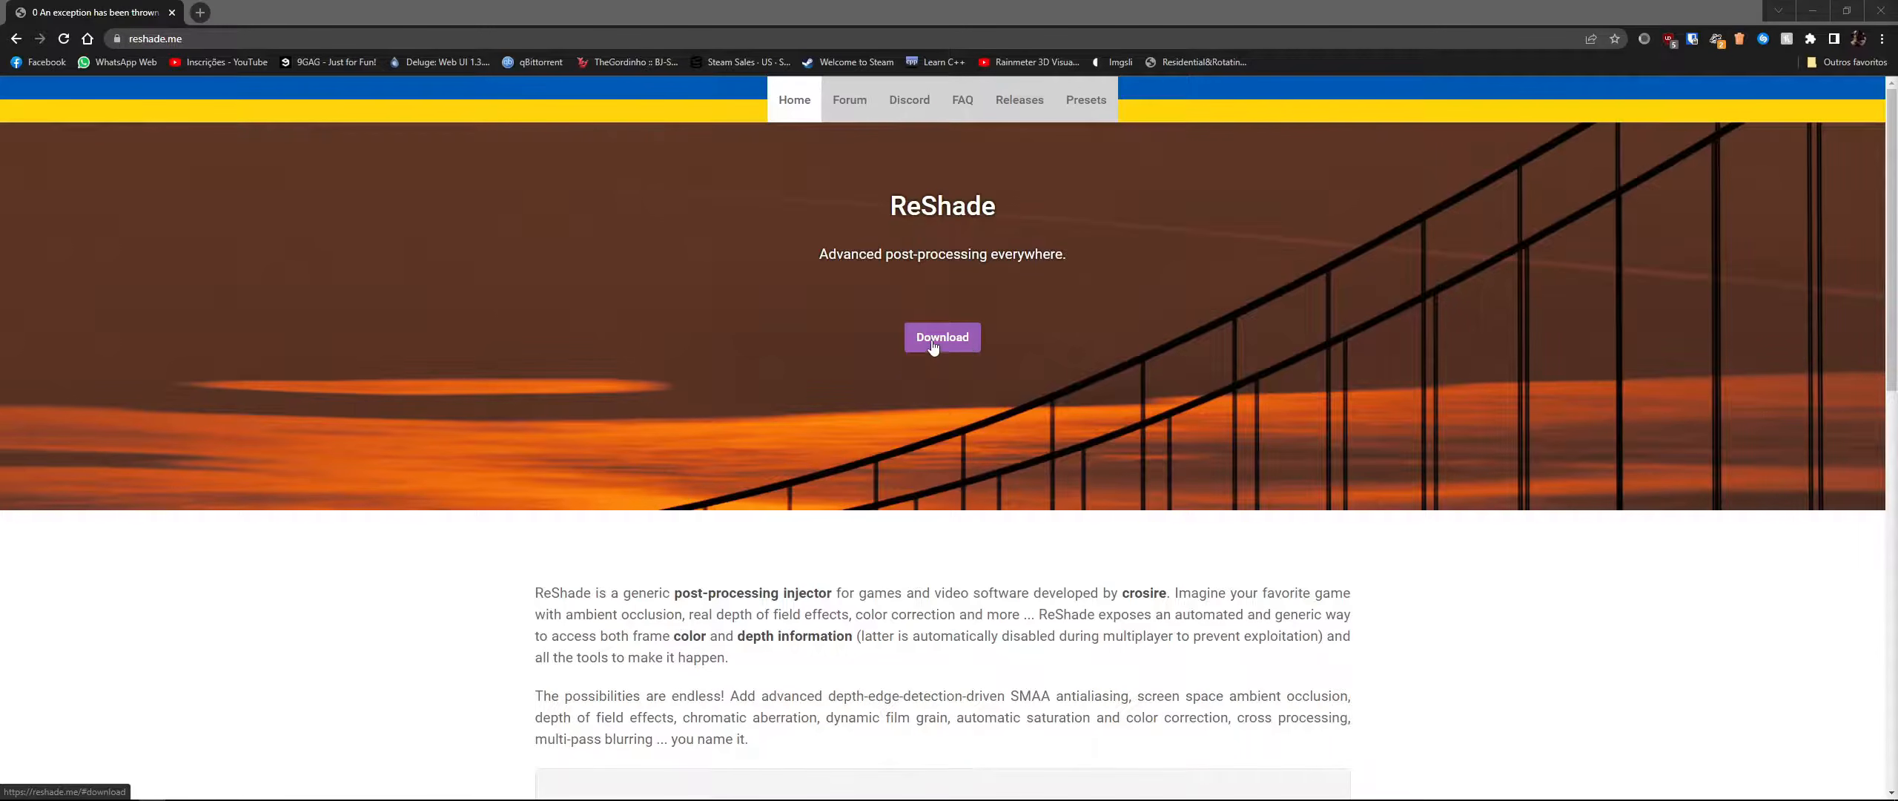
- Jump to the download section of the ReShade homepage and look over it
click(208, 37)
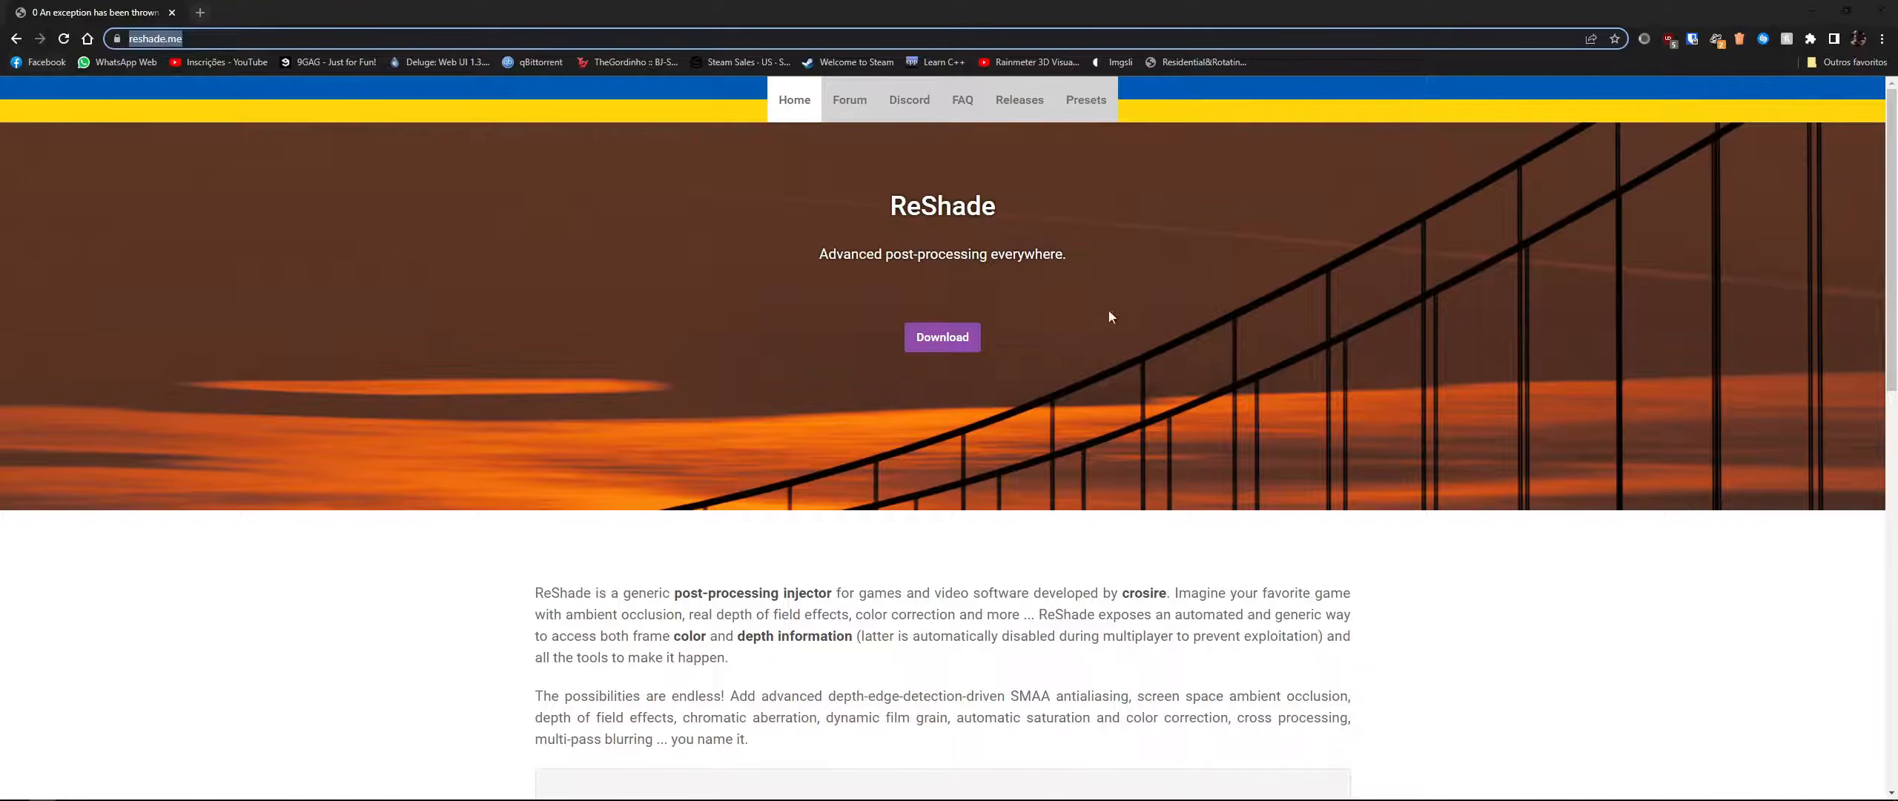
click(950, 334)
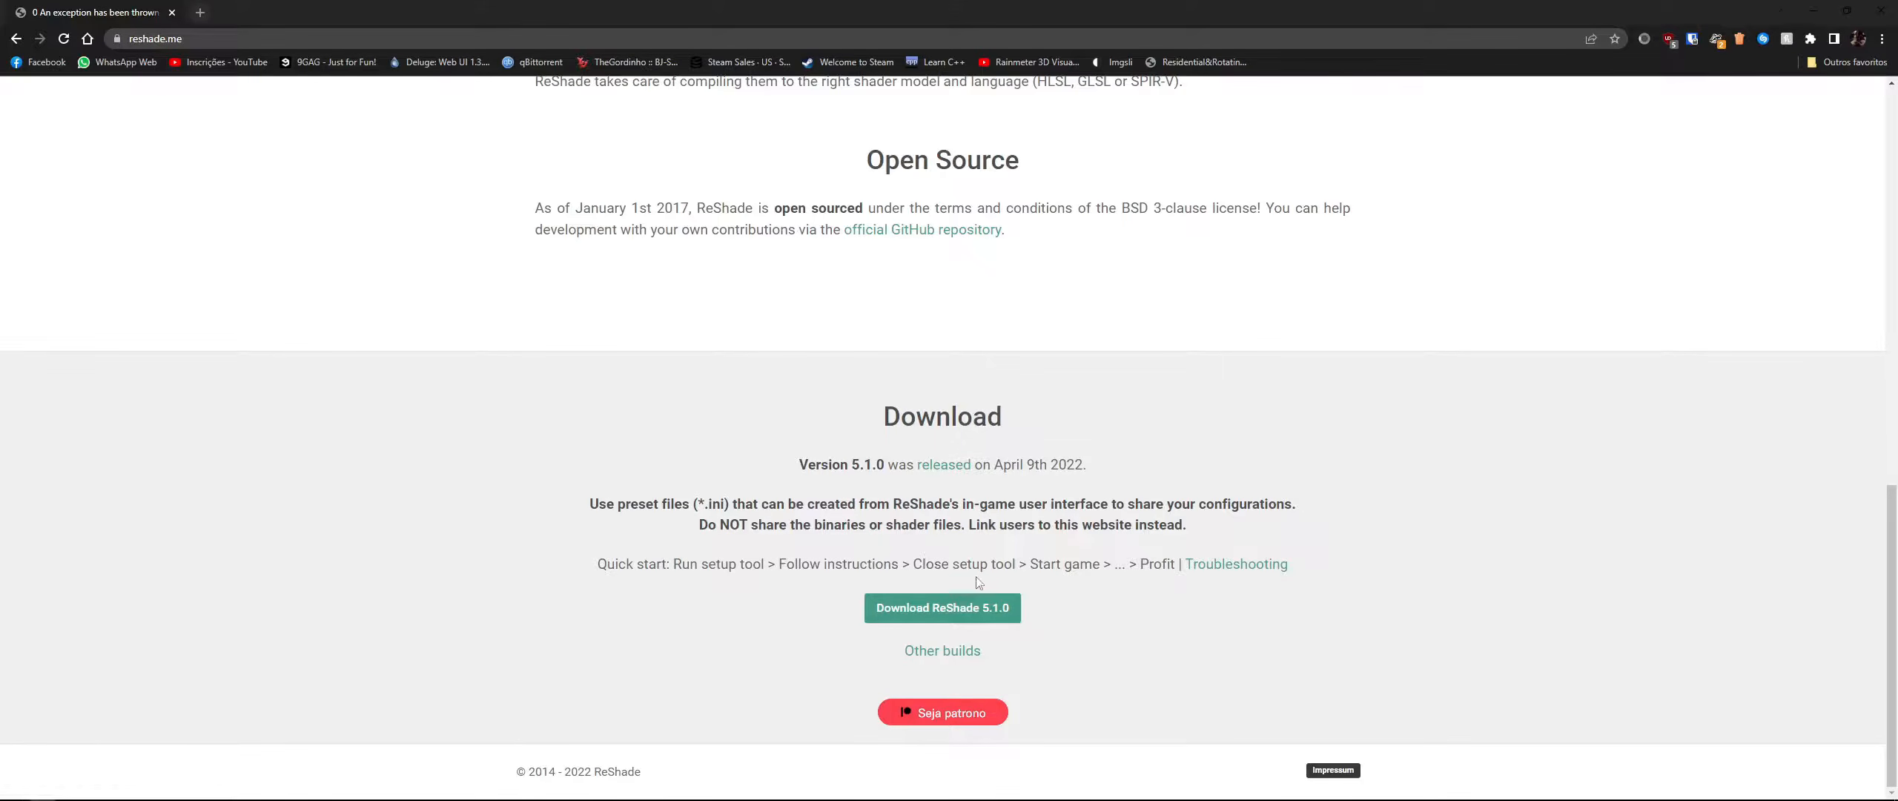
scroll(994, 615, up, 5)
scroll(1039, 619, down, 5)
scroll(964, 534, up, 15)
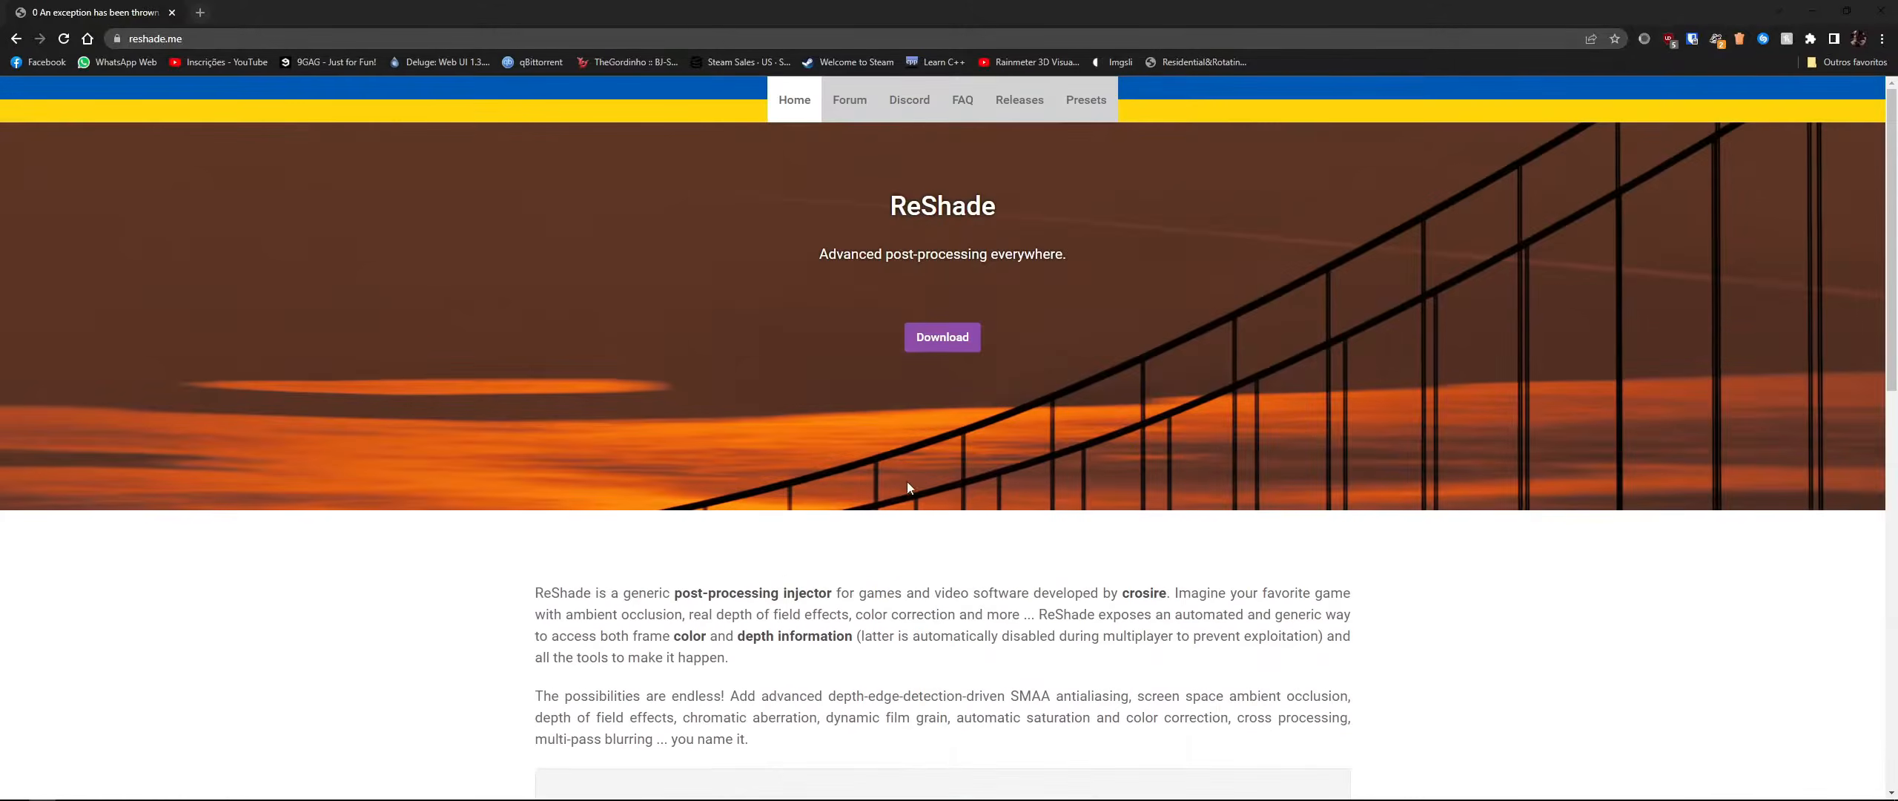
- Open the 5.1 topic in the forum's Releases section and scroll to its download links
click(852, 111)
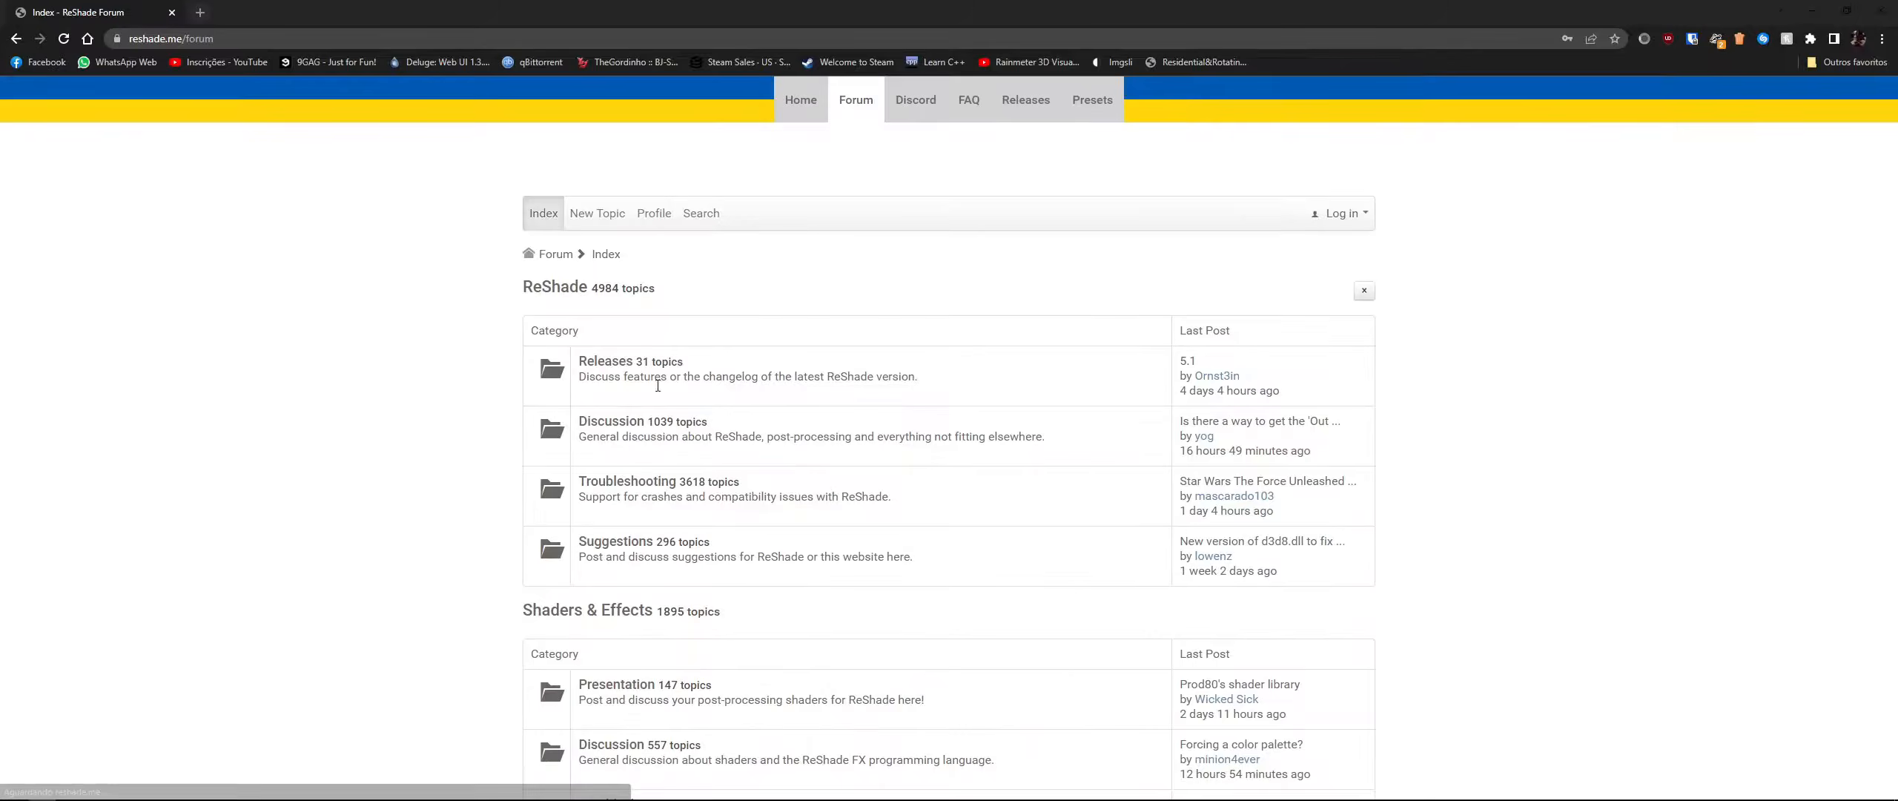
click(623, 363)
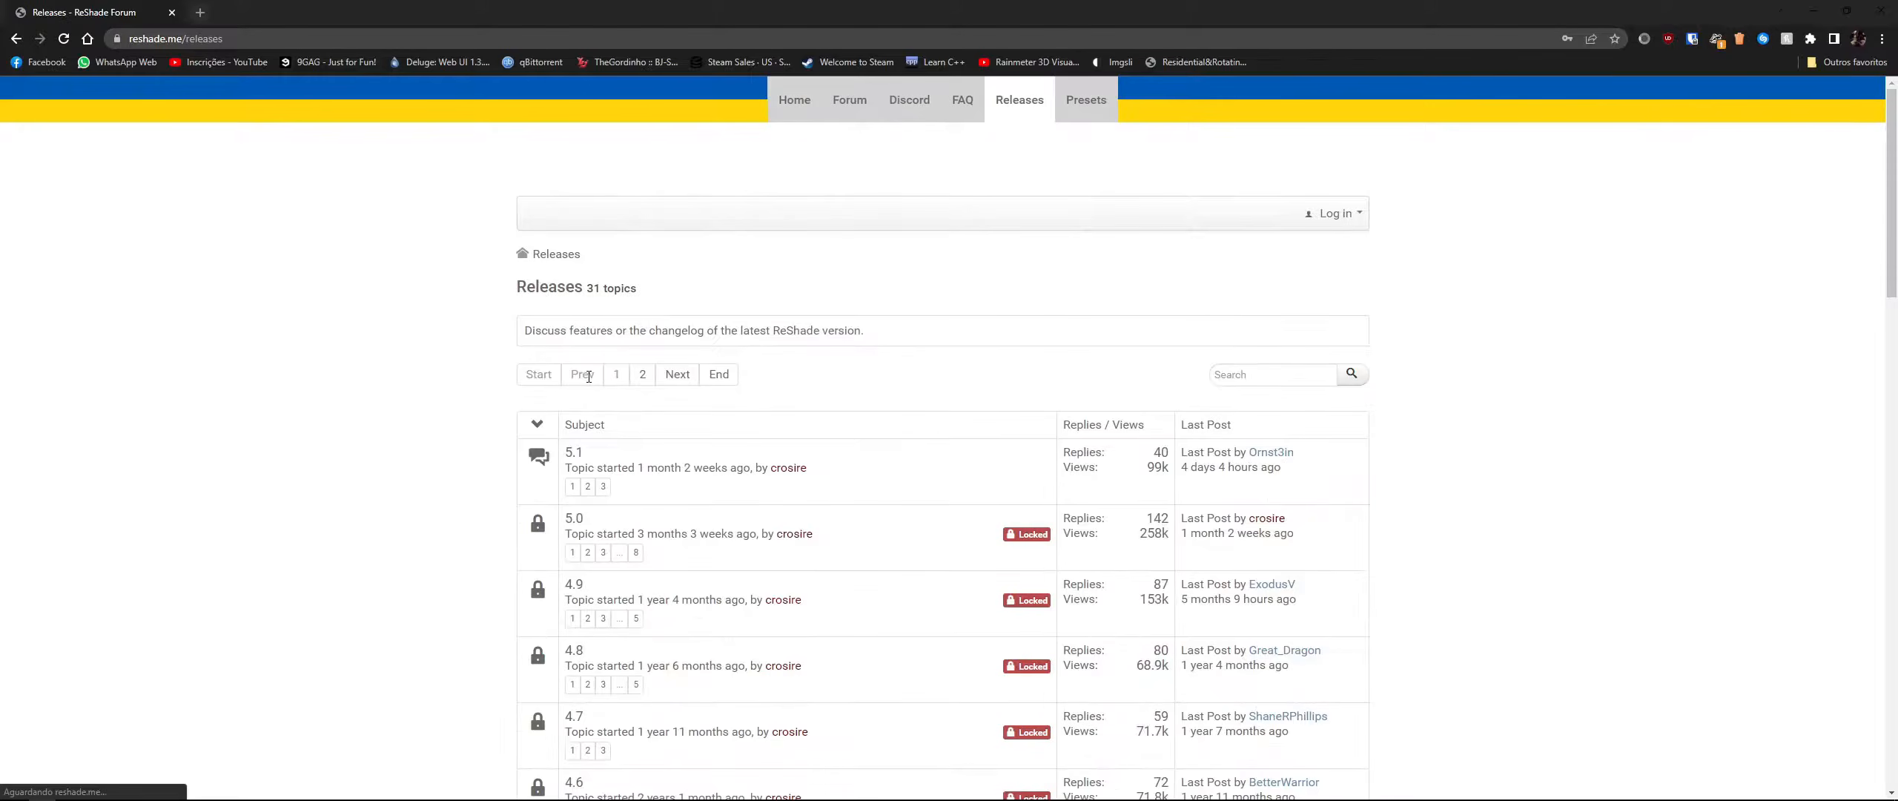
click(578, 458)
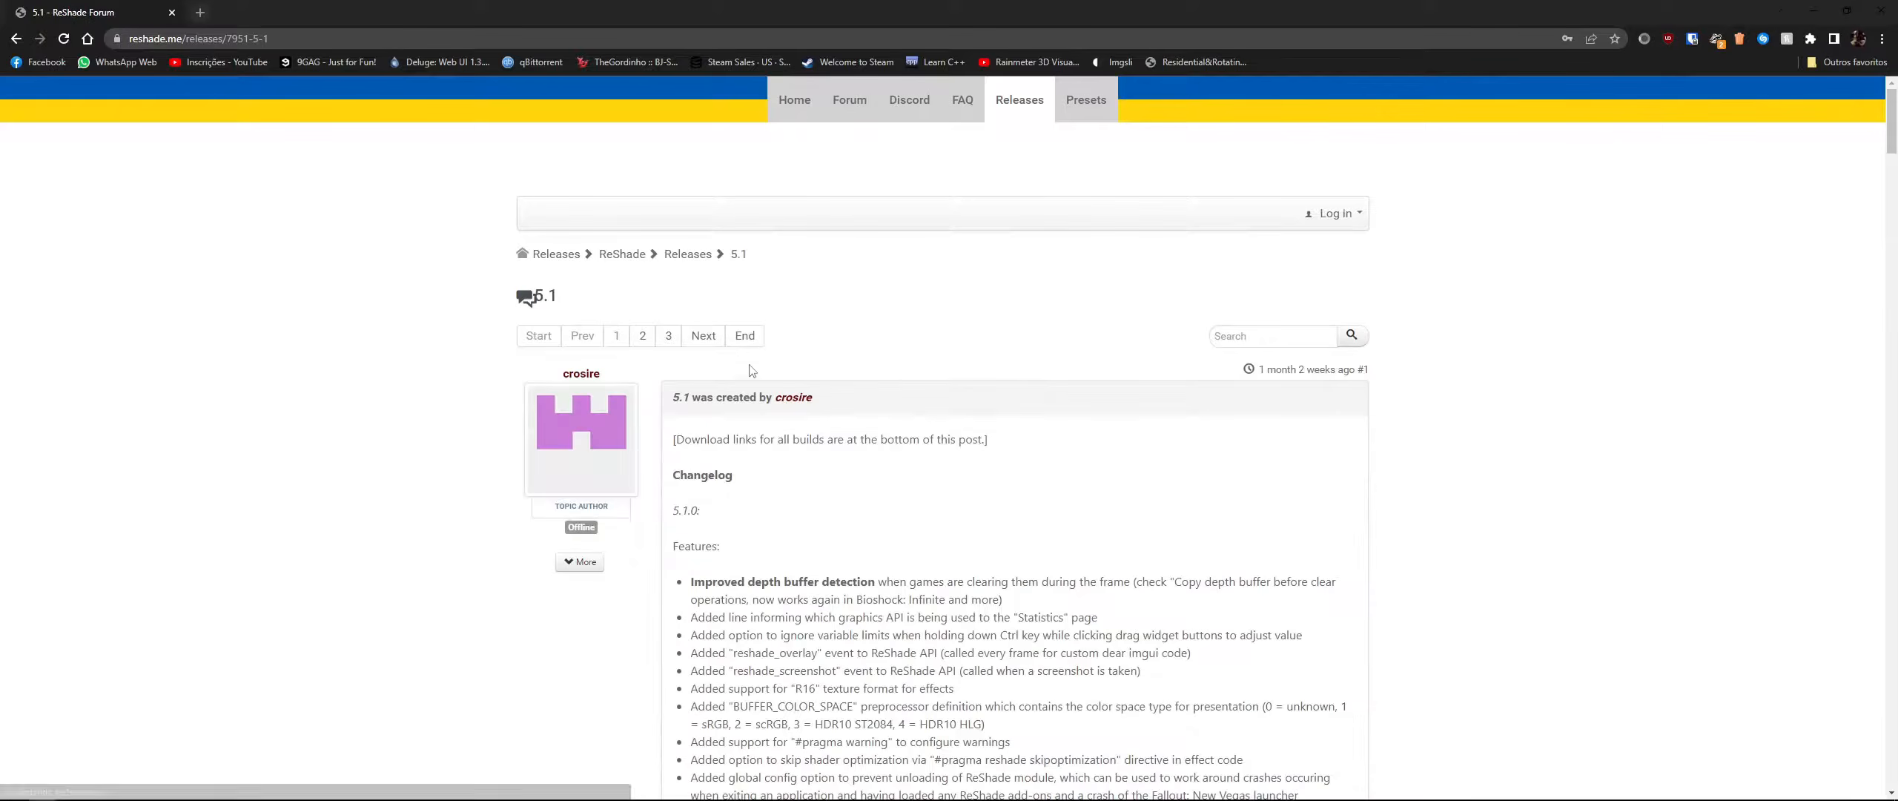
scroll(1004, 511, down, 4)
scroll(1005, 510, down, 15)
scroll(754, 369, up, 2)
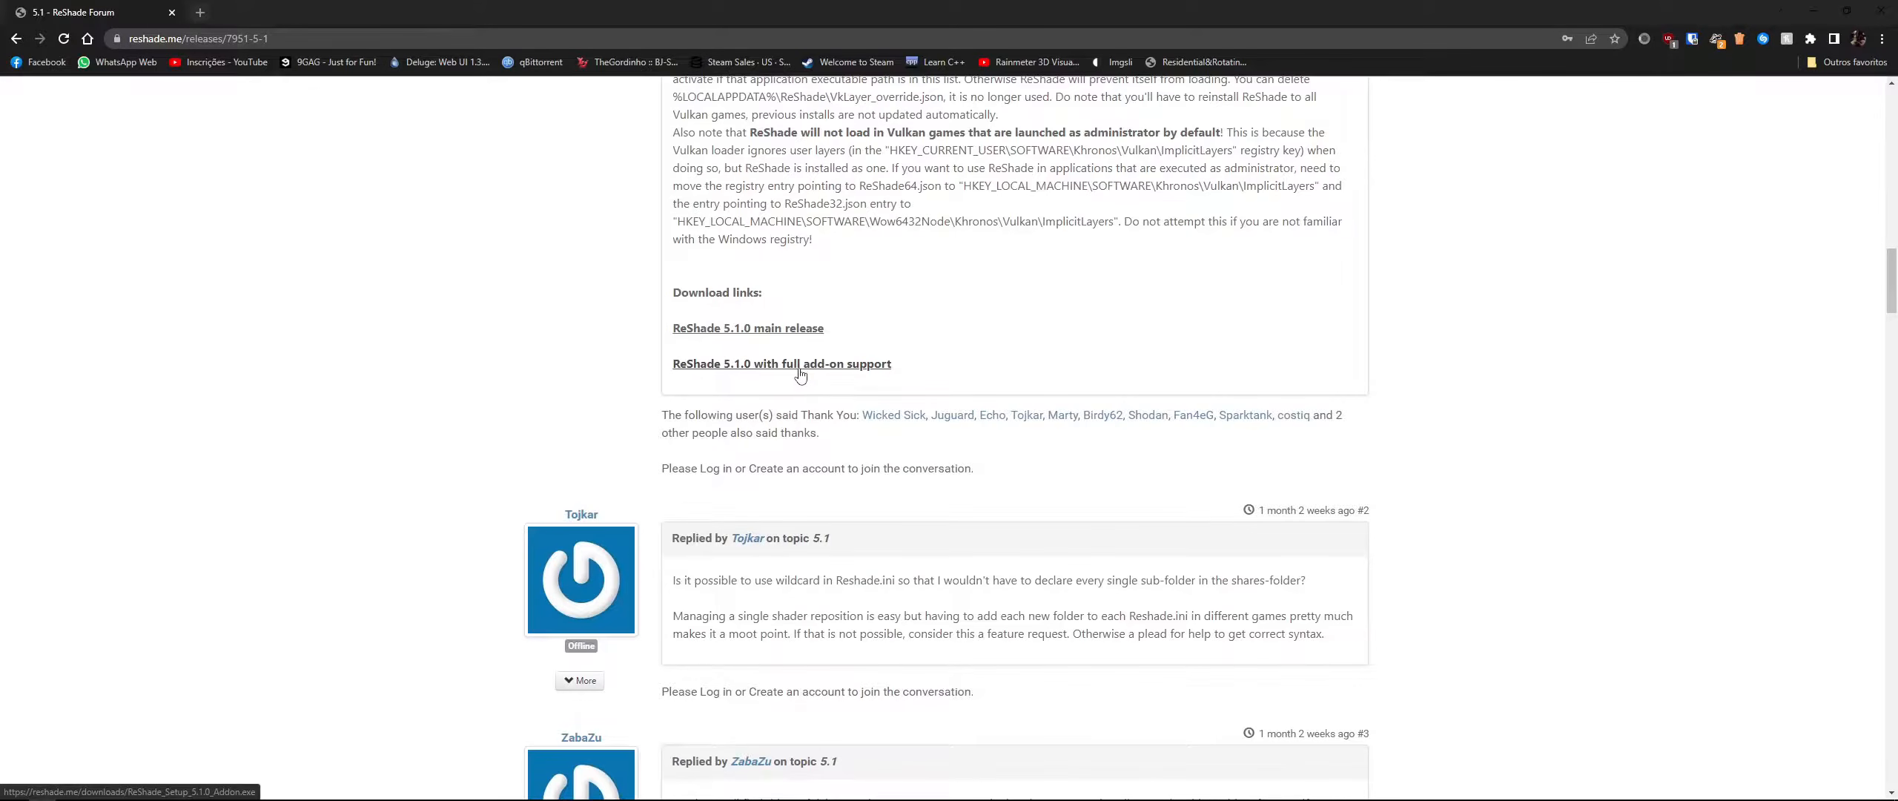
click(857, 371)
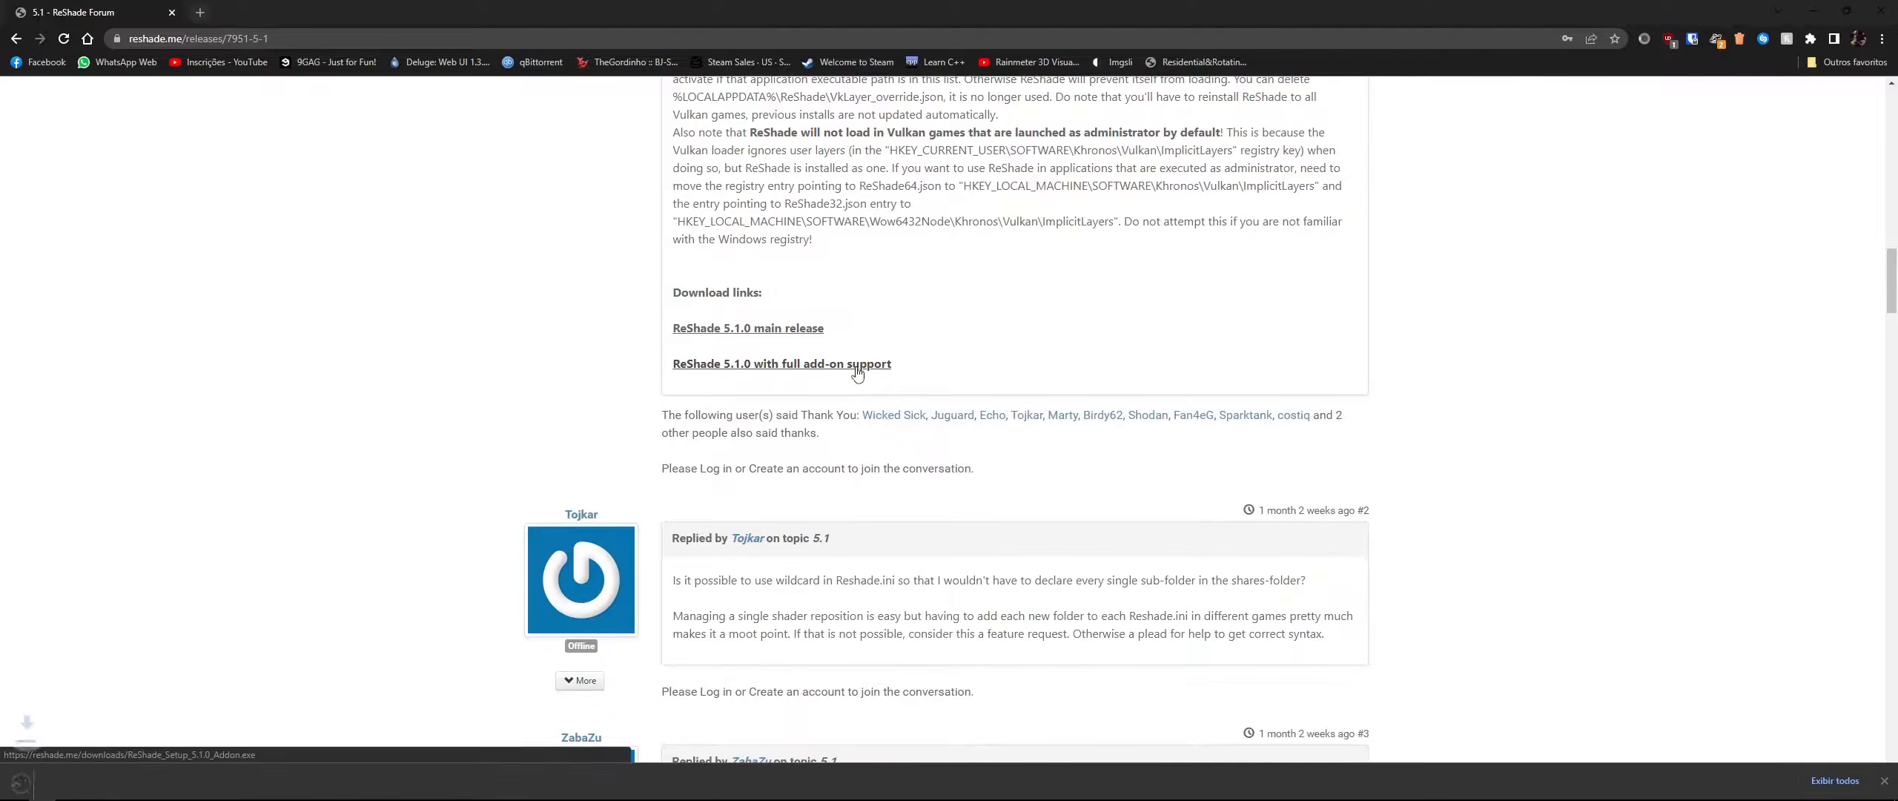
click(157, 779)
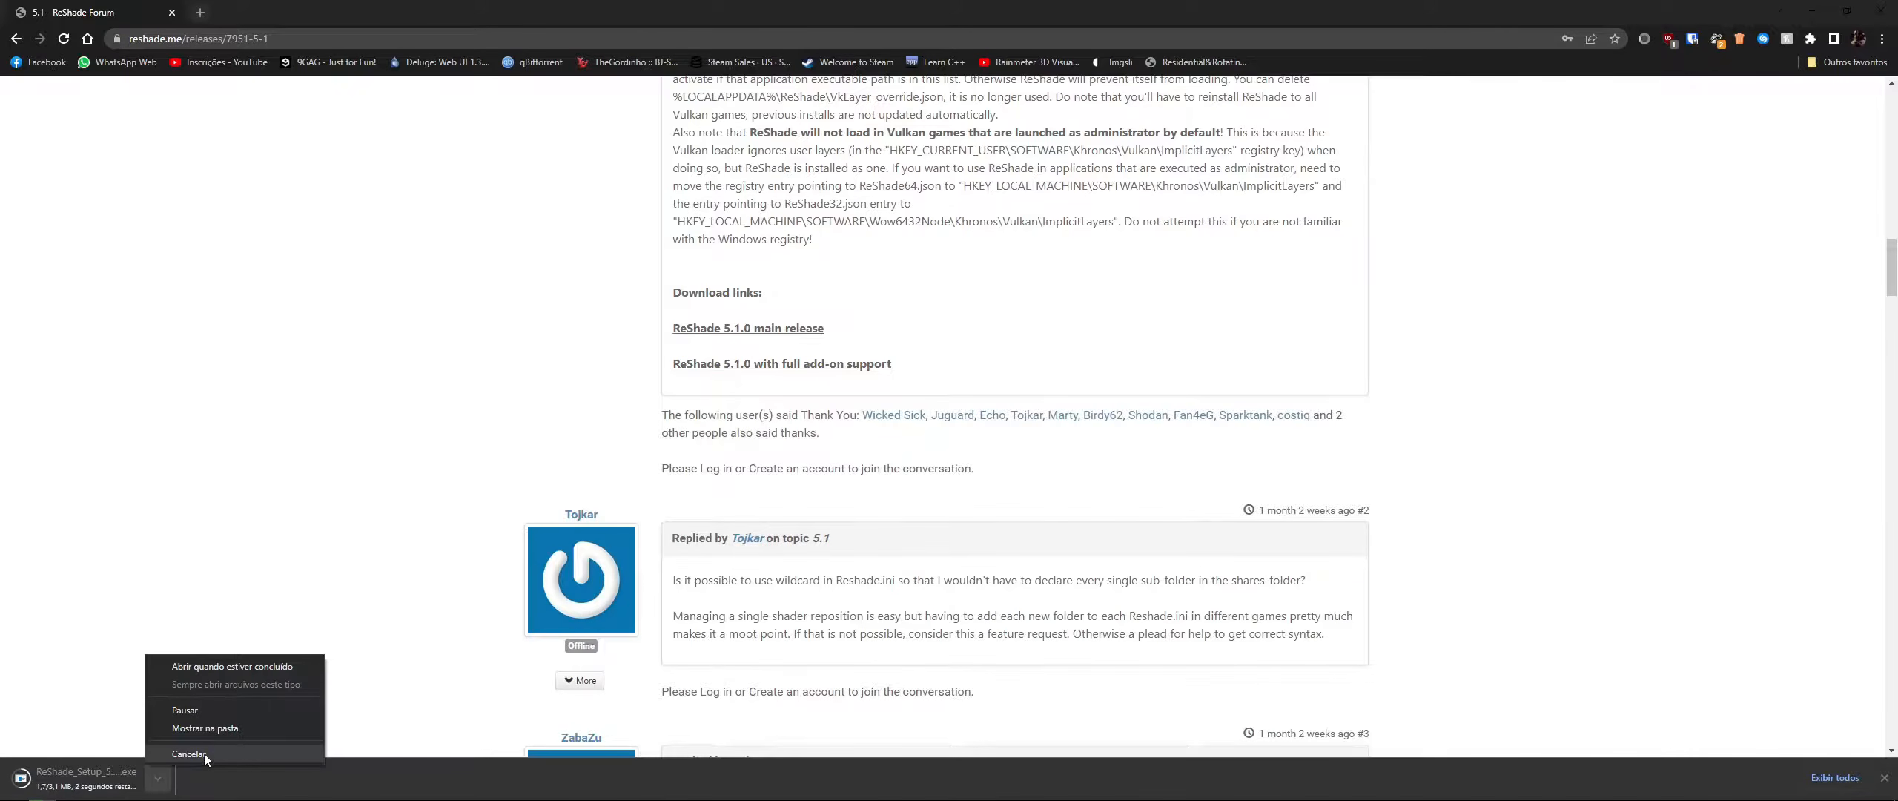
click(205, 753)
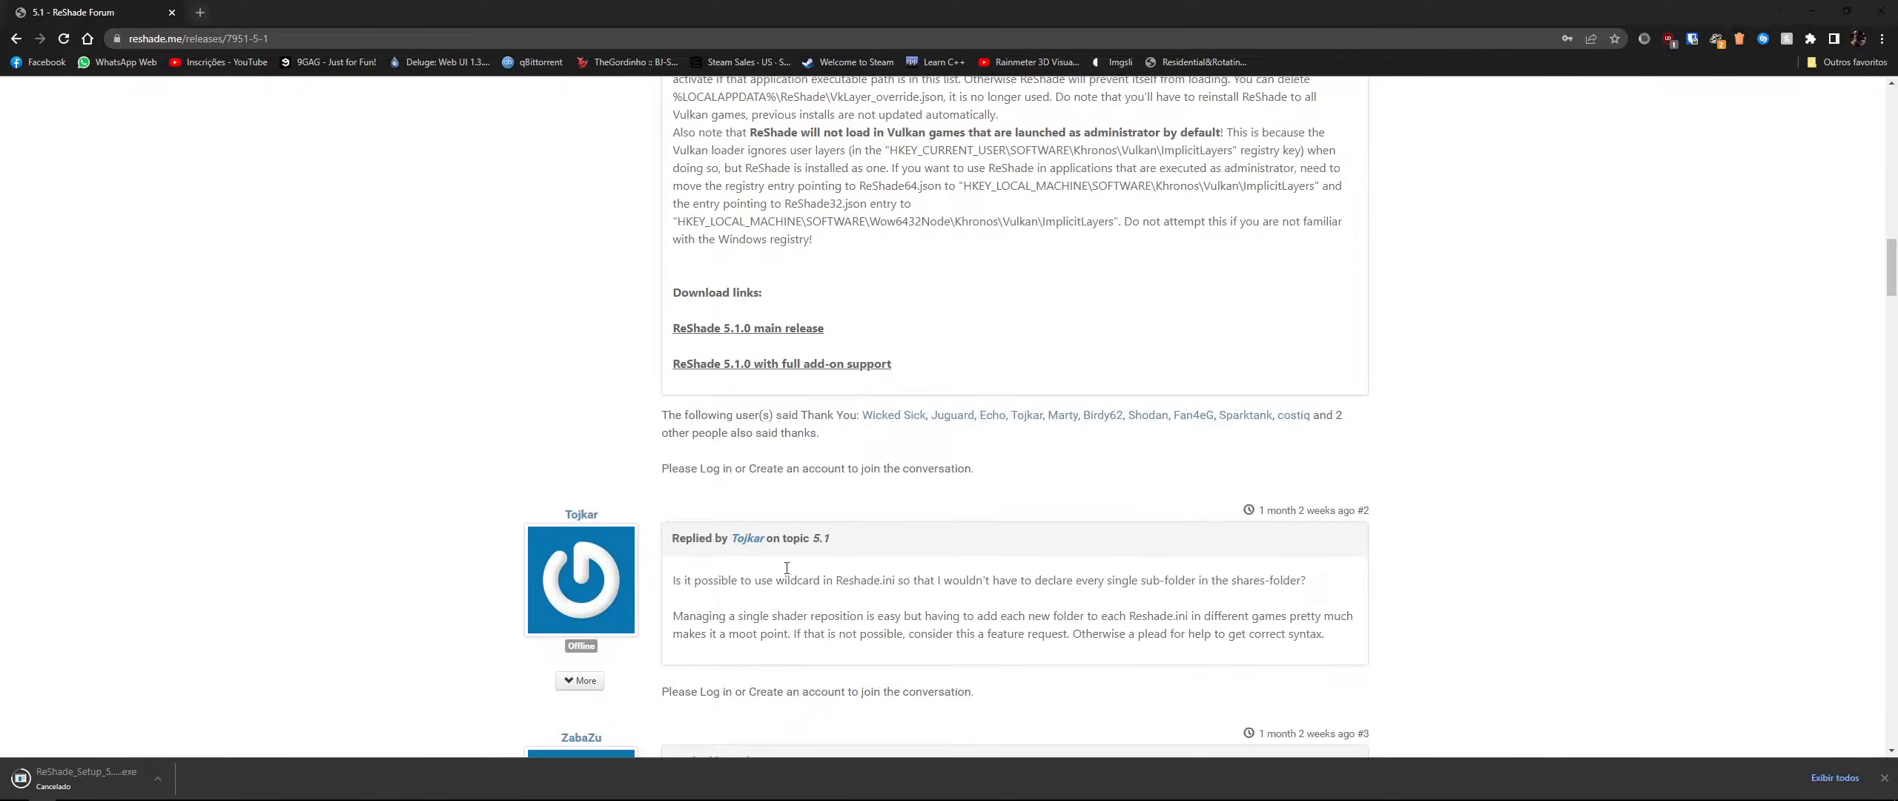
- Launch the ReShade setup and acknowledge its singleplayer warning
key(alt+Tab)
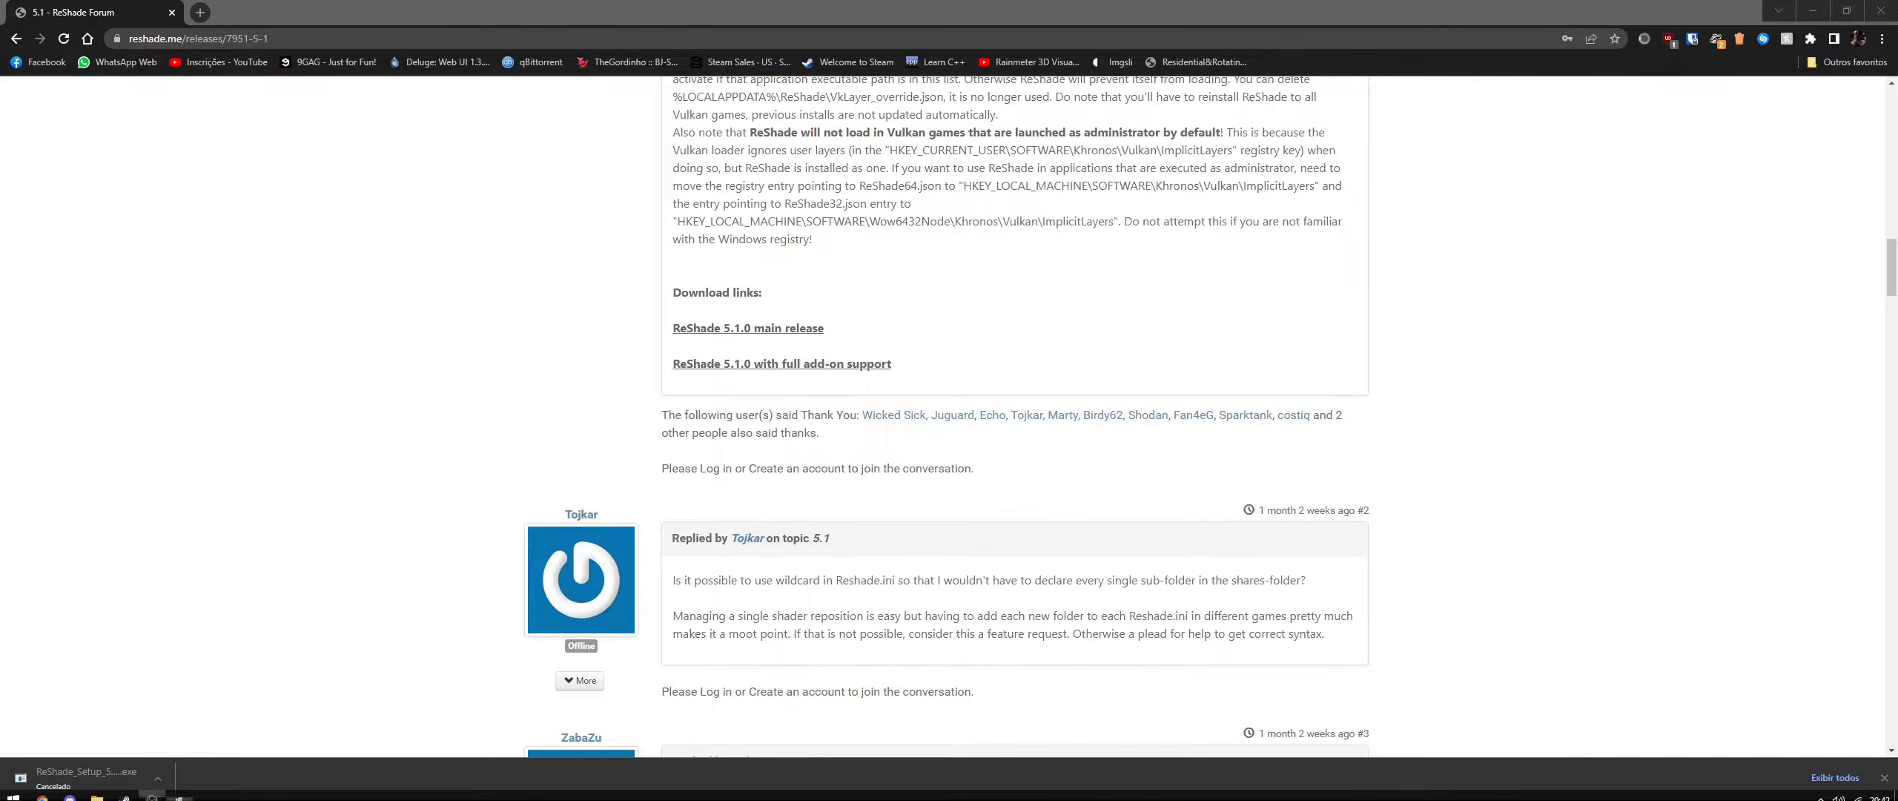
mouse_move(97, 789)
click(134, 739)
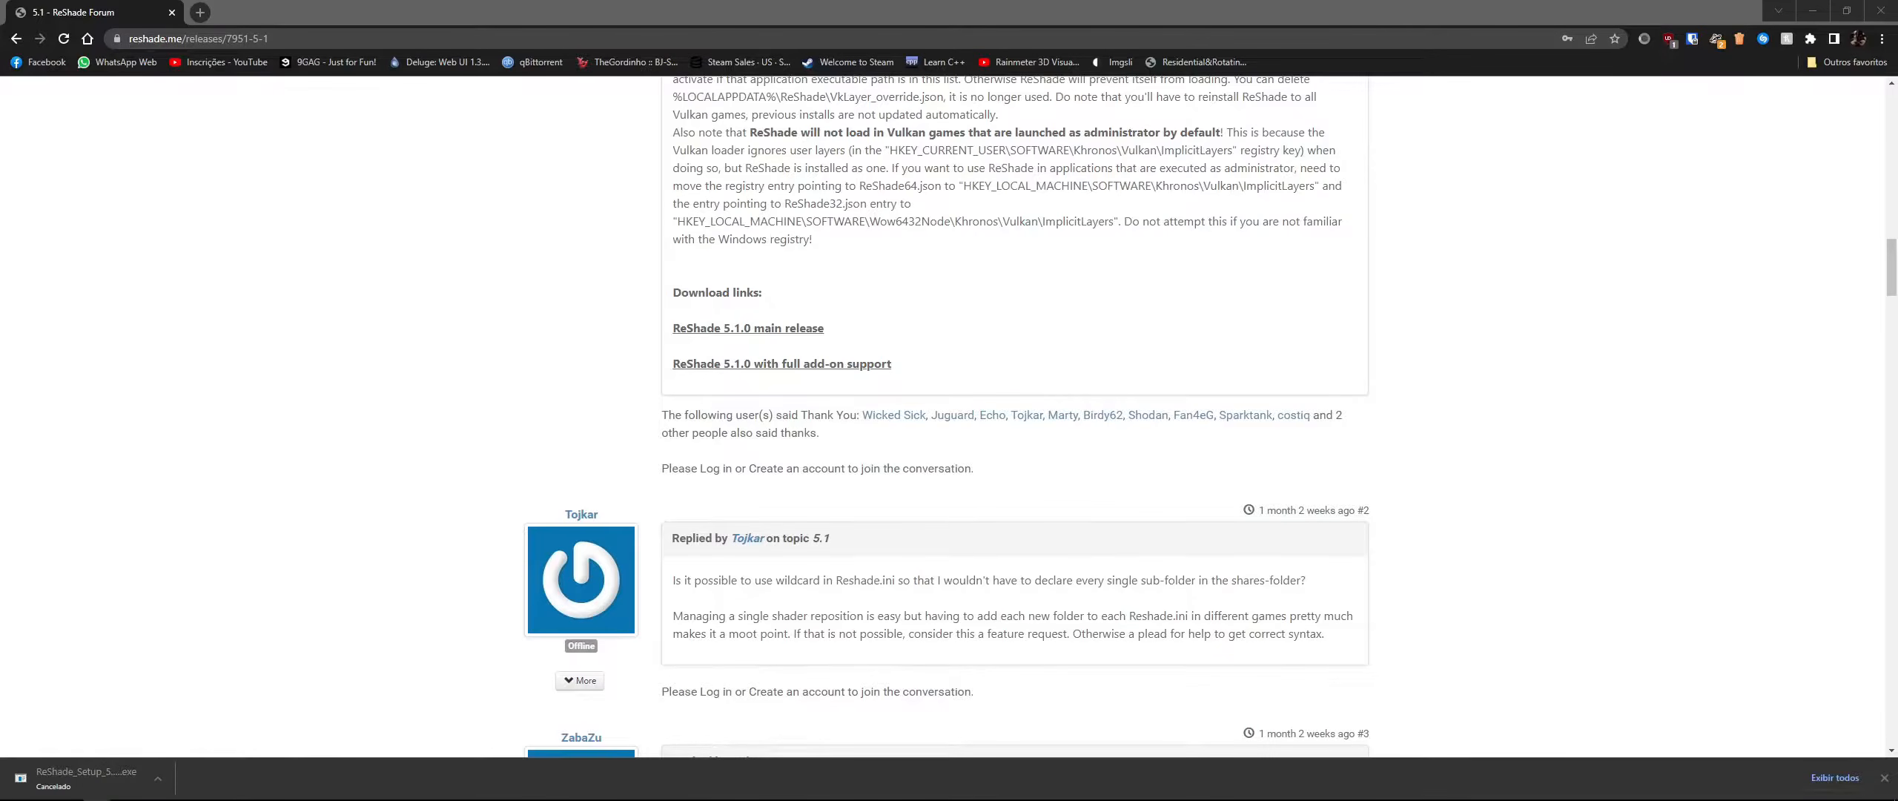
drag(919, 383, 1298, 228)
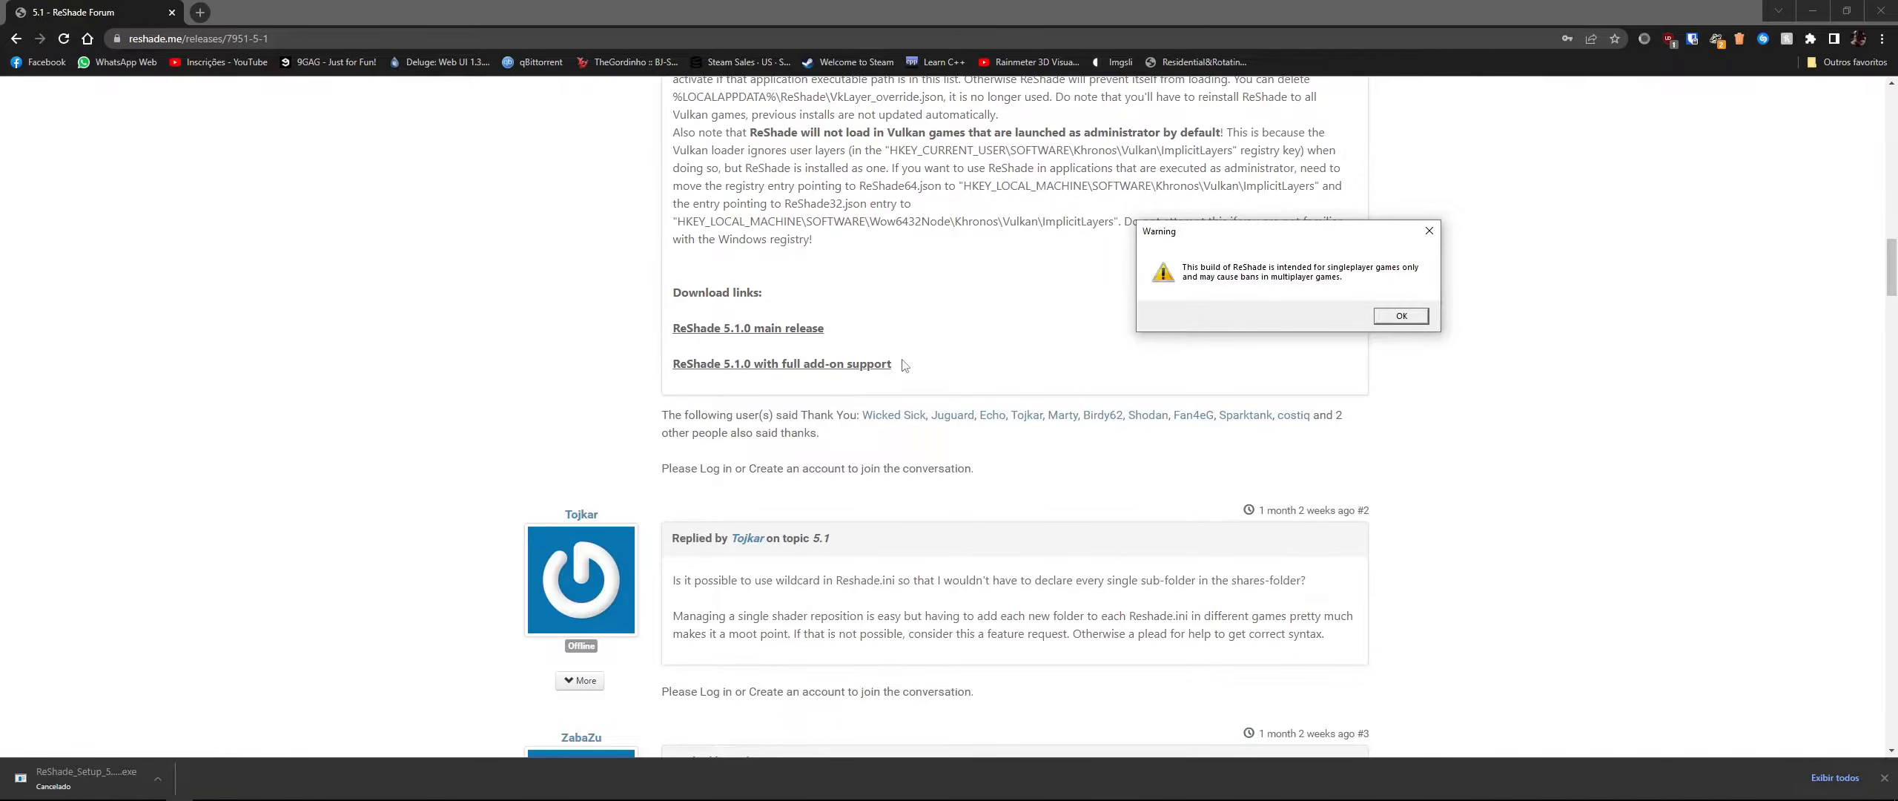
drag(1189, 233, 1121, 295)
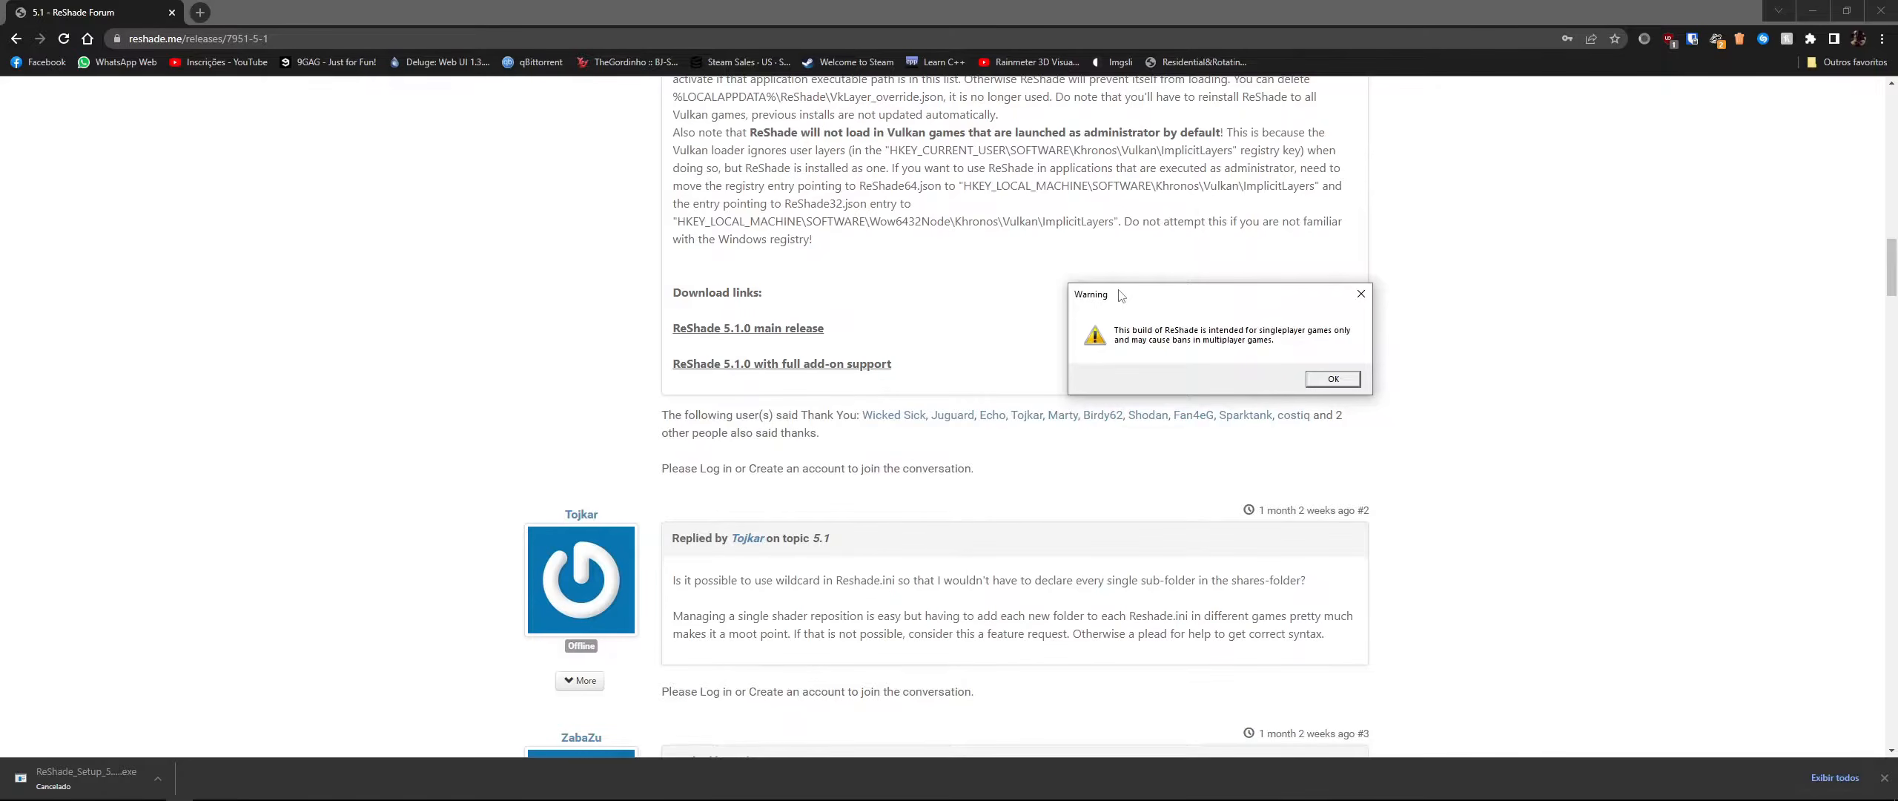
drag(1184, 300, 1084, 298)
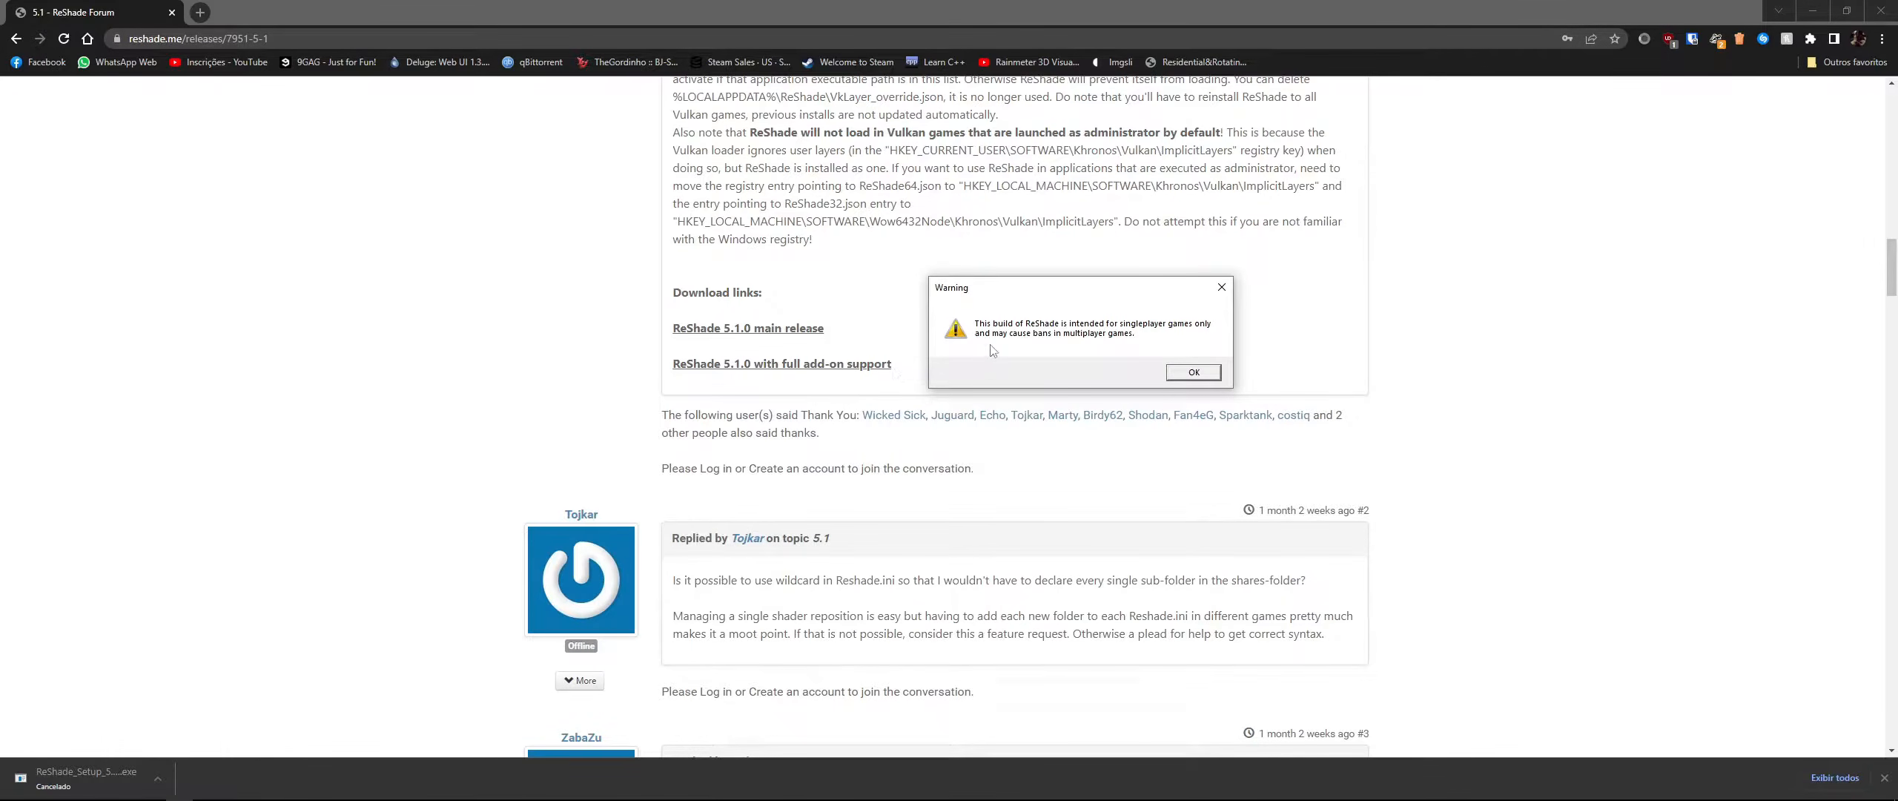
drag(1061, 293, 1196, 298)
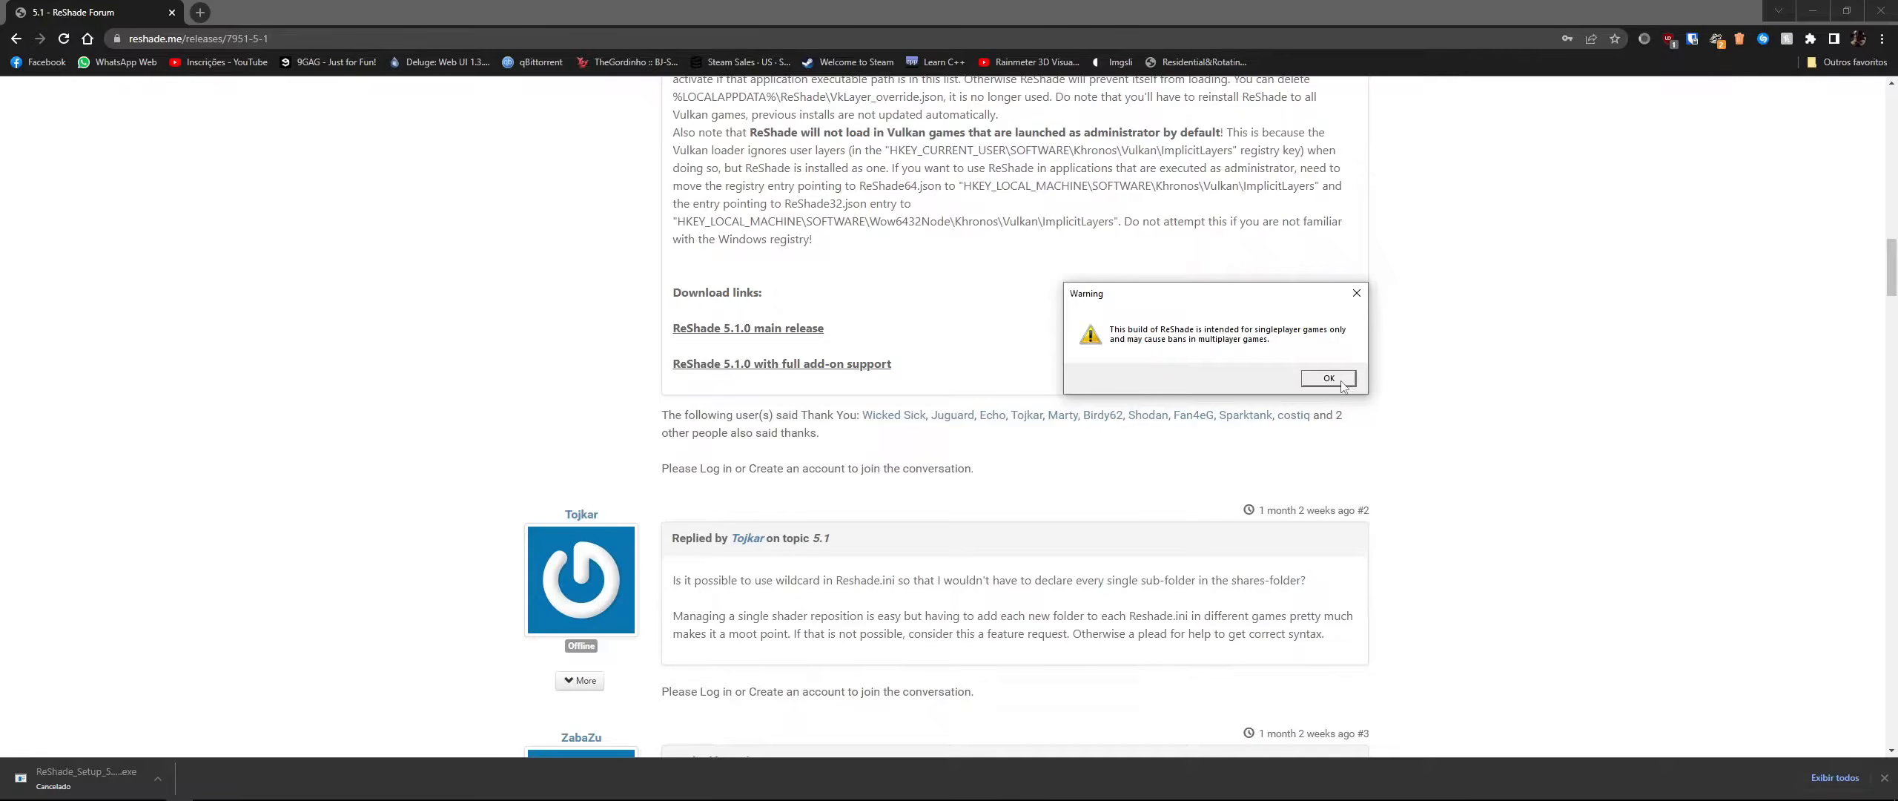
drag(1237, 289, 1222, 267)
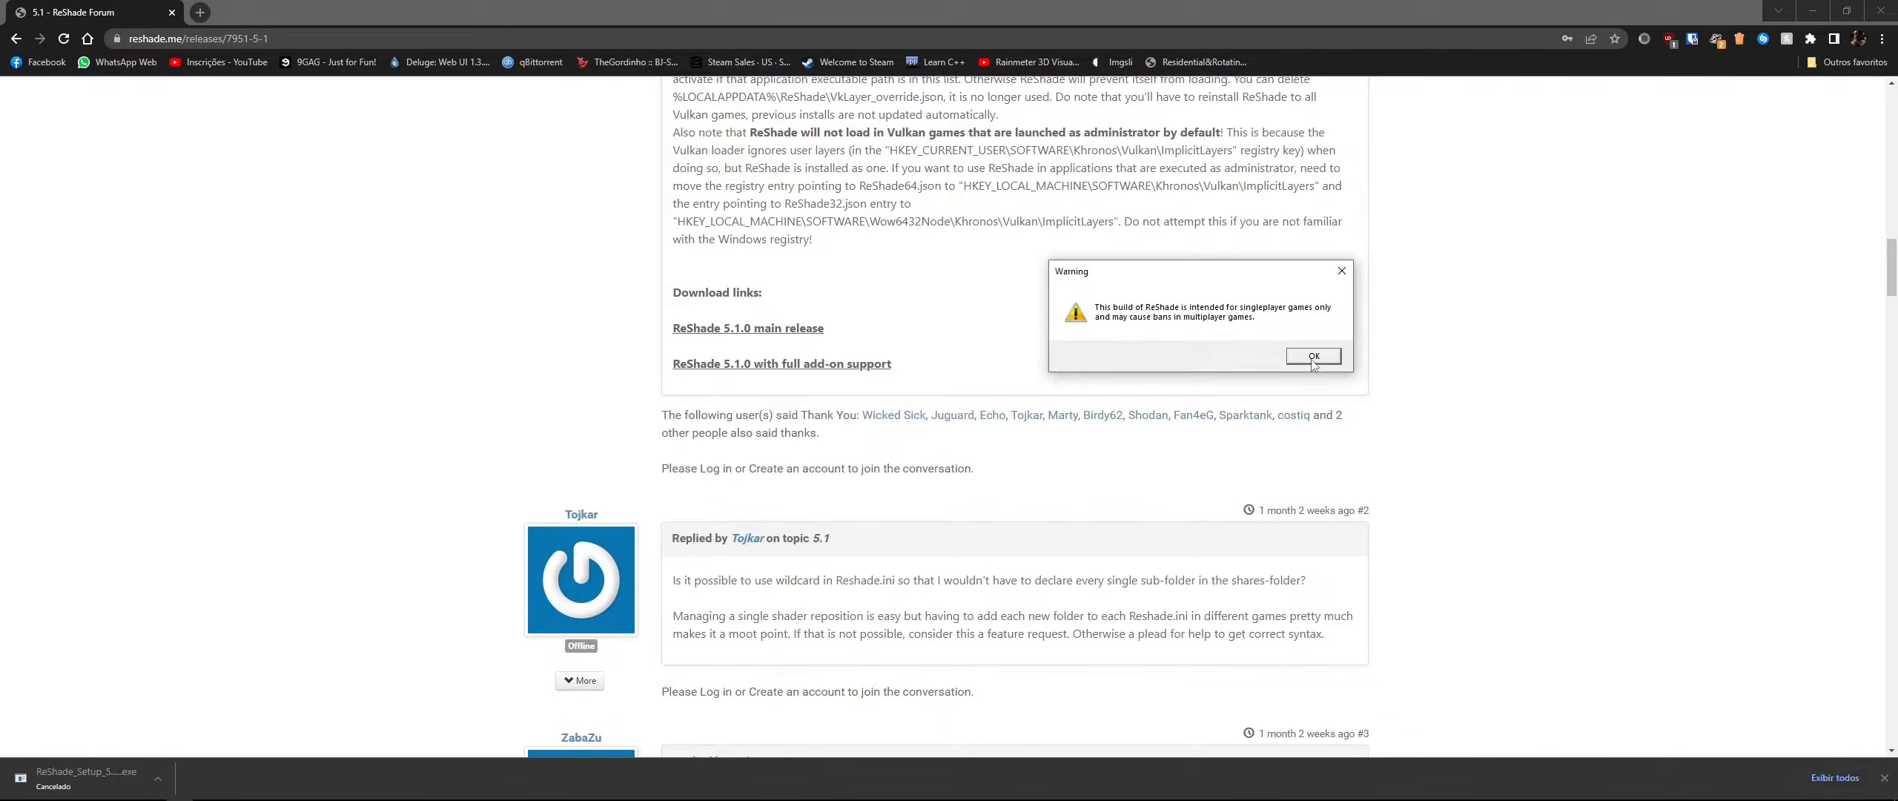
click(1314, 356)
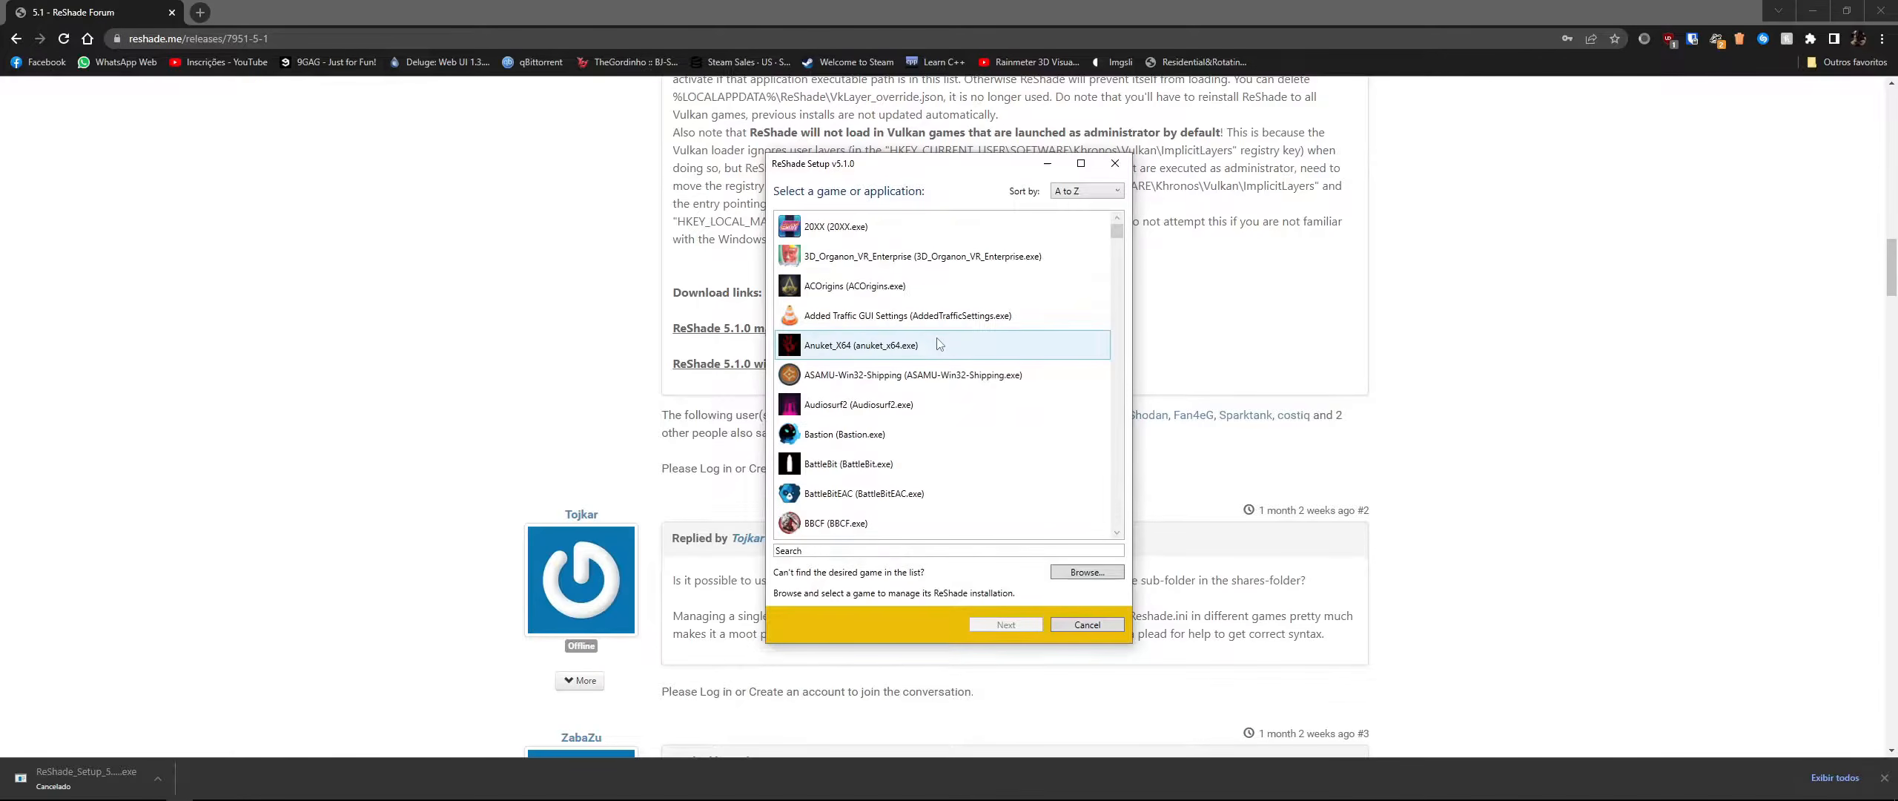
- Browse to F:\SteamLibrary\steamapps\common\CarX Drift Racing Online, pick Drift Racing Online.exe as the game and continue
click(1096, 577)
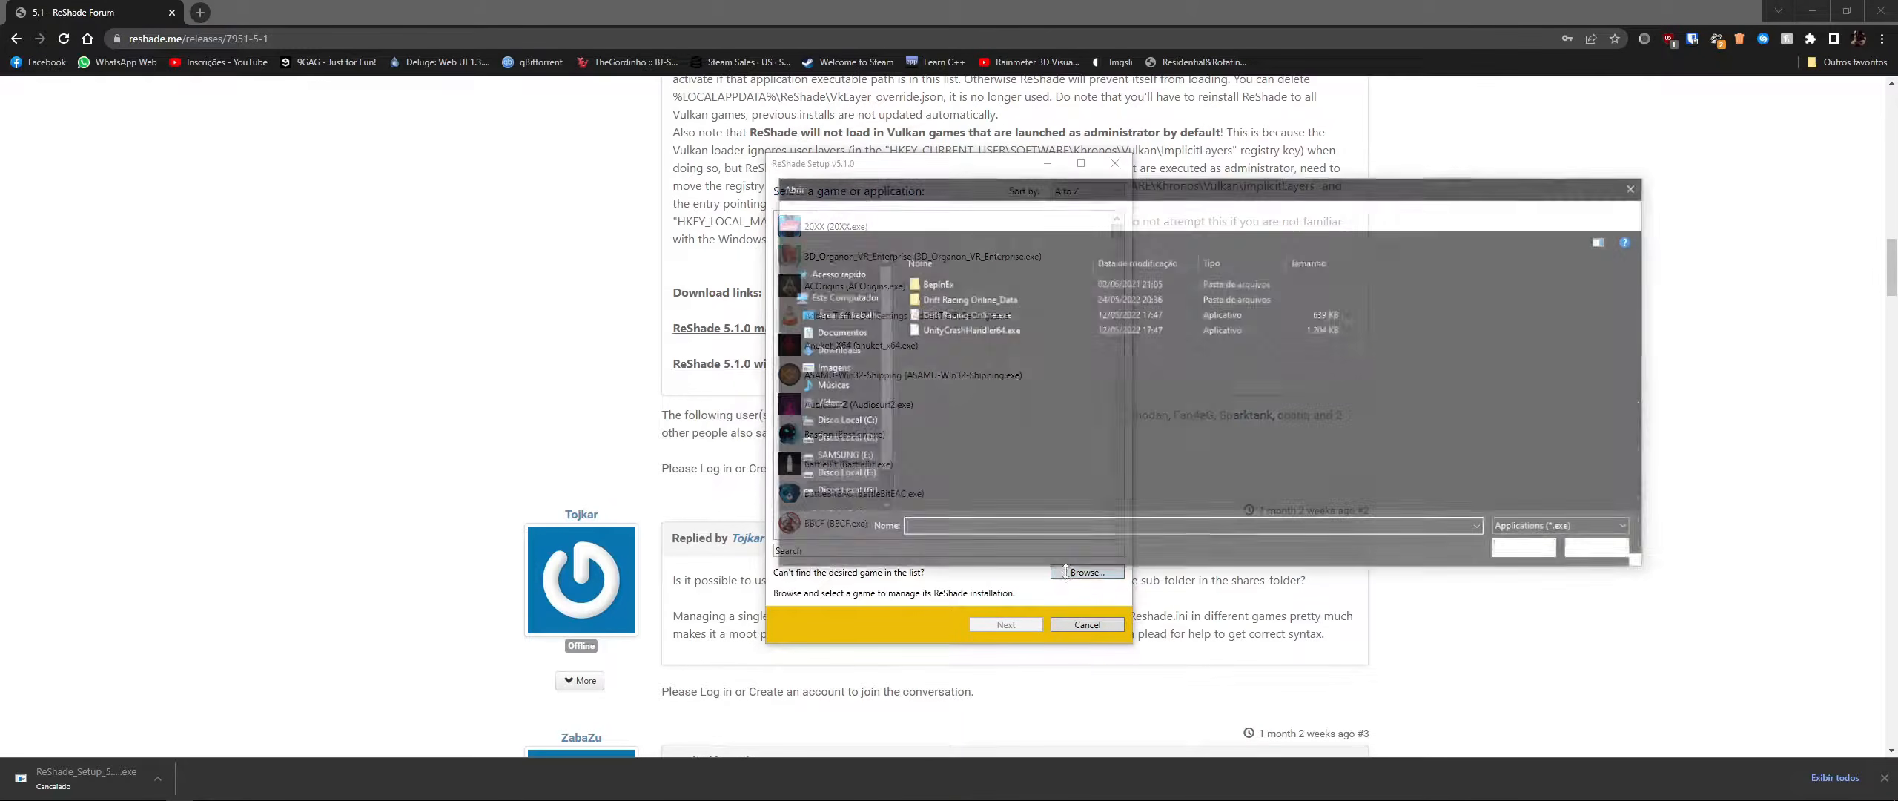
click(985, 315)
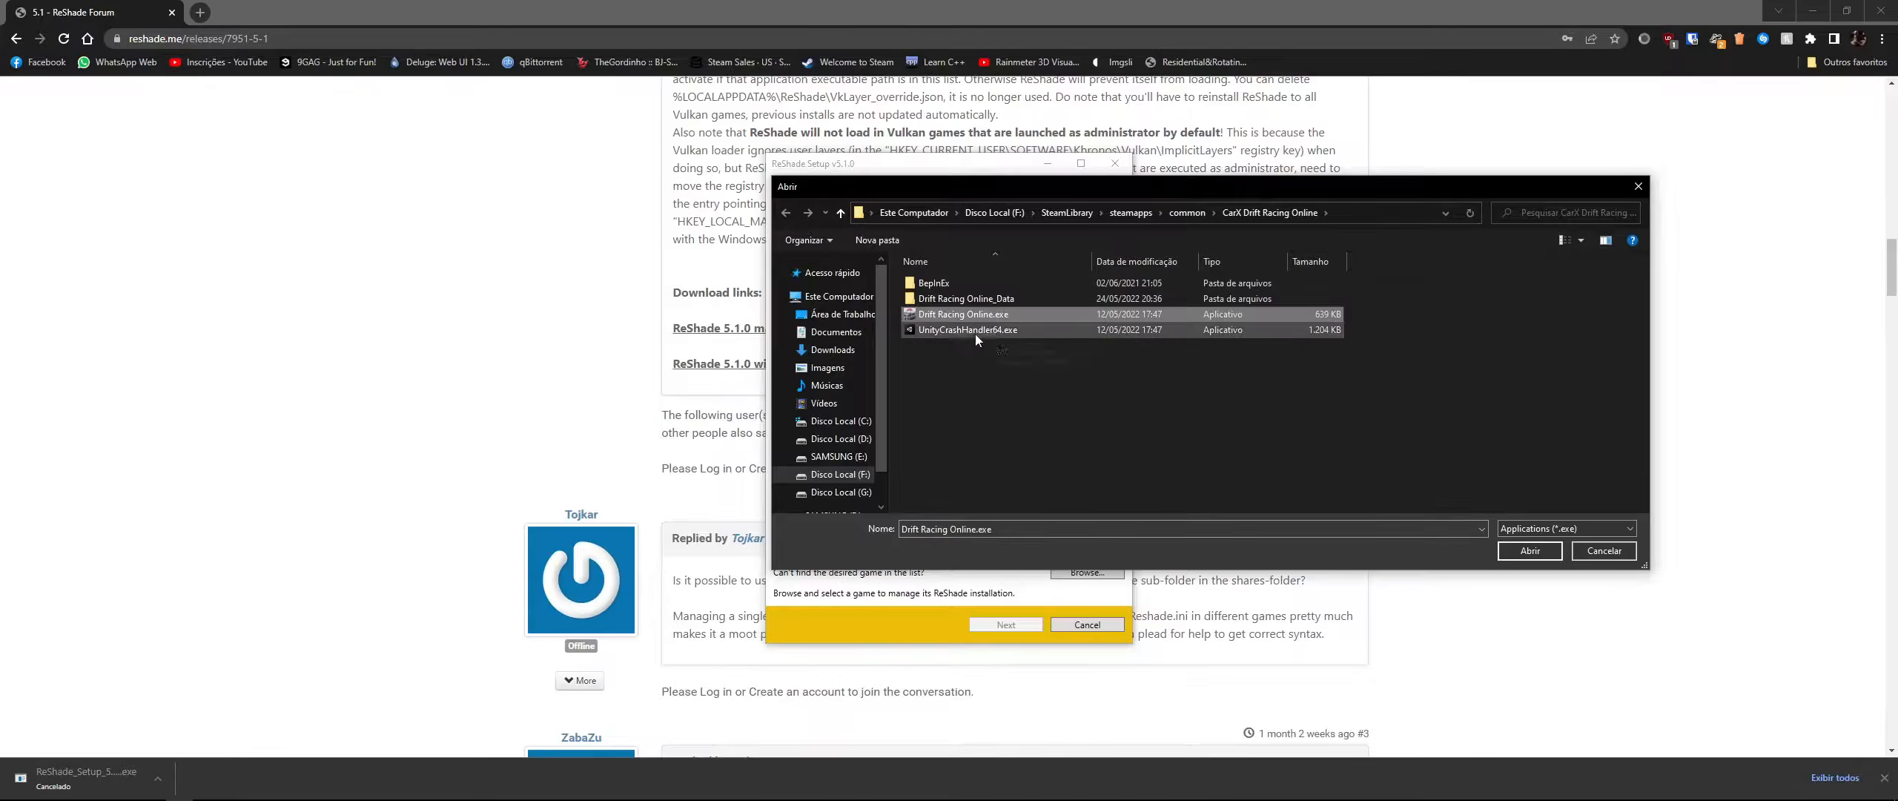
click(840, 475)
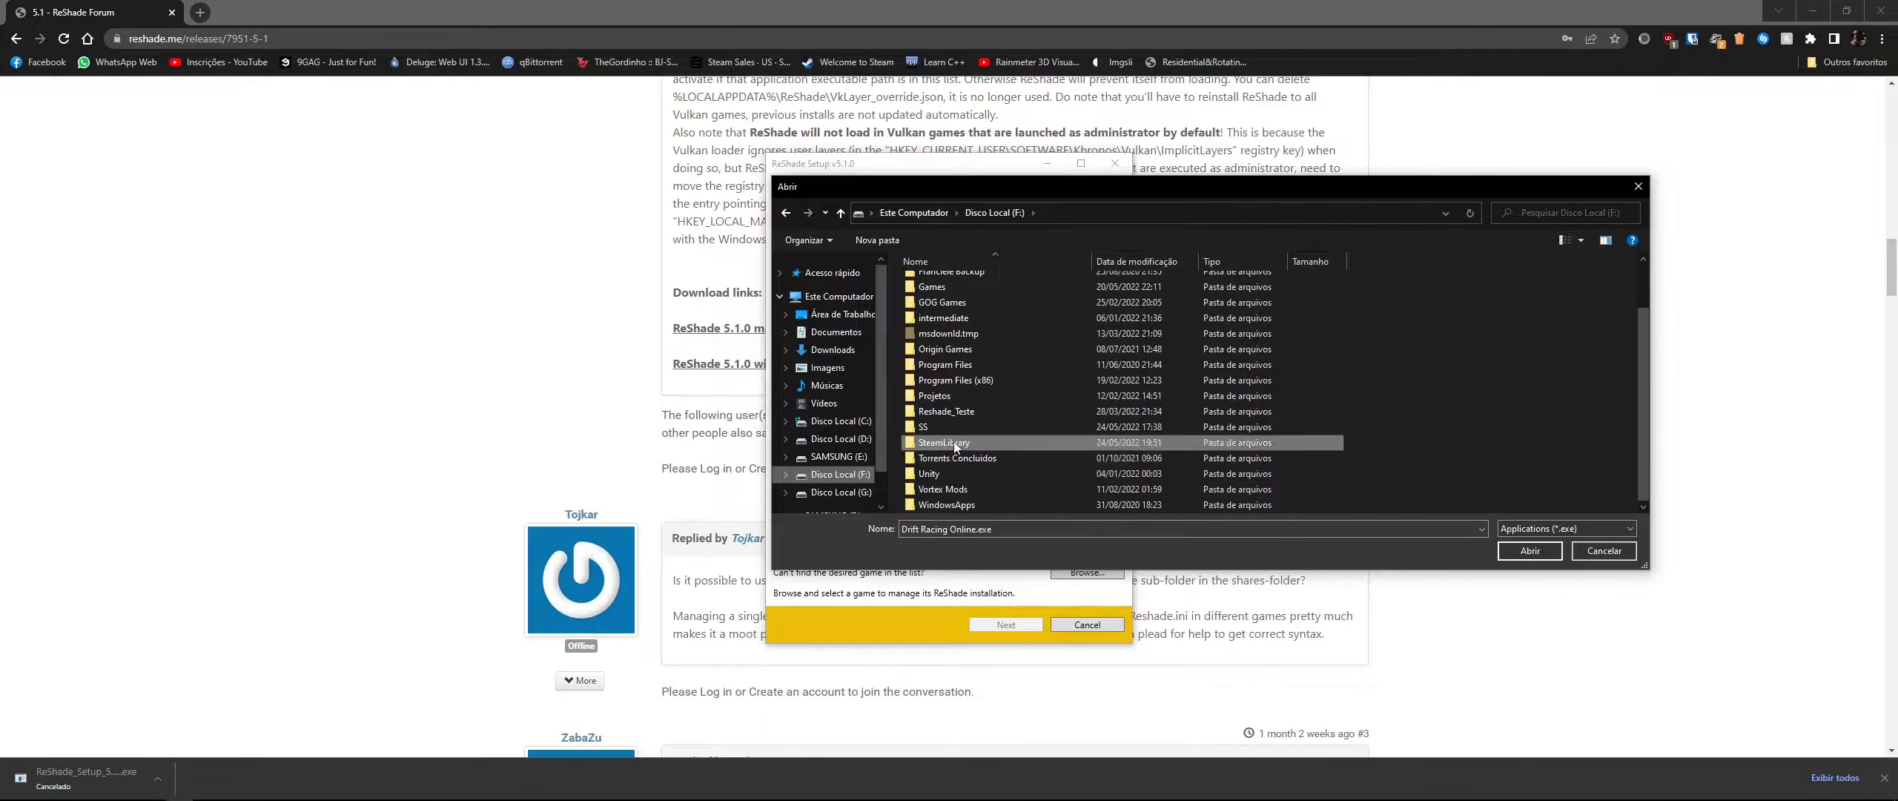
double_click(949, 443)
double_click(968, 286)
double_click(968, 286)
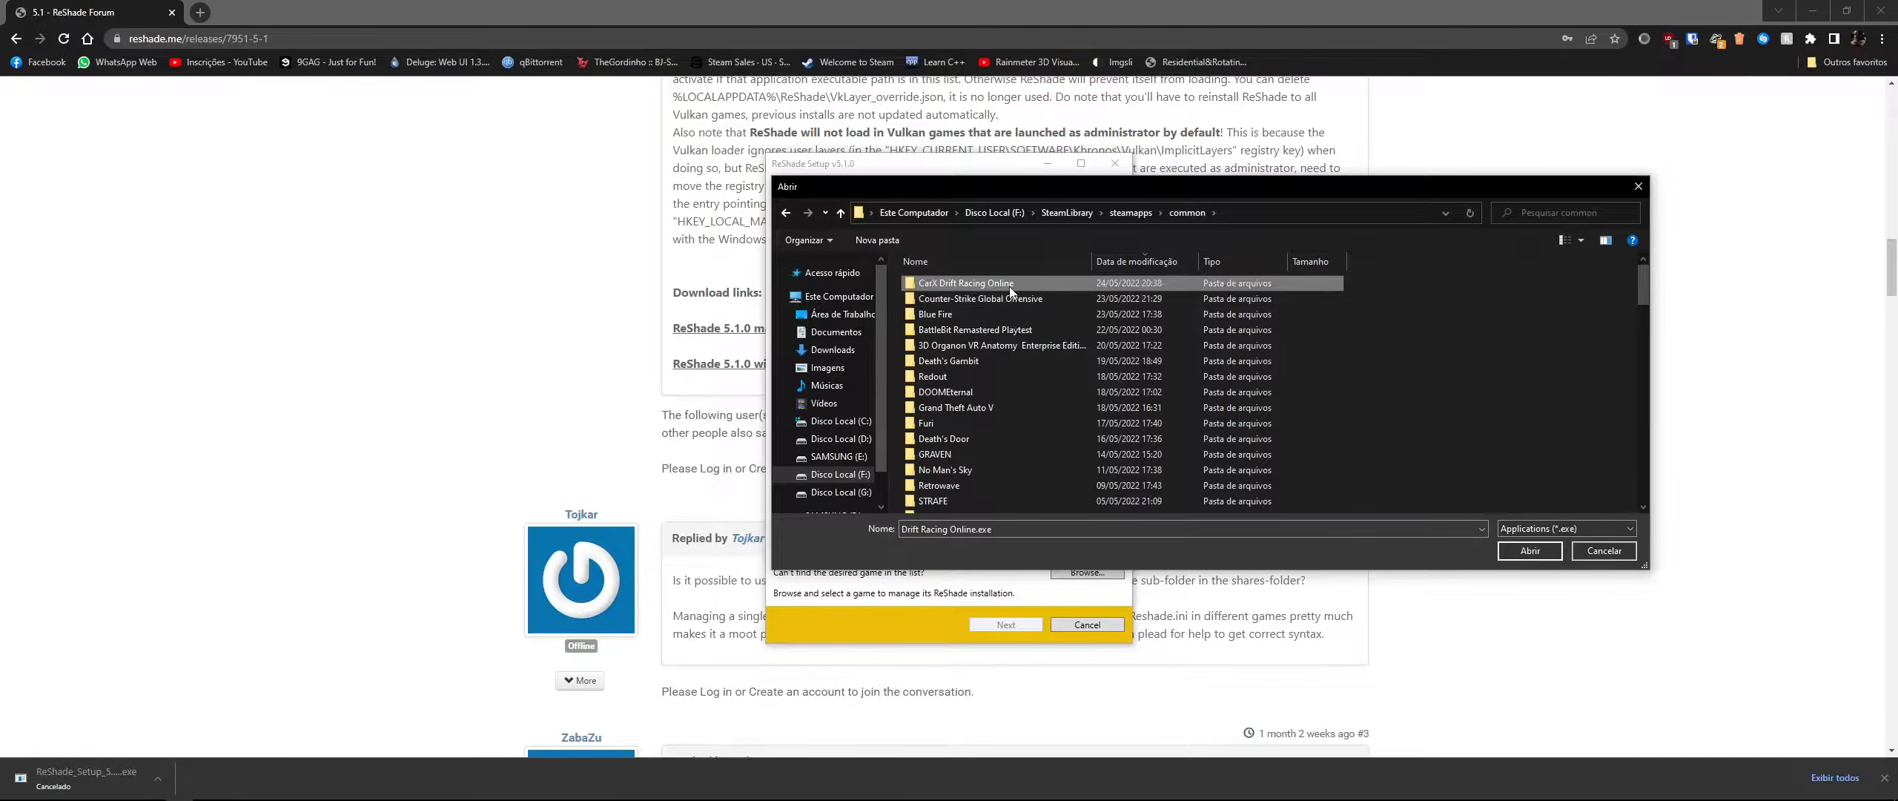
double_click(972, 284)
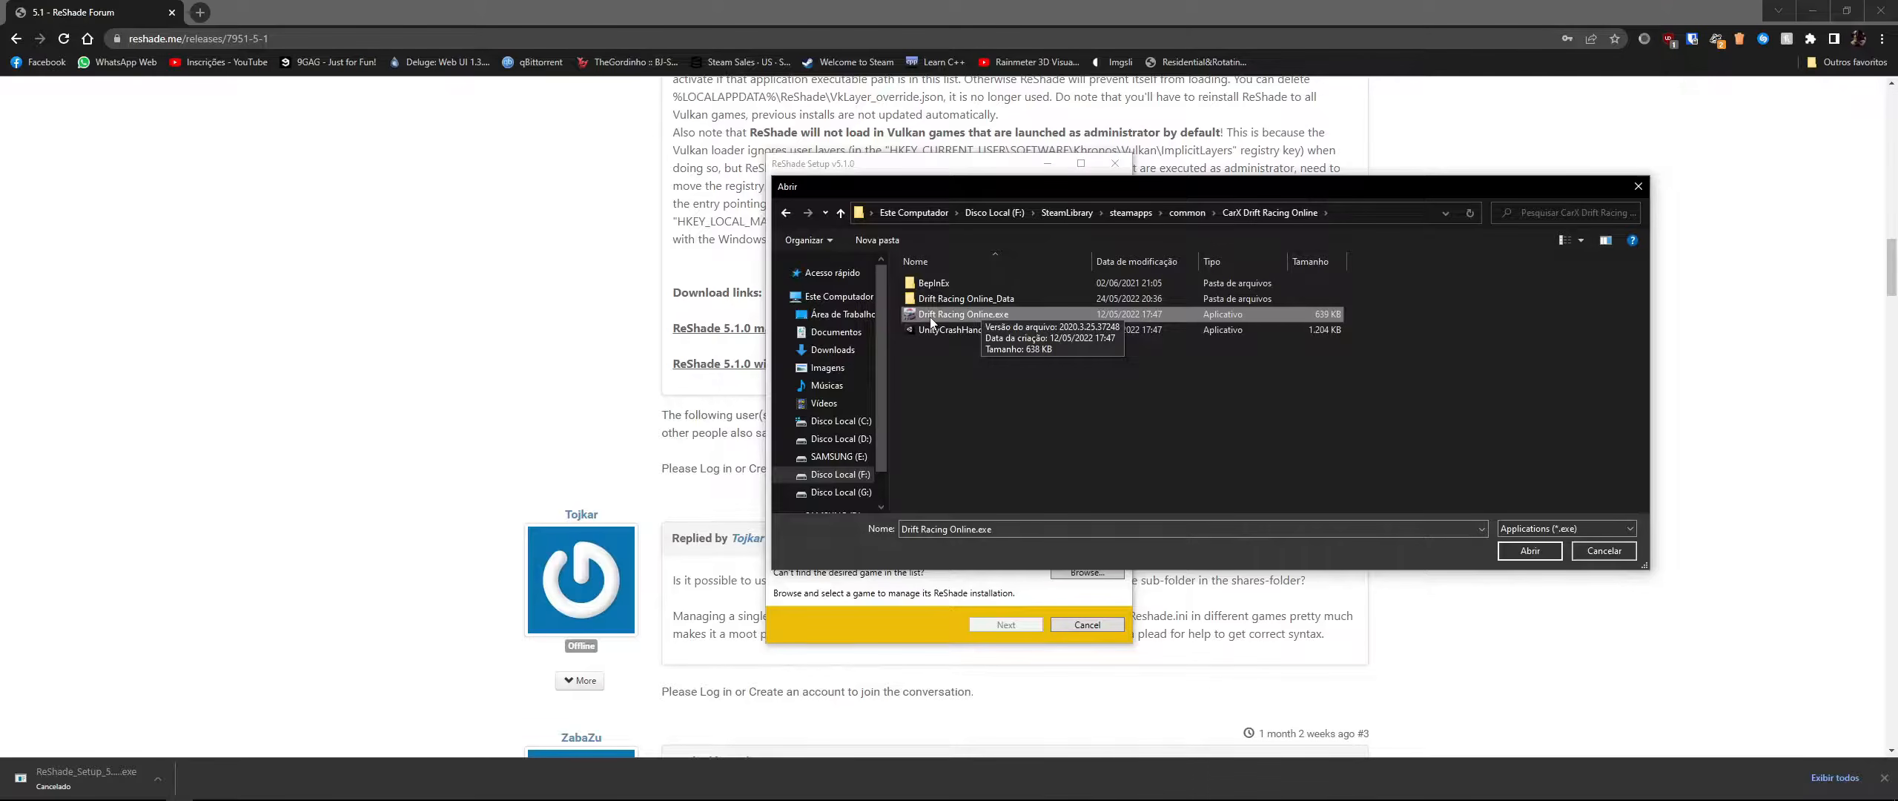
click(1006, 318)
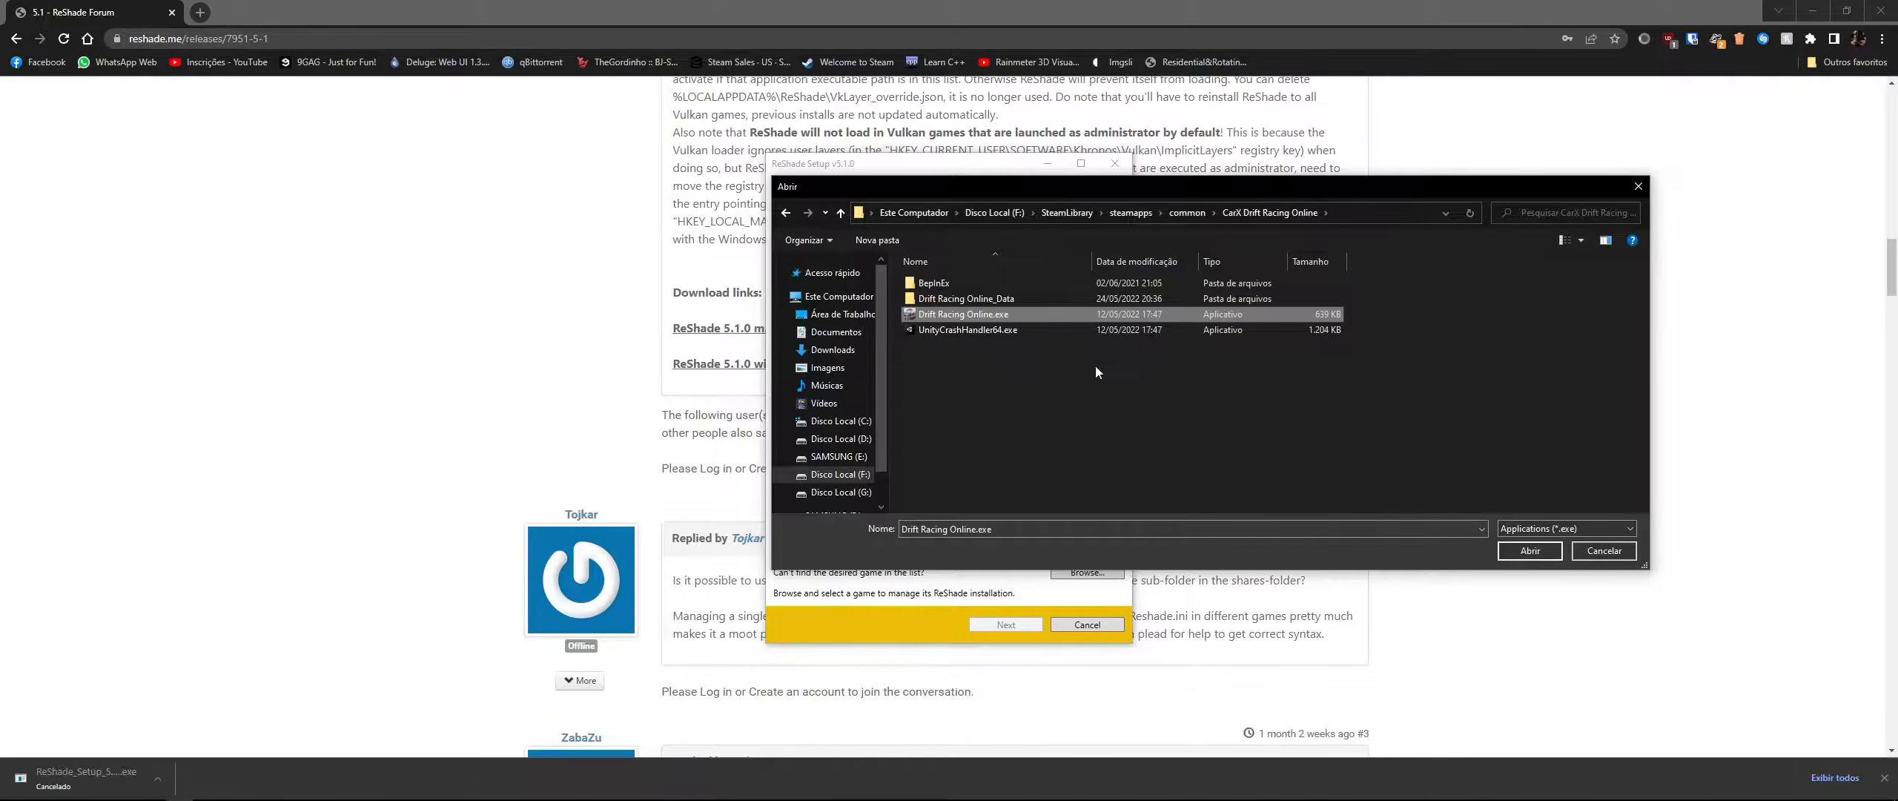
click(1531, 551)
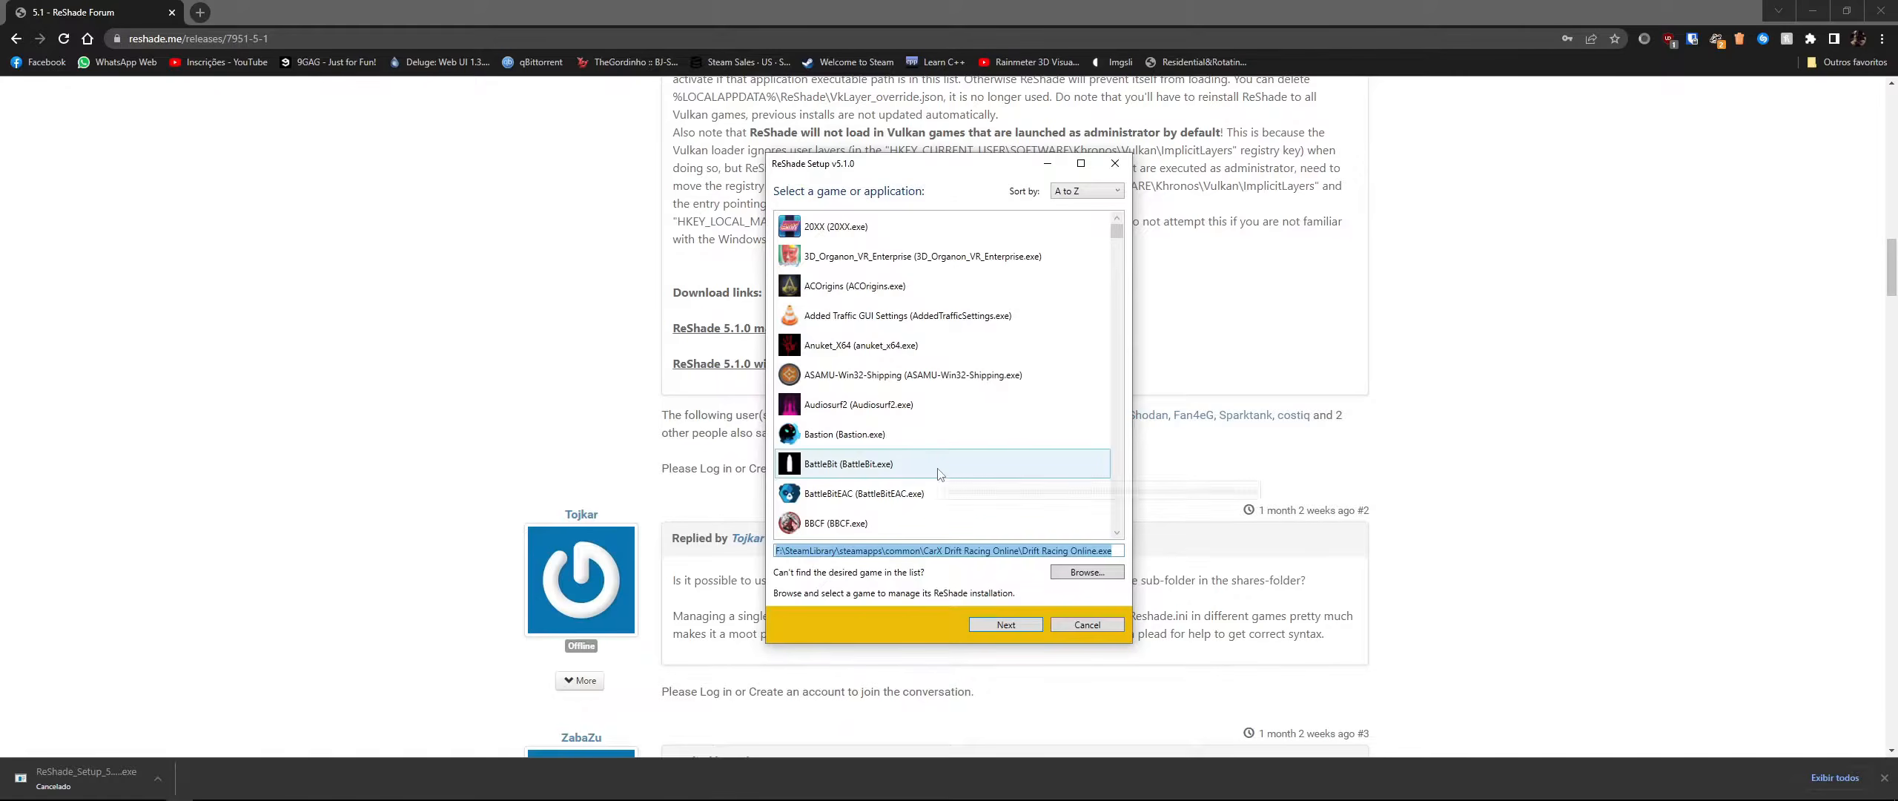
click(1018, 626)
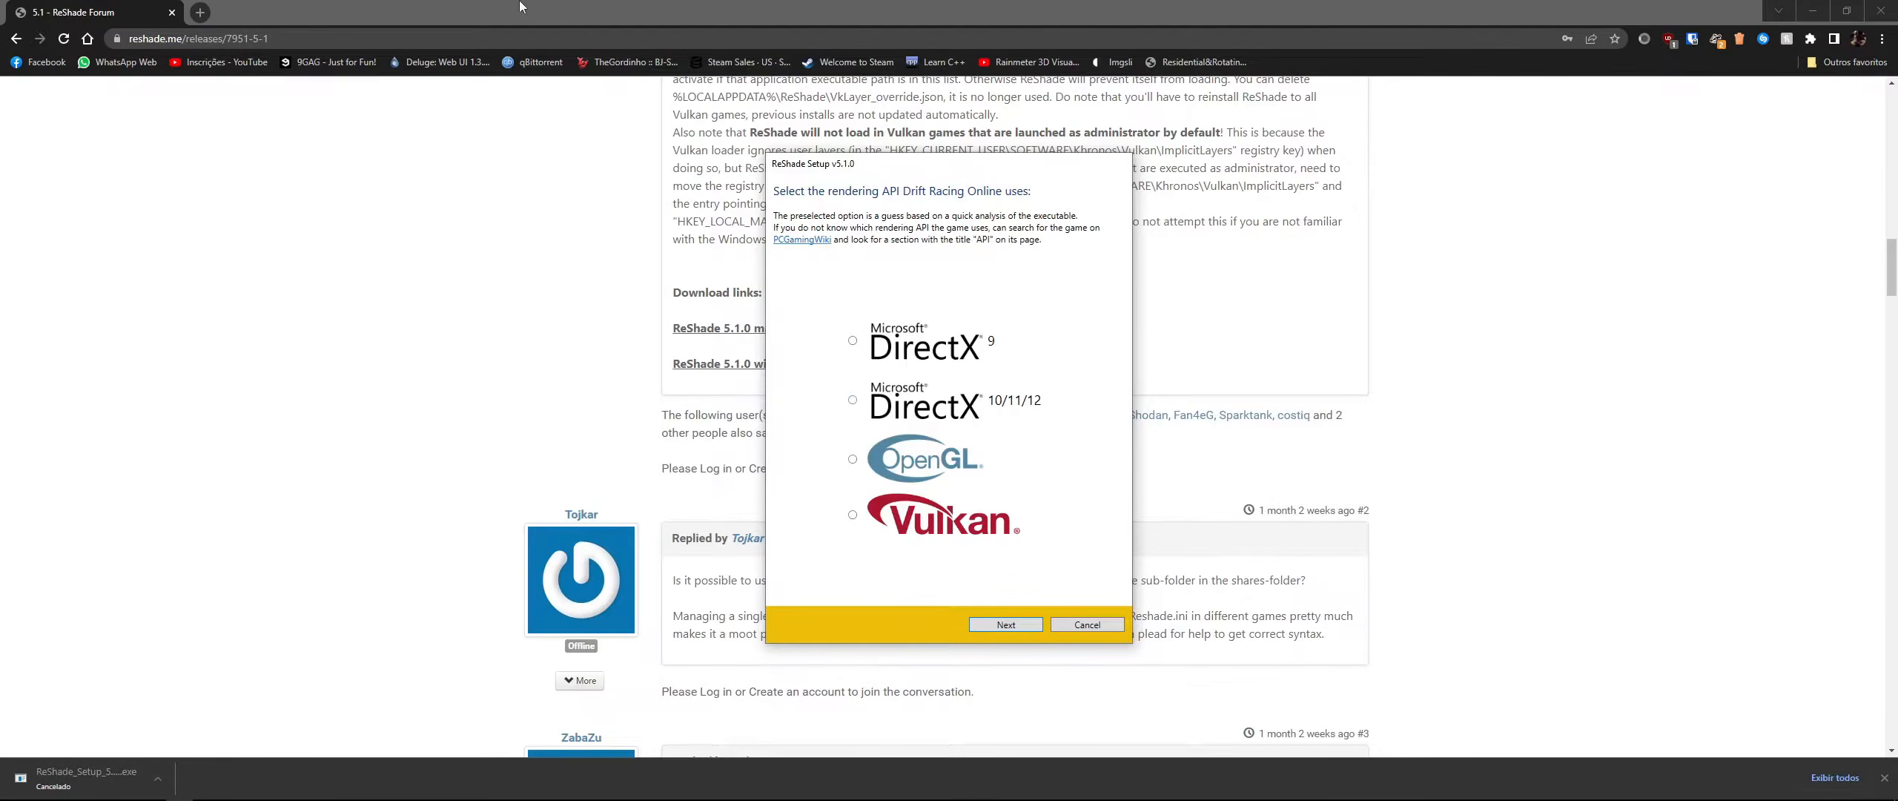
- Open pcgamingwiki.com/wiki/ReShade in a new tab and retry loading it
click(209, 10)
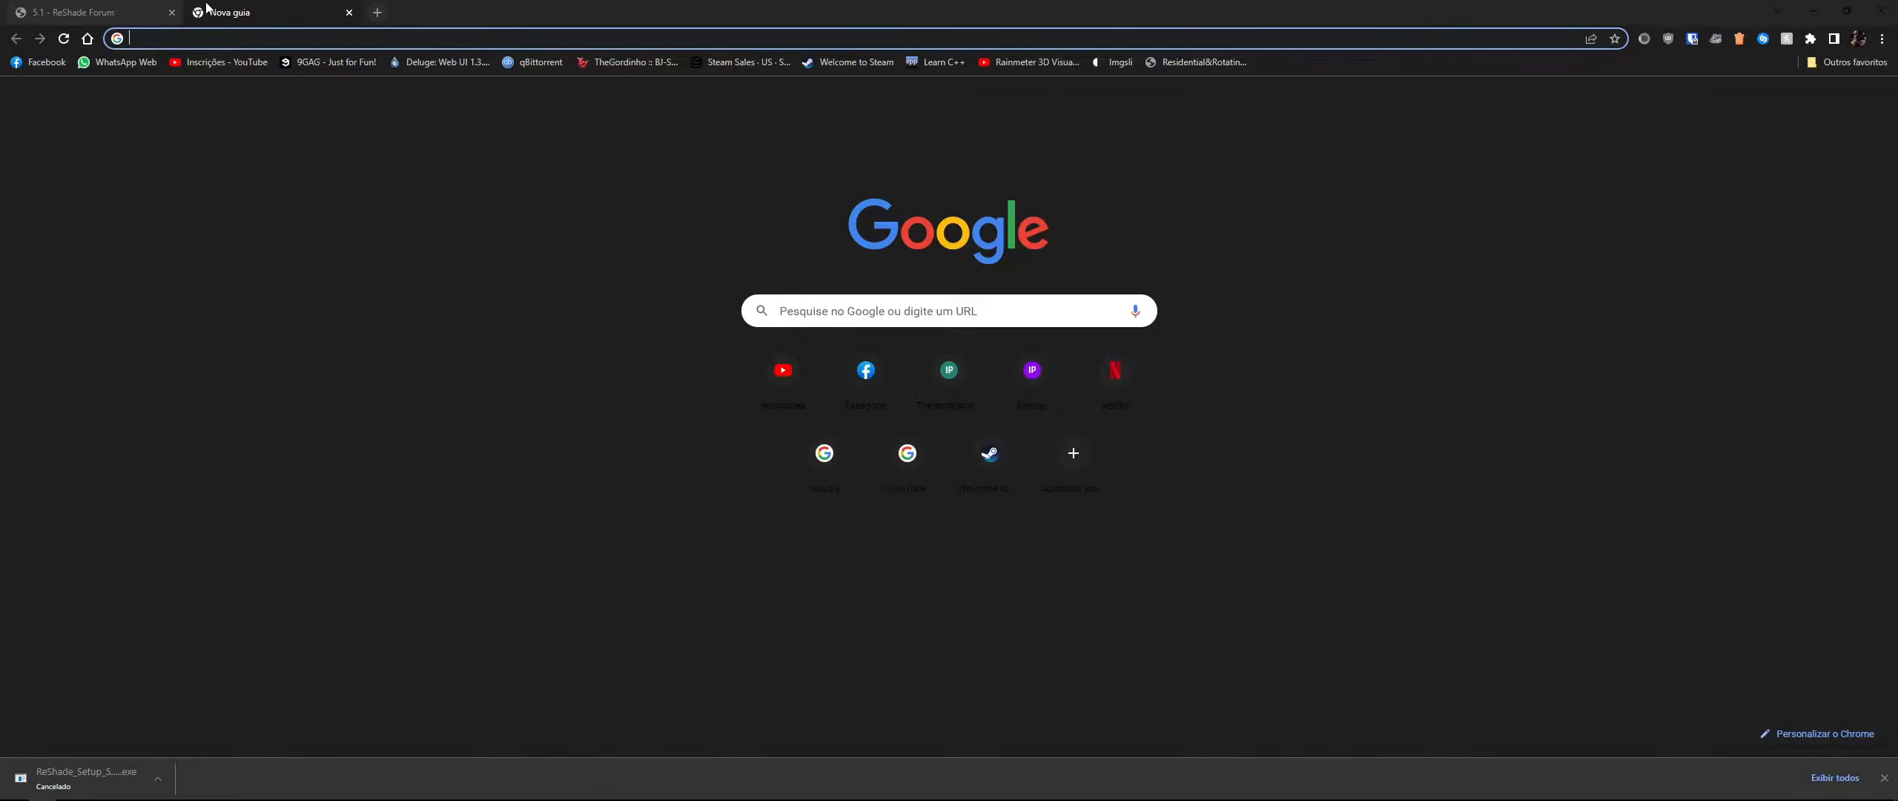
text(pcgamingwiki.com/wiki/ReShade)
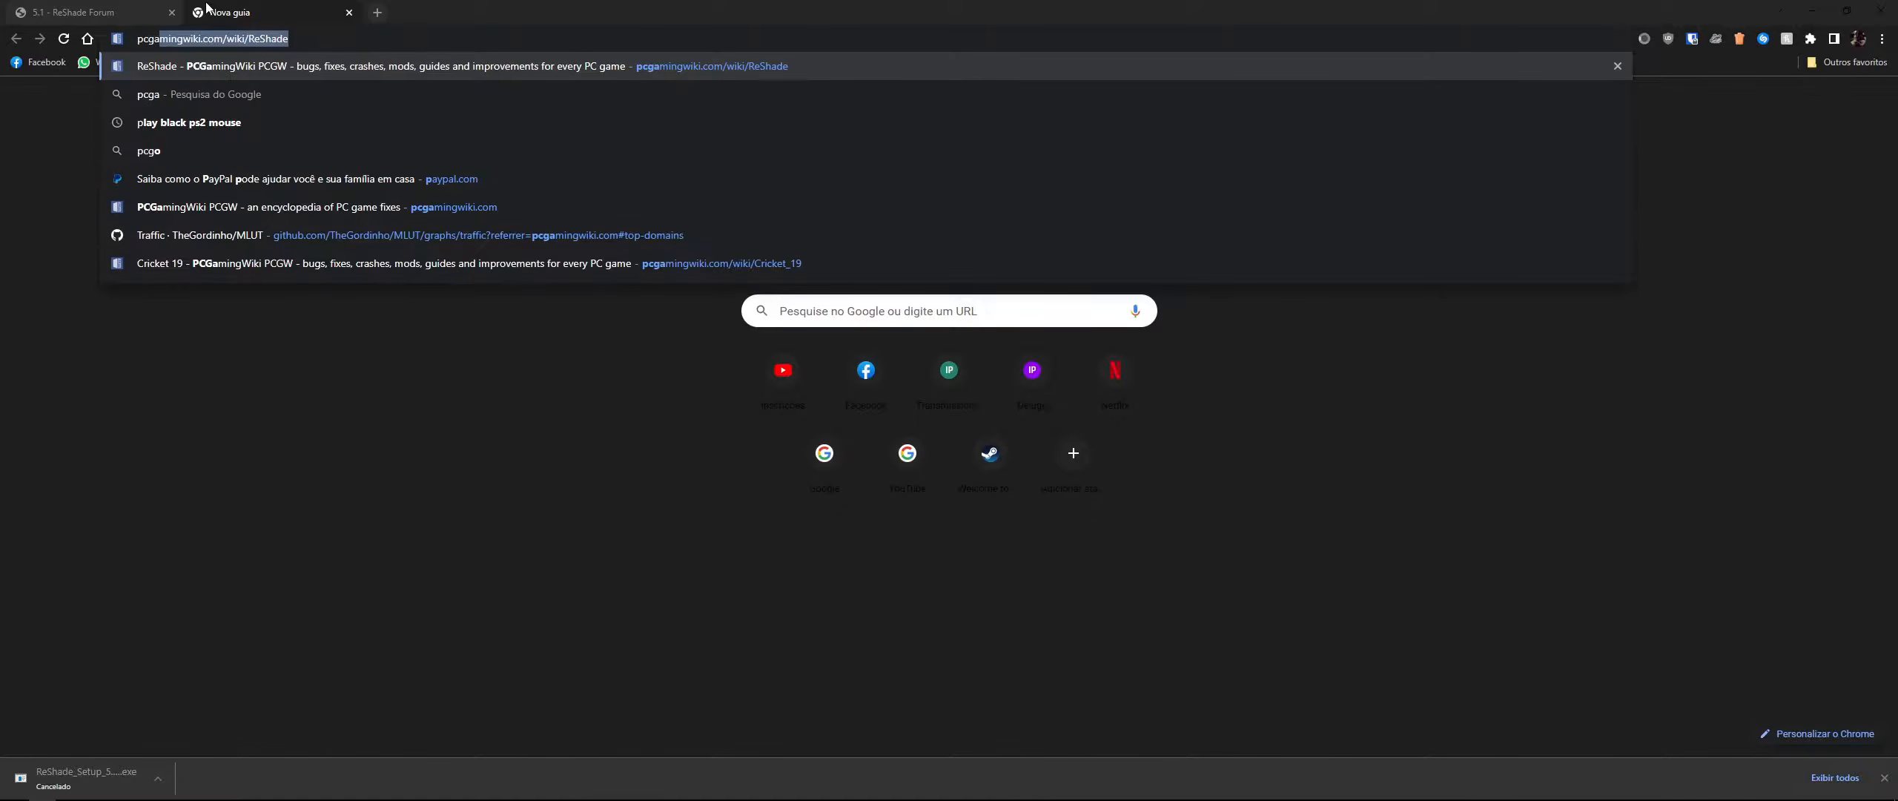
key(Return)
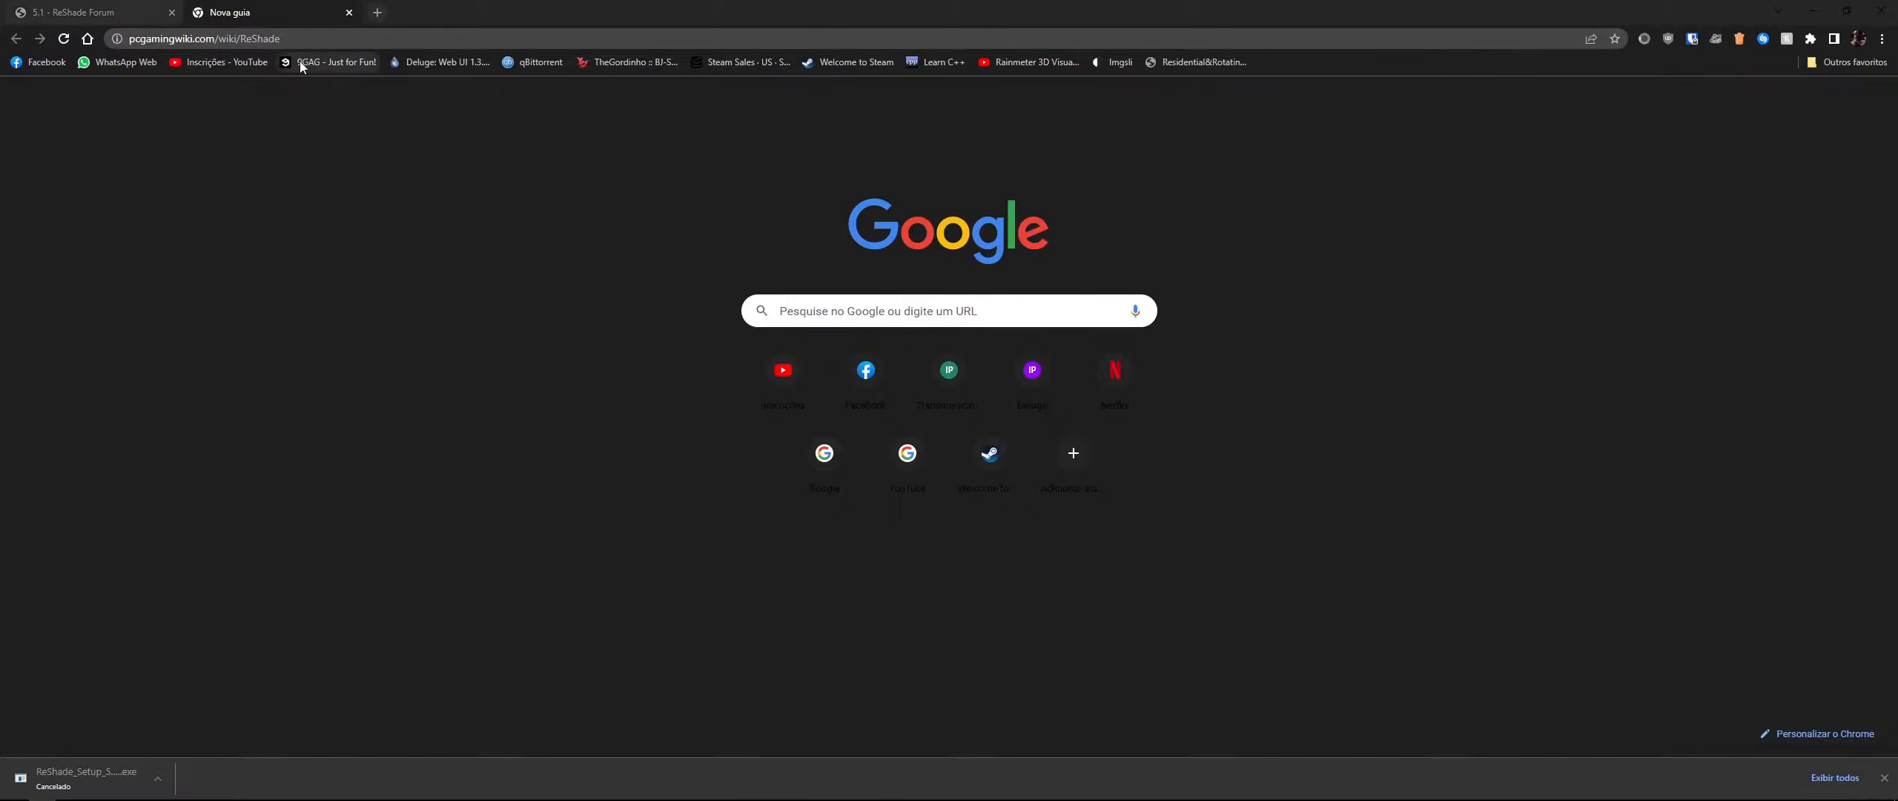
click(311, 38)
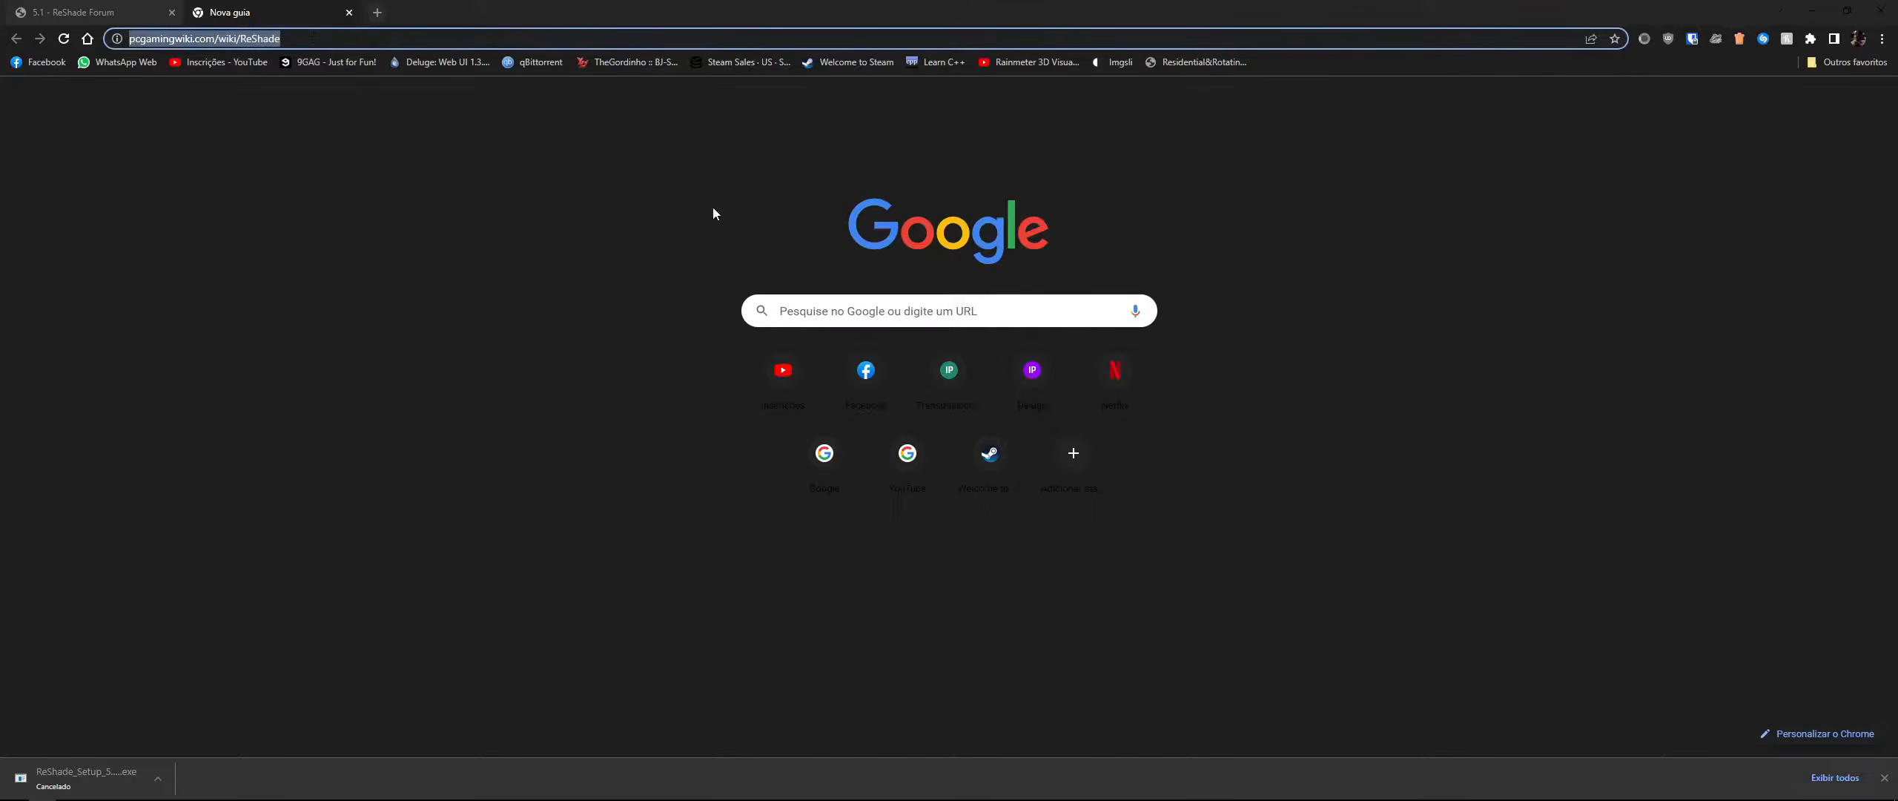
click(316, 39)
key(Return)
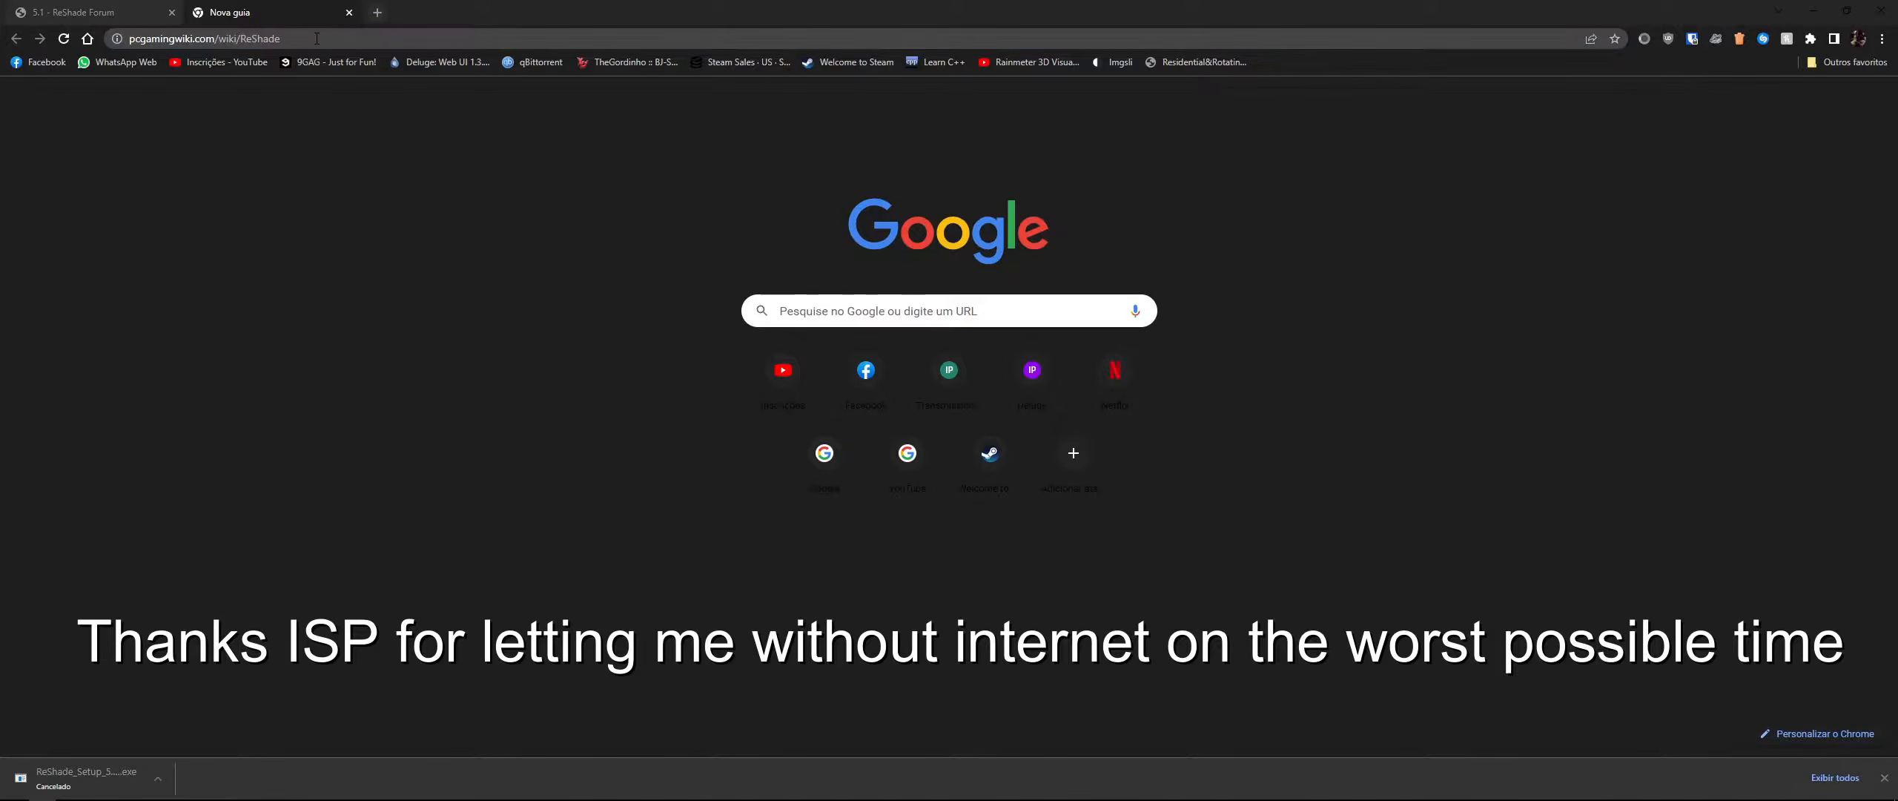
click(316, 38)
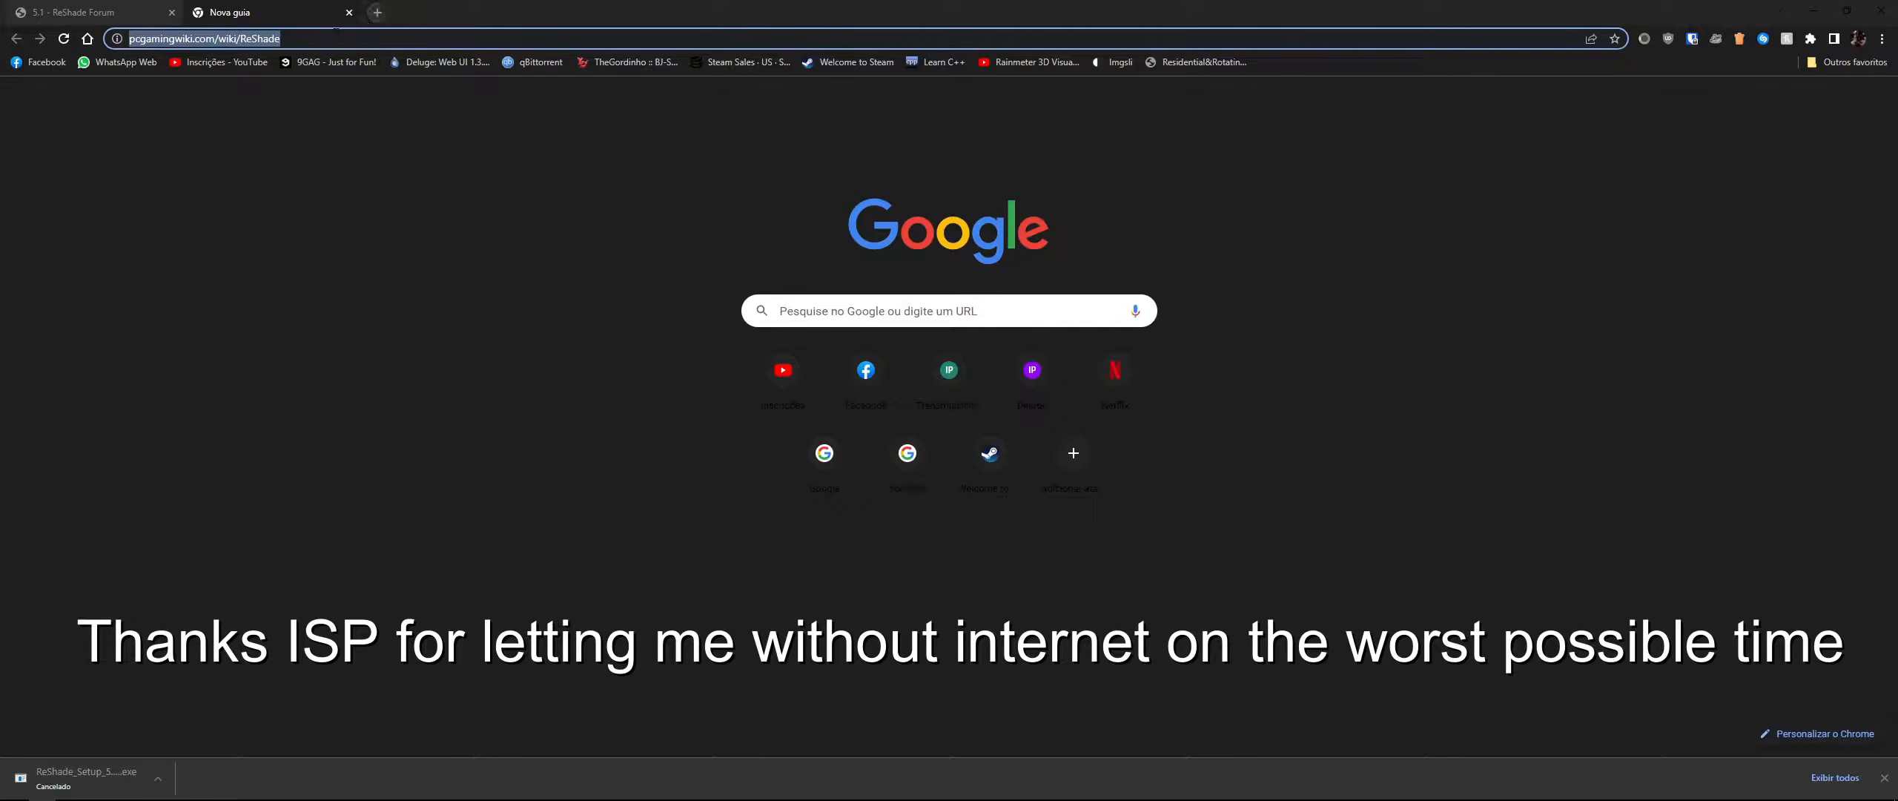
click(373, 9)
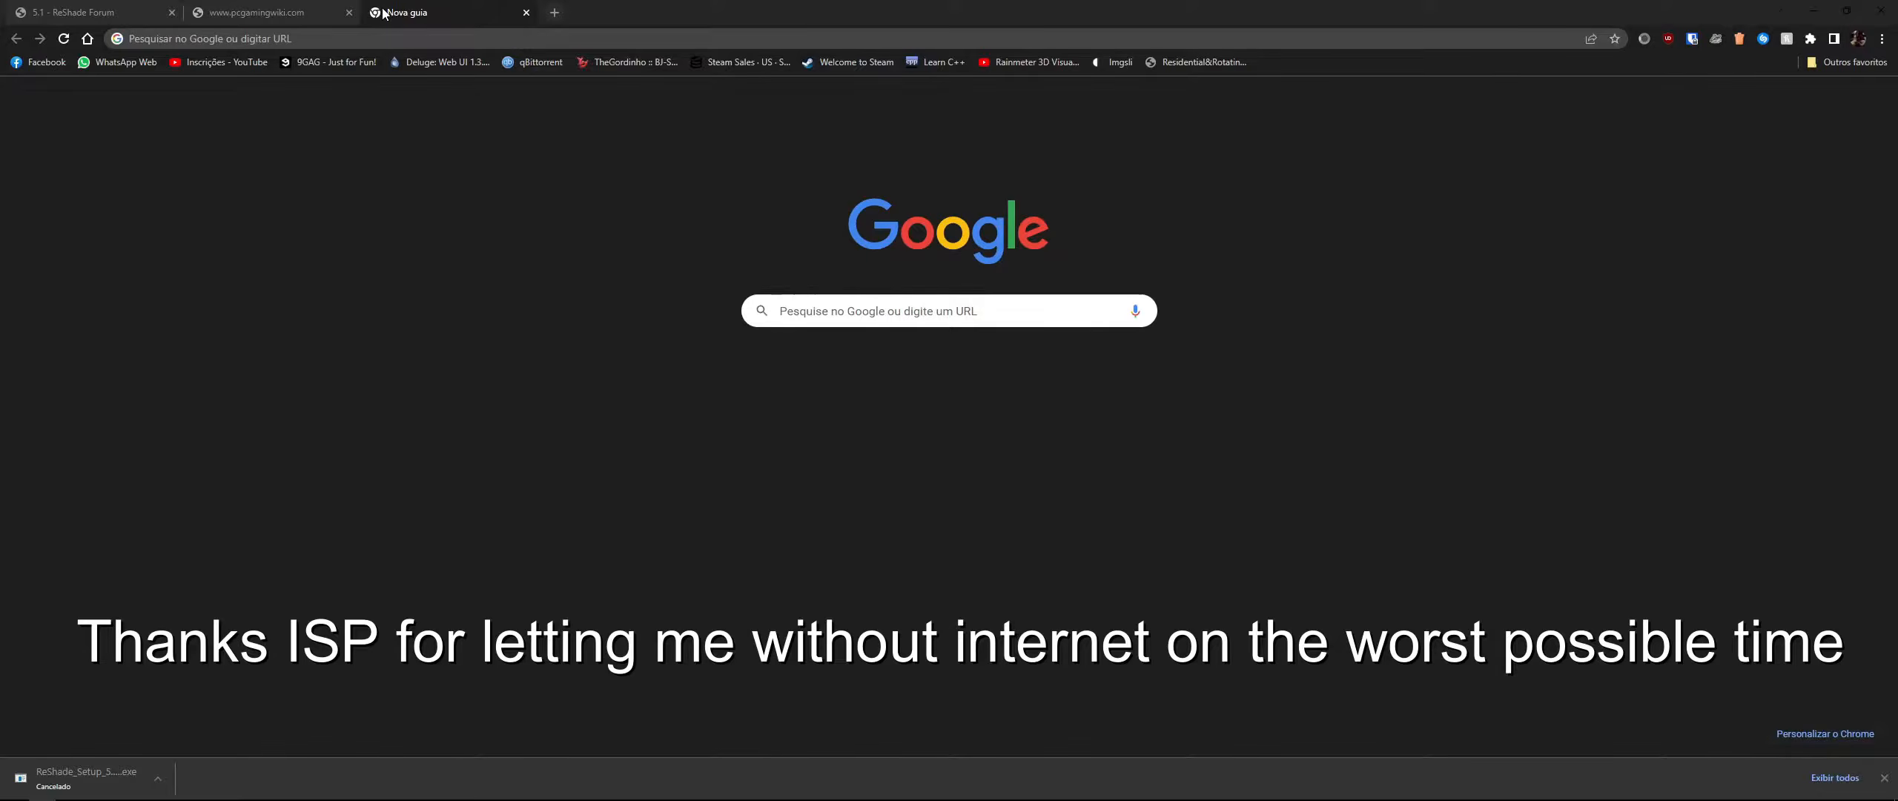
click(297, 38)
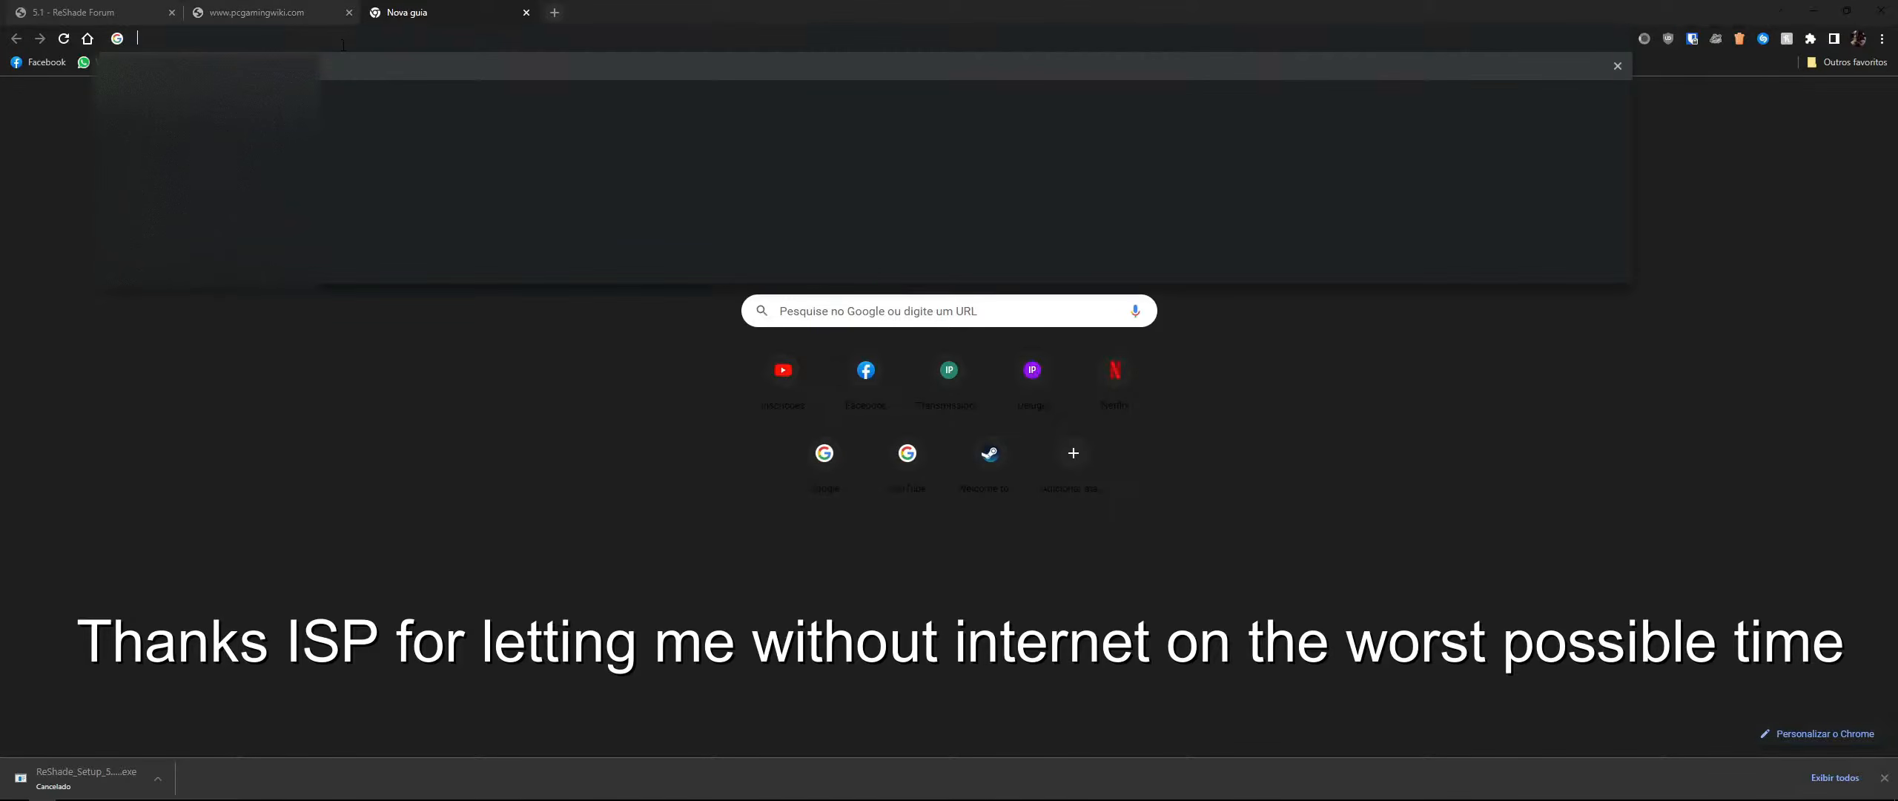
click(3, 192)
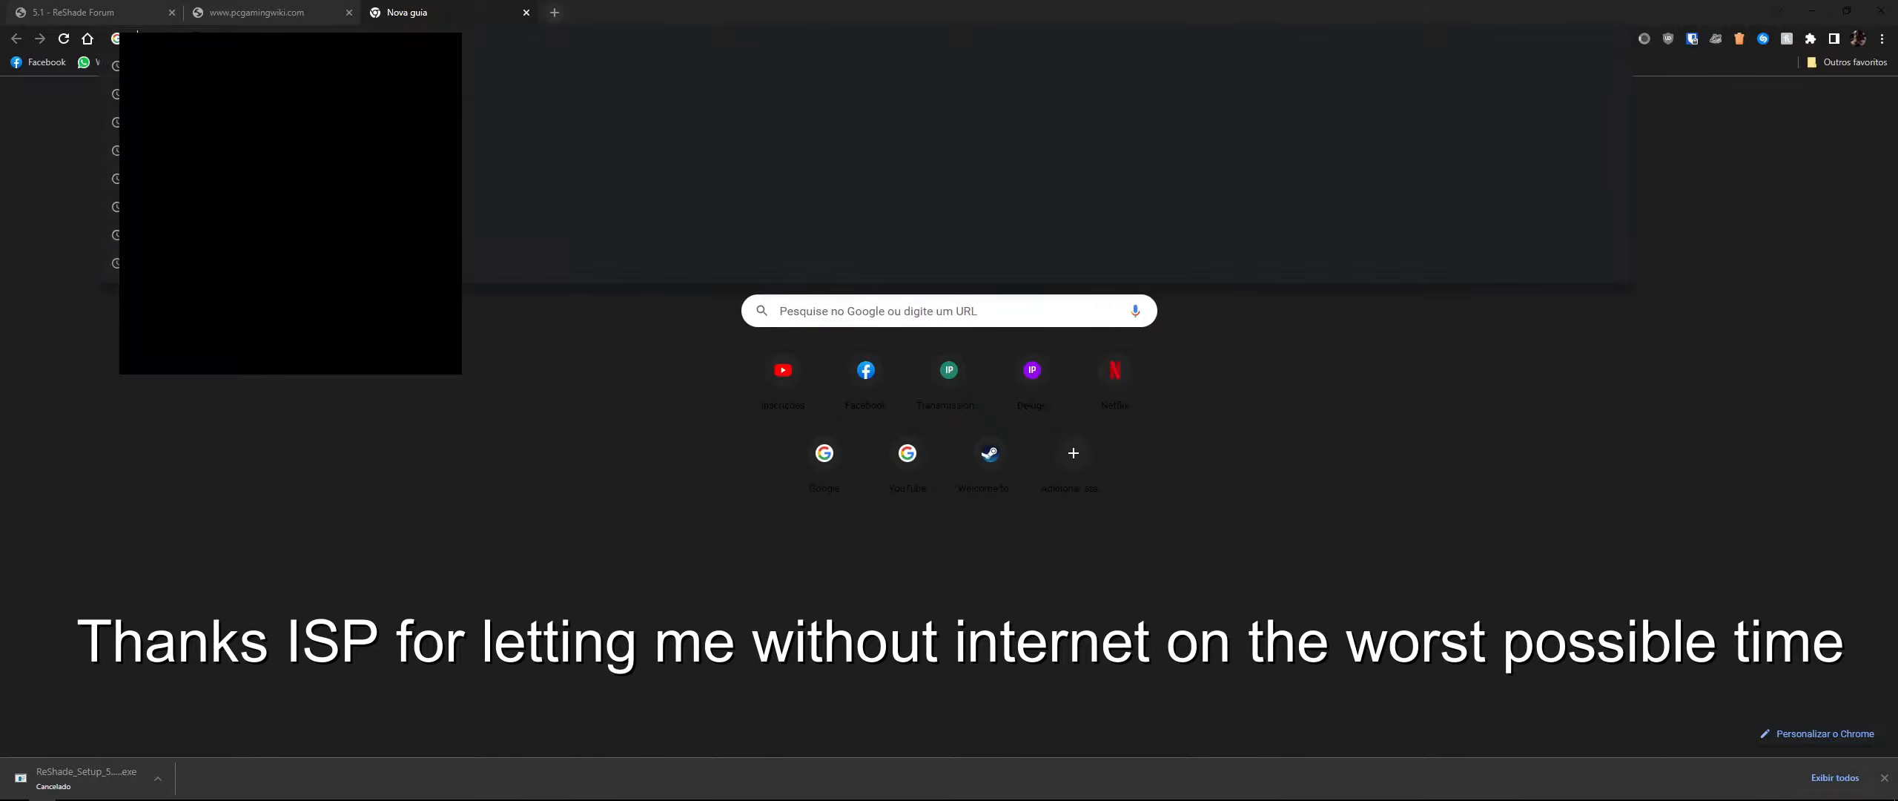
key(F11)
key(F11)
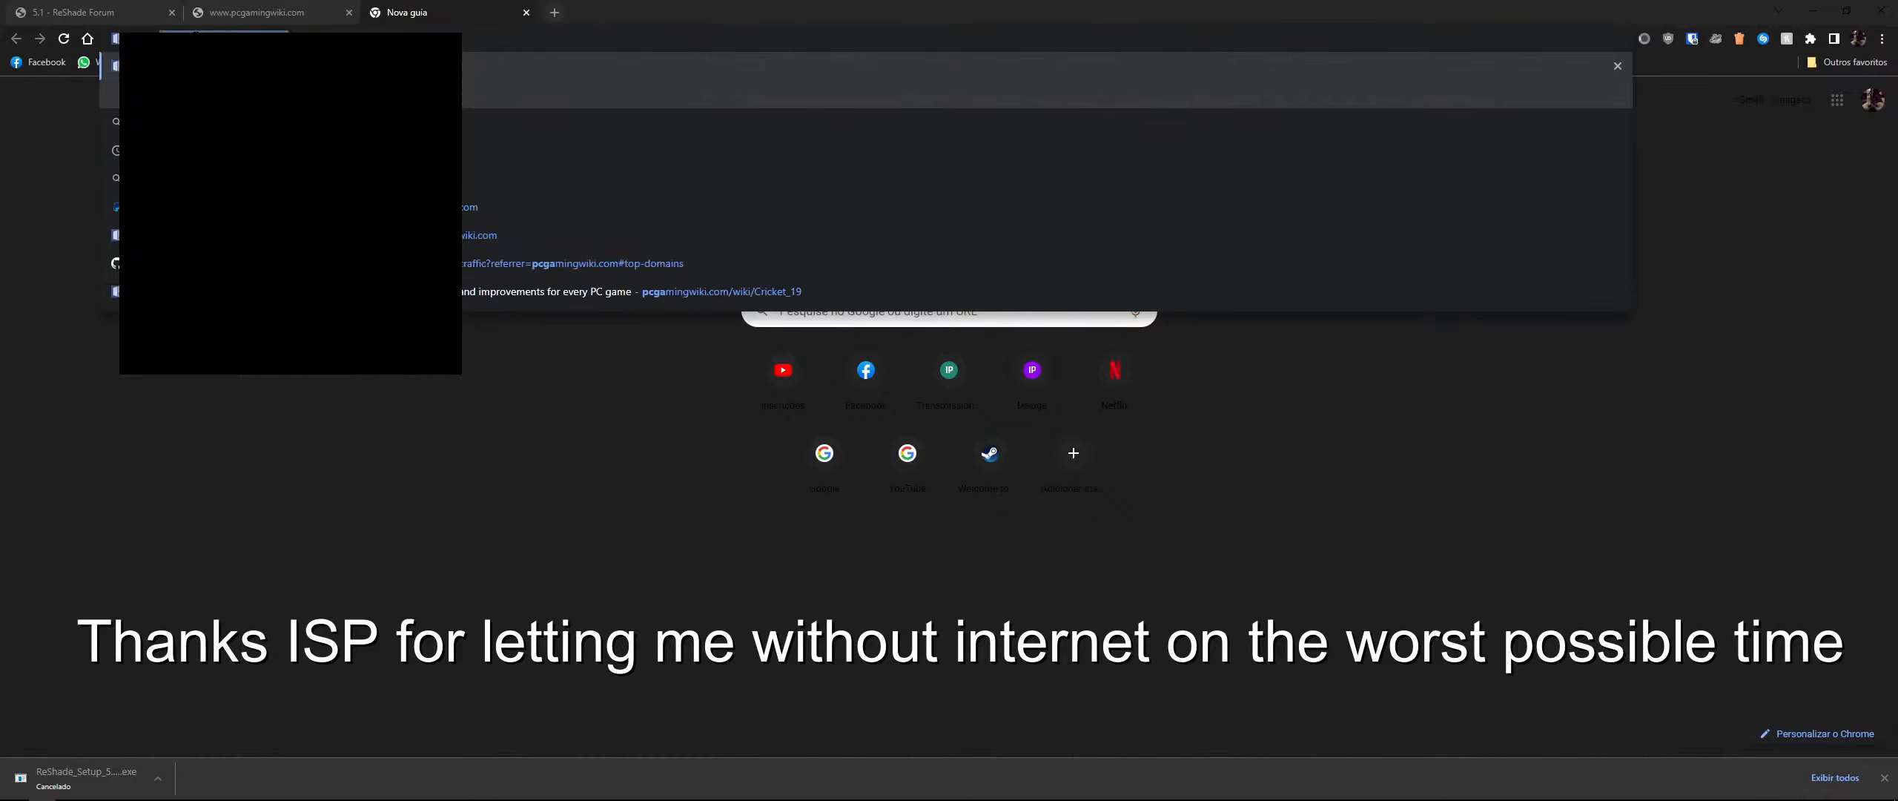
click(778, 472)
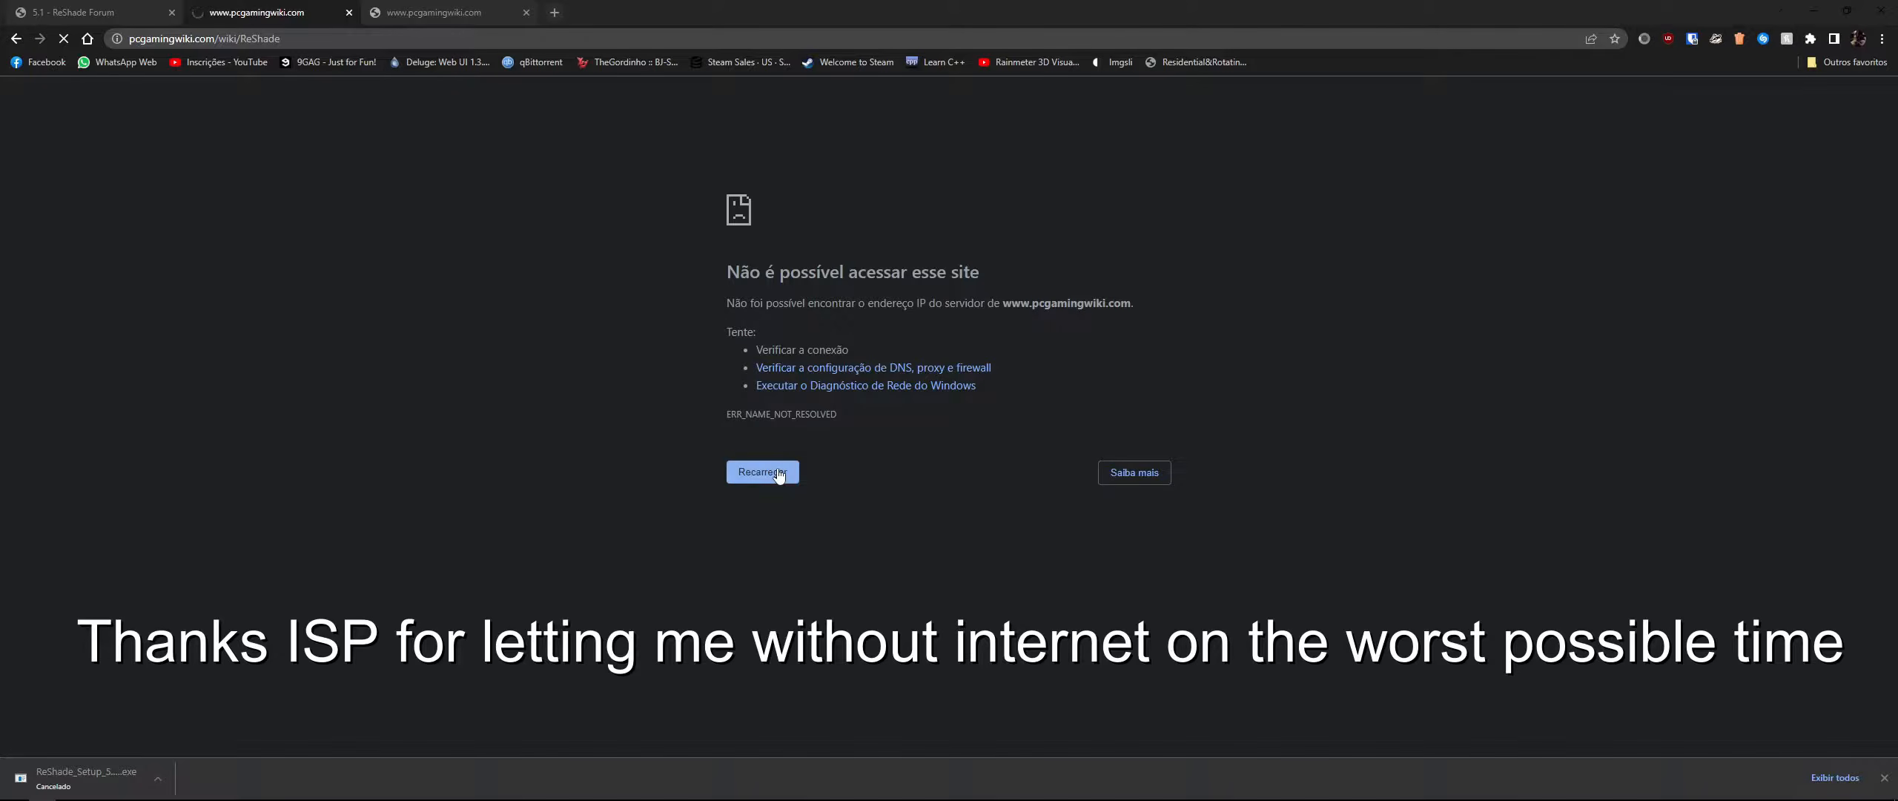
click(459, 9)
key(ctrl+w)
key(ctrl+w)
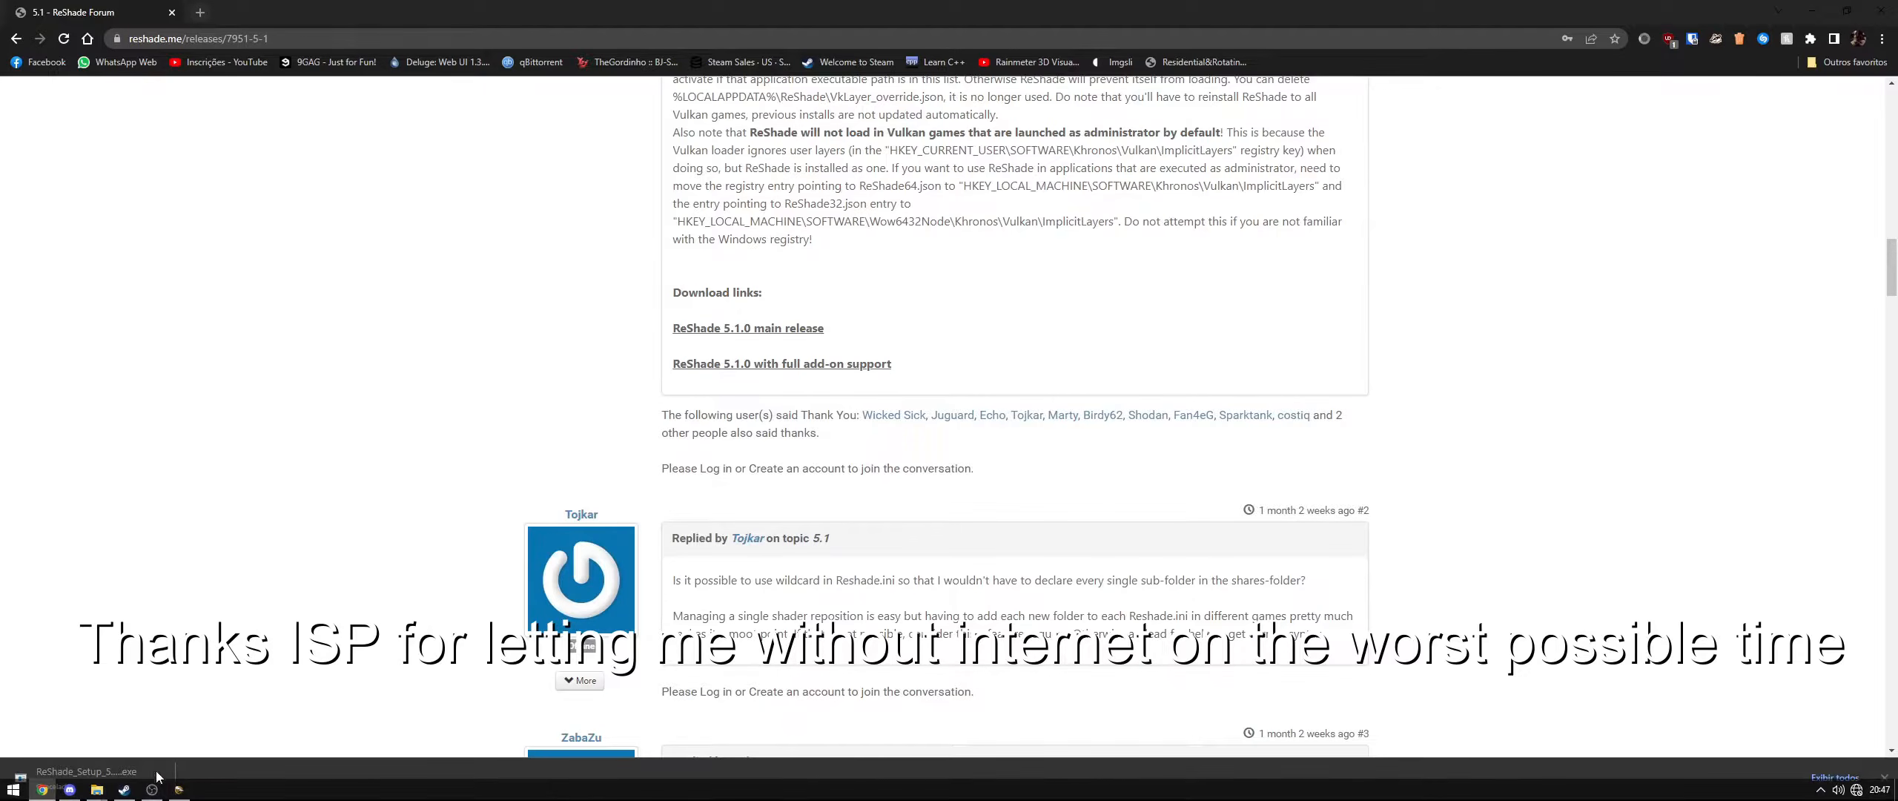
- Select DirectX 10/11/12, skip the preset, check all effect packages except VRToolkit and start the installation
click(180, 789)
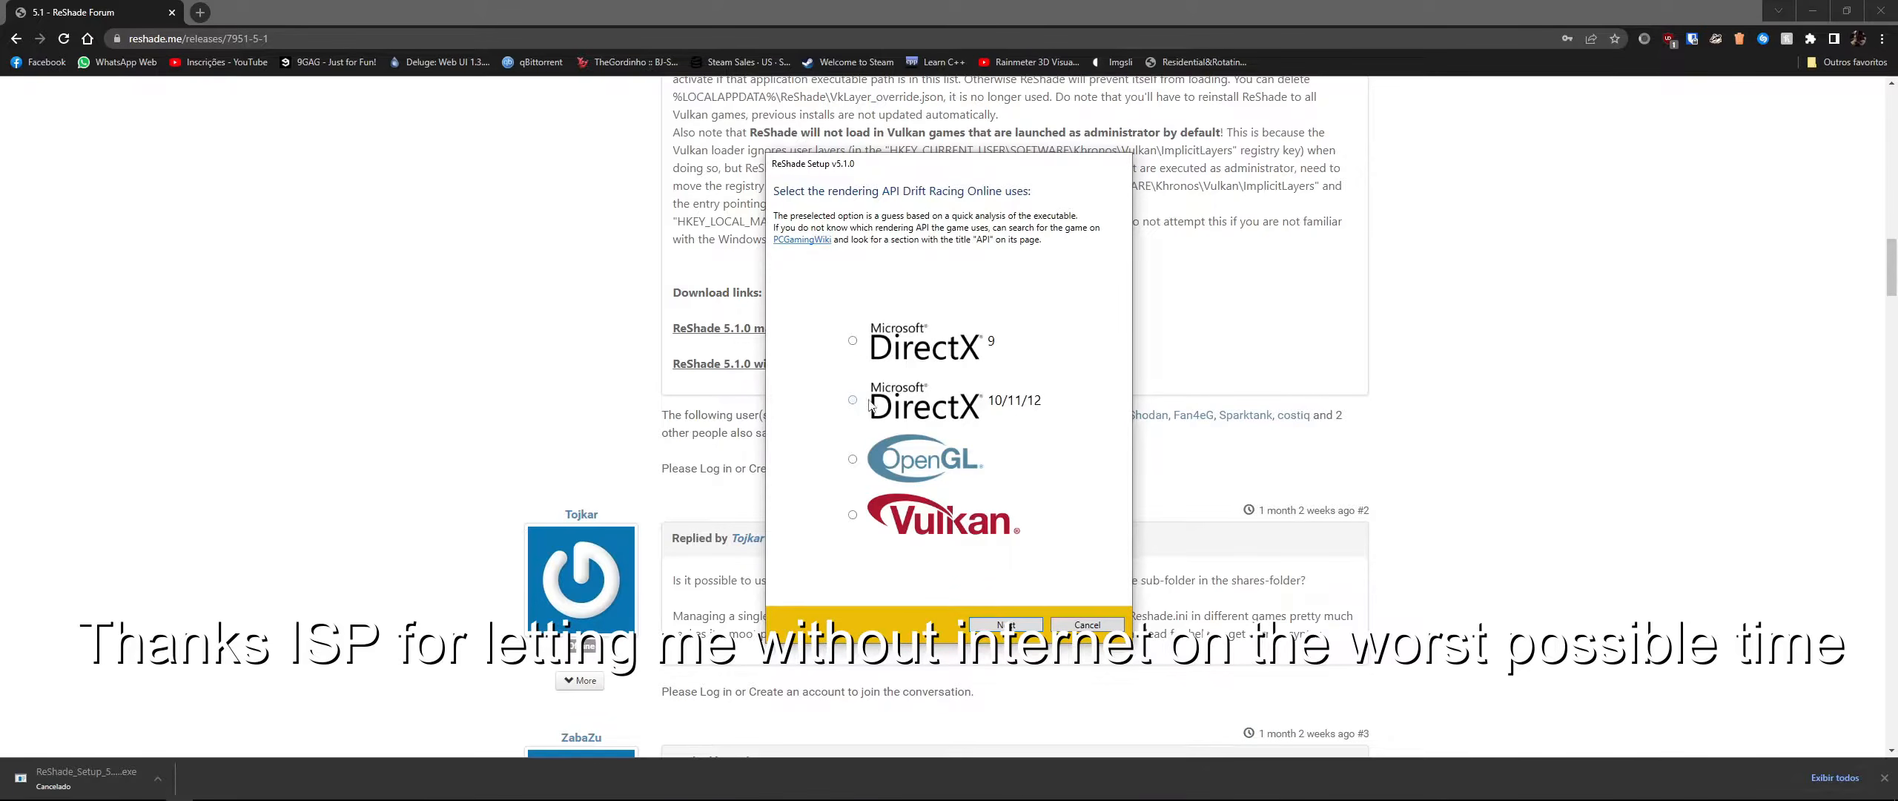
click(1013, 627)
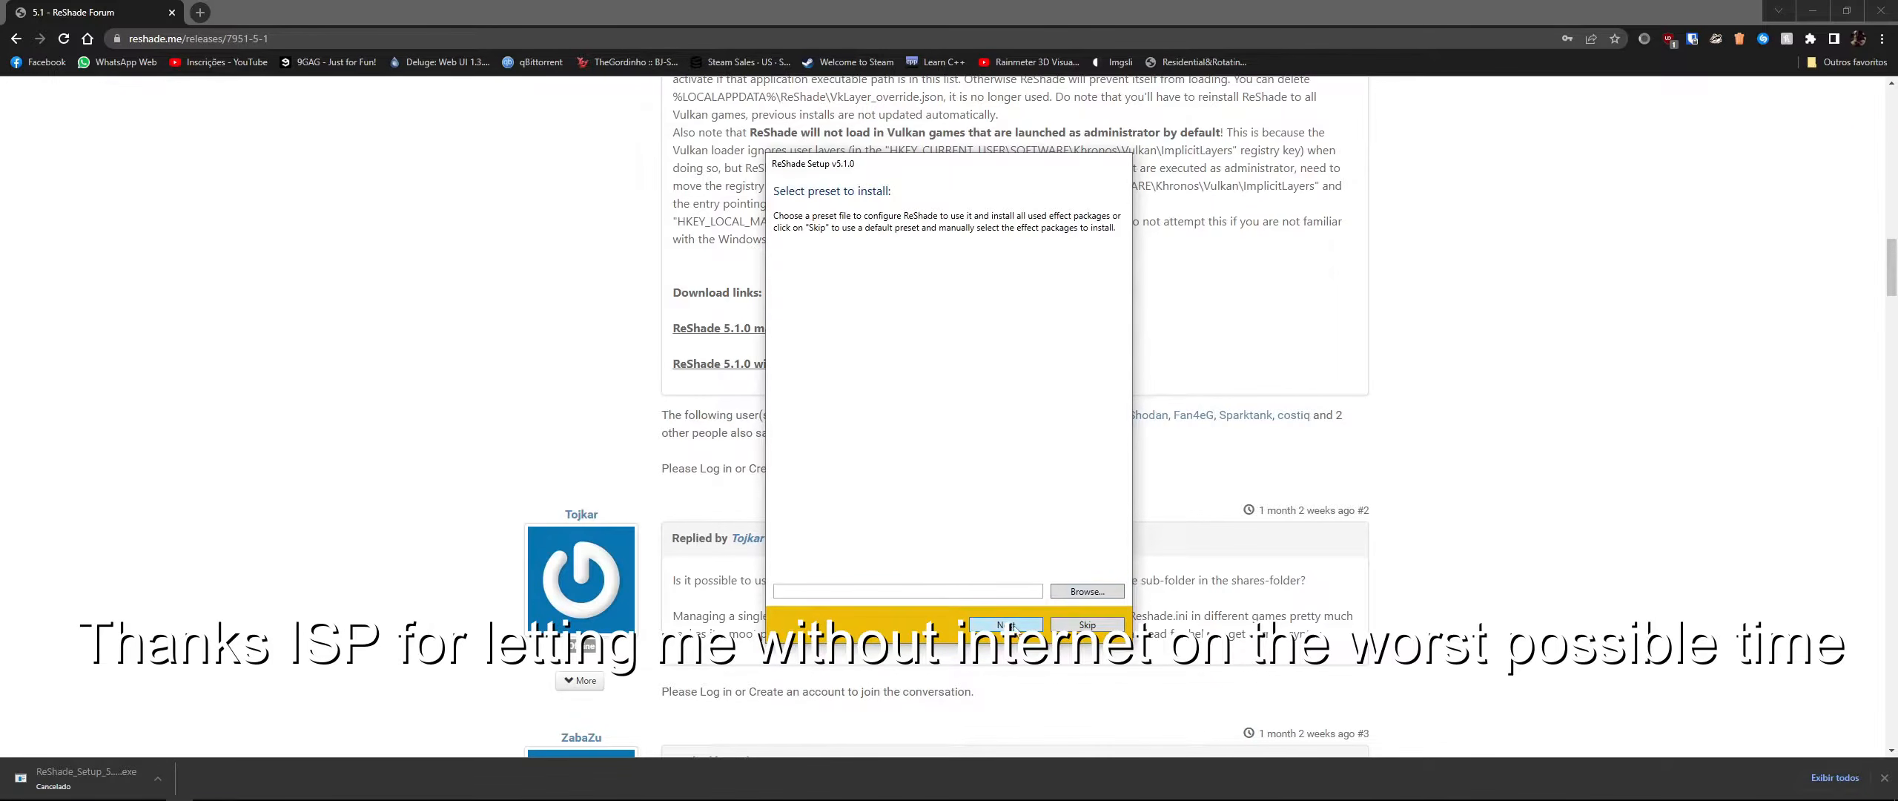
drag(896, 164, 967, 224)
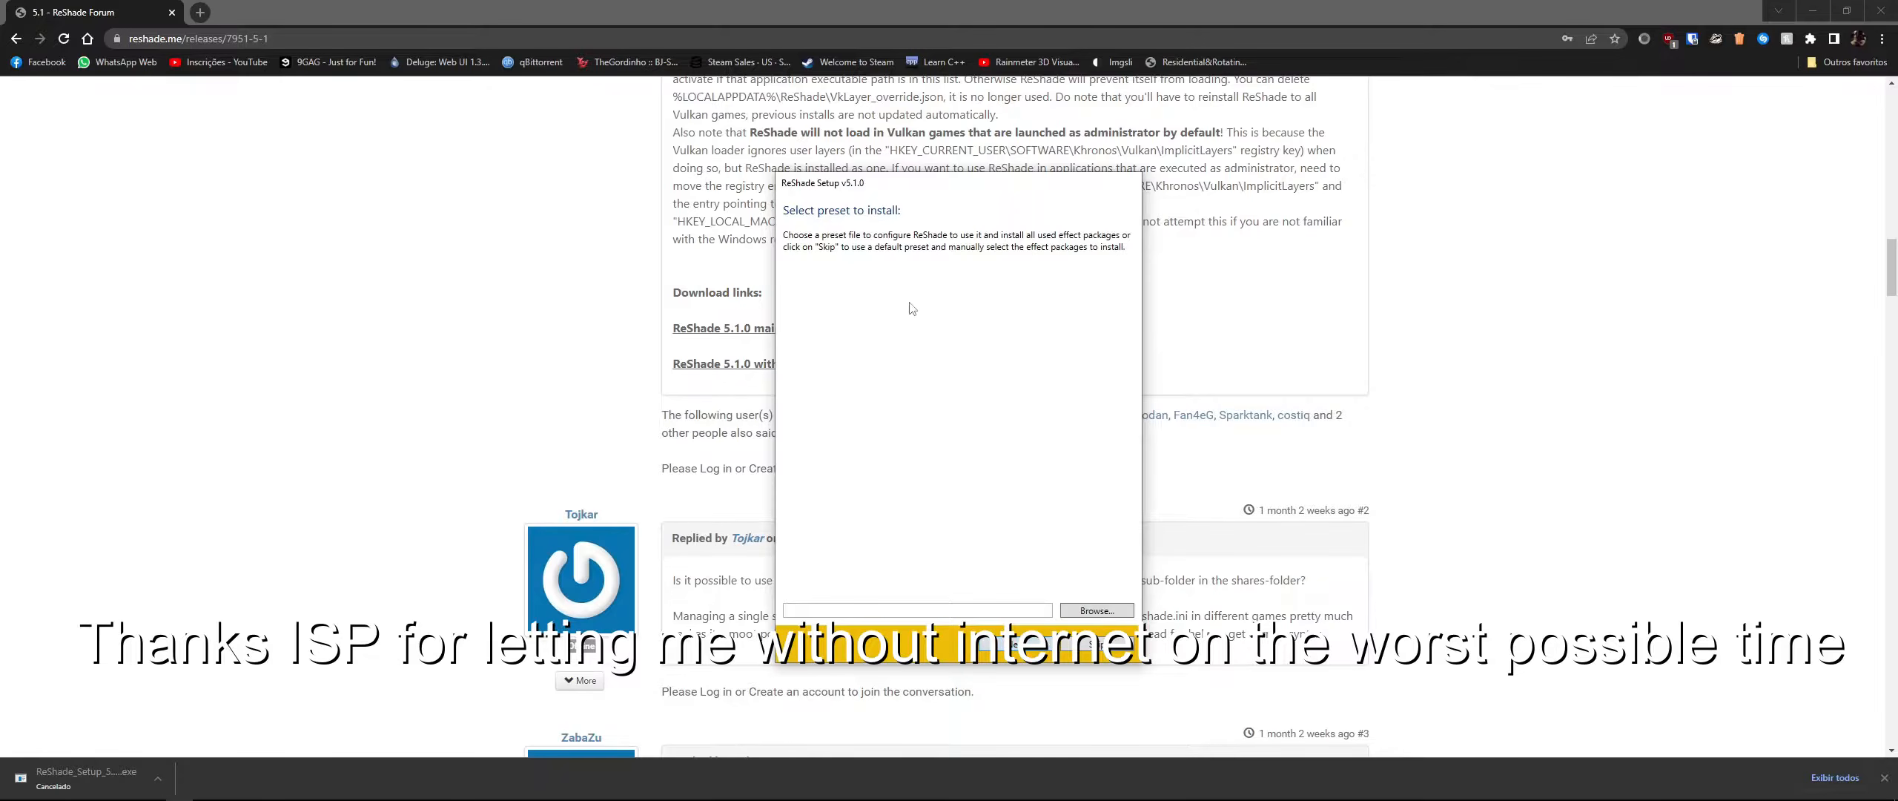
click(1039, 642)
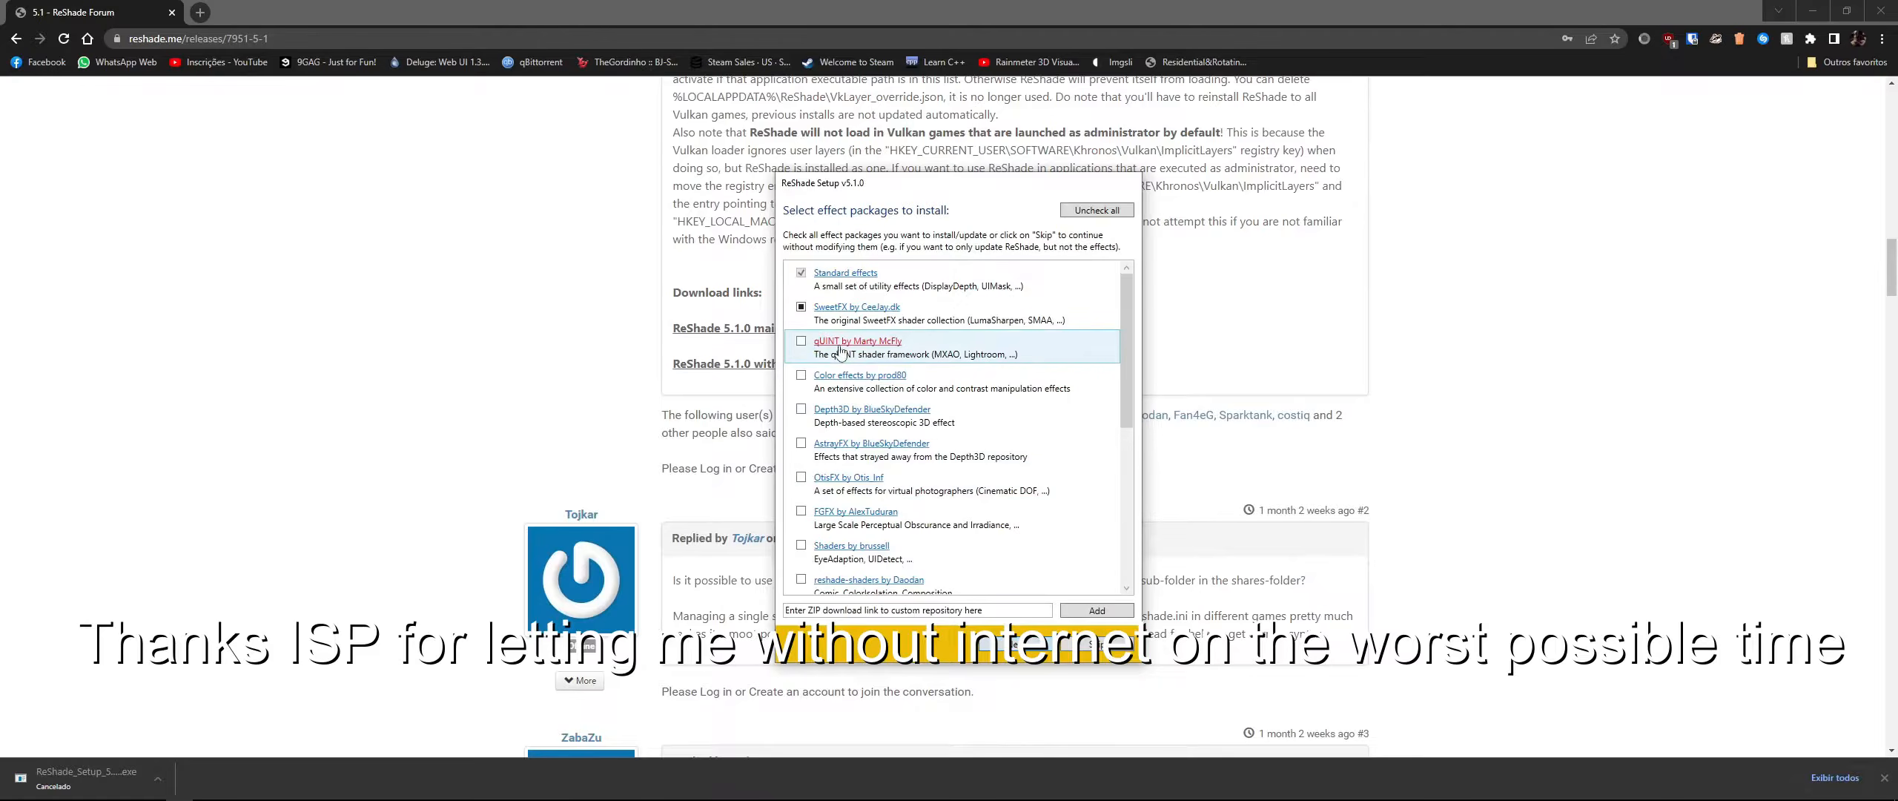
click(800, 309)
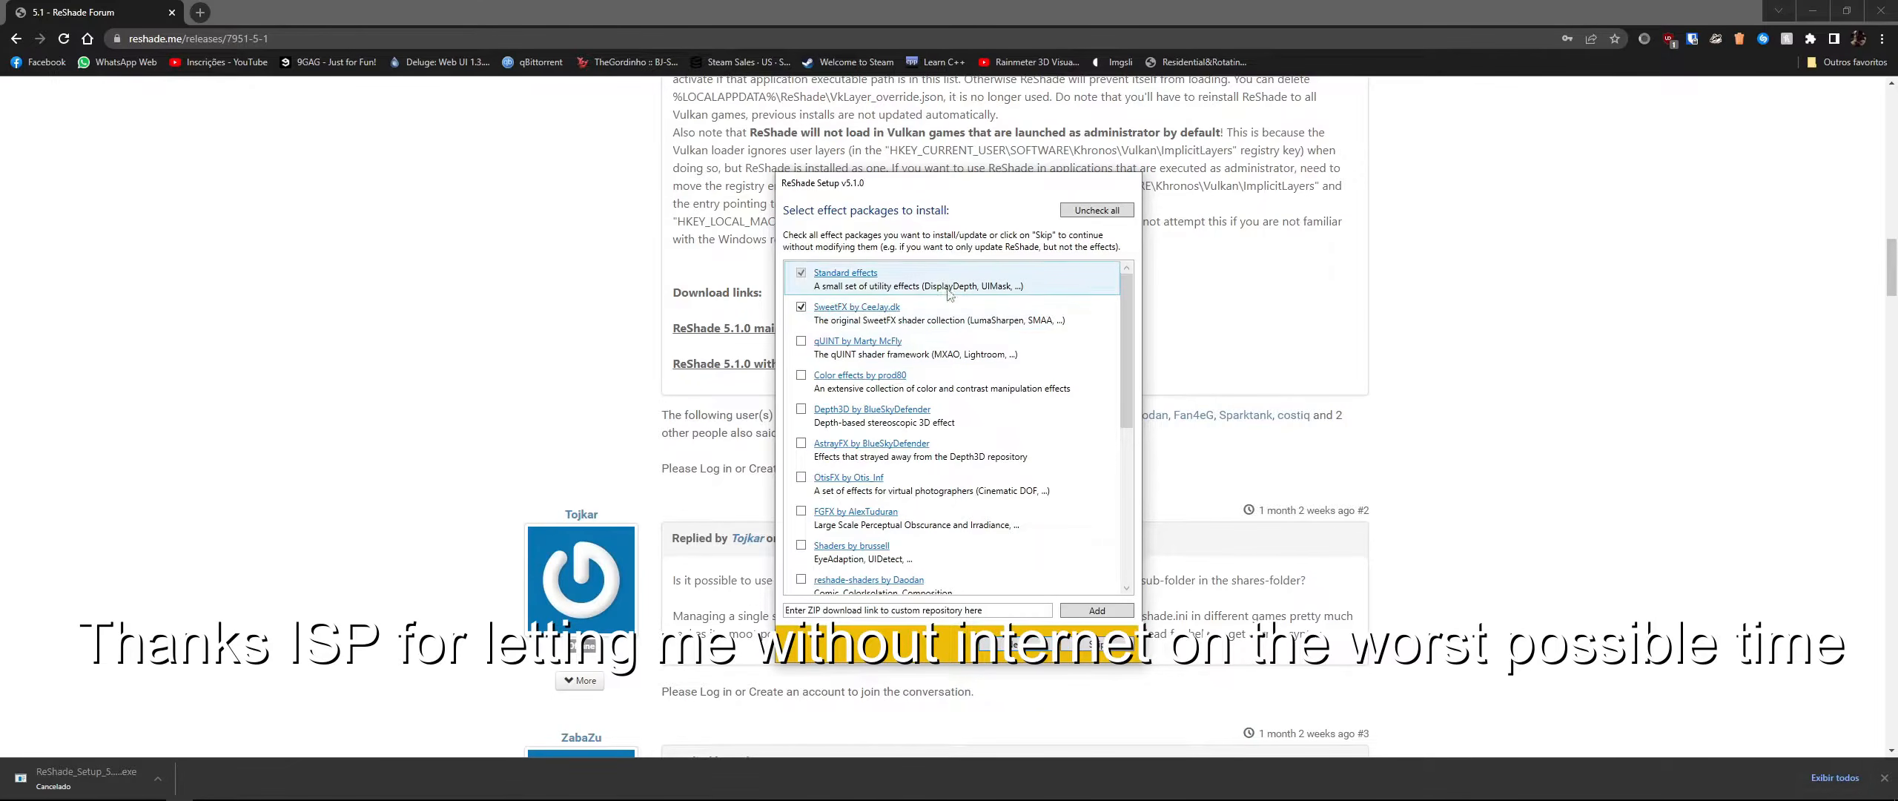
click(1096, 211)
scroll(957, 482, down, 3)
click(801, 546)
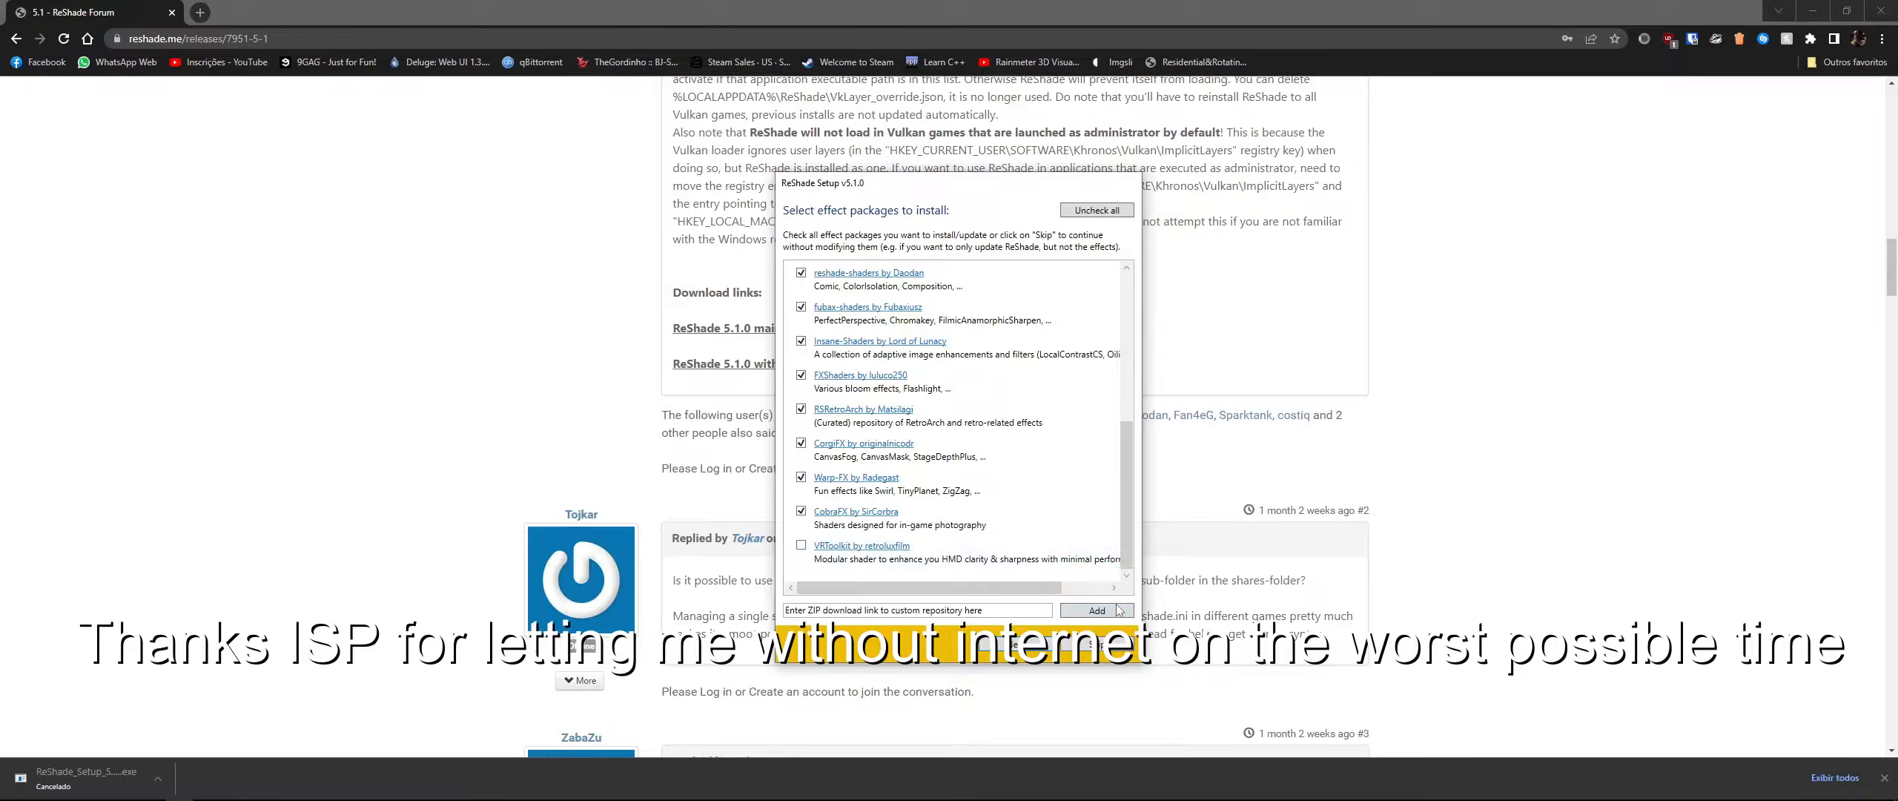
click(1032, 652)
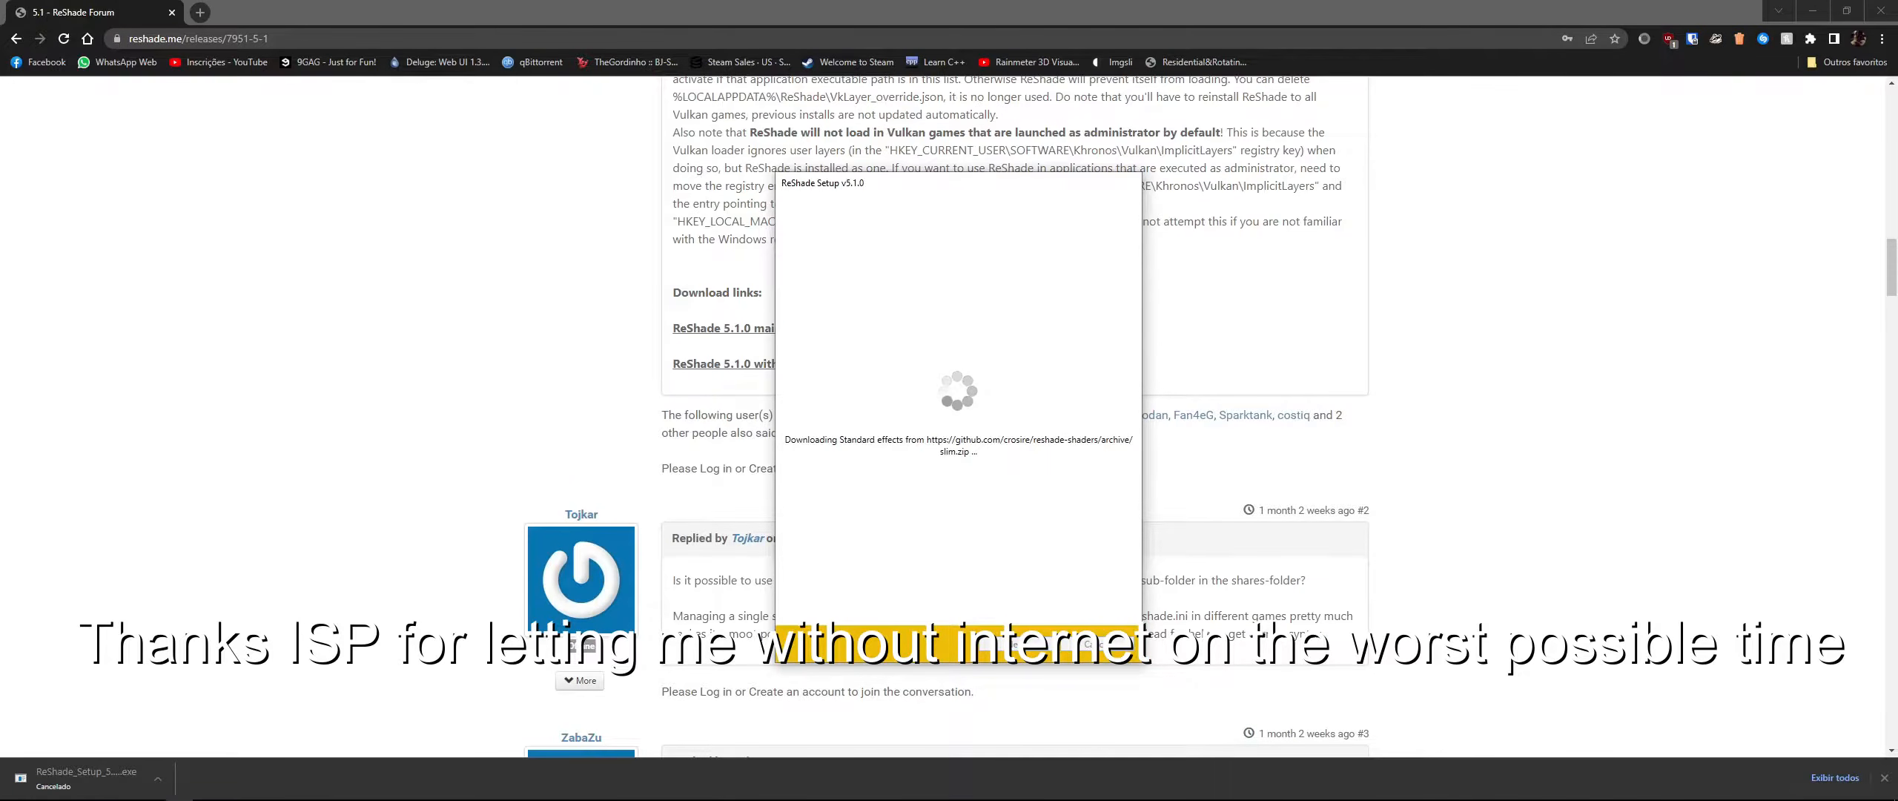
click(1856, 790)
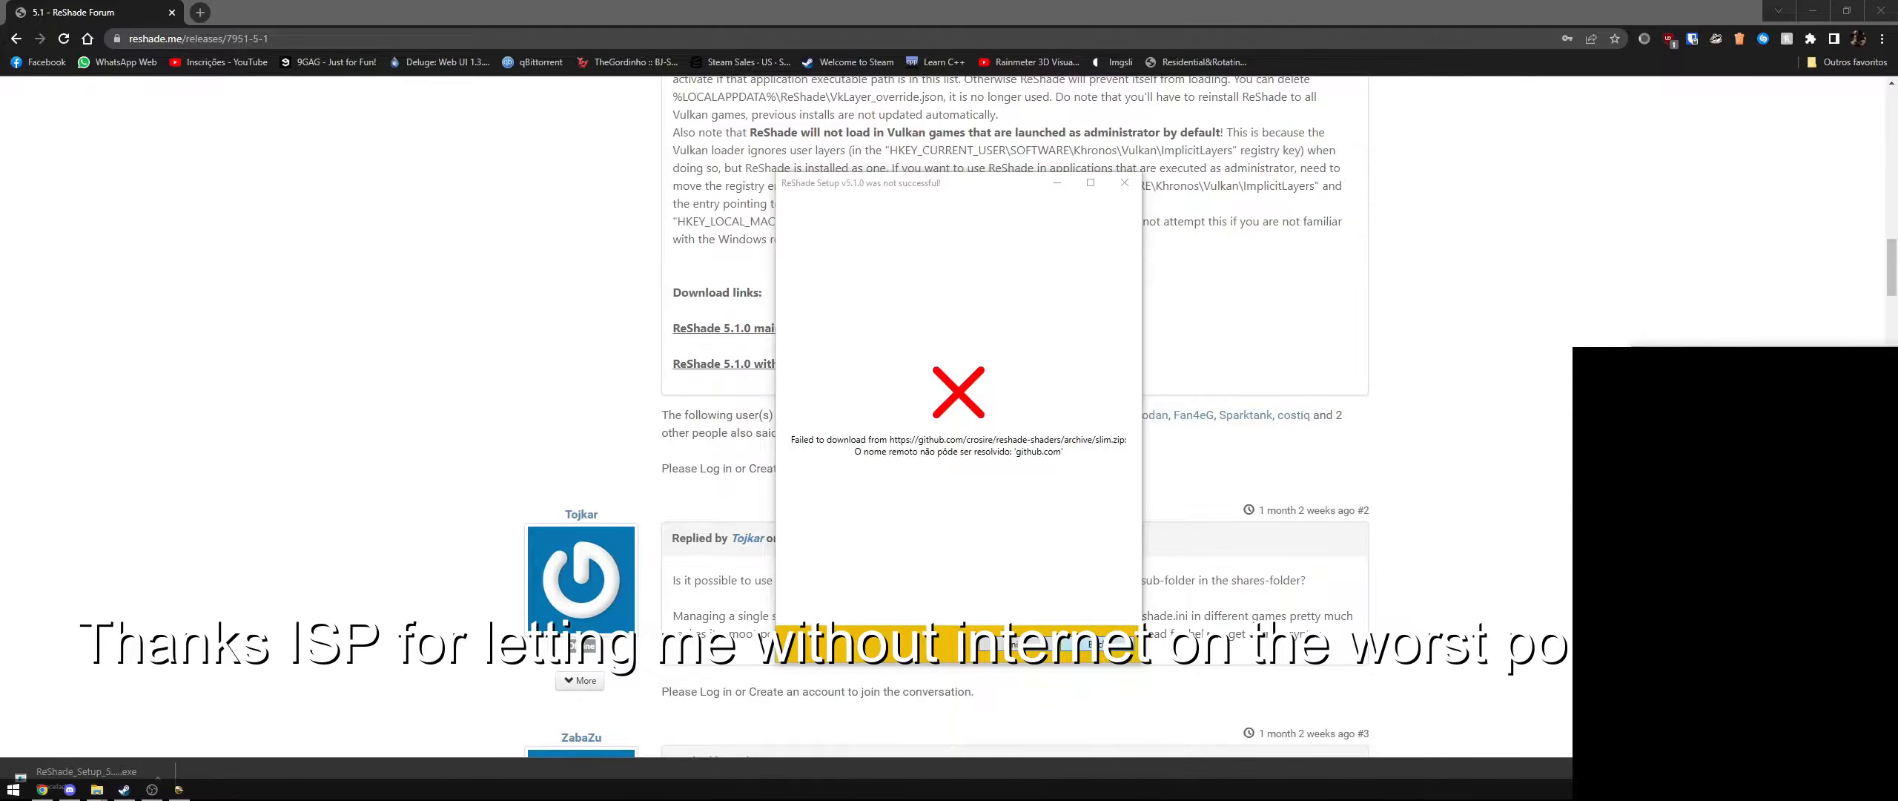
- Go back to the game selection after the failed download and continue with DirectX 10/11/12 as the rendering API
click(1096, 644)
click(1020, 644)
click(1039, 647)
click(1112, 645)
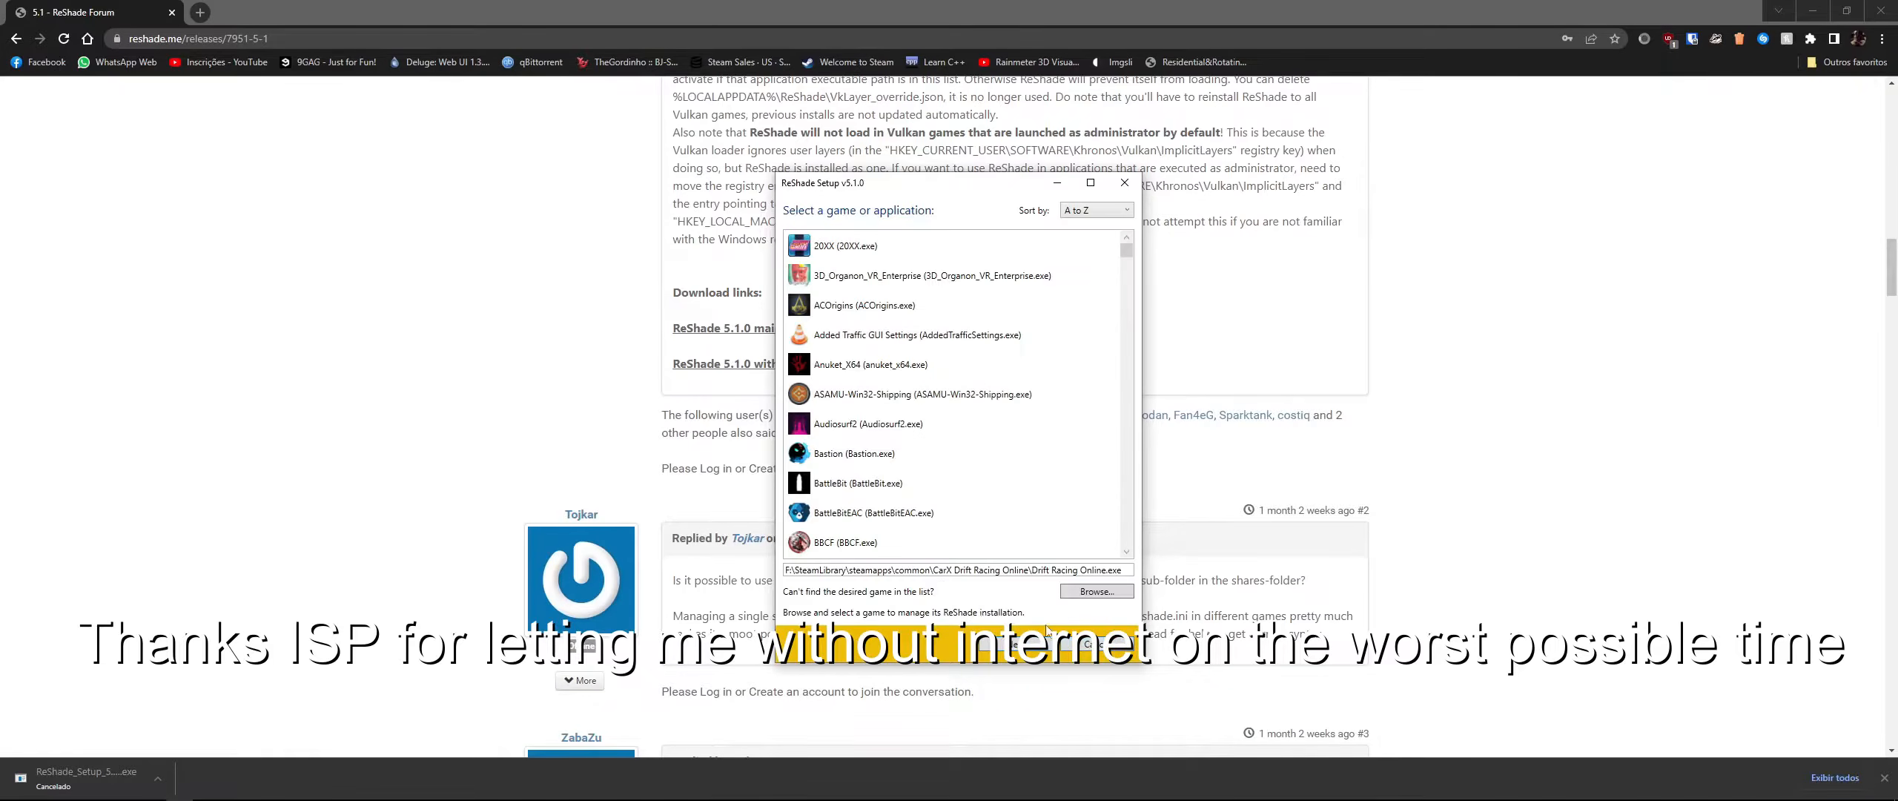
click(986, 644)
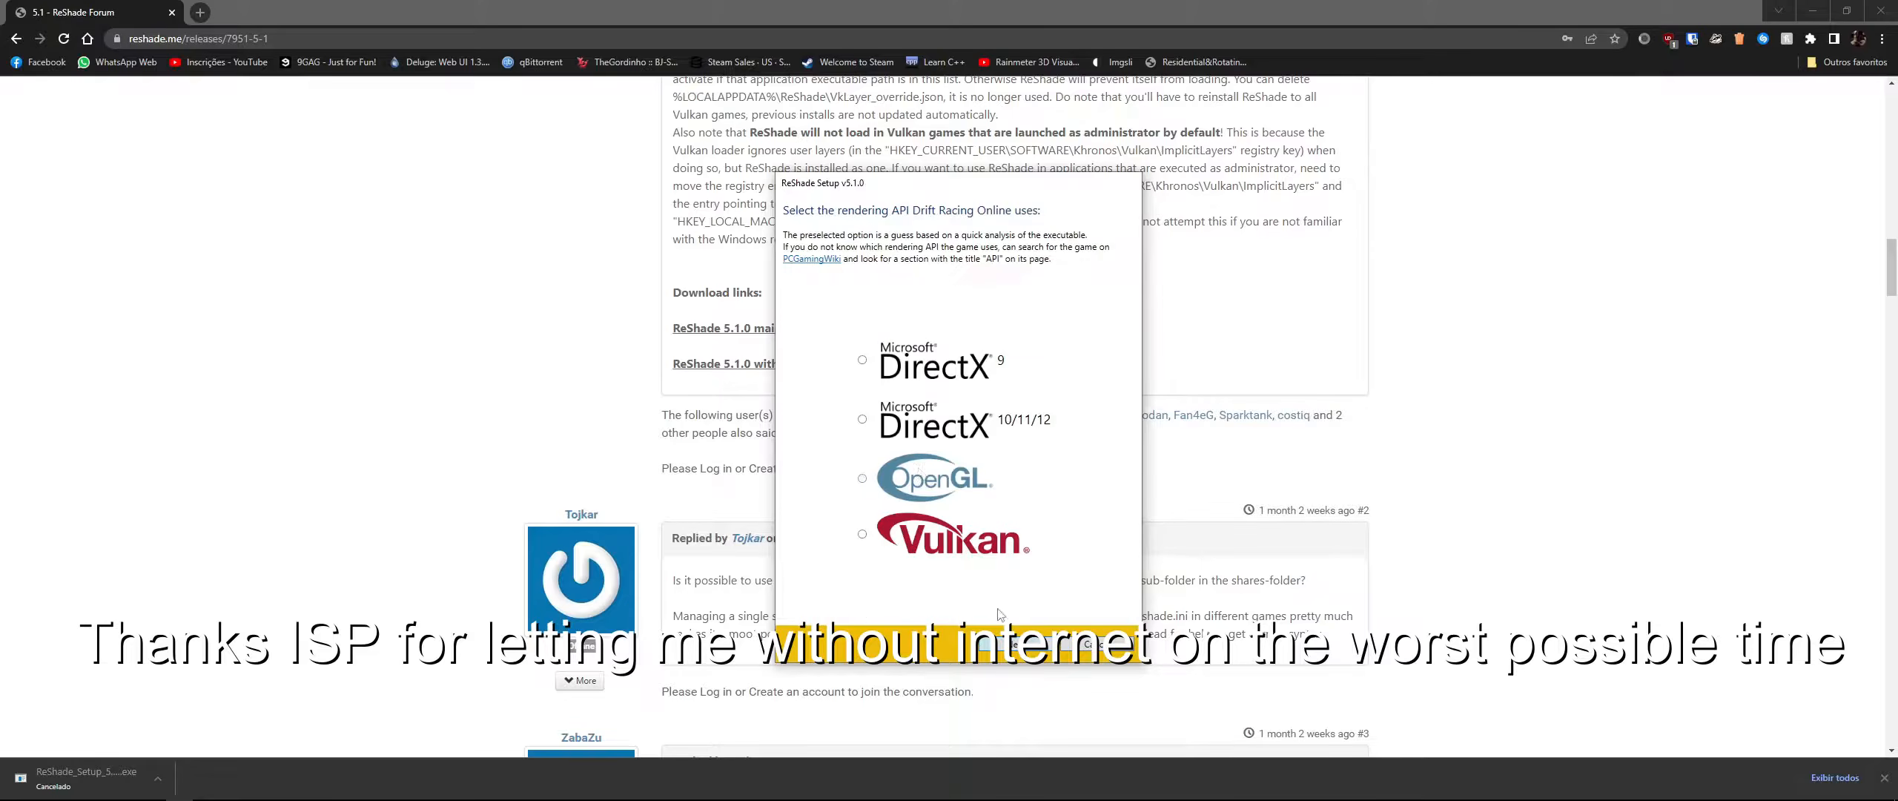
click(1026, 647)
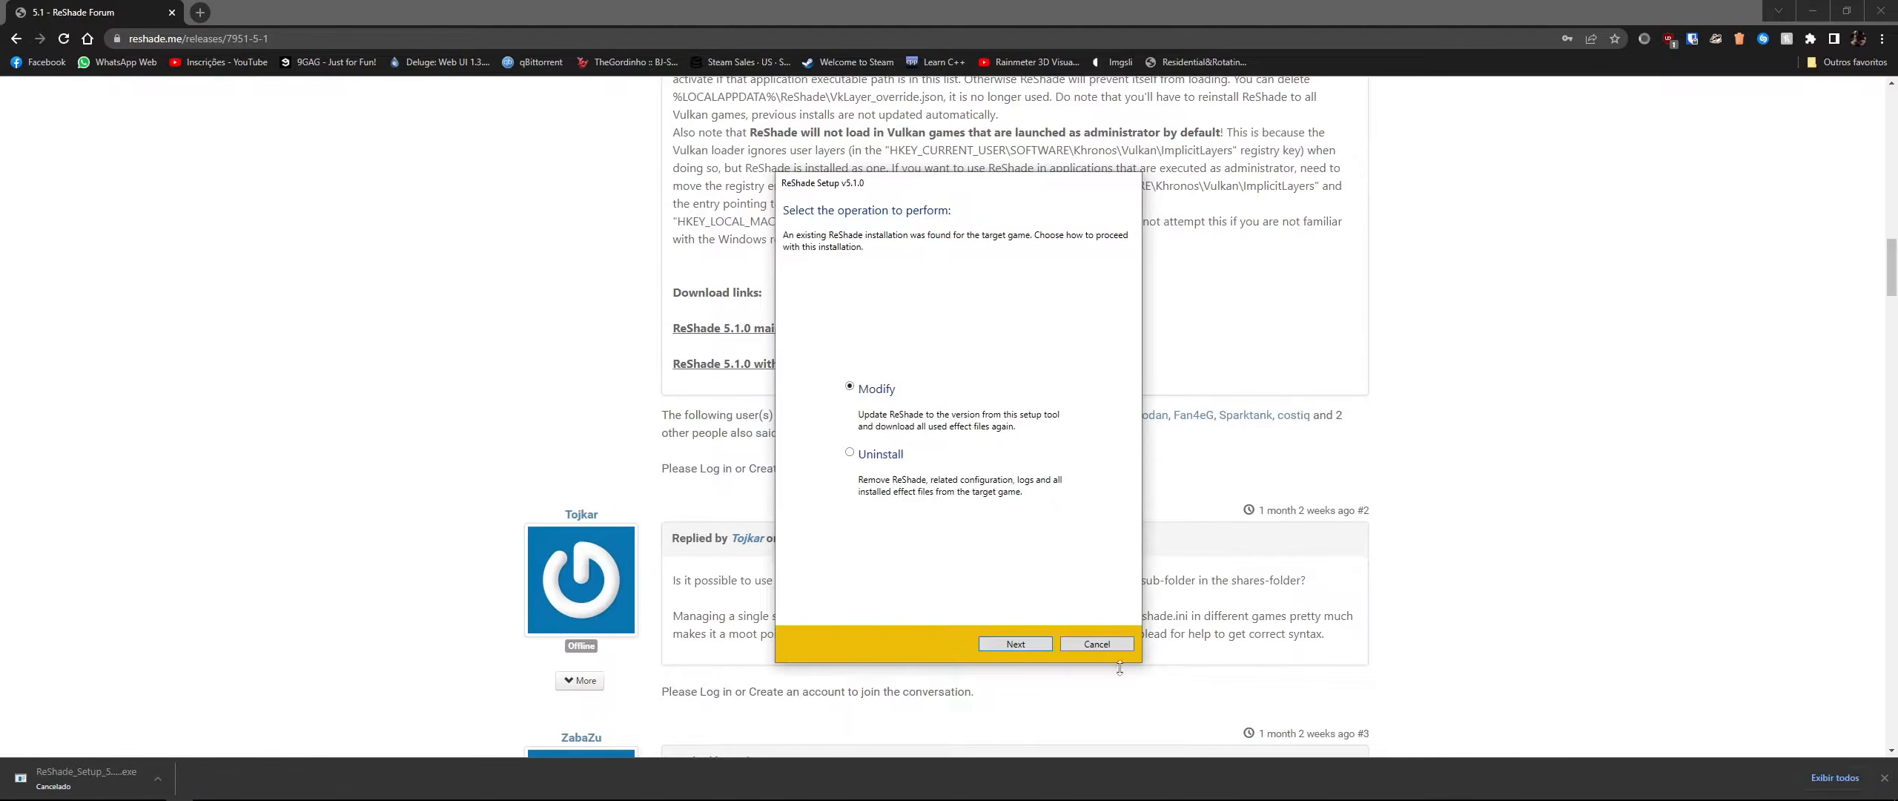
- Choose to modify the existing ReShade installation, check all effect packages and start installing them
click(1049, 649)
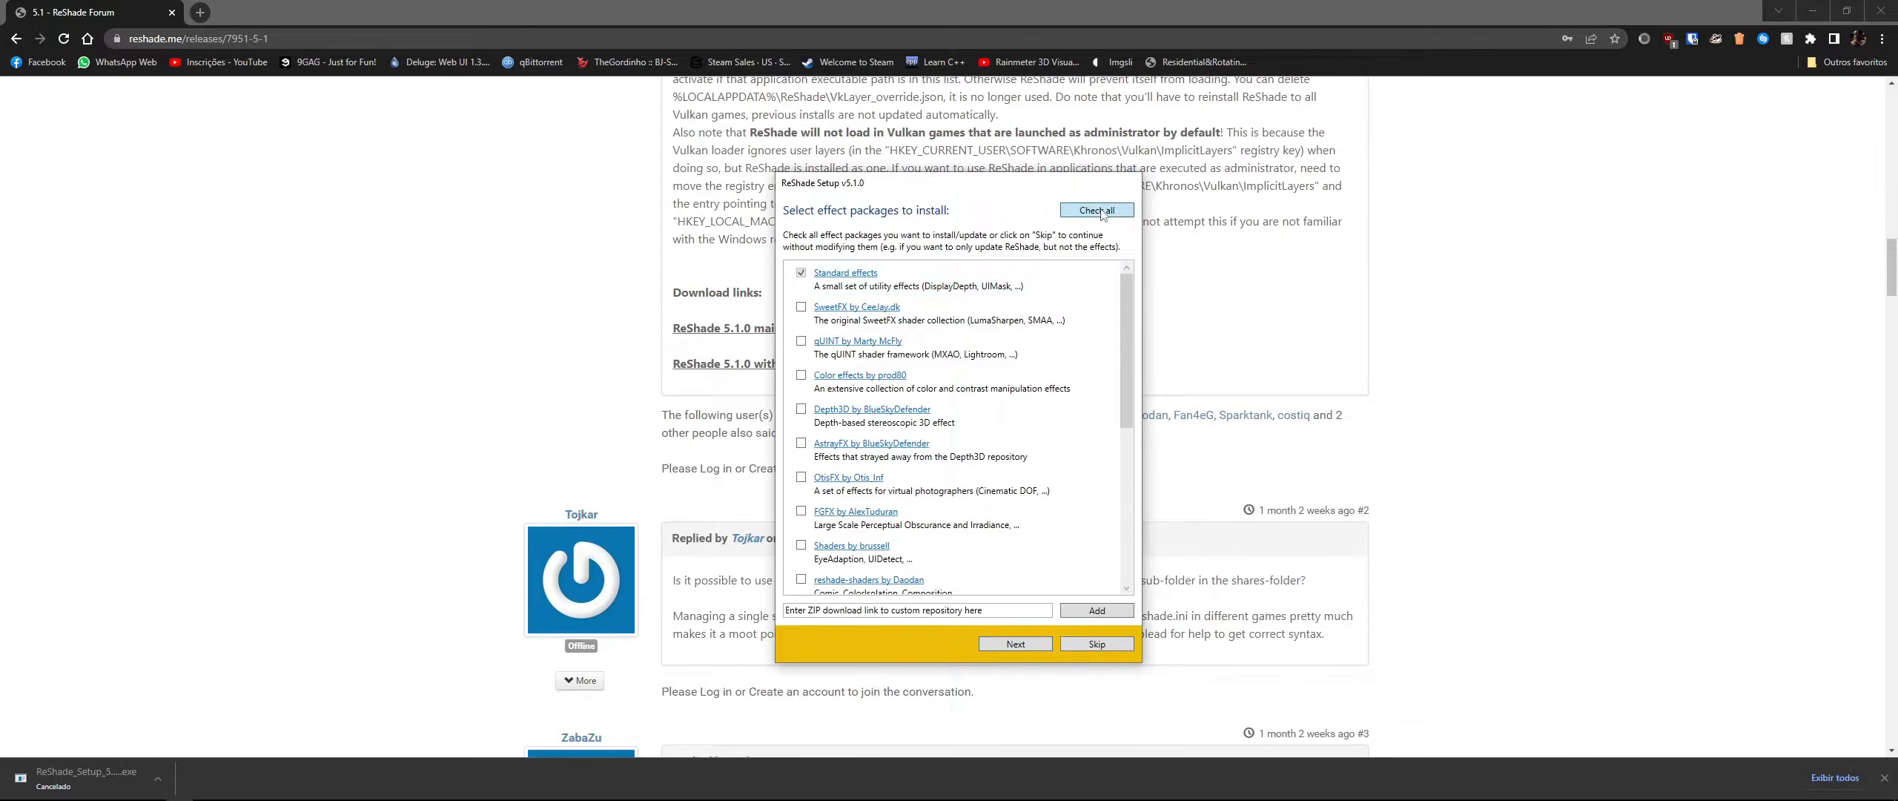
scroll(1041, 586, down, 5)
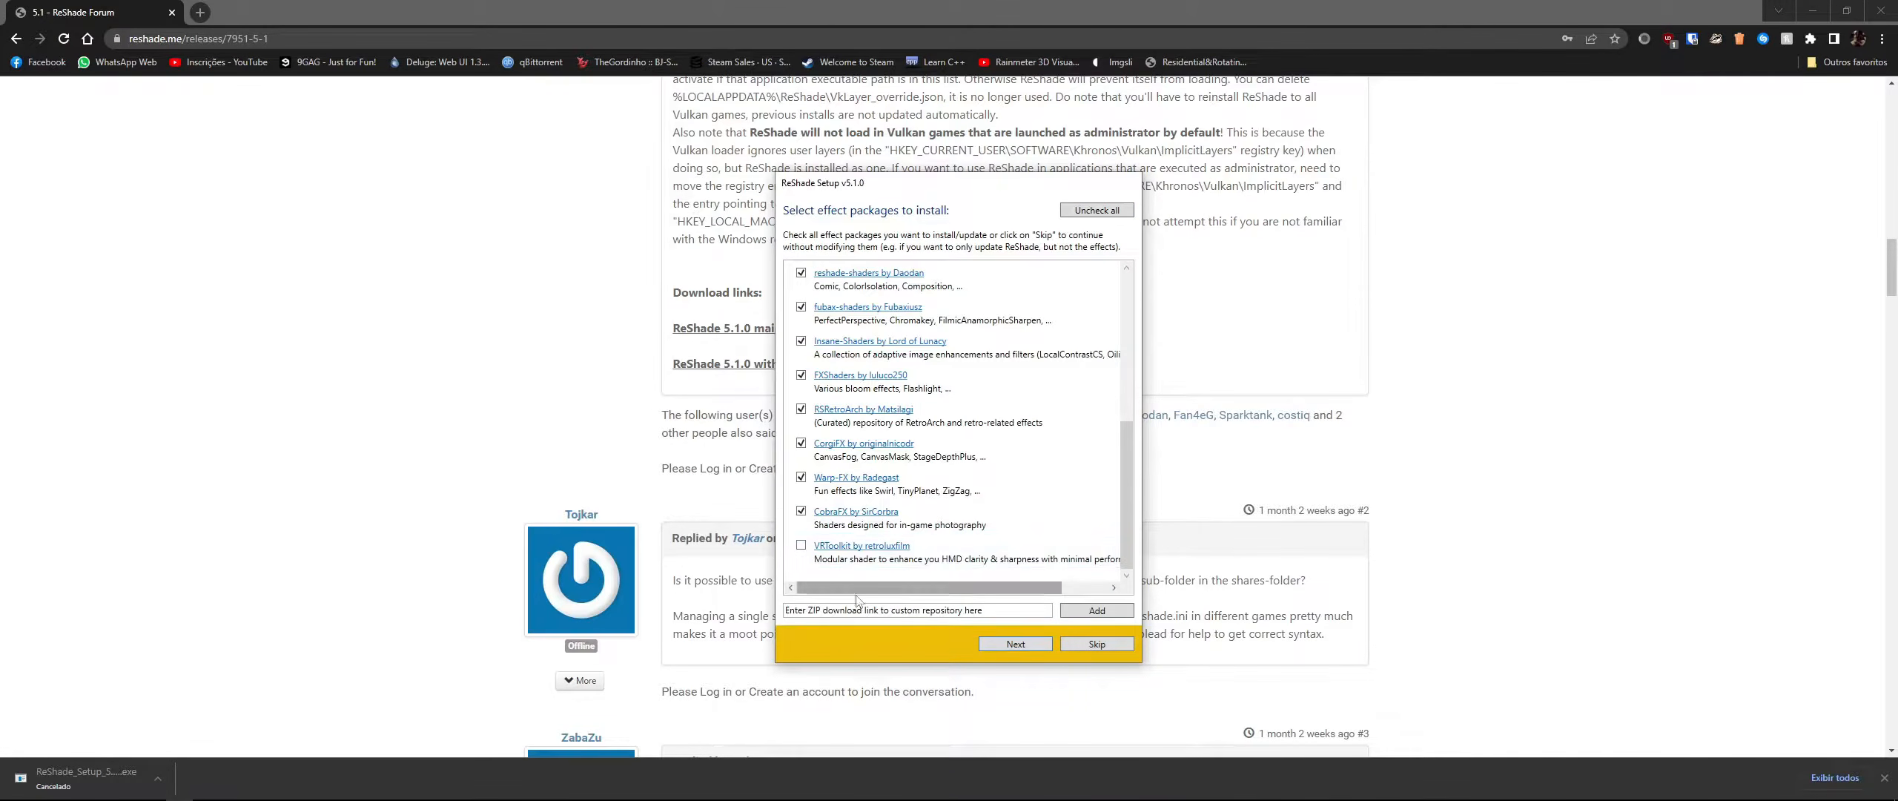
click(1016, 643)
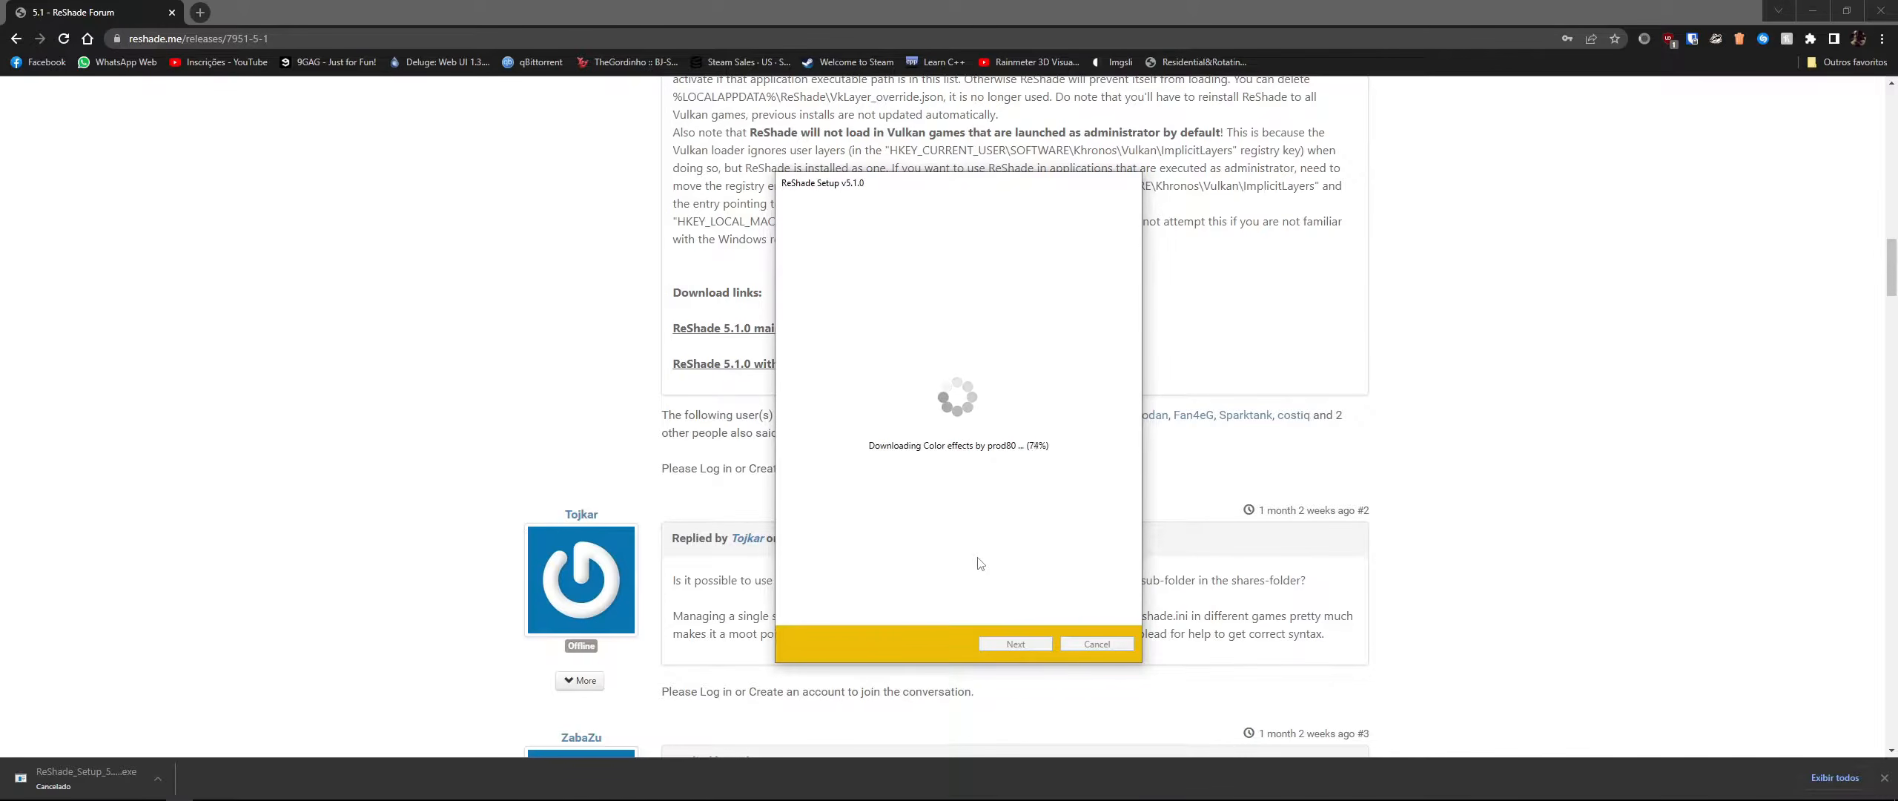
- Open PCGamingWiki and look up the API section of the CarX Drift Racing Online page
click(197, 13)
text(pcg)
key(Return)
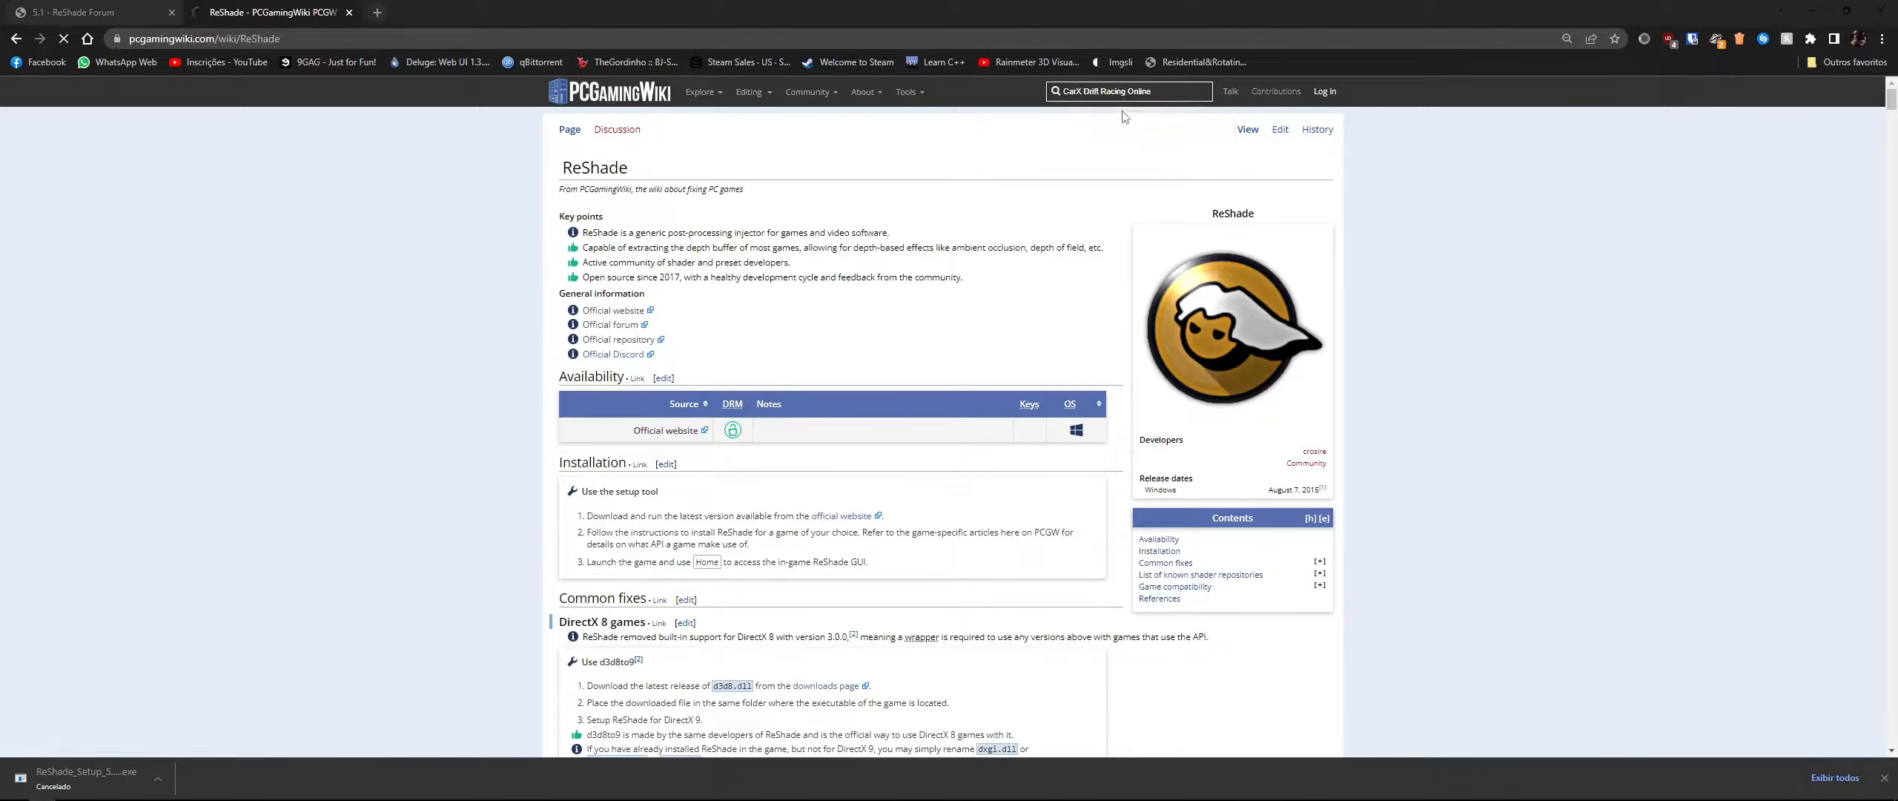
scroll(808, 363, down, 15)
scroll(617, 304, down, 20)
scroll(537, 259, up, 4)
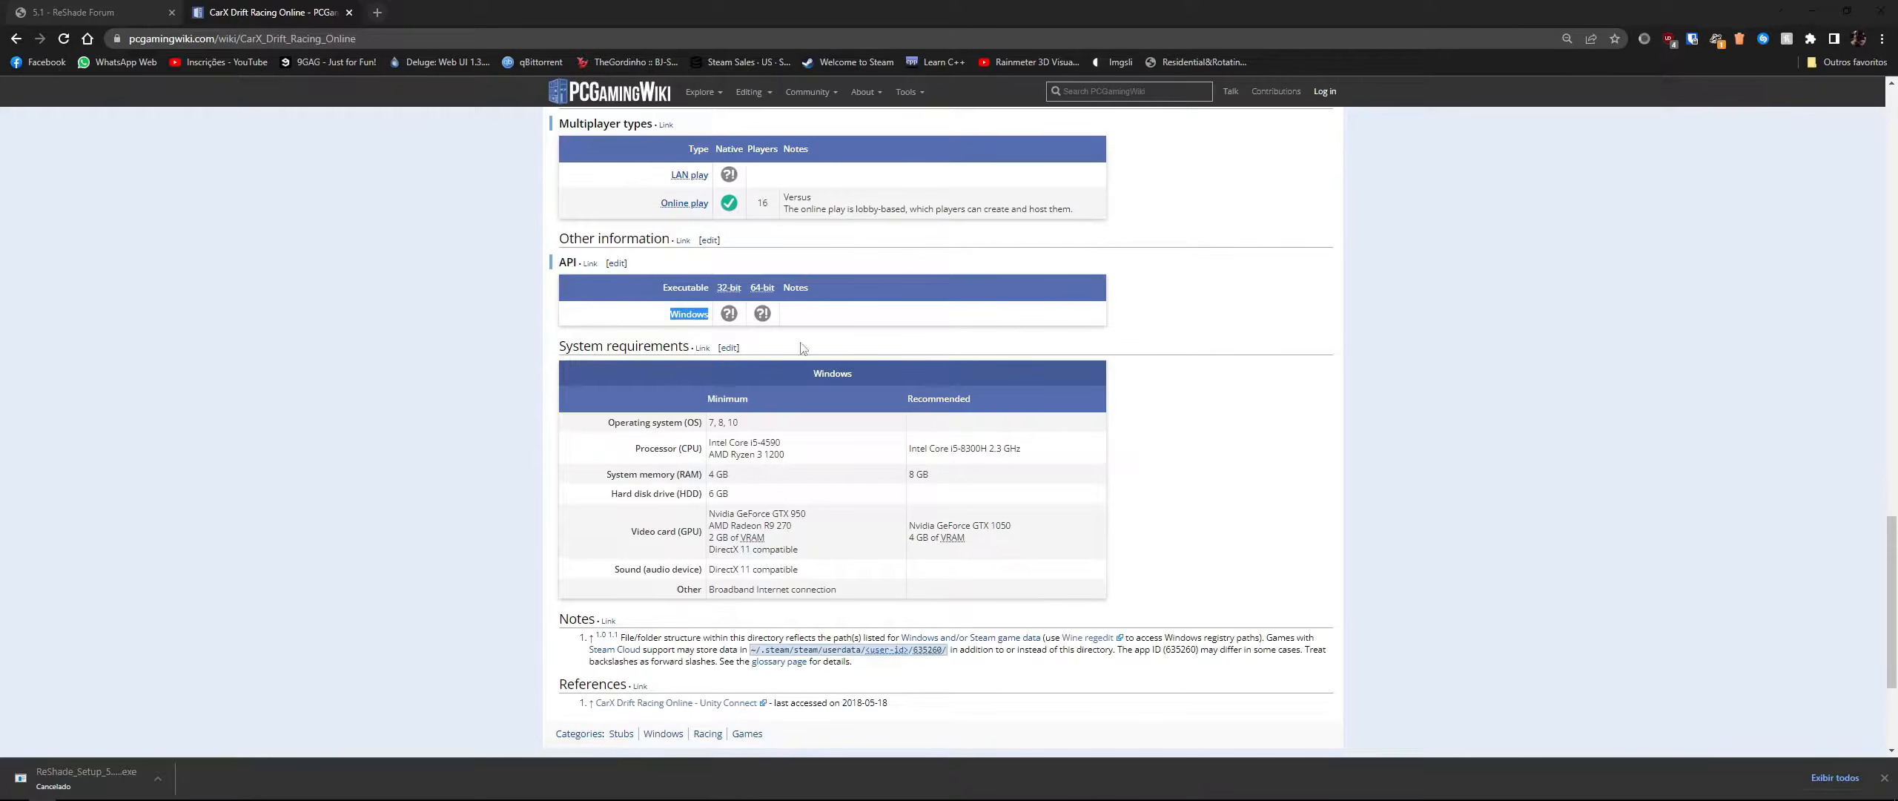
- Return to the setup and open its Become a patron link to view the ReShade Patreon page
key(alt+Tab)
click(917, 347)
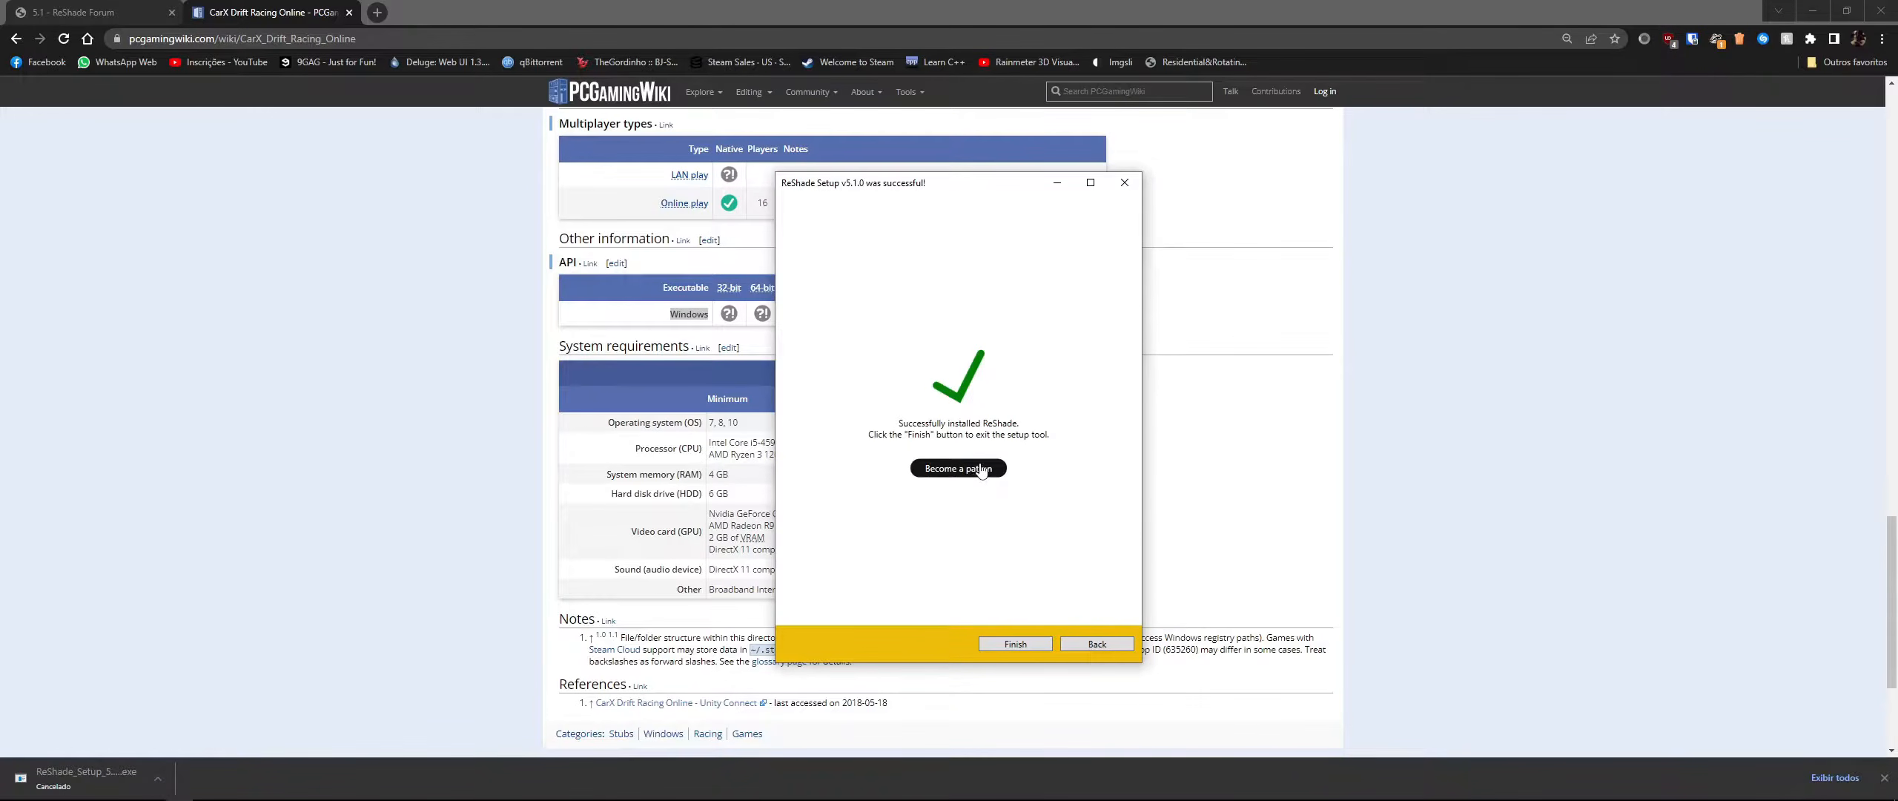
click(923, 469)
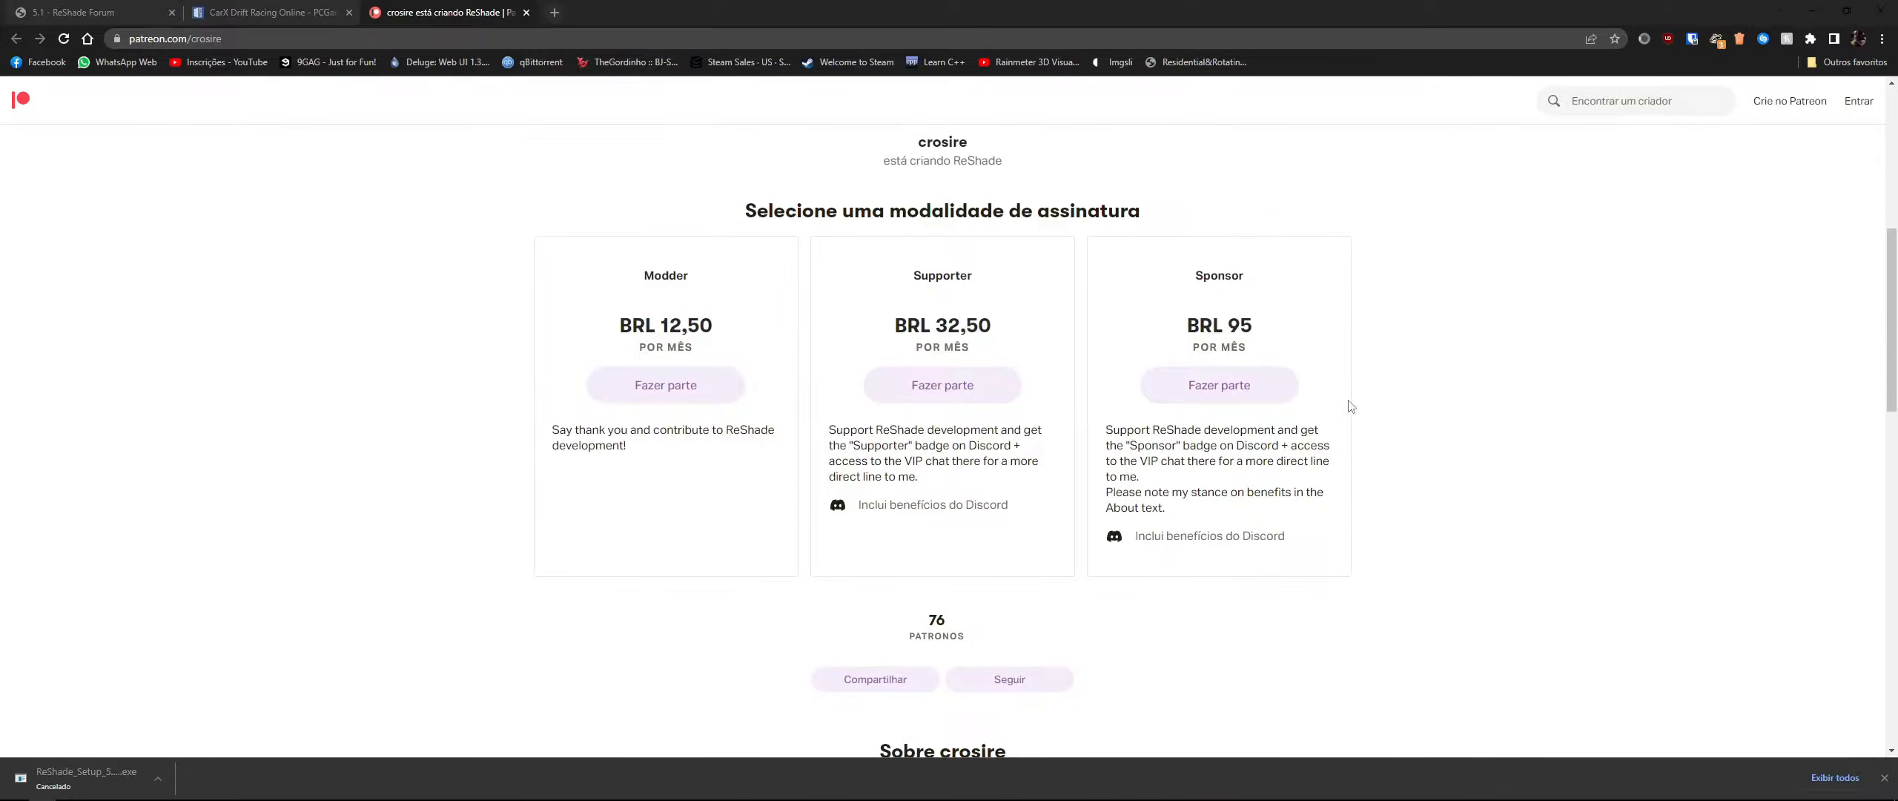
scroll(1144, 341, up, 4)
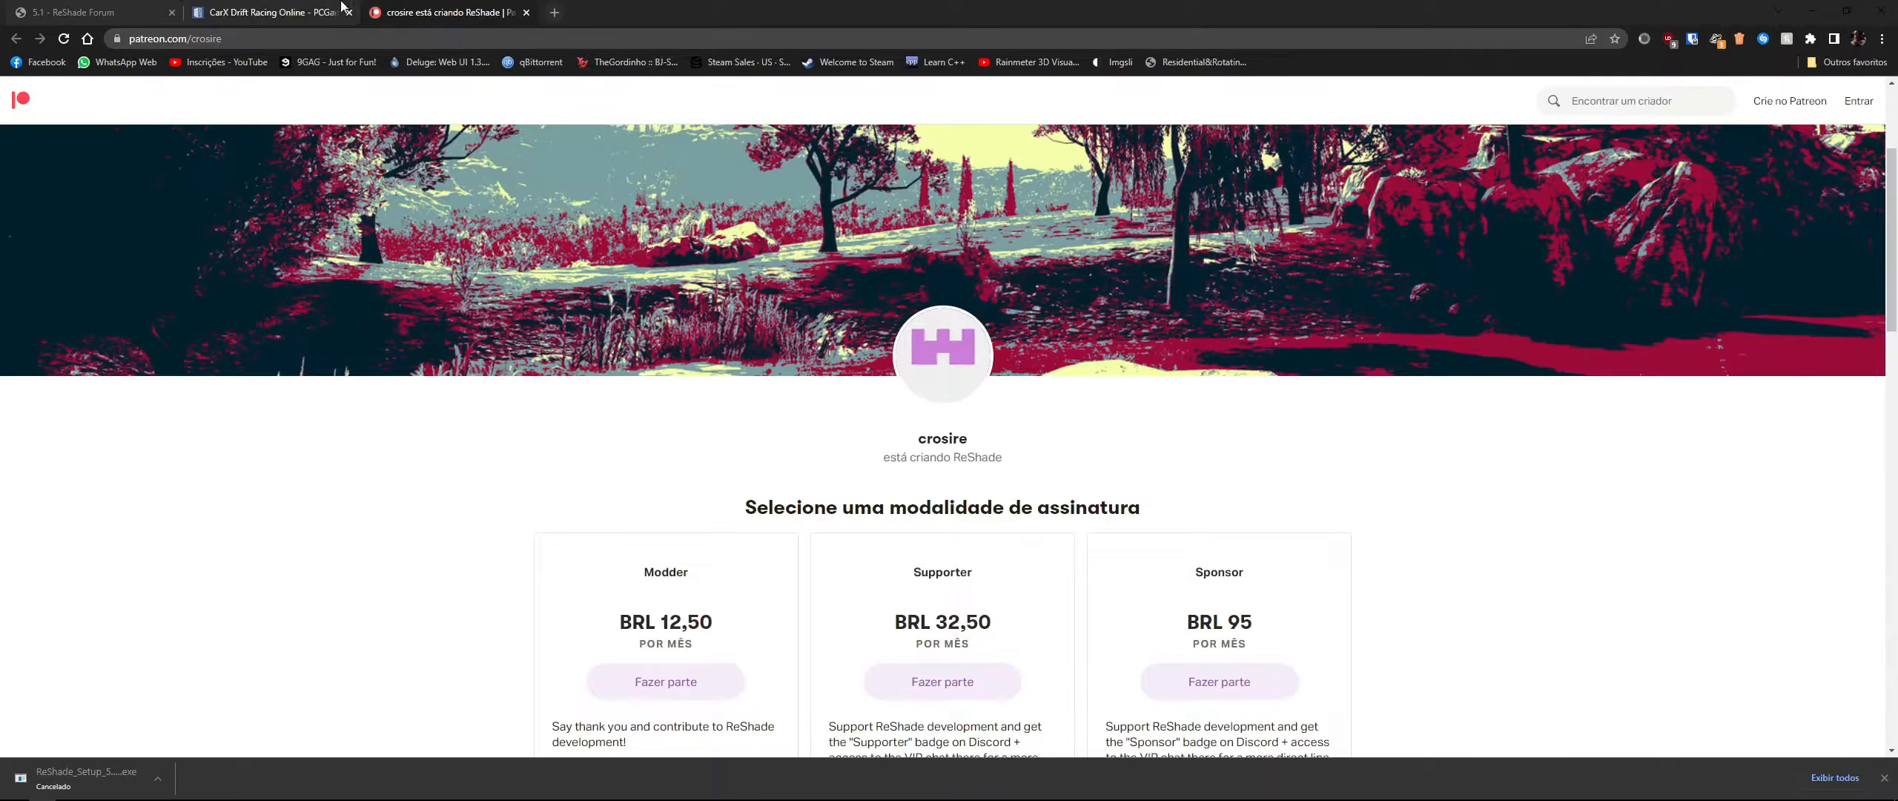
scroll(1084, 550, down, 4)
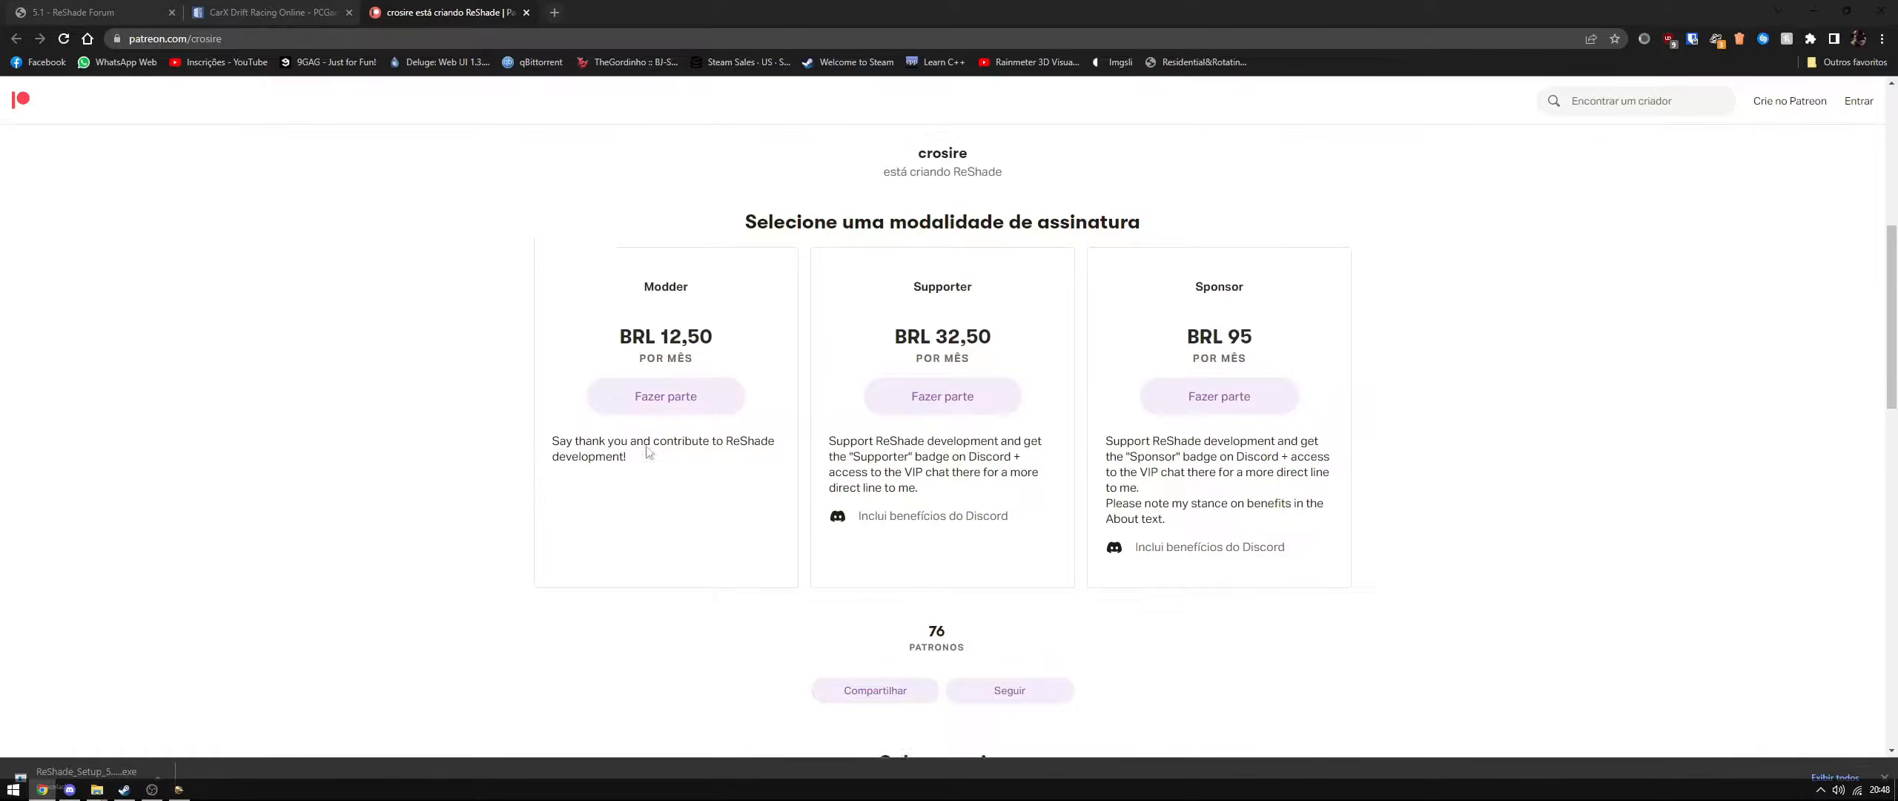
scroll(949, 445, up, 4)
- Return to the ReShade setup and finish the installation
click(82, 12)
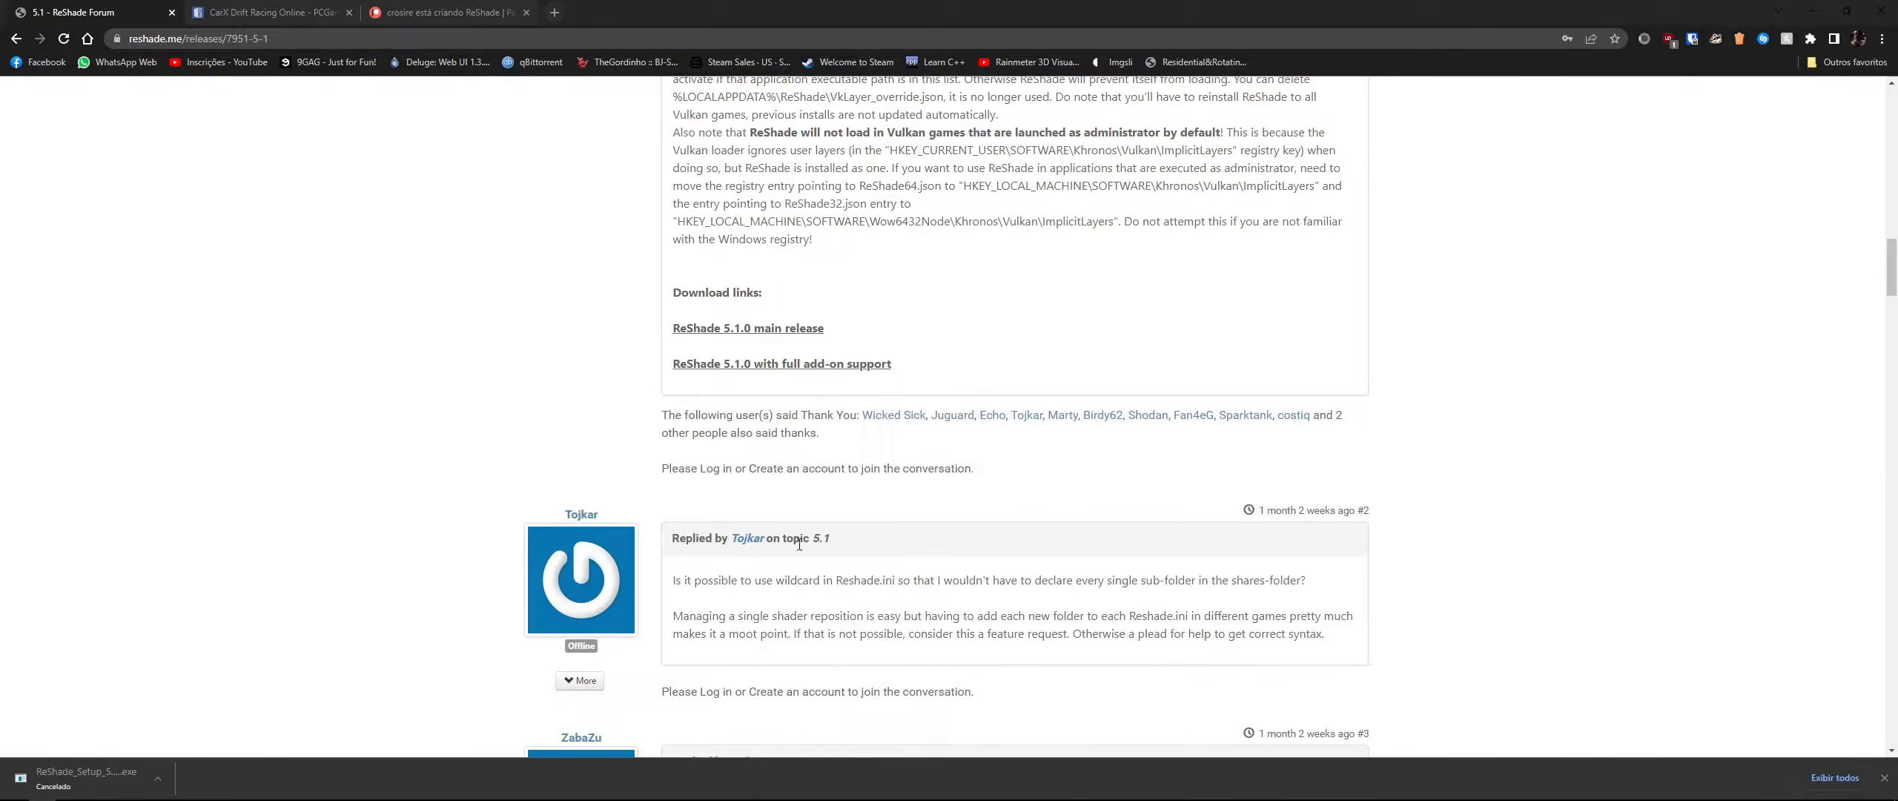
scroll(797, 539, up, 7)
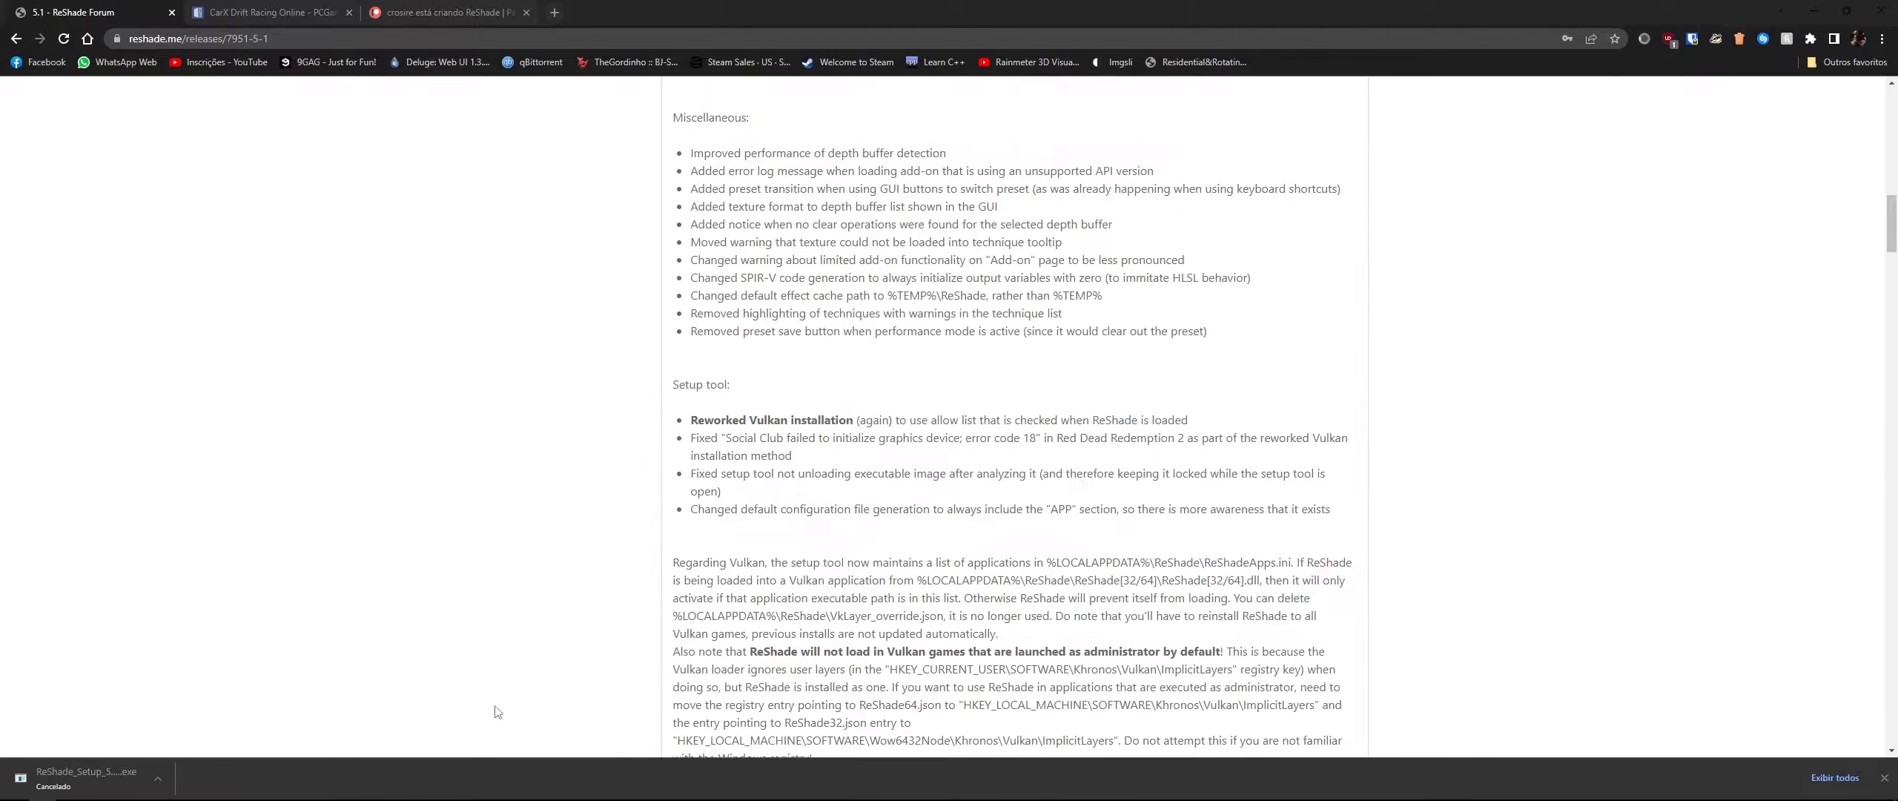
click(1884, 778)
click(178, 792)
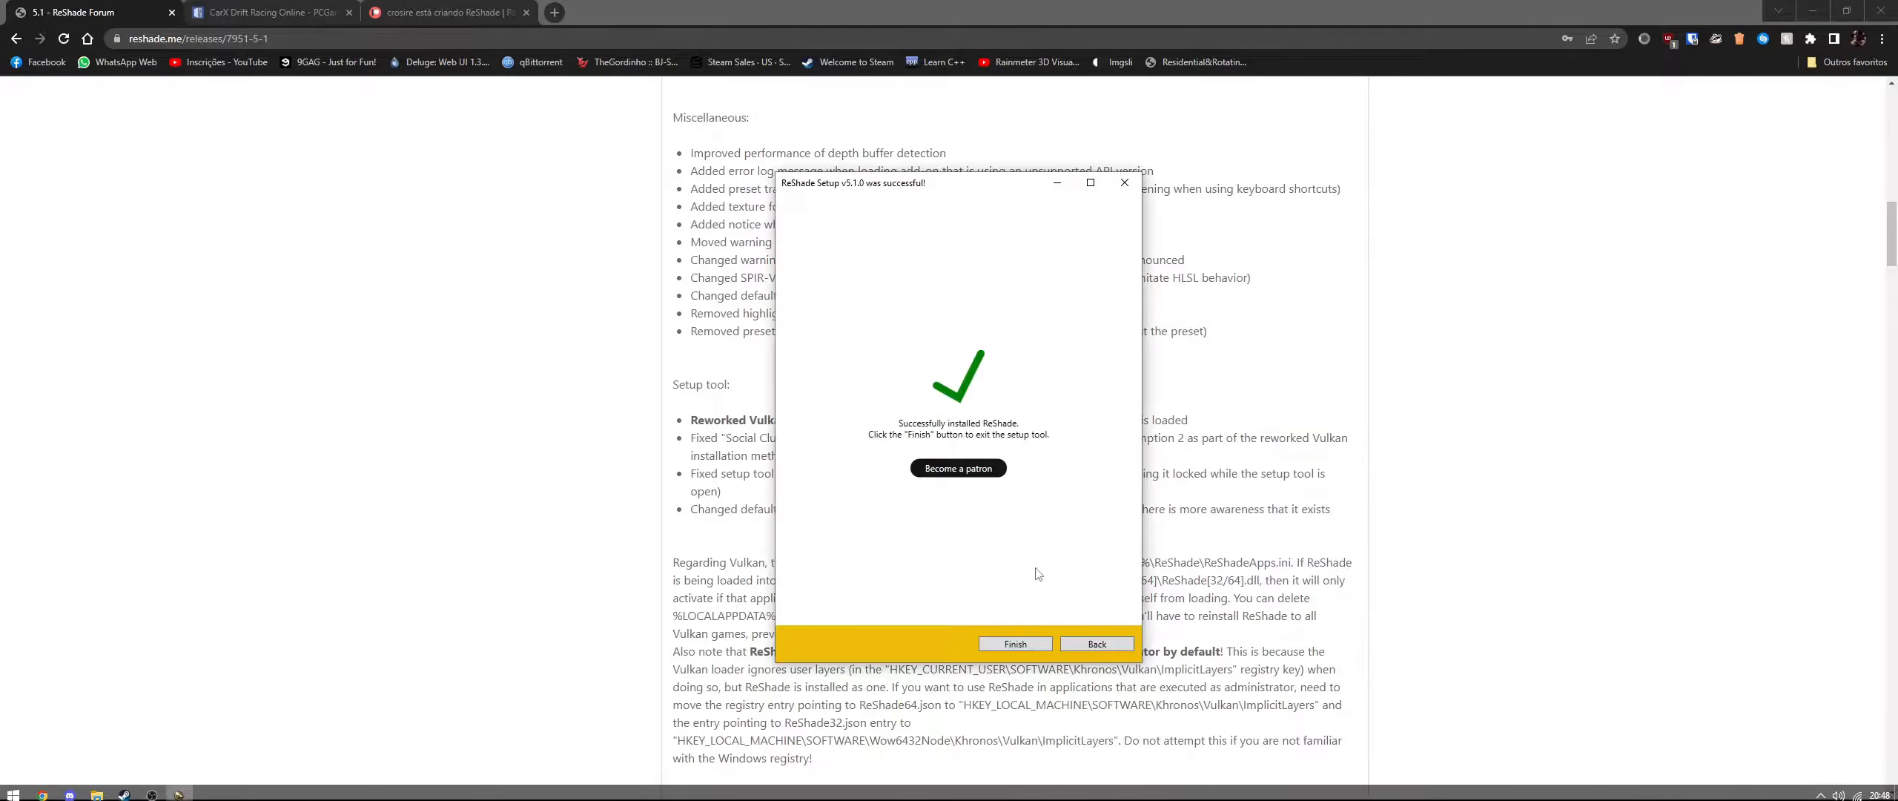
click(1008, 644)
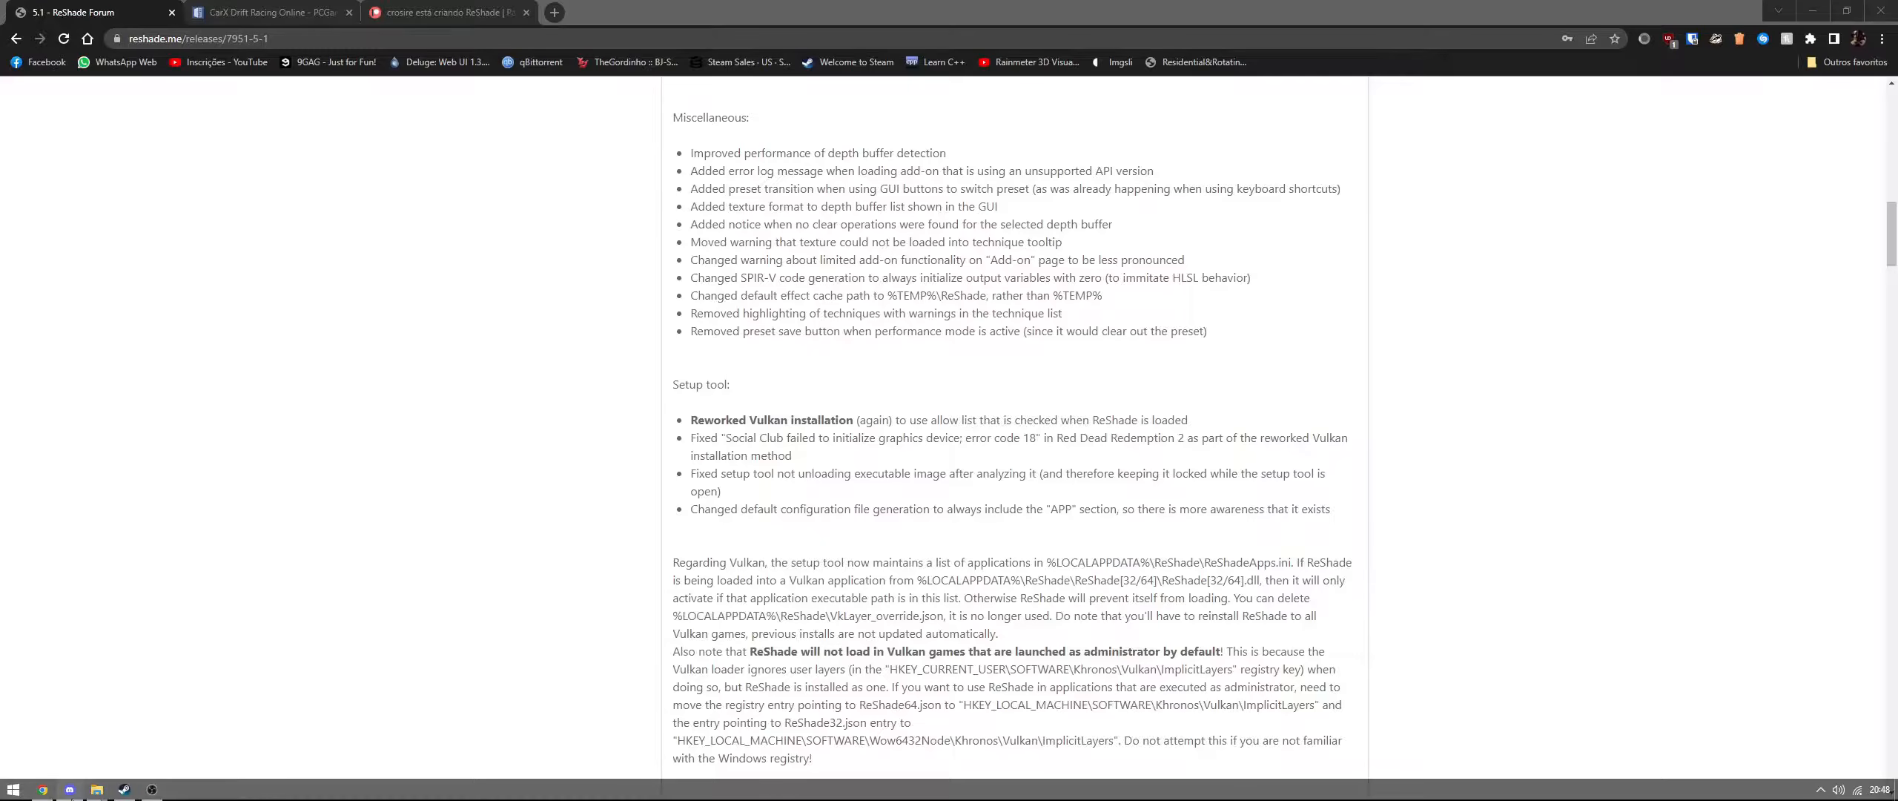
- Close the Patreon and PCGamingWiki browser tabs
click(442, 13)
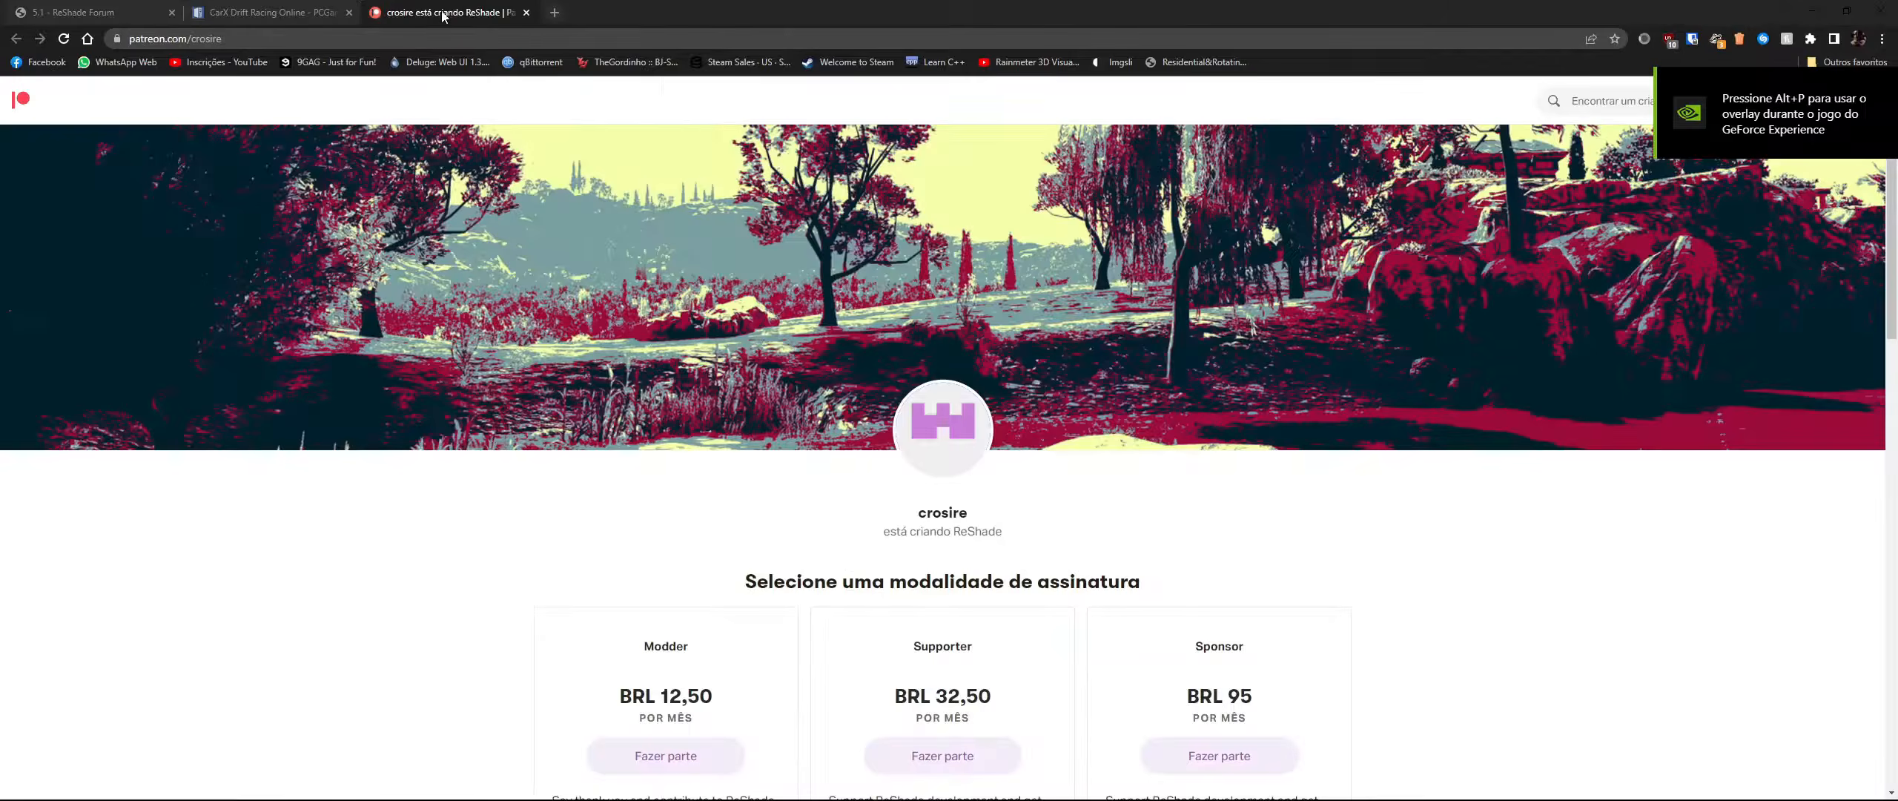
key(ctrl+w)
key(ctrl+w)
- Switch to Drift Racing Online and move the menu selection to Treino
key(alt+Tab)
click(1360, 529)
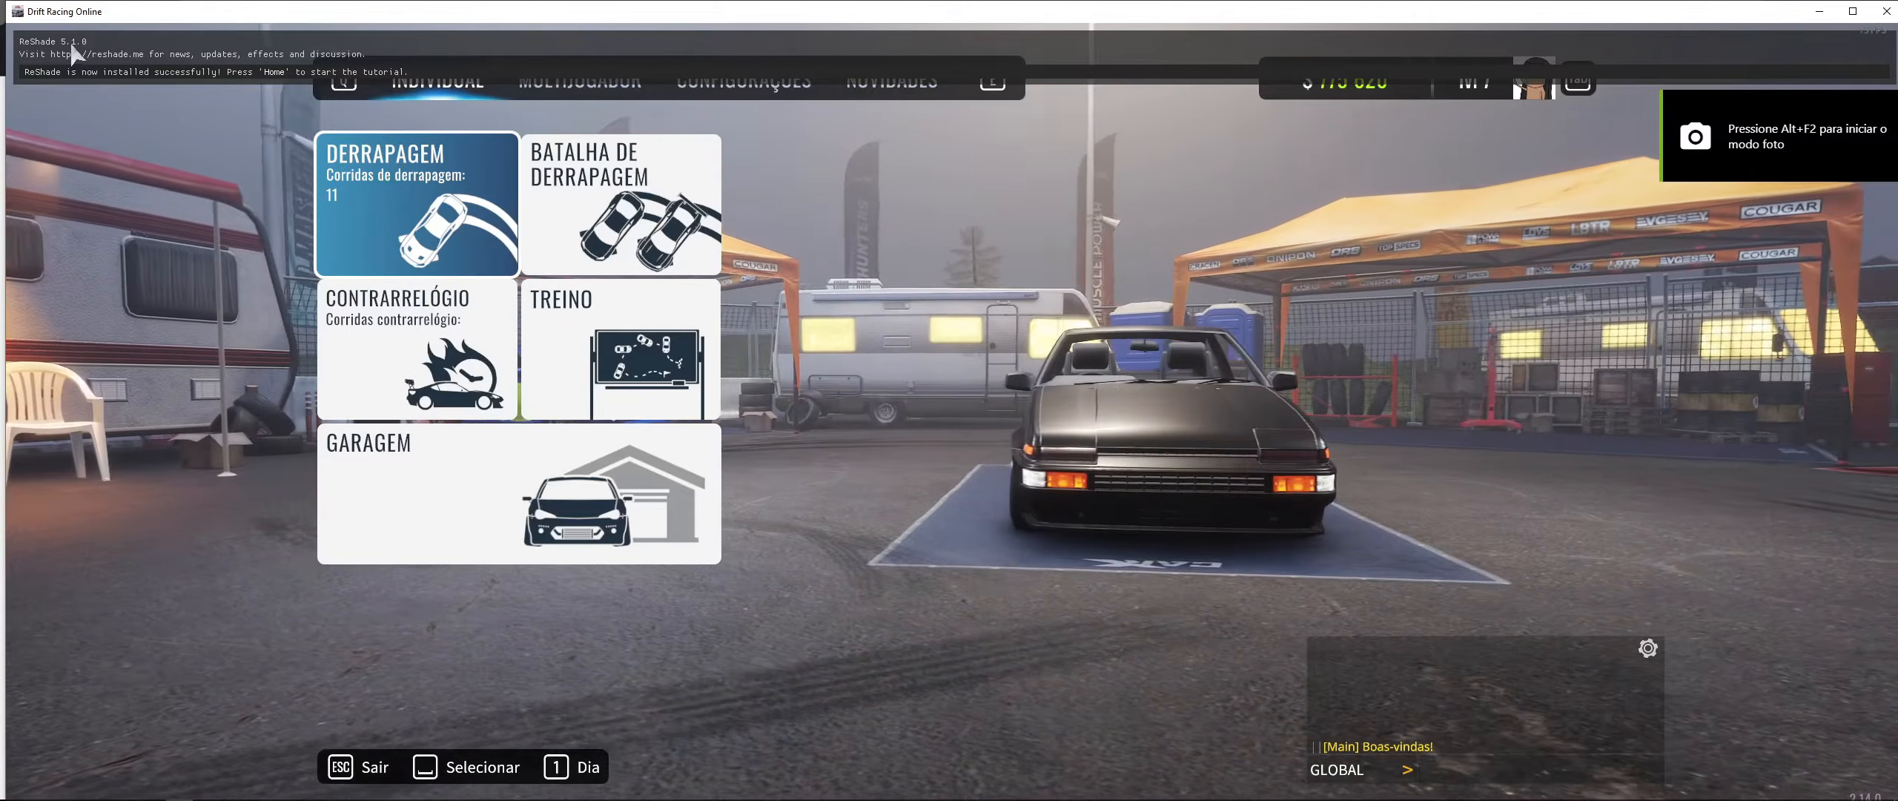
key(Right)
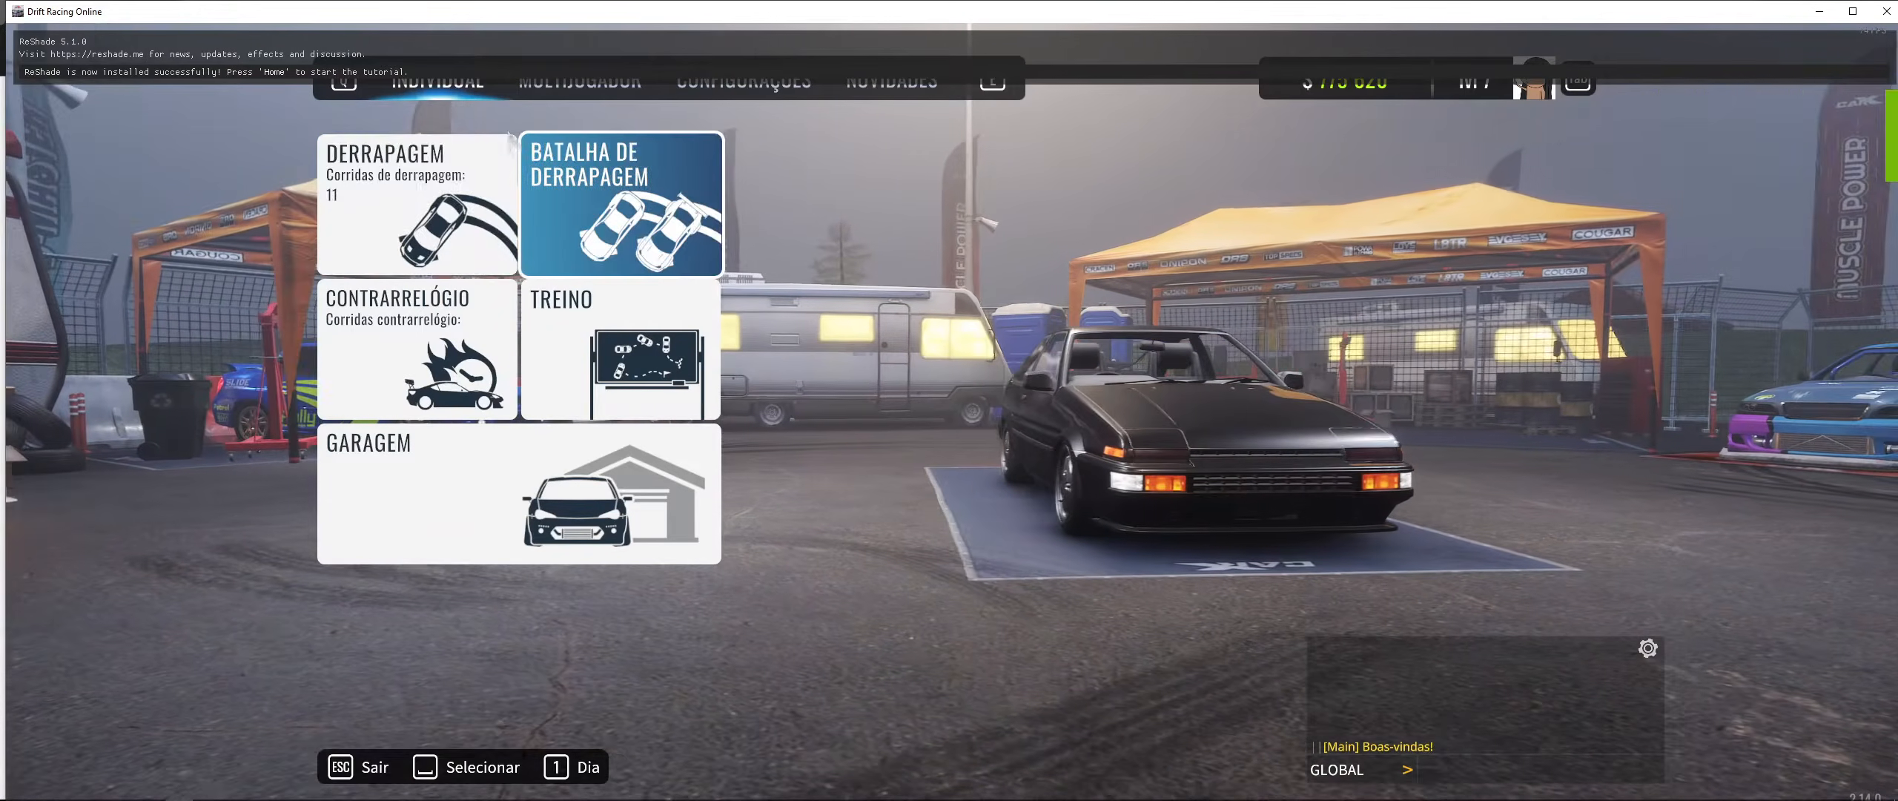
key(Down)
- Lower the system audio volume
click(1839, 790)
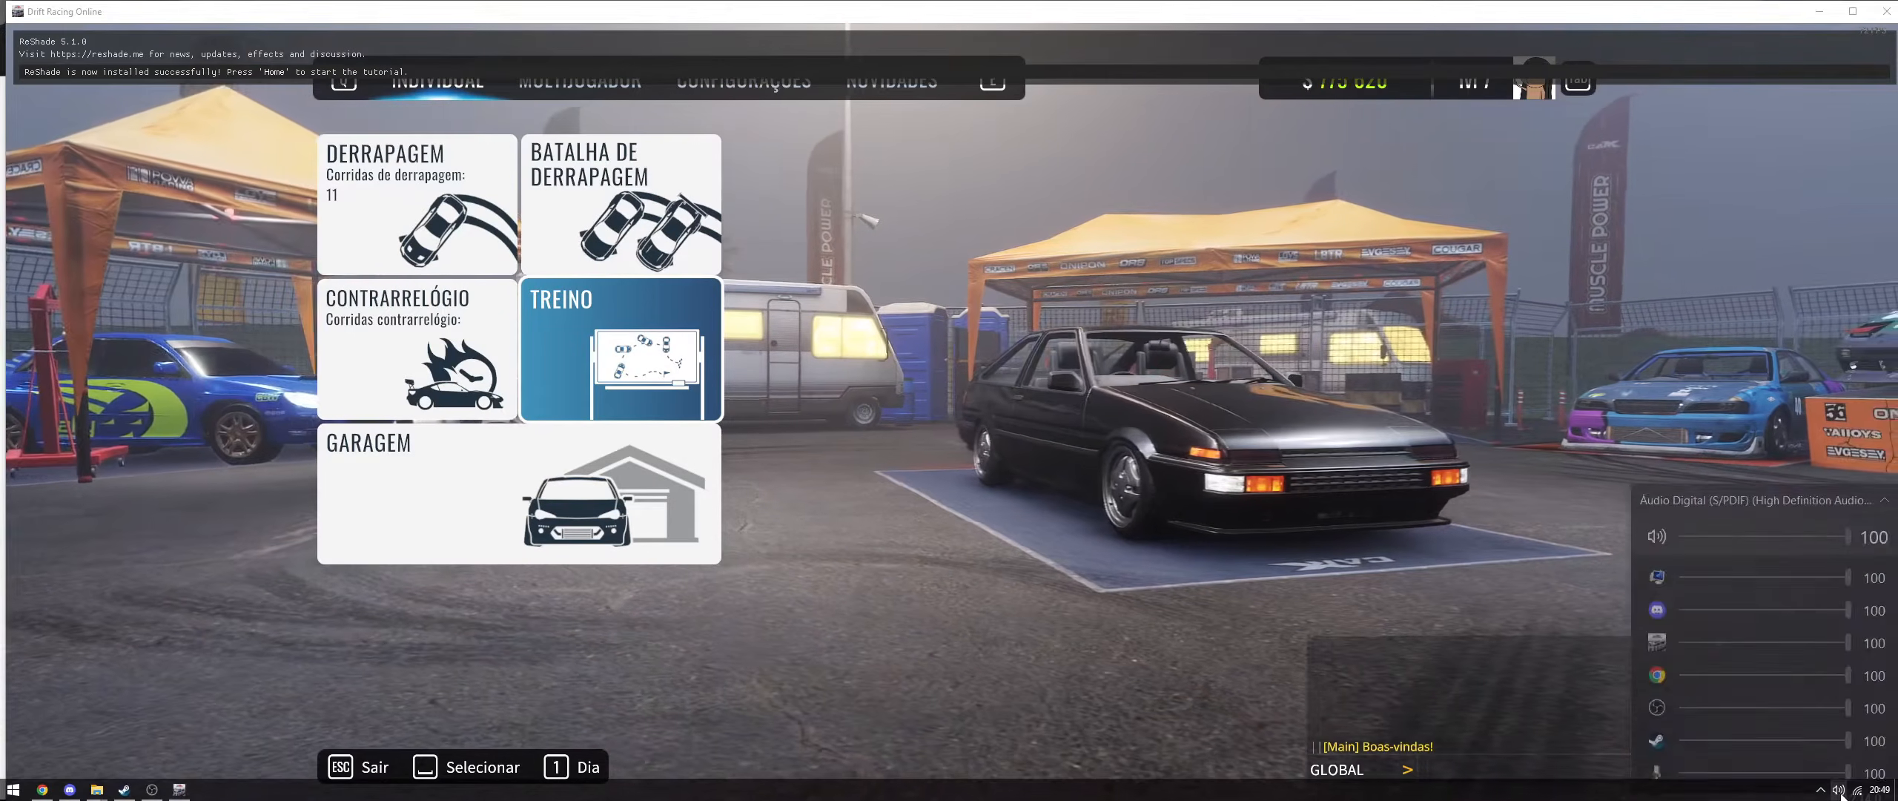
drag(1848, 628, 1743, 629)
click(1839, 790)
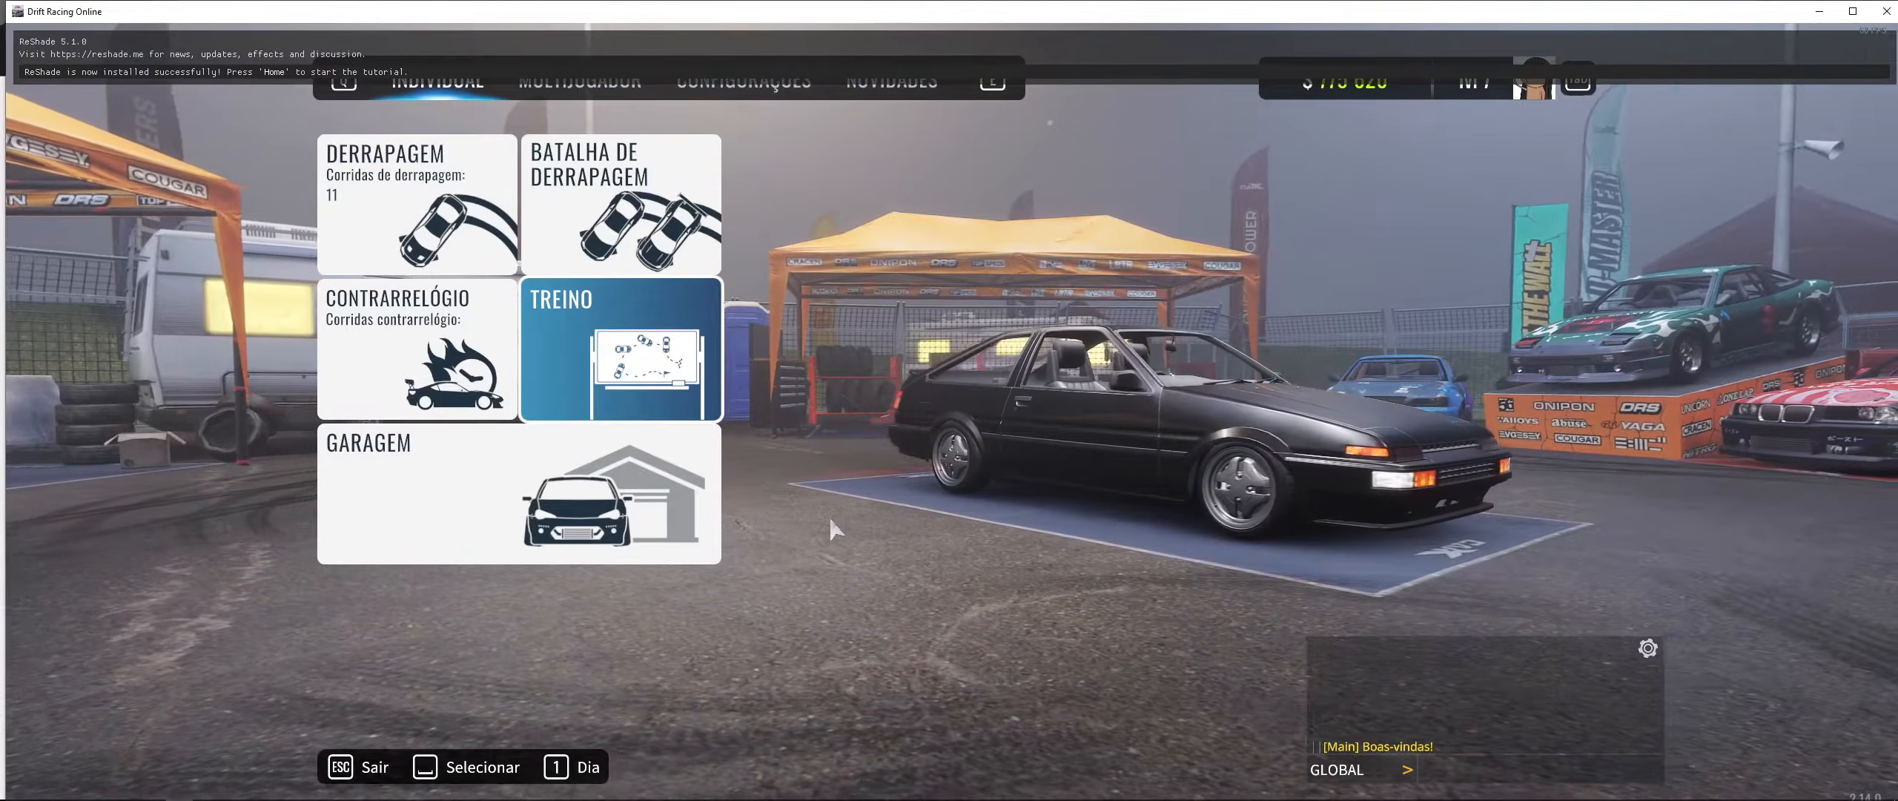
- Lower one application's volume in the volume mixer and return to the game
click(1839, 790)
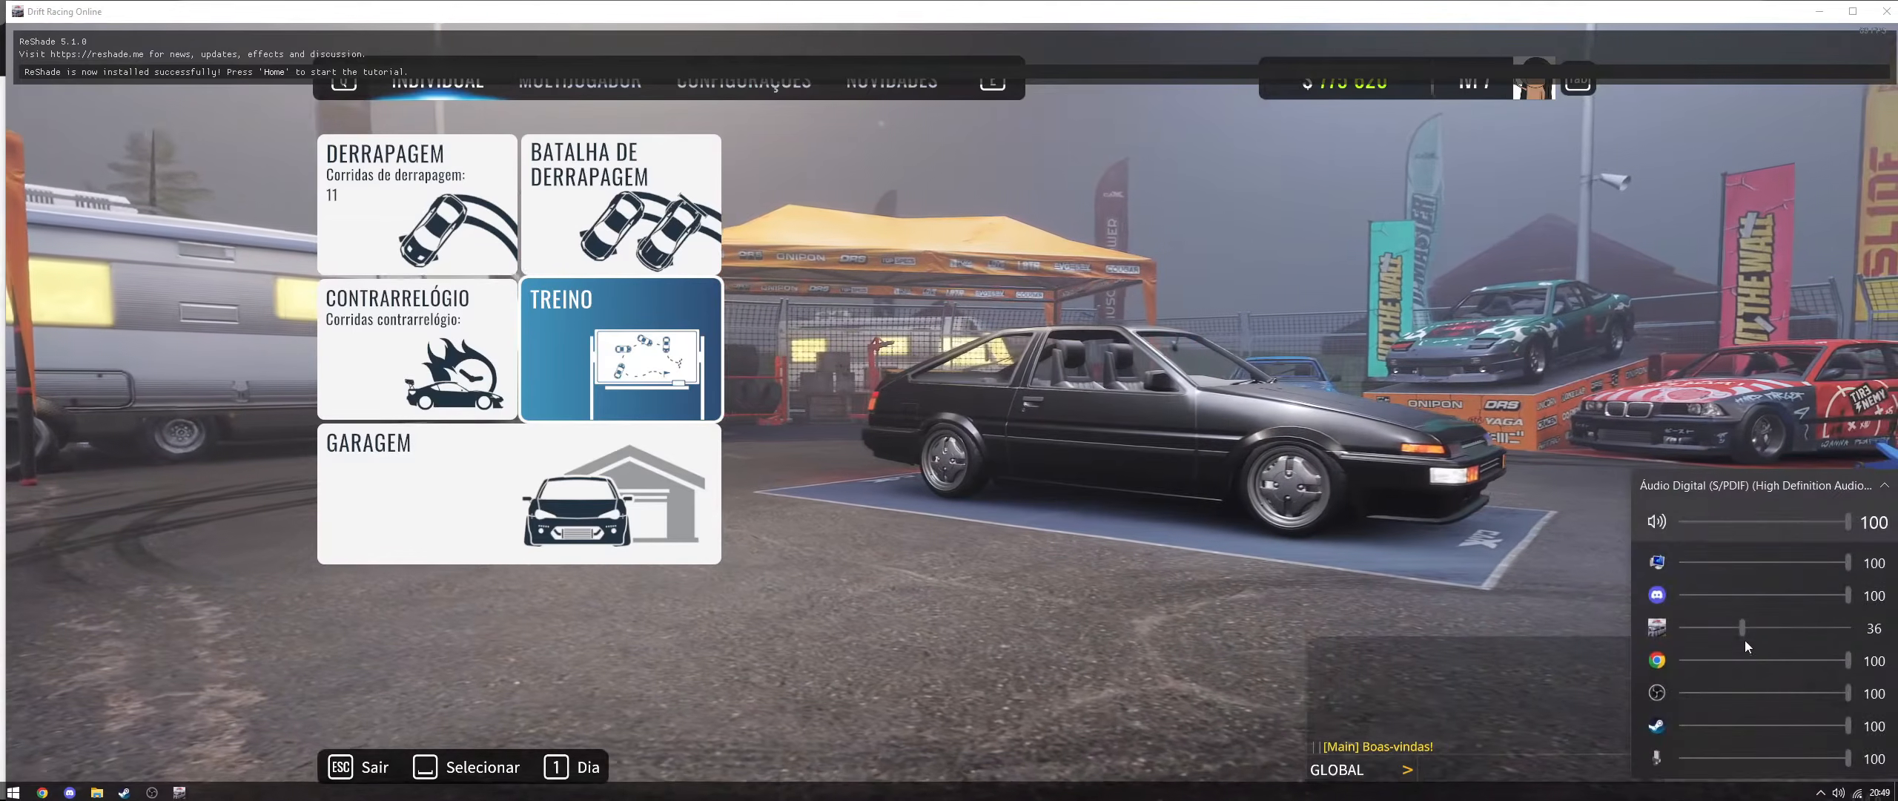
drag(1750, 629, 1715, 629)
click(1098, 554)
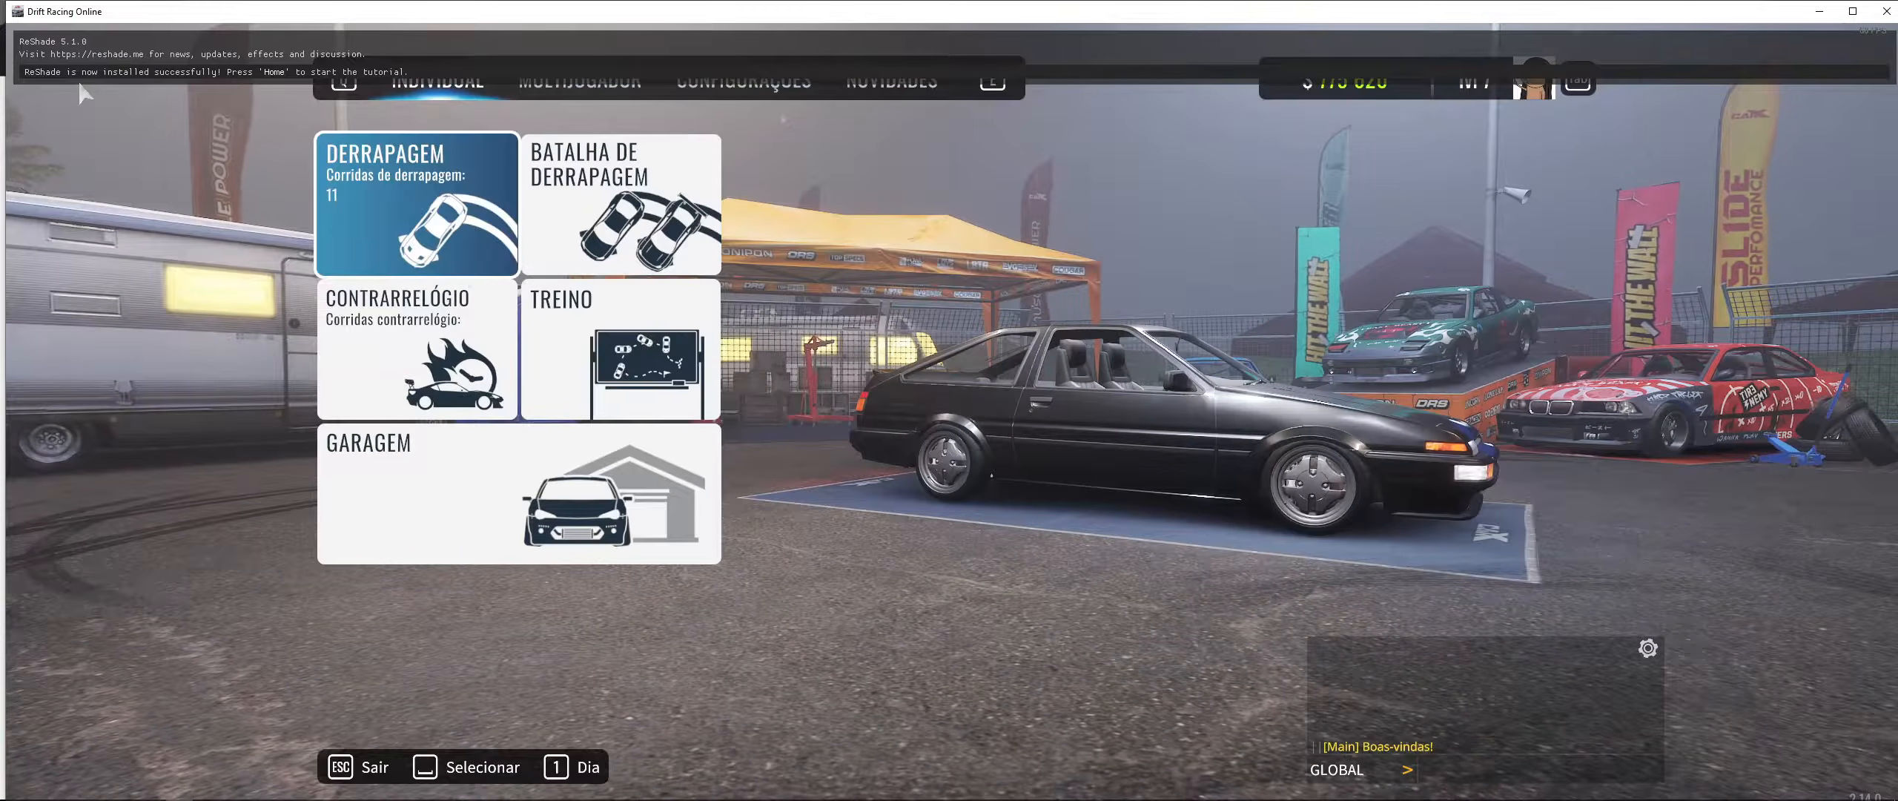
drag(890, 526, 868, 542)
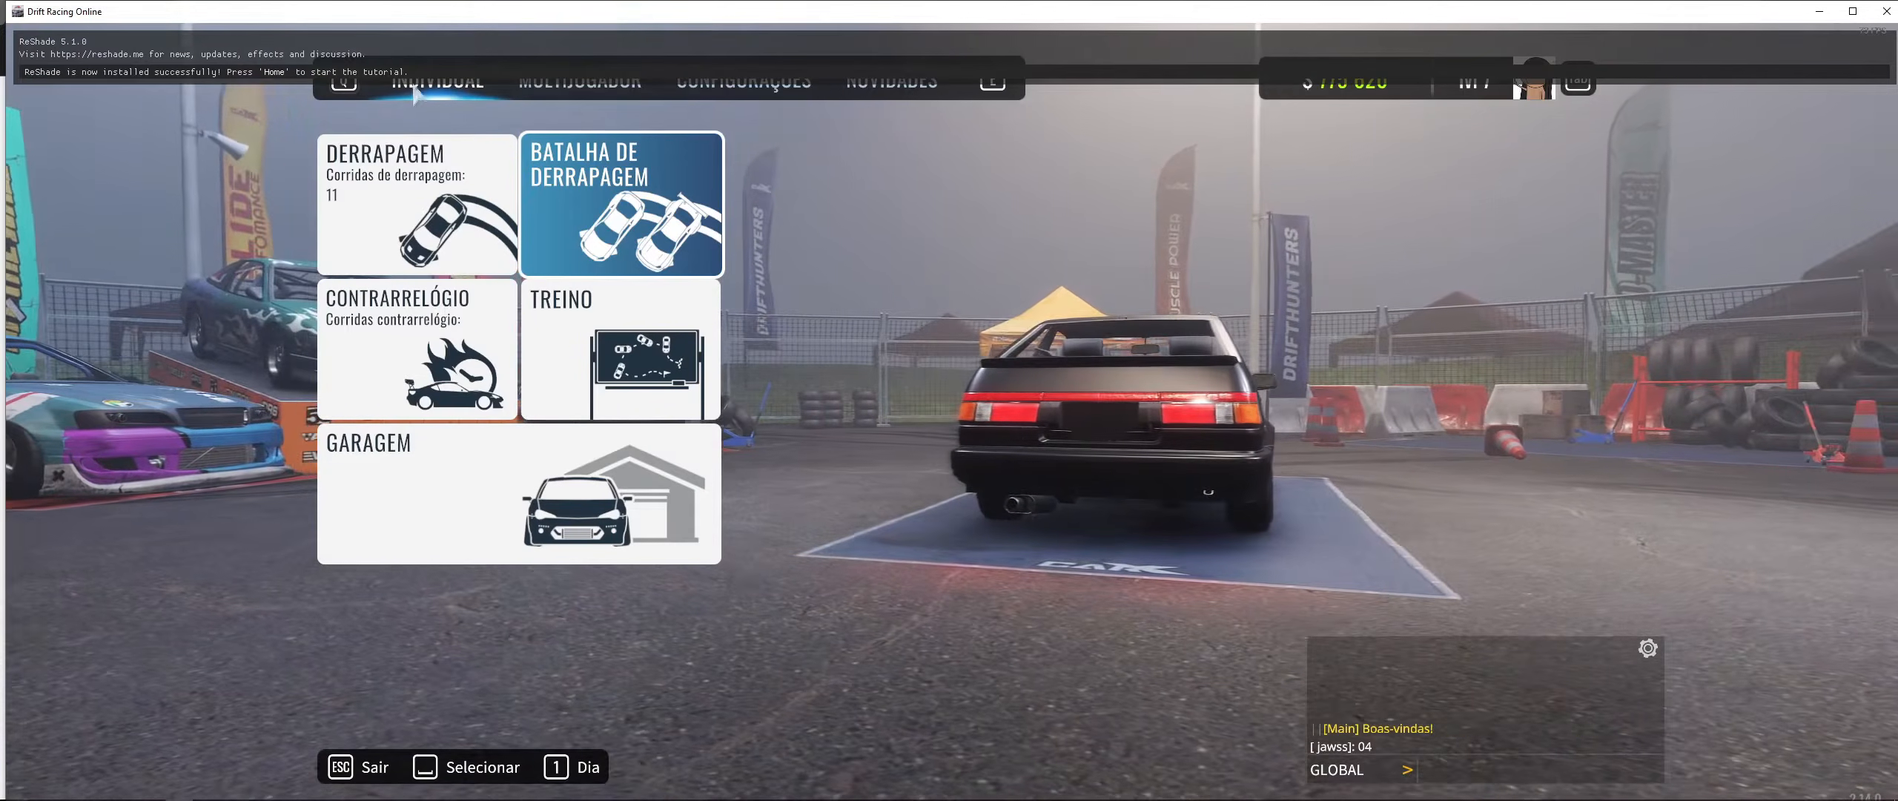
- Open the ReShade overlay in the game and continue the tutorial to the preset selection
key(Home)
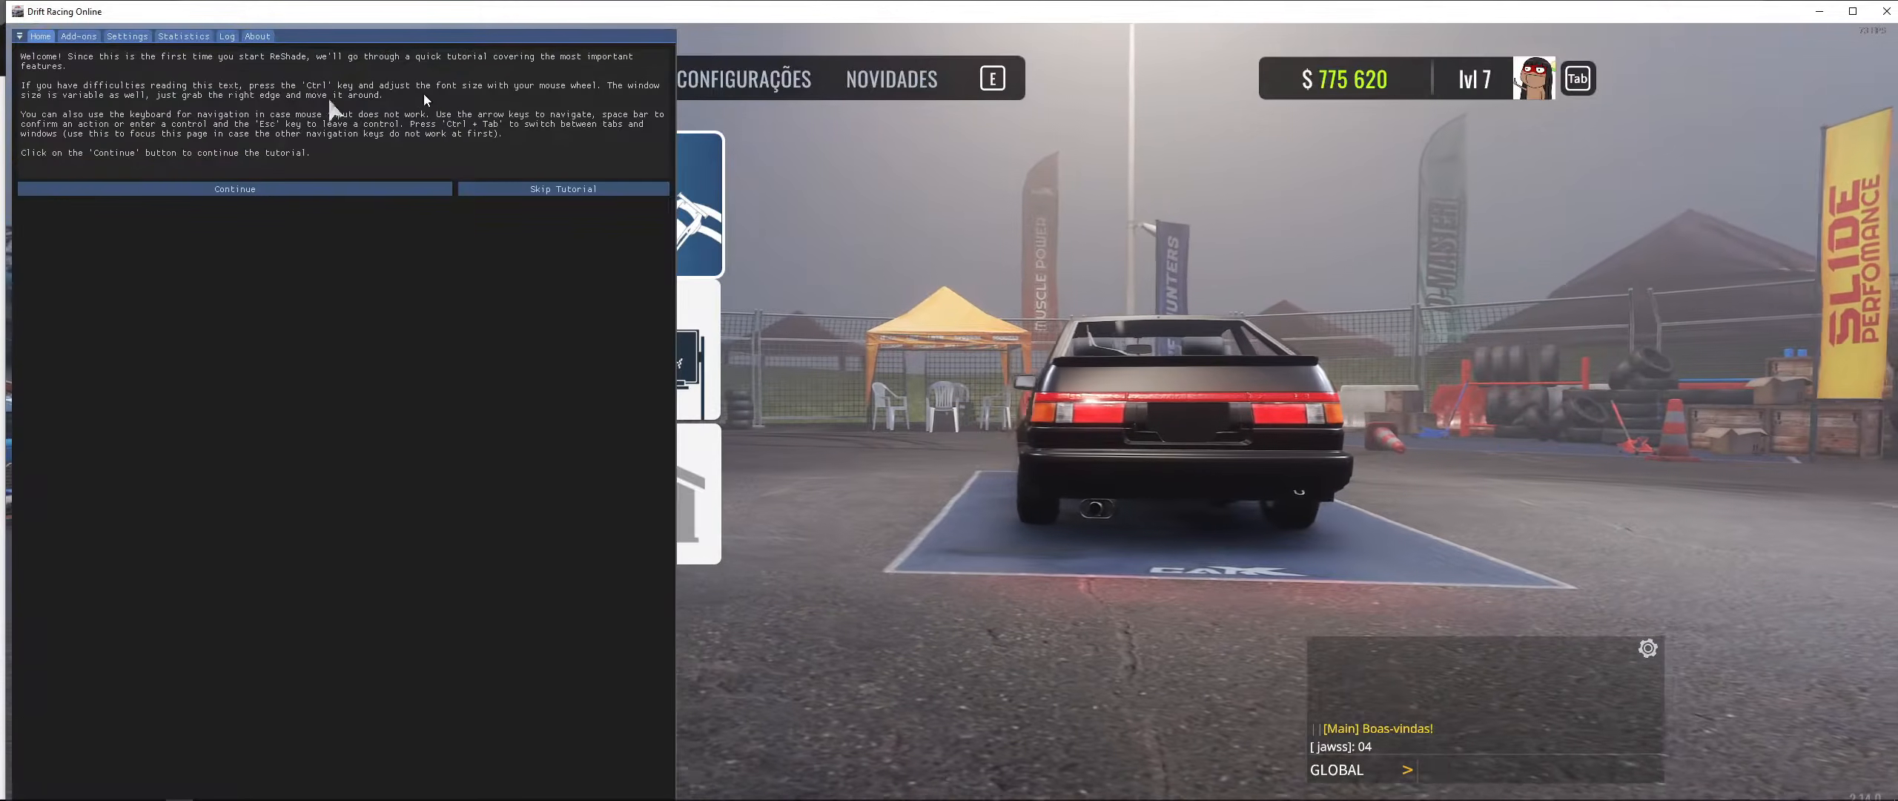
click(318, 193)
click(614, 57)
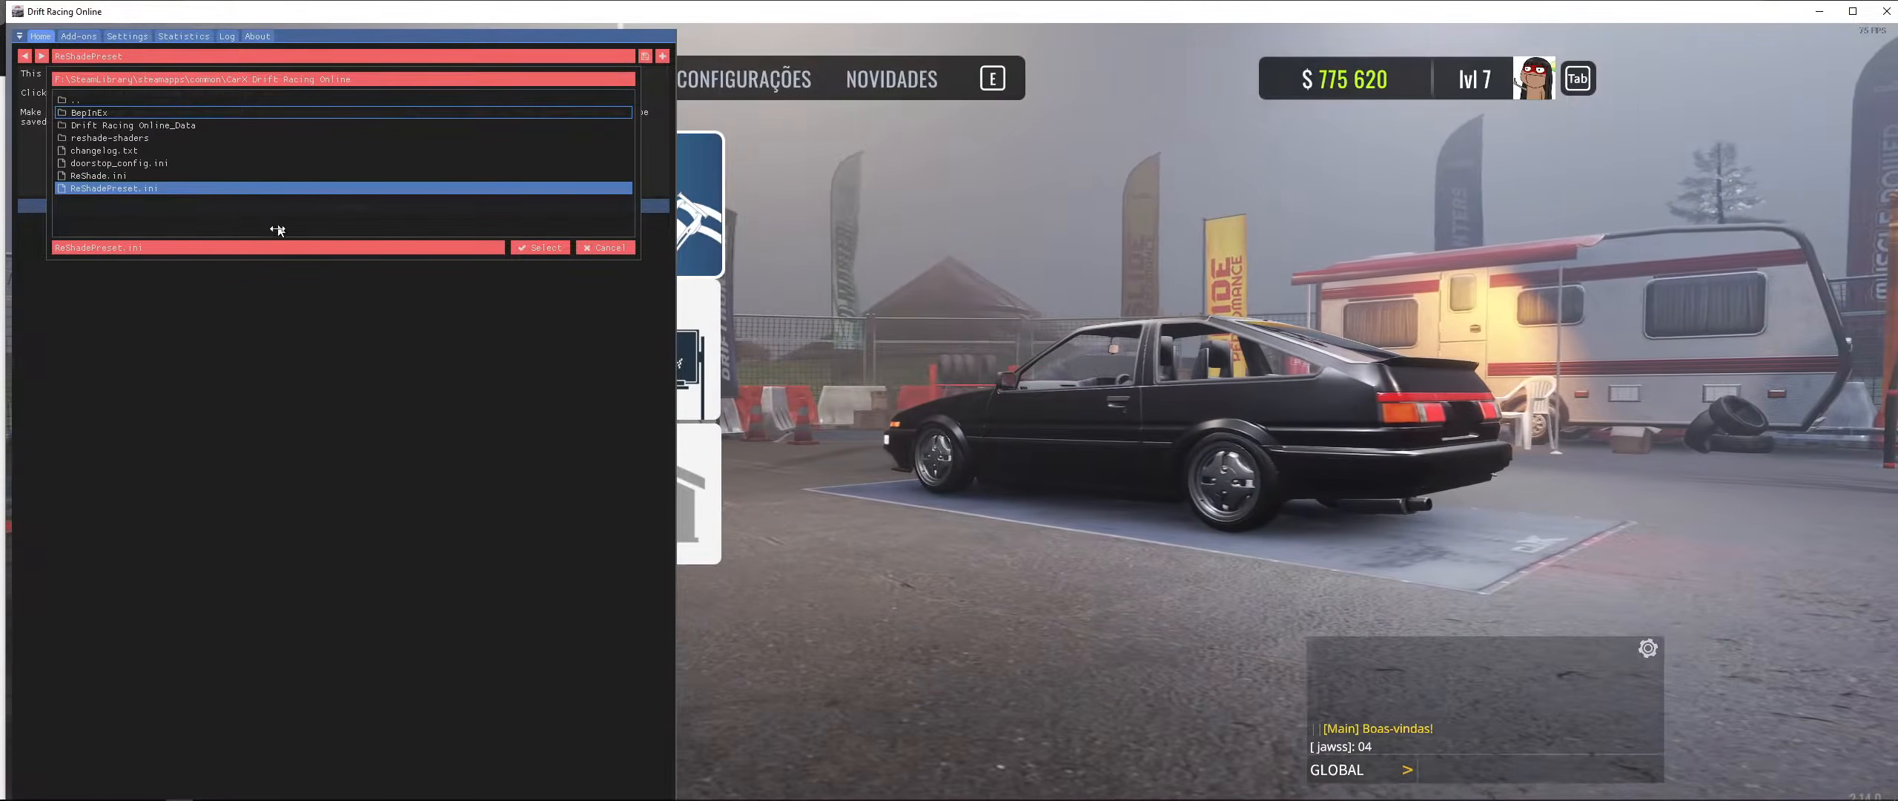
- Create a new ReShade preset named adadas
click(667, 58)
click(662, 57)
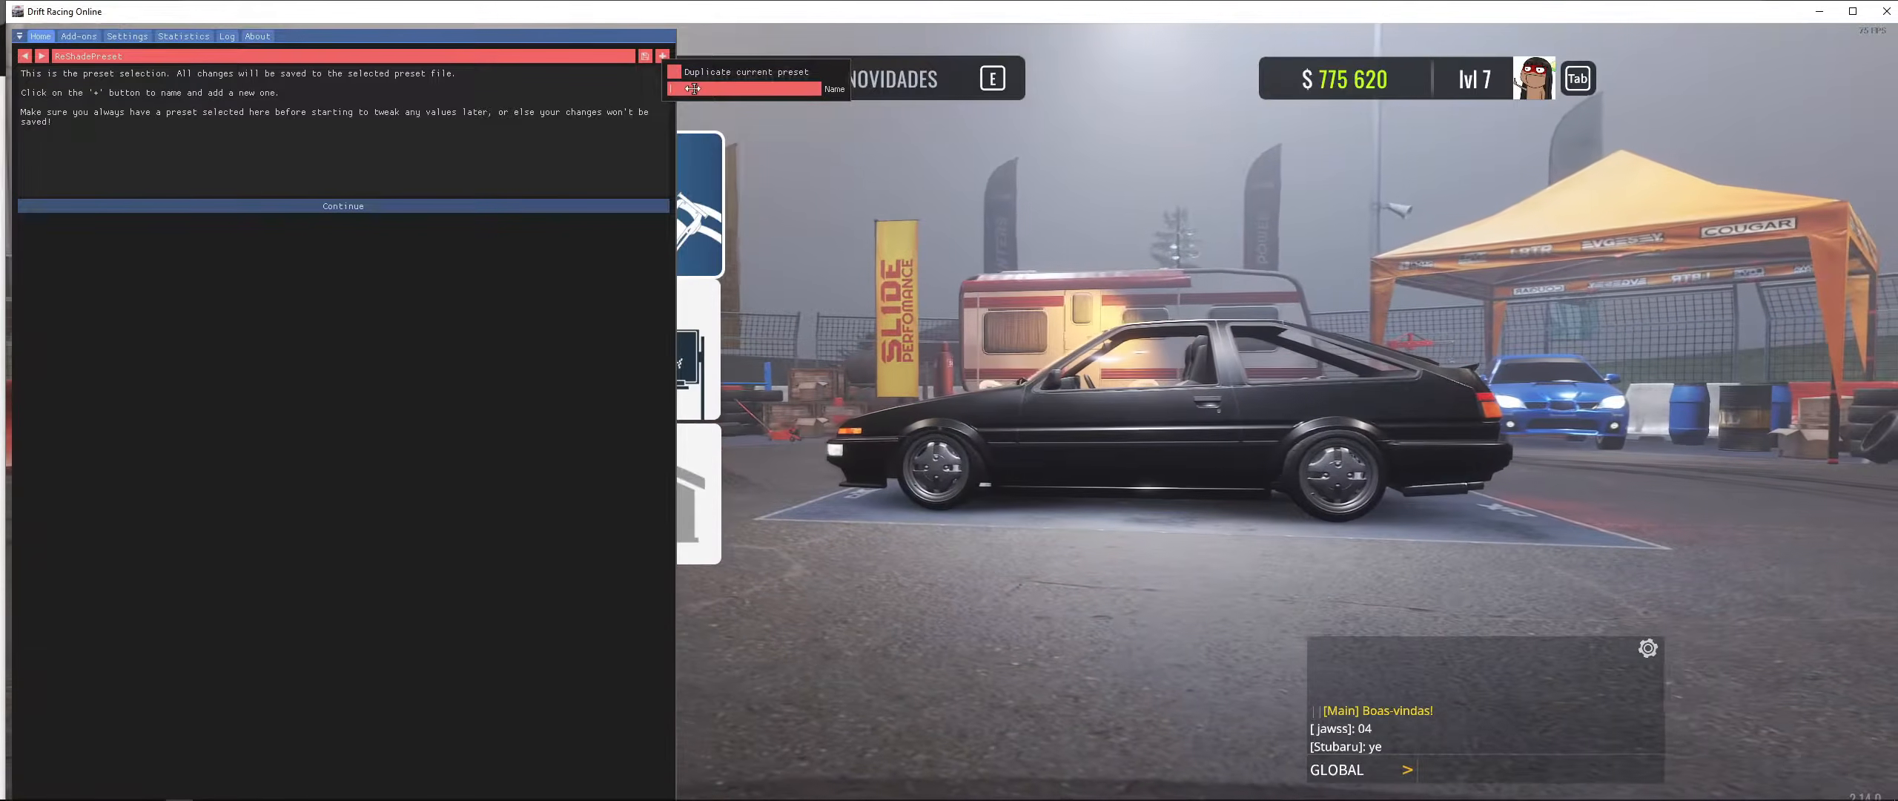
click(693, 88)
text(adadas)
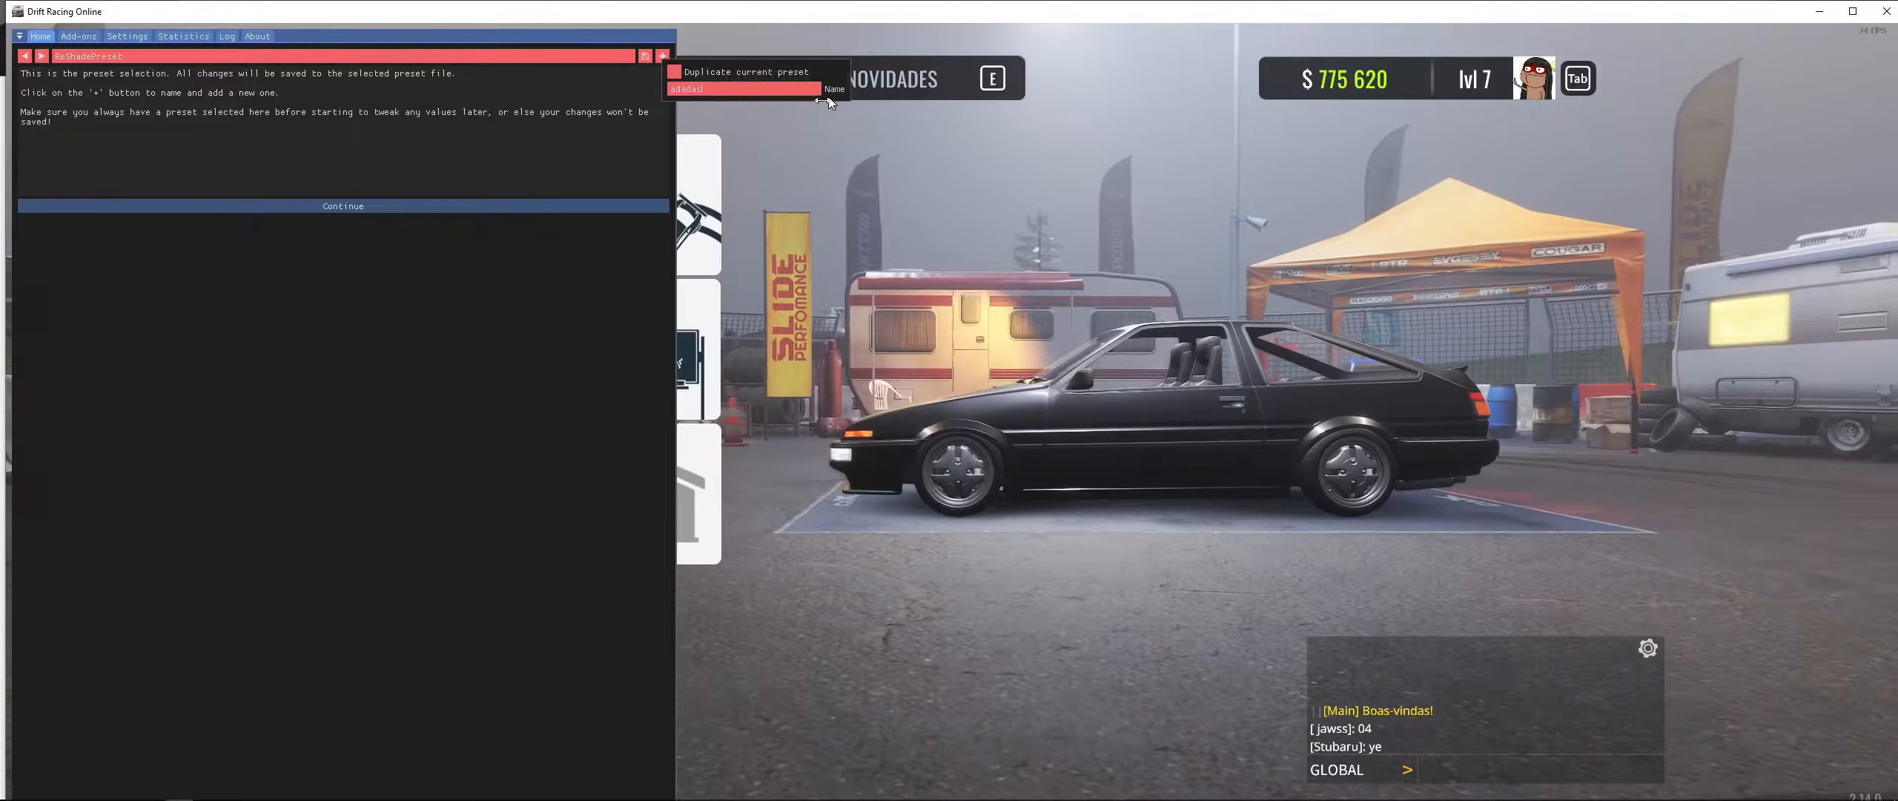
key(Return)
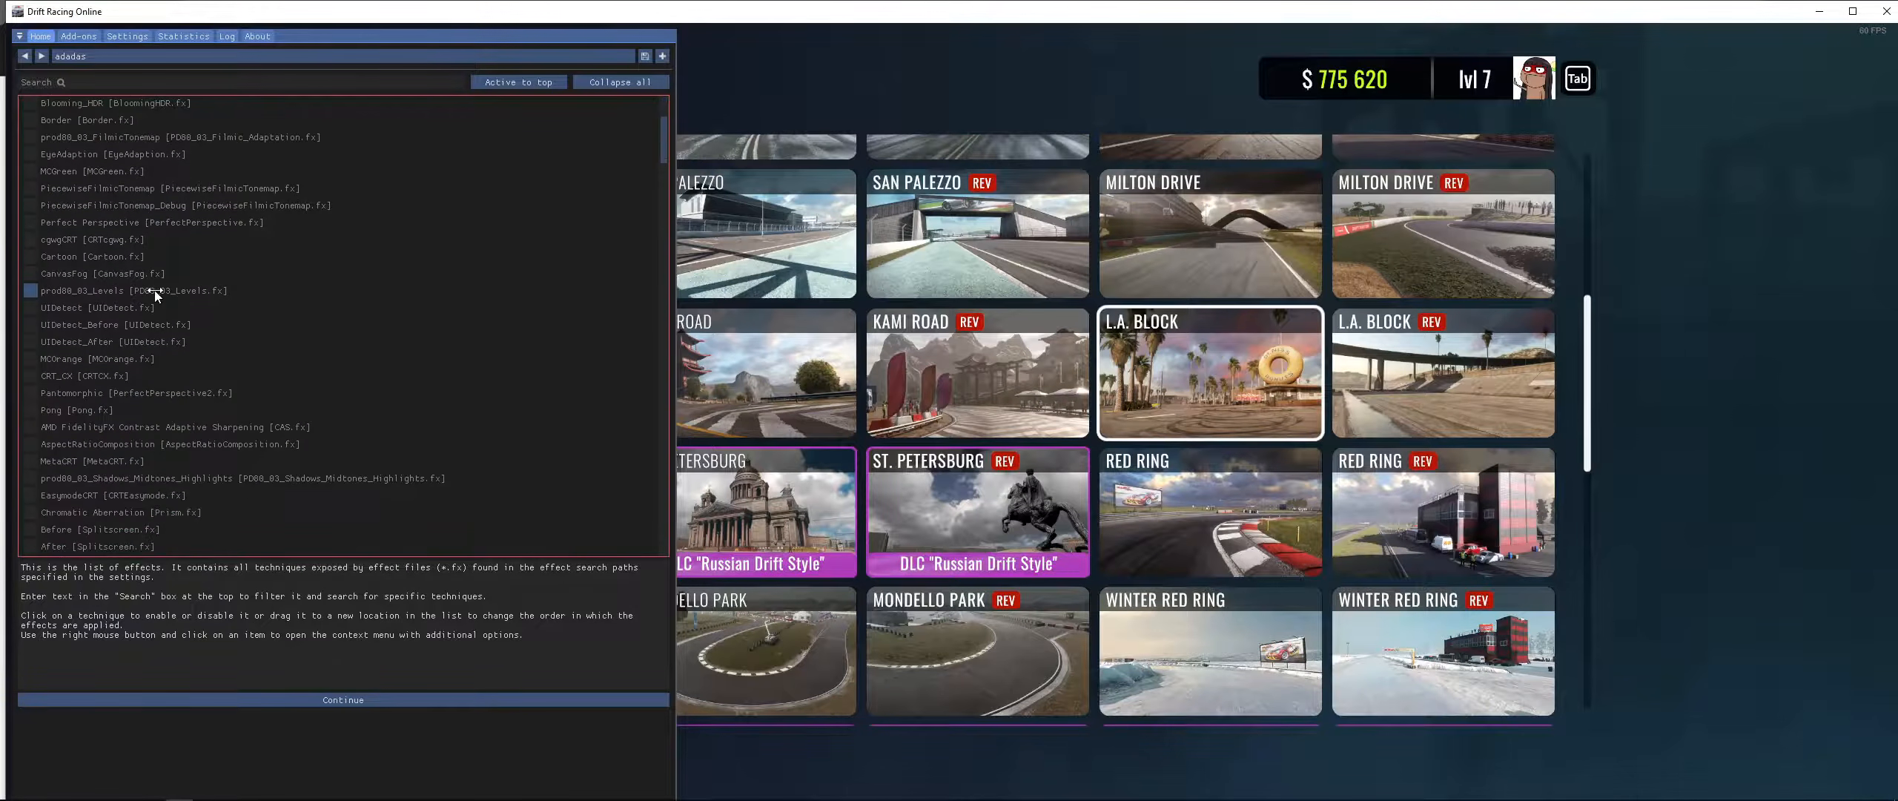
- Continue through the remaining tutorial pages, finish the tutorial, and narrow the overlay window
click(334, 701)
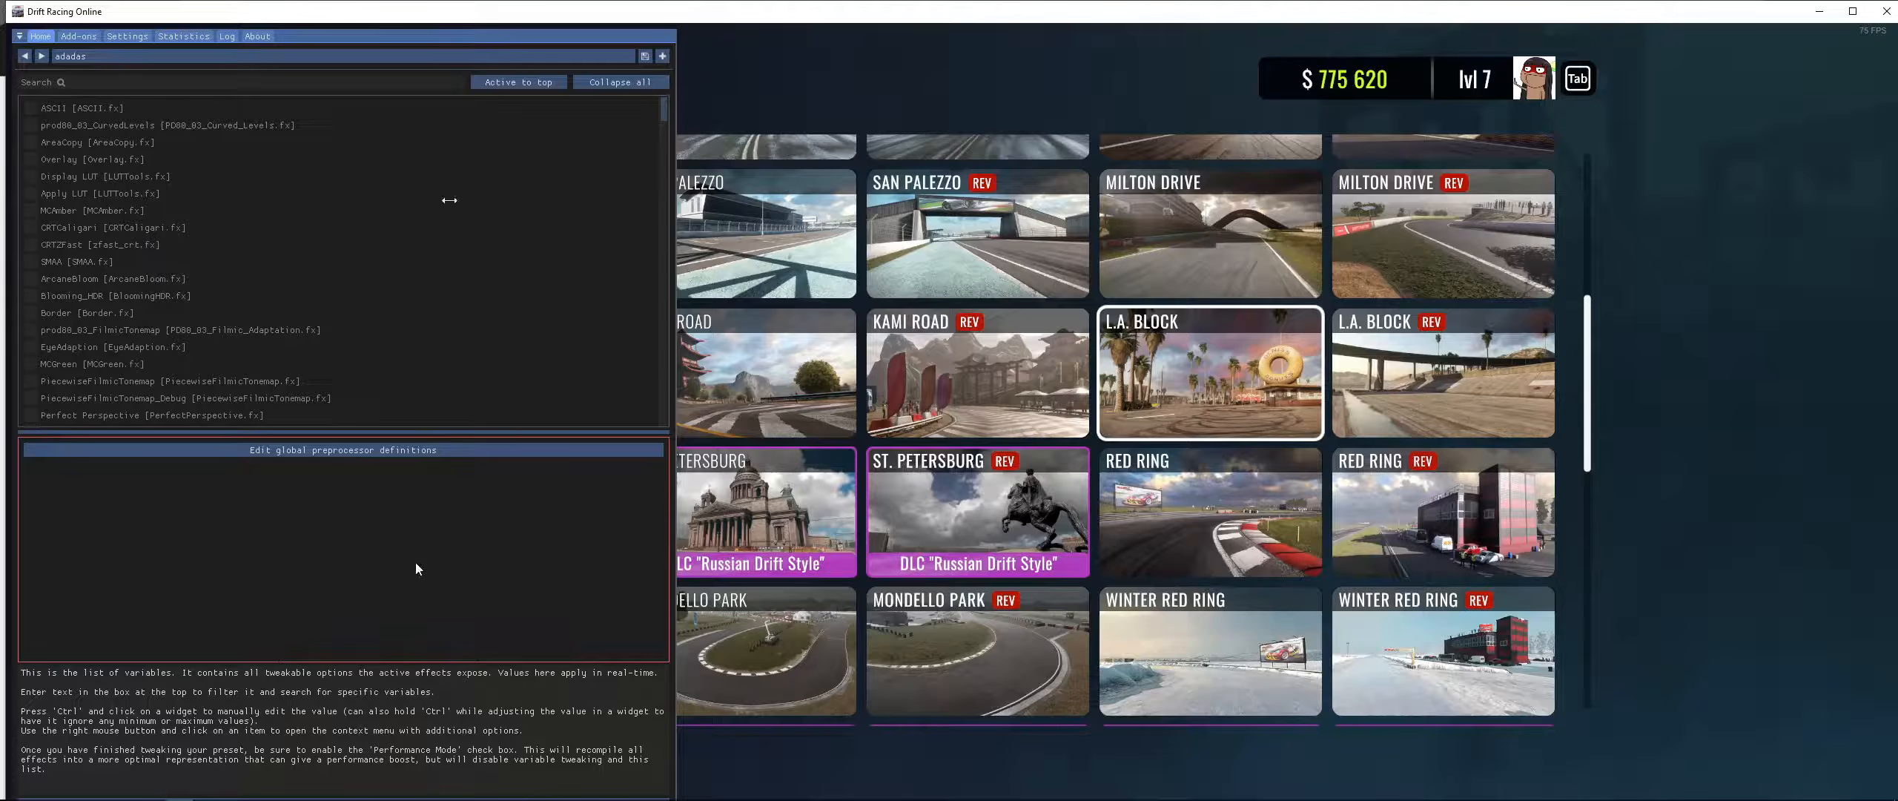
drag(651, 2, 649, 61)
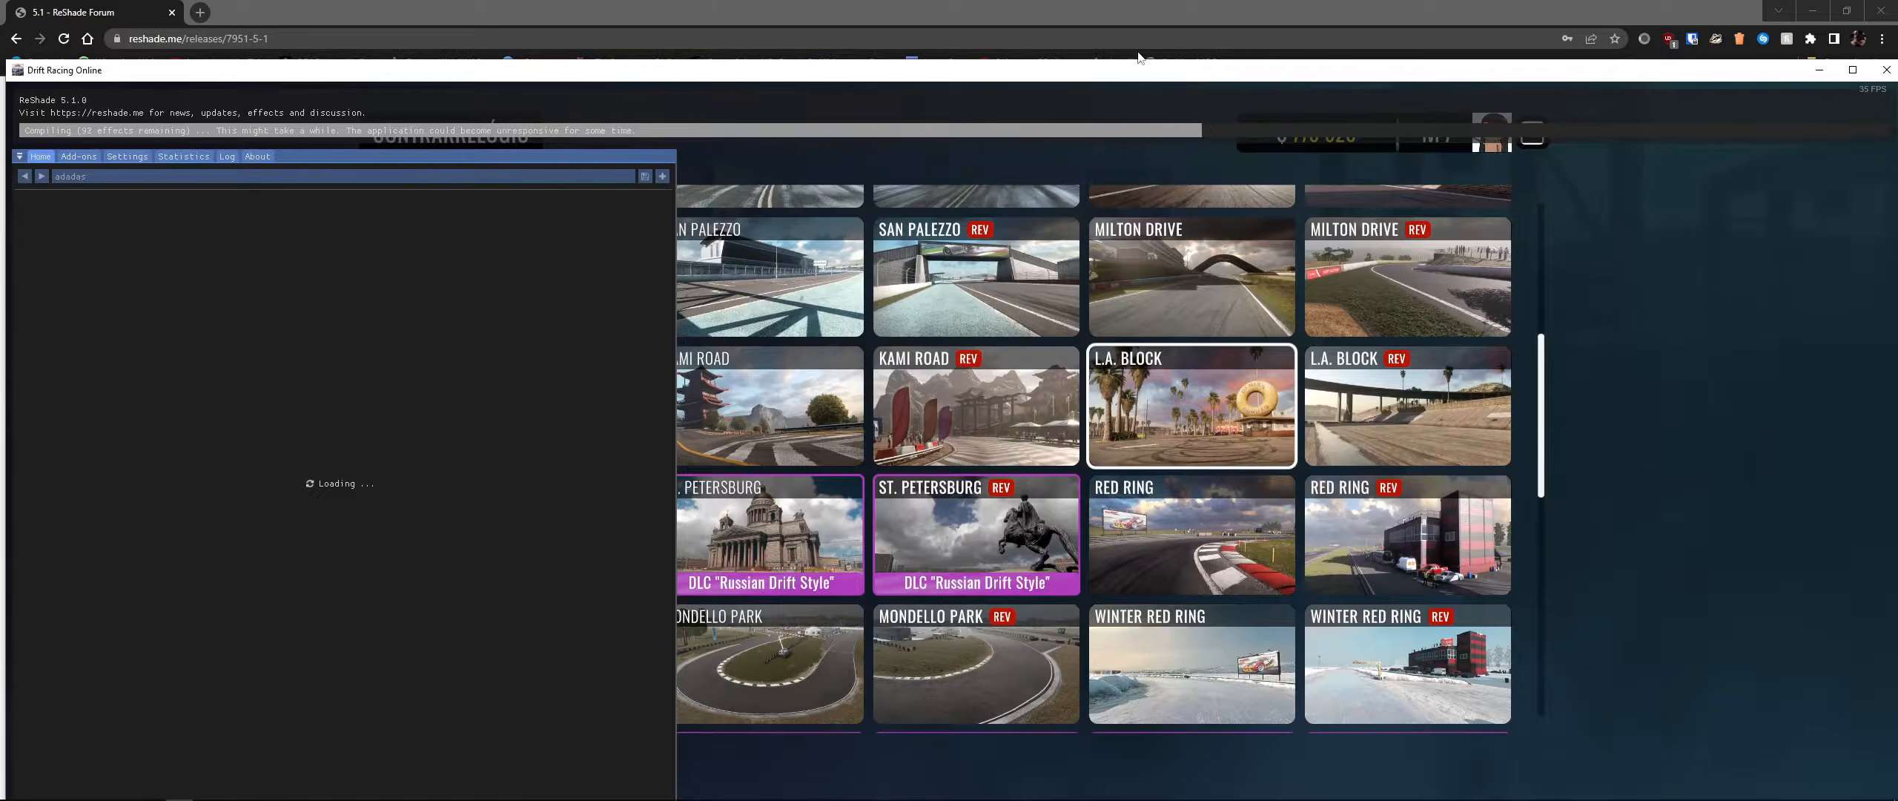
drag(1129, 71, 946, 397)
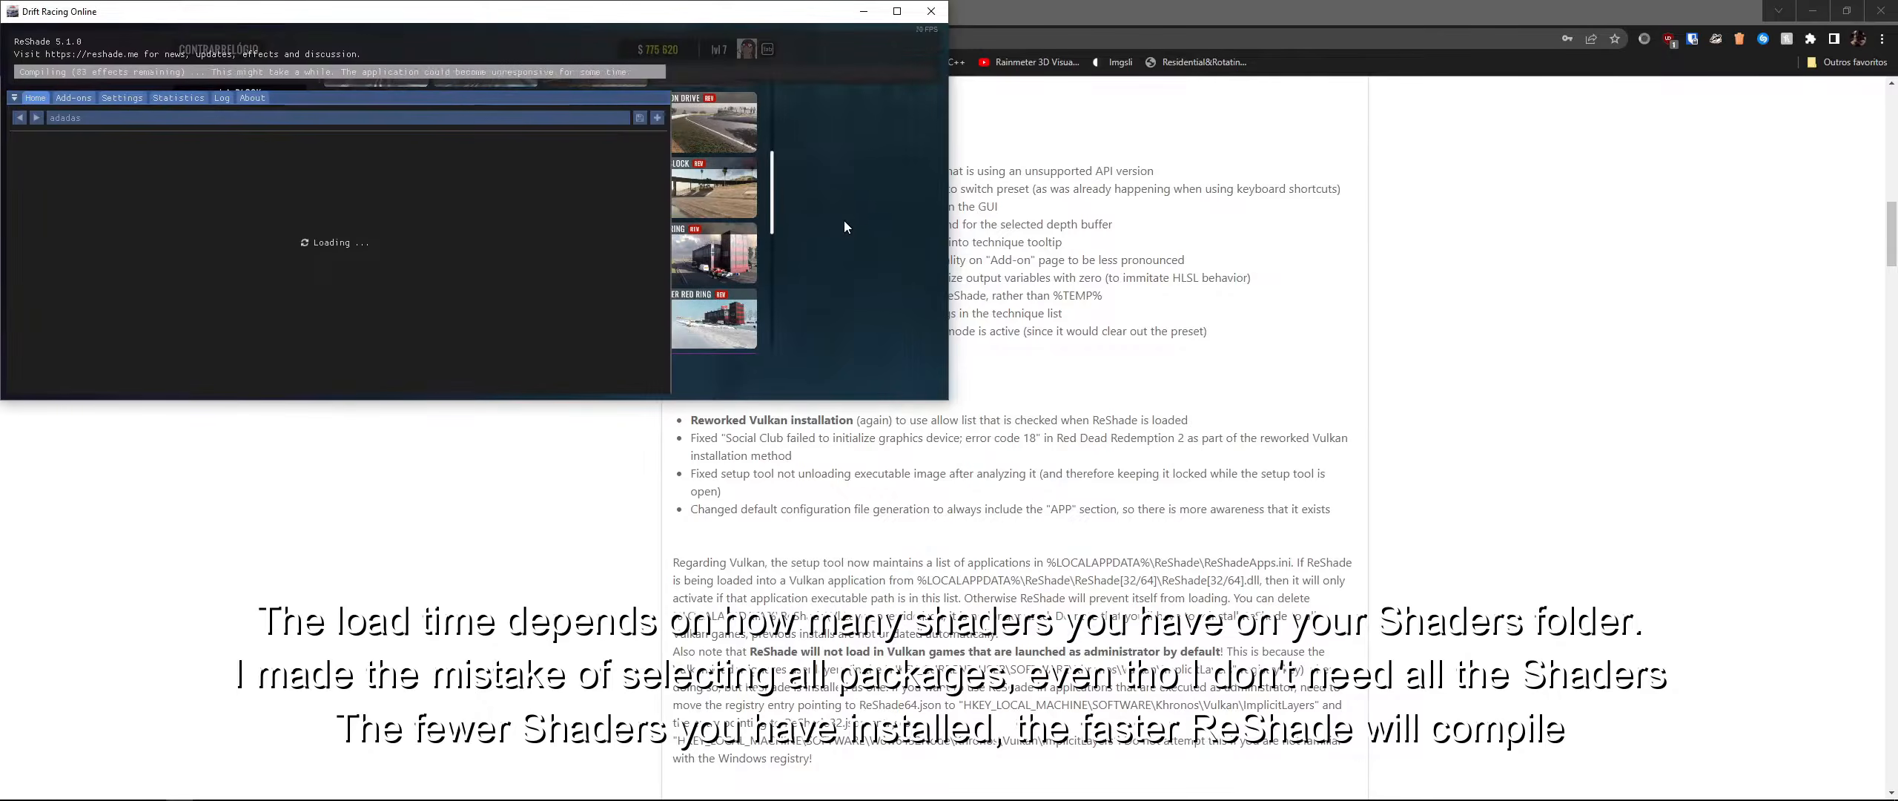
click(897, 12)
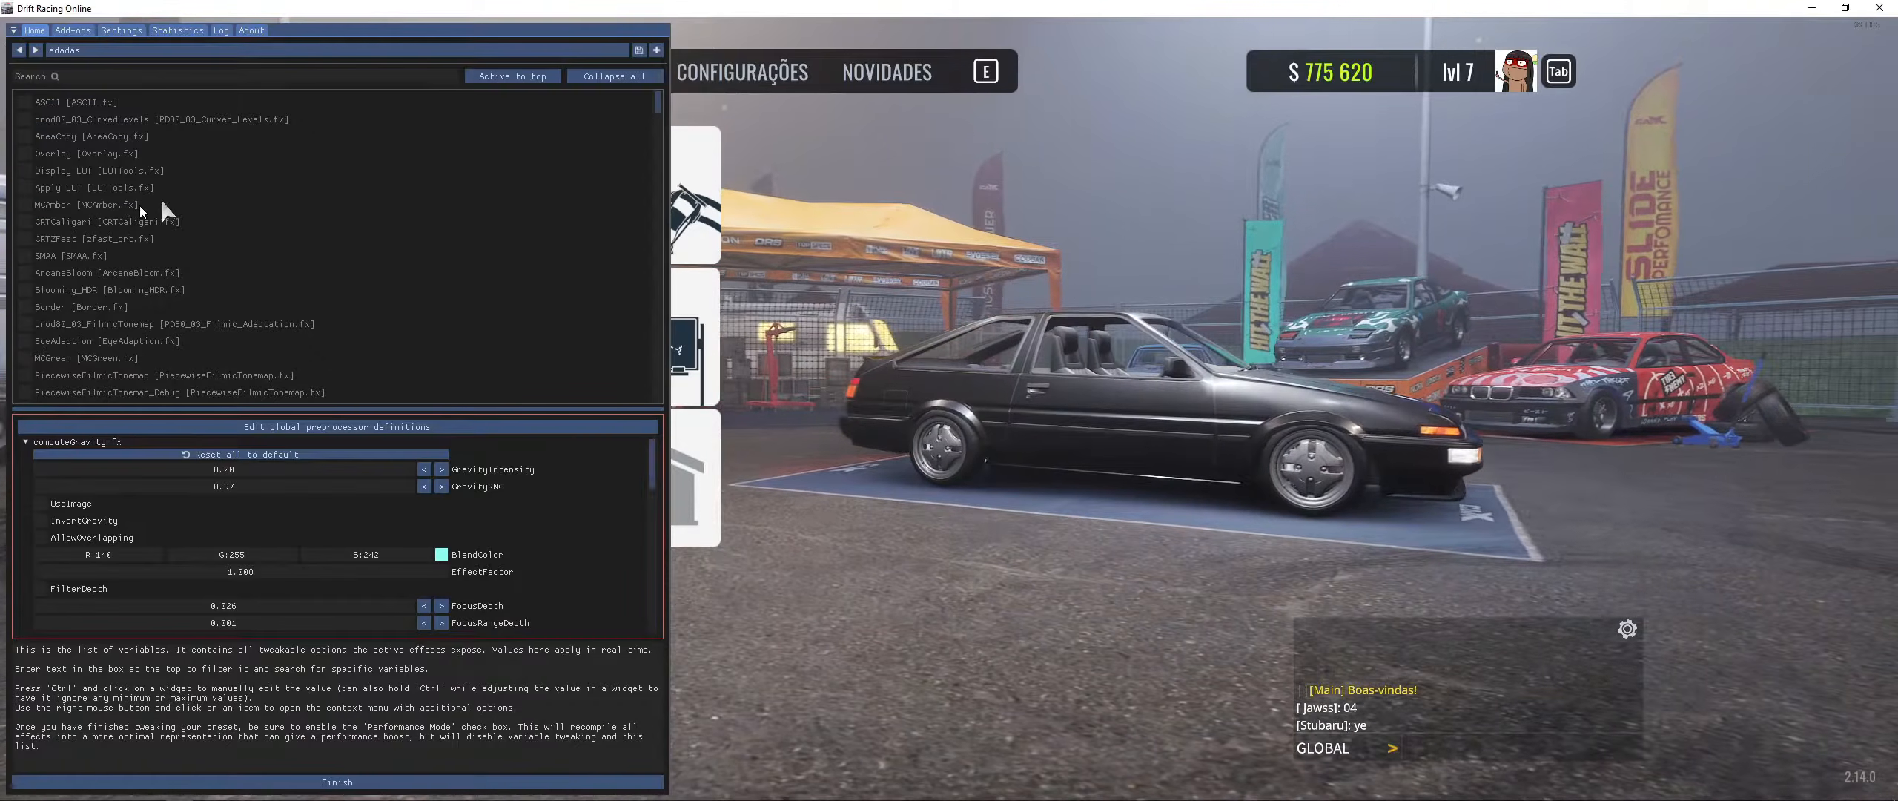
click(341, 782)
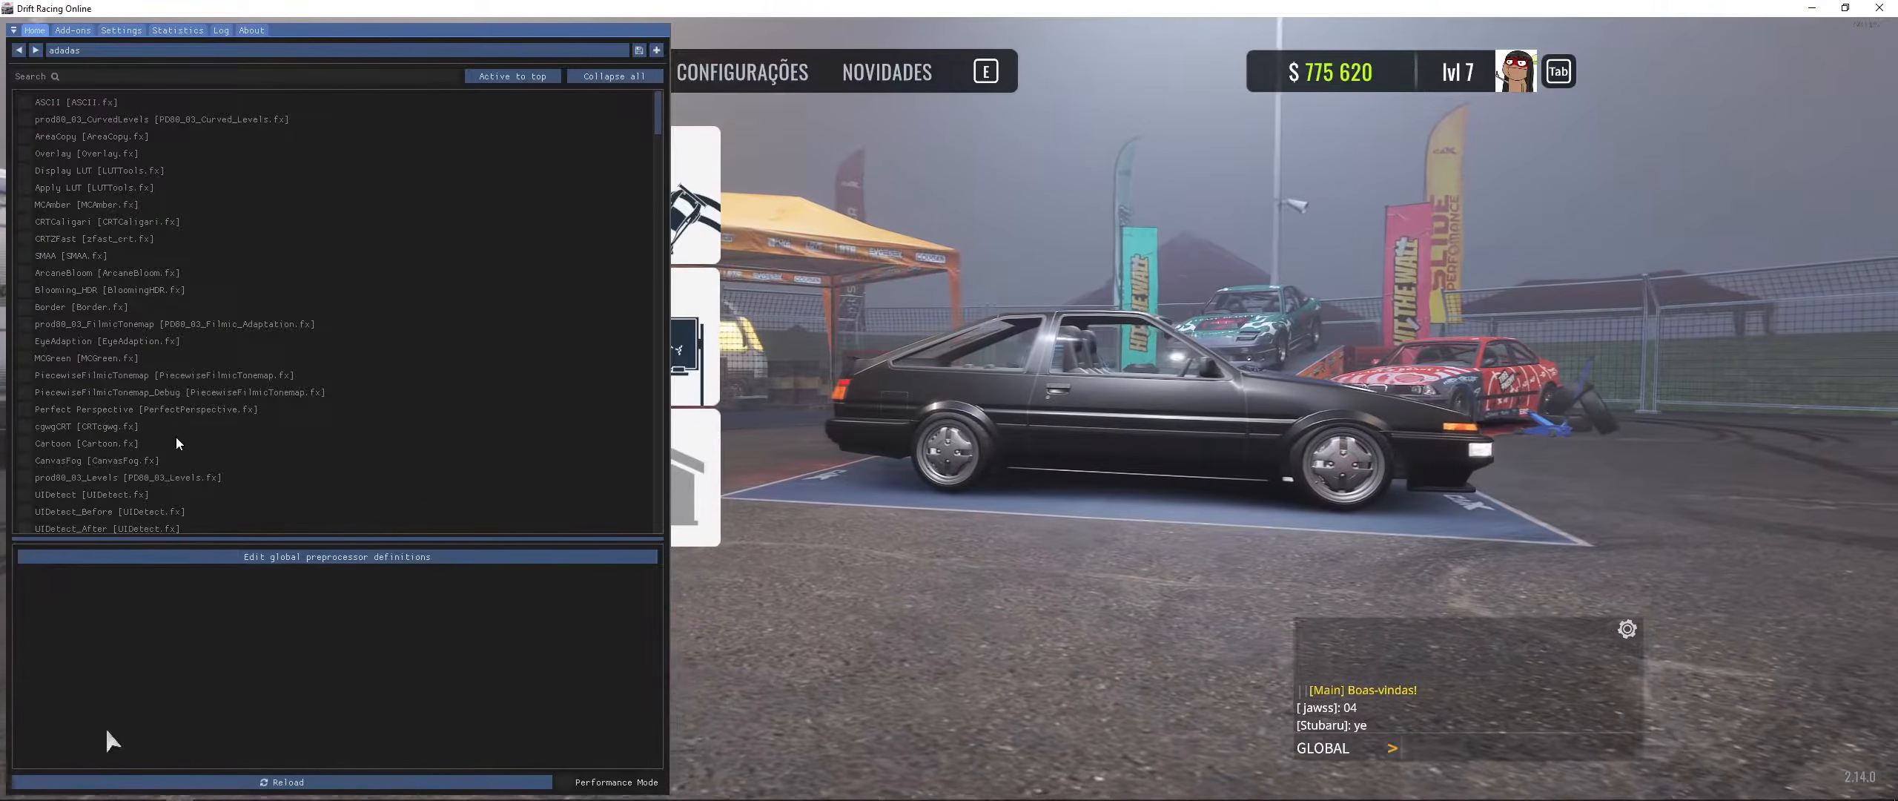
drag(670, 296, 585, 327)
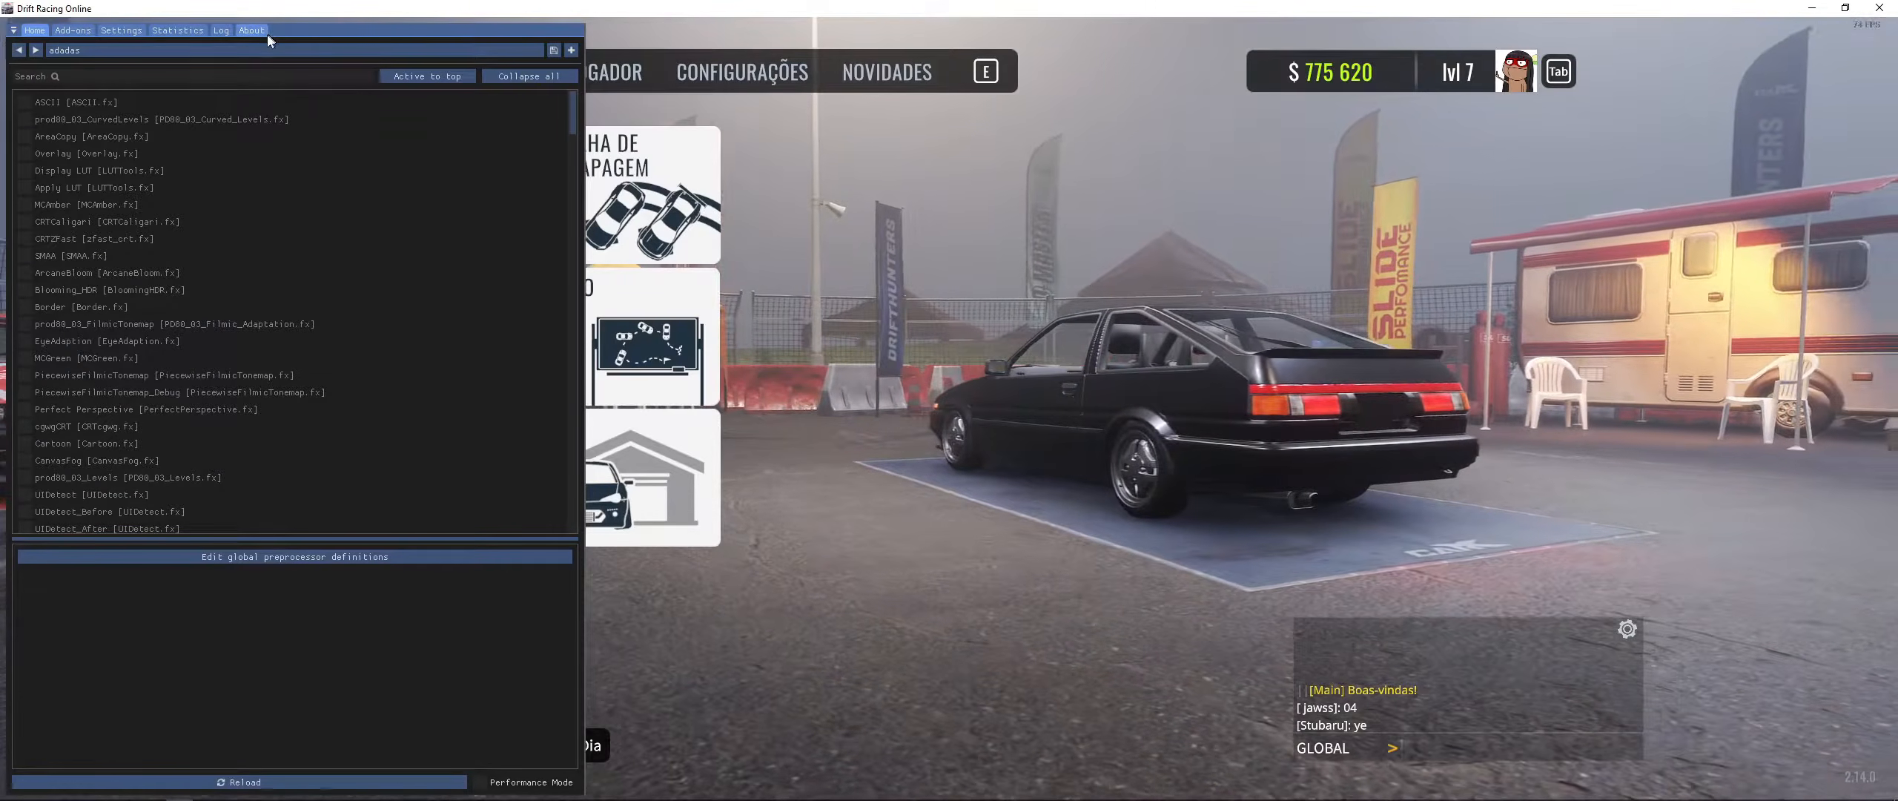
- Search the effect list for "displ" and enable DisplayDepth.fx
click(74, 33)
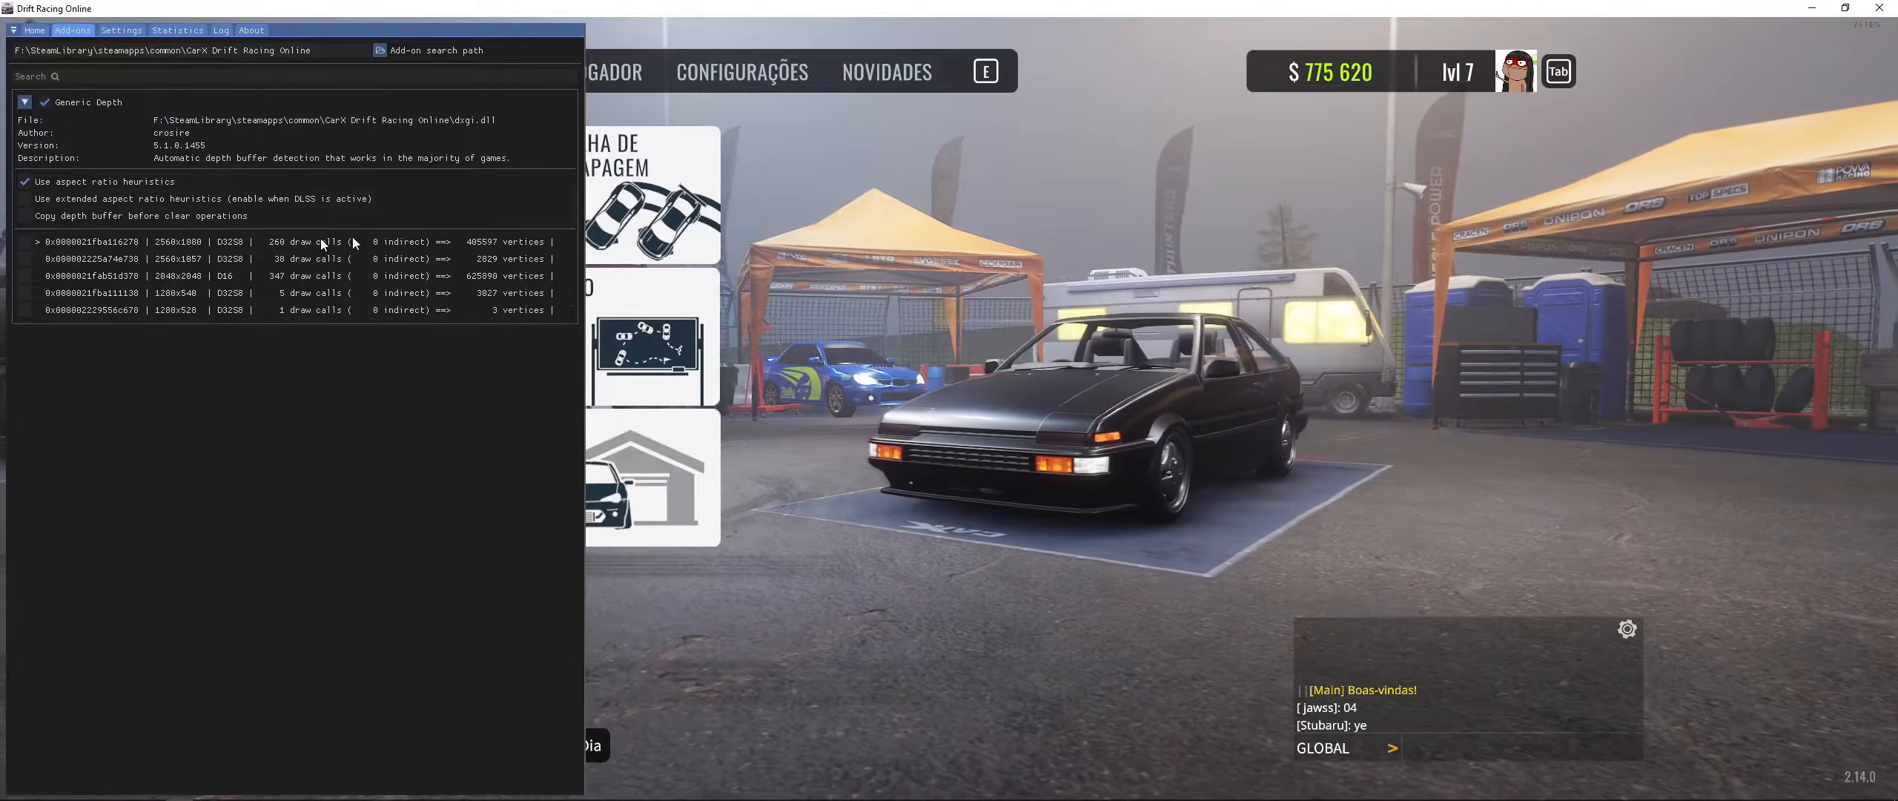
click(34, 30)
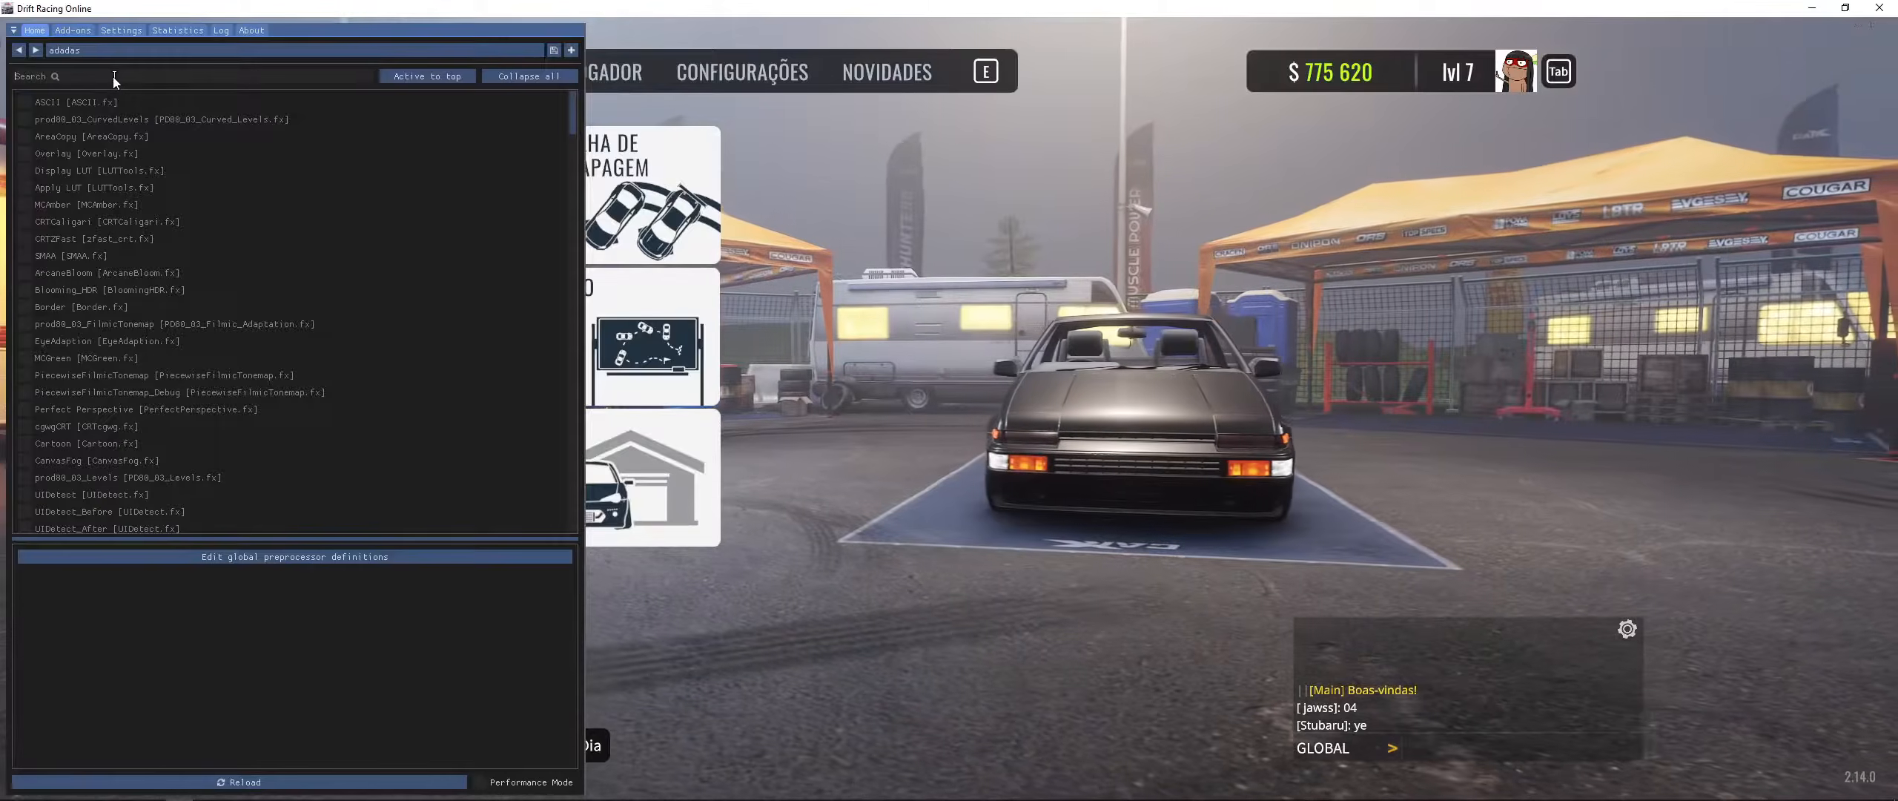
click(113, 77)
text(displ)
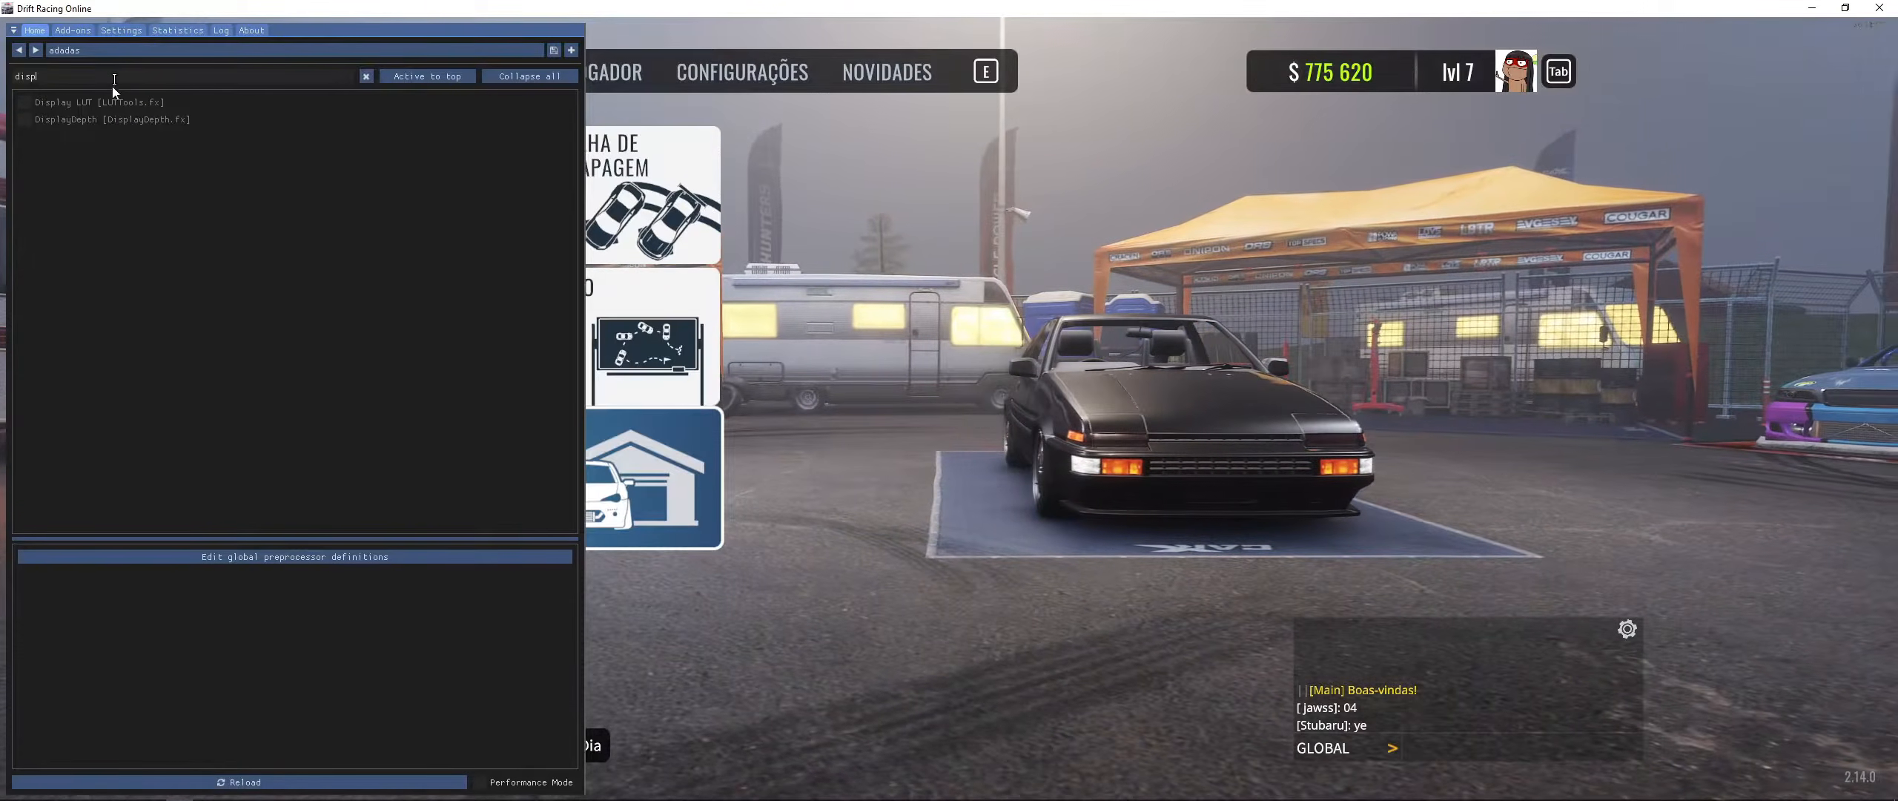
click(110, 117)
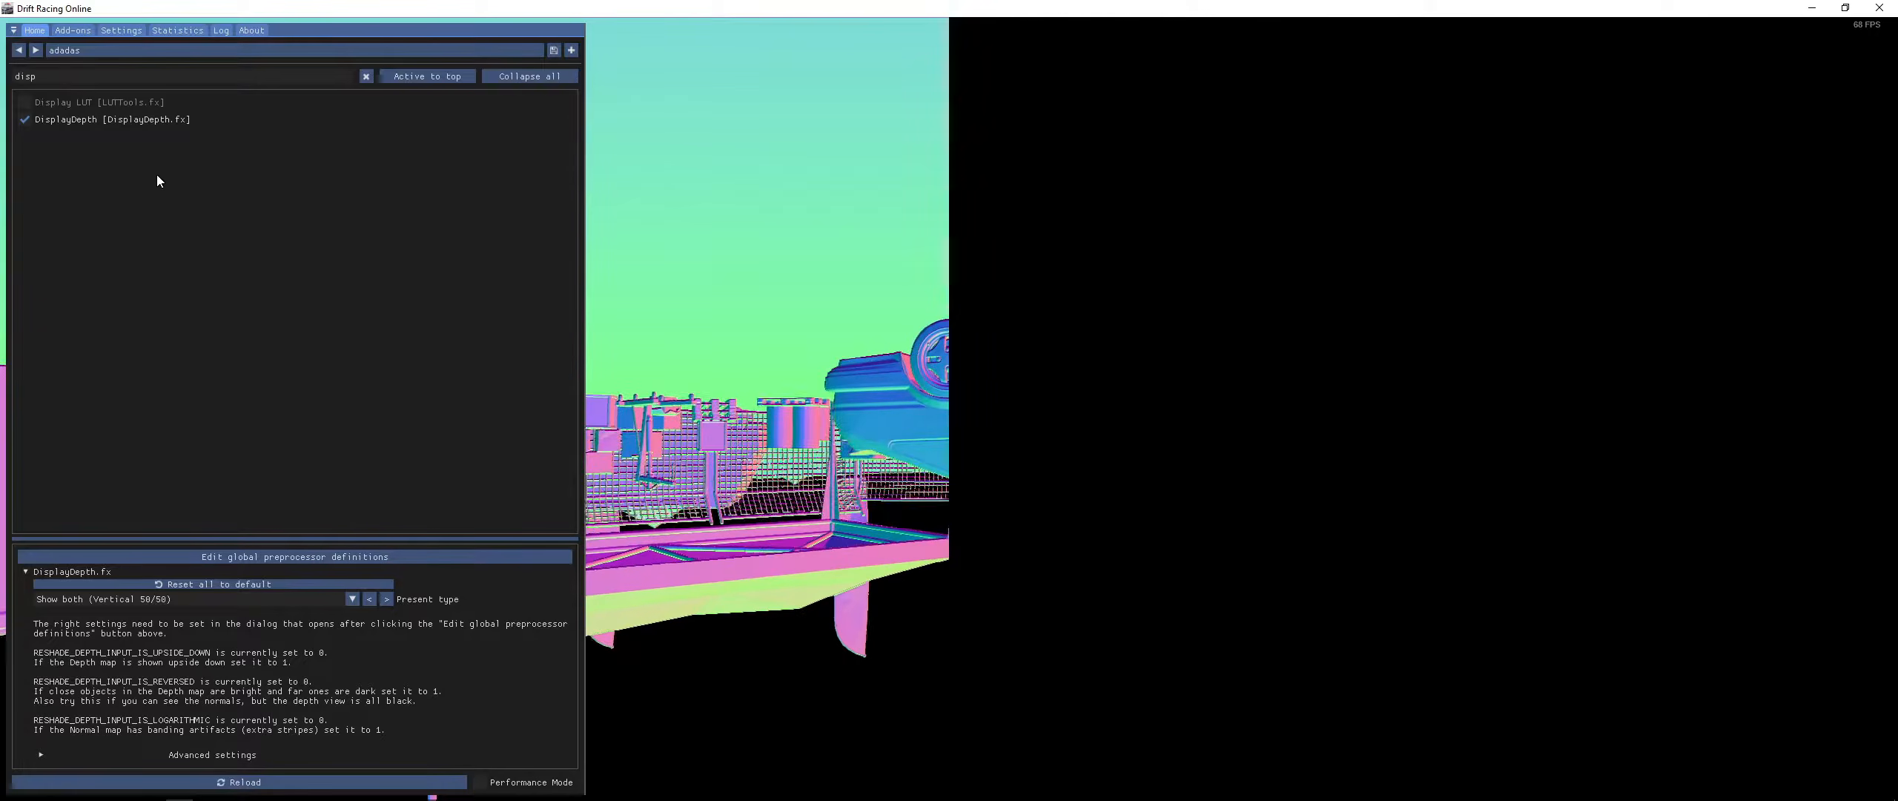
- Expand the DisplayDepth advanced settings section
click(86, 755)
scroll(294, 608, down, 5)
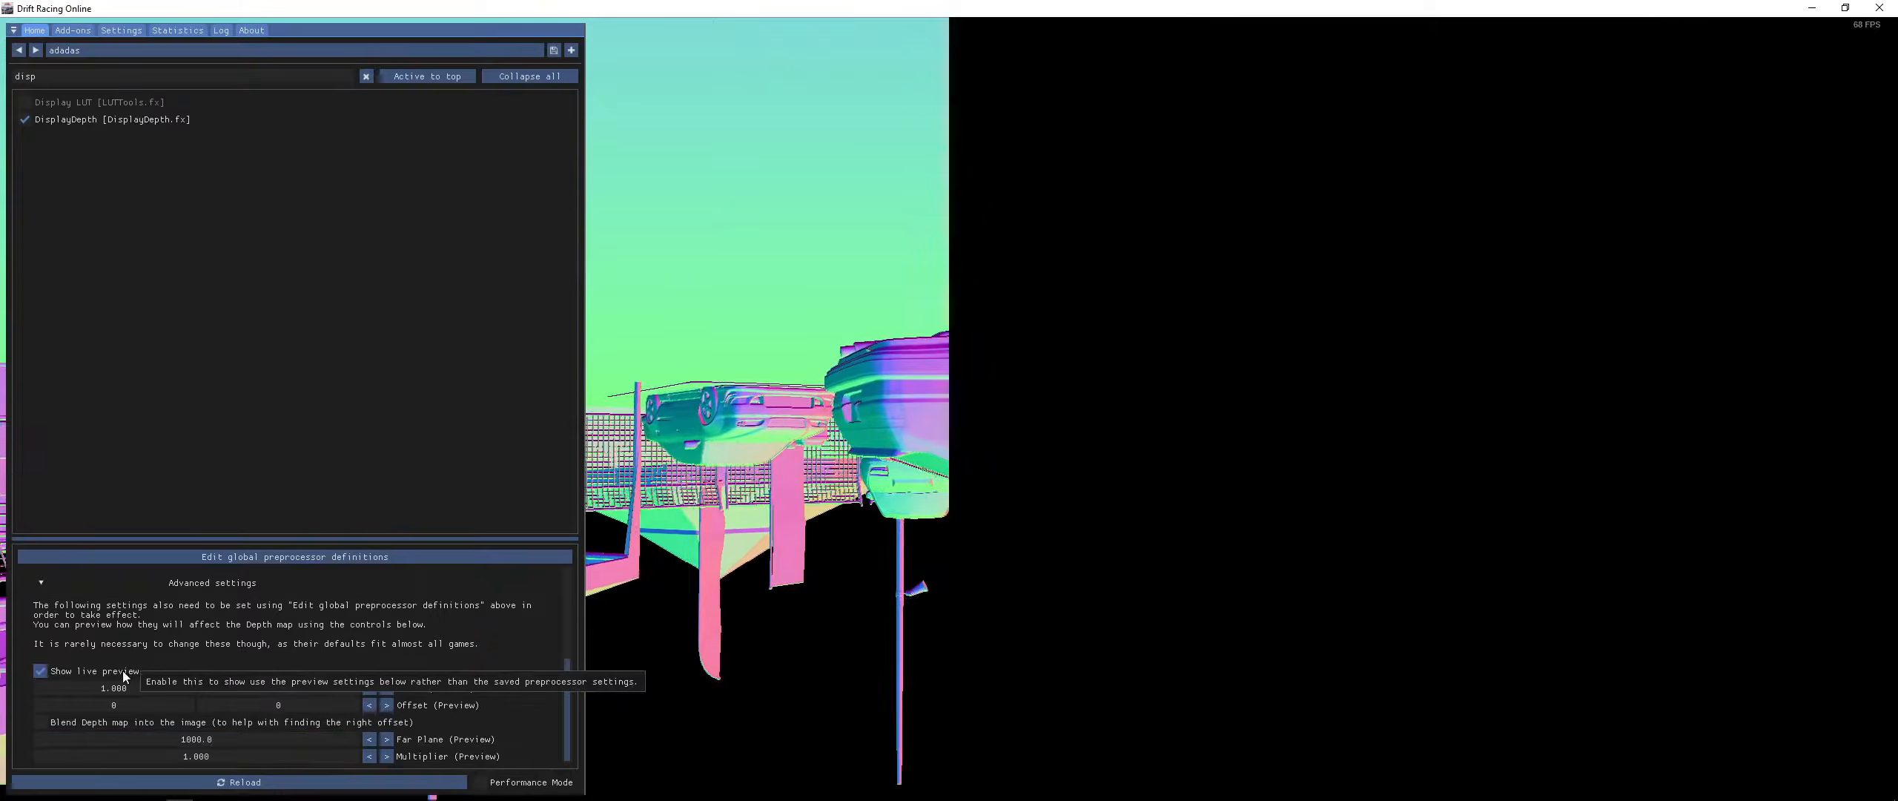
drag(163, 742, 1339, 678)
scroll(334, 646, up, 1)
scroll(332, 652, down, 1)
right_click(278, 738)
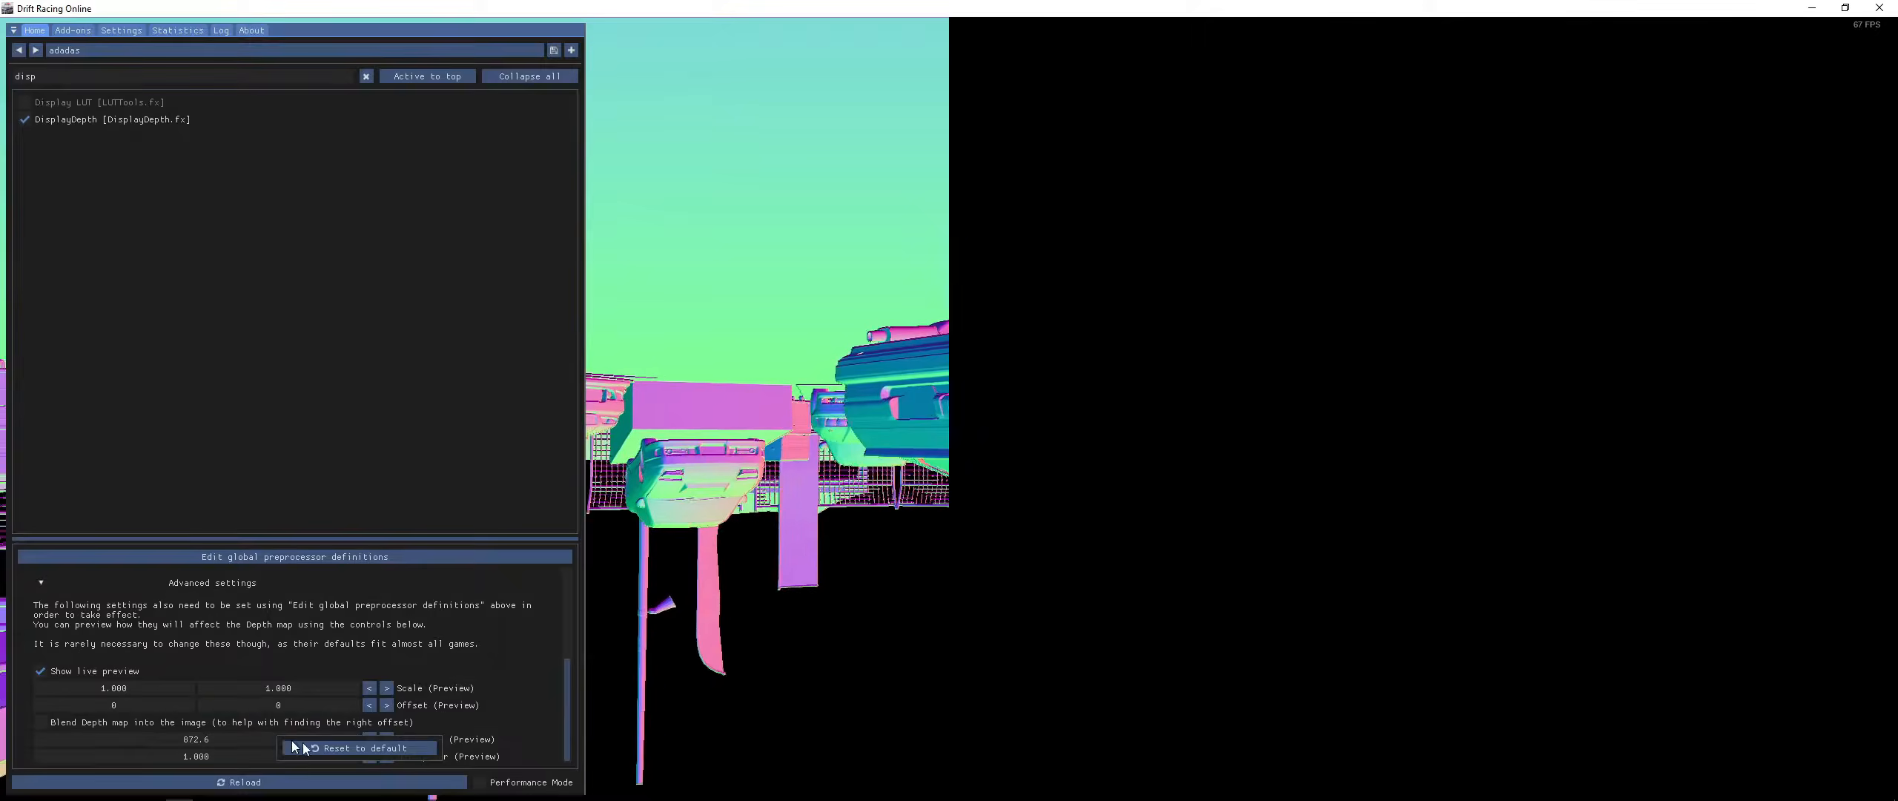
click(324, 747)
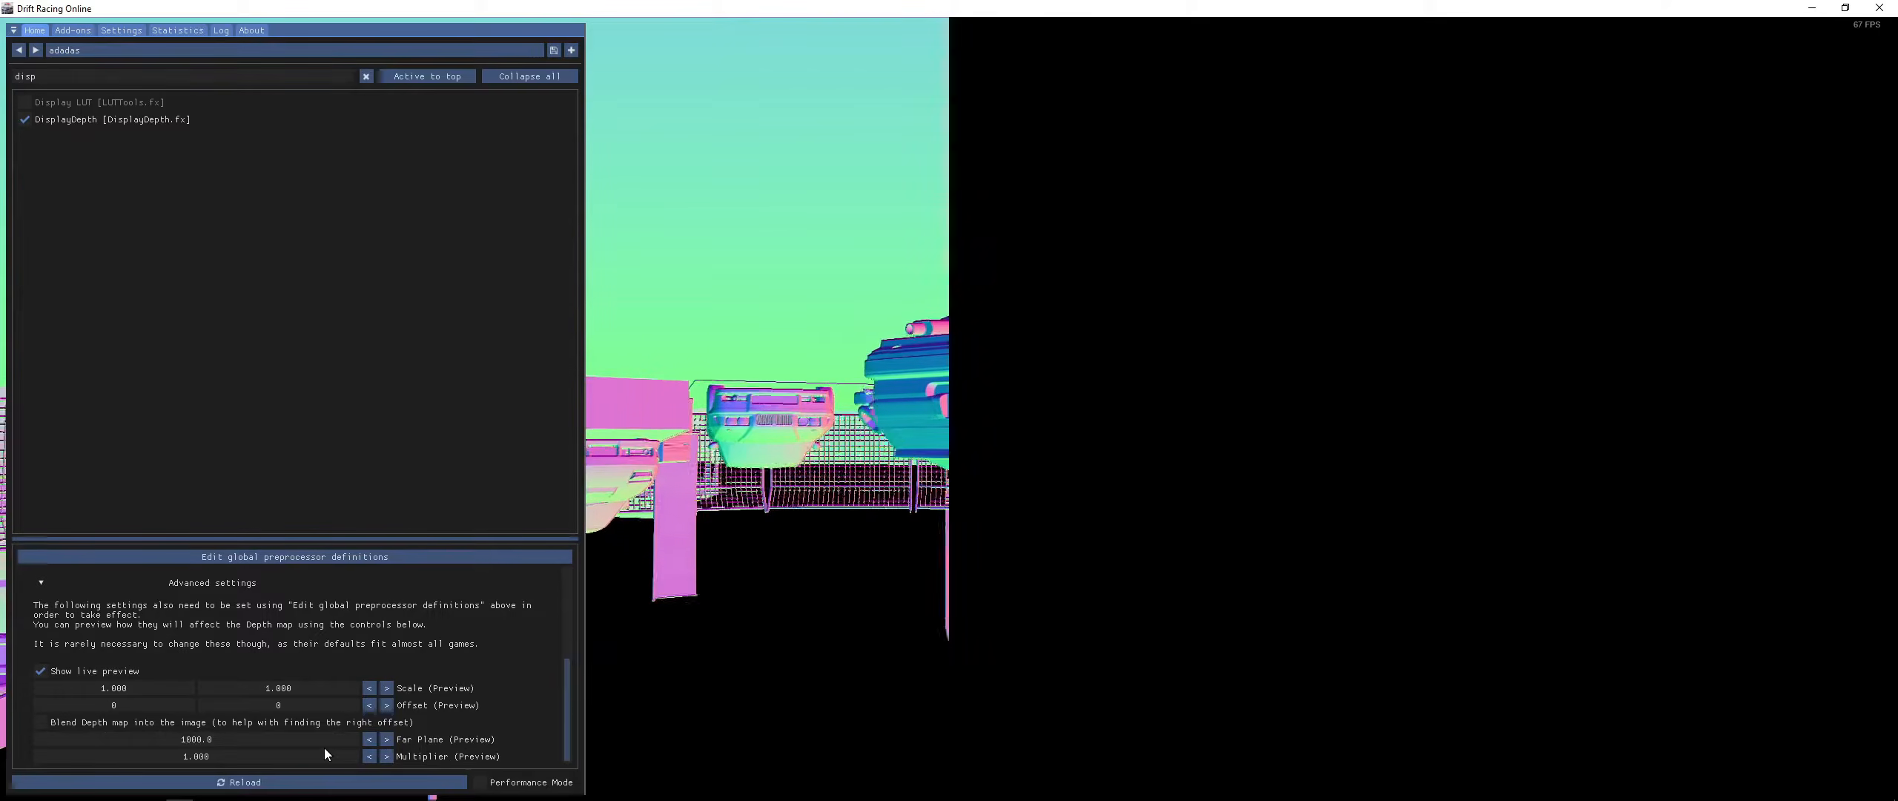
drag(337, 690, 359, 656)
right_click(337, 684)
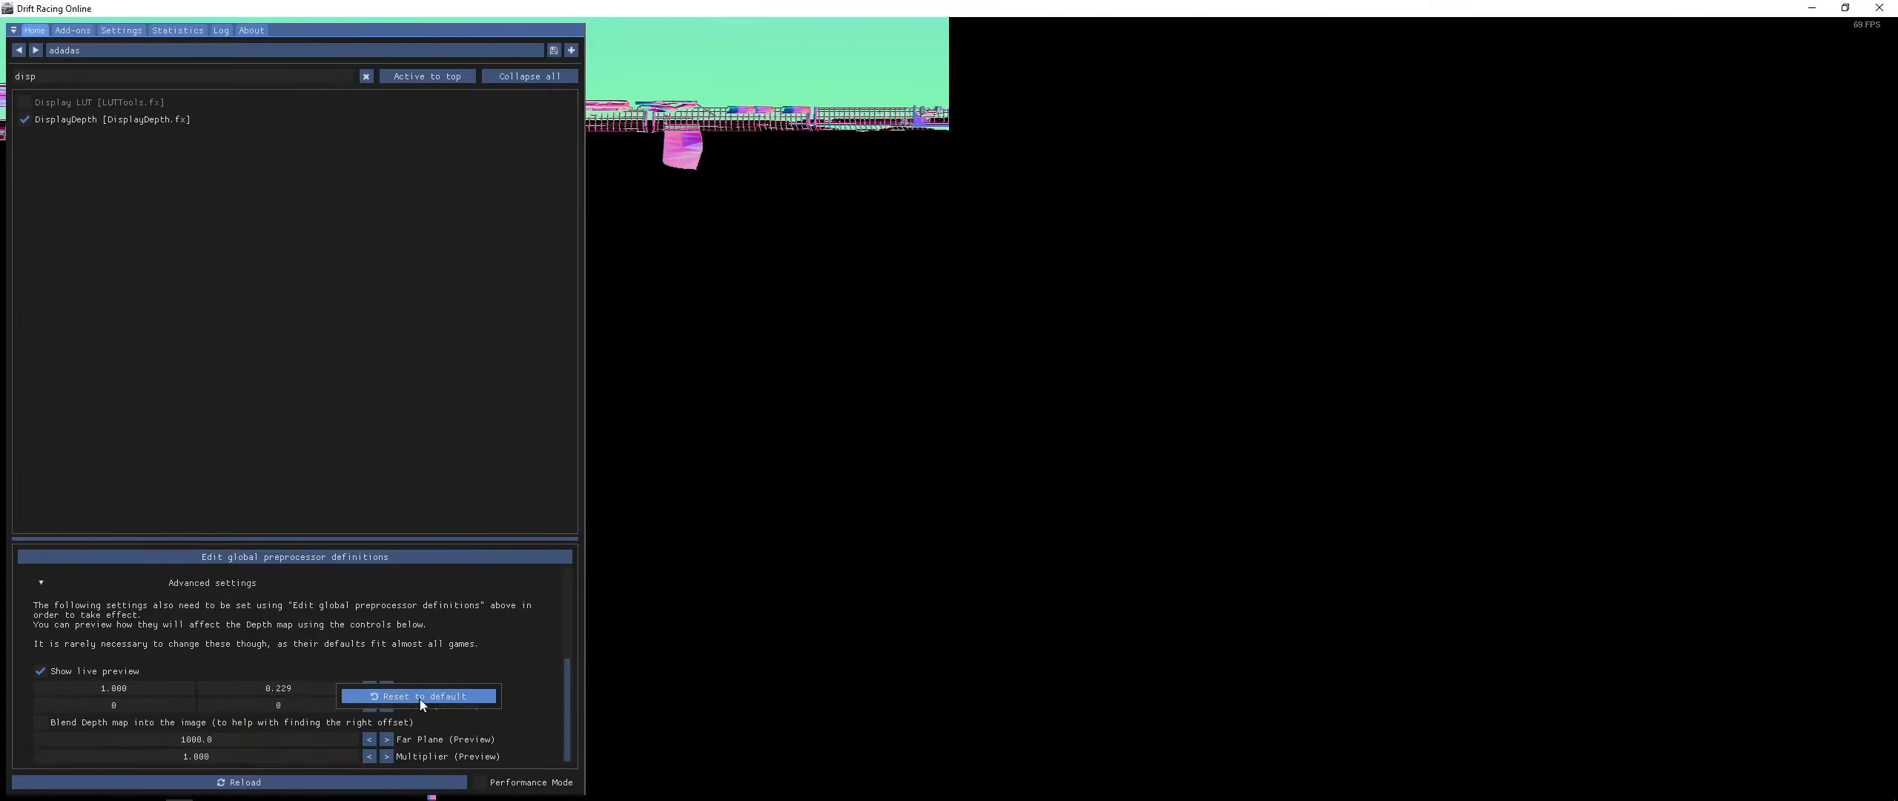
click(421, 697)
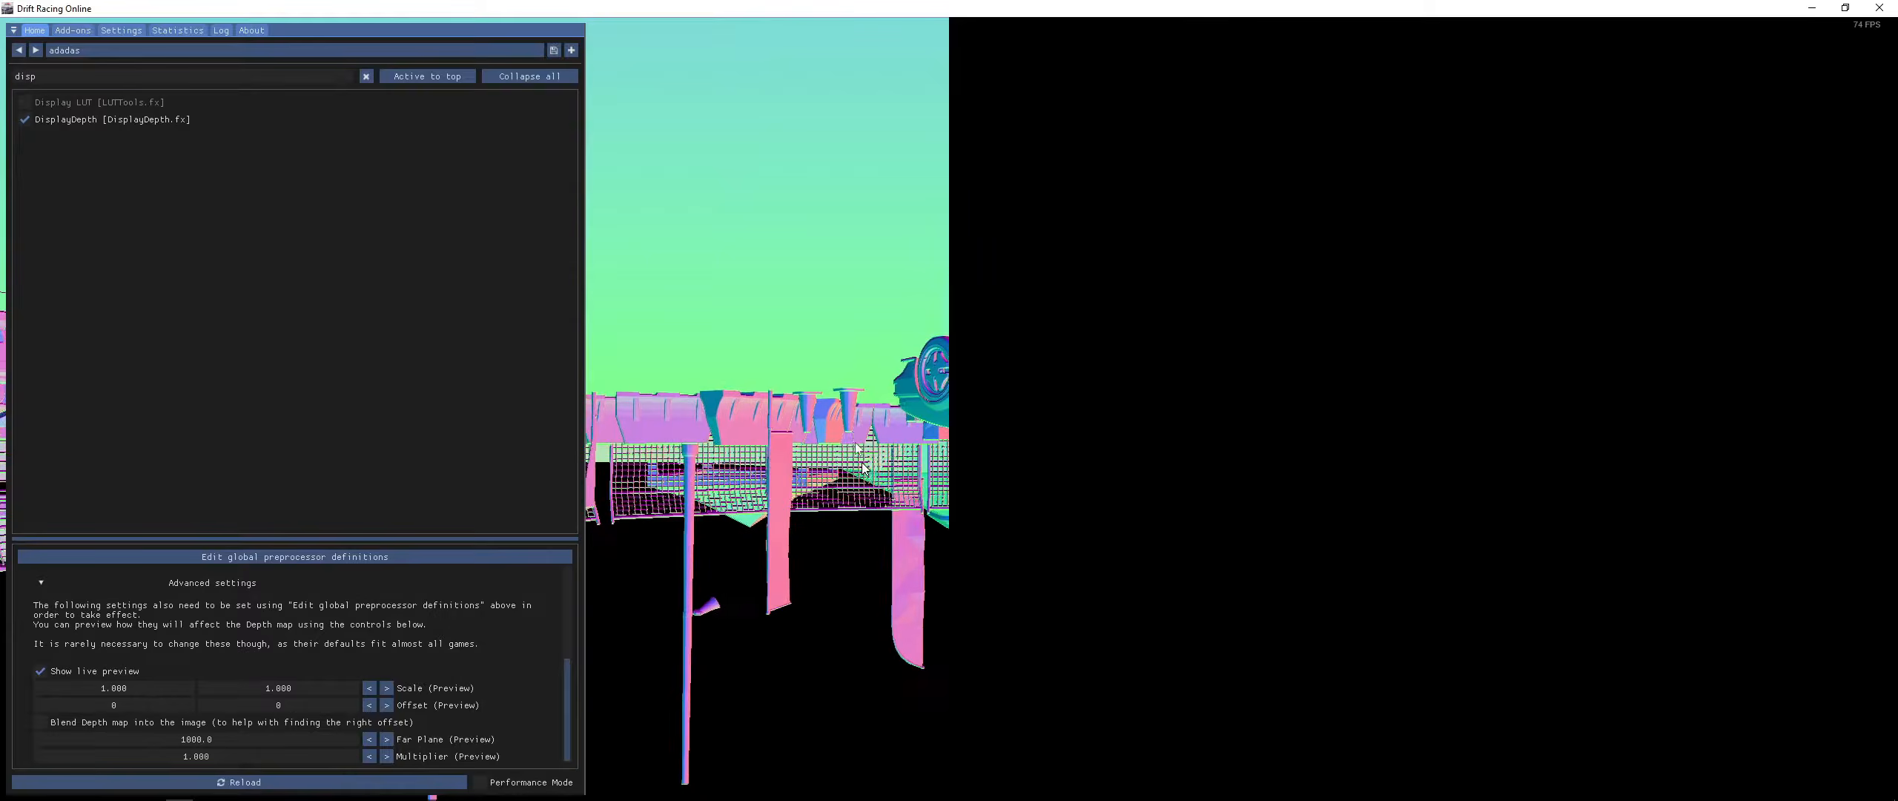
- Test the Generic Depth add-on's detected depth buffers and copy-before-clear option, keeping the 2560x1080 buffer selected
mouse_move(156, 117)
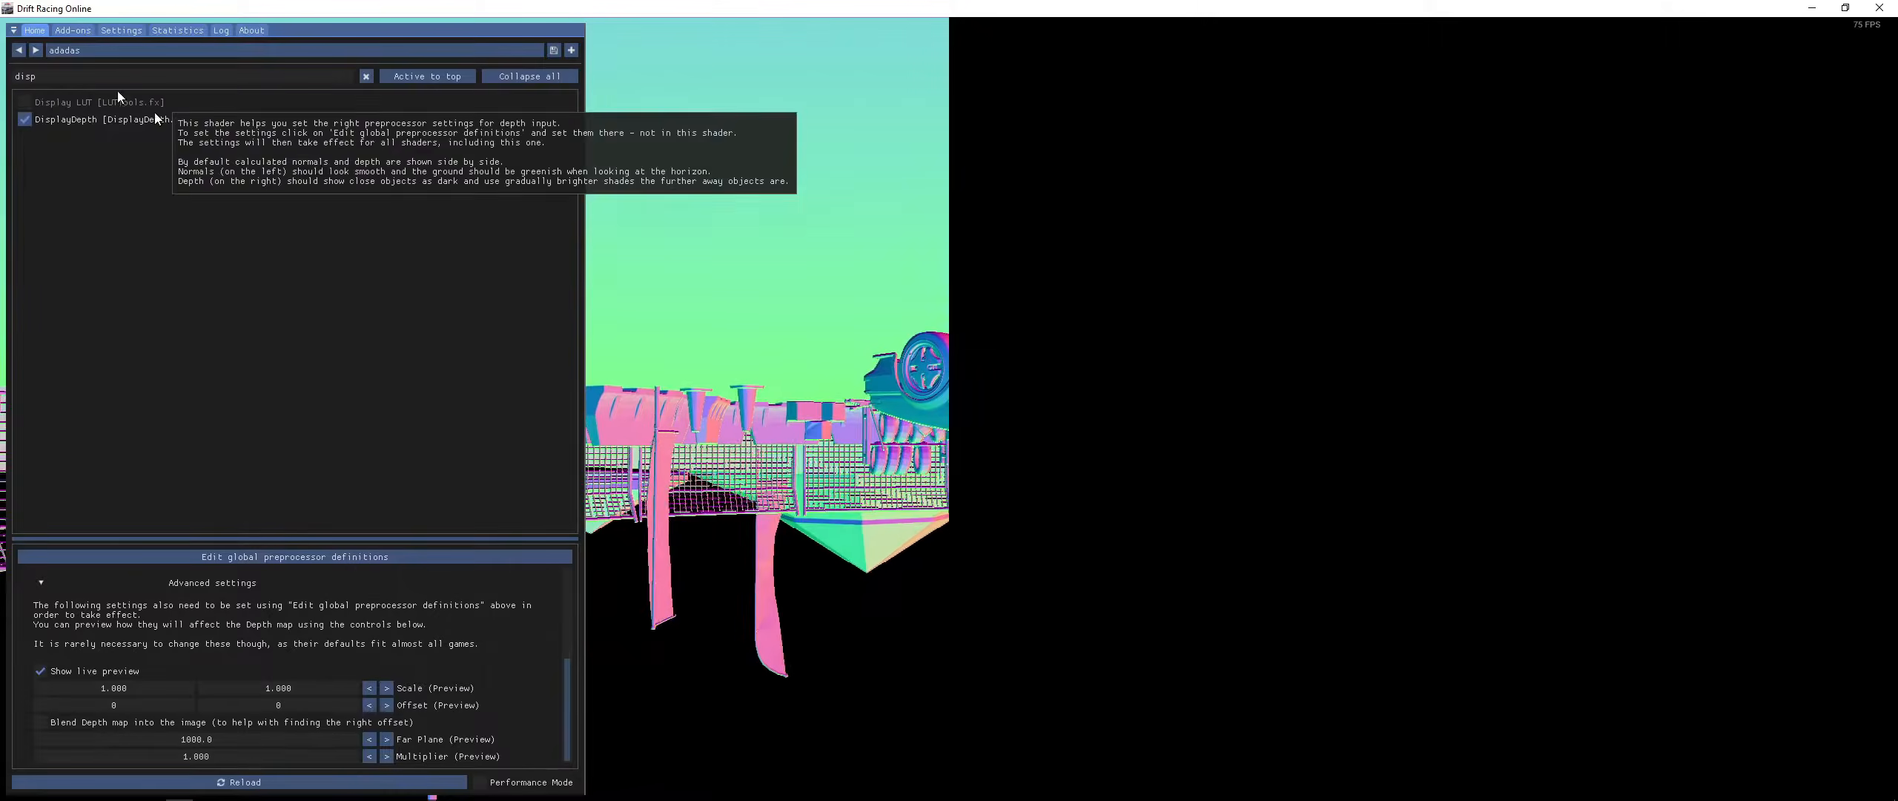
click(72, 30)
click(23, 276)
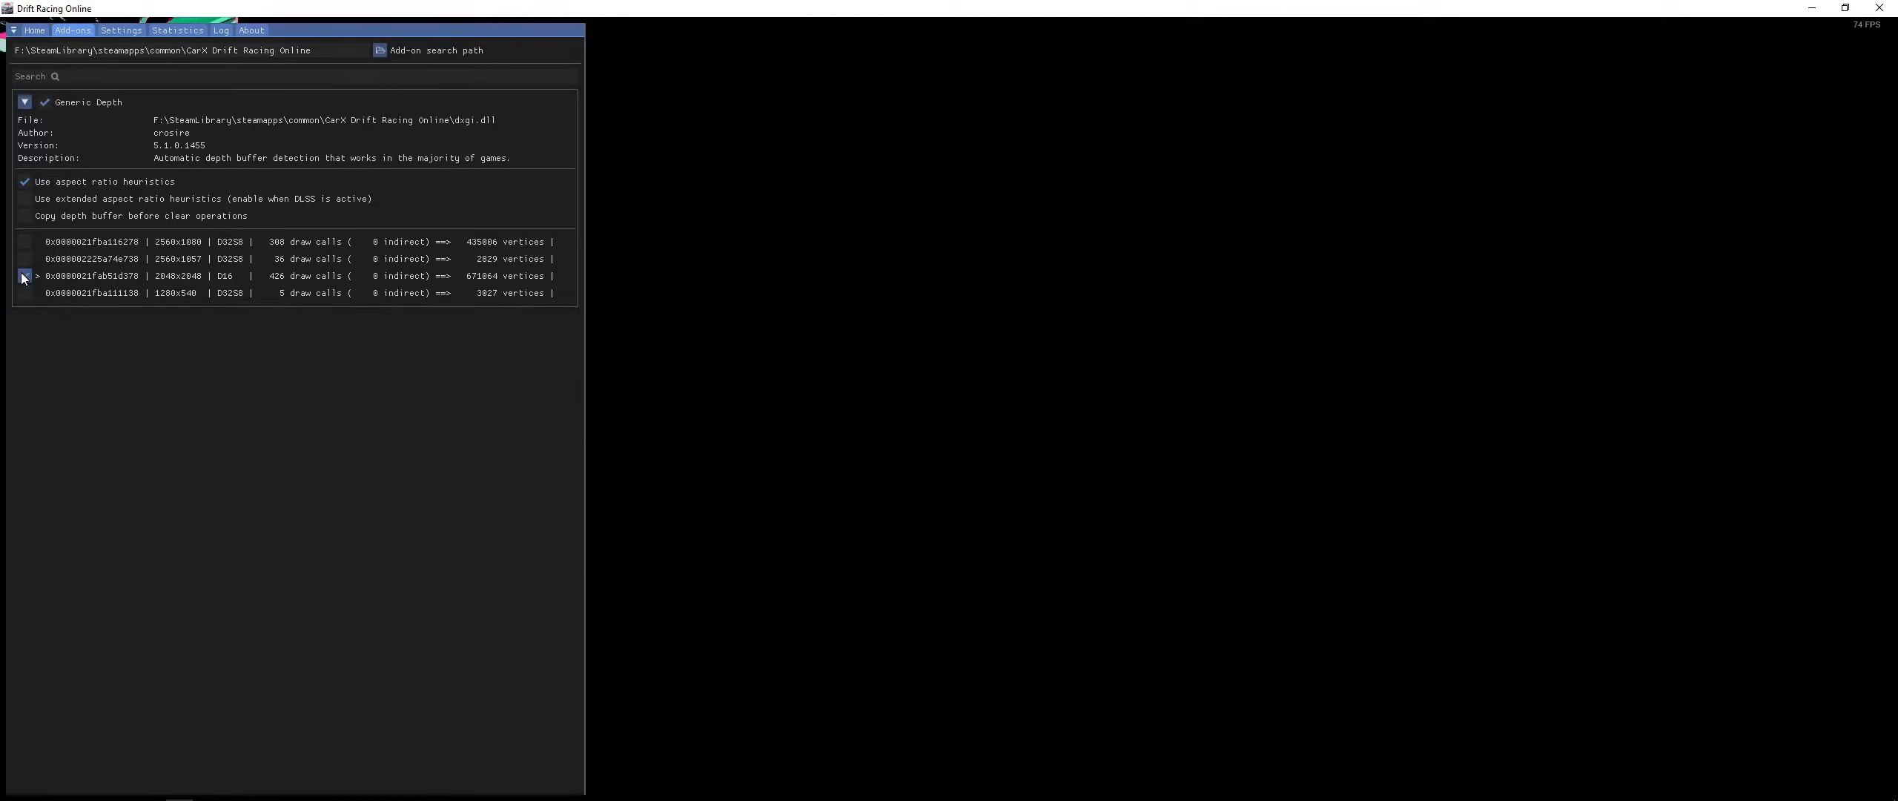
click(26, 294)
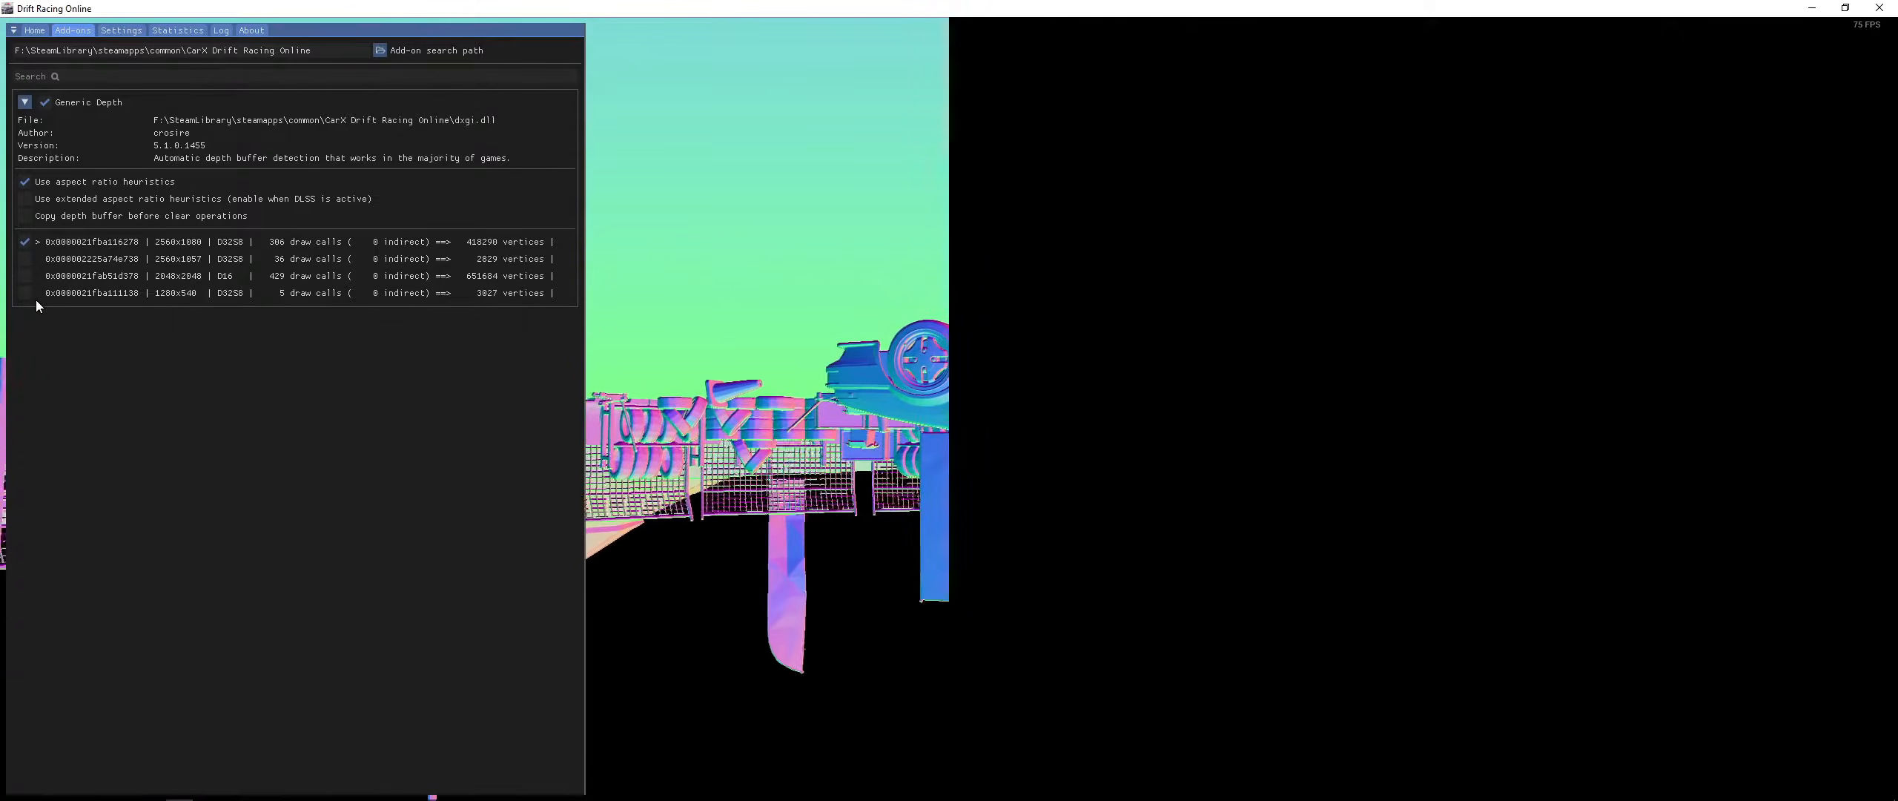
click(26, 216)
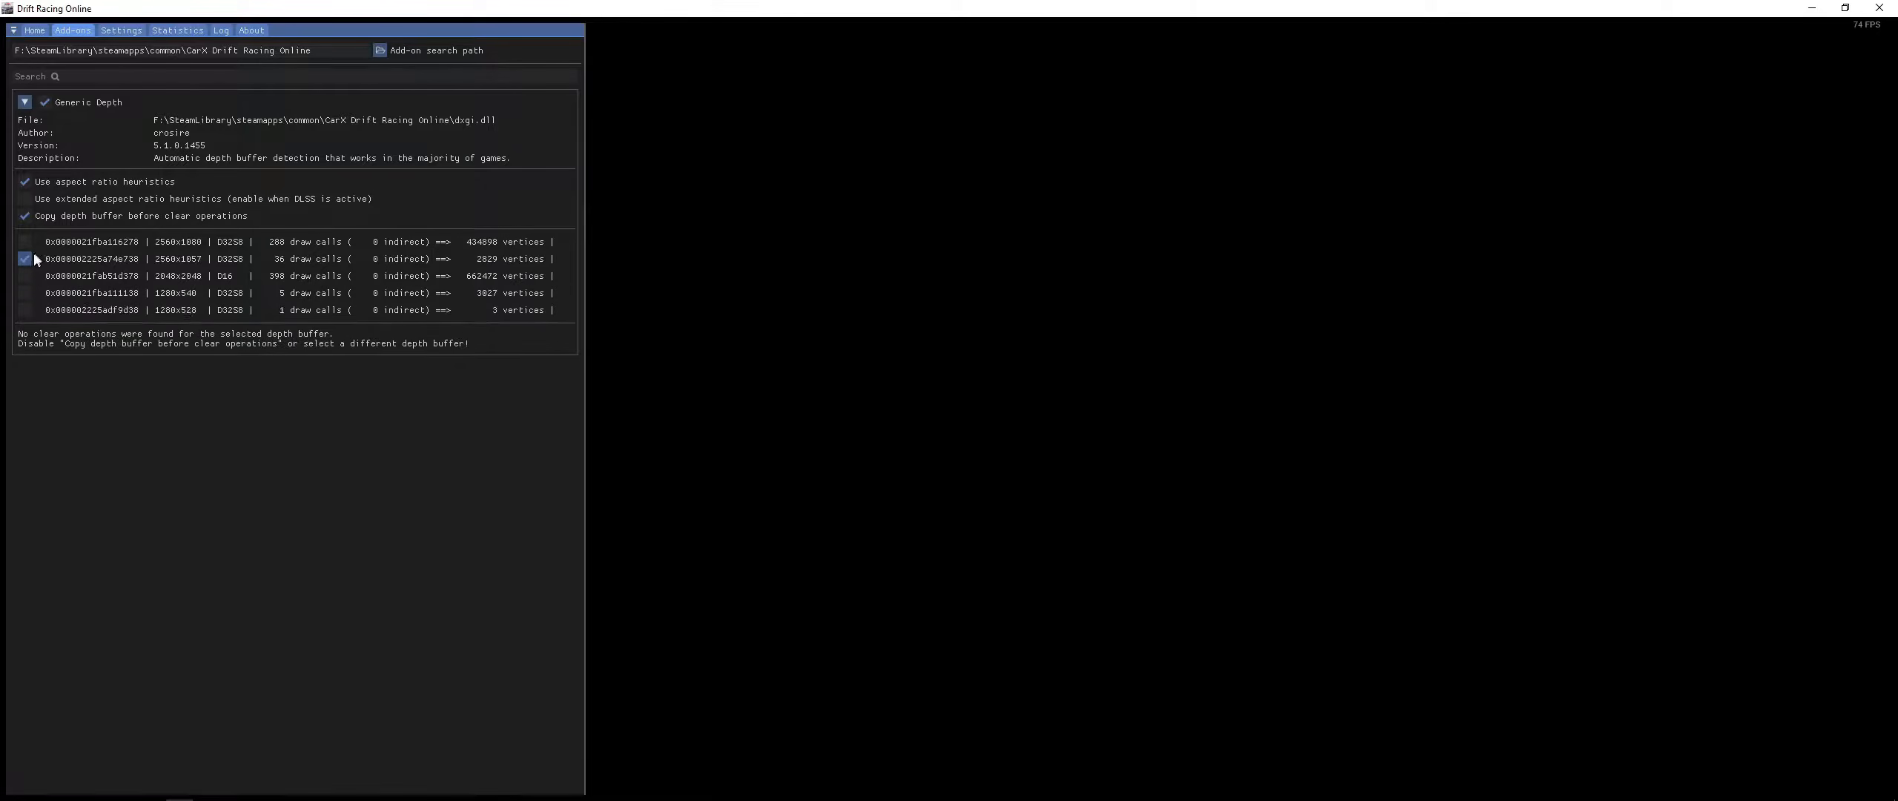
click(28, 254)
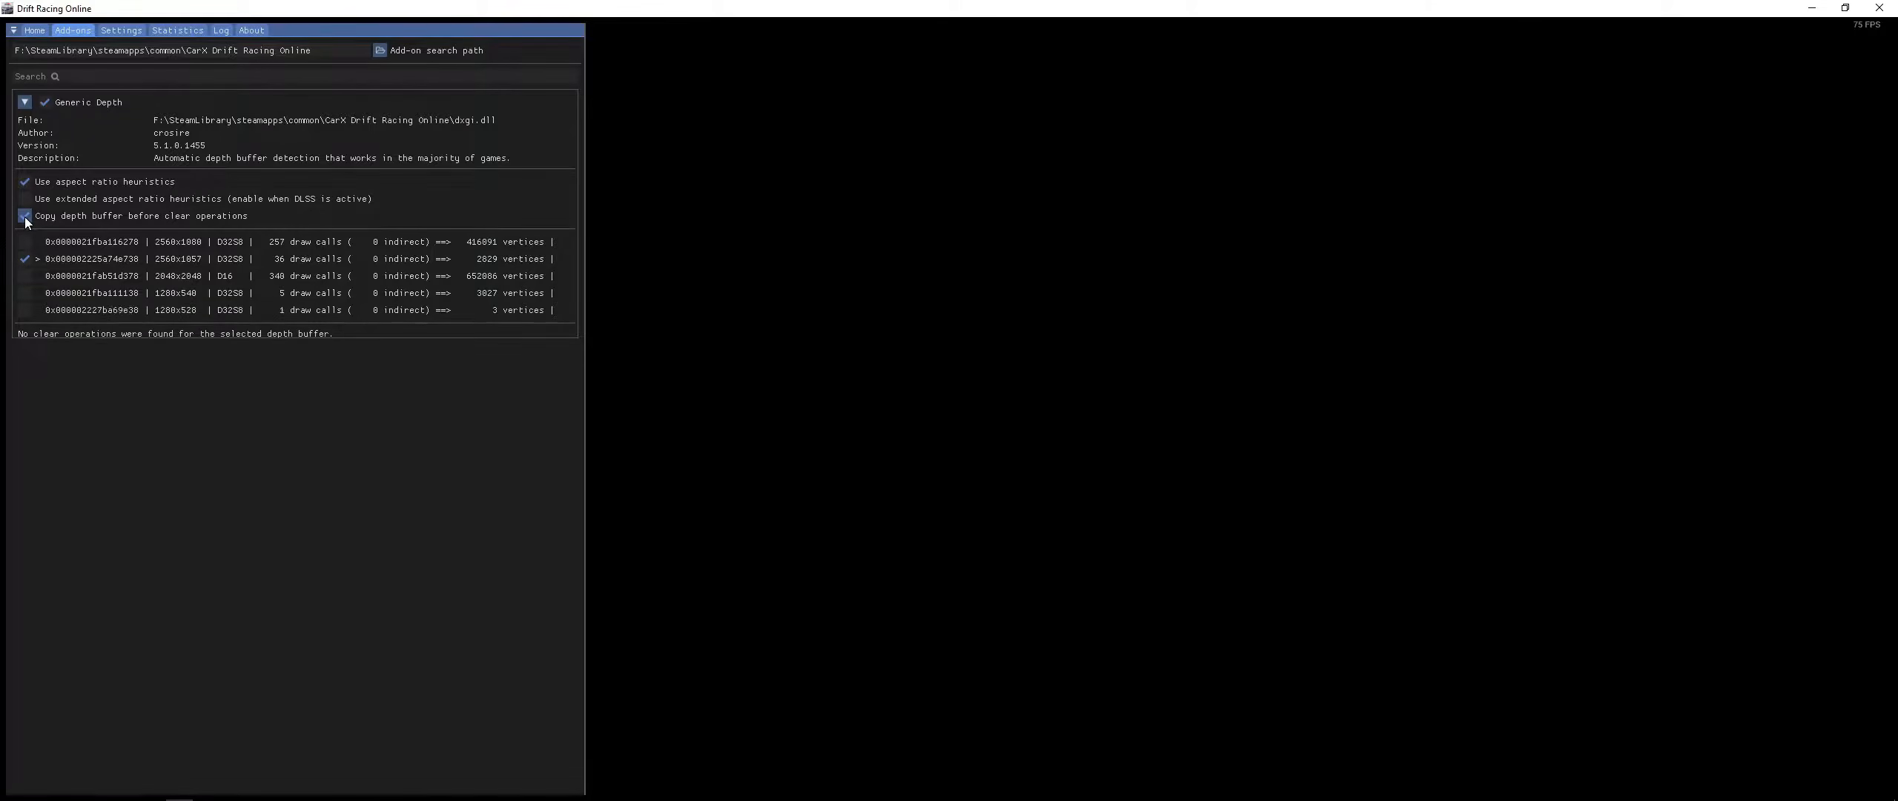
click(26, 242)
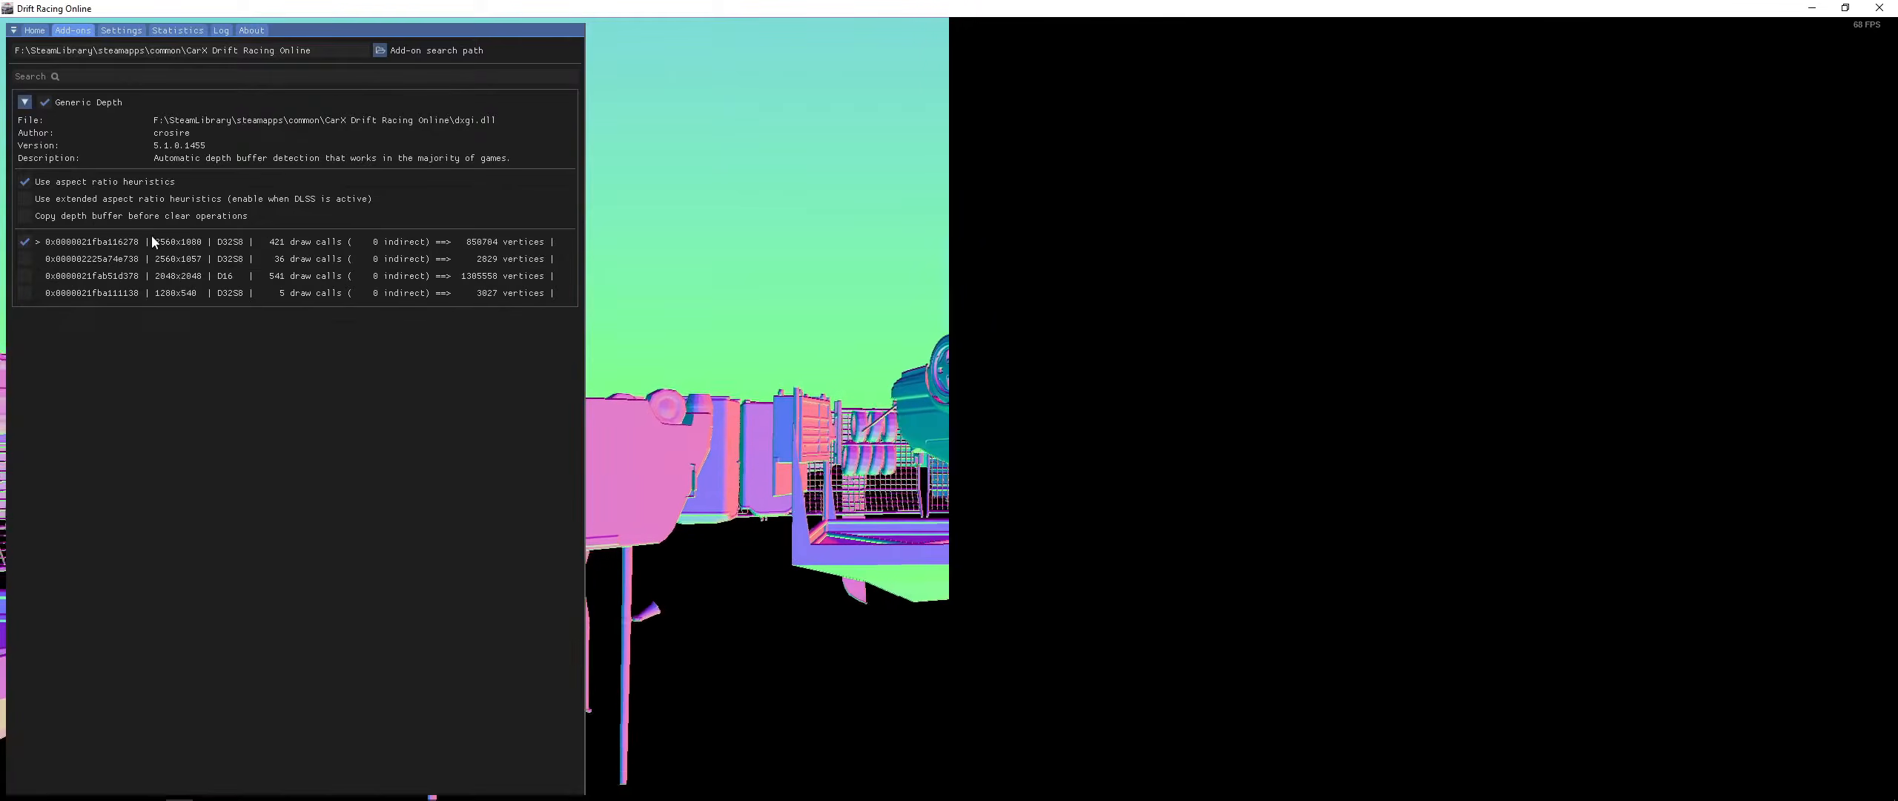
click(26, 293)
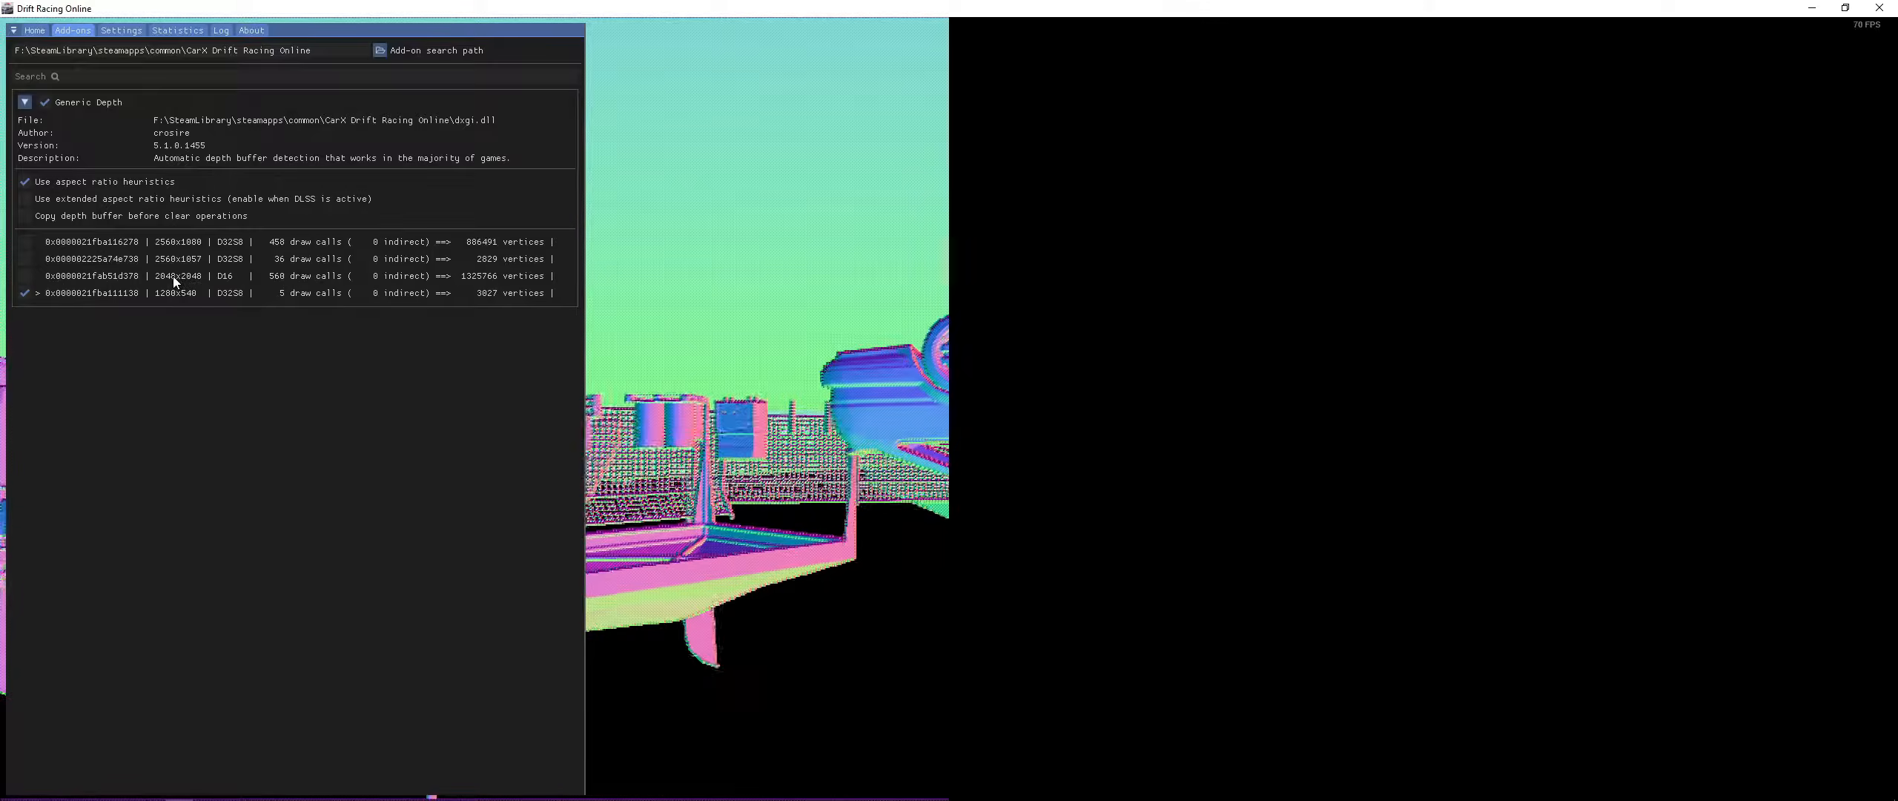
click(196, 277)
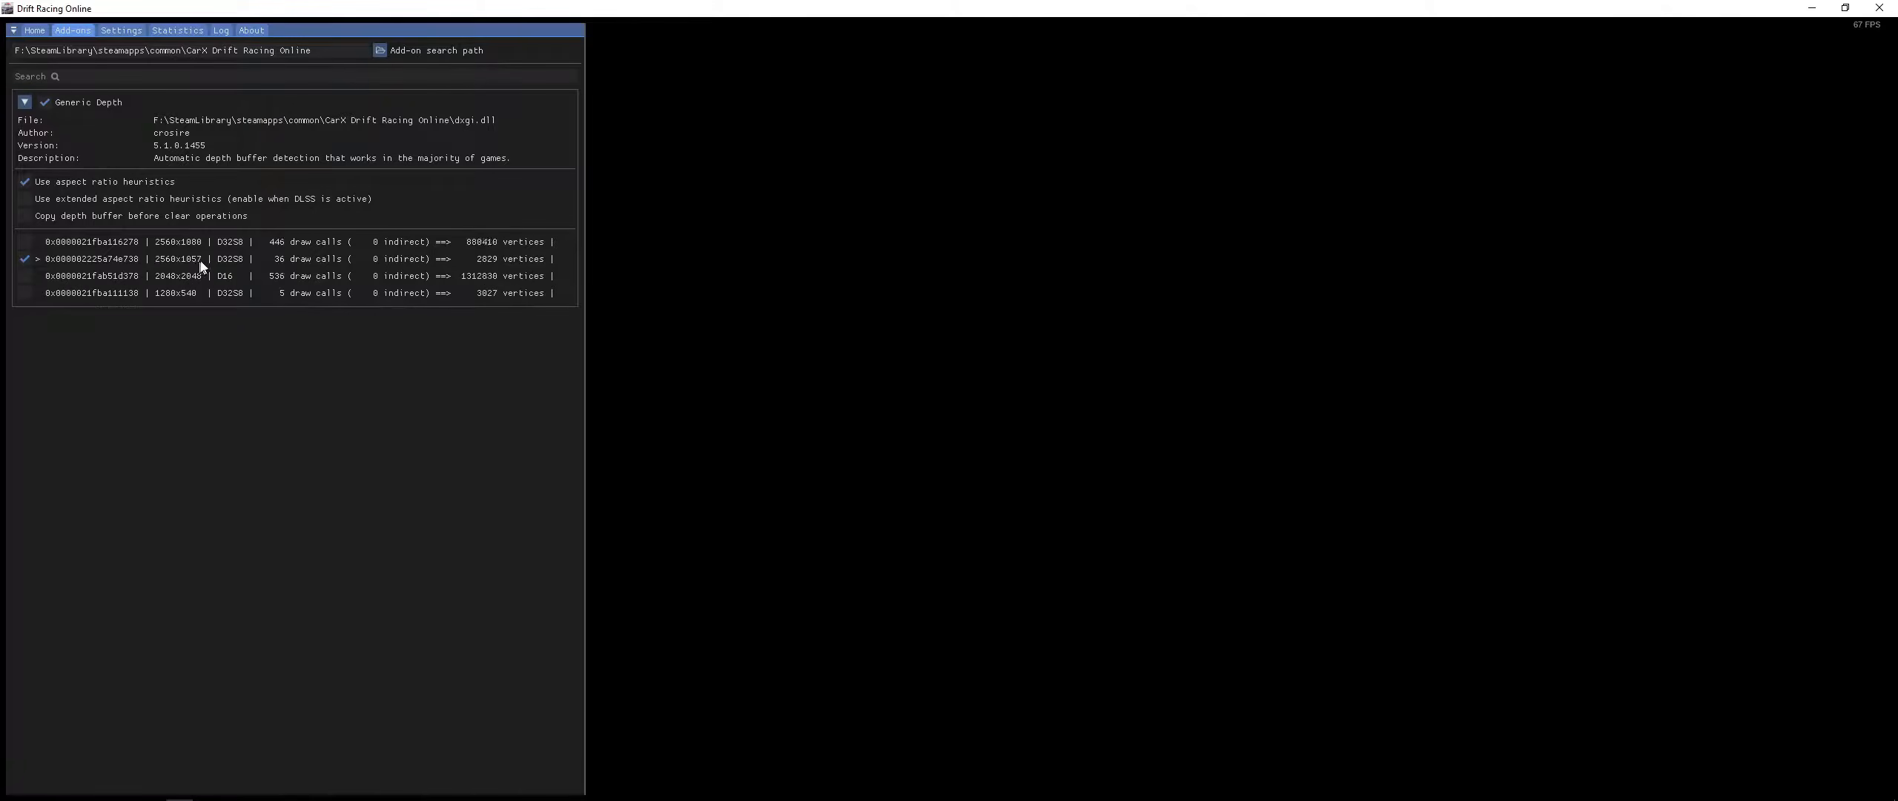
click(29, 242)
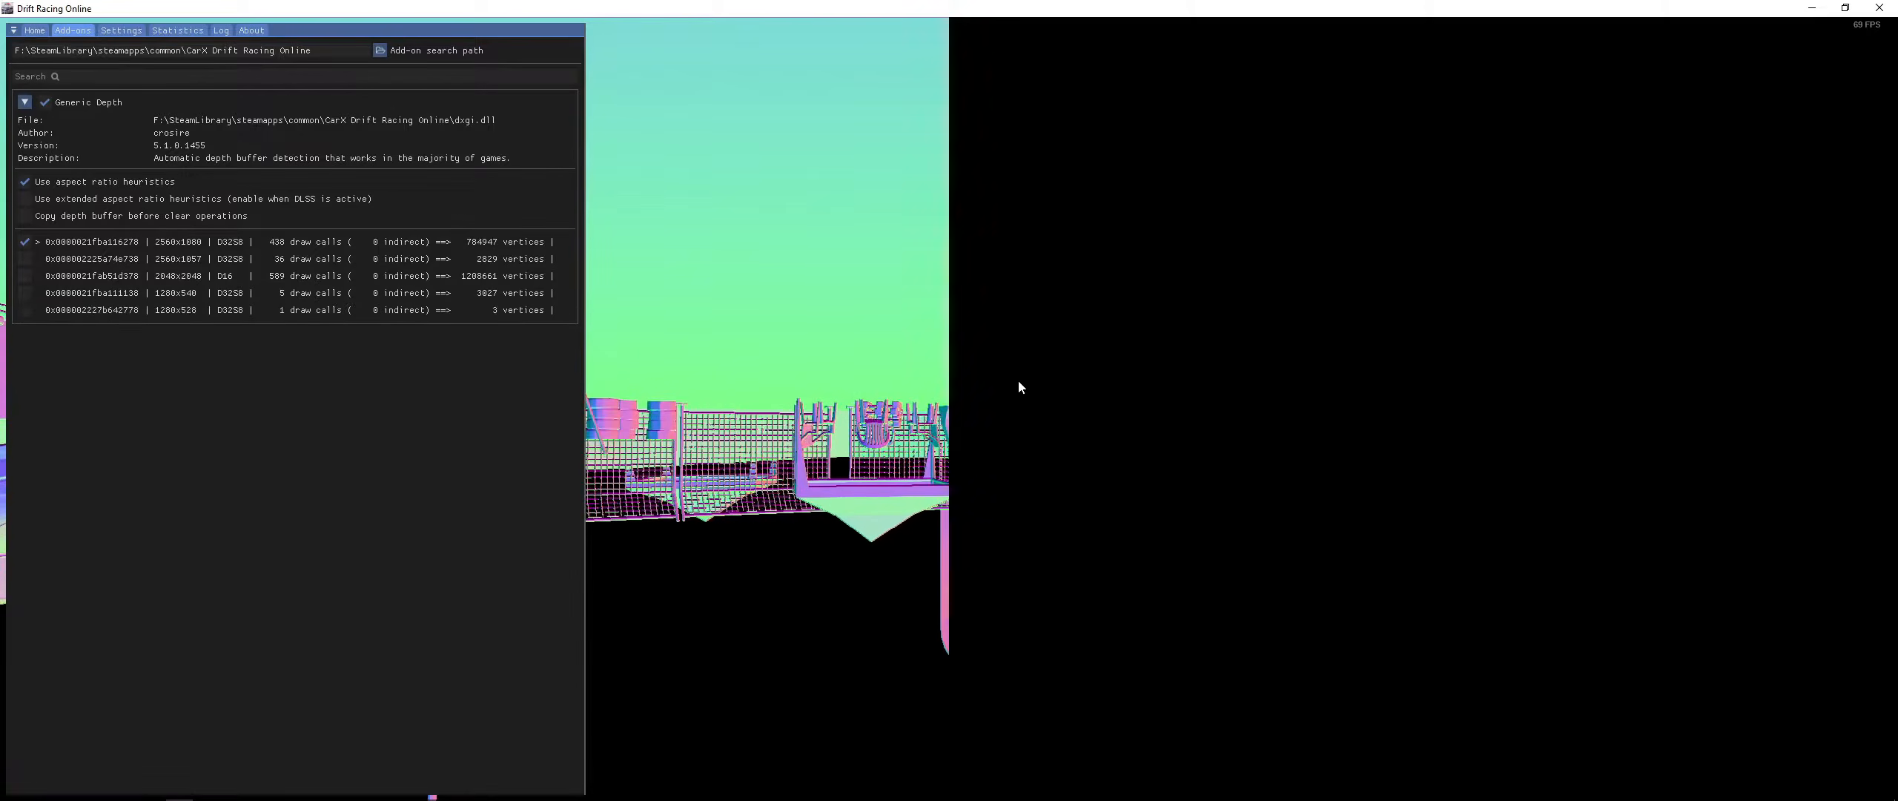
- Return to the Home tab and open the global preprocessor definitions list for the depth settings
click(32, 31)
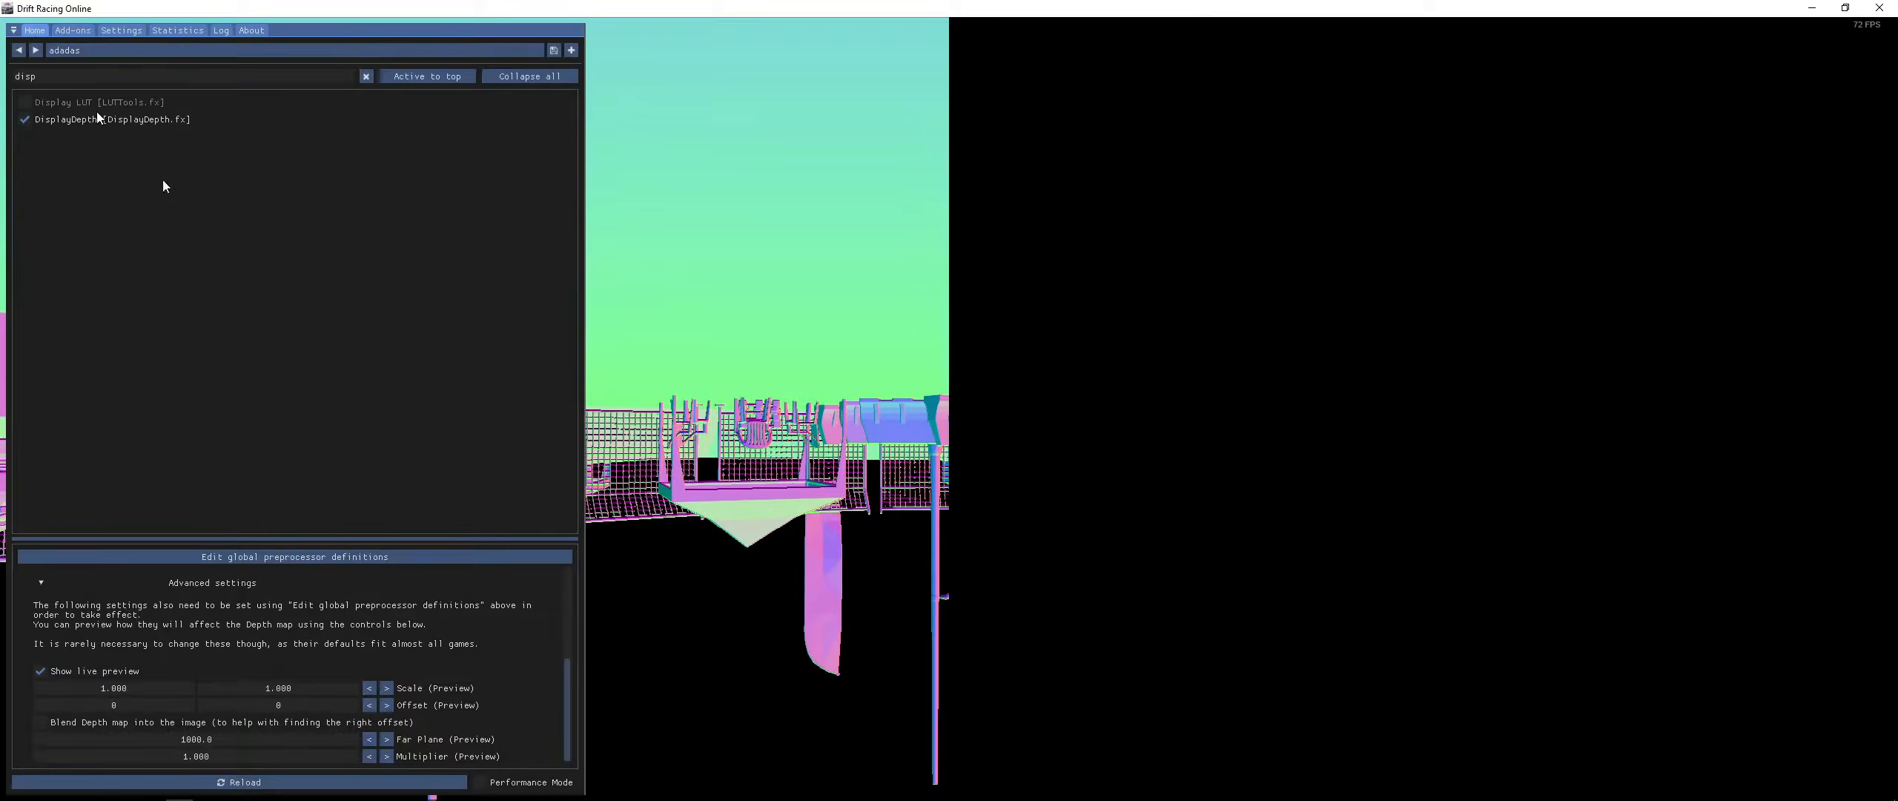
drag(373, 537, 384, 428)
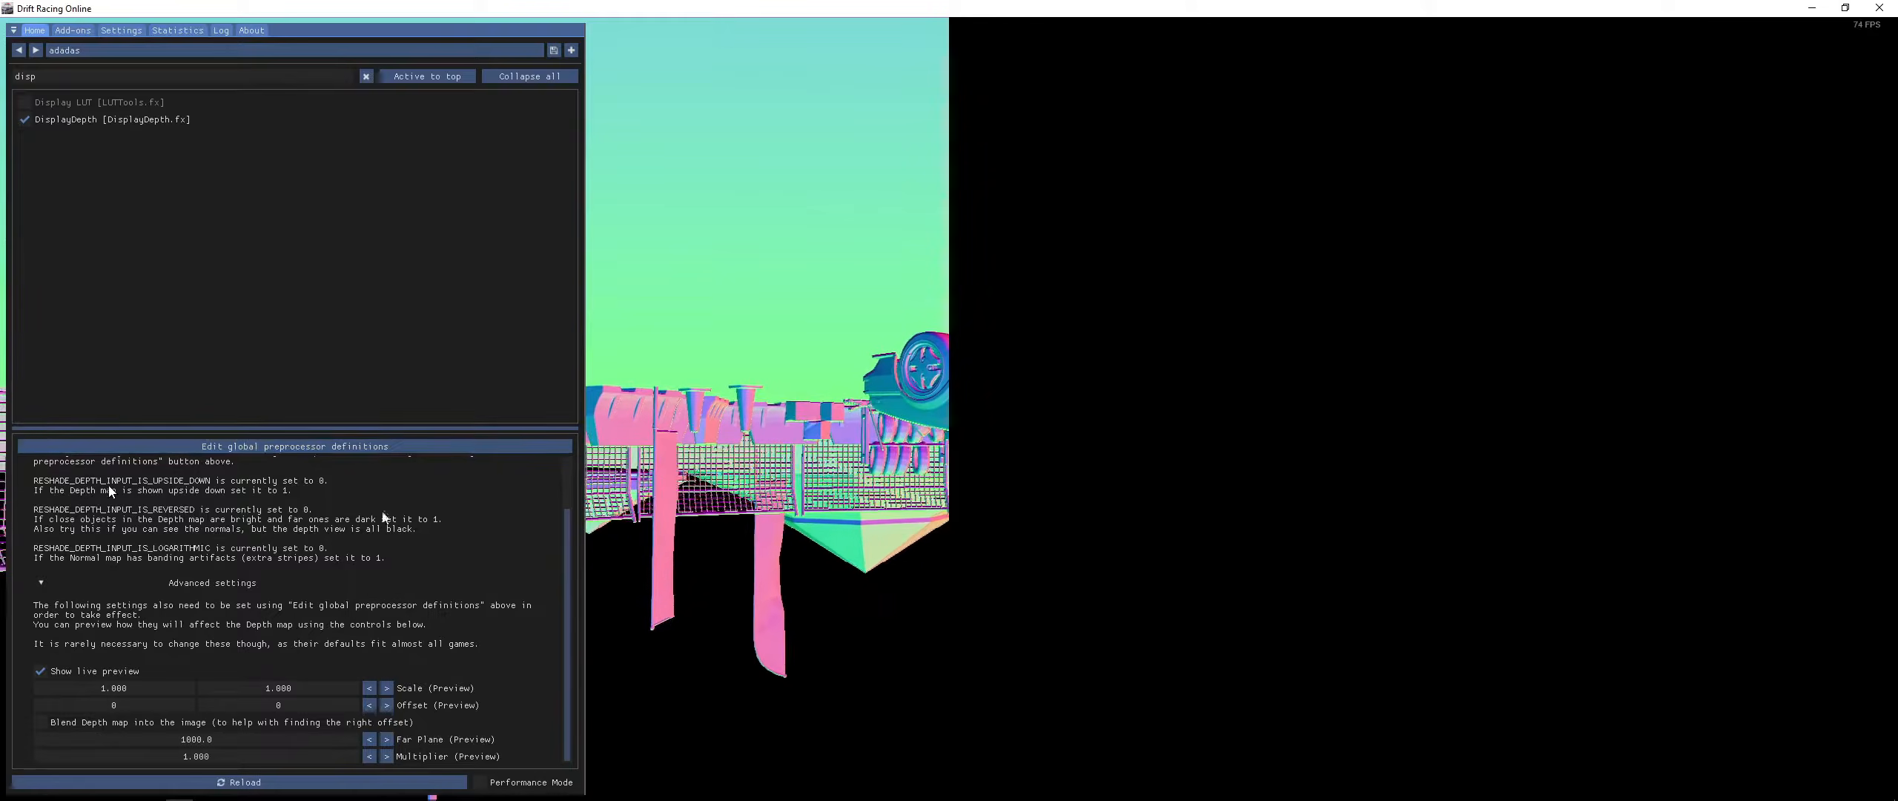
click(290, 445)
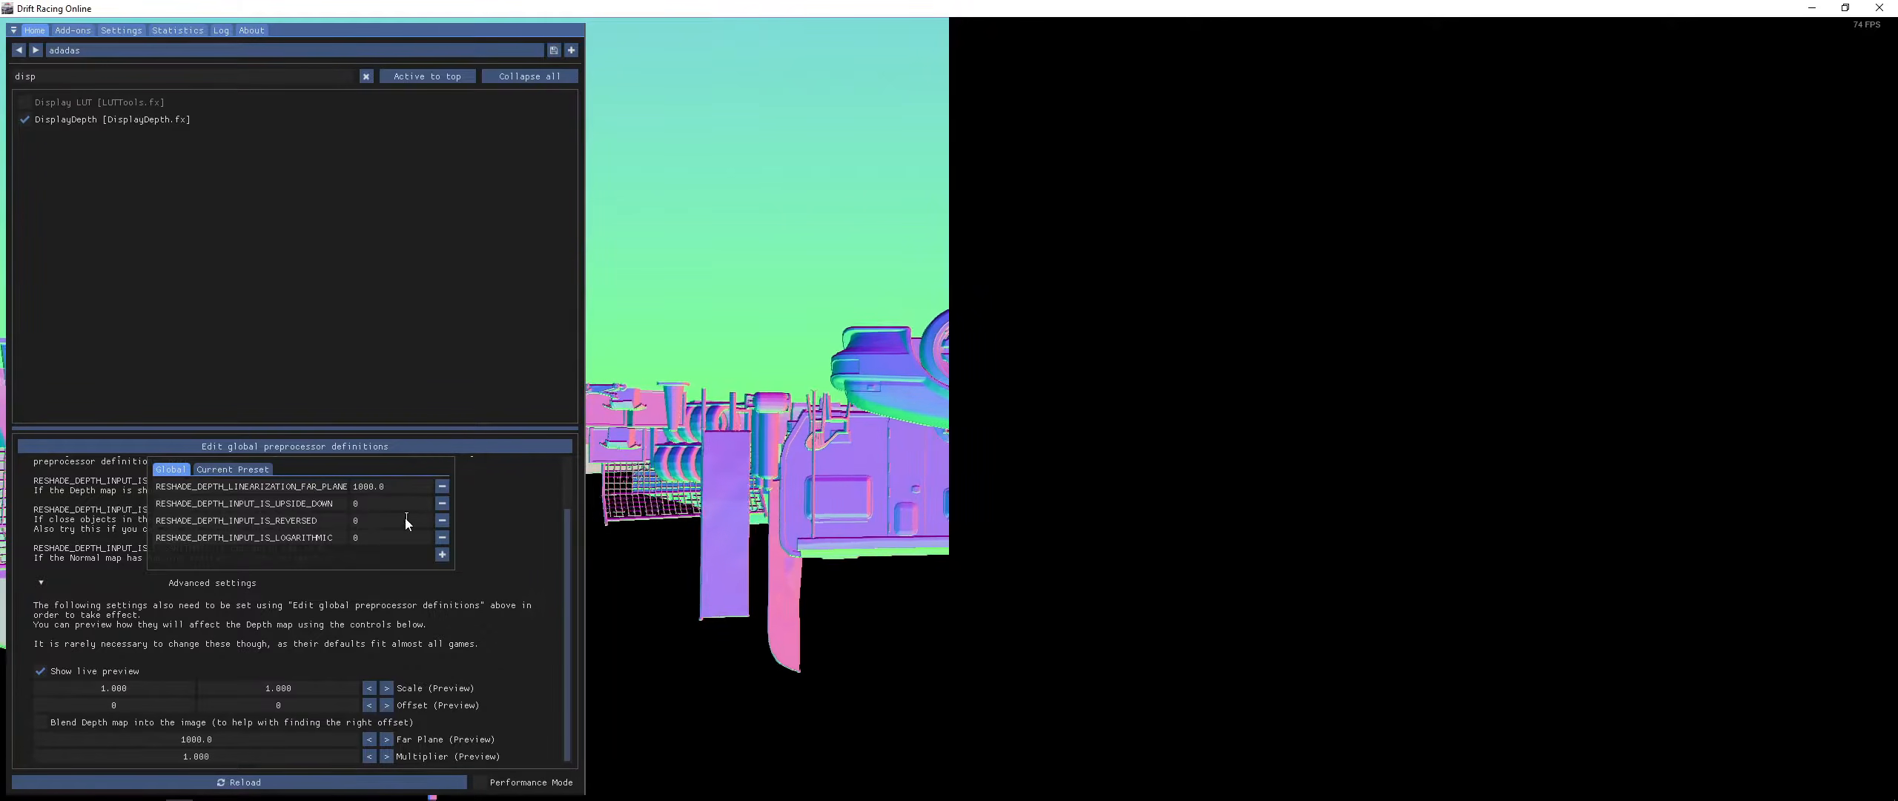
key(alt+Tab)
key(Escape)
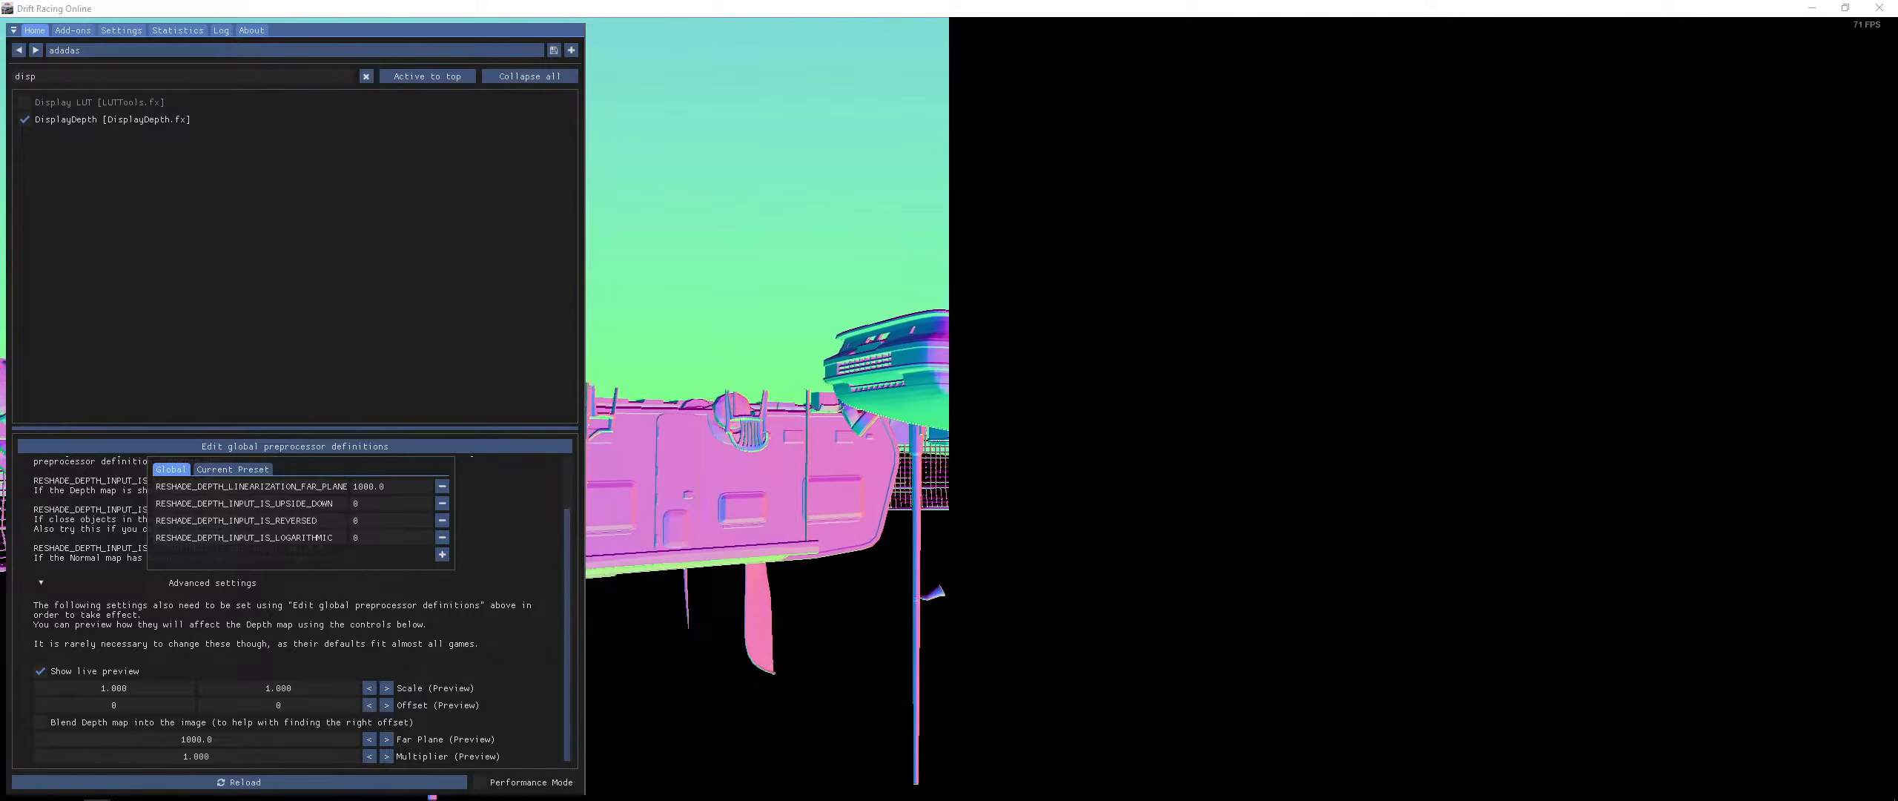
- Switch to File Explorer in the game folder and examine the ReShade files installed there
key(alt+Tab)
drag(1161, 144, 1311, 119)
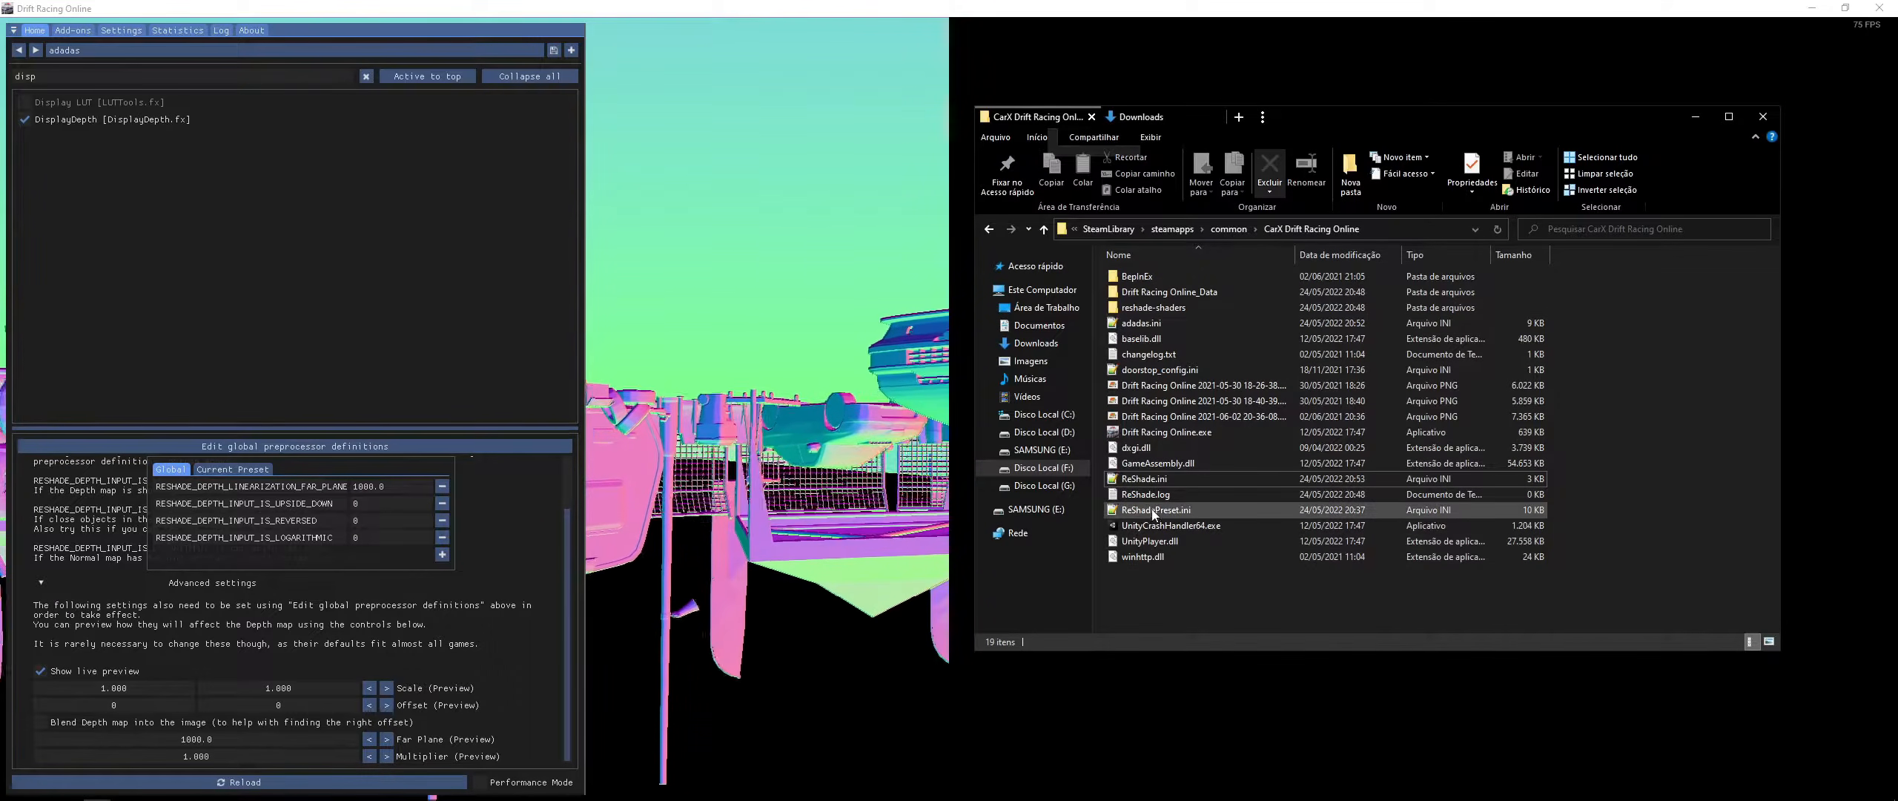
click(1144, 479)
ctrl+click(1155, 510)
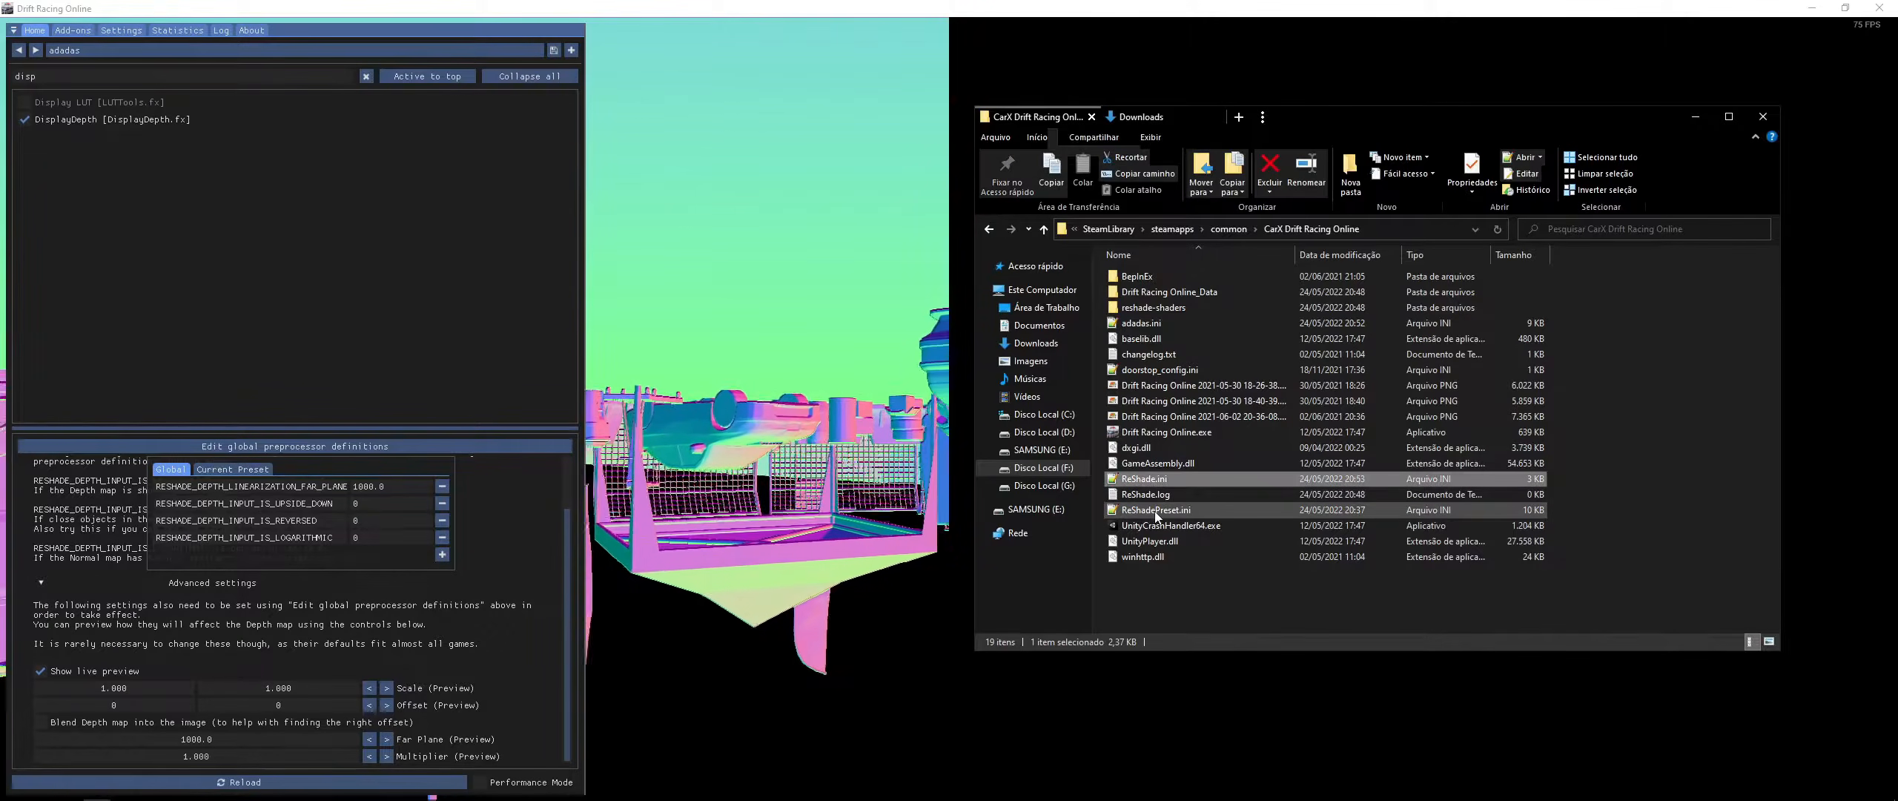
ctrl+click(1142, 323)
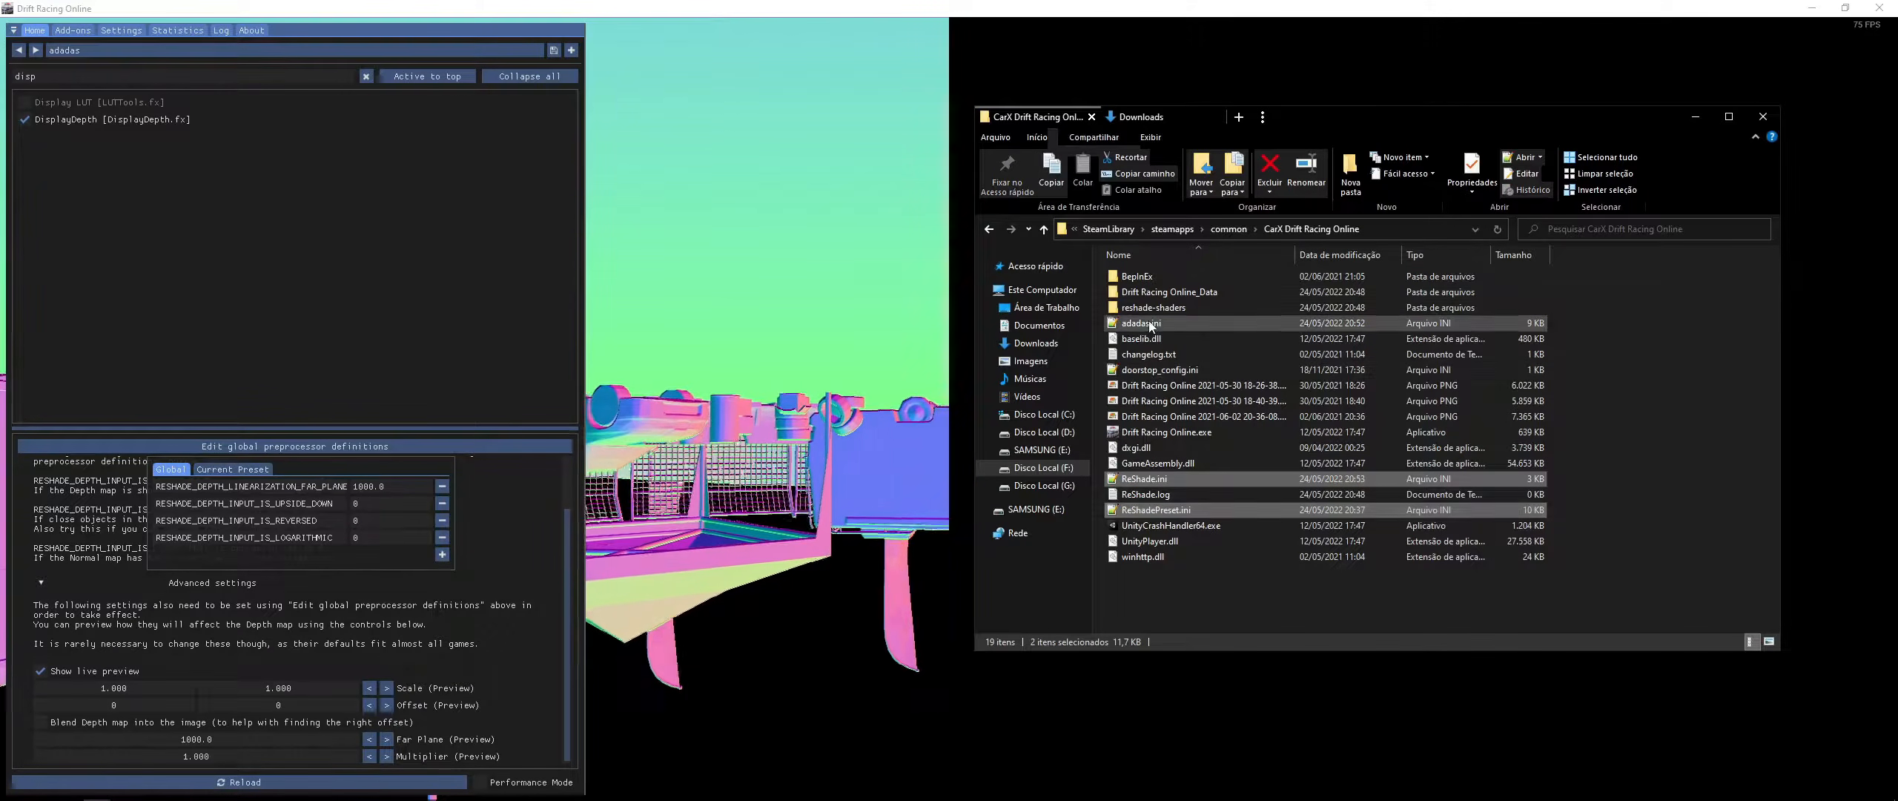
ctrl+click(1136, 448)
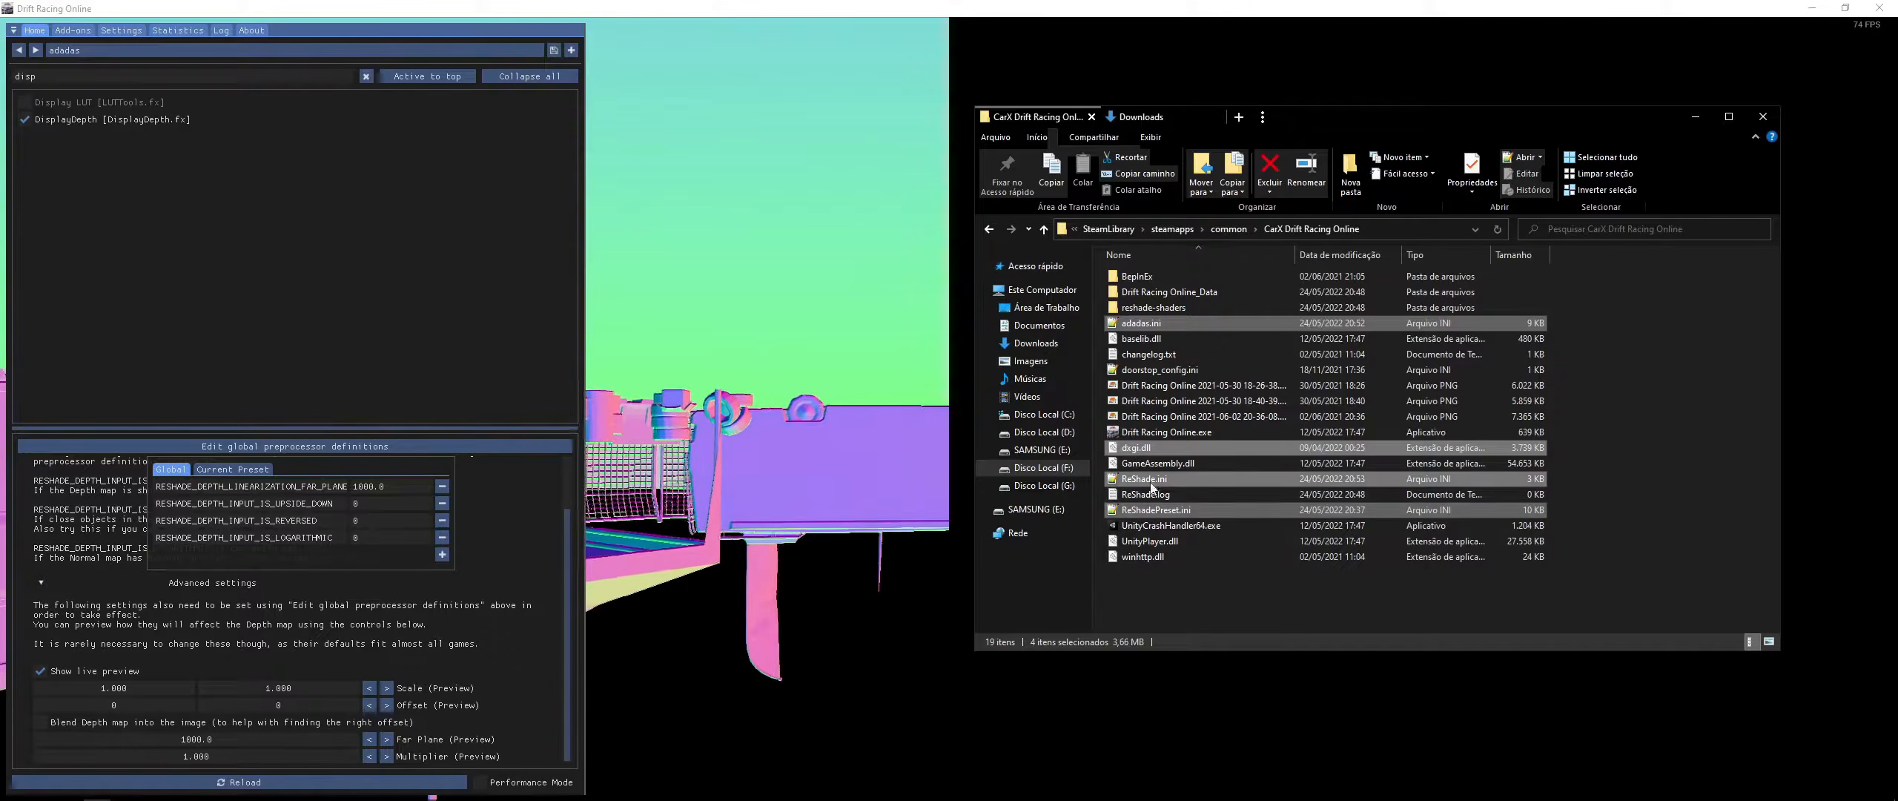
click(1154, 513)
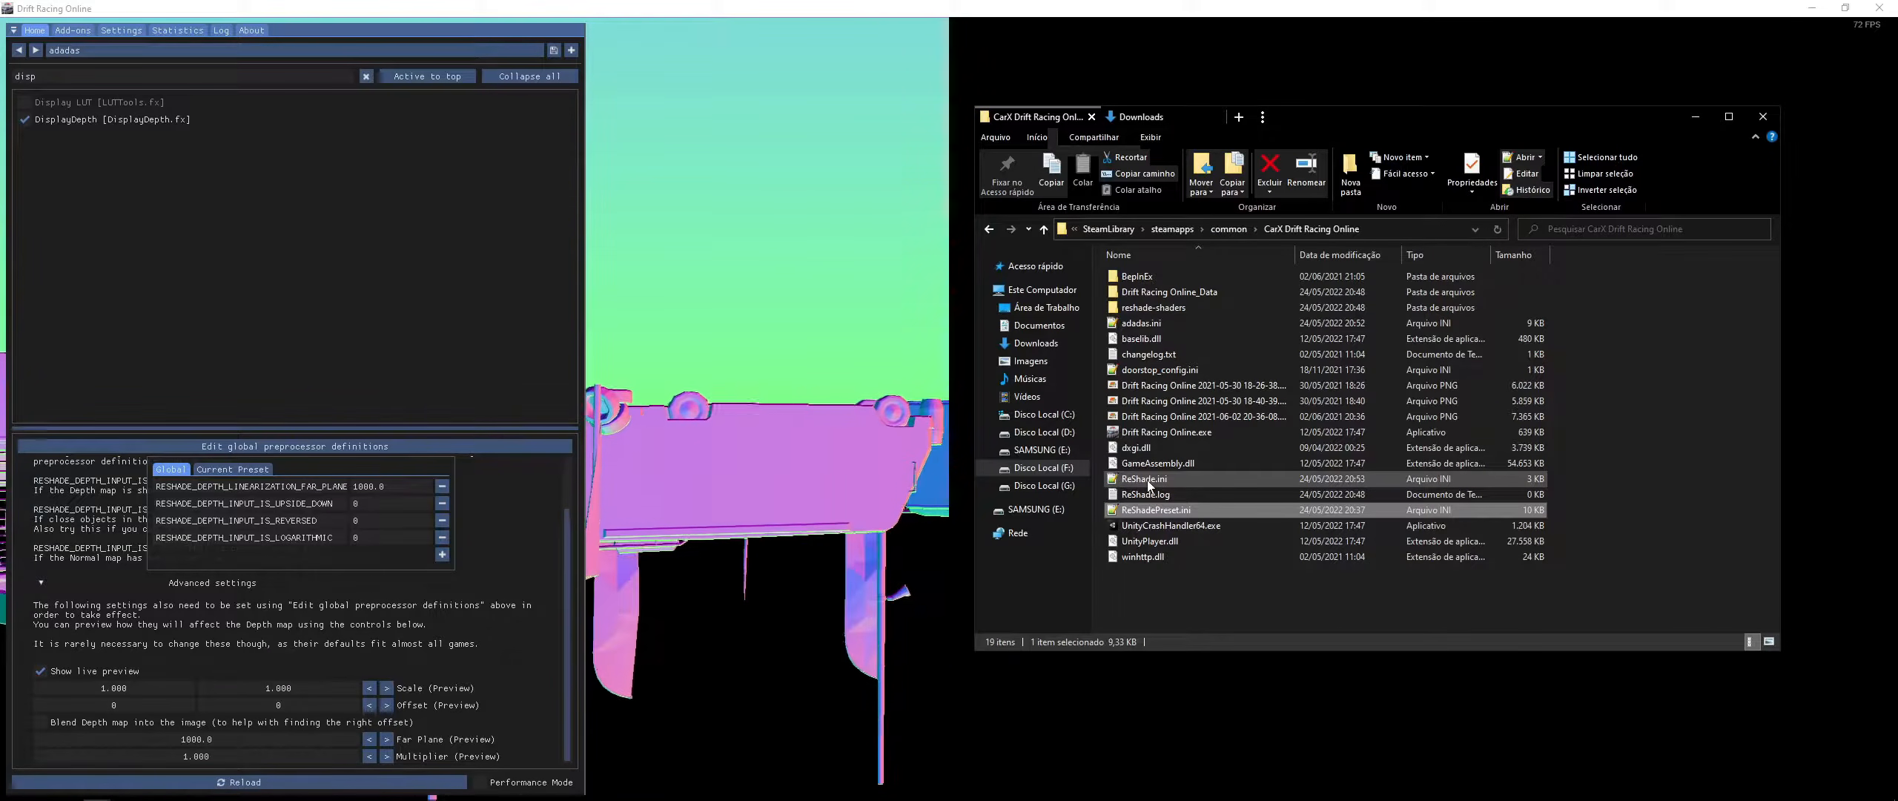
- Browse into reshade-shaders\Shaders and open ReShade.fxh with Notepad++
double_click(1140, 307)
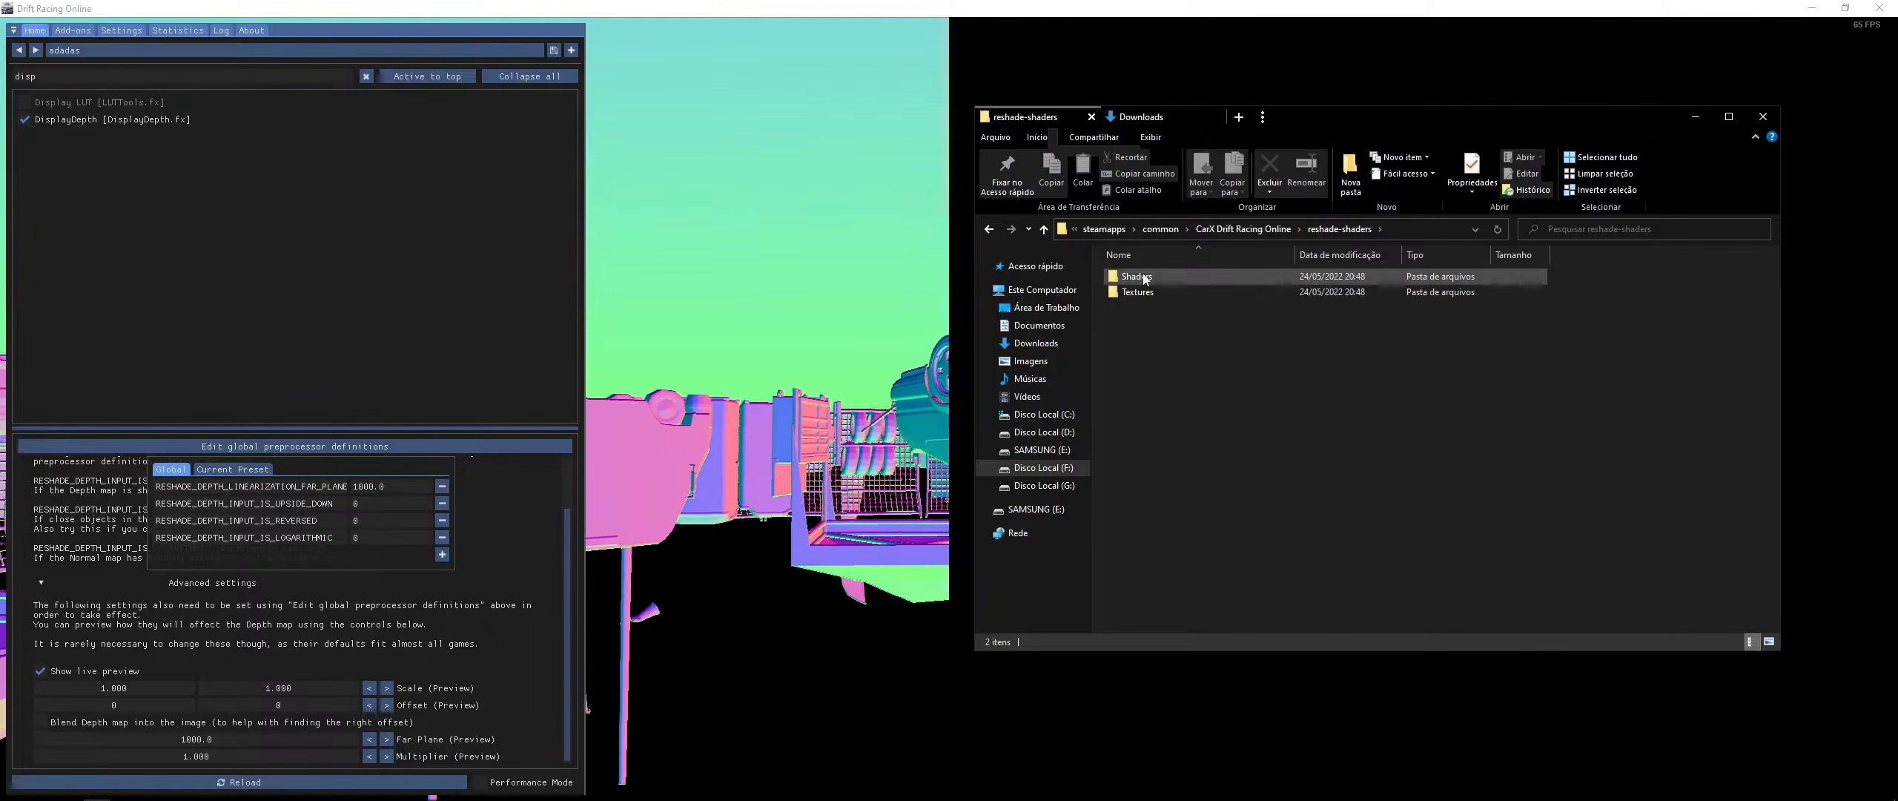
double_click(1142, 279)
click(1207, 412)
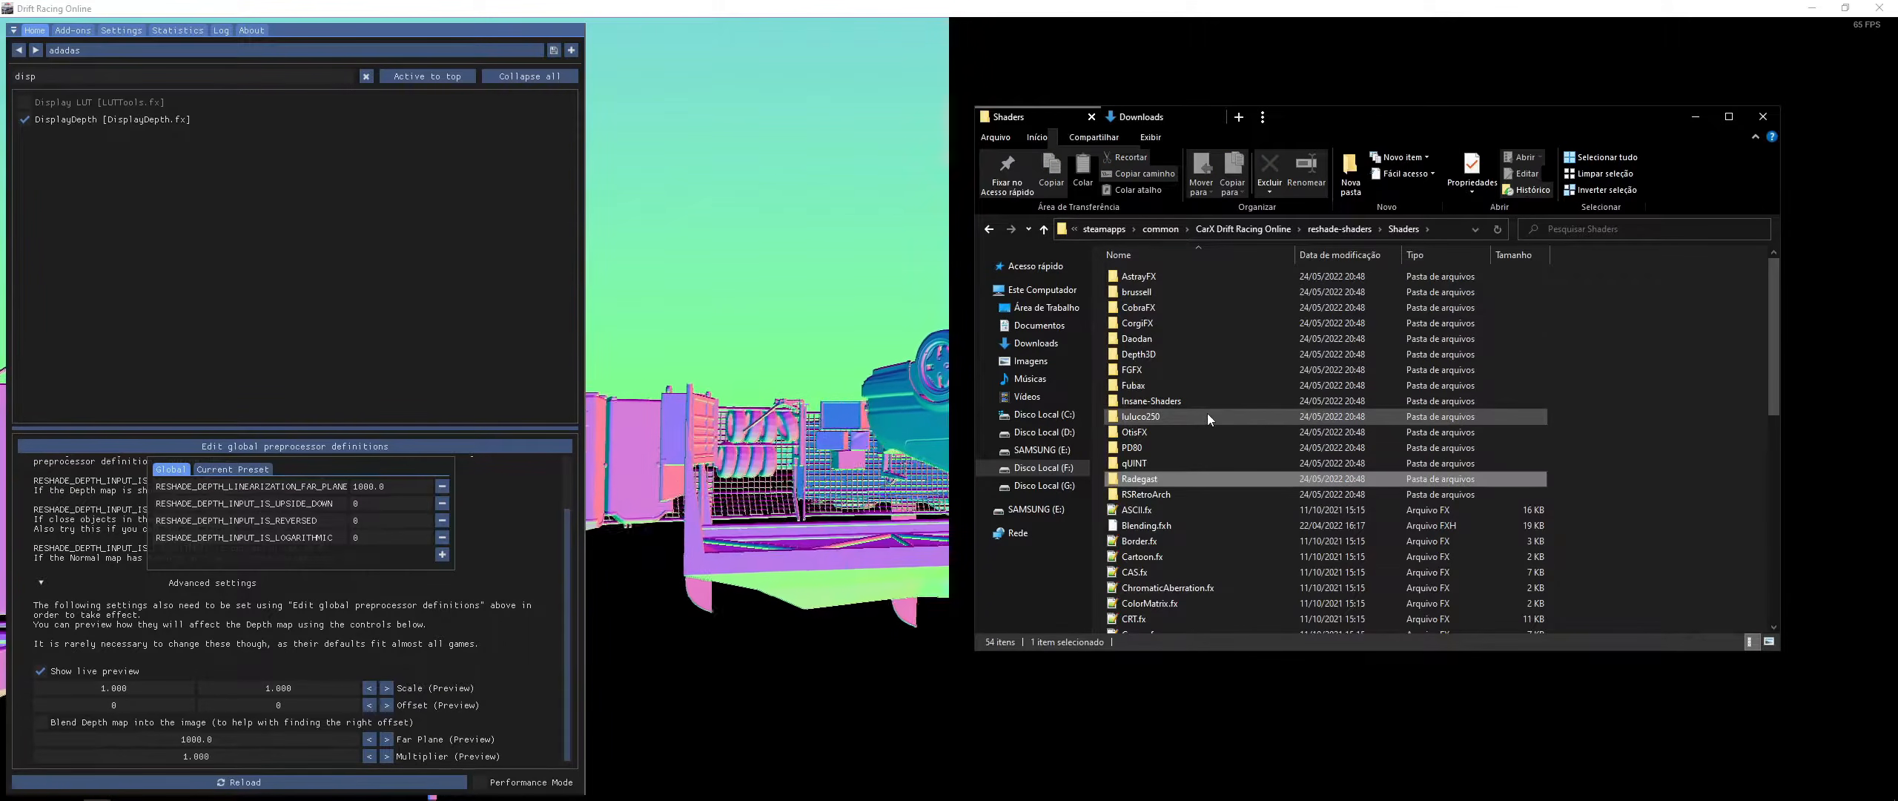
scroll(1207, 412, down, 3)
scroll(1185, 499, up, 3)
click(1435, 249)
scroll(1195, 482, down, 2)
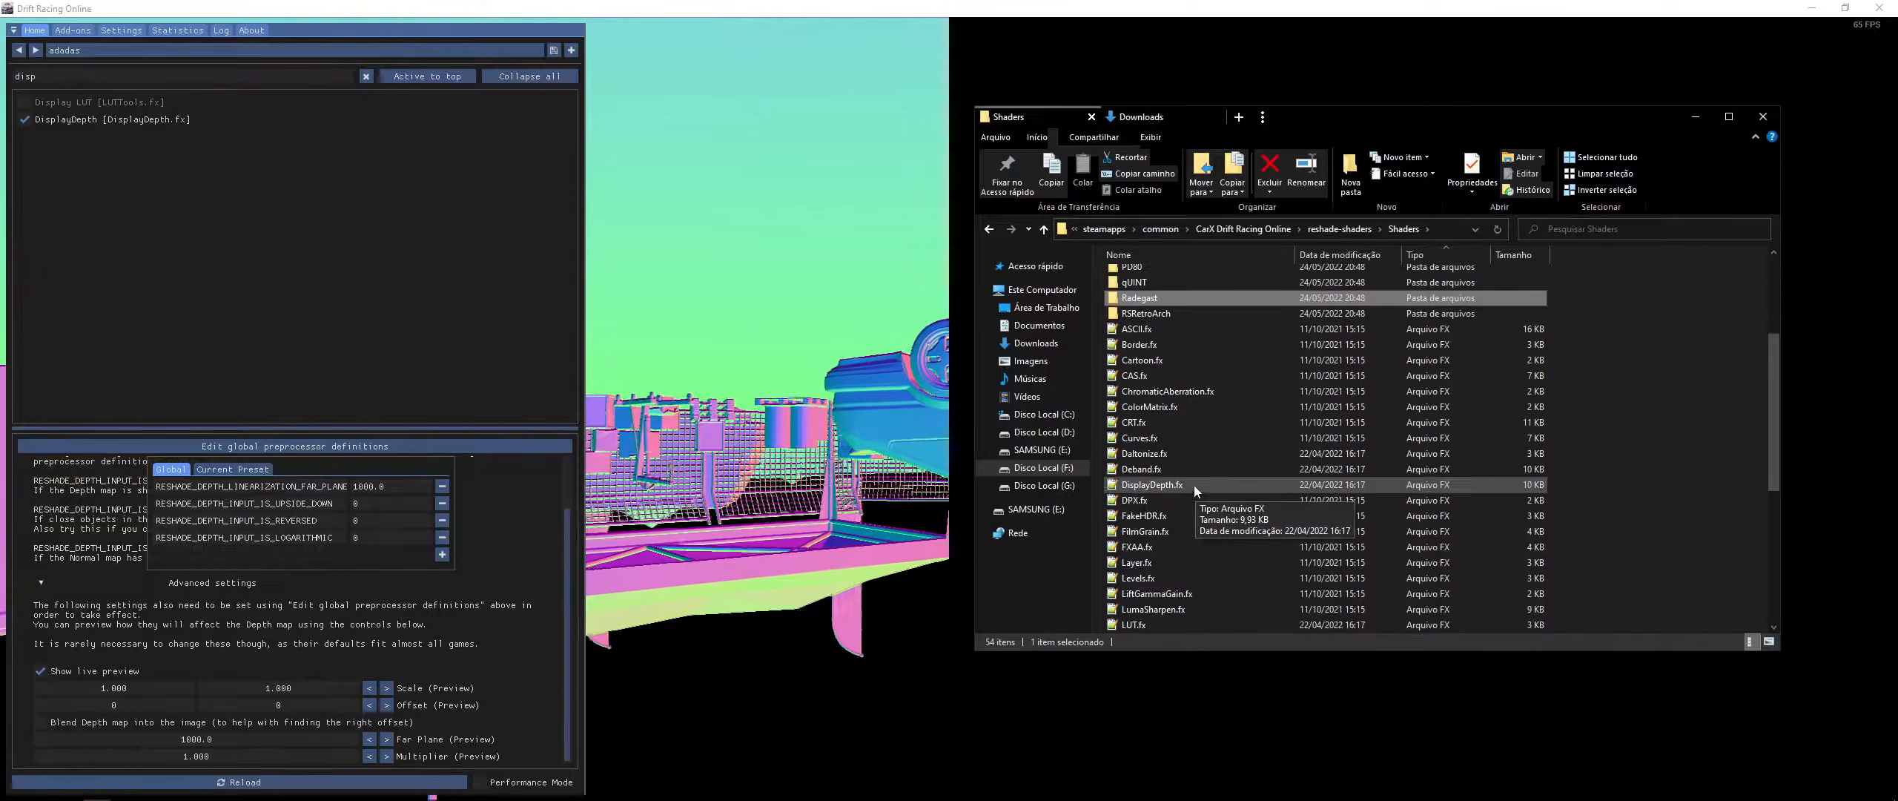
scroll(1170, 475, down, 3)
click(1182, 517)
shift+click(1148, 627)
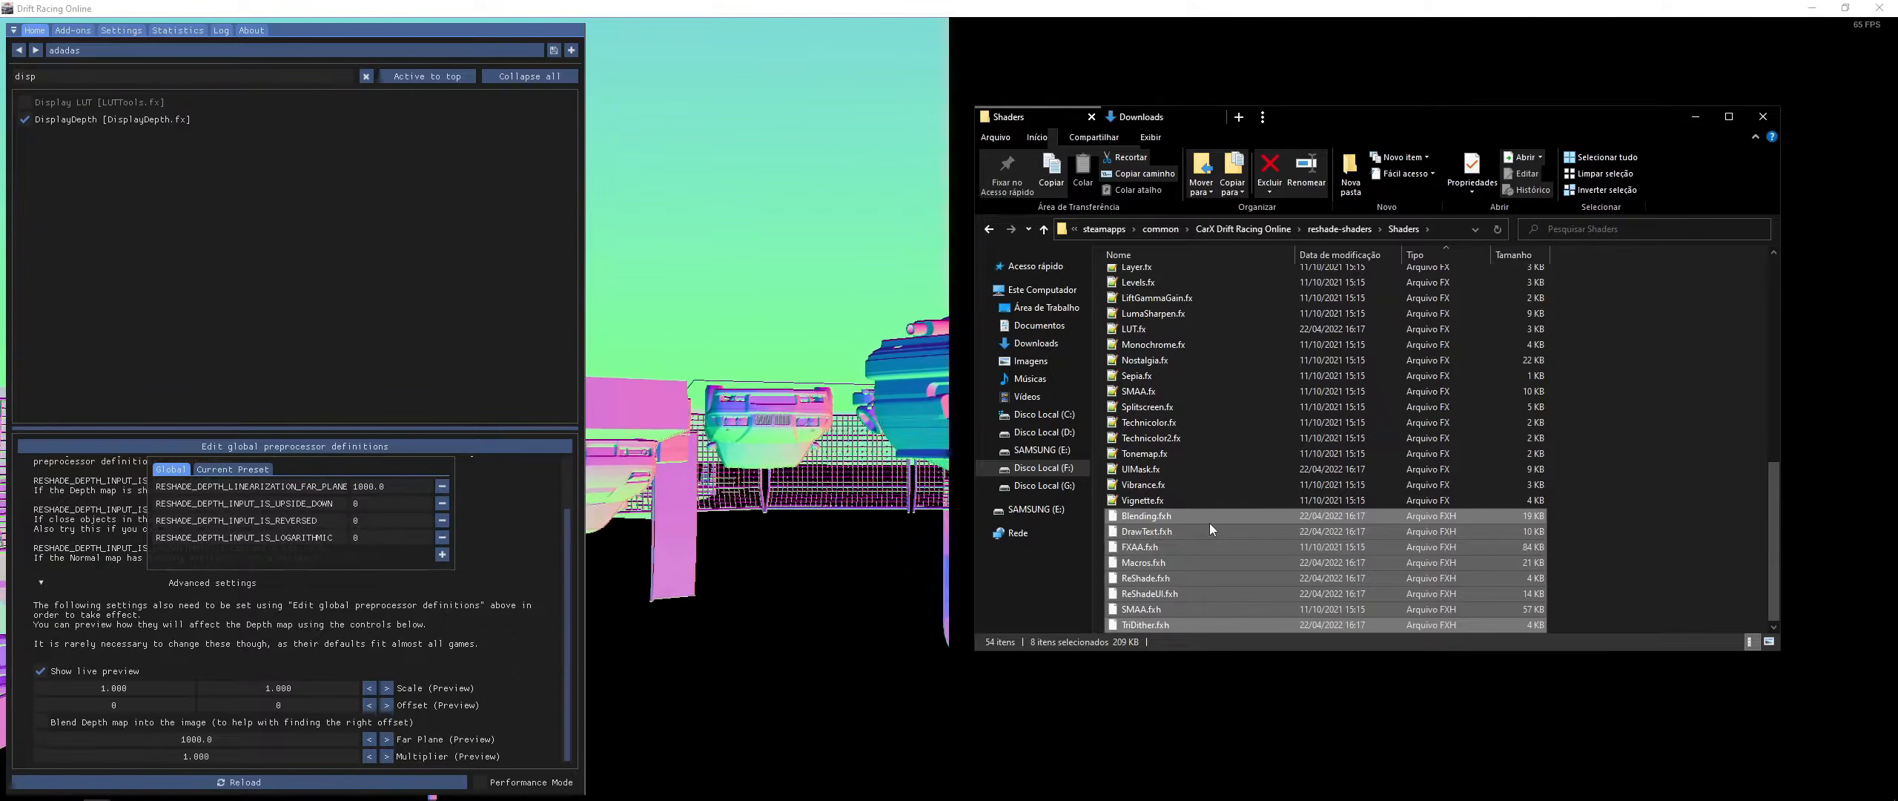
click(1183, 564)
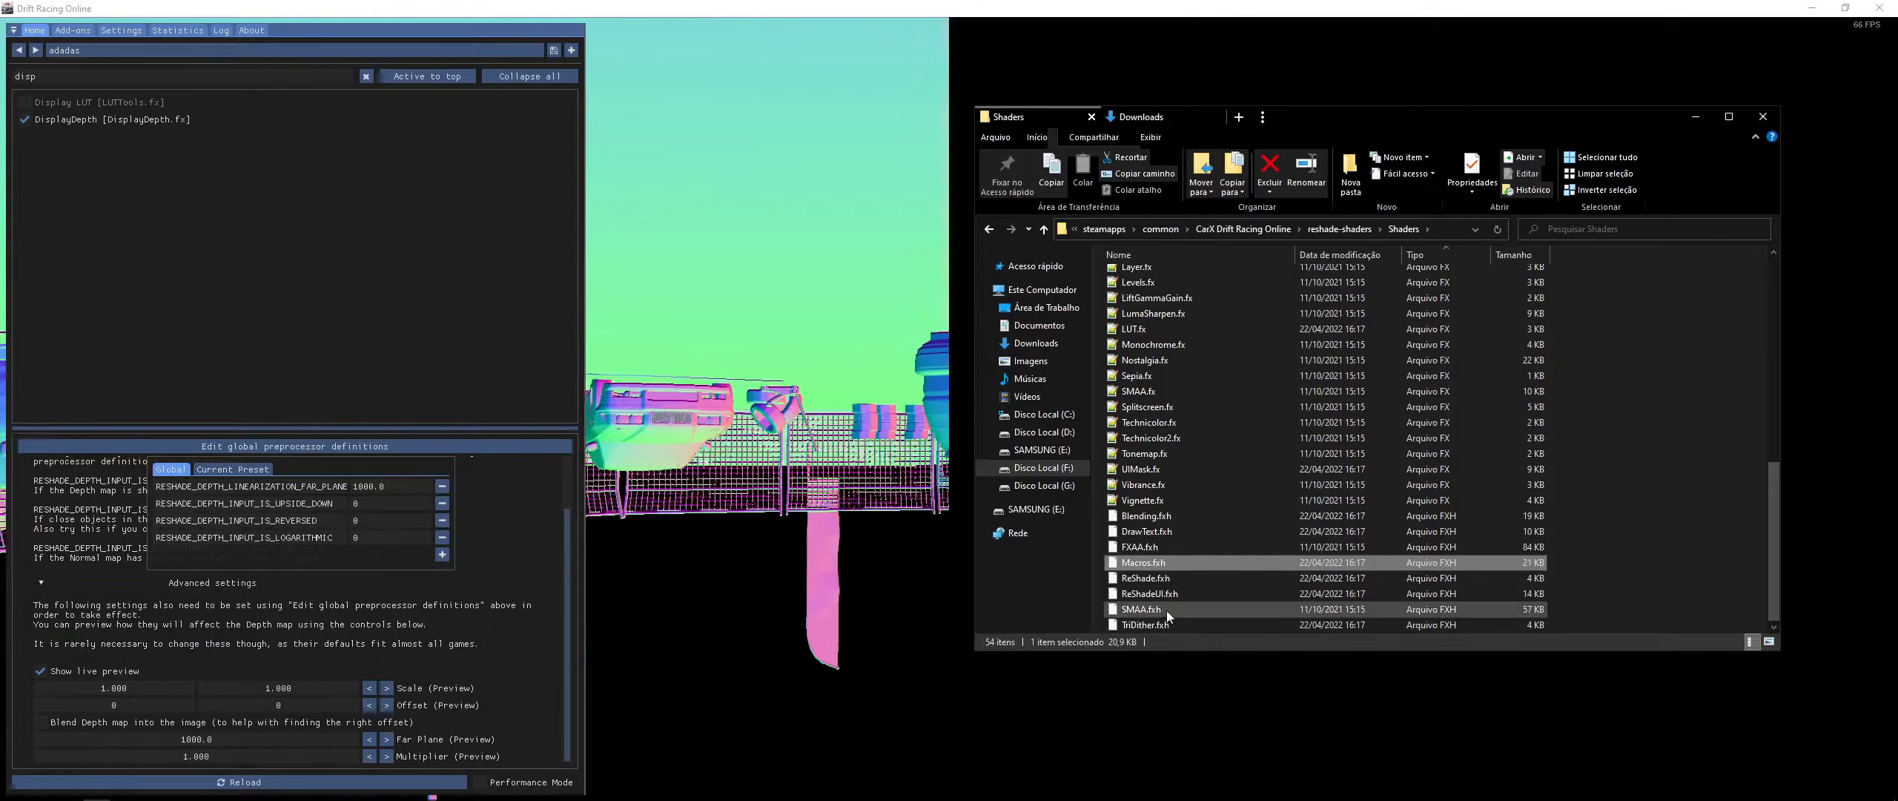
click(1155, 581)
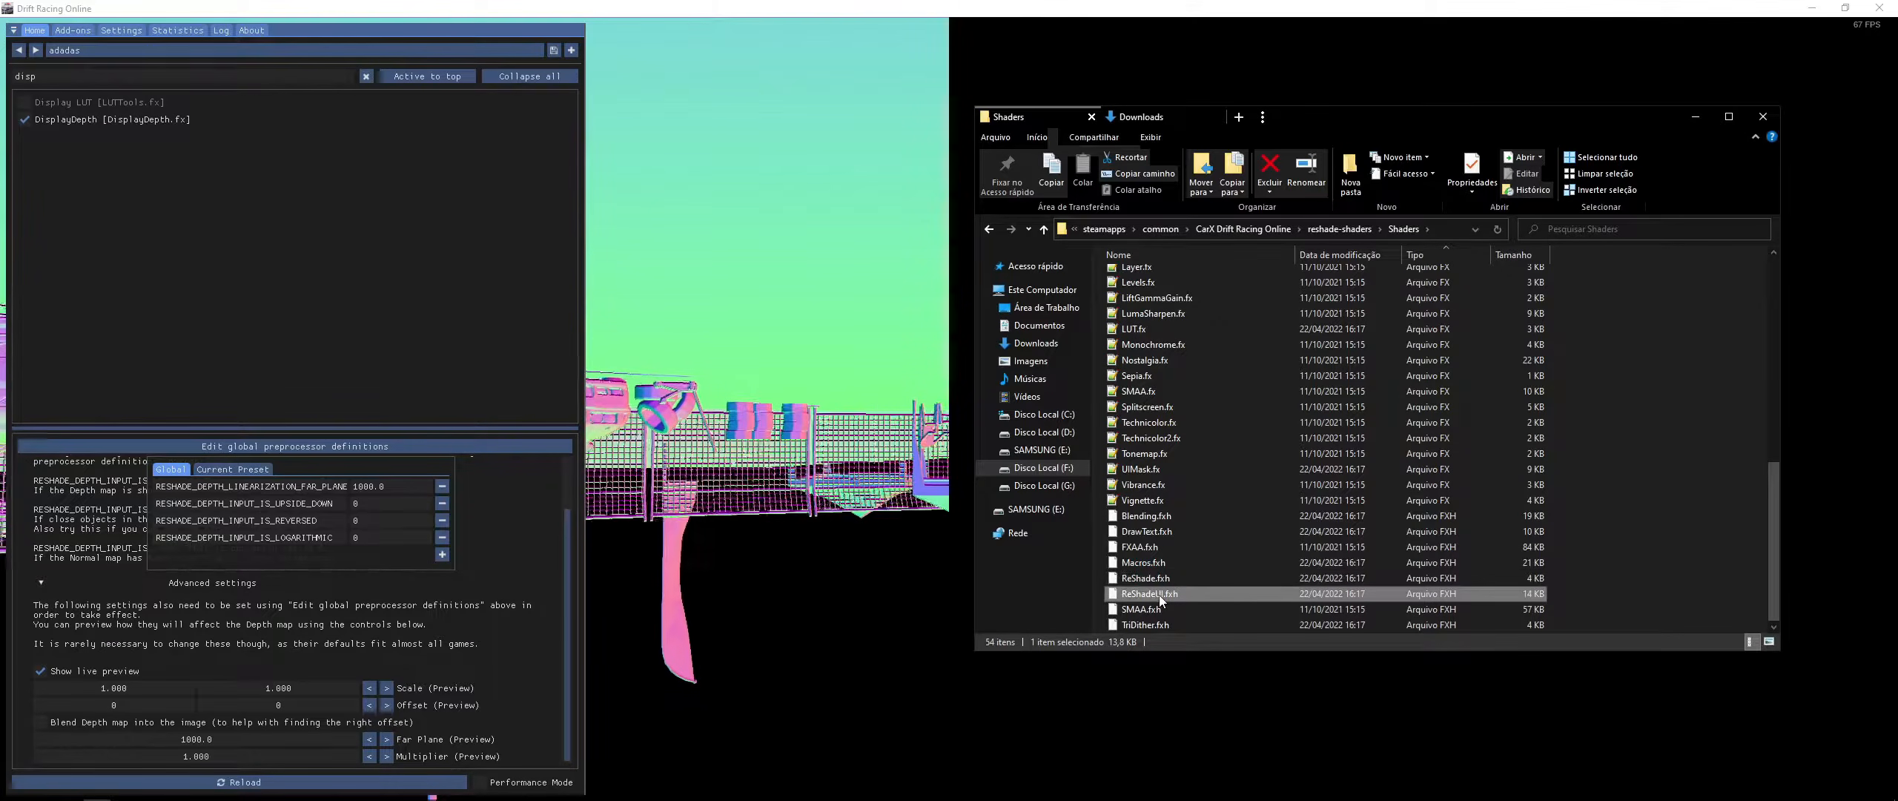
right_click(1150, 578)
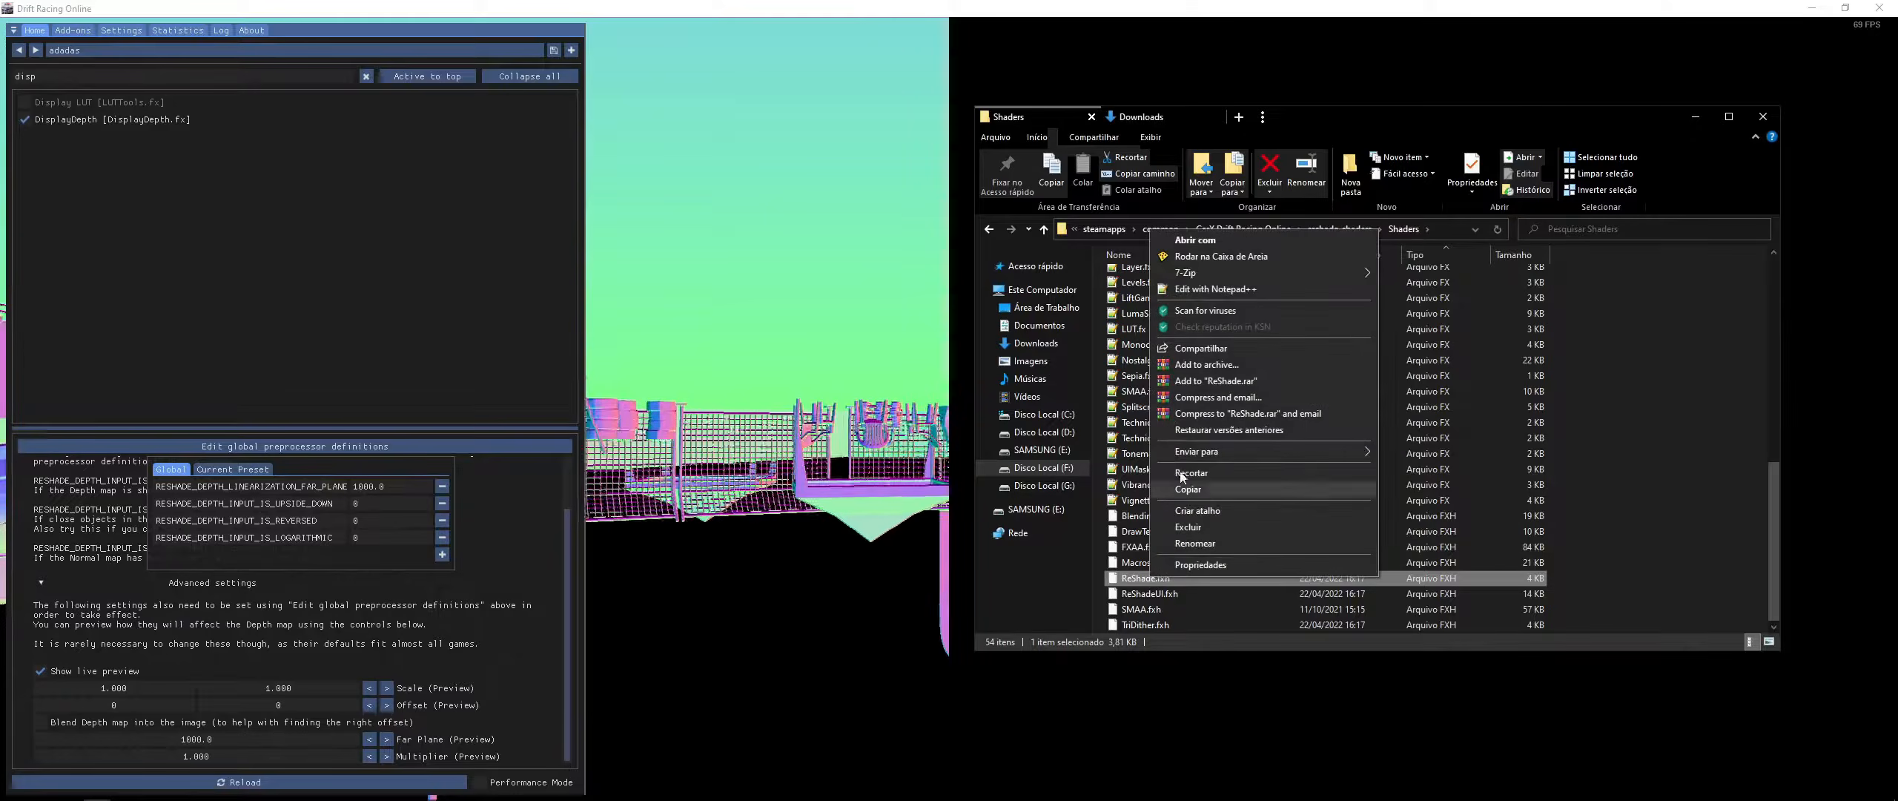
click(1203, 288)
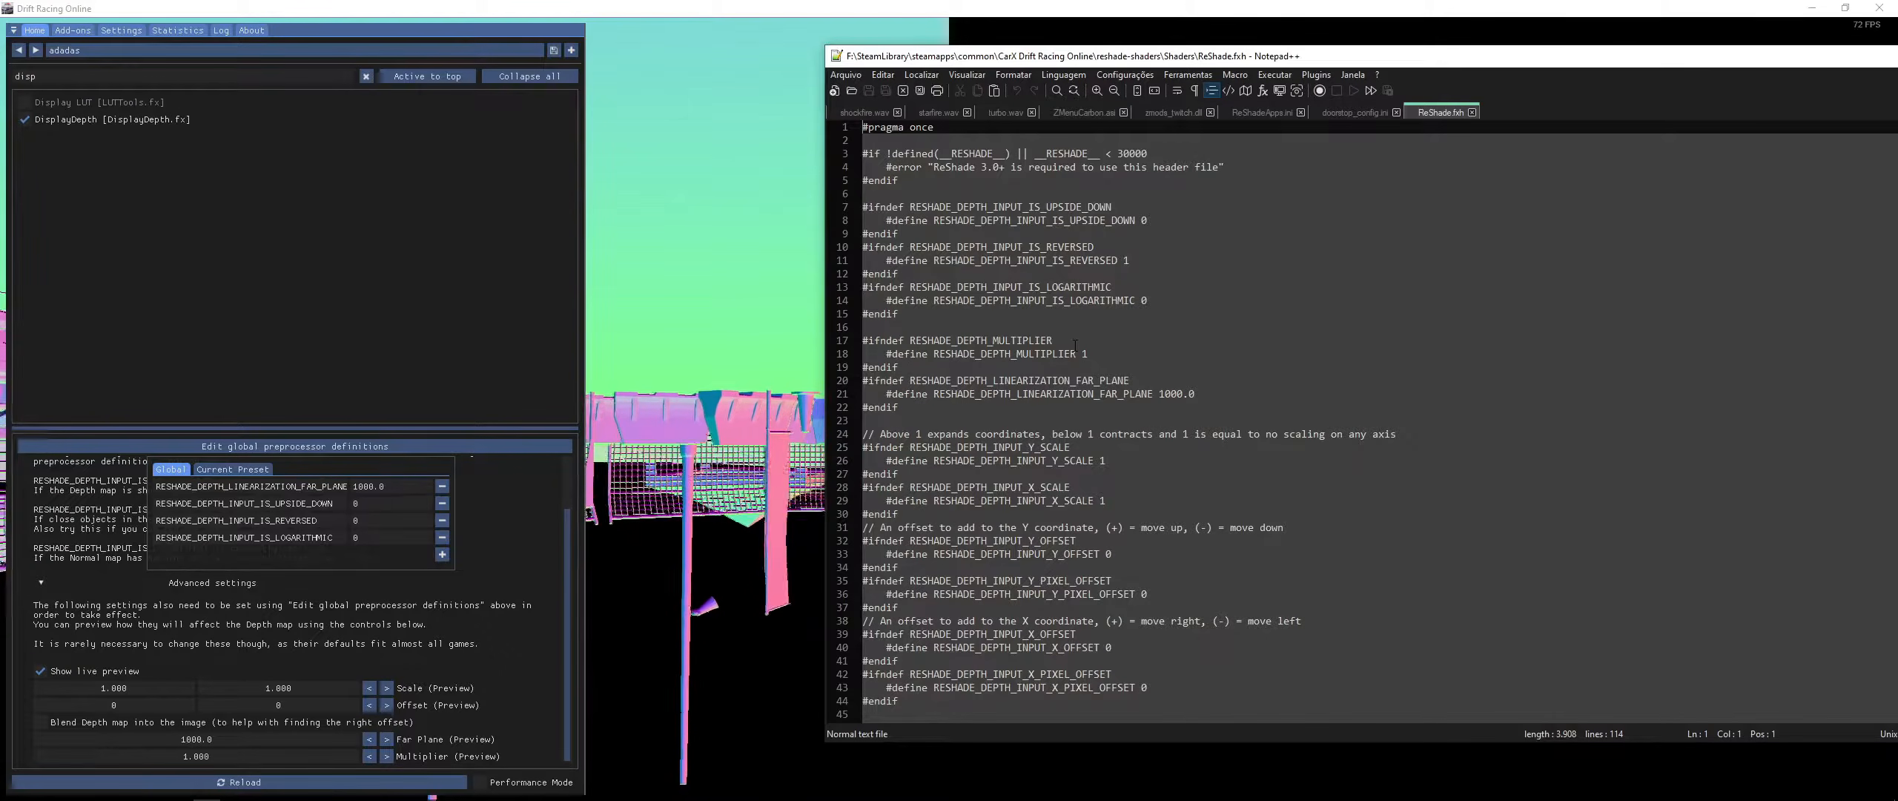
- Compare the depth input definitions in the overlay with the matching lines in ReShade.fxh
drag(341, 504, 157, 503)
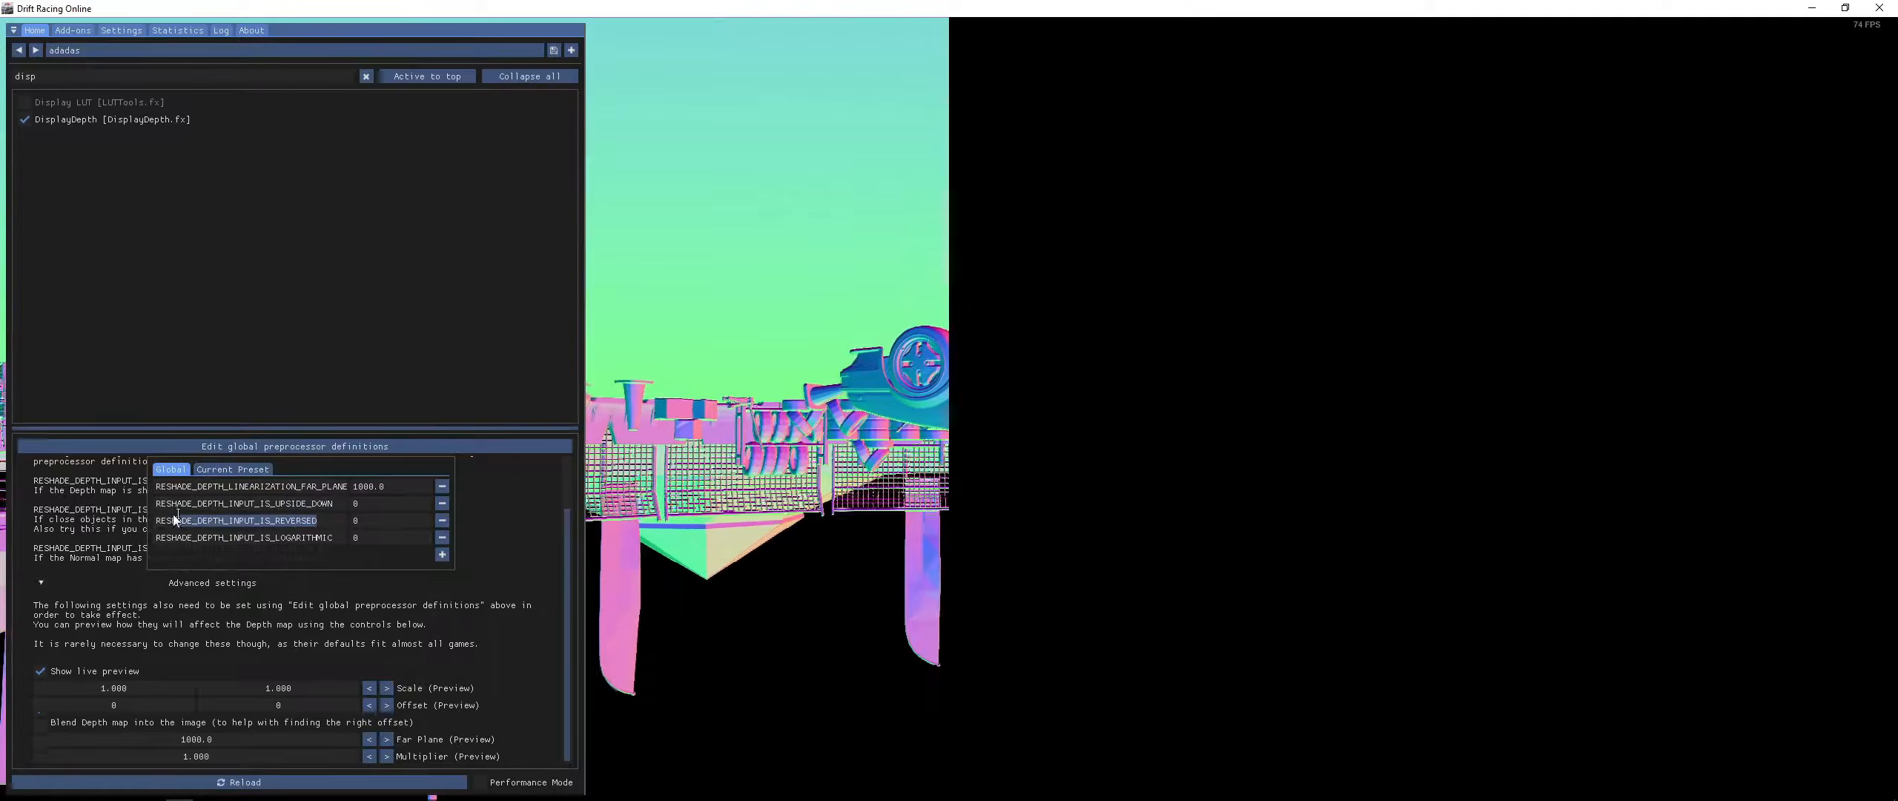
drag(333, 537, 169, 530)
key(alt+Tab)
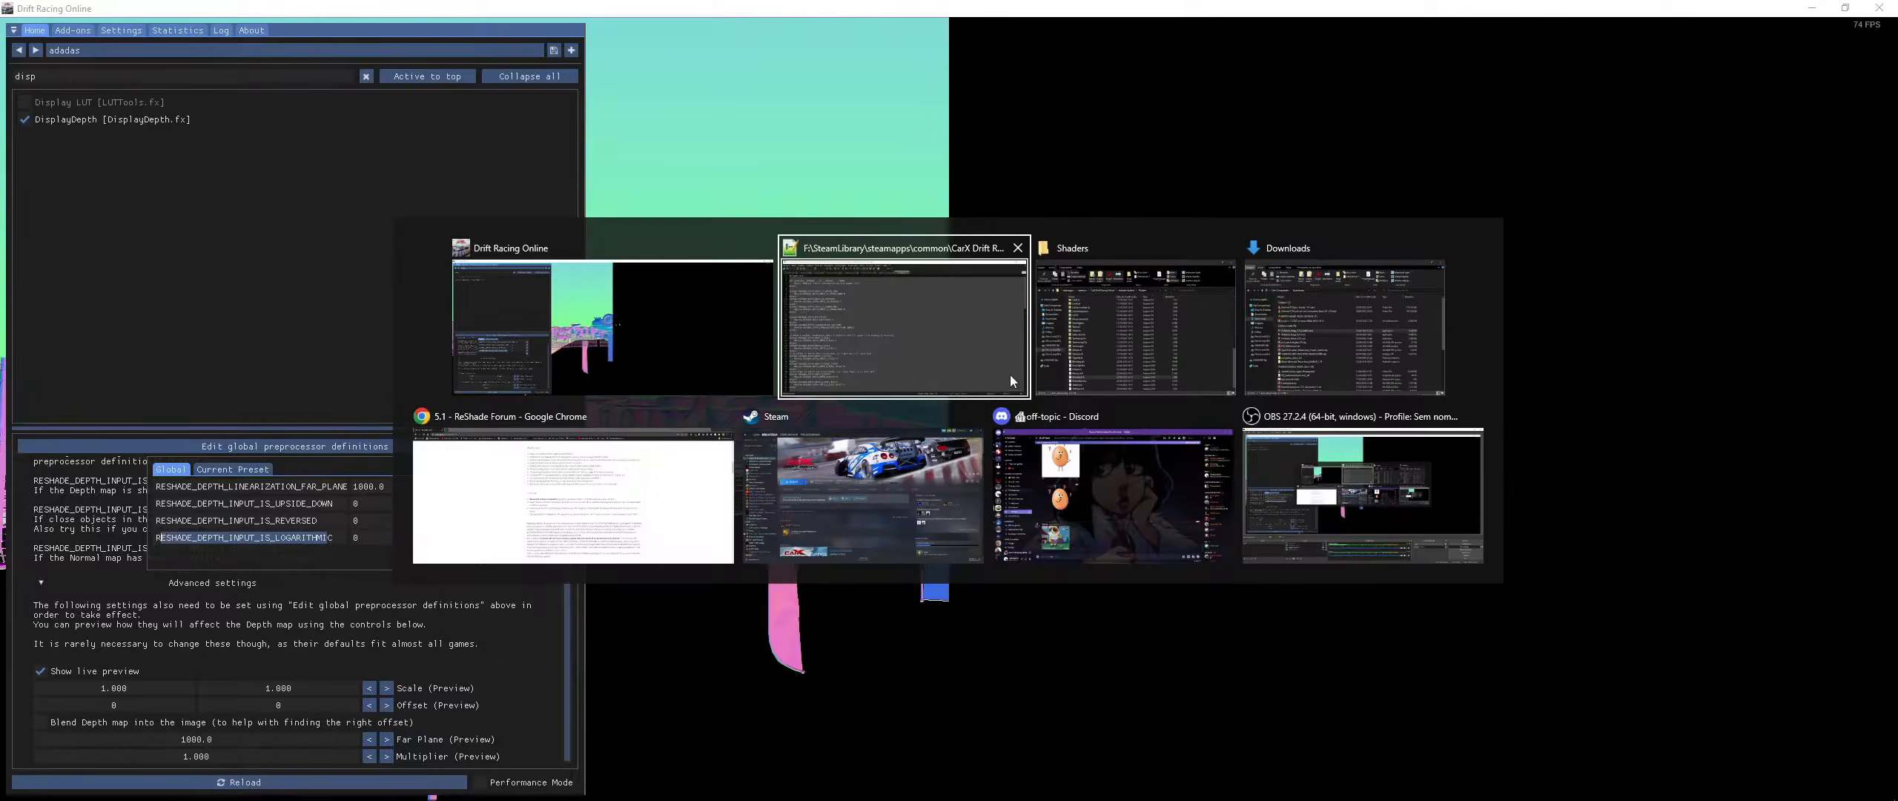
drag(1149, 221, 956, 221)
drag(1131, 261, 1013, 252)
drag(1157, 301, 1053, 287)
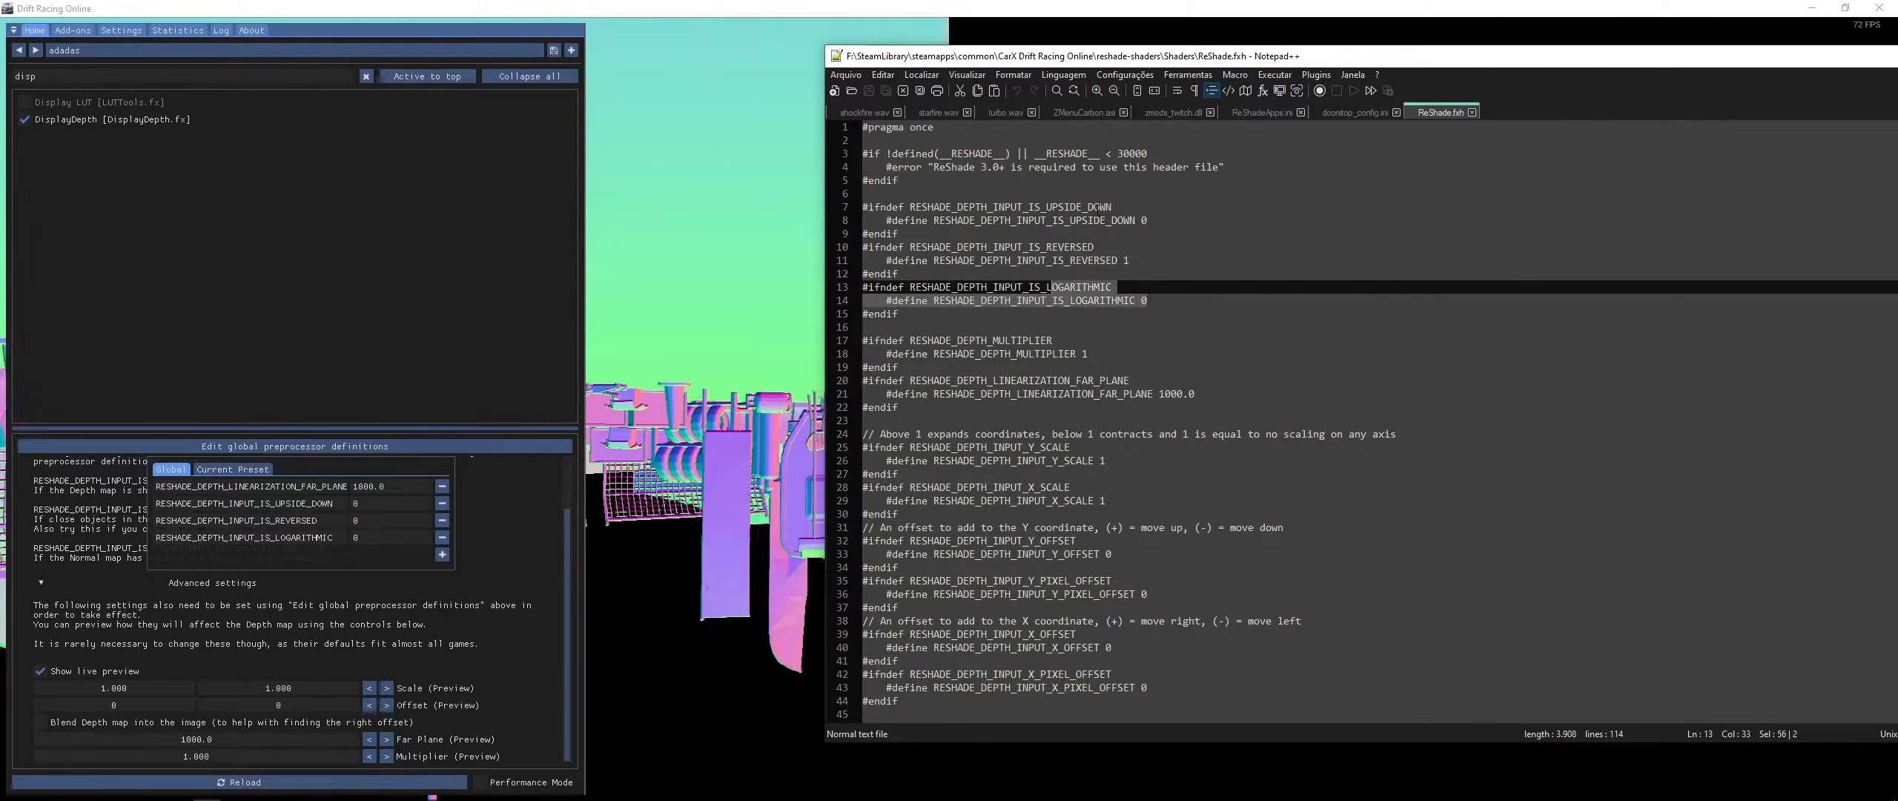
scroll(1142, 311, down, 1)
drag(1194, 353, 1113, 353)
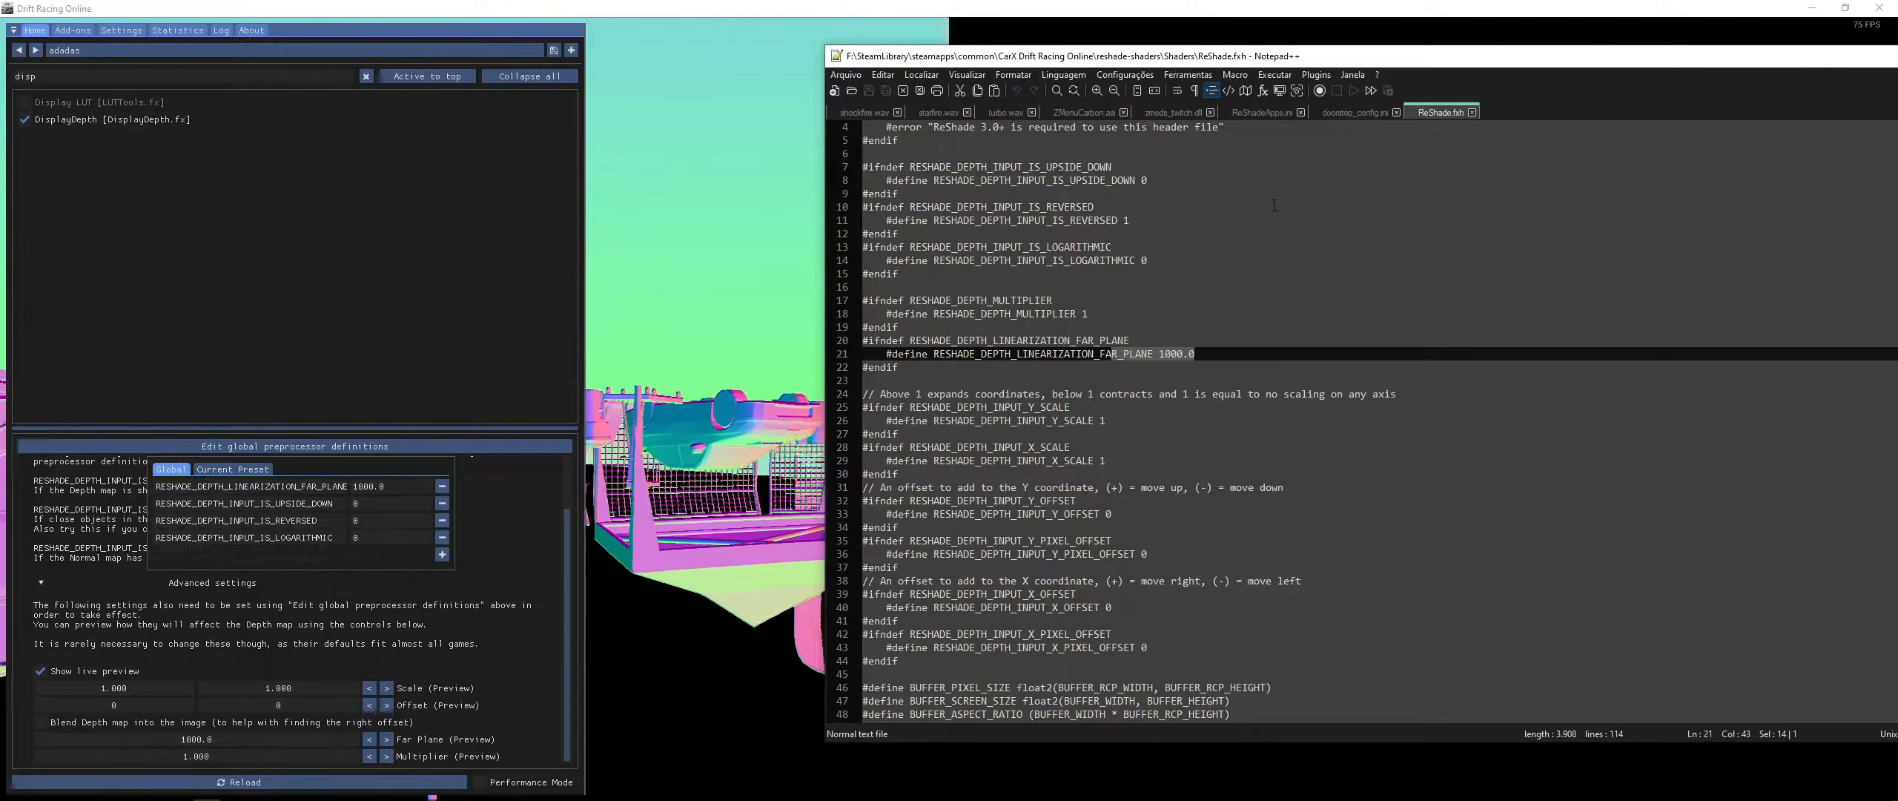
- Close the Notepad++ file and reopen ReShade.fxh with Notepad through Open With
key(alt+F4)
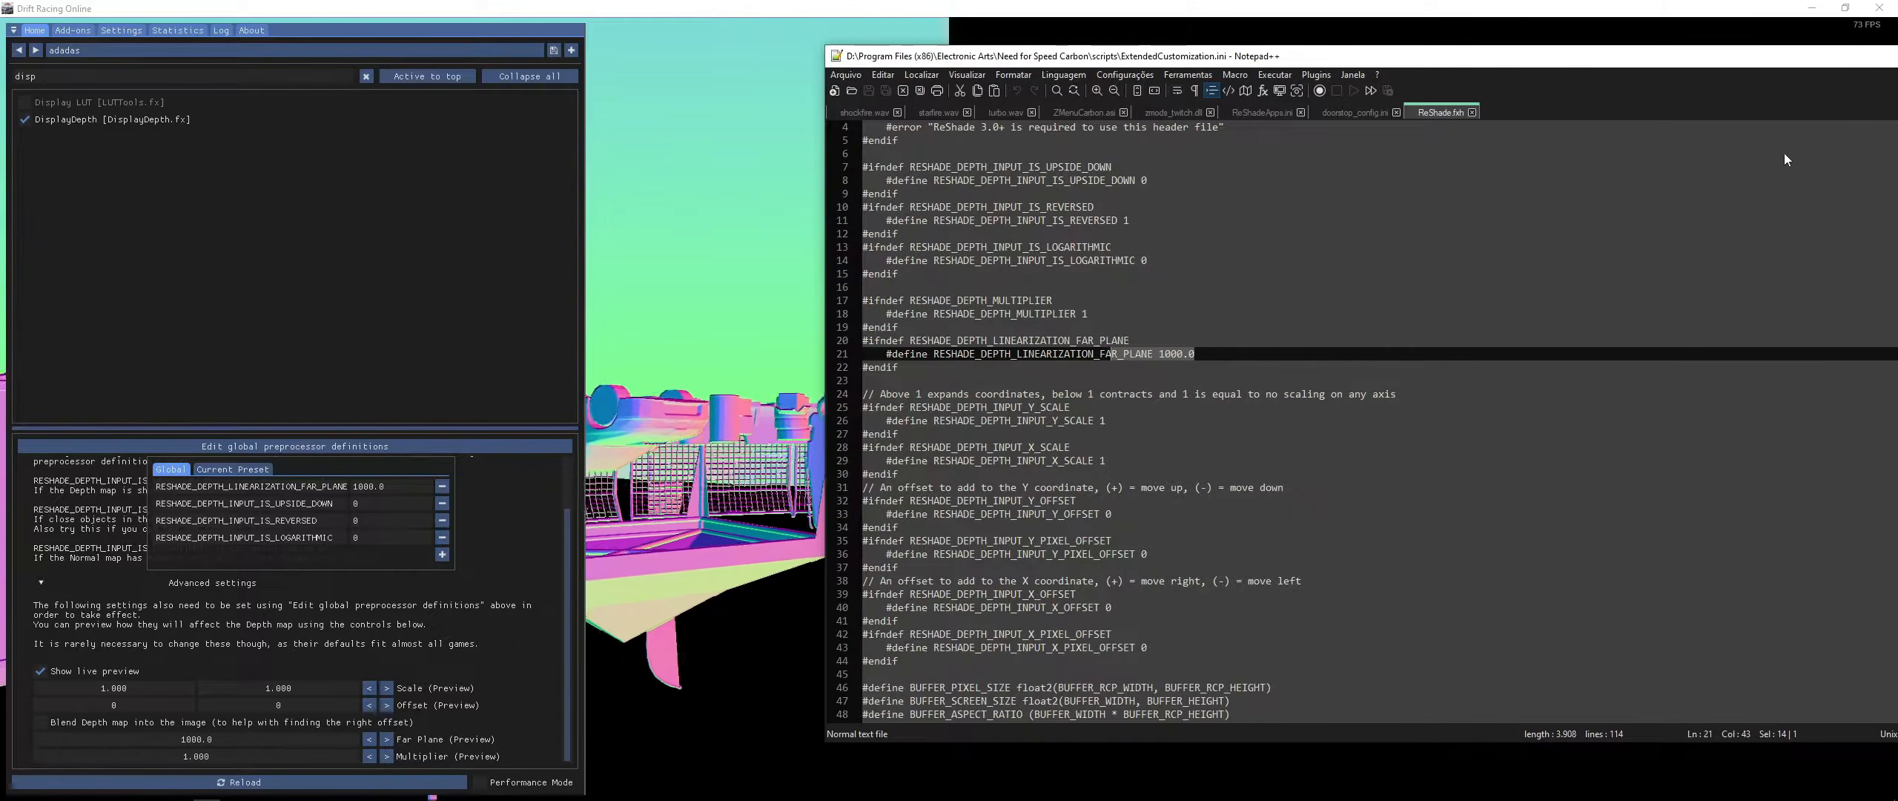
key(alt+Tab)
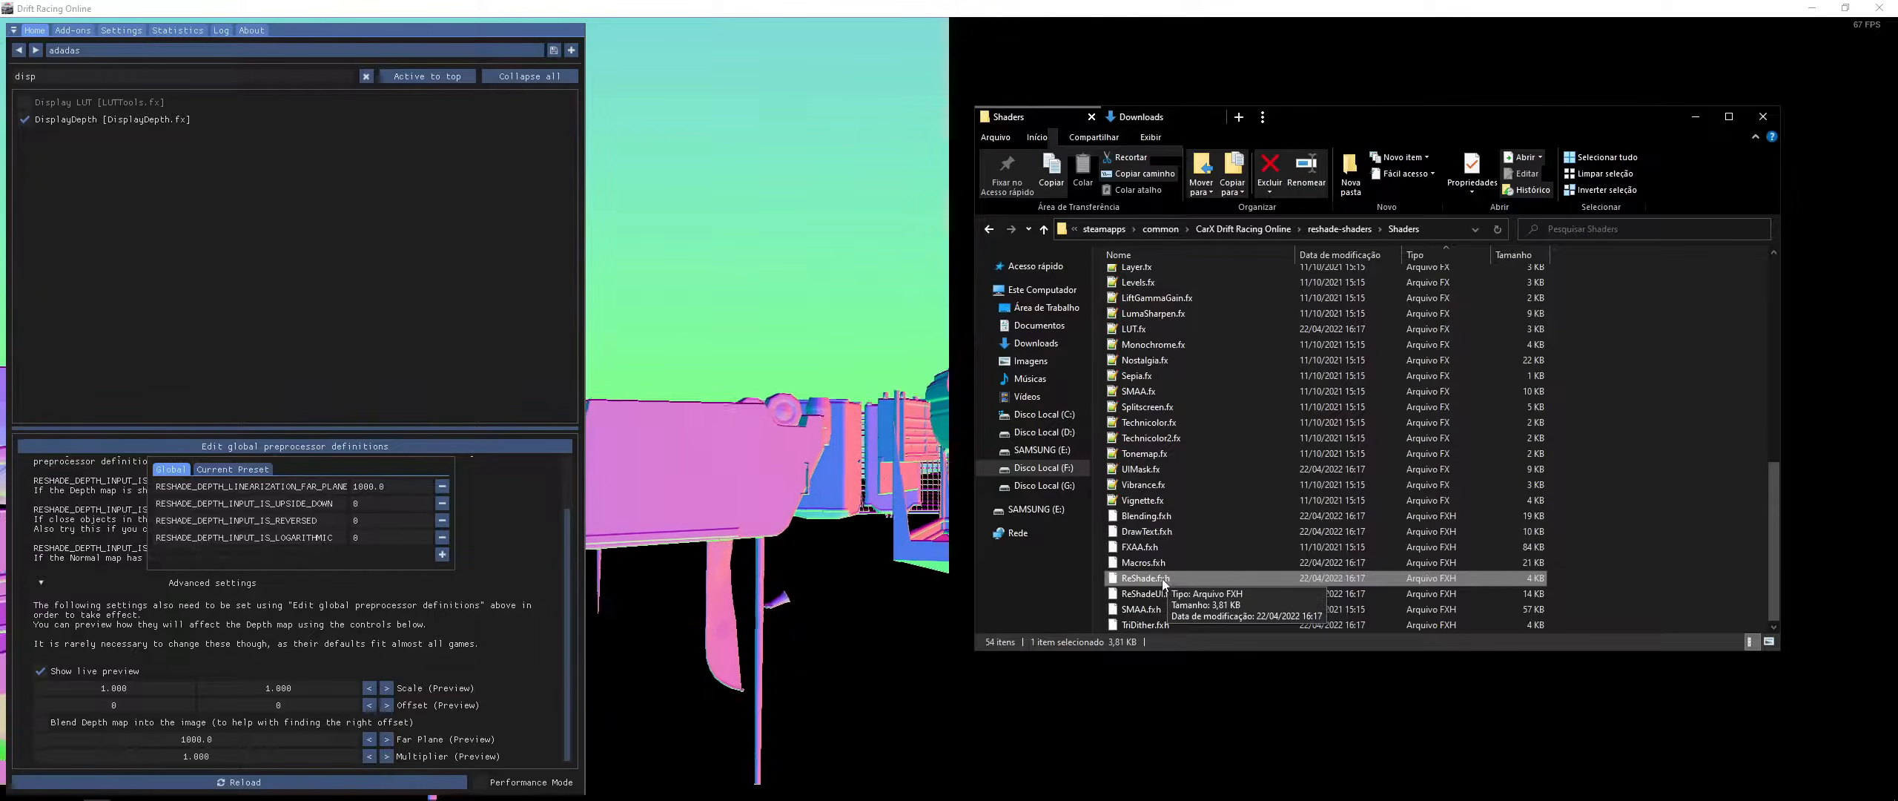
right_click(1156, 581)
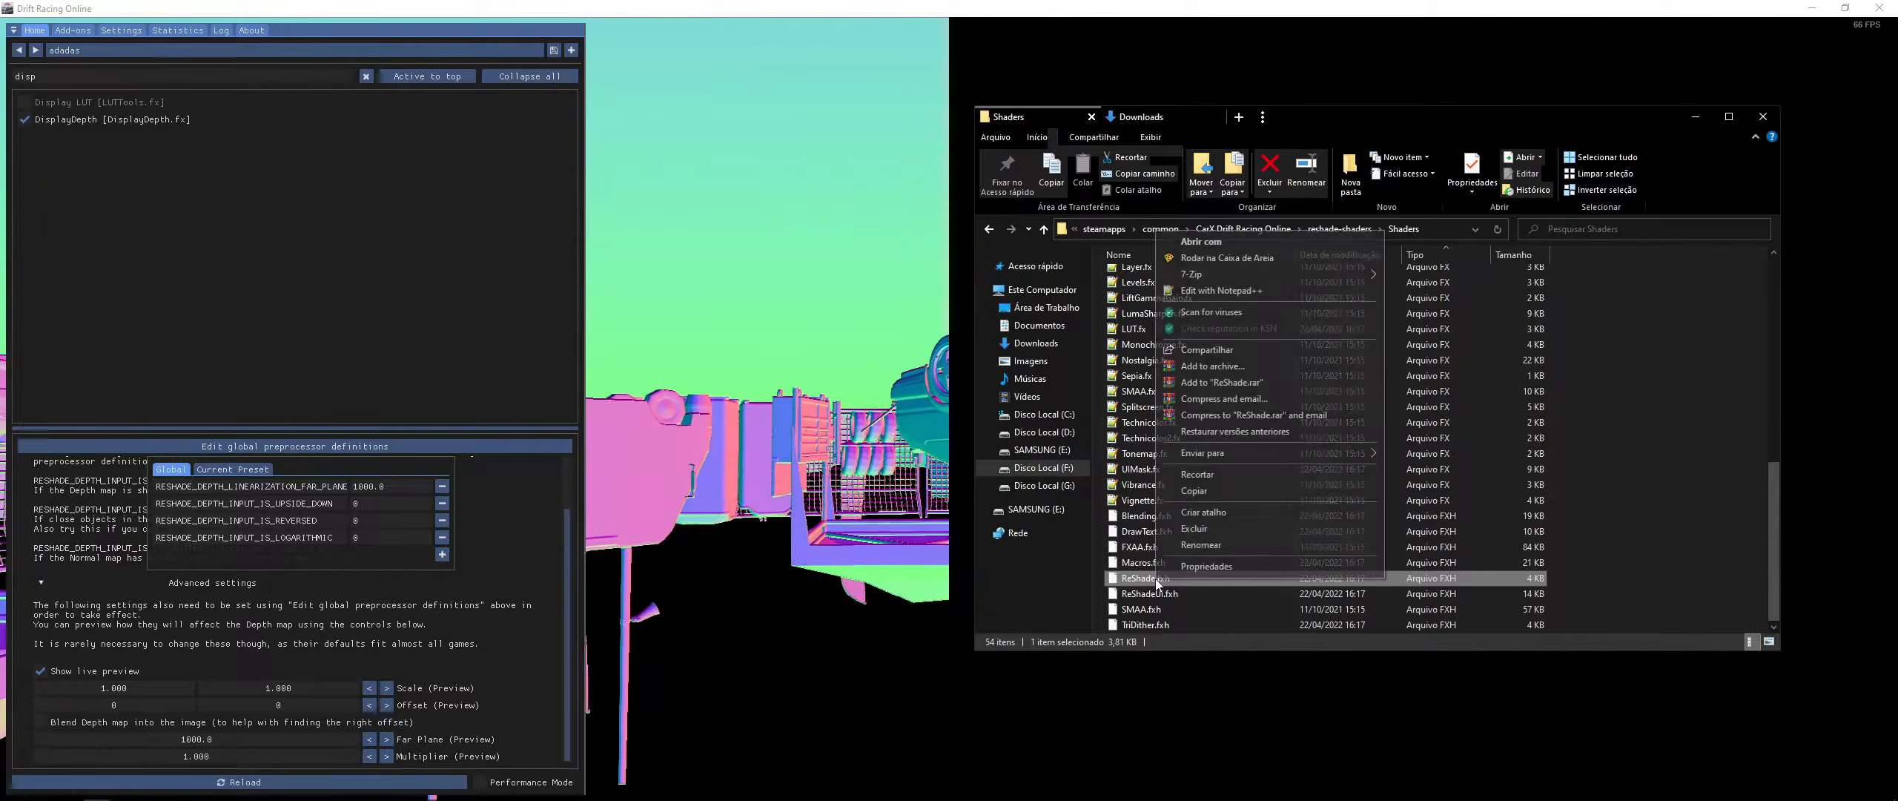
click(1216, 243)
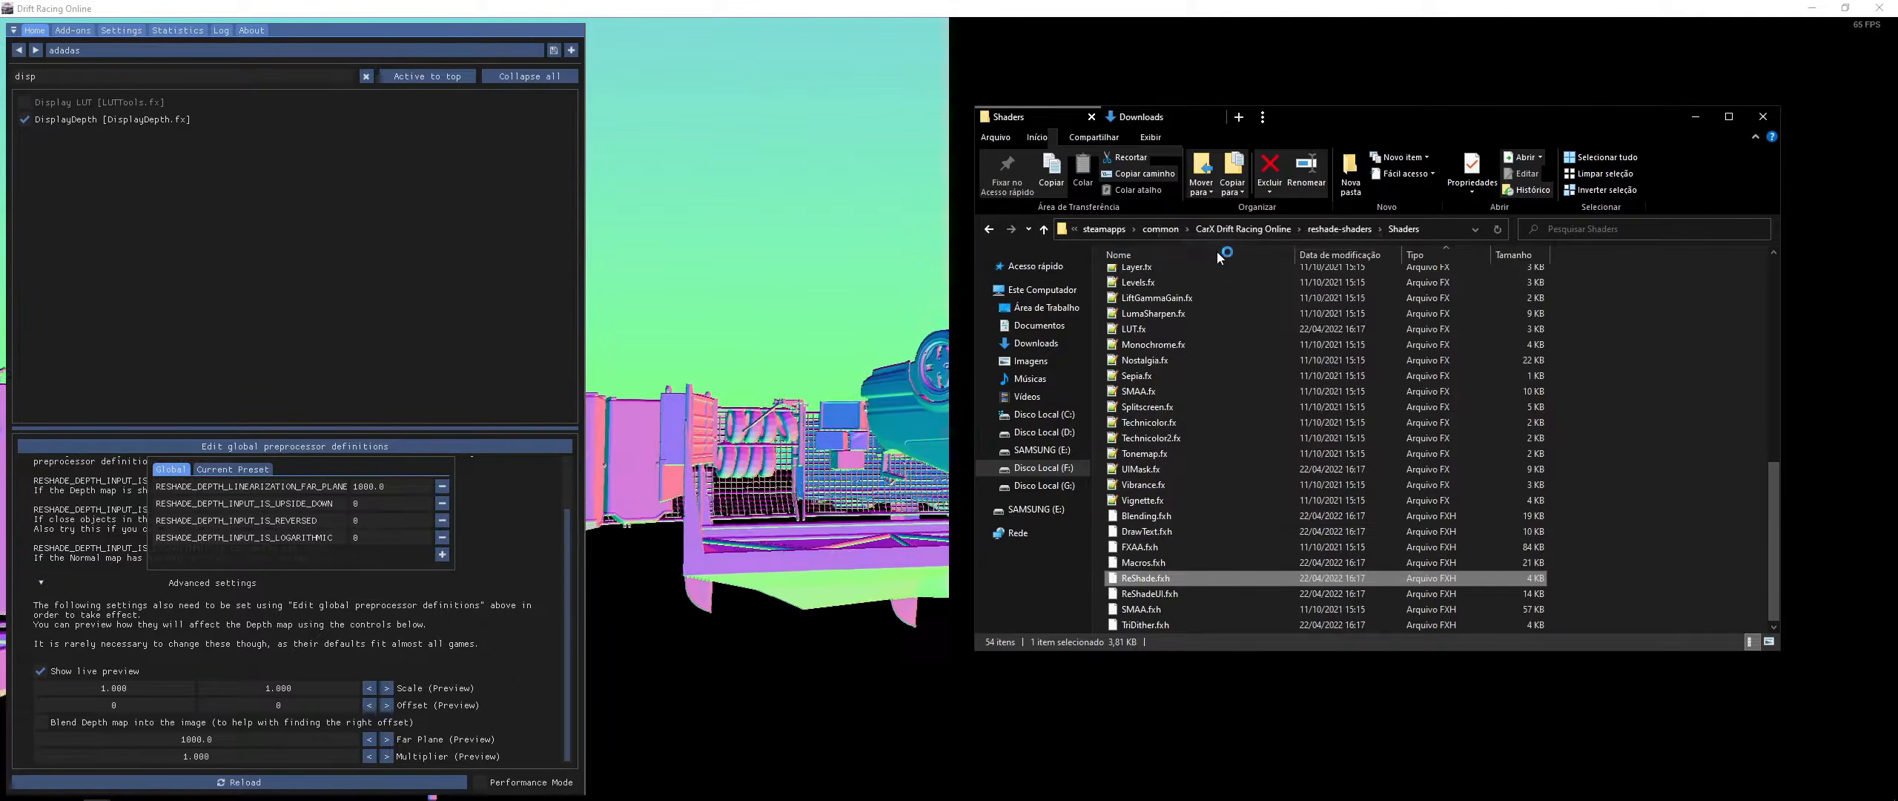
click(862, 331)
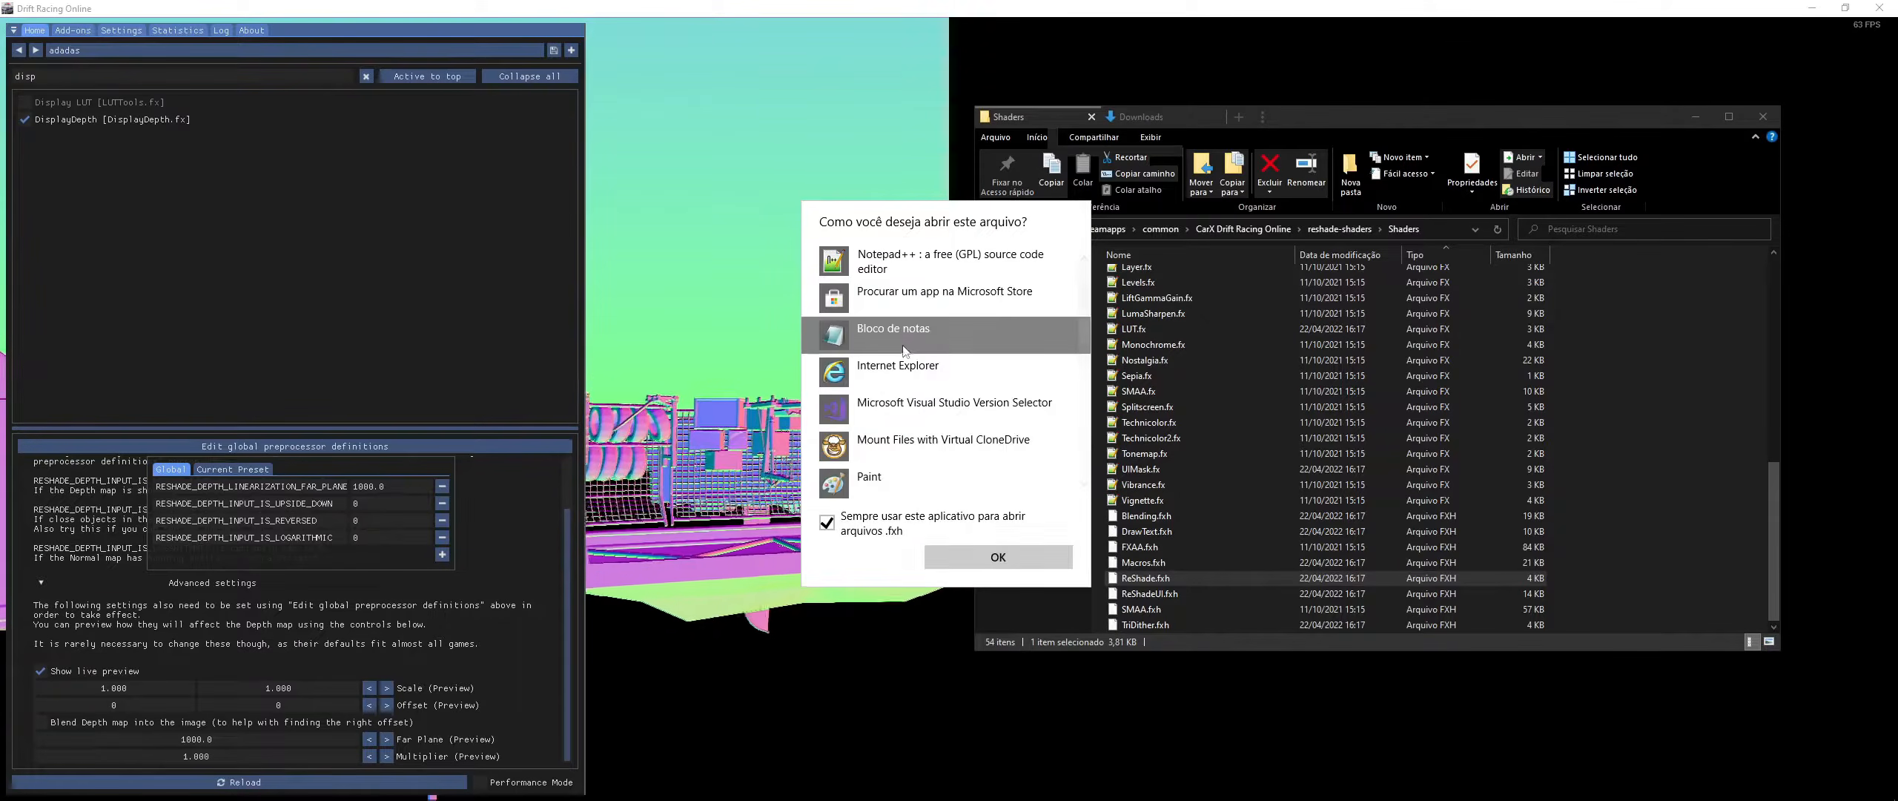
click(966, 566)
drag(710, 52, 1470, 76)
click(749, 300)
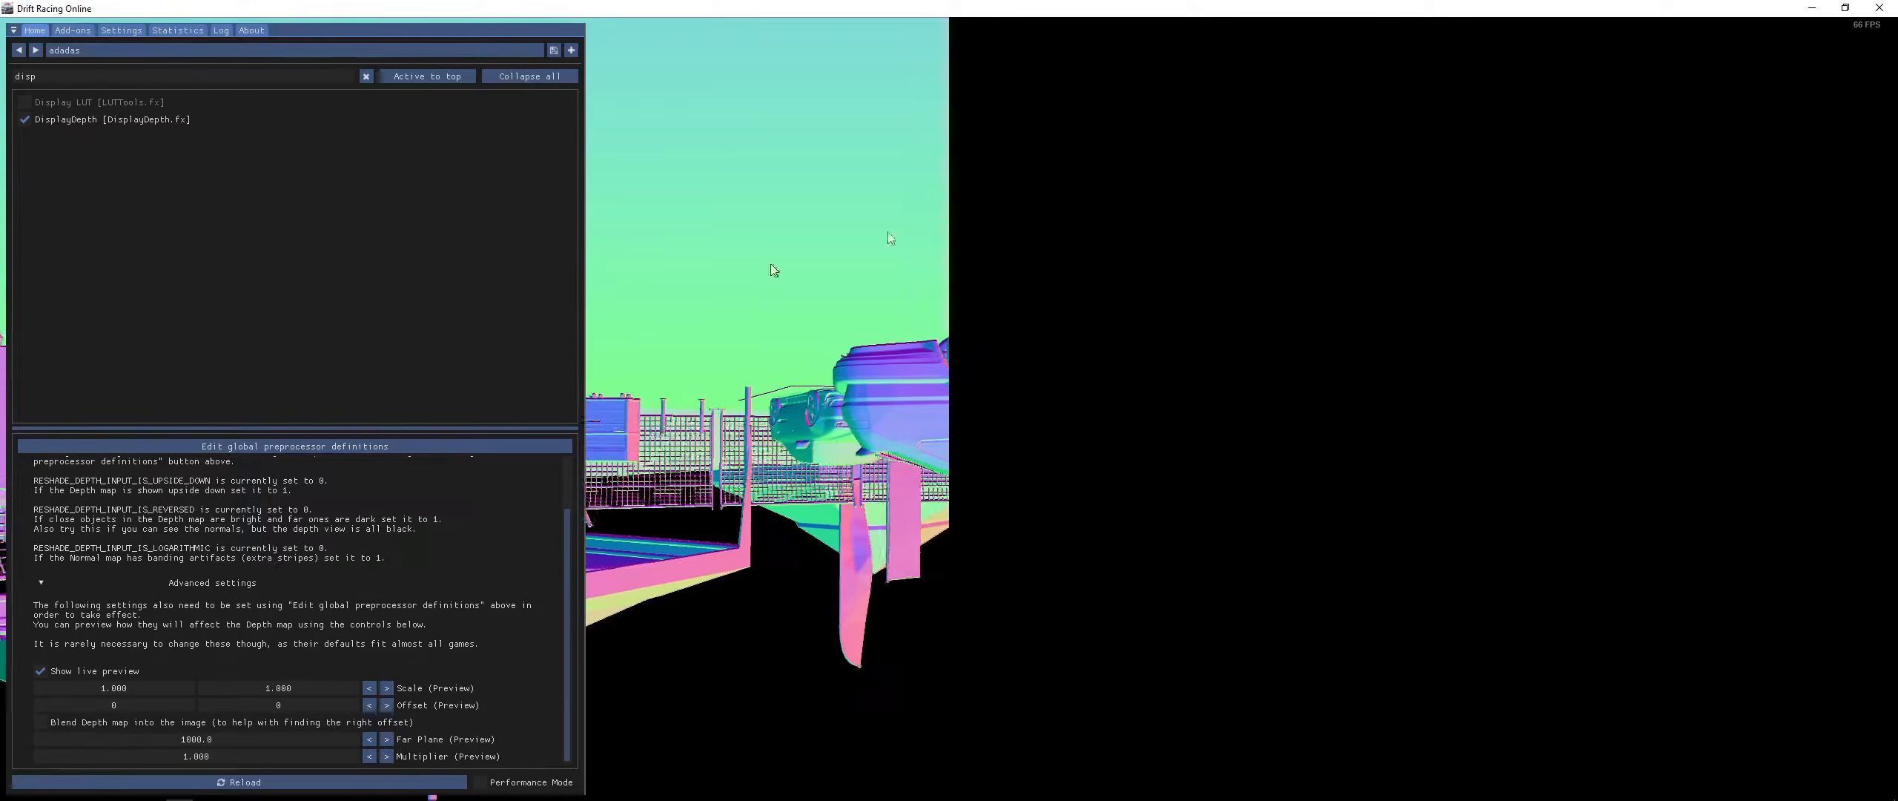
- Set RESHADE_DEPTH_INPUT_IS_UPSIDE_DOWN to 1 in the global preprocessor definitions
click(369, 445)
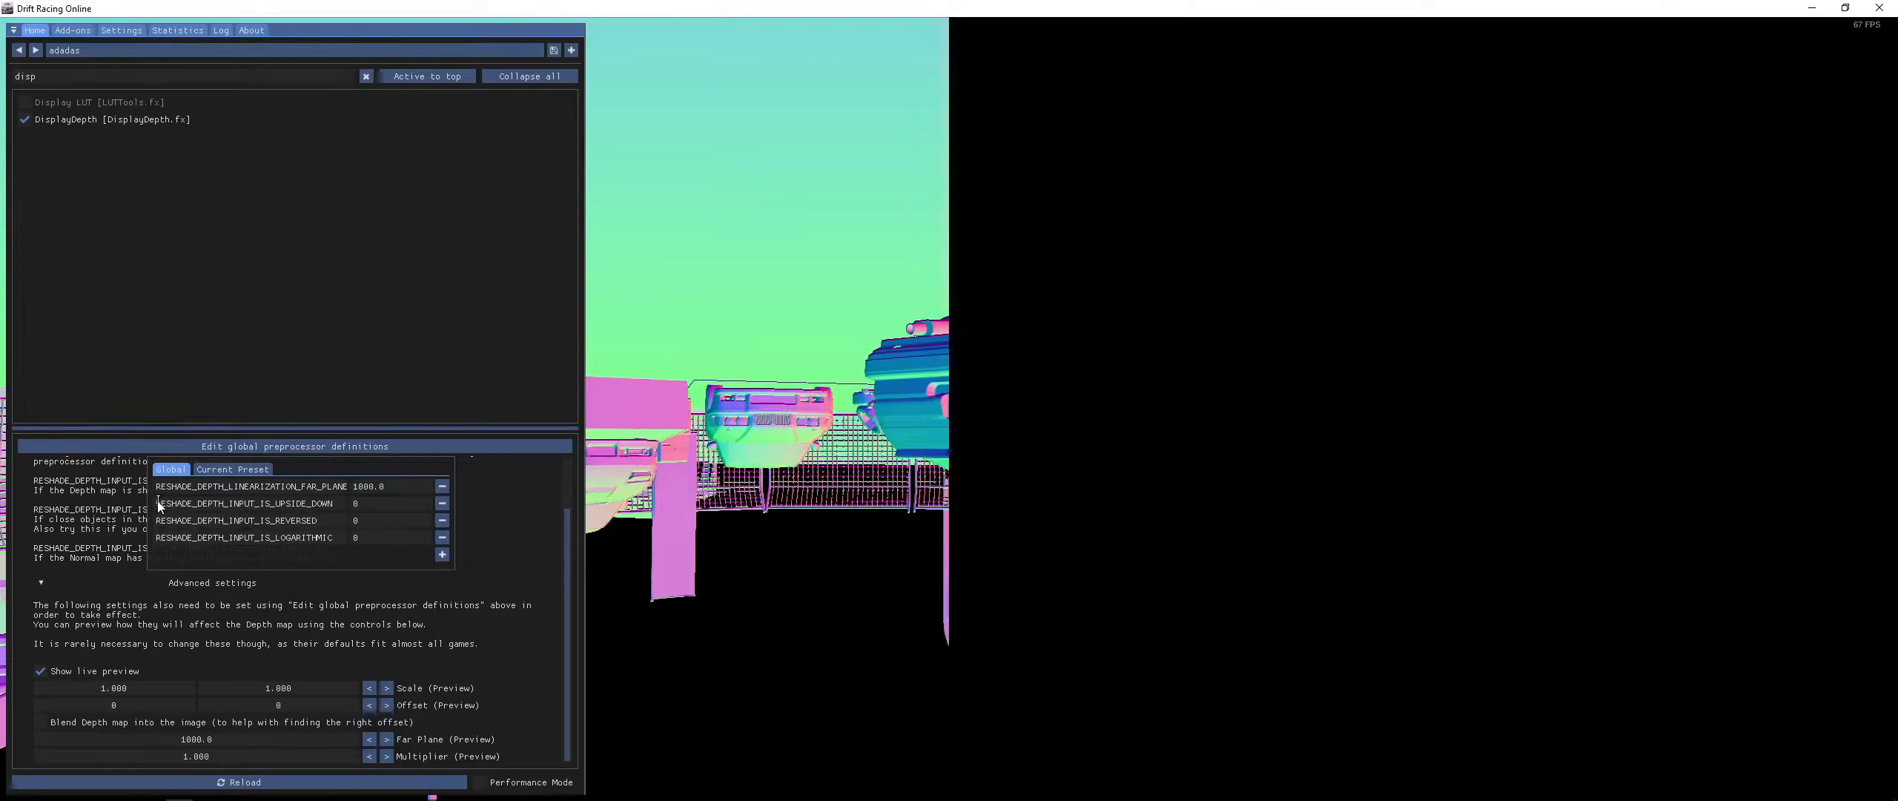
drag(241, 502, 336, 500)
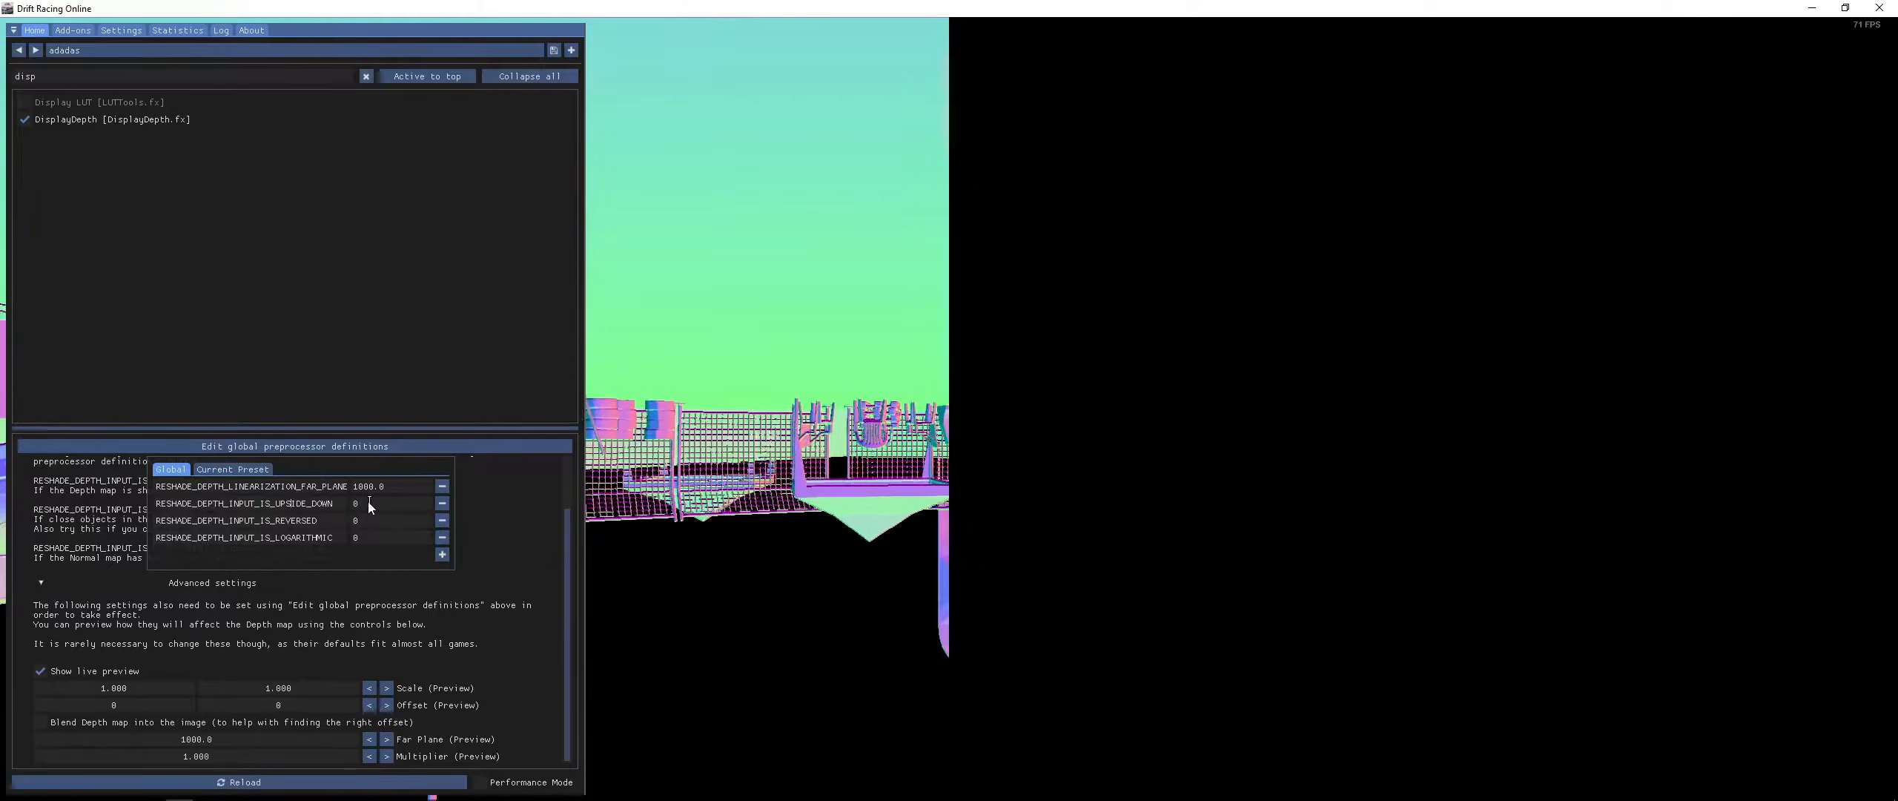
drag(365, 502, 351, 502)
text(1)
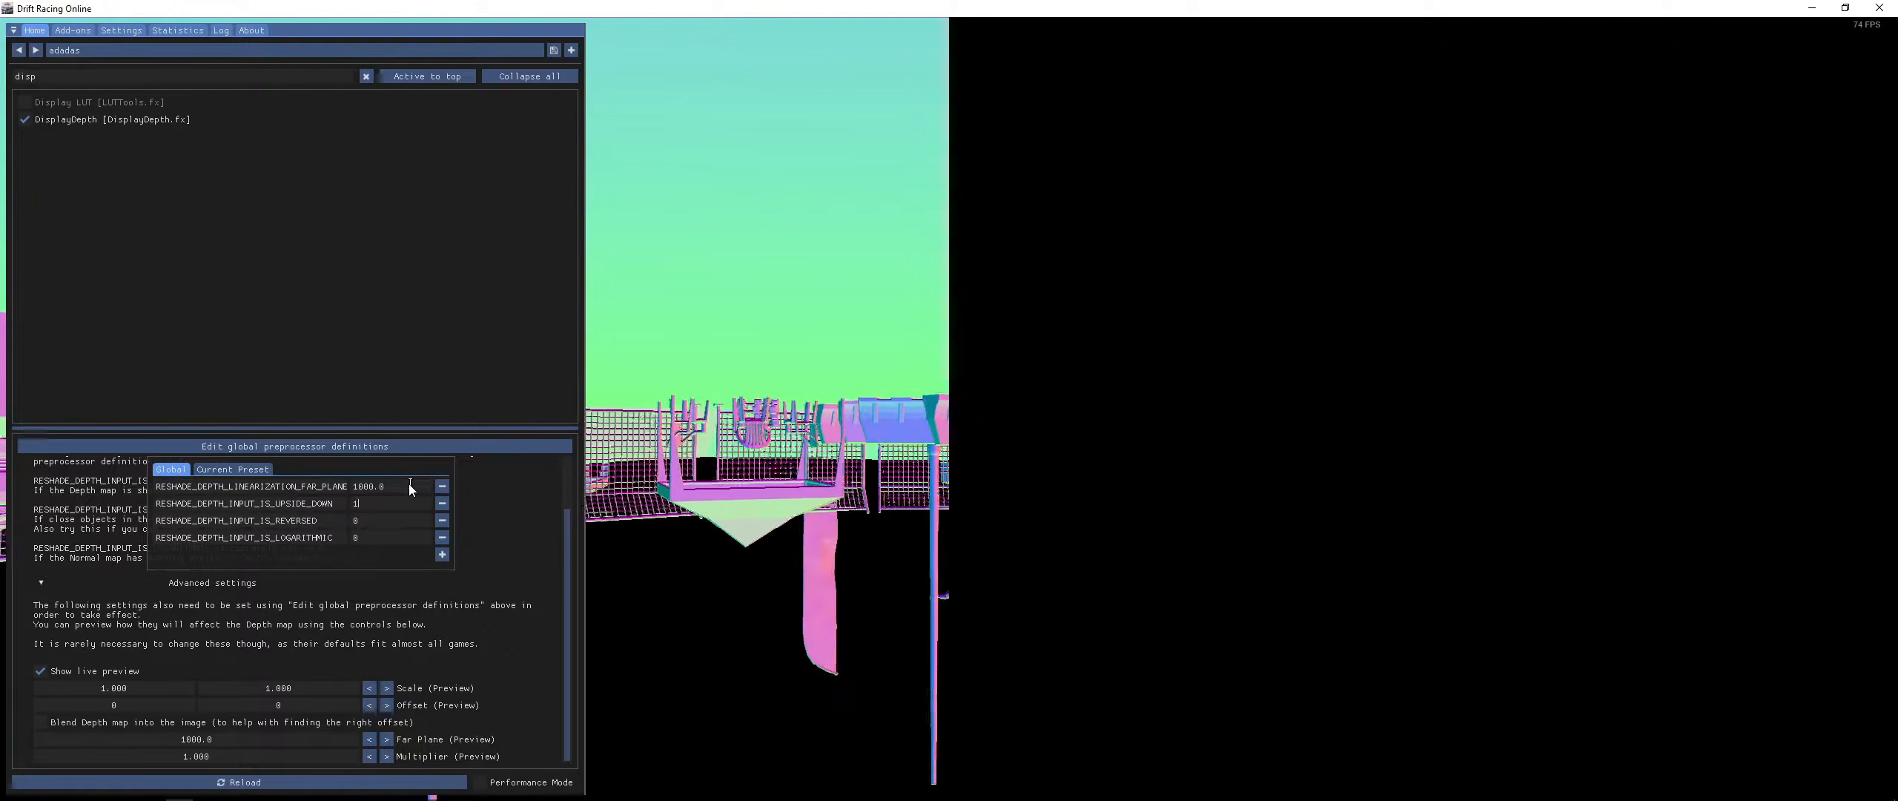
click(527, 515)
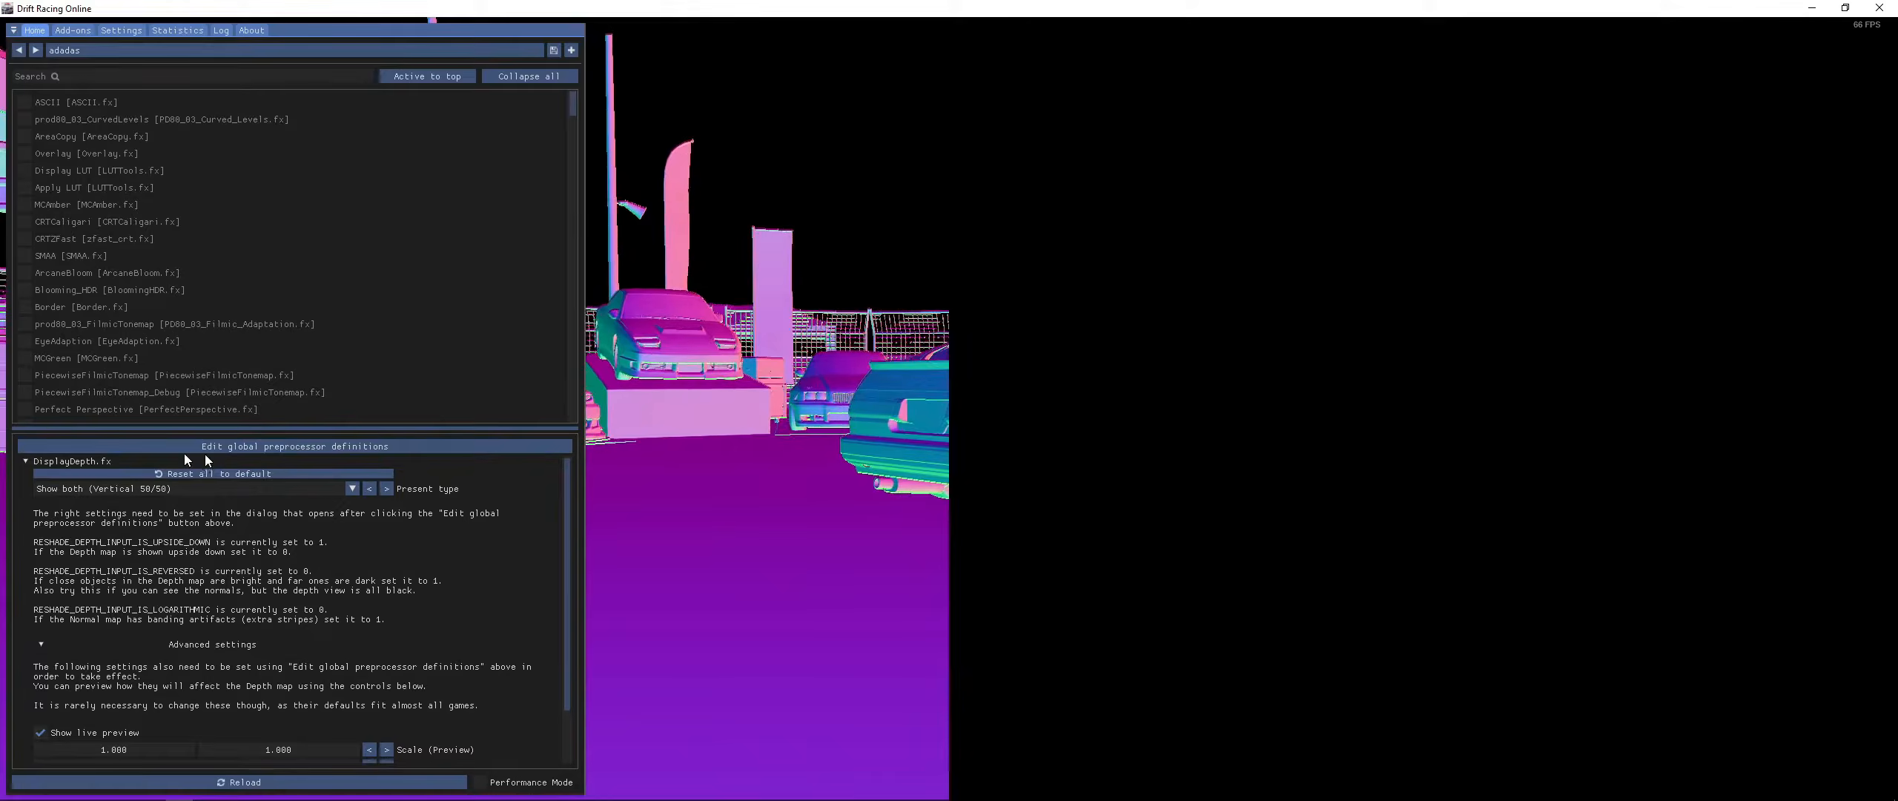
- Set RESHADE_DEPTH_INPUT_IS_REVERSED to 1 and move active effects to the top of the list
click(296, 447)
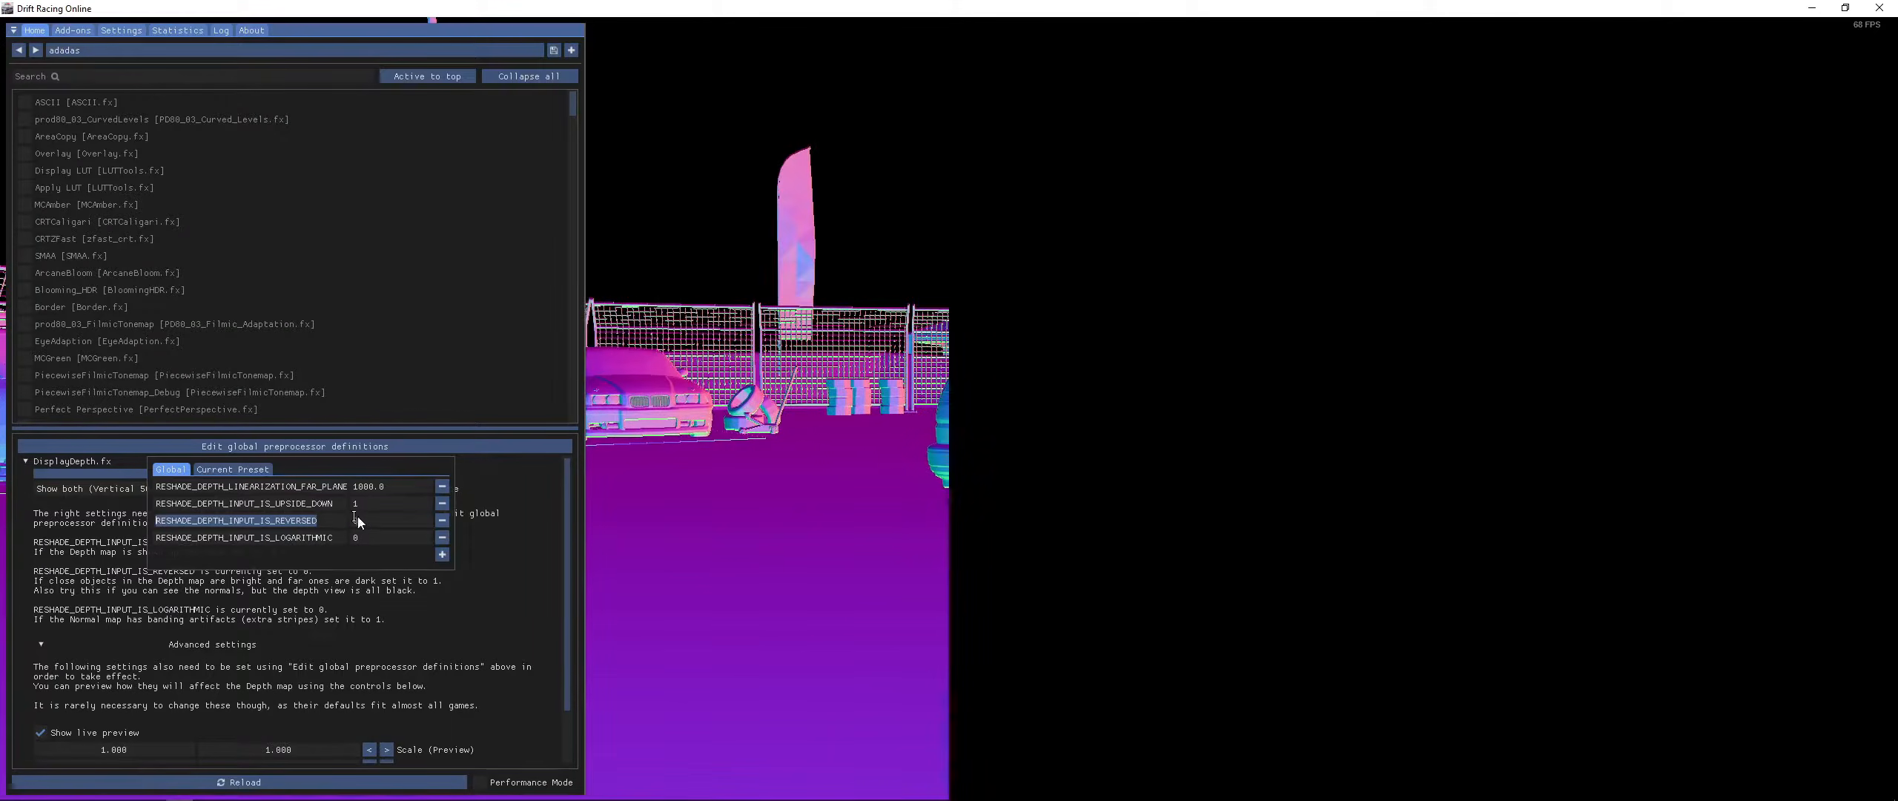
double_click(360, 519)
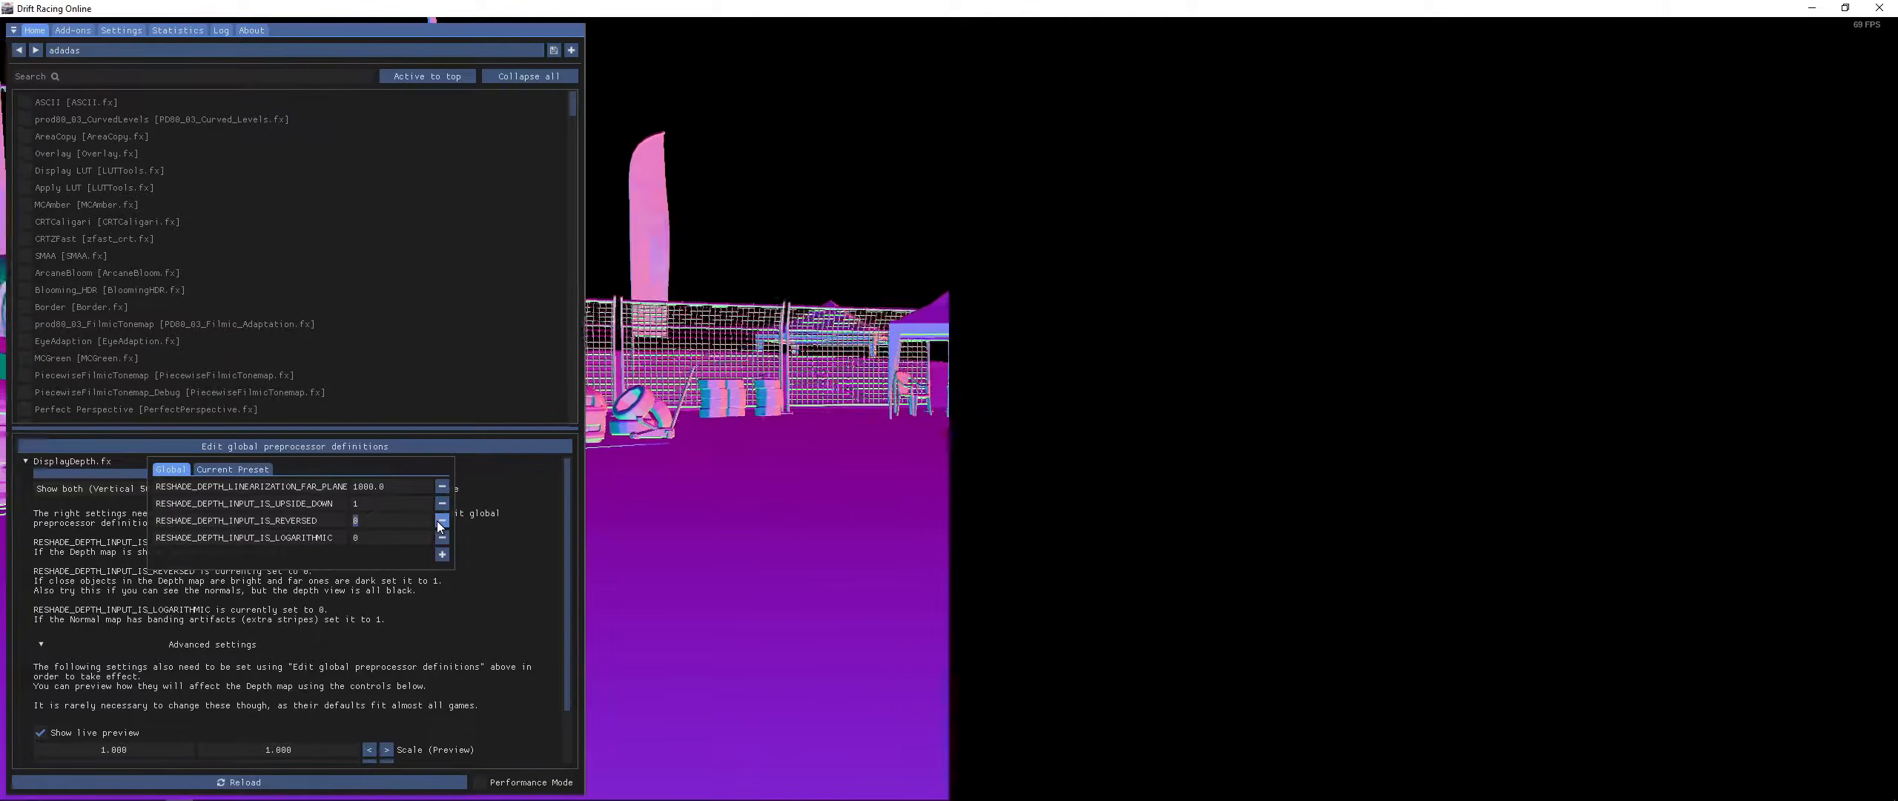
click(551, 526)
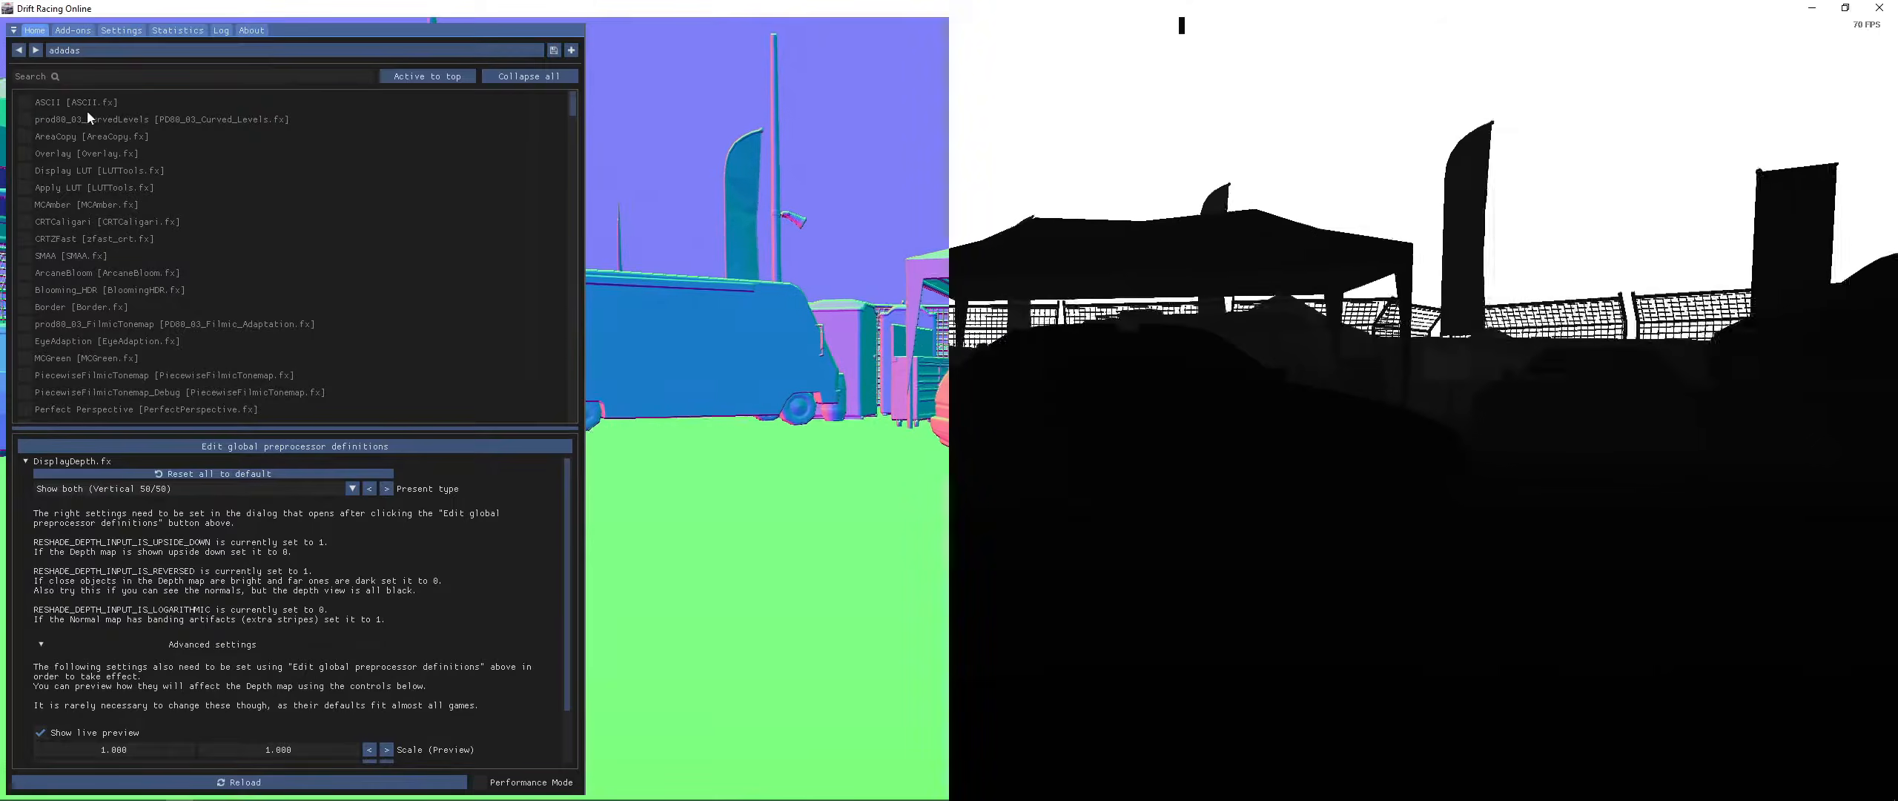
click(448, 76)
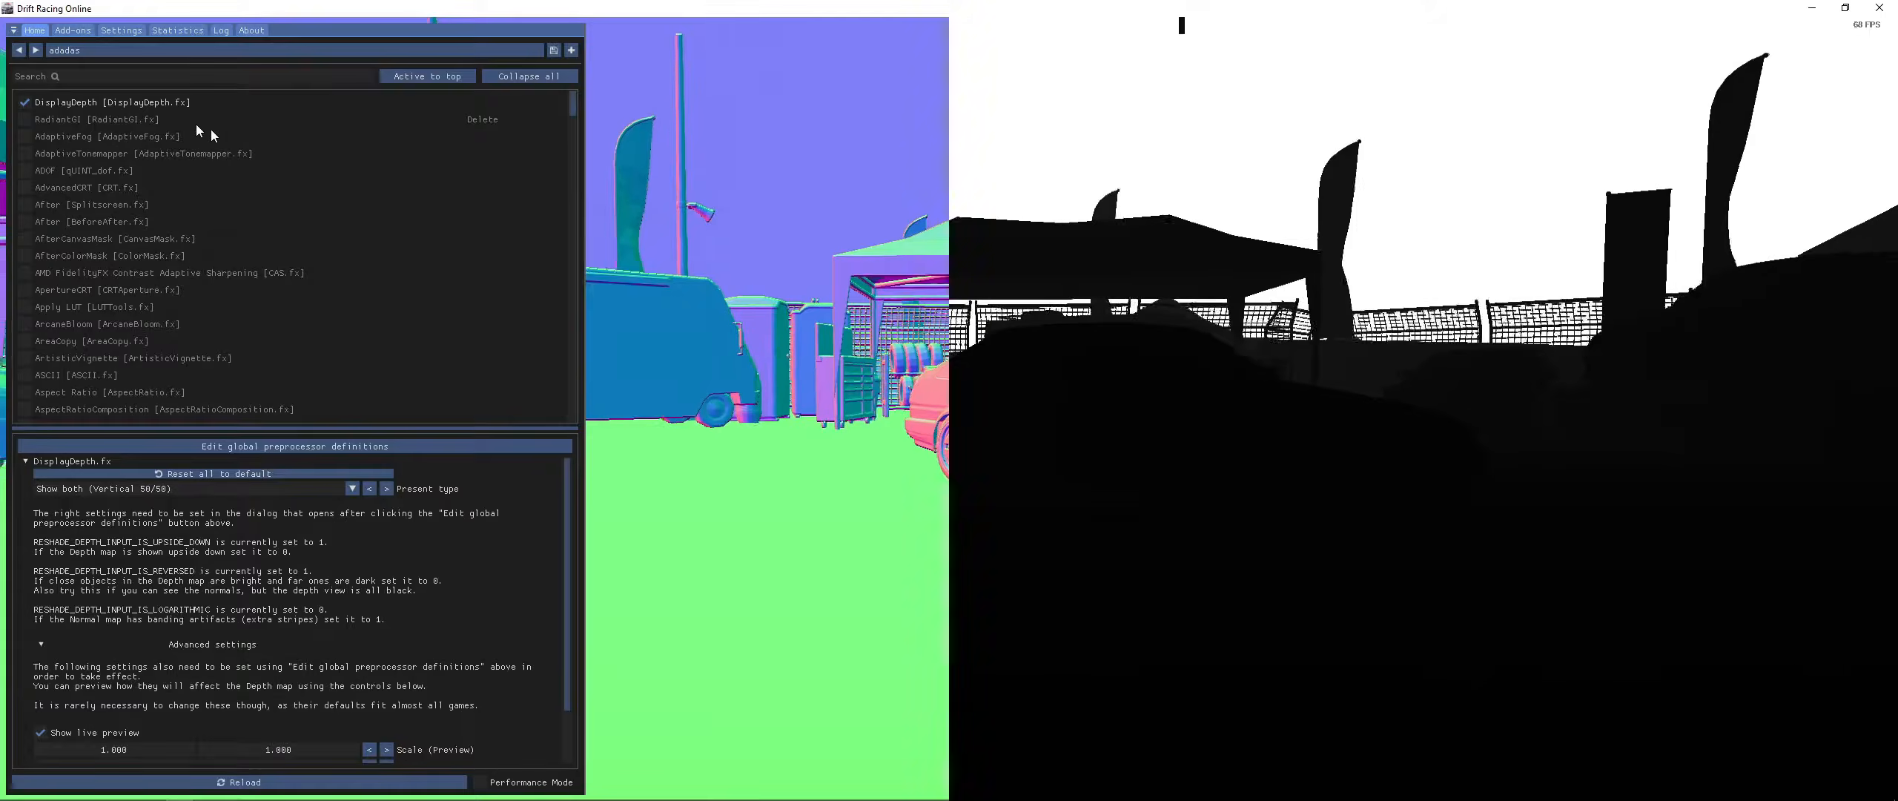
- Disable DisplayDepth, search the effect list for "mx" and enable MXAO
click(78, 103)
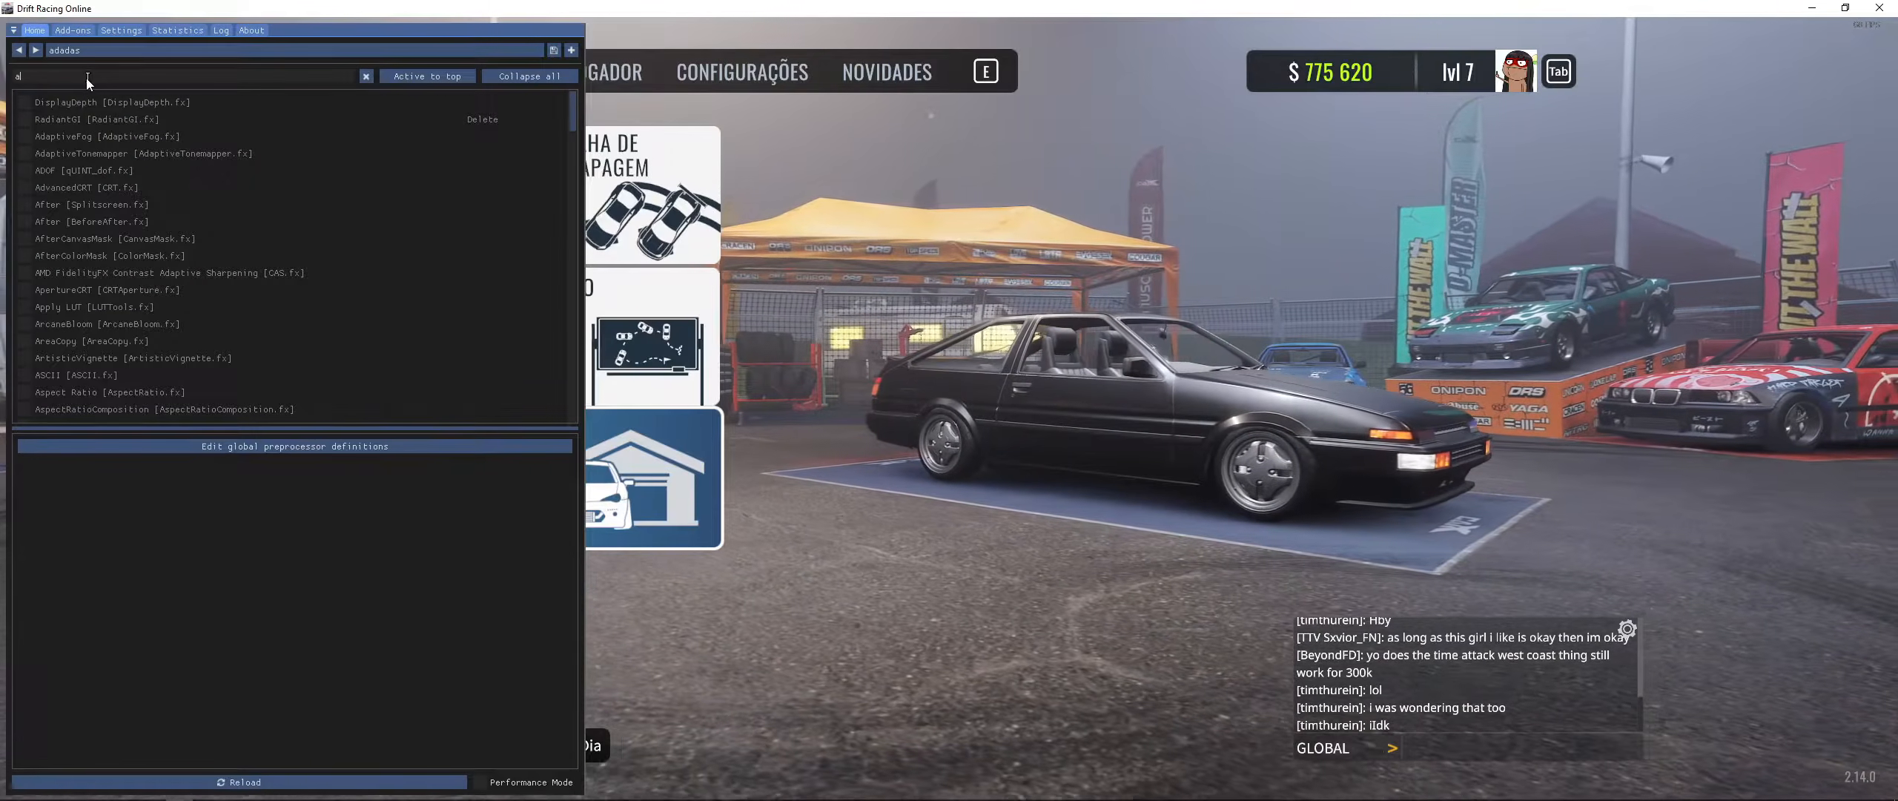
text(mc)
key(BackSpace)
text(x)
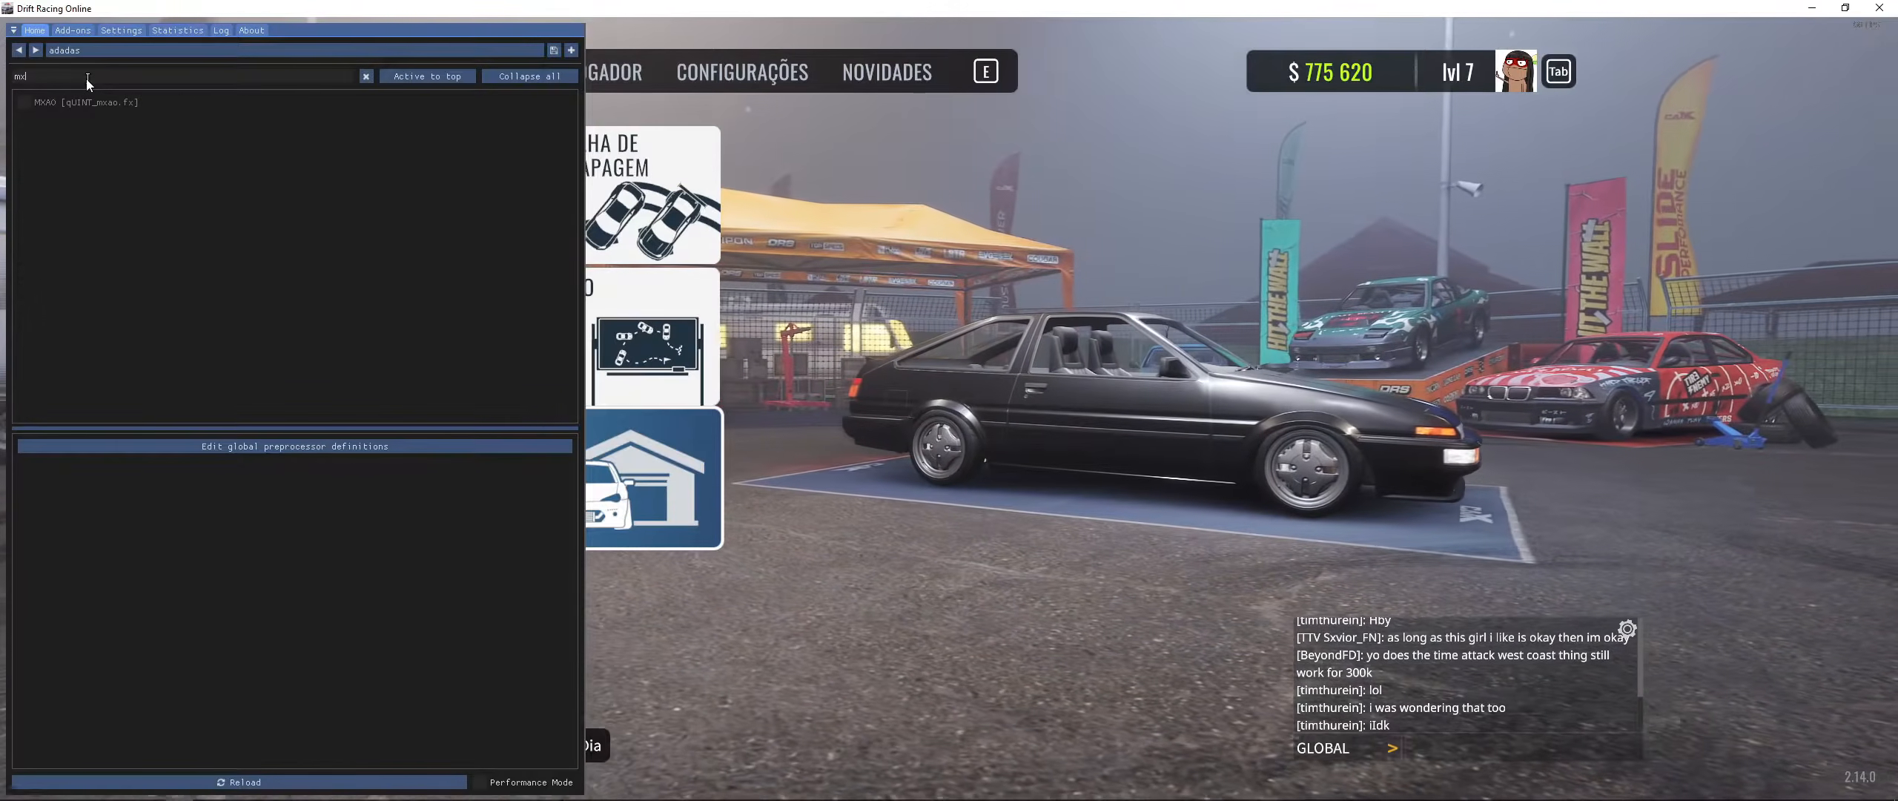
click(43, 104)
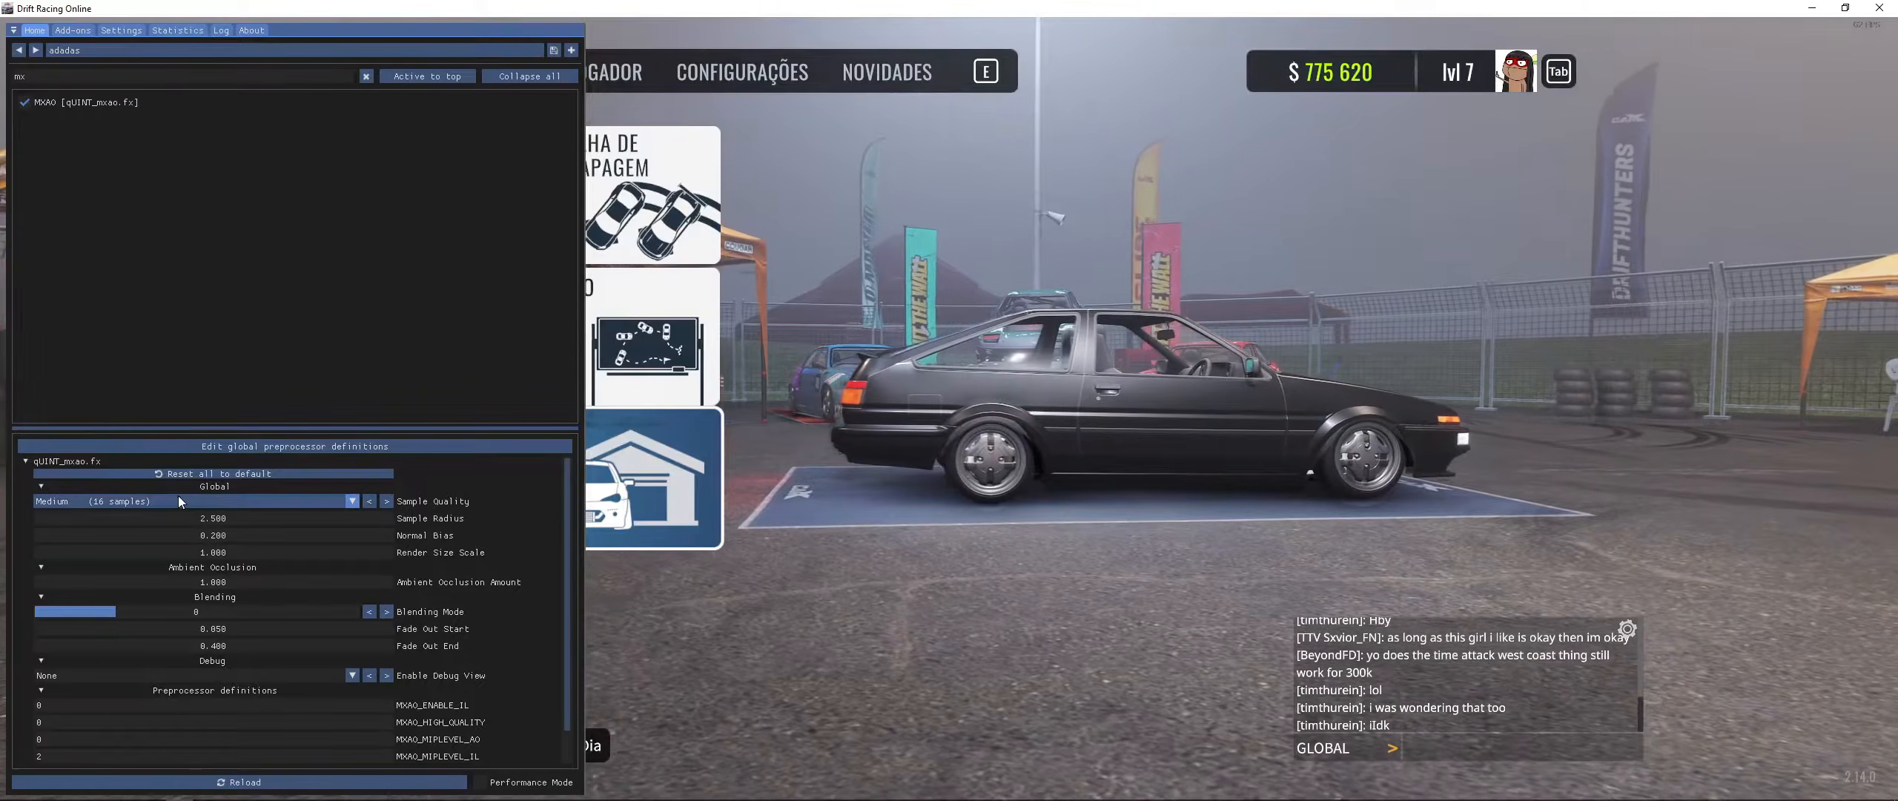
- Adjust MXAO's Sample Radius to about 2.86
drag(198, 519, 1571, 436)
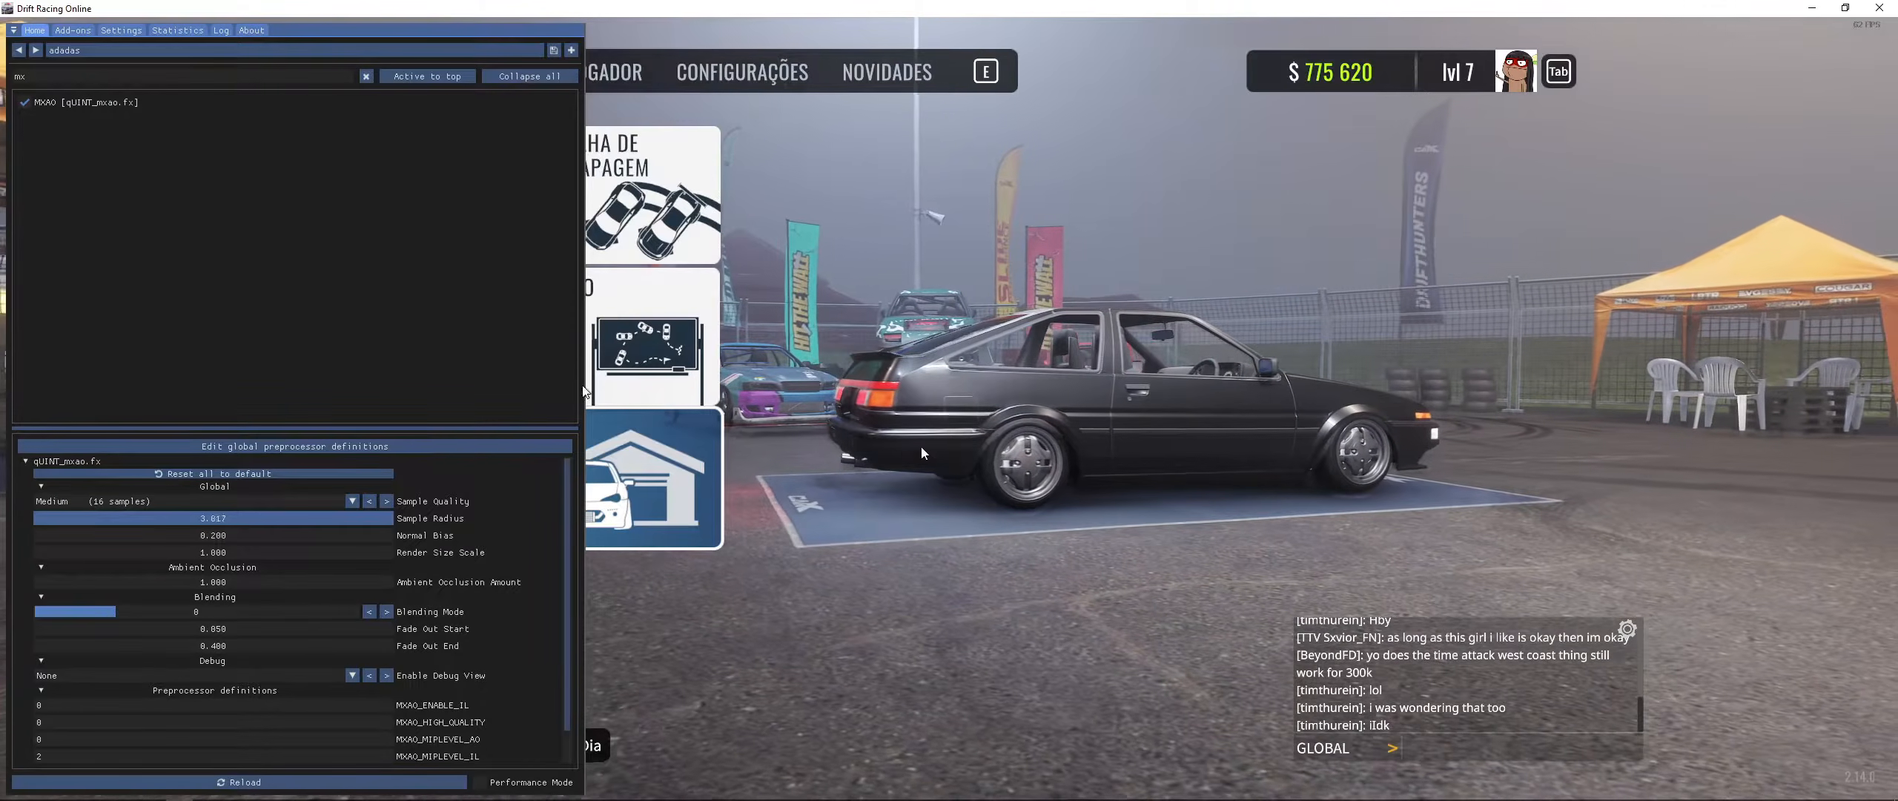
drag(893, 445, 339, 551)
- Set RESHADE_DEPTH_INPUT_IS_REVERSED to 0 and RESHADE_DEPTH_INPUT_IS_UPSIDE_DOWN to 1 in the global preprocessor definitions
click(374, 446)
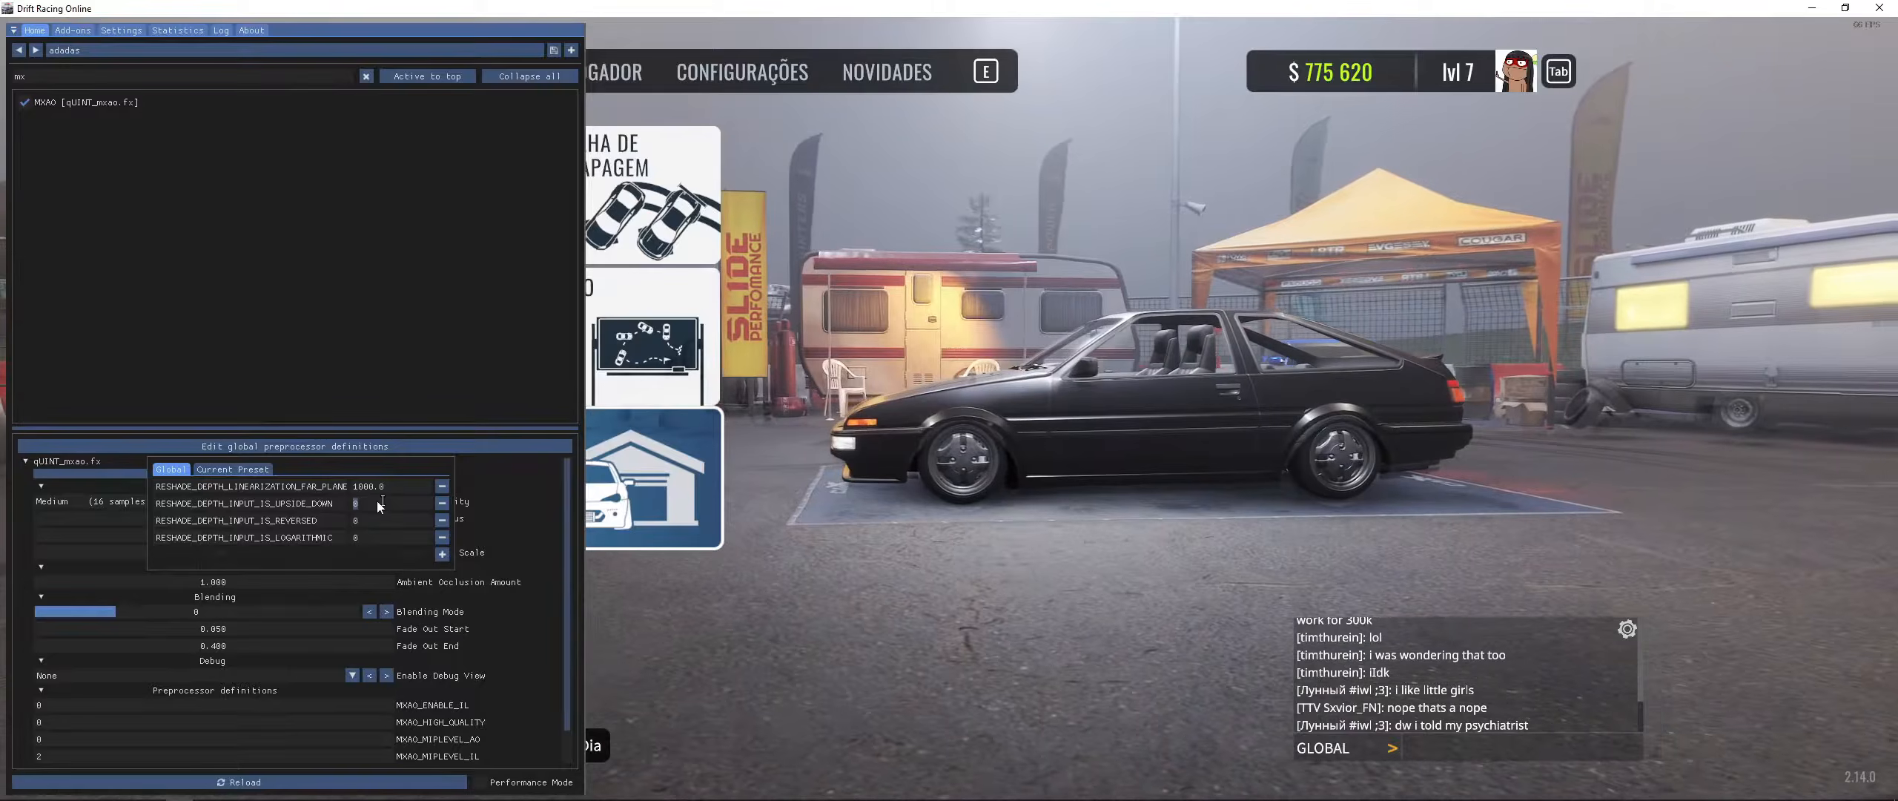
drag(363, 520, 319, 525)
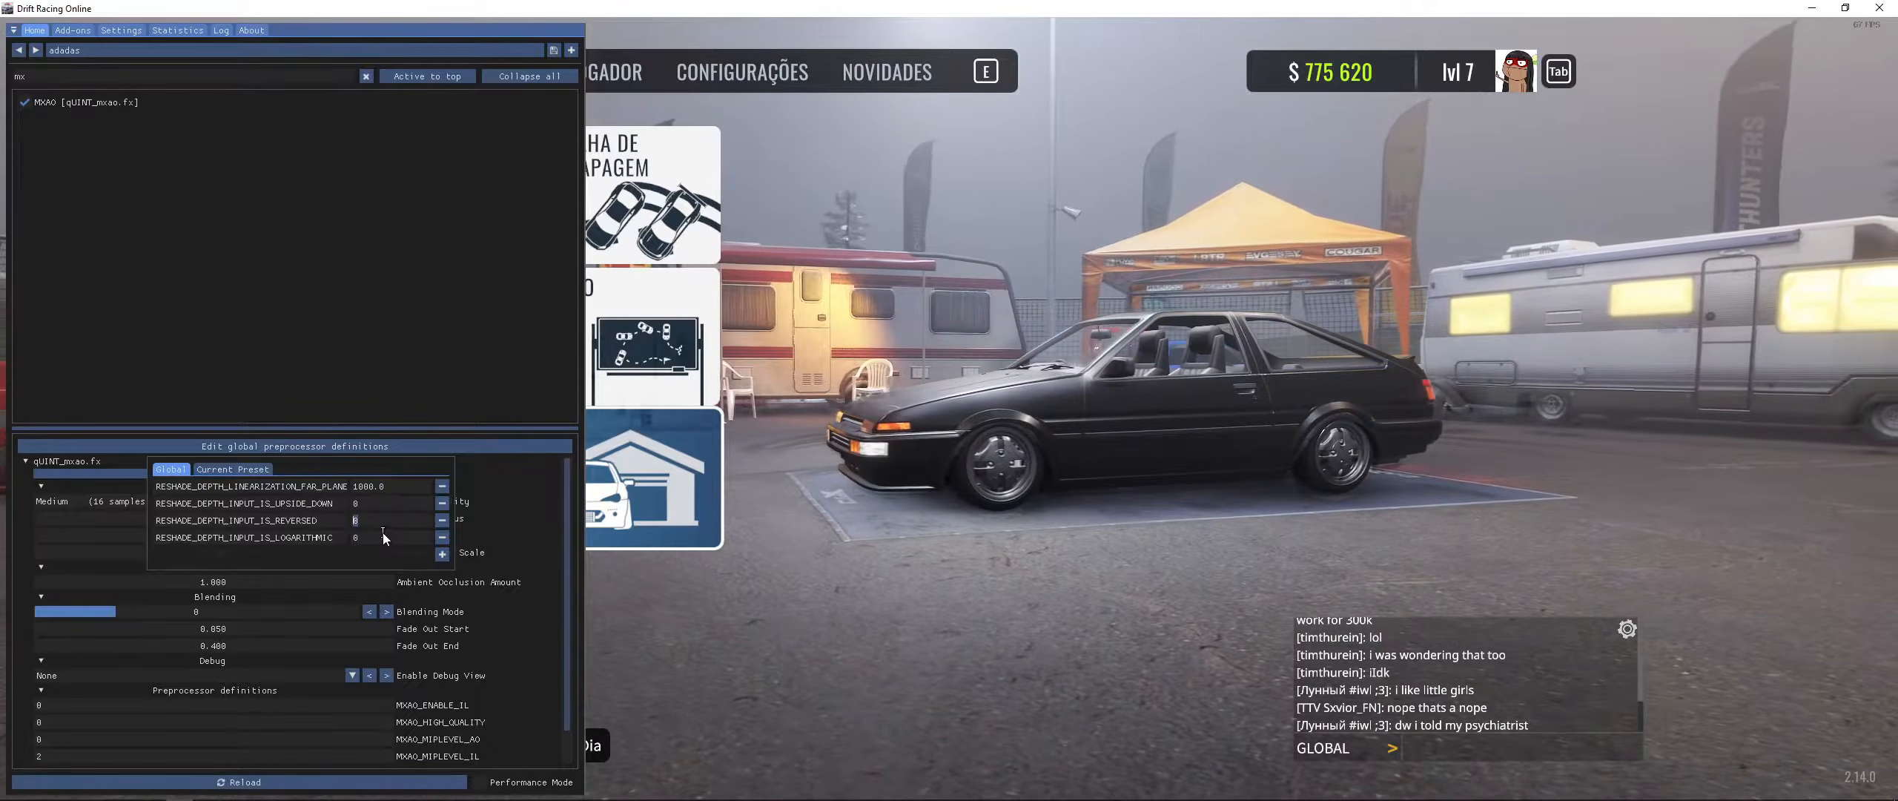
click(544, 580)
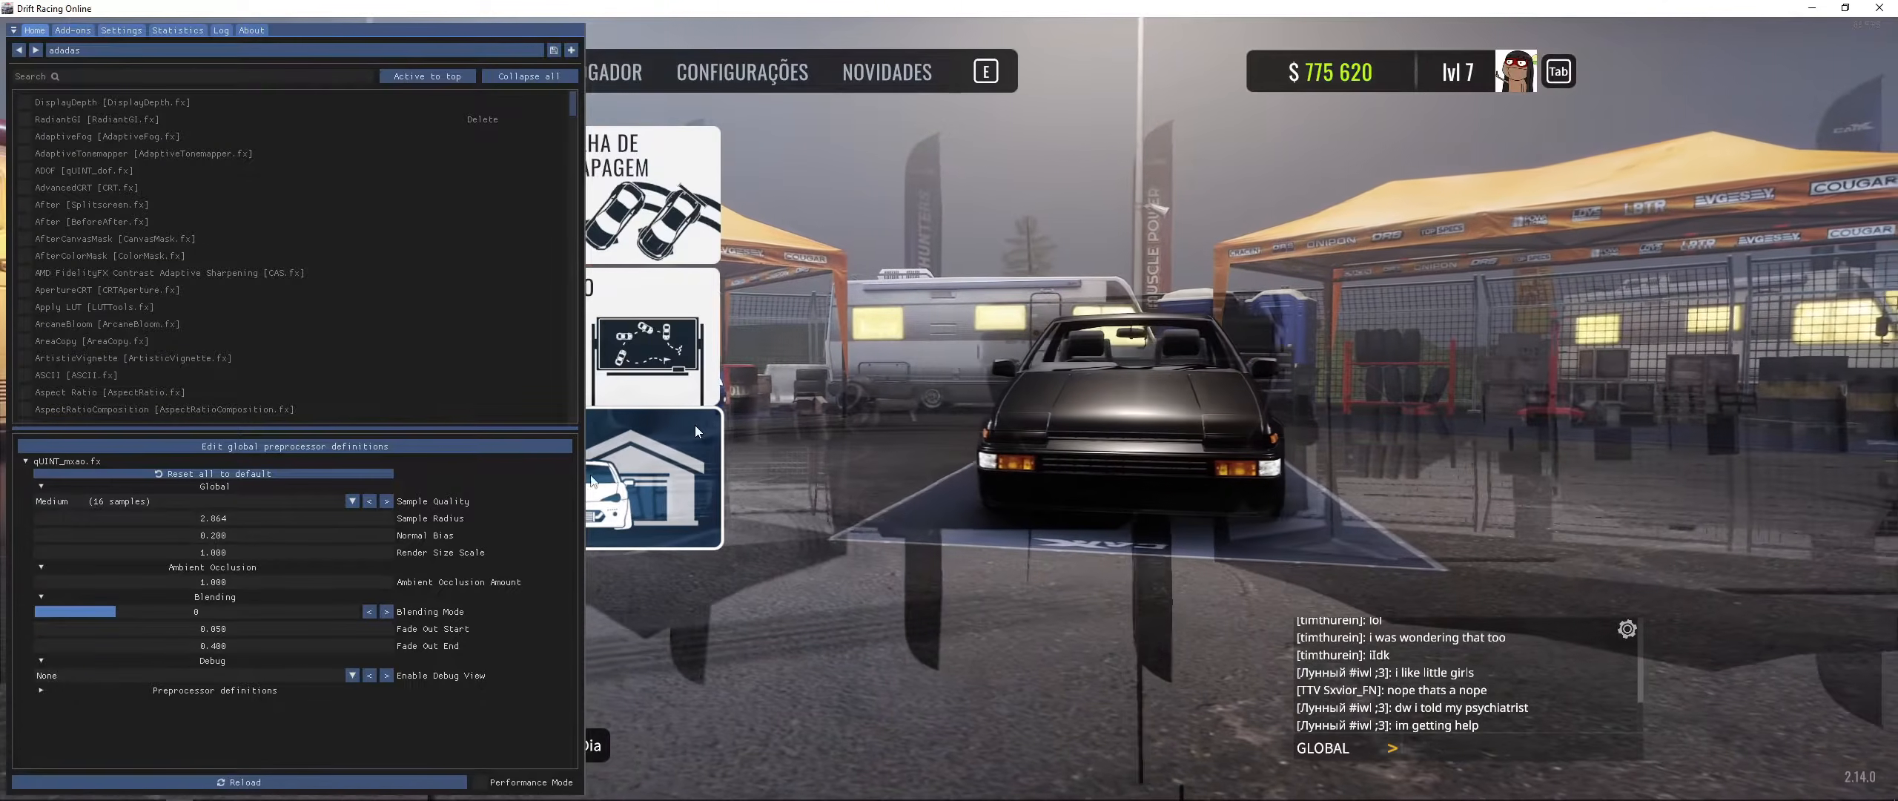
click(347, 446)
double_click(365, 501)
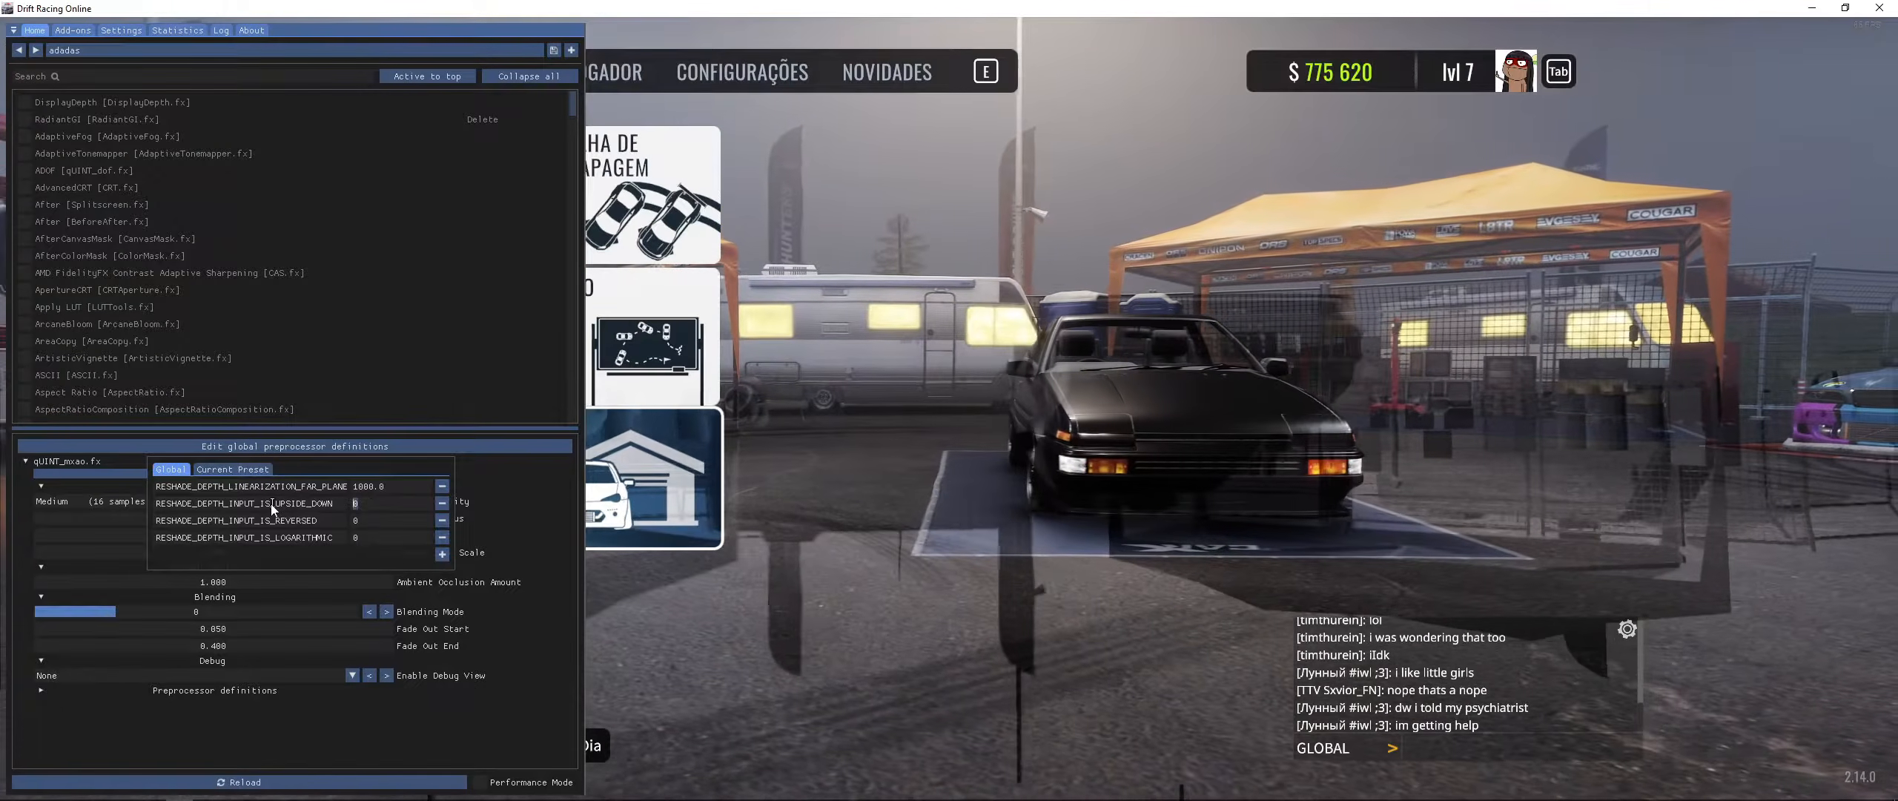
text(1)
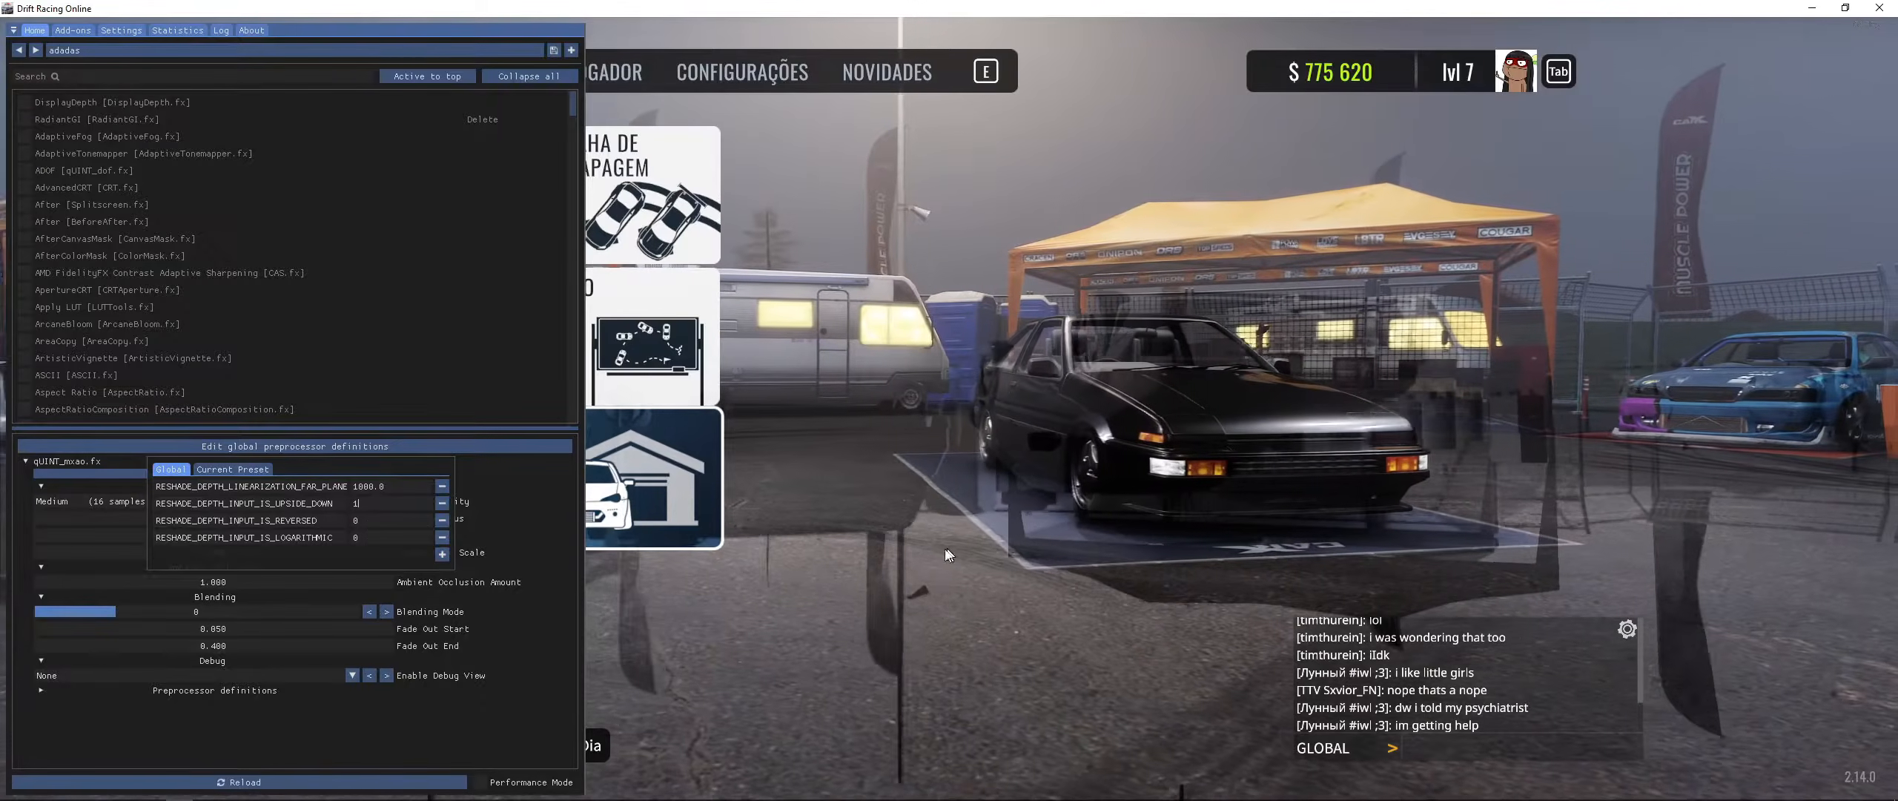
click(906, 571)
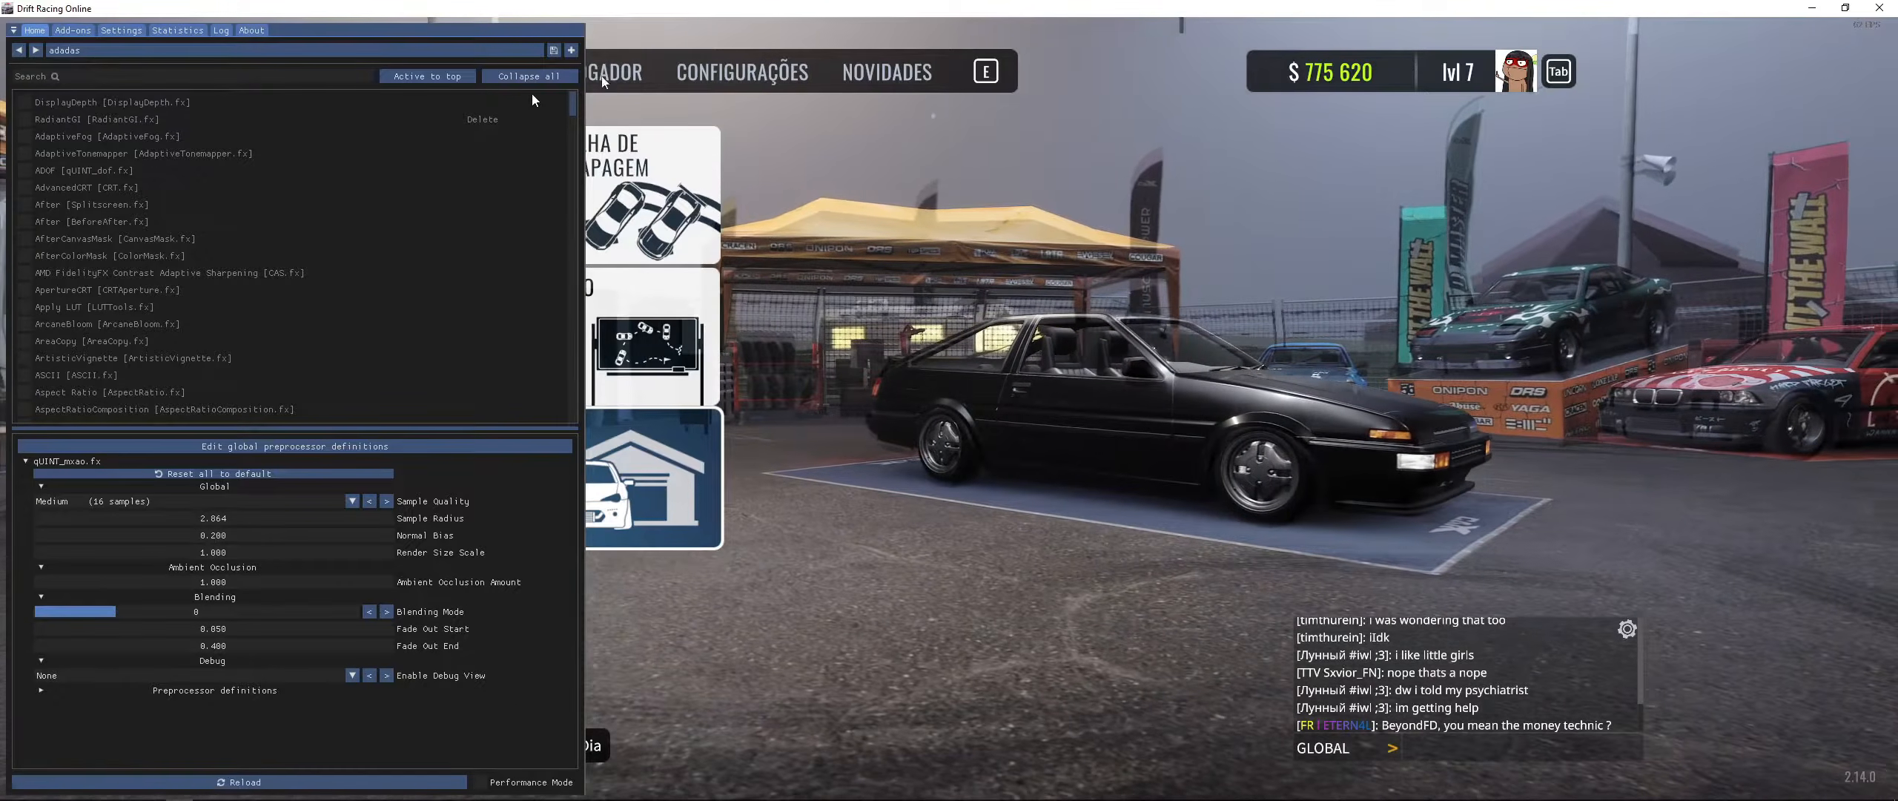
- Move active effects to the top and review the global preprocessor definitions before reloading
click(426, 76)
mouse_move(41, 120)
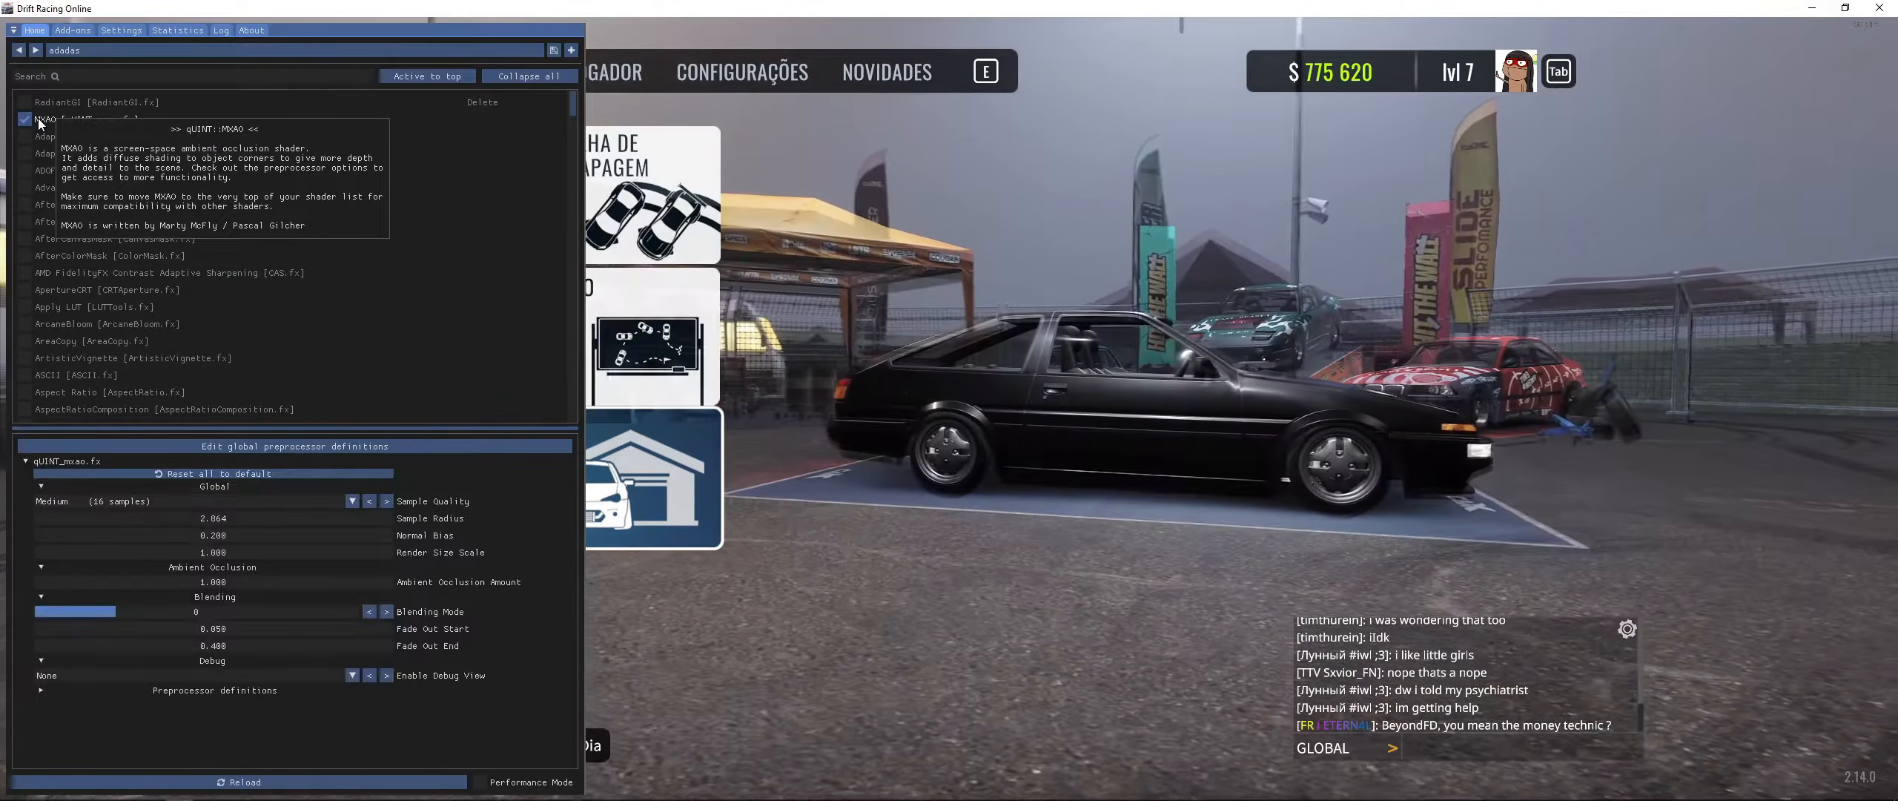
click(319, 448)
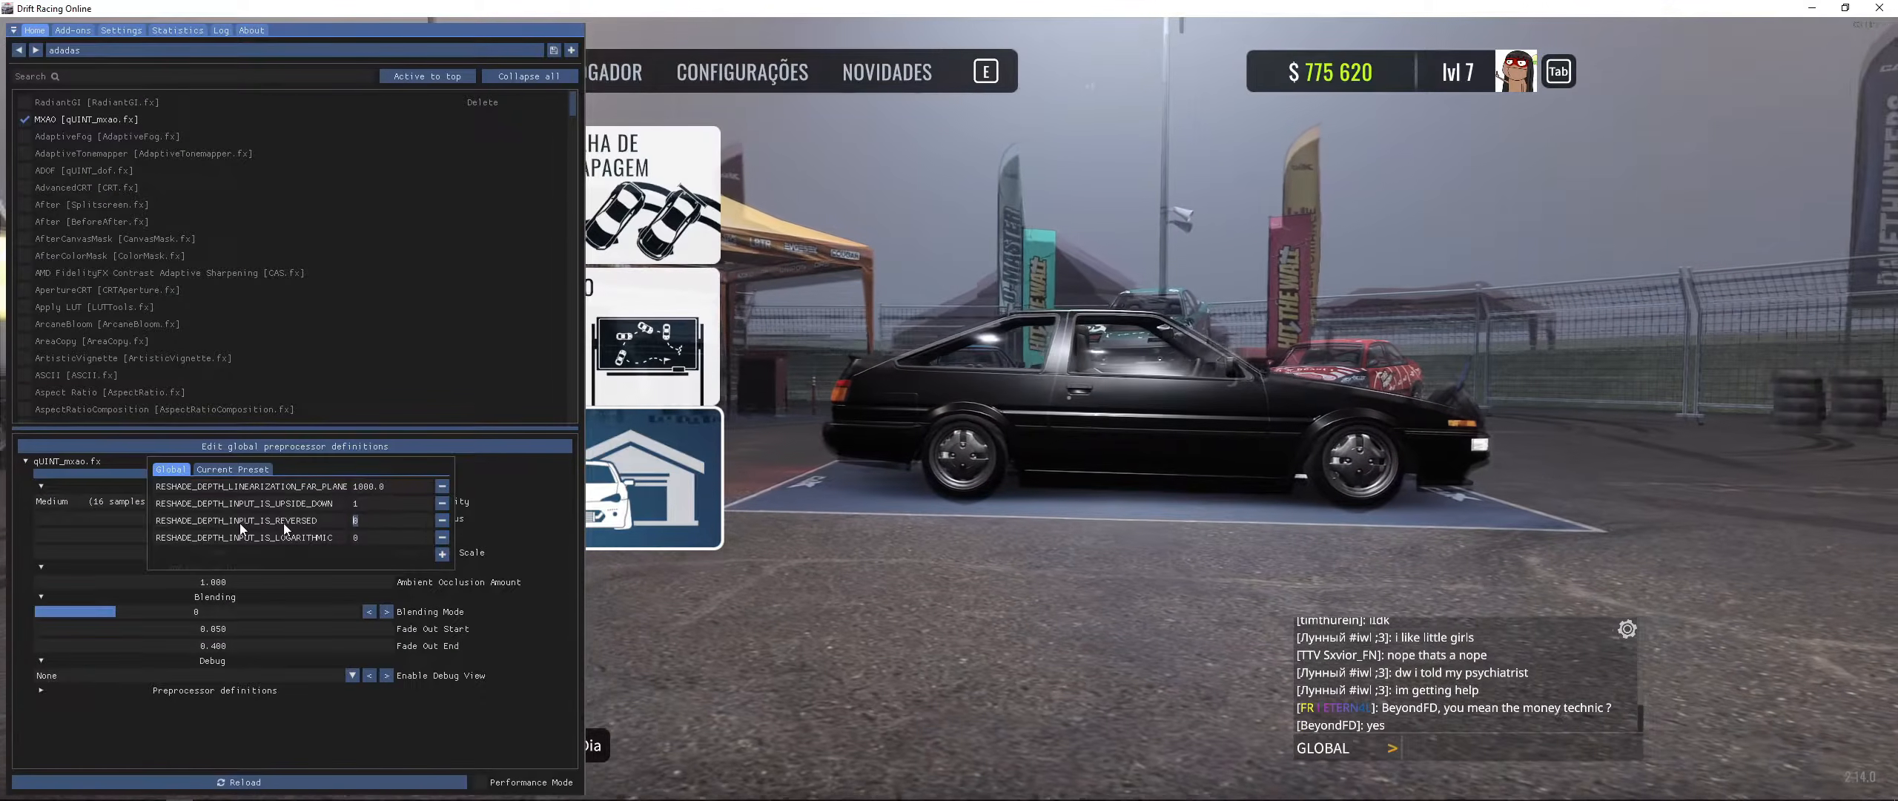
click(1148, 501)
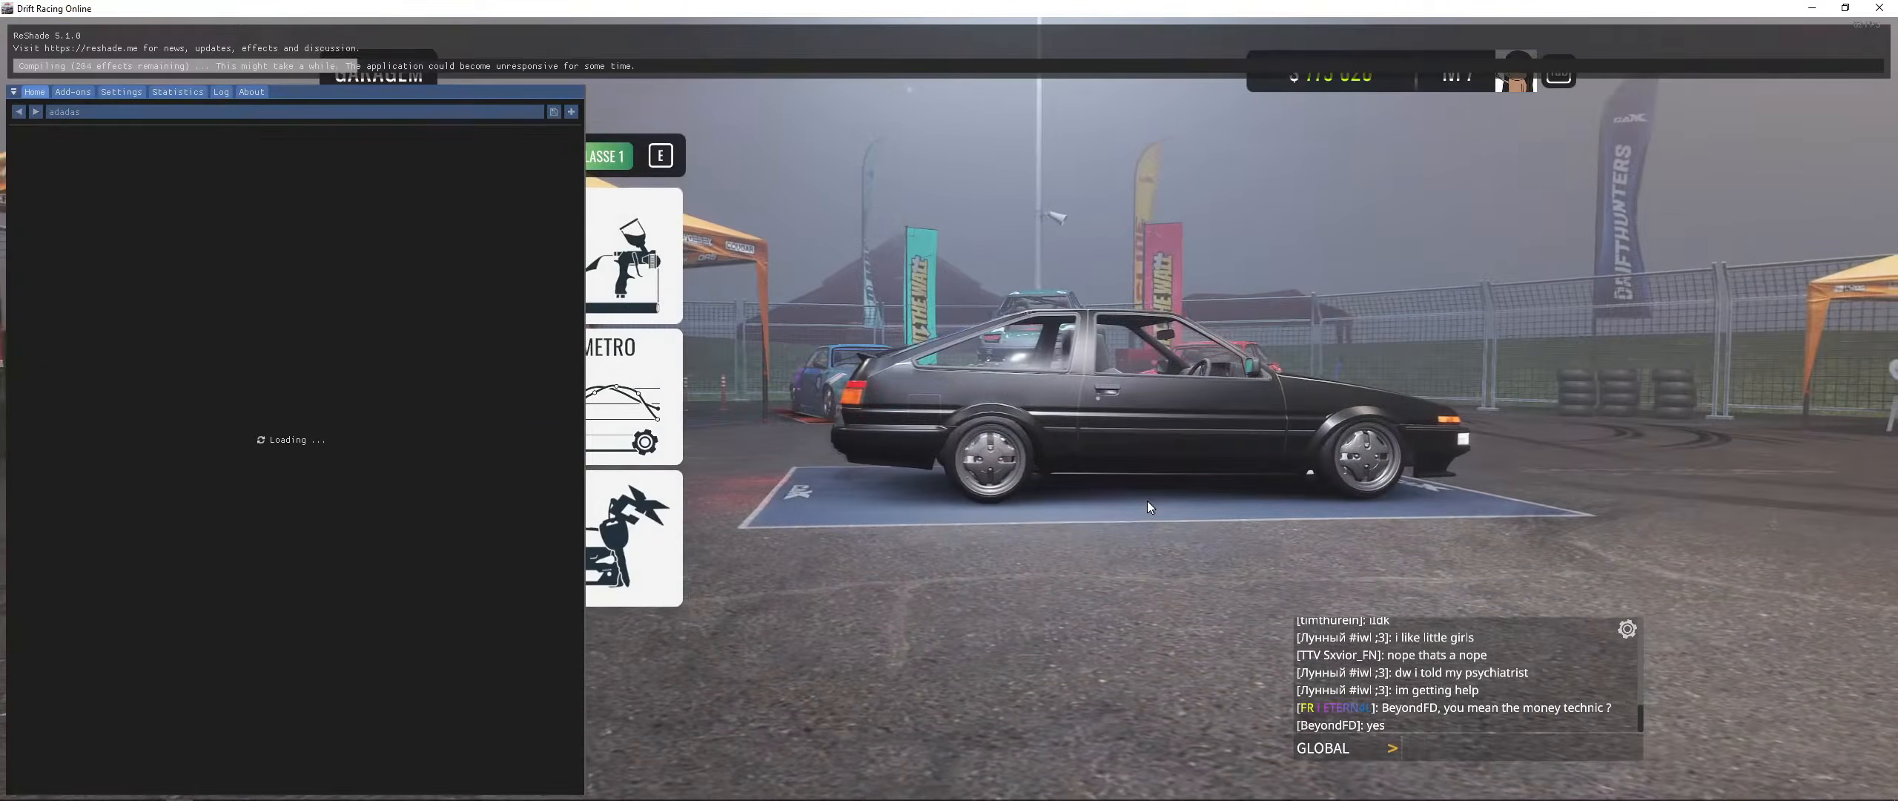
key(Escape)
key(Escape)
key(Escape)
key(Home)
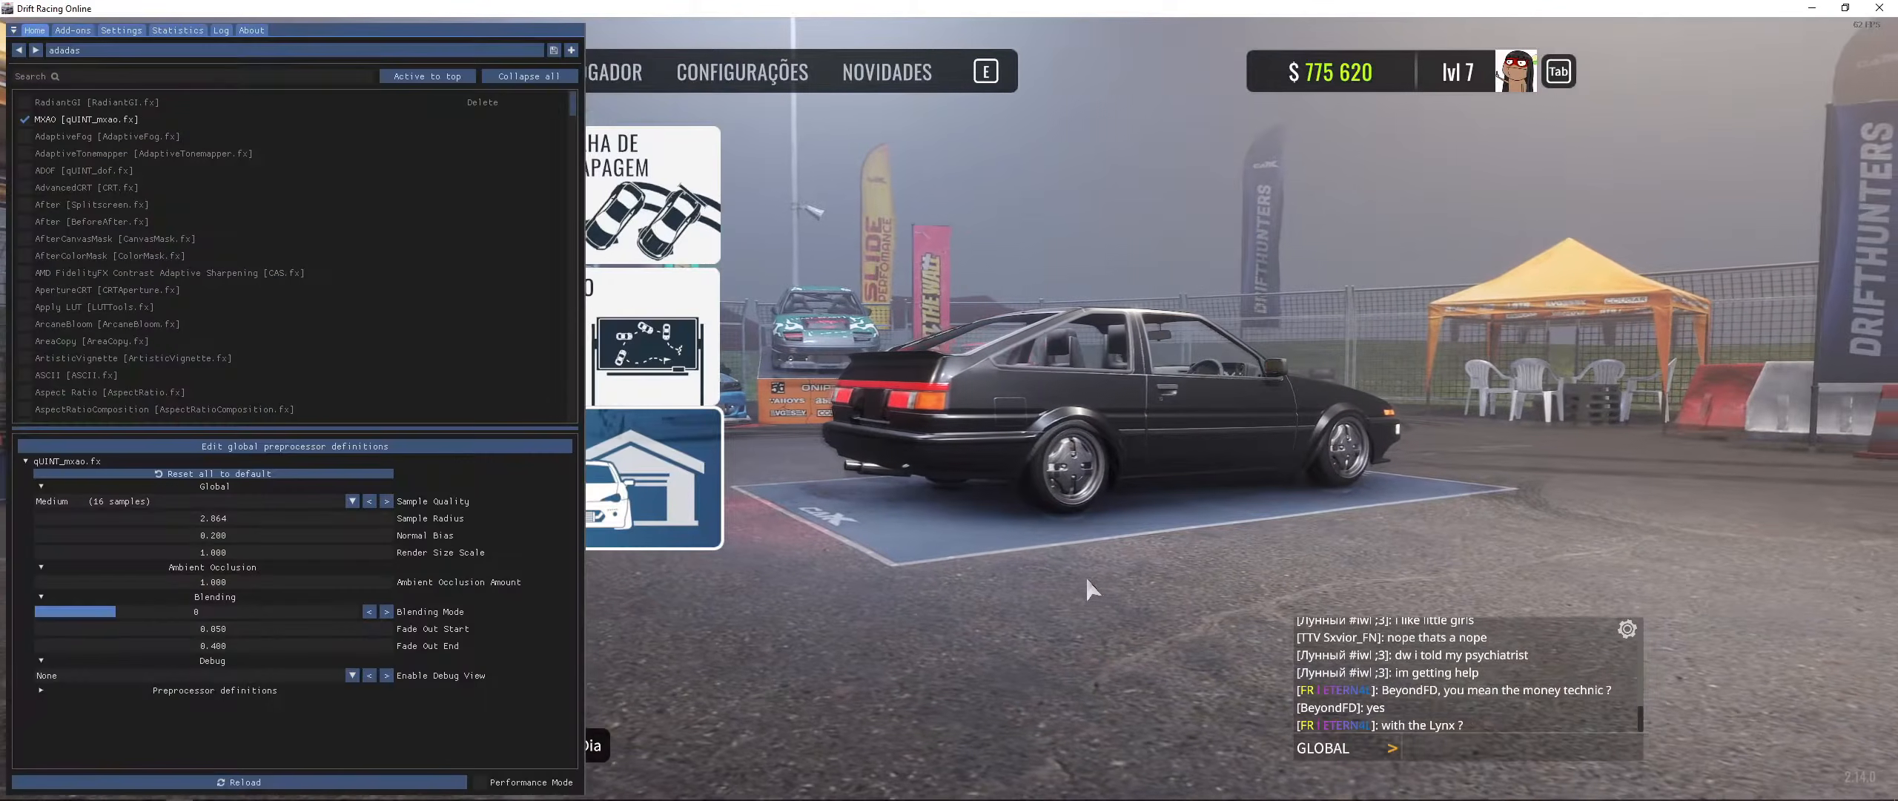
key(Home)
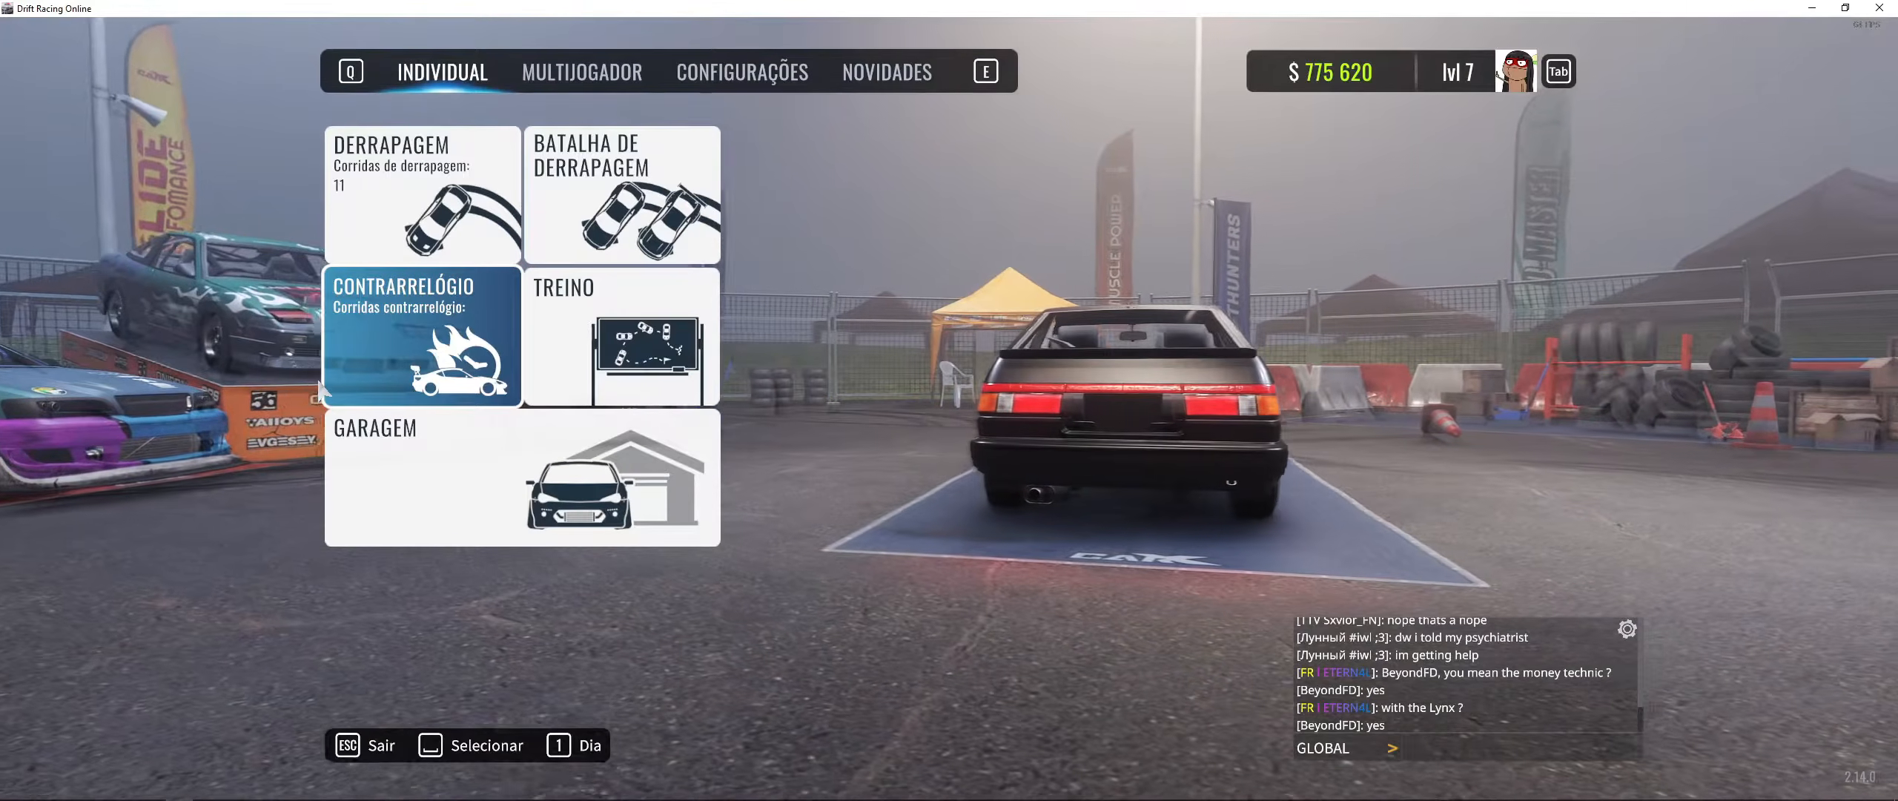
key(Home)
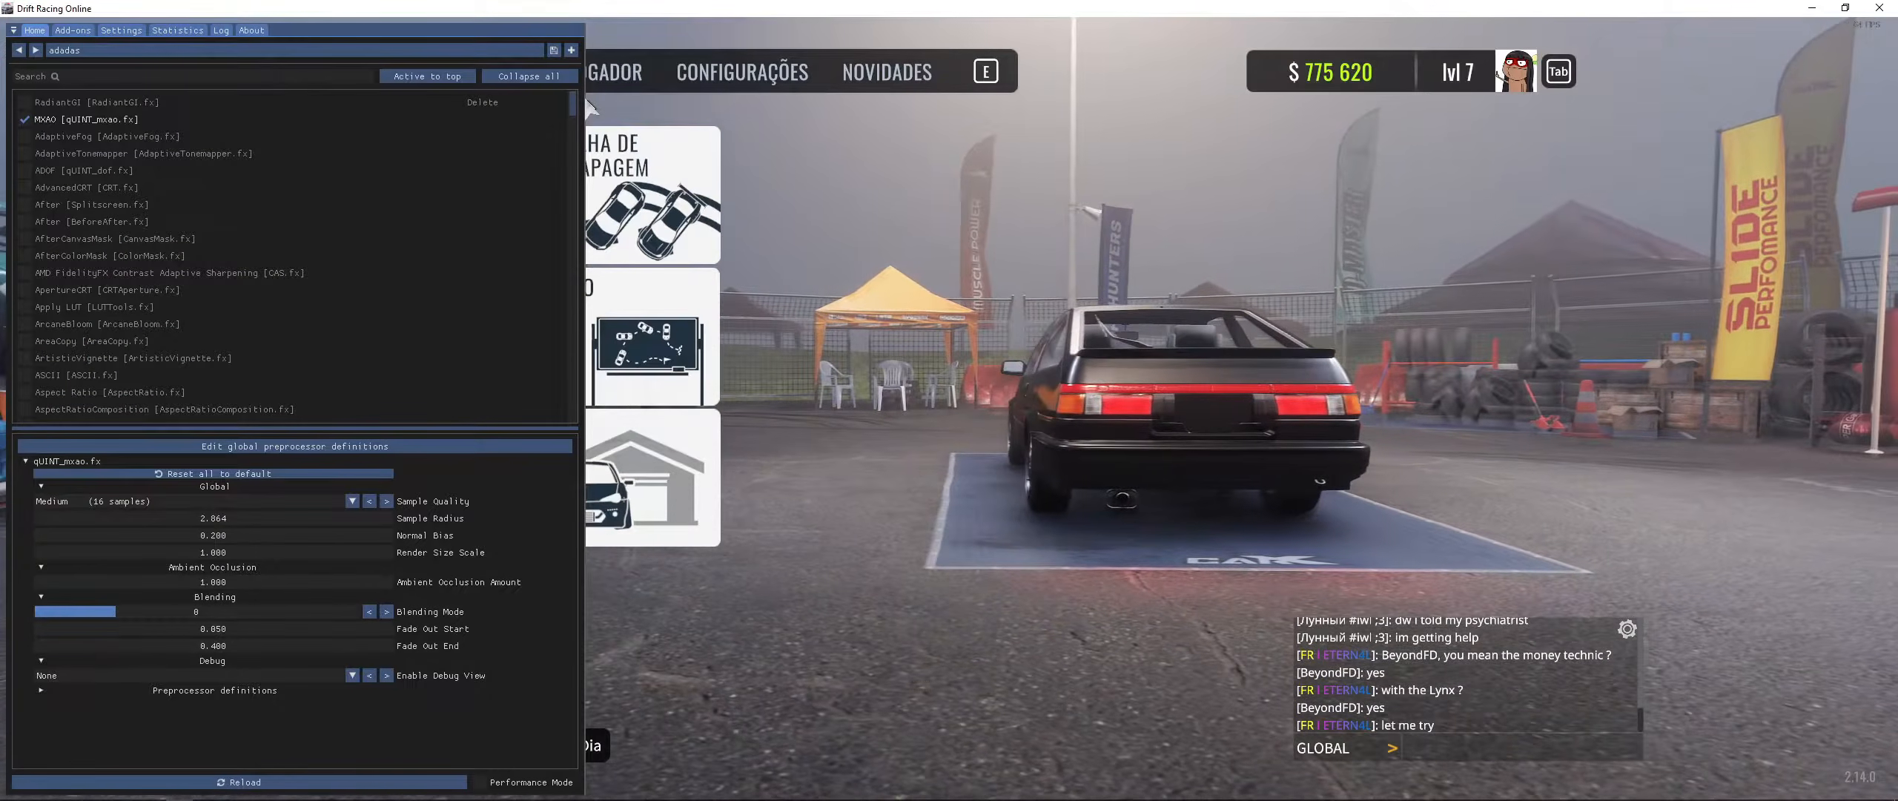
- Narrow the overlay window and toggle the MXAO effect
drag(585, 115, 454, 114)
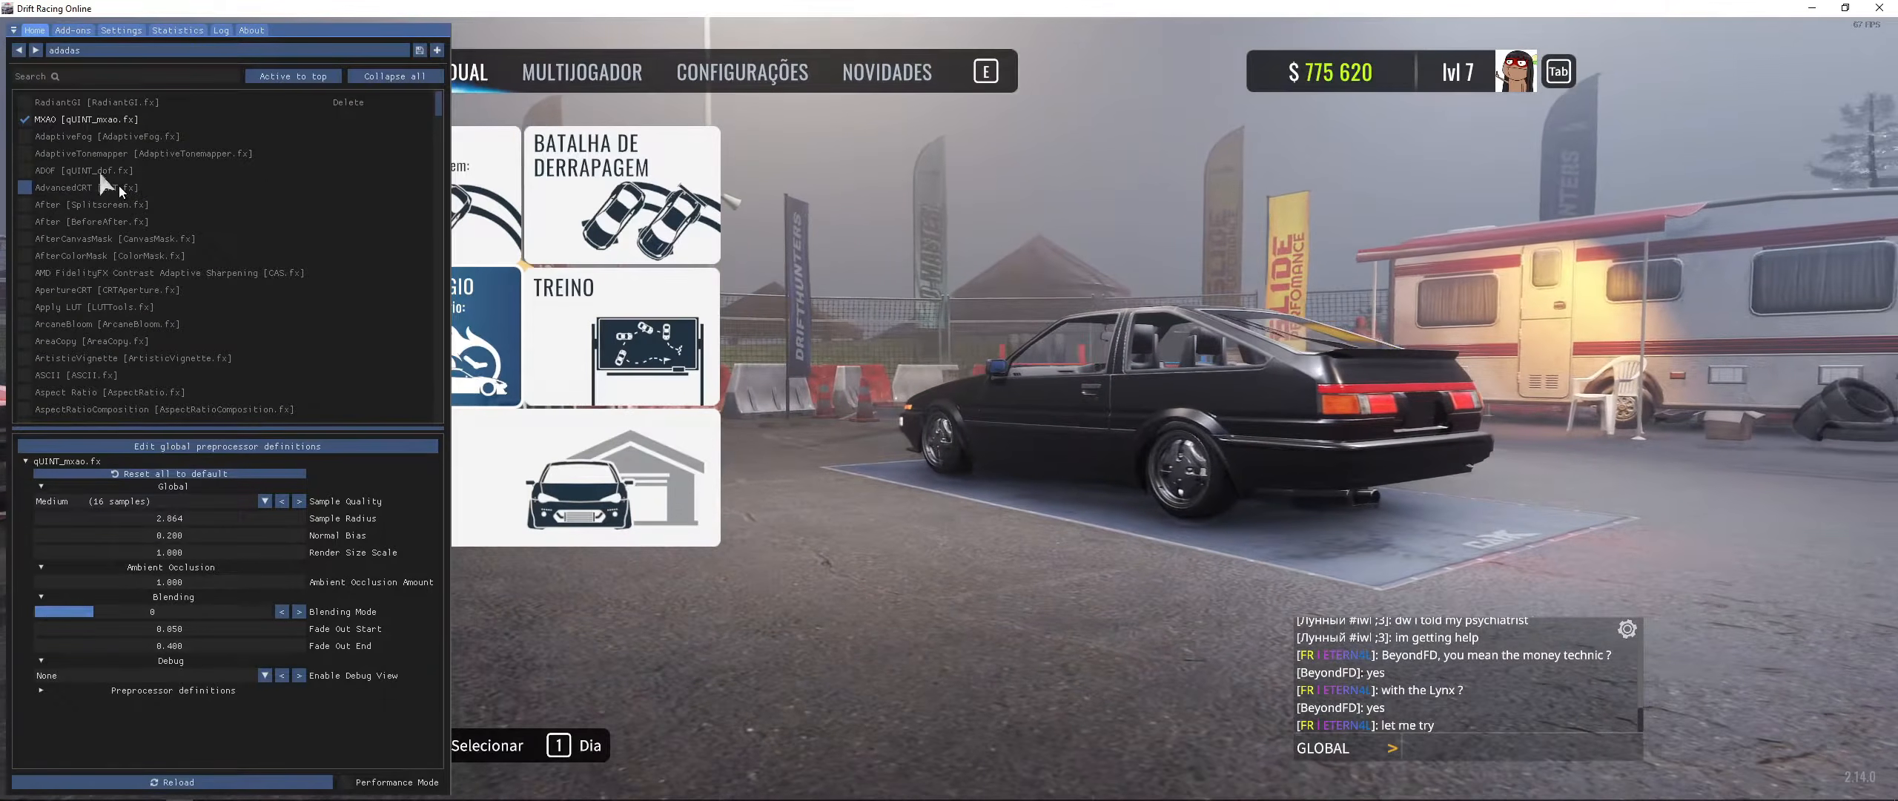
click(69, 138)
click(69, 138)
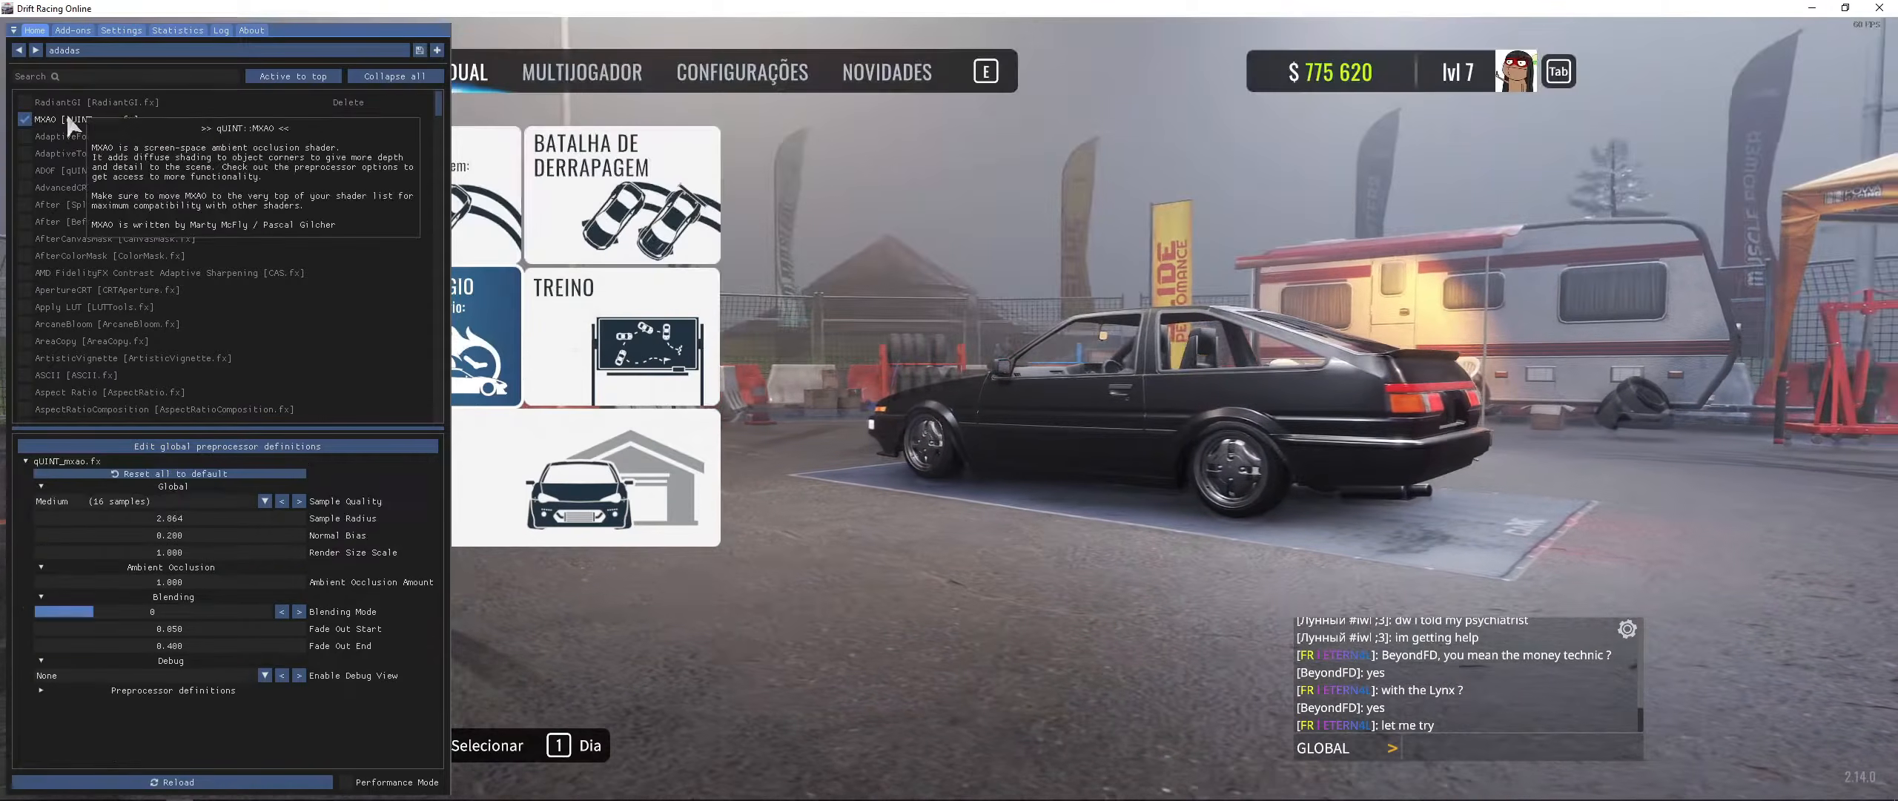
click(74, 119)
- Search for "dis", enable DisplayDepth to inspect the depth view, then switch DisplayDepth and MXAO off
click(80, 77)
text(dis)
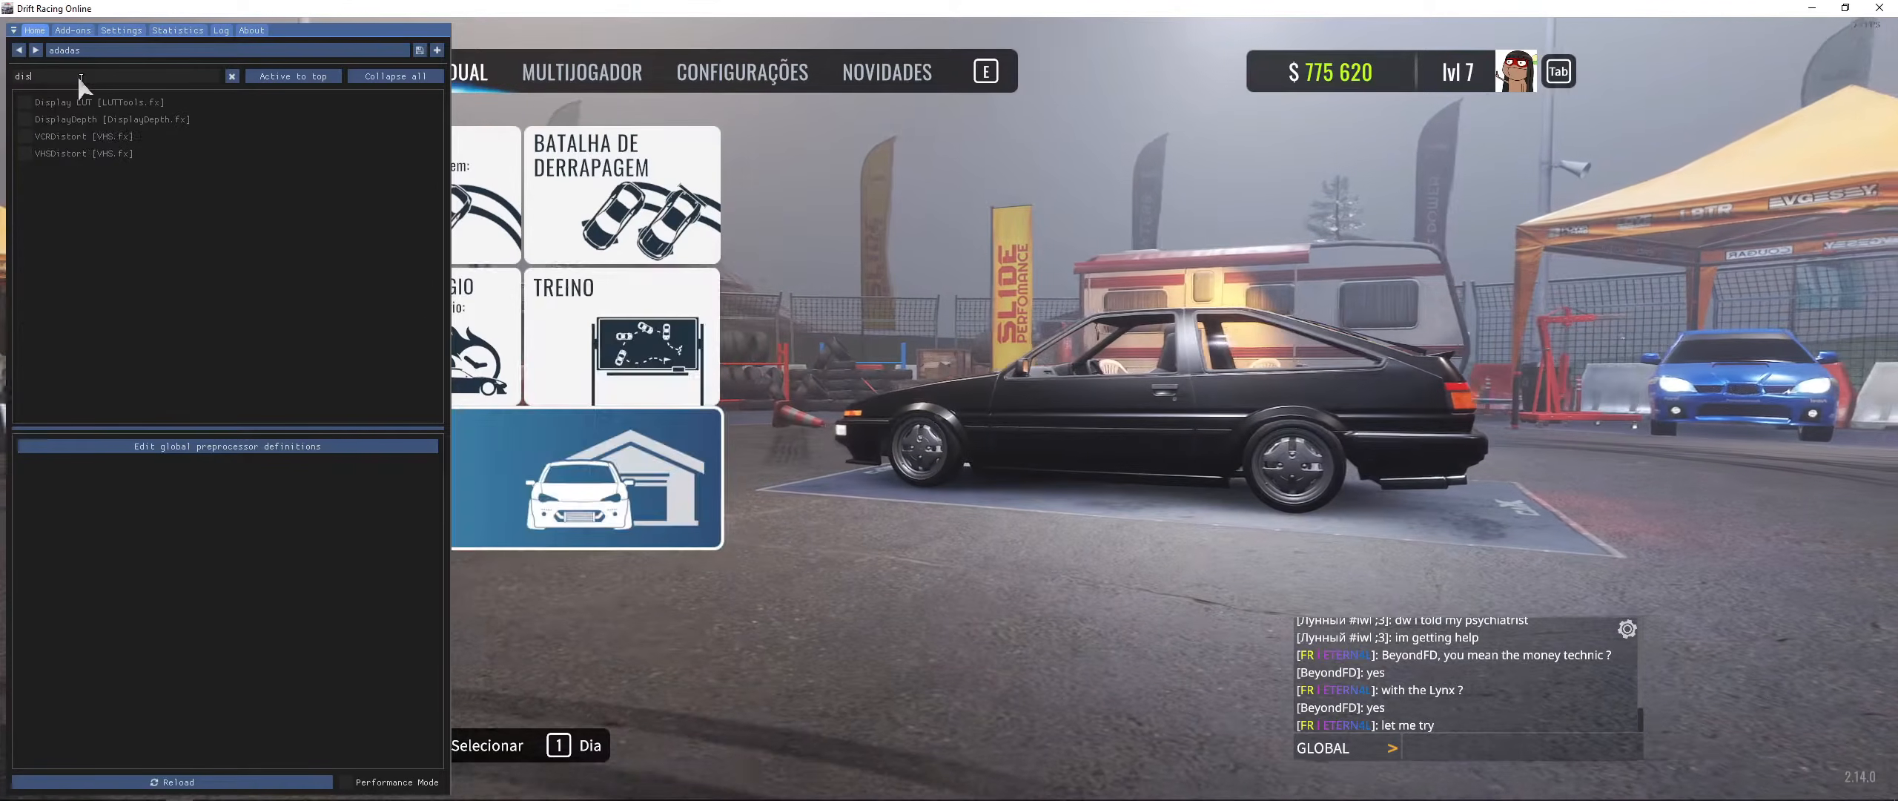
click(74, 119)
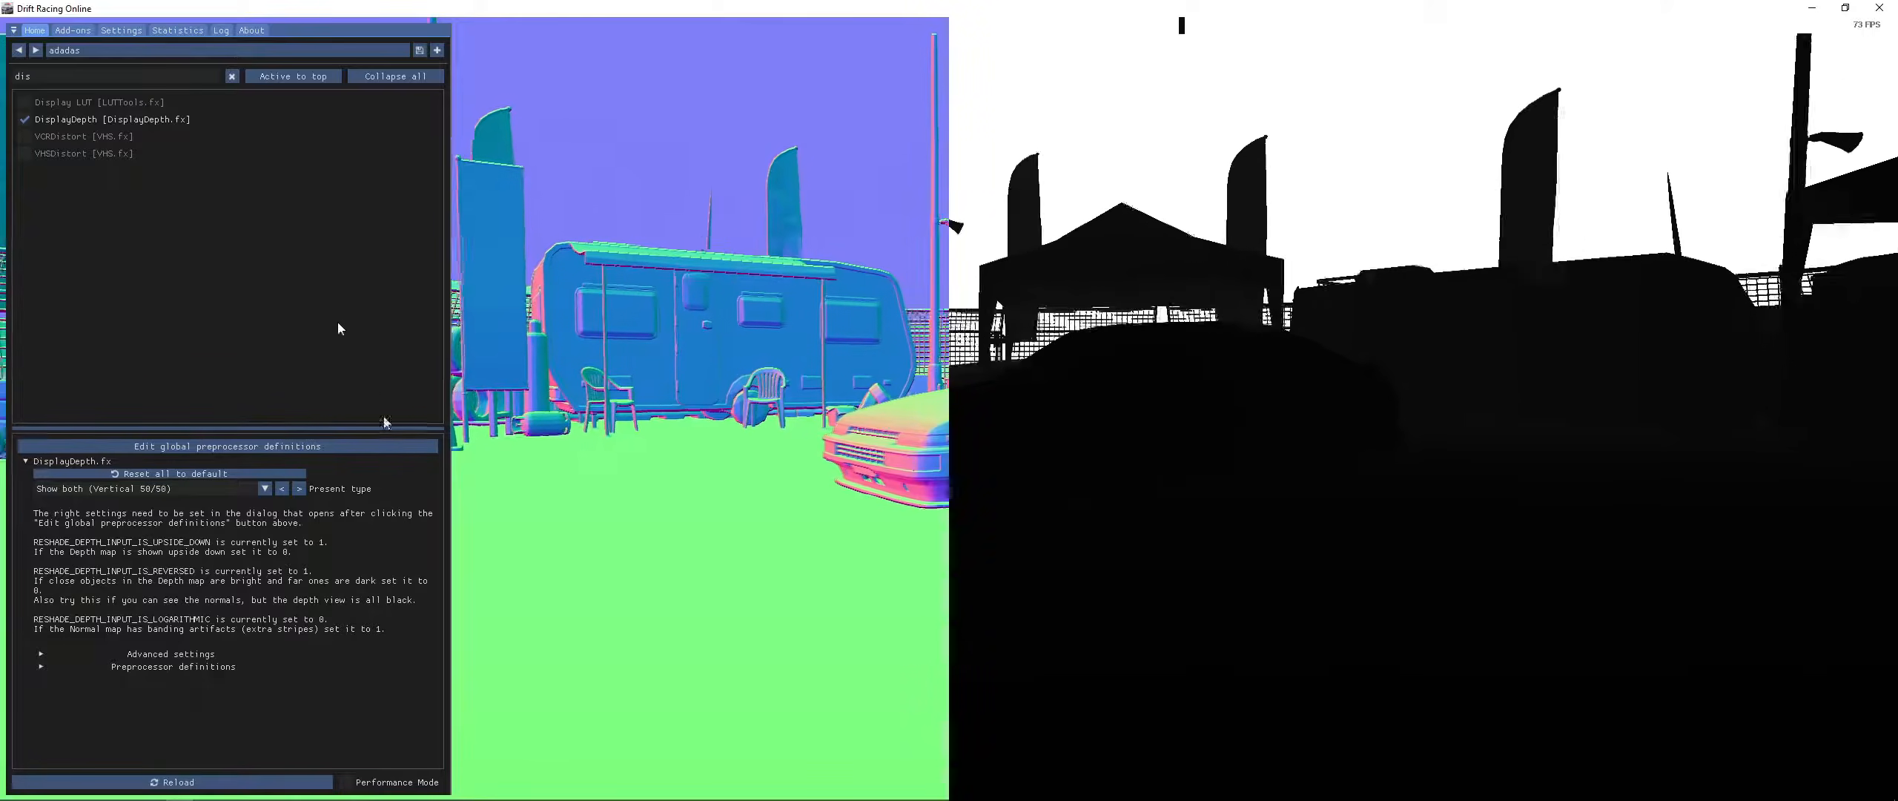
click(23, 120)
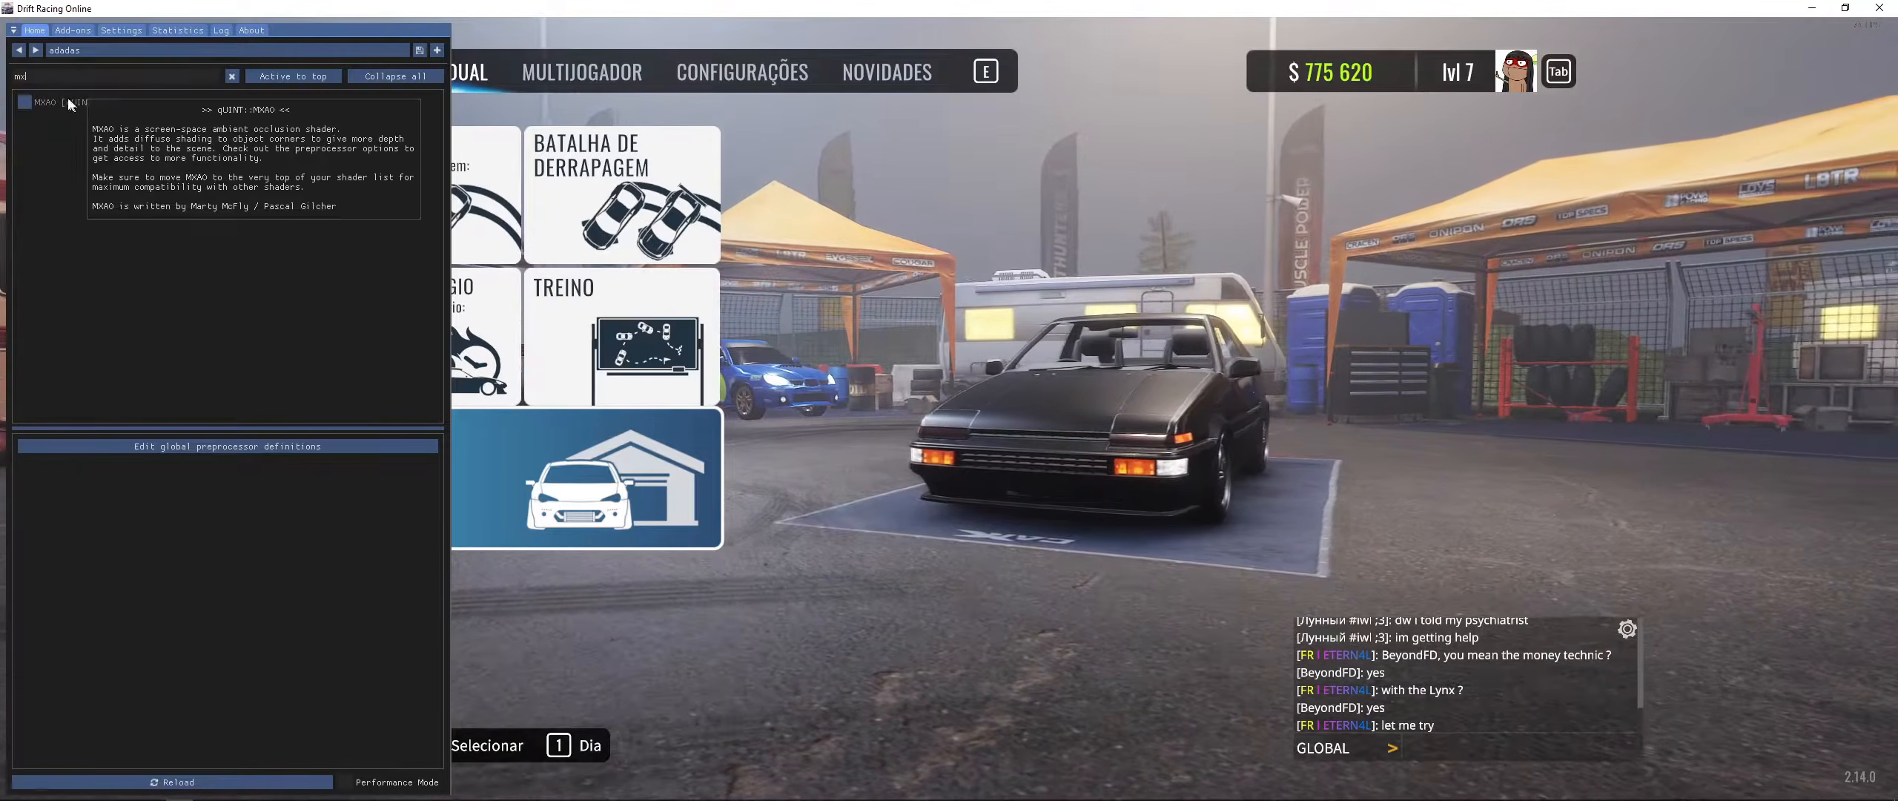
click(68, 101)
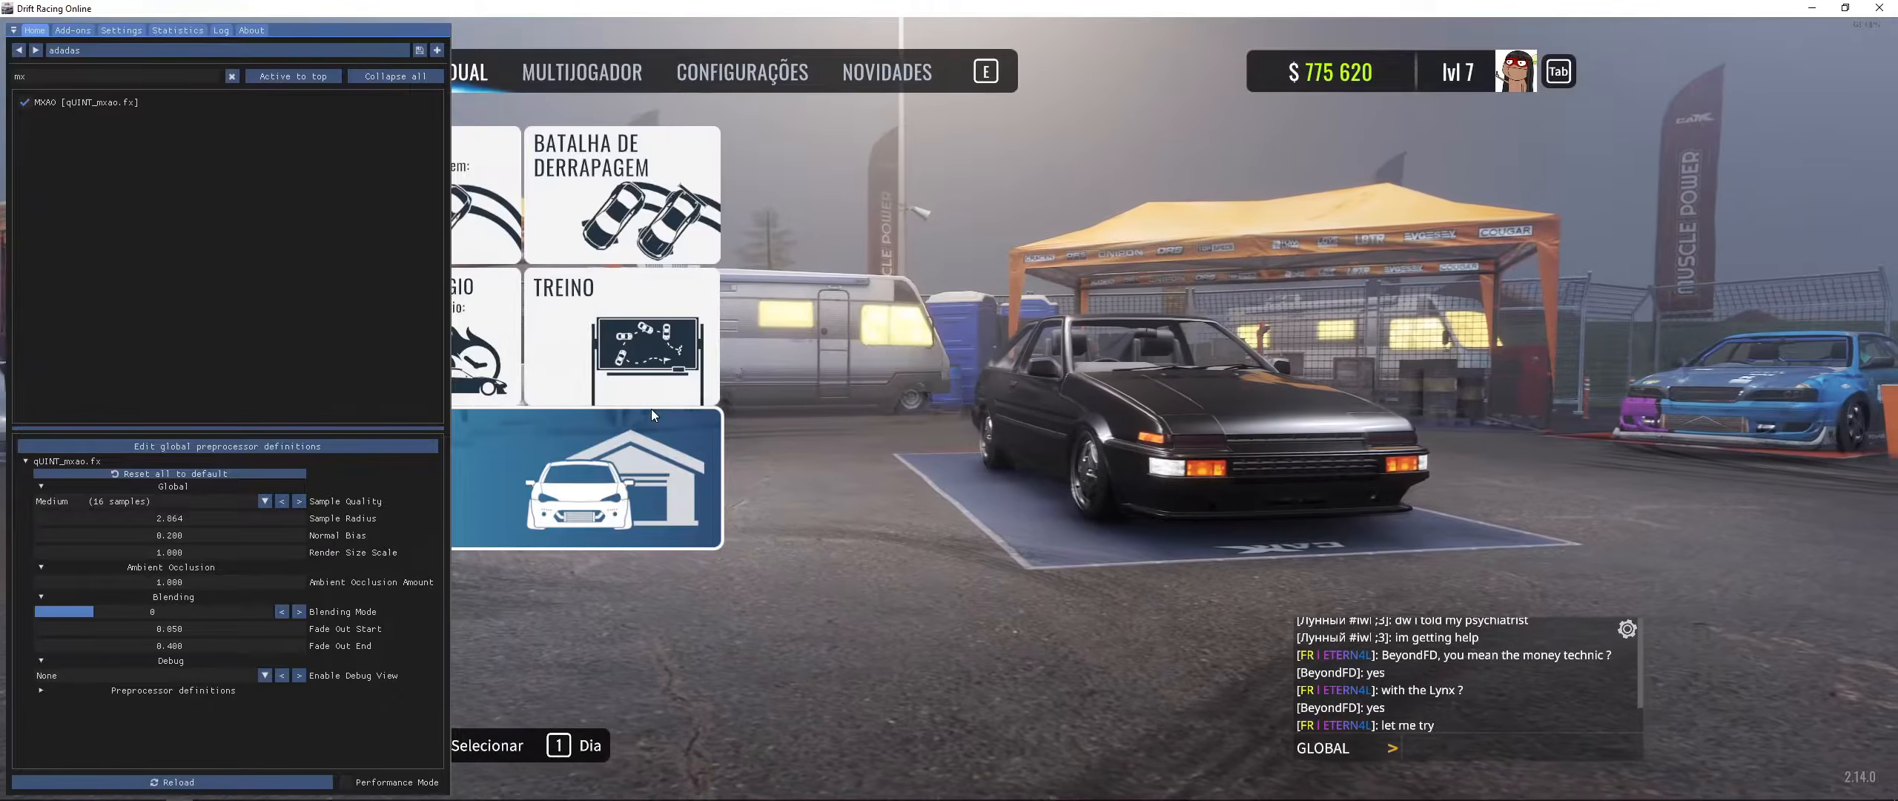
click(58, 106)
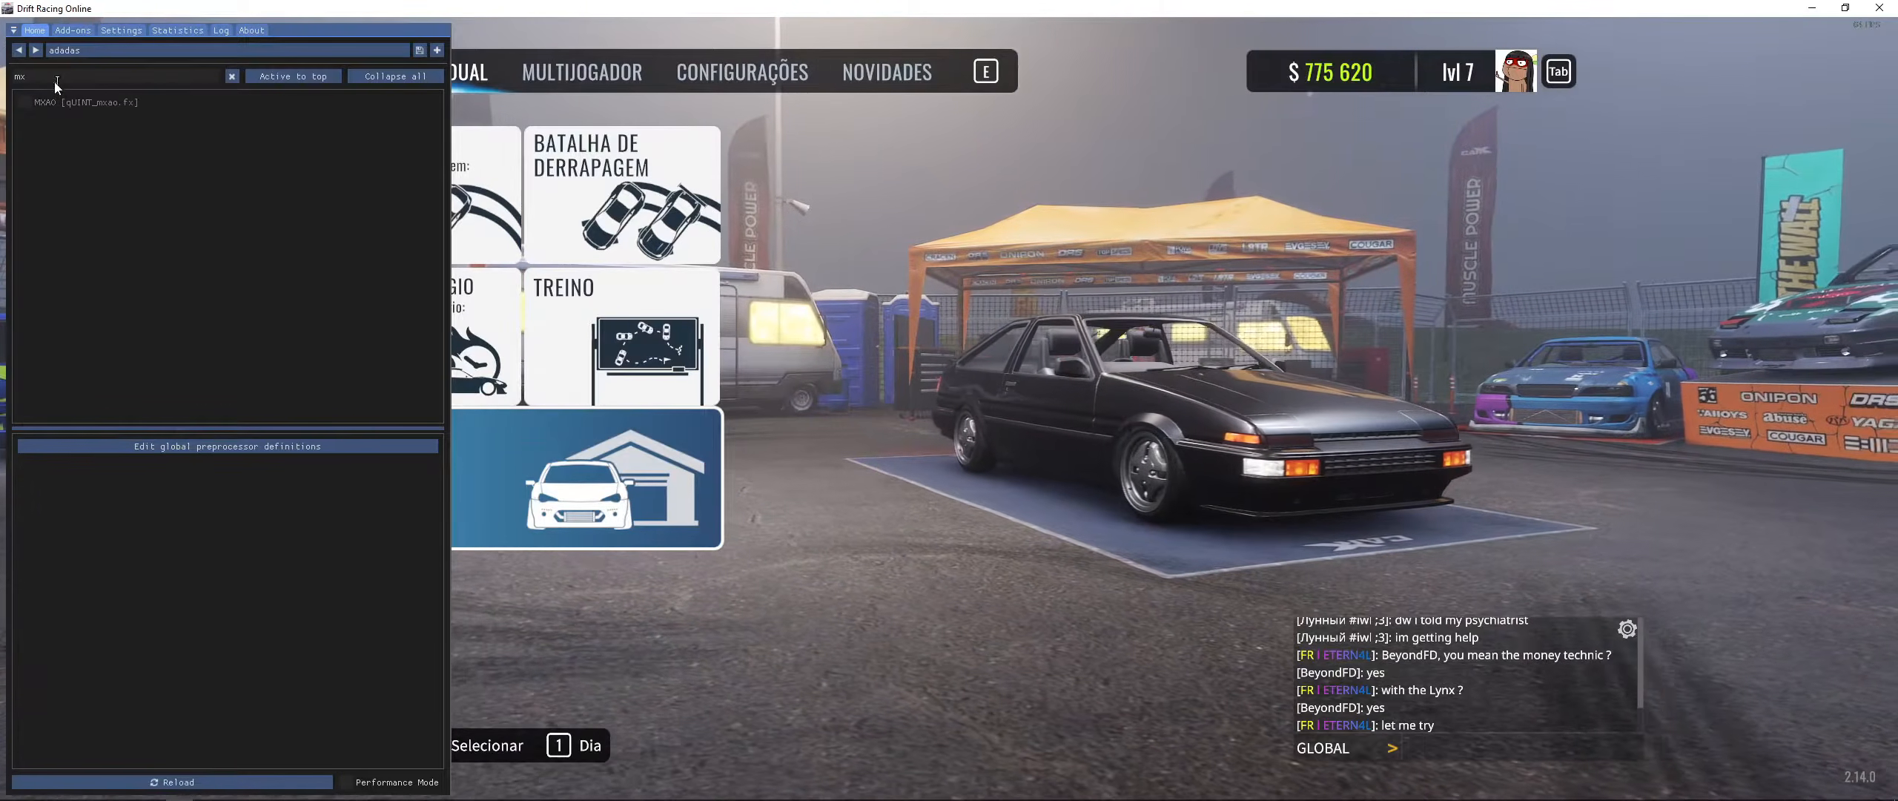
- Search the effect list for "dof" and enable ADOF
text(del)
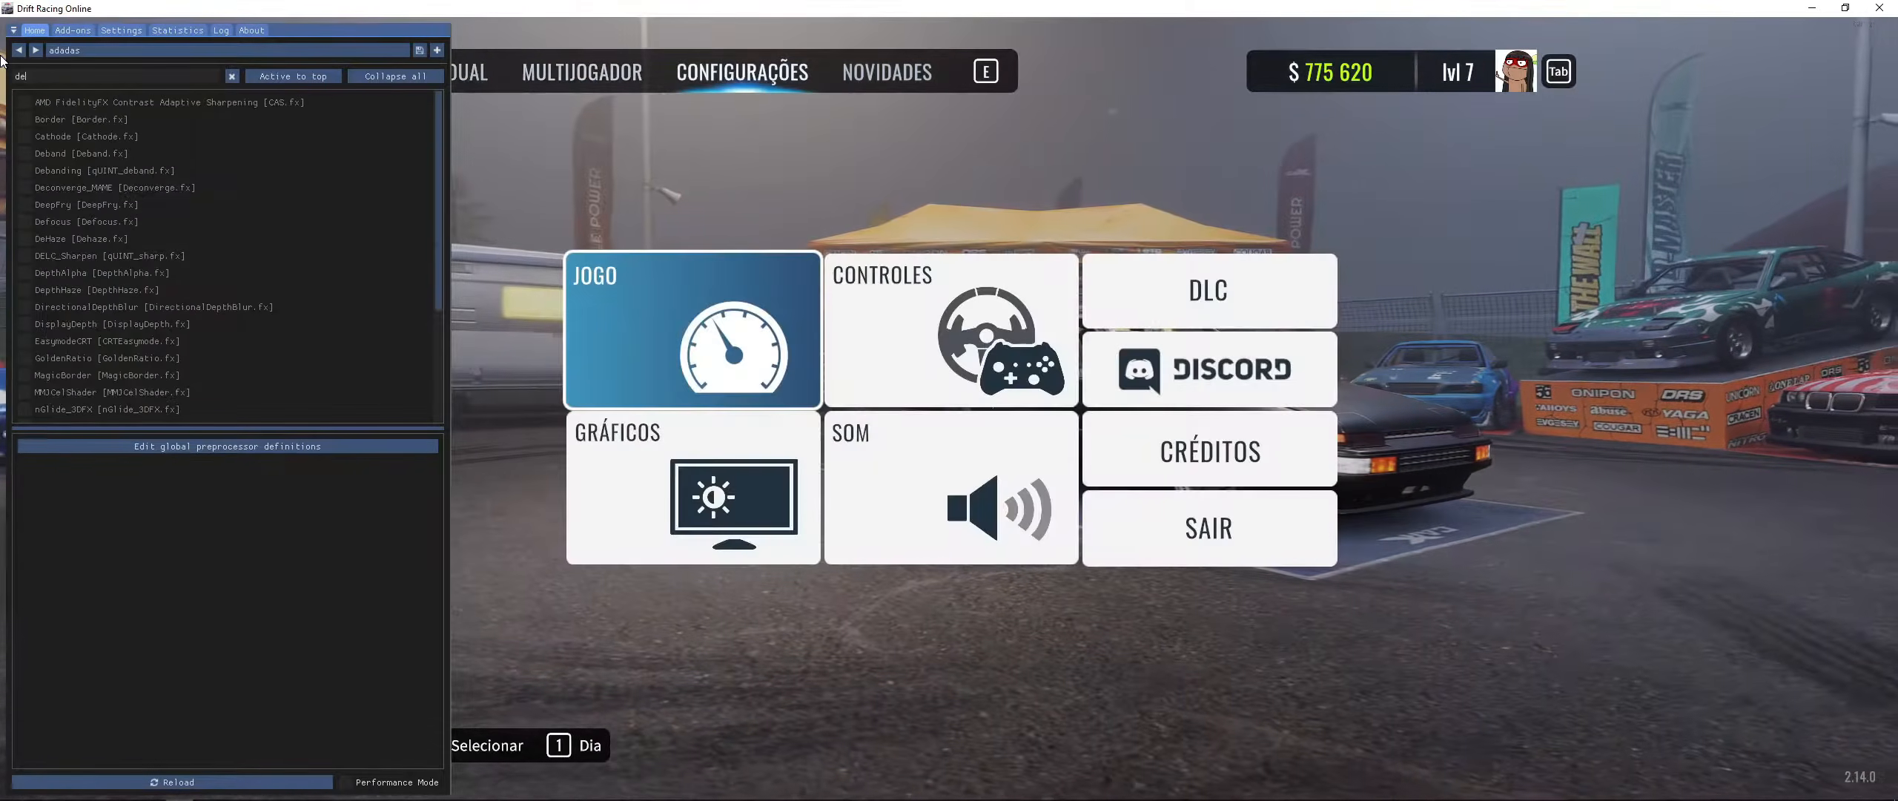
text(dos)
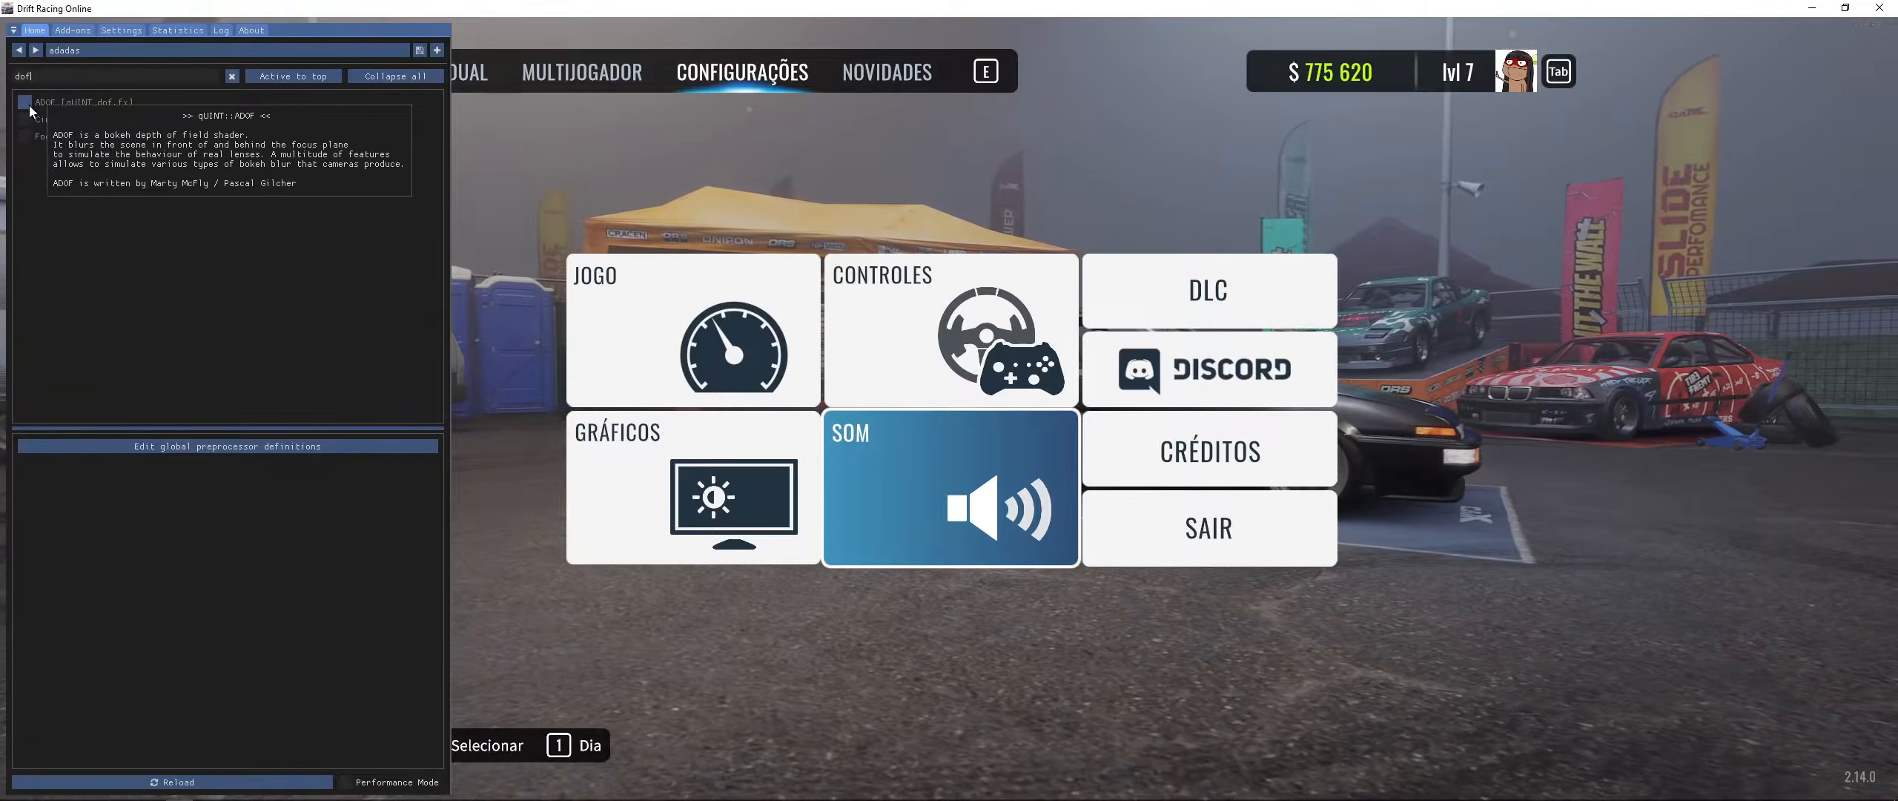
click(32, 108)
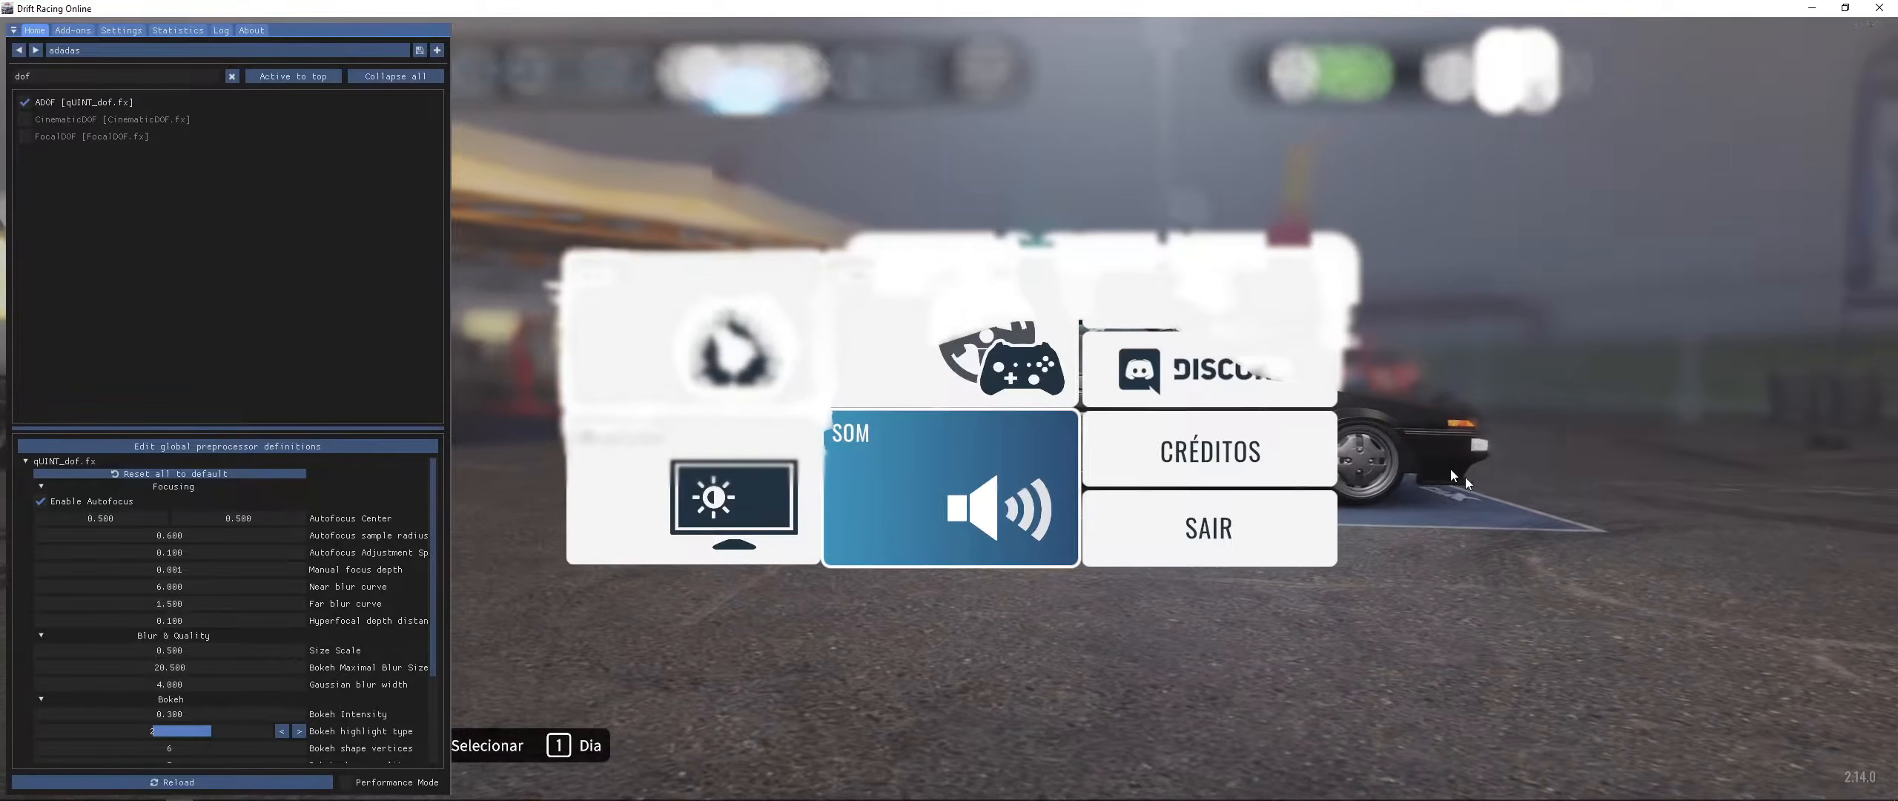
- Compare the scene with ADOF disabled and re-enabled while hiding and showing the overlay
key(Escape)
key(Escape)
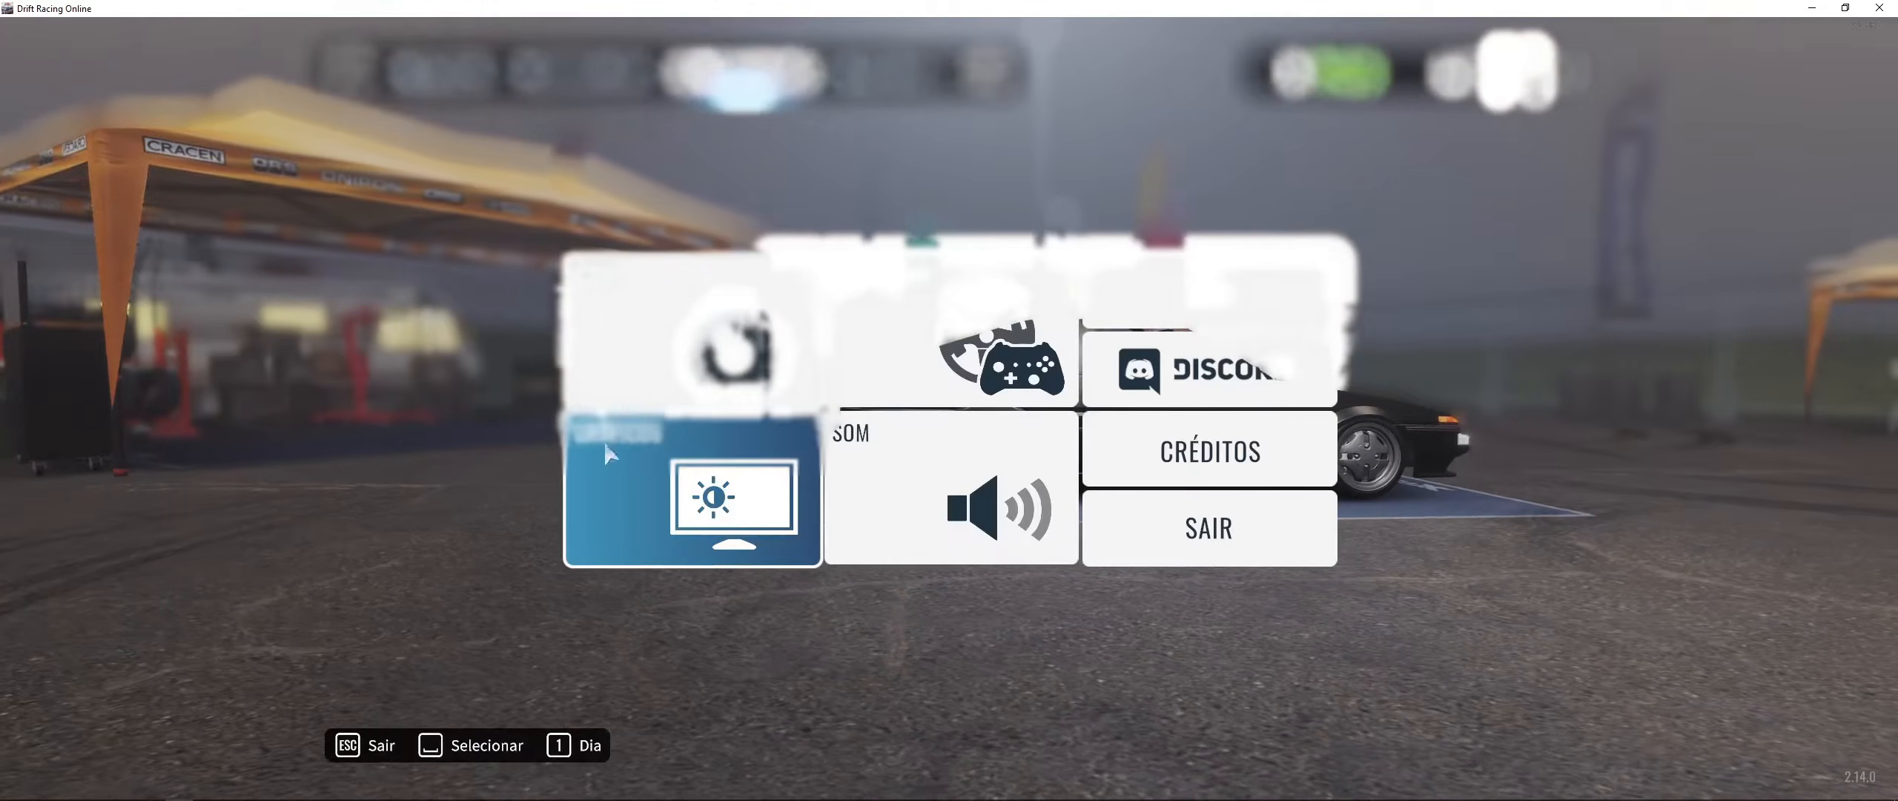
key(Home)
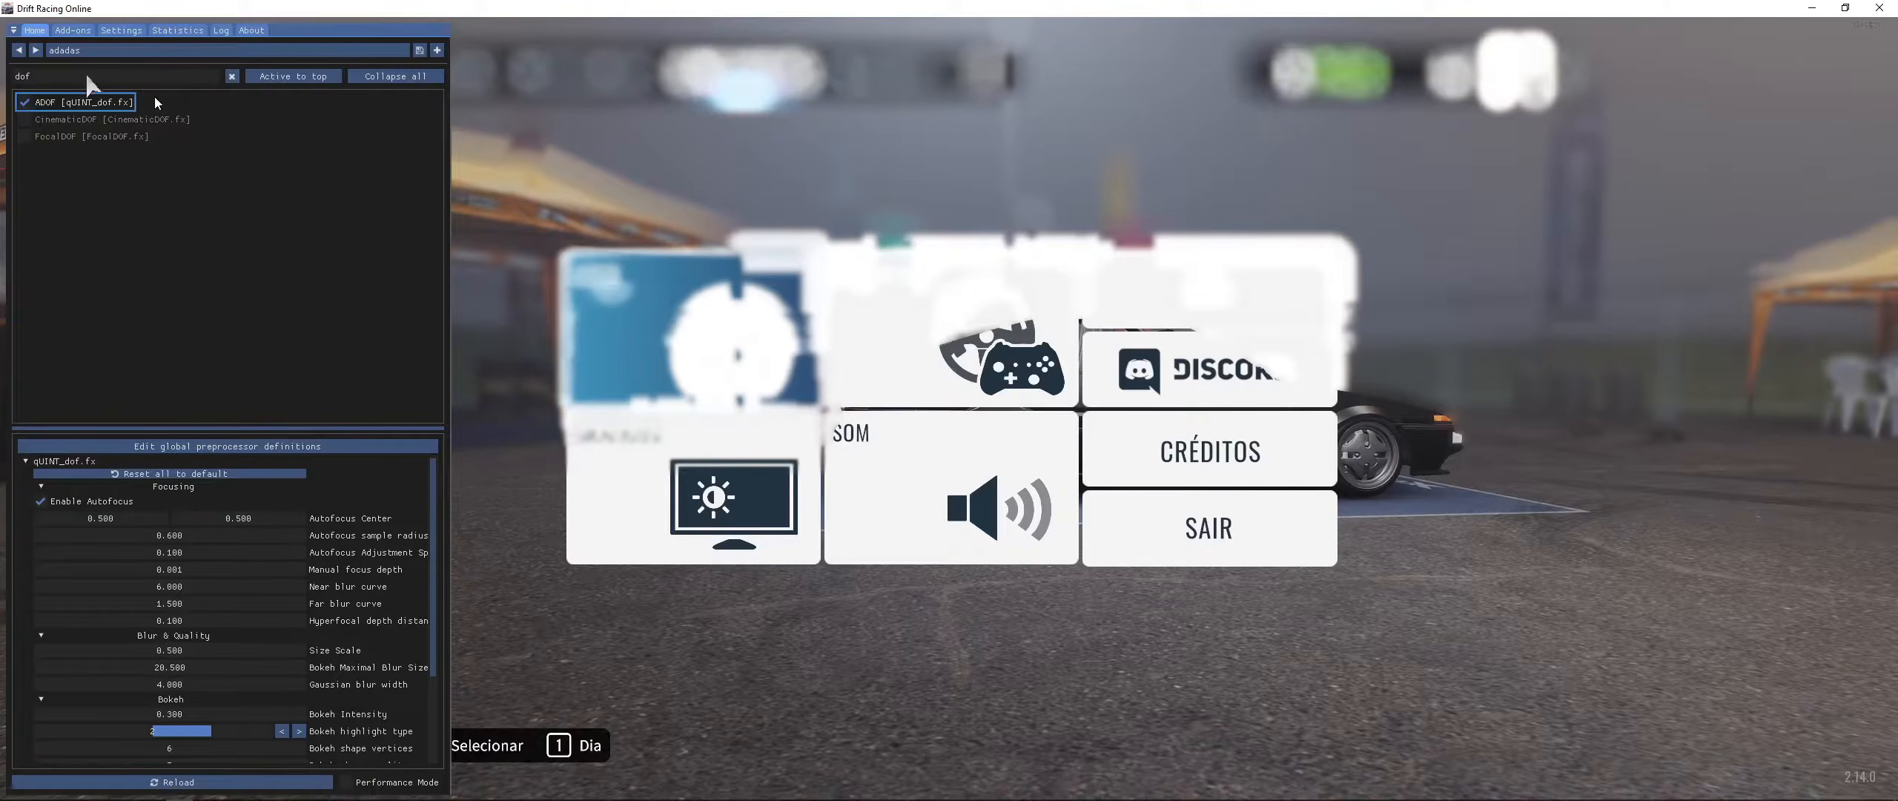
click(37, 101)
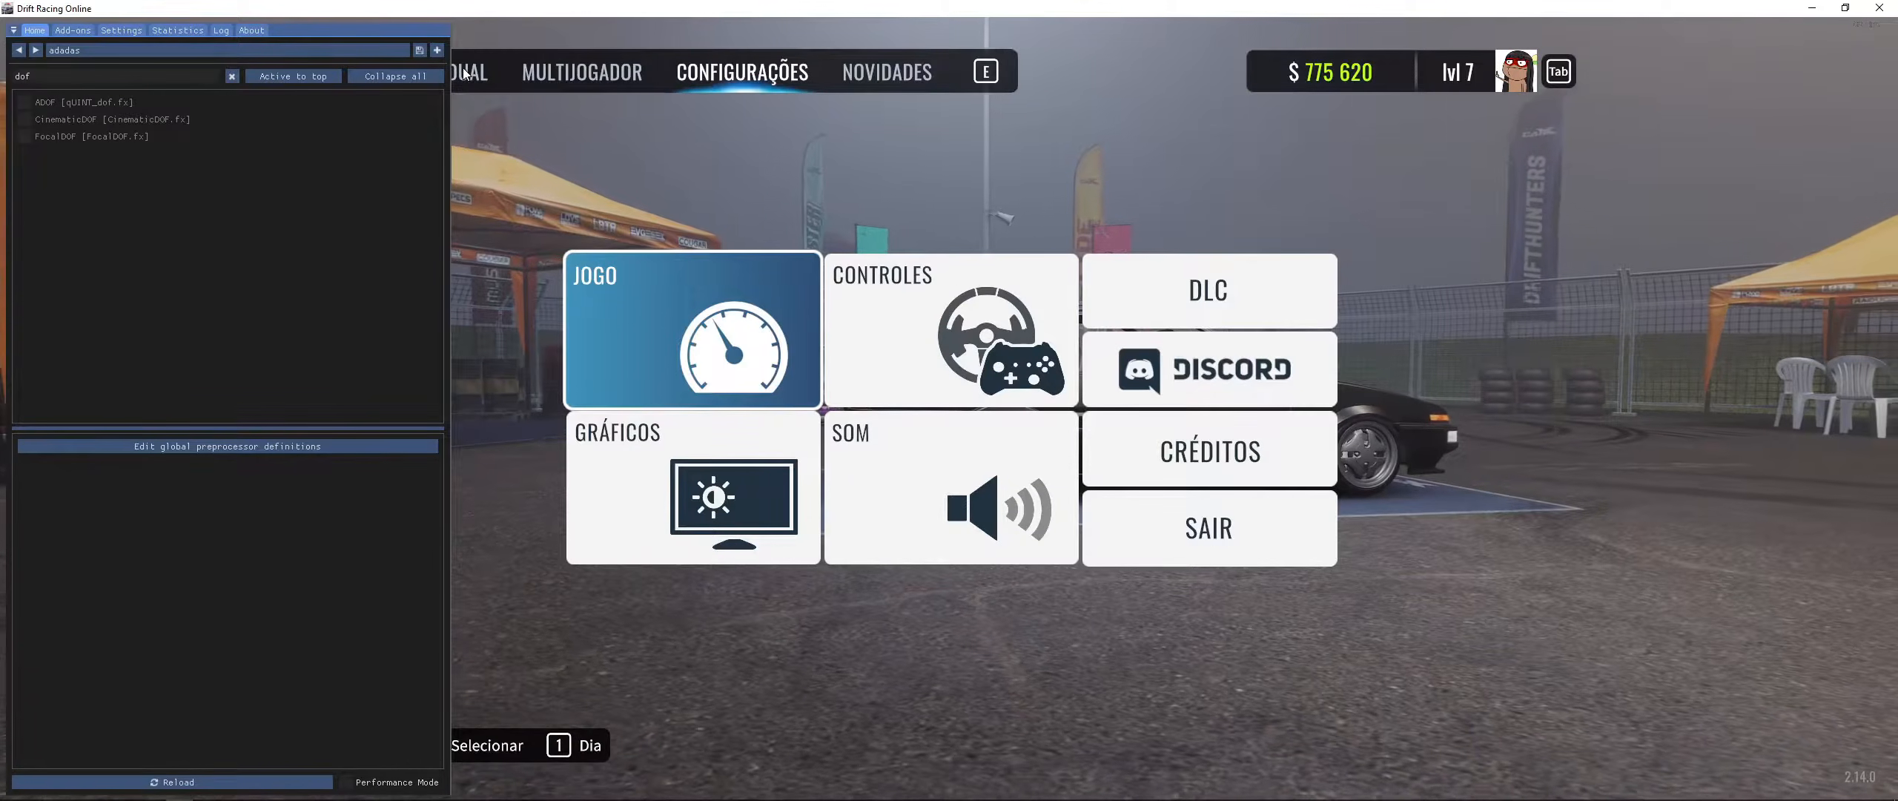
key(Escape)
key(Escape)
click(434, 73)
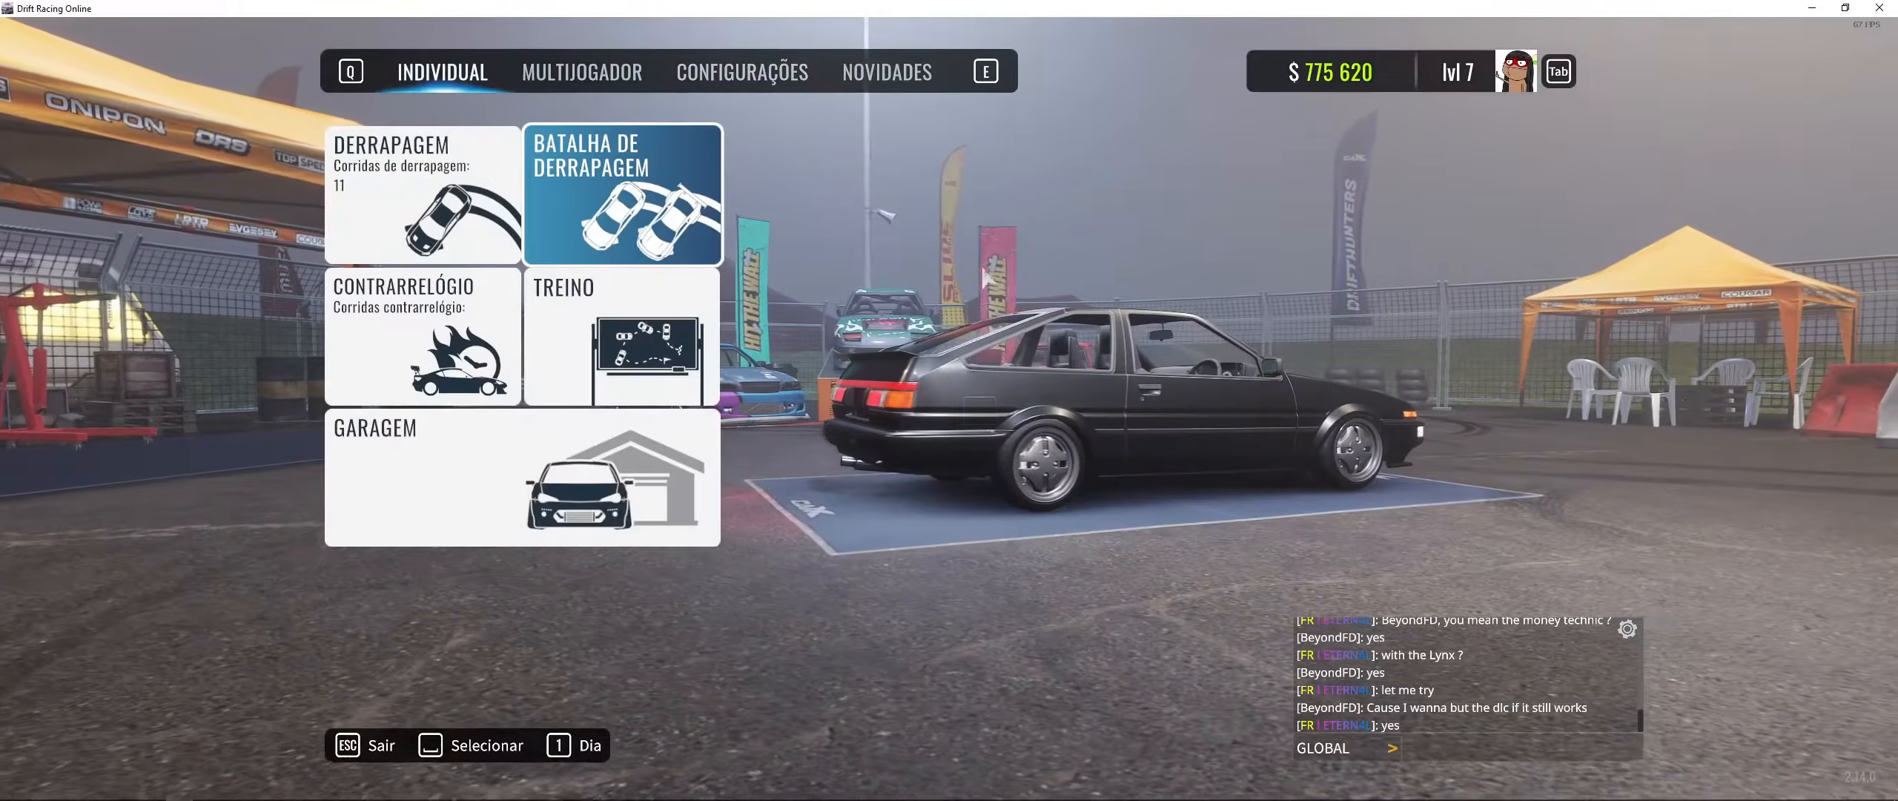
key(Escape)
key(Escape)
key(Home)
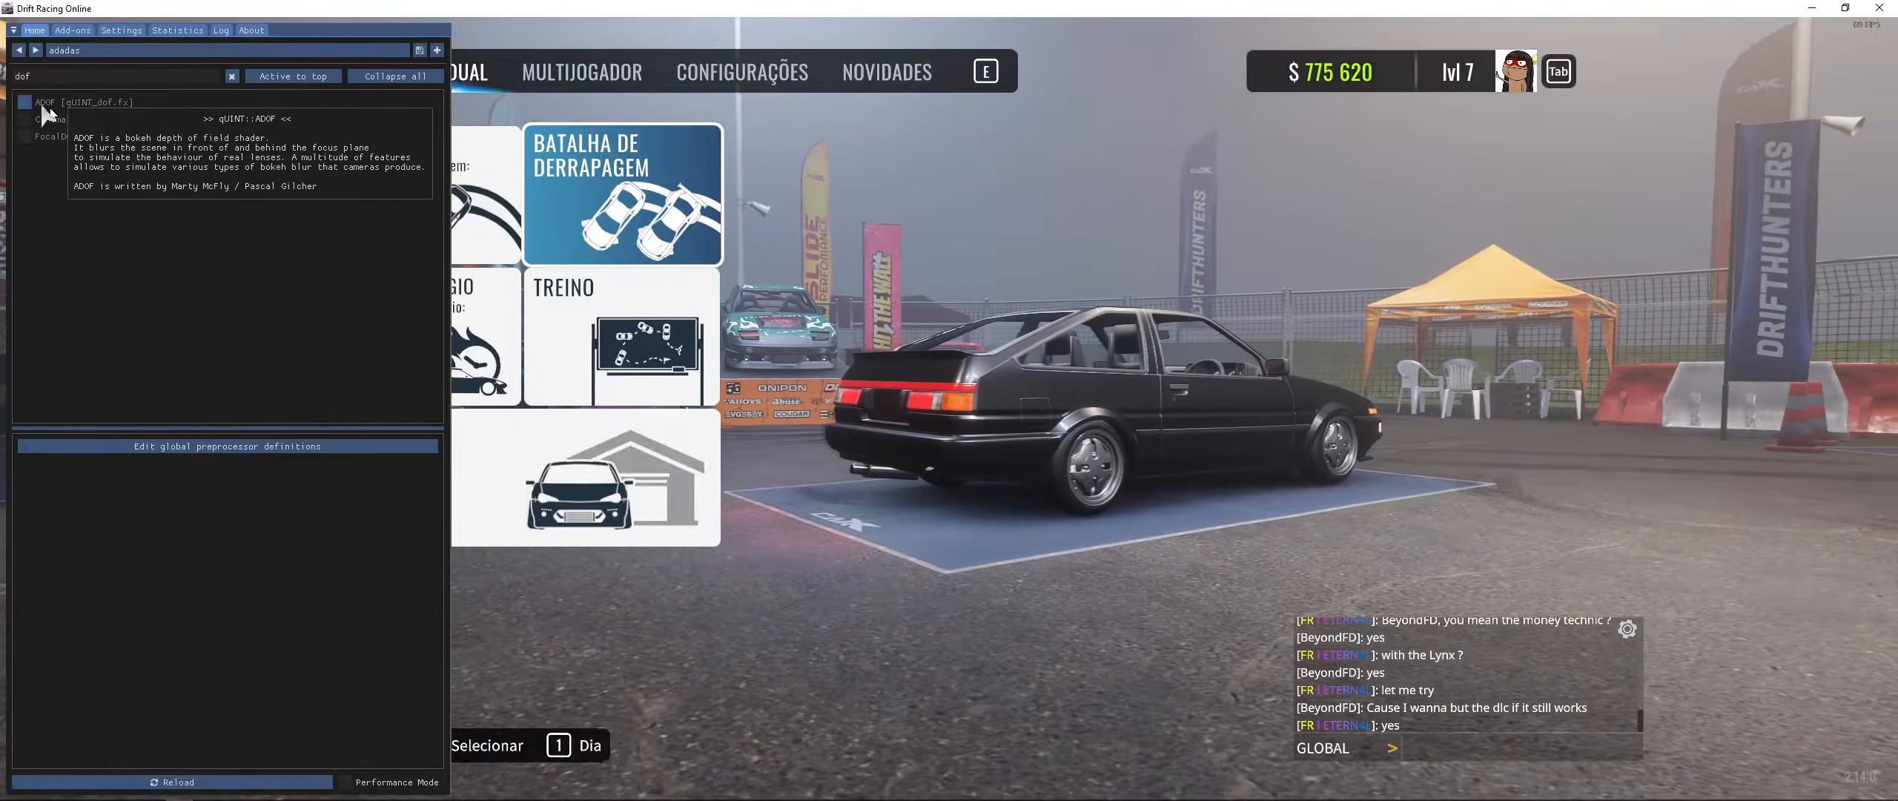
click(39, 102)
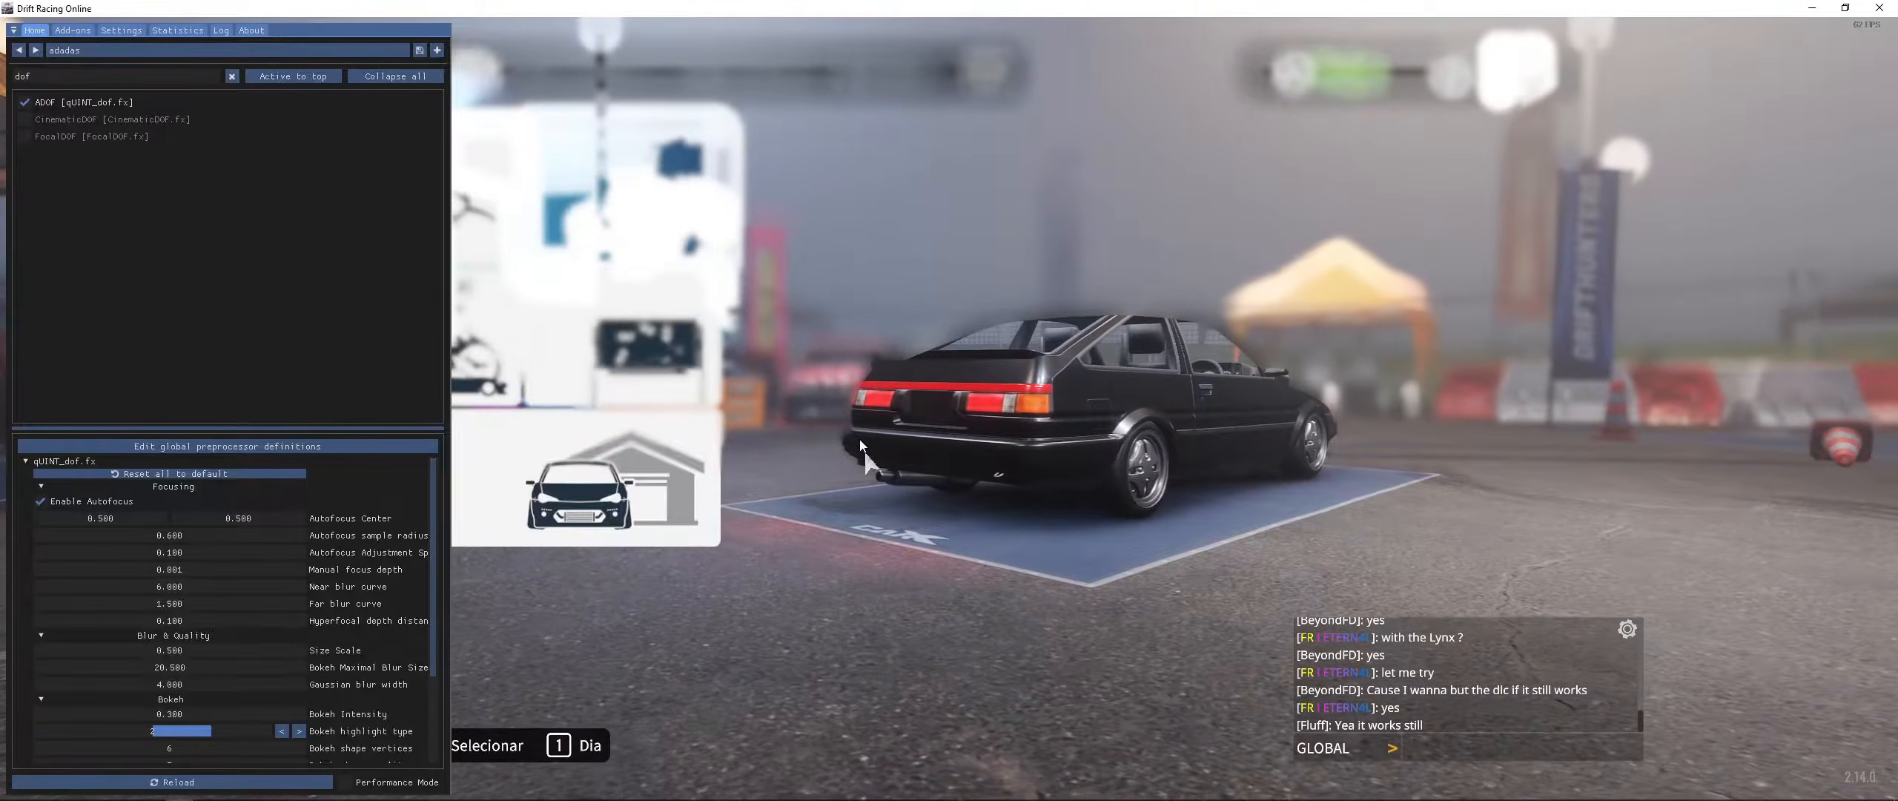
- Switch from ADOF to CinematicDOF and set the focus point on the car in the scene
click(108, 102)
click(108, 120)
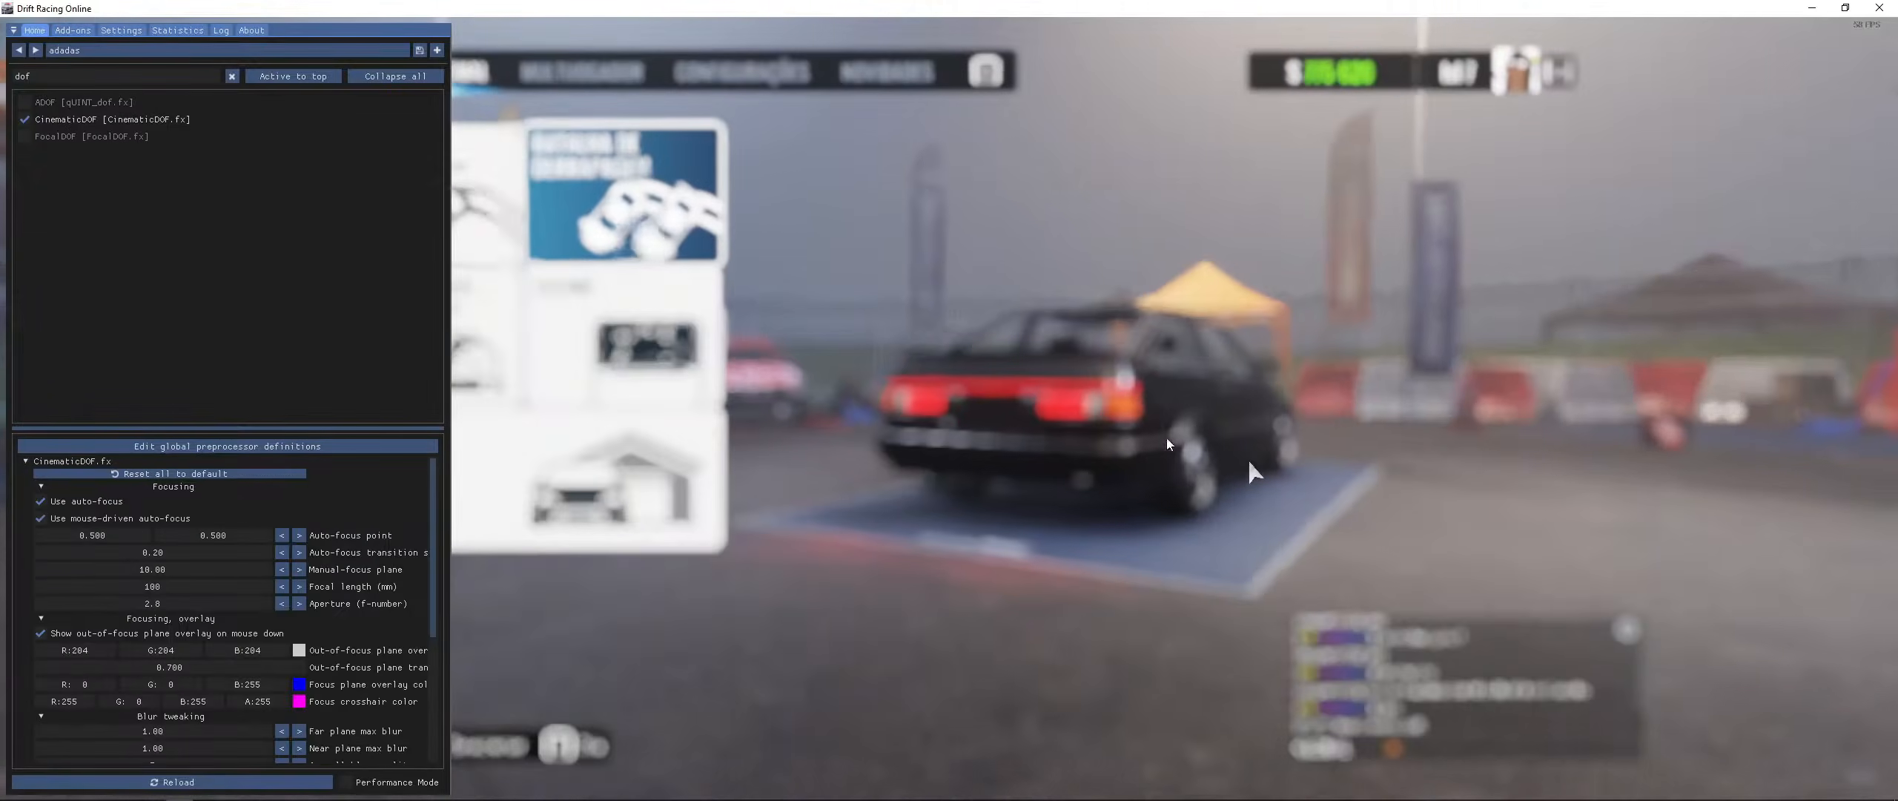
click(1023, 493)
drag(1023, 493, 985, 347)
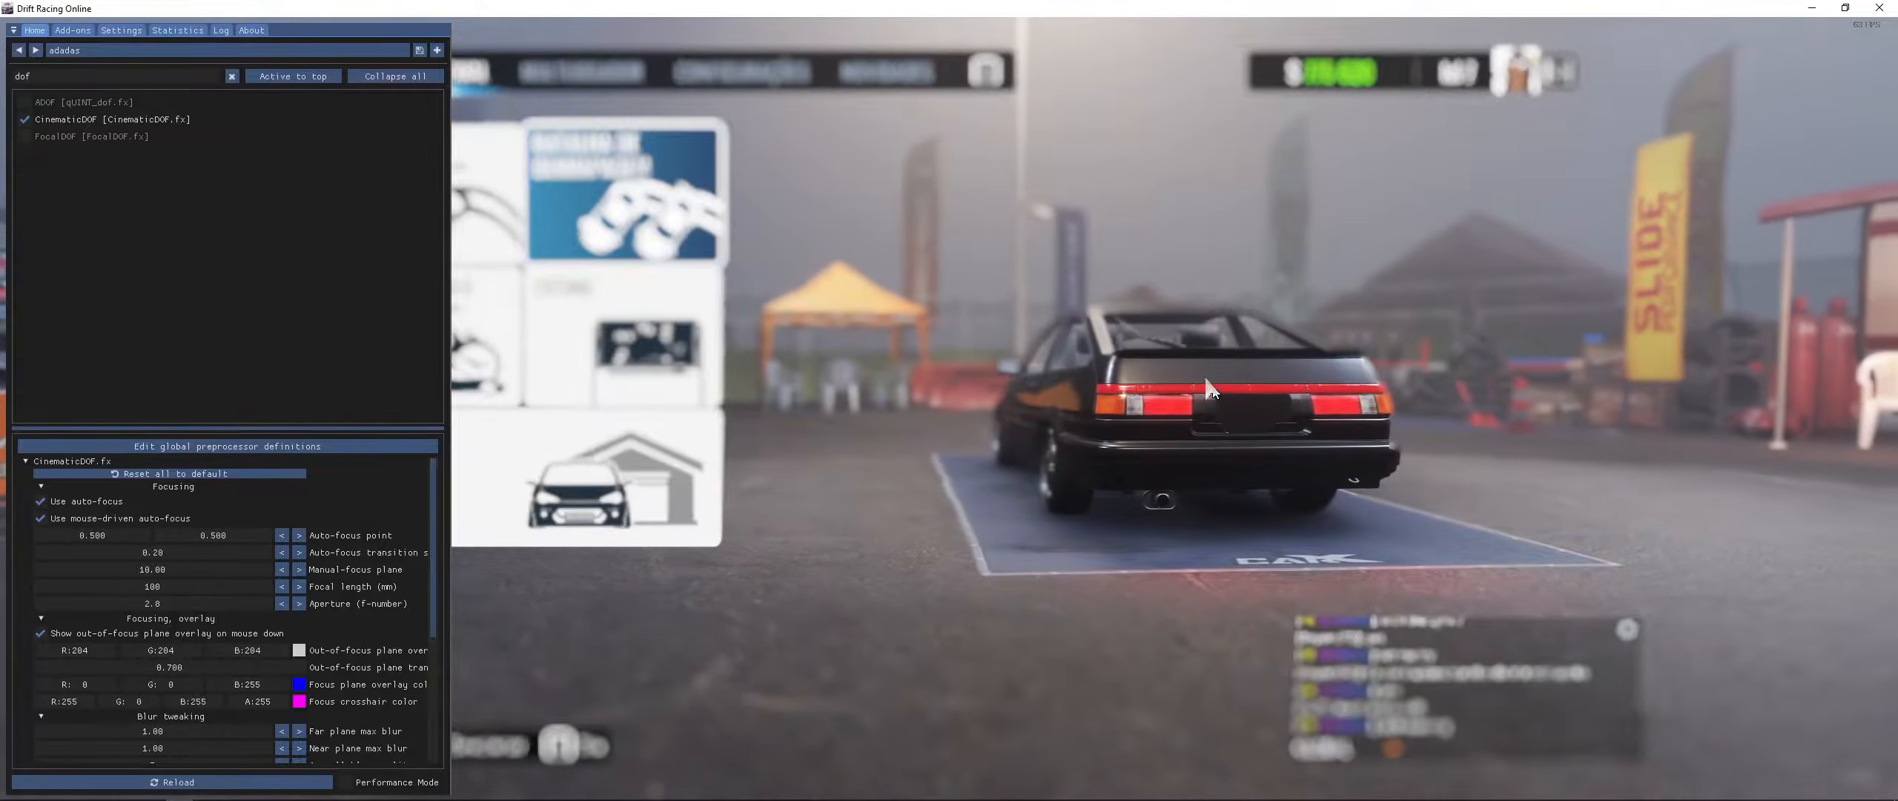
click(1103, 365)
drag(1103, 365, 964, 430)
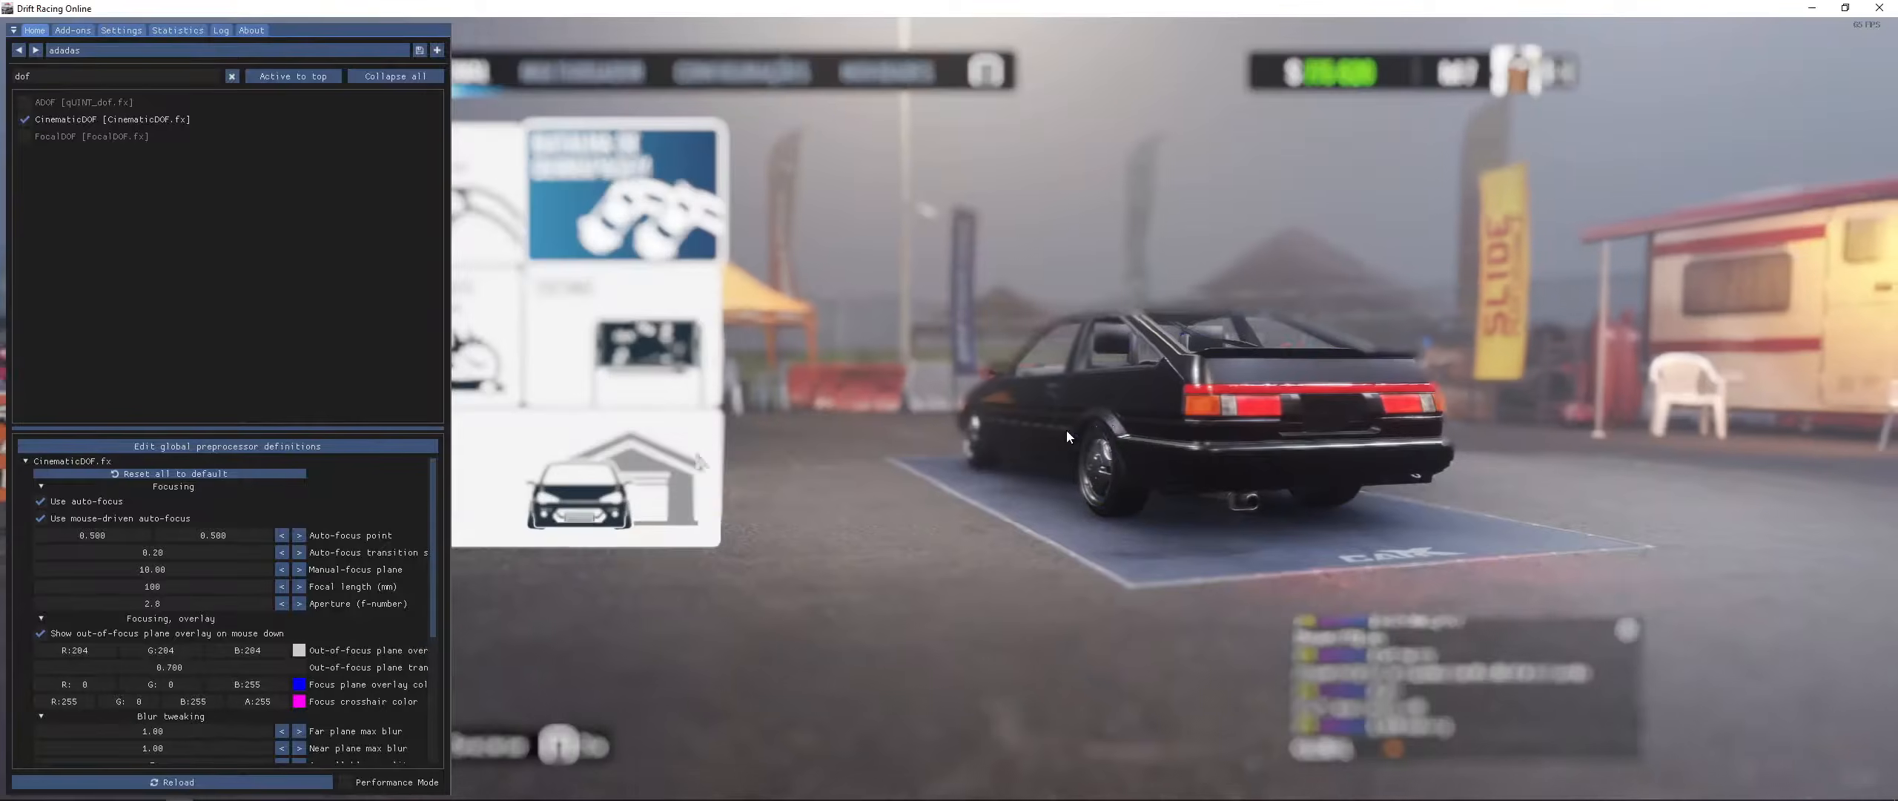
- Toggle CinematicDOF off and back on, and open the global preprocessor definitions to inspect the depth input settings
click(60, 119)
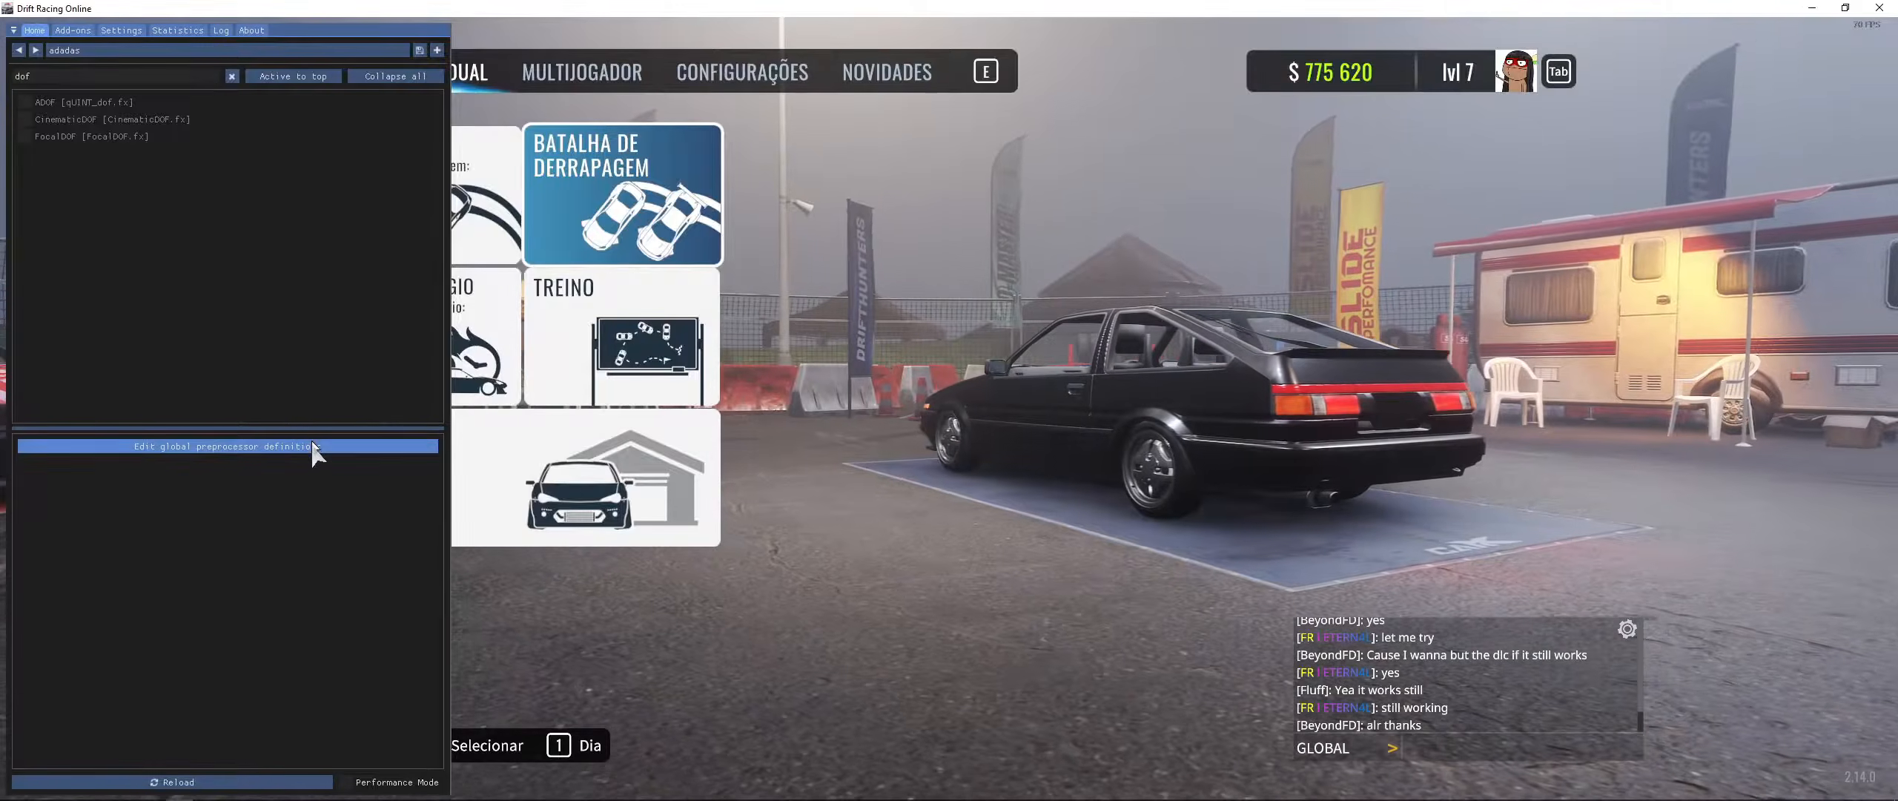
click(59, 120)
click(272, 447)
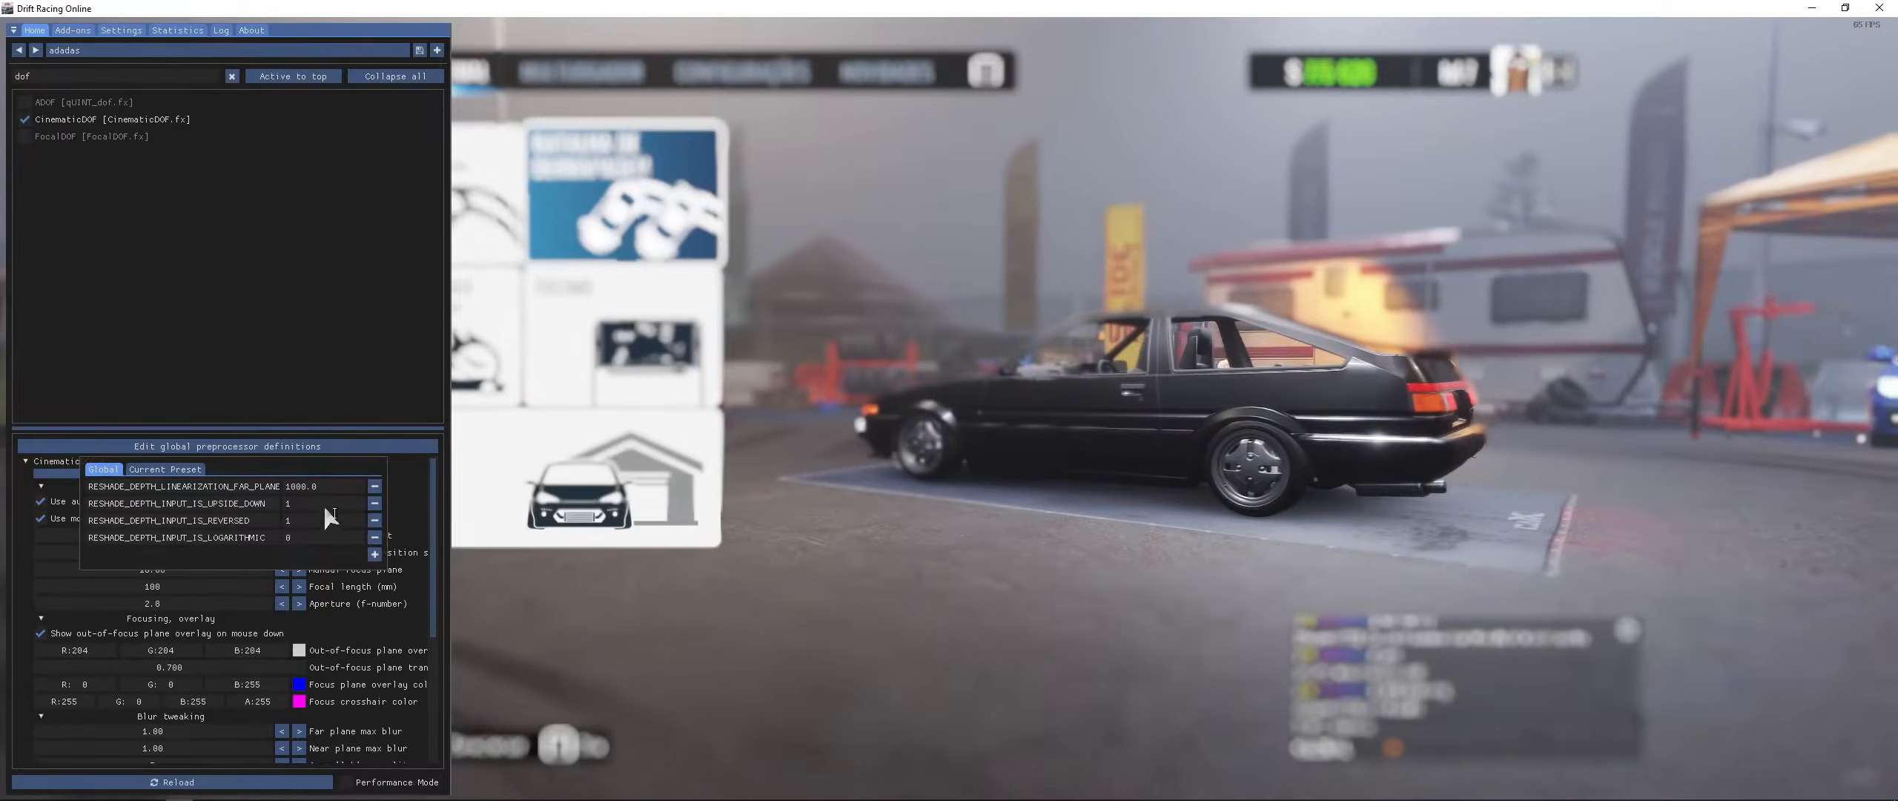
click(289, 539)
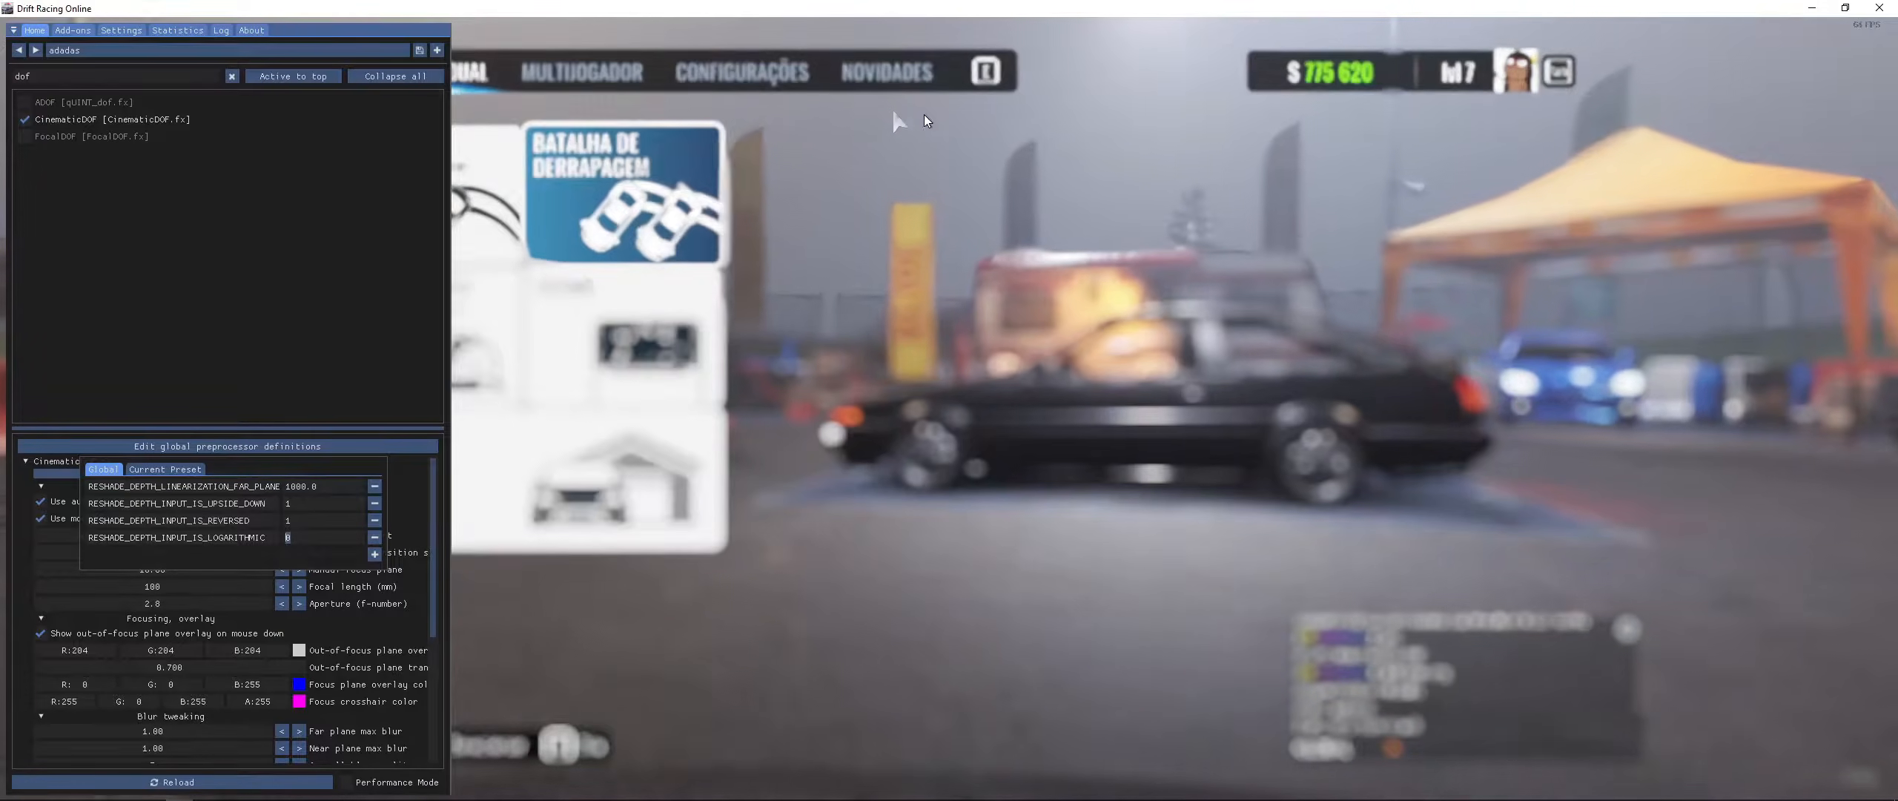
- Disable CinematicDOF, search the effect list for "dis" and enable DisplayDepth
click(61, 117)
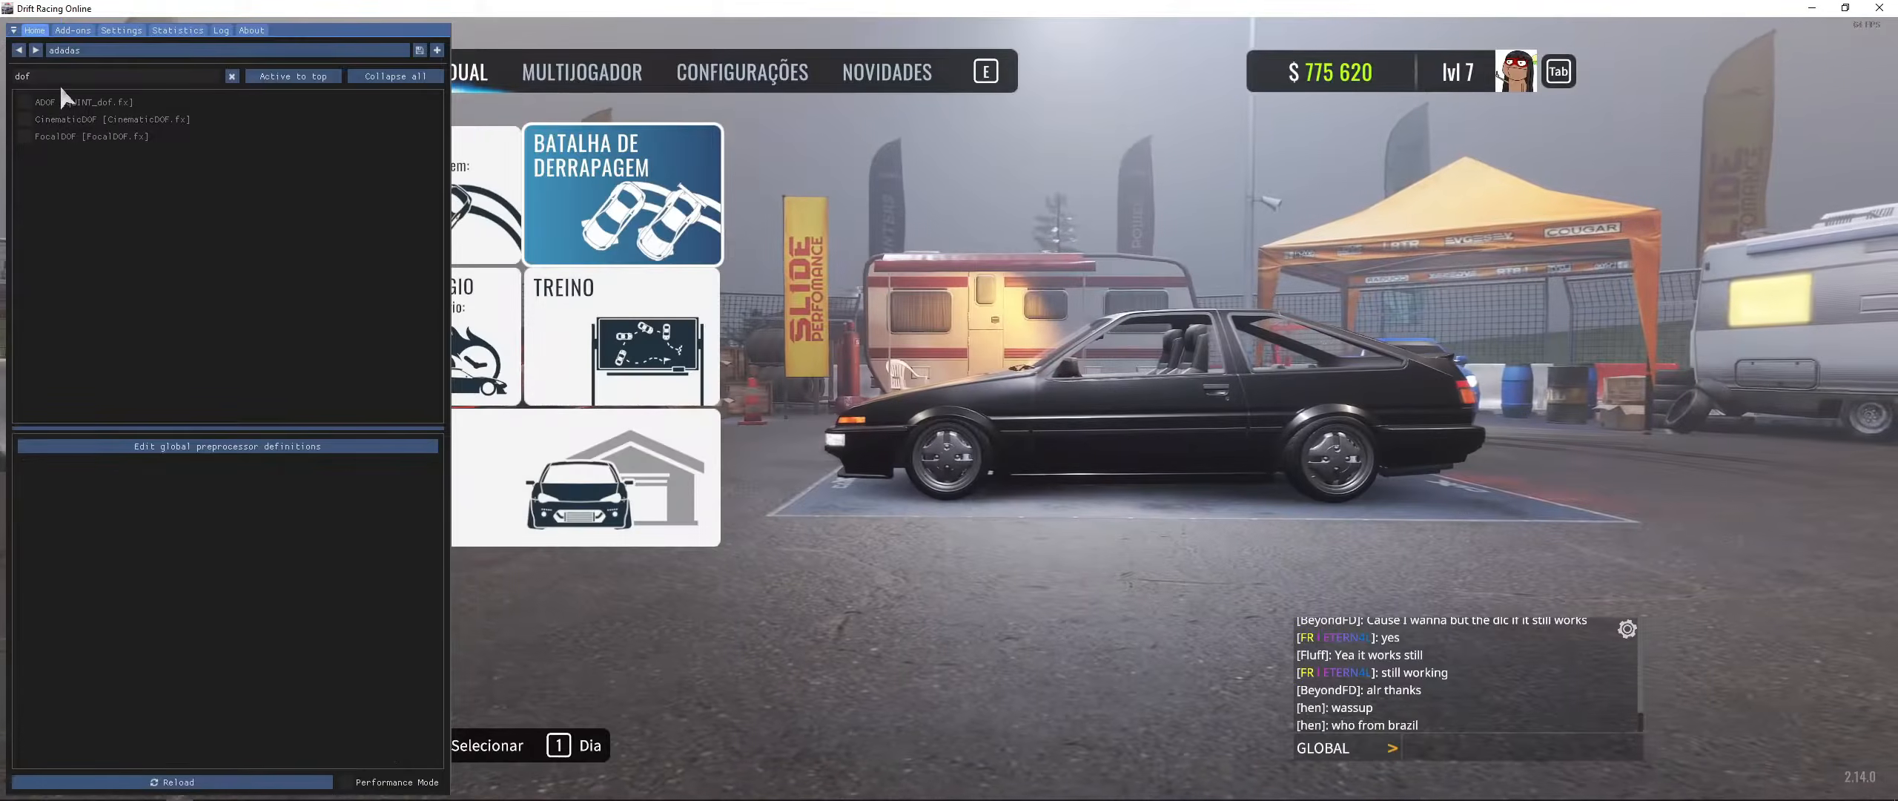
key(BackSpace)
key(BackSpace)
key(BackSpace)
text(dis)
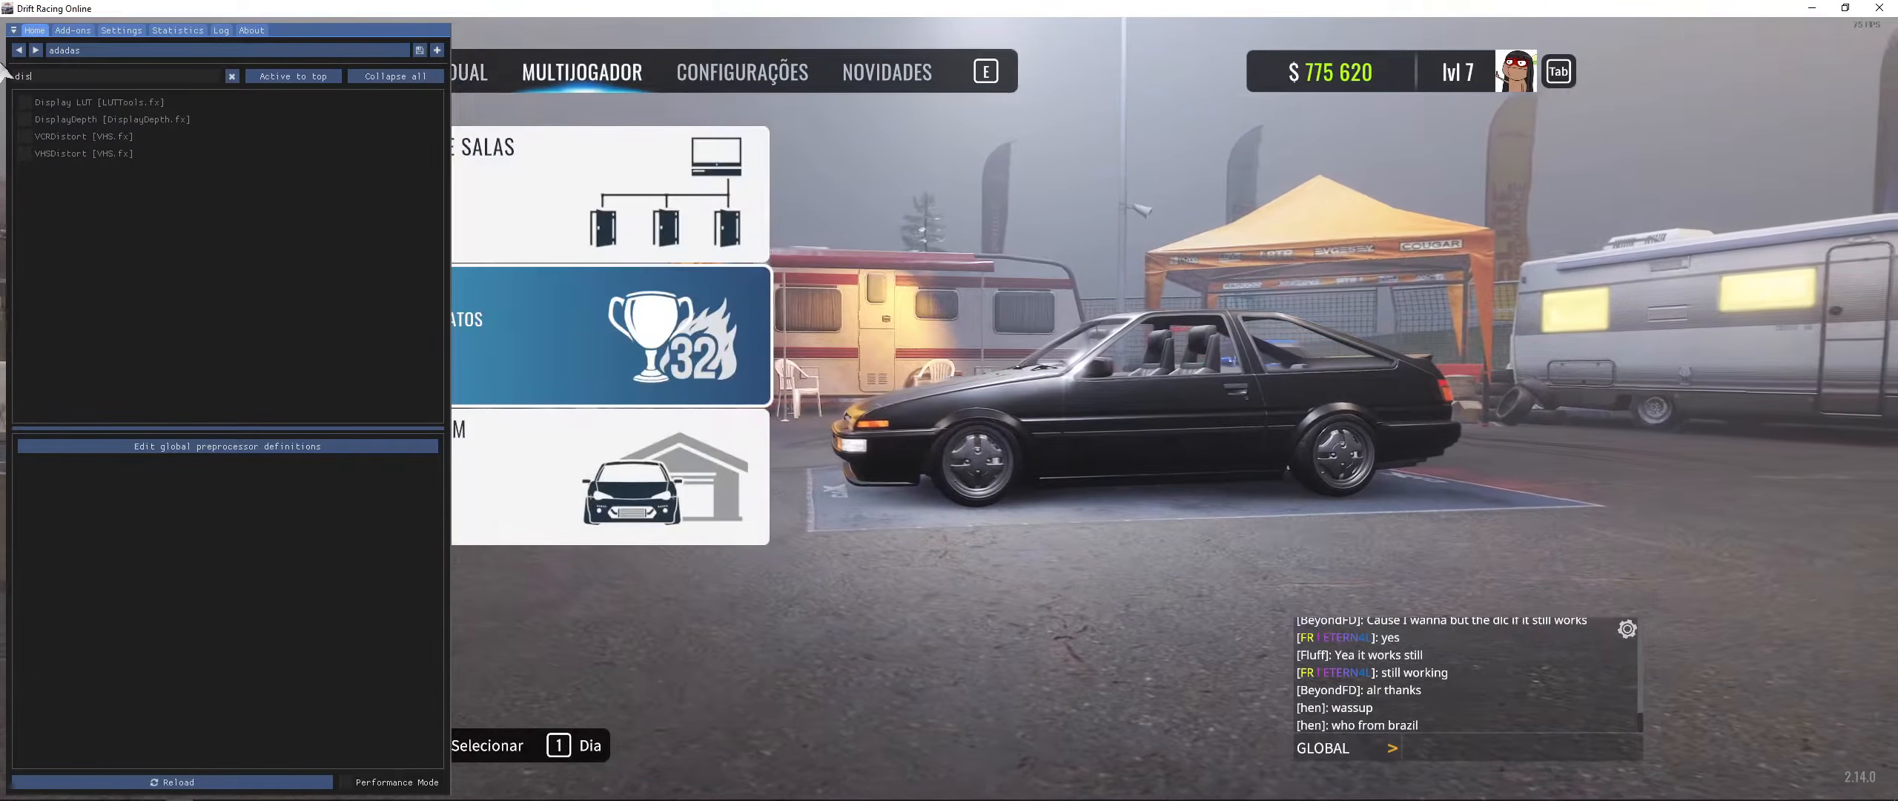
click(63, 120)
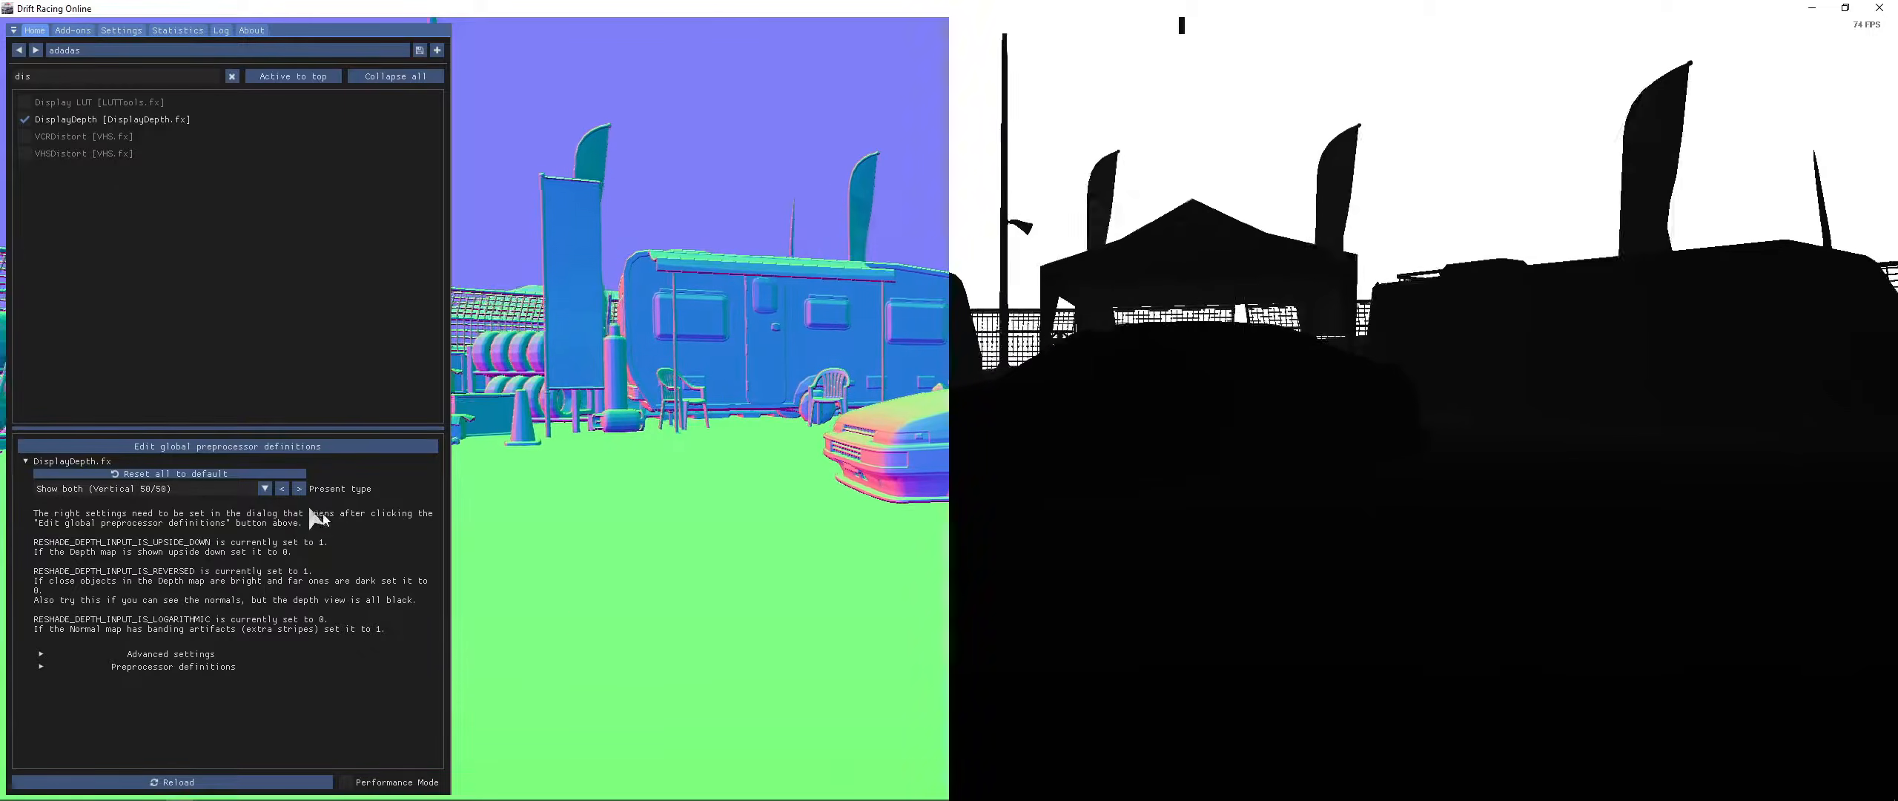
- Set the global preprocessor definition RESHADE_DEPTH_INPUT_IS_LOGARITHMIC to 1 and let the effects recompile
click(258, 445)
drag(295, 537, 178, 537)
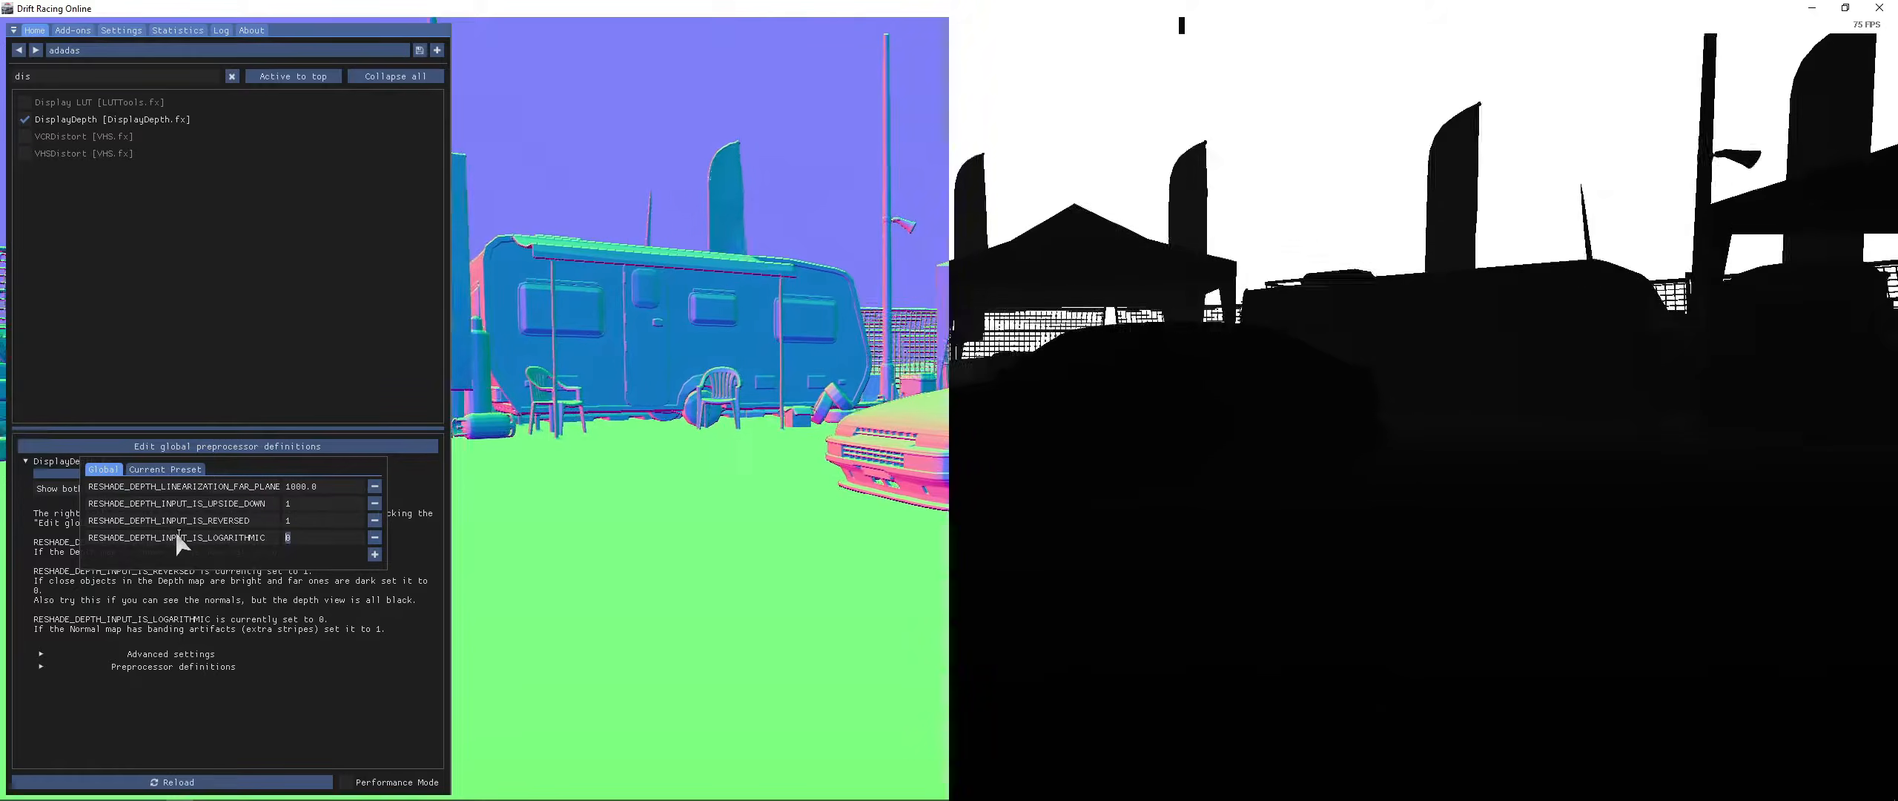
text(1)
click(774, 527)
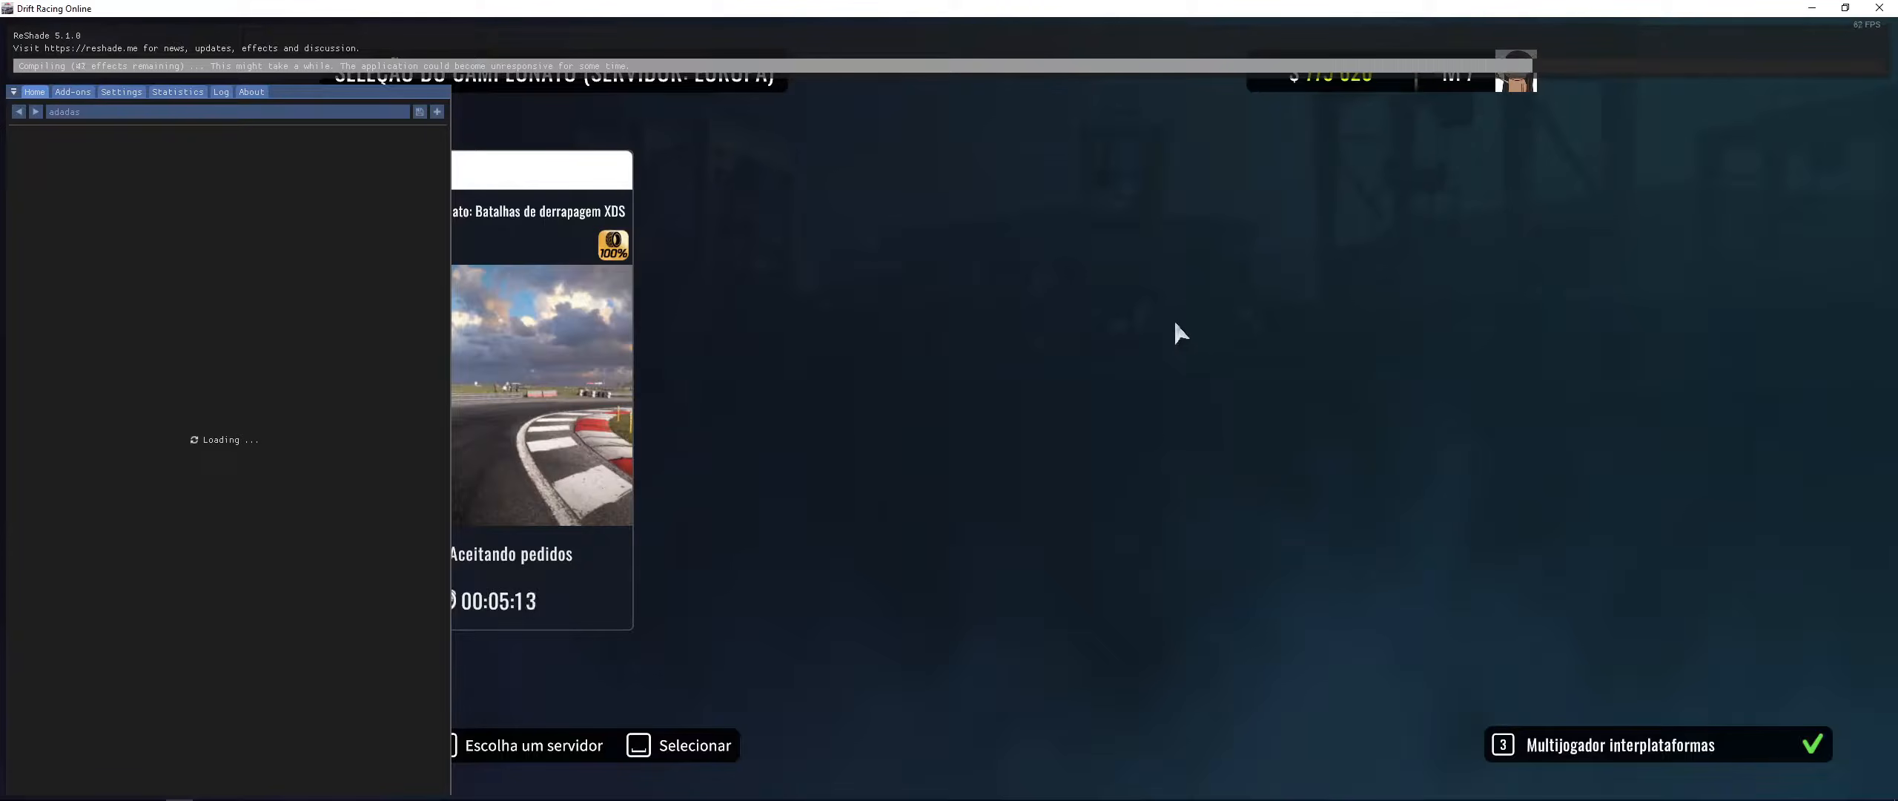
key(Escape)
key(Escape)
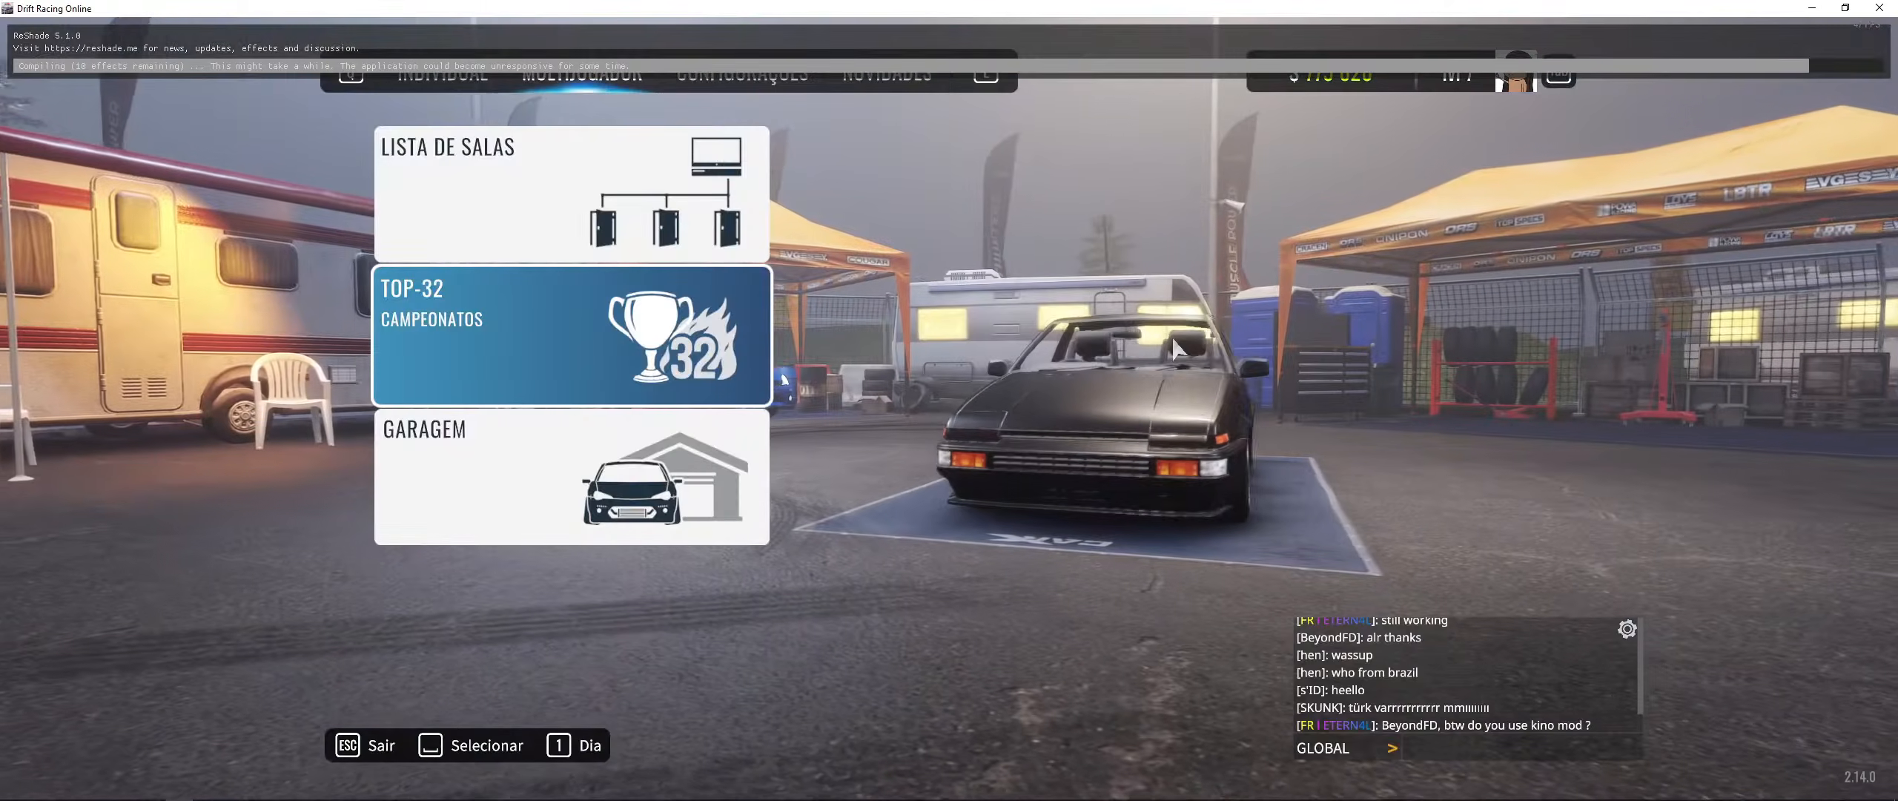
key(Home)
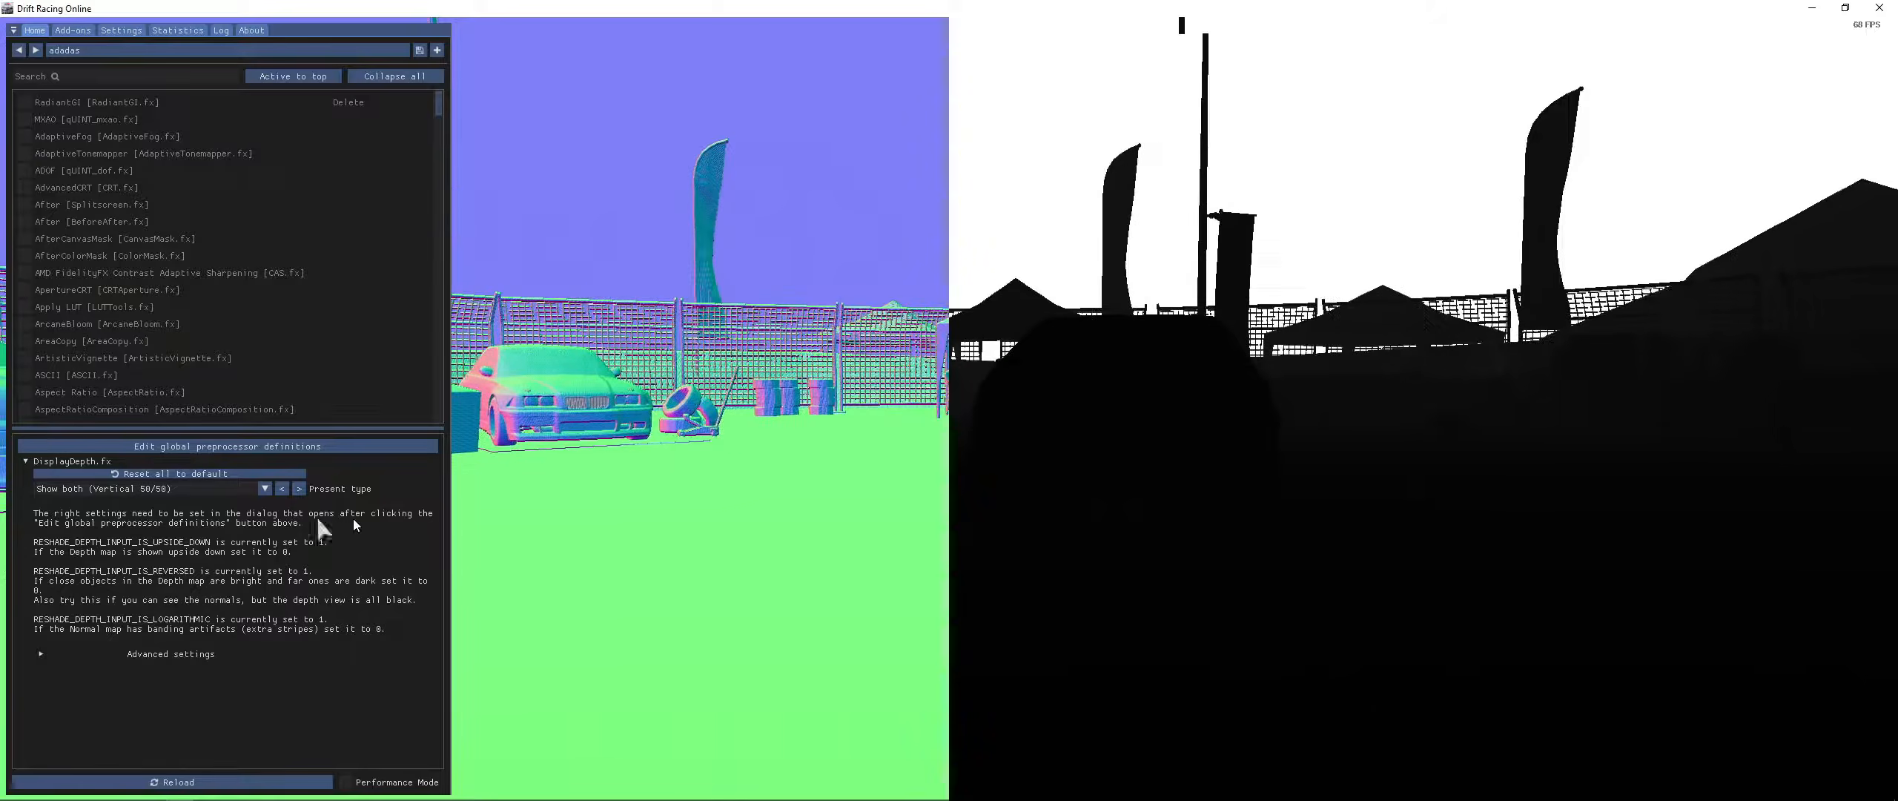
- Set RESHADE_DEPTH_INPUT_IS_LOGARITHMIC back to 0 in the global preprocessor definitions and reload
click(288, 447)
drag(295, 536, 215, 529)
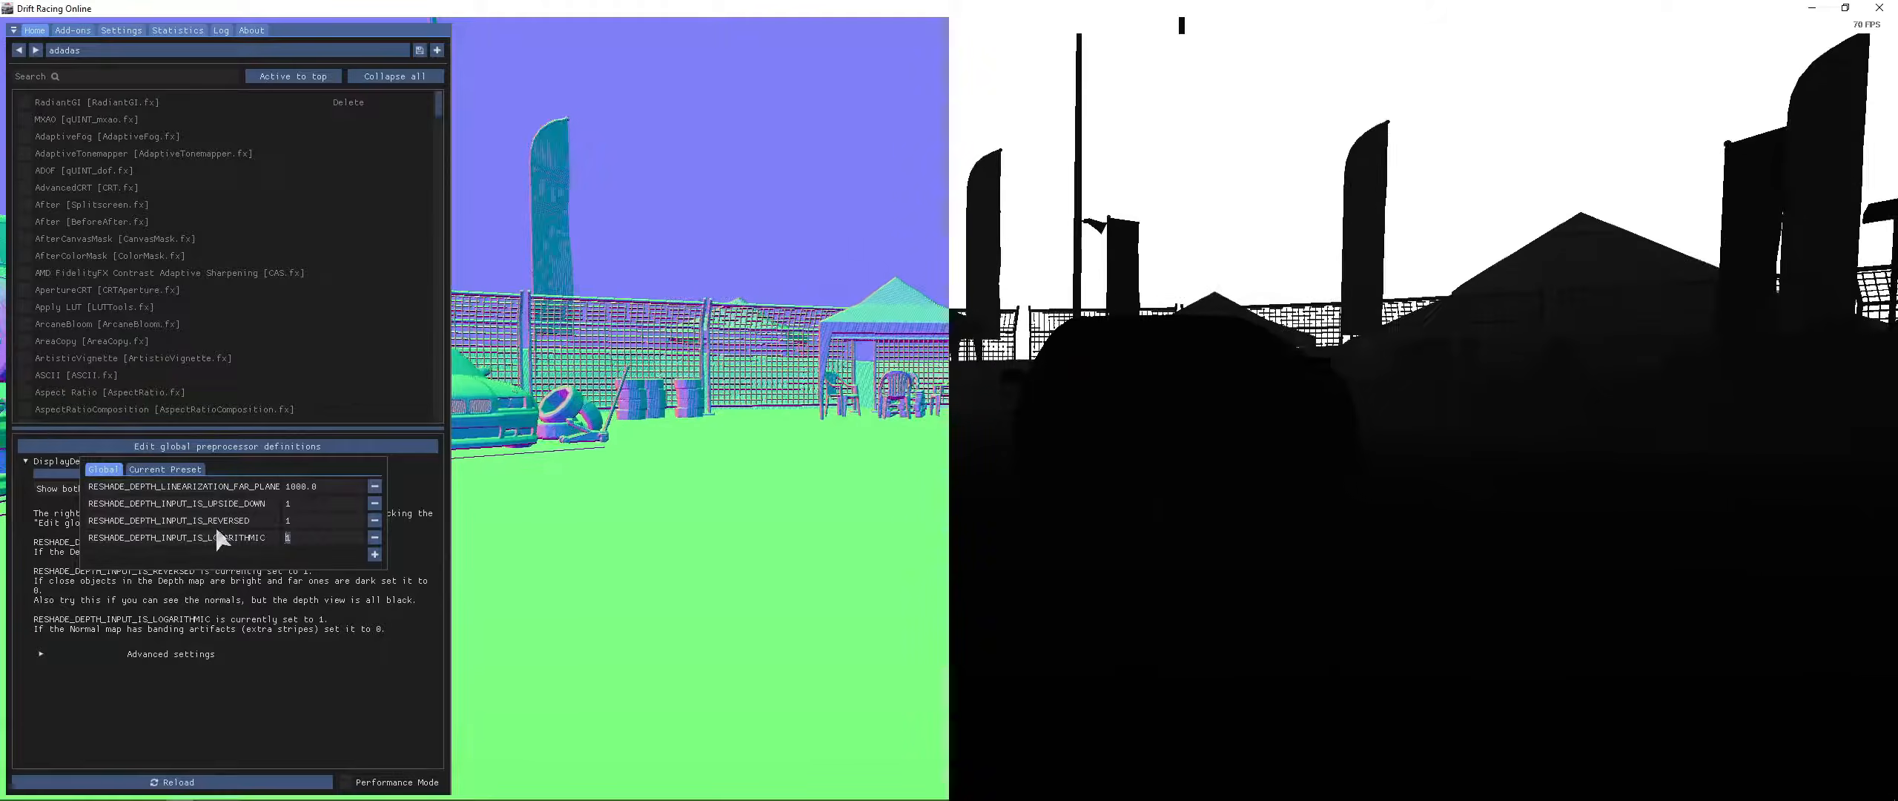
text(0)
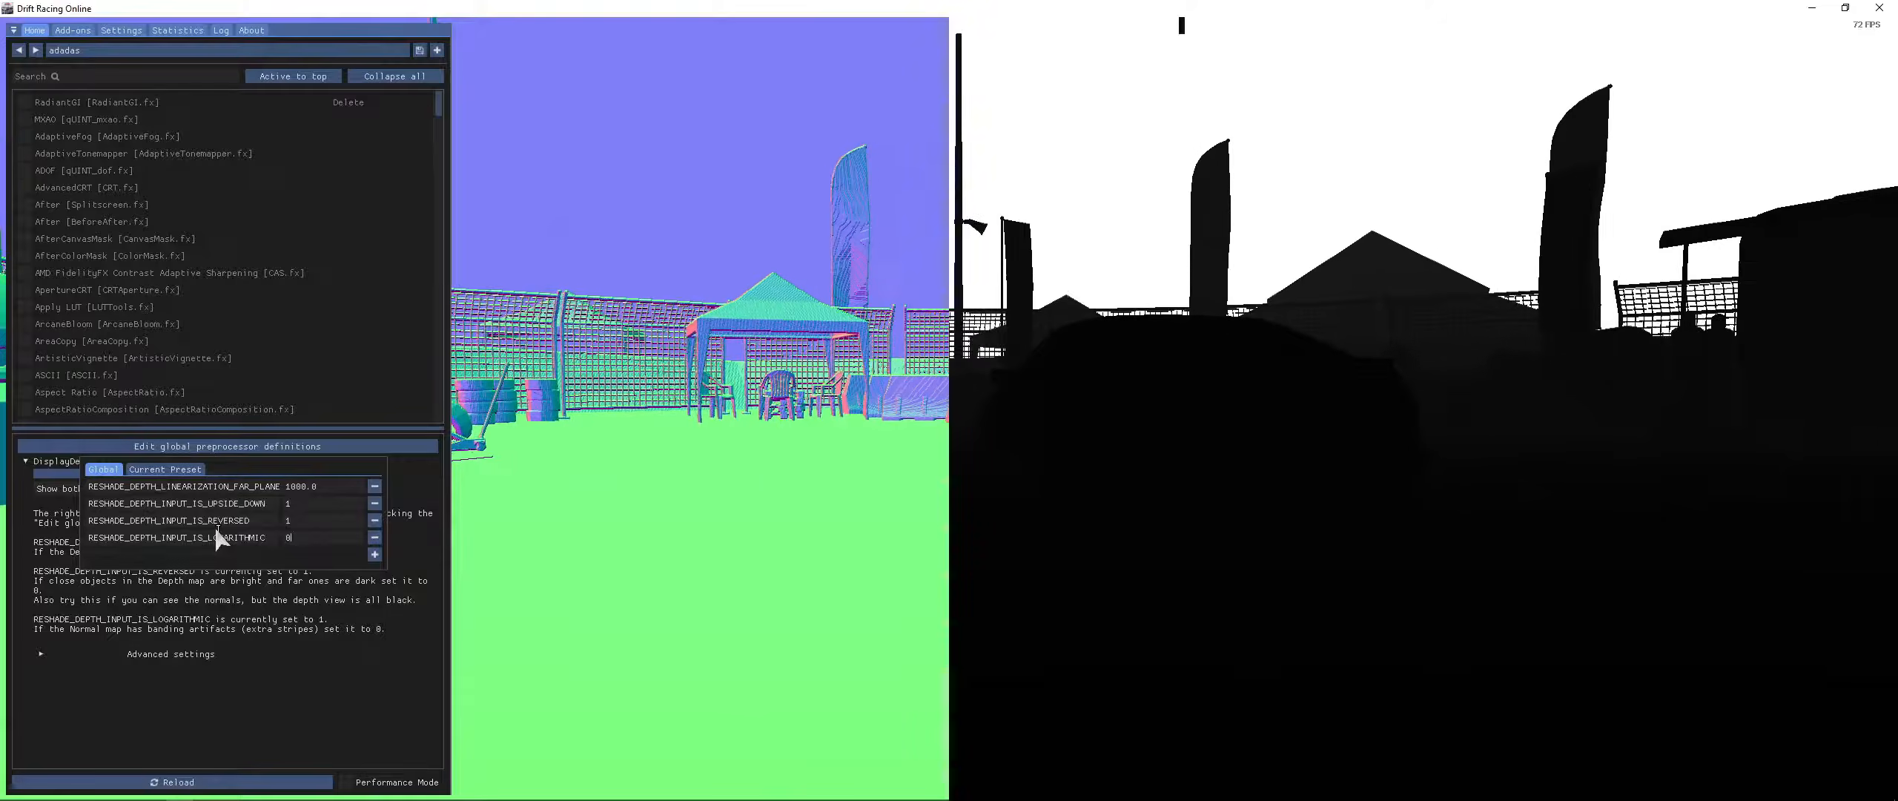
click(710, 450)
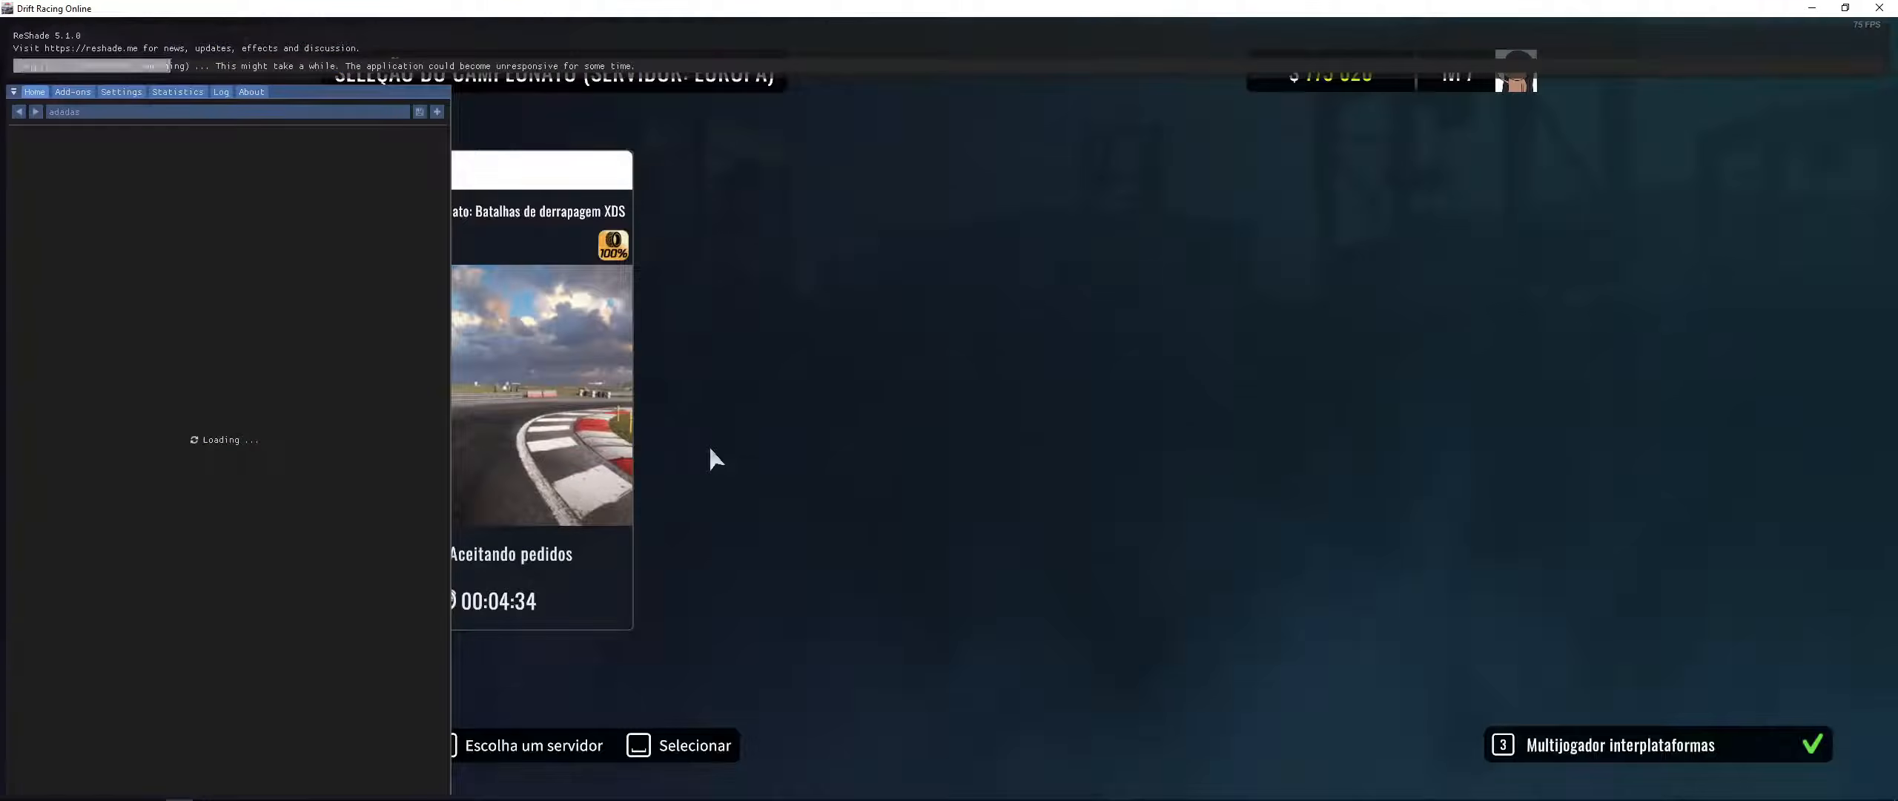
- Hide and show the overlay to compare the normal and depth views
key(Home)
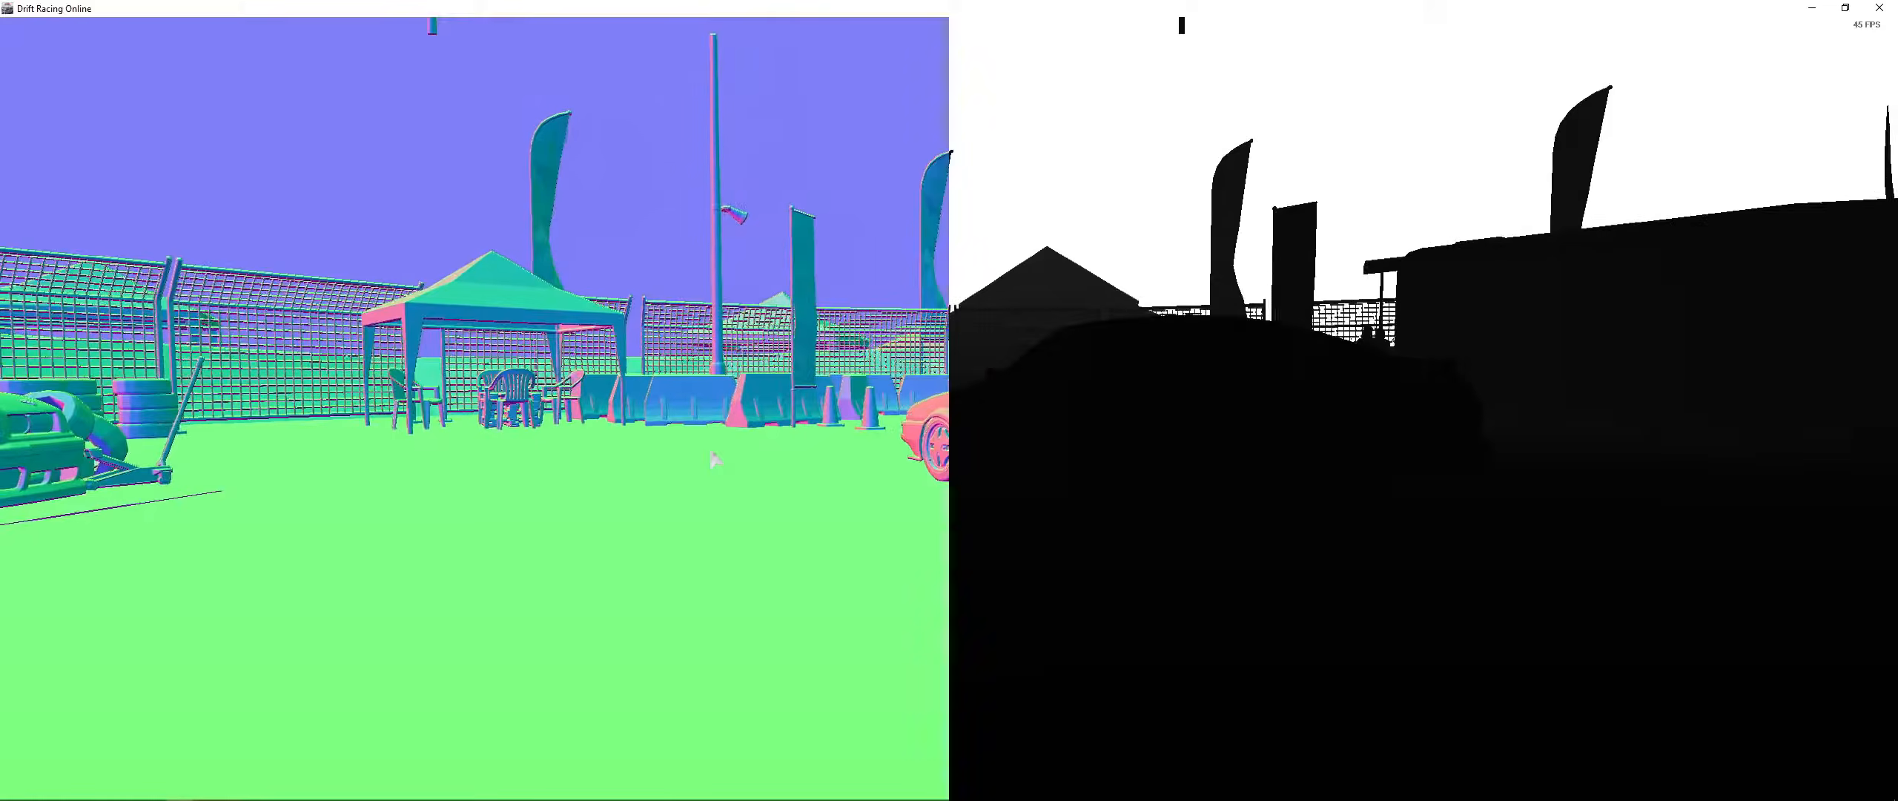
key(Home)
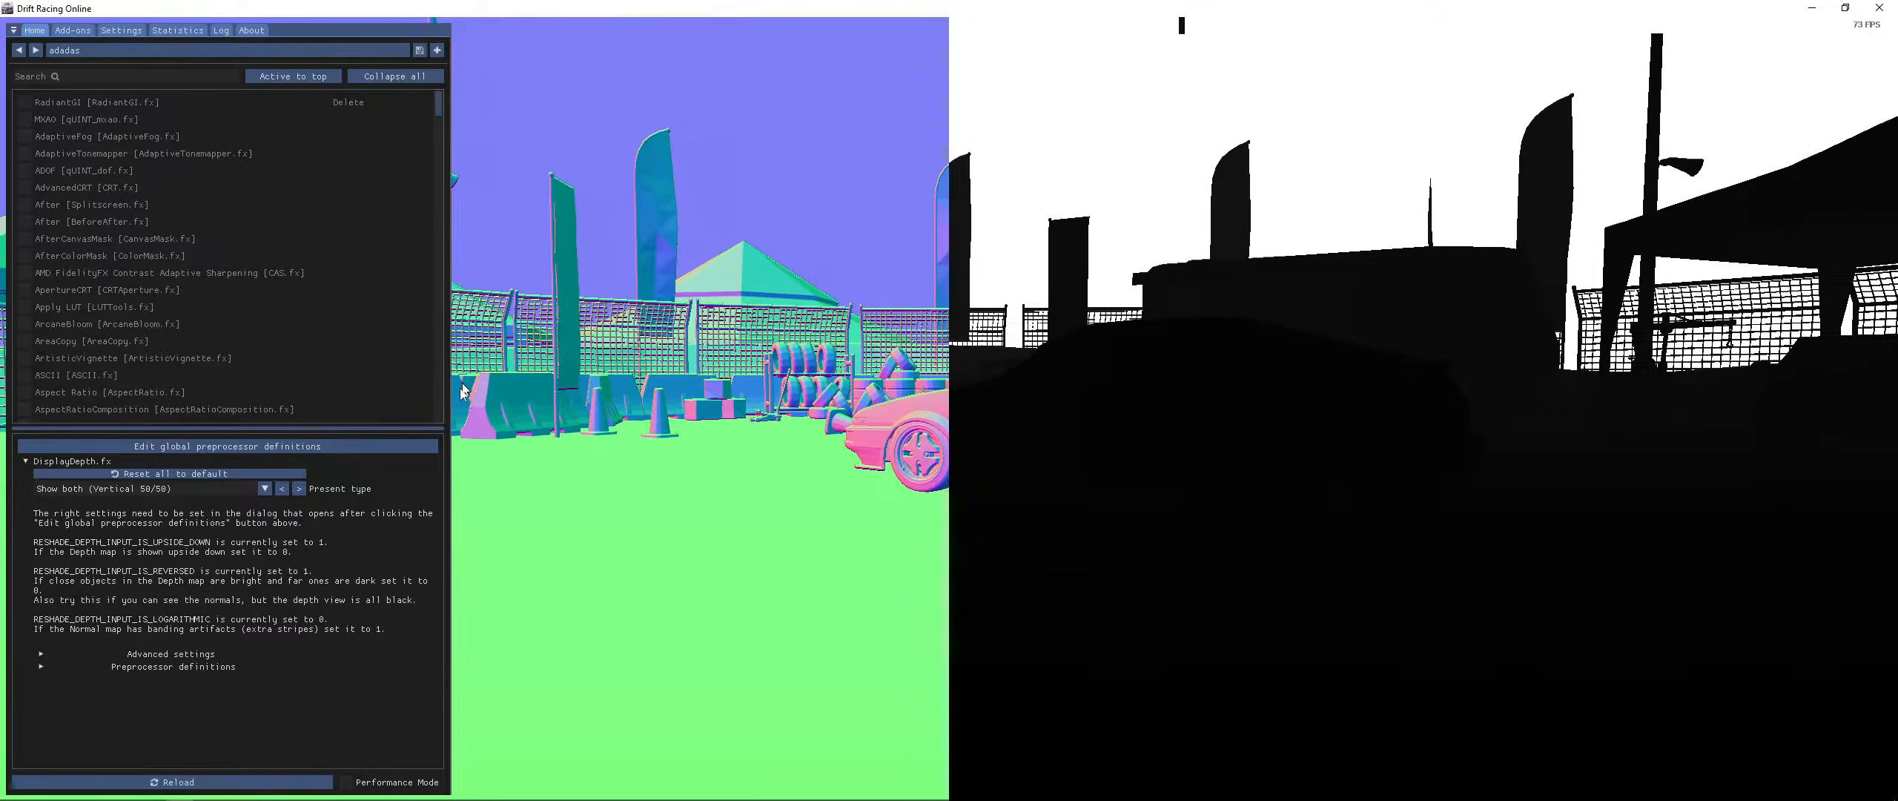
key(Home)
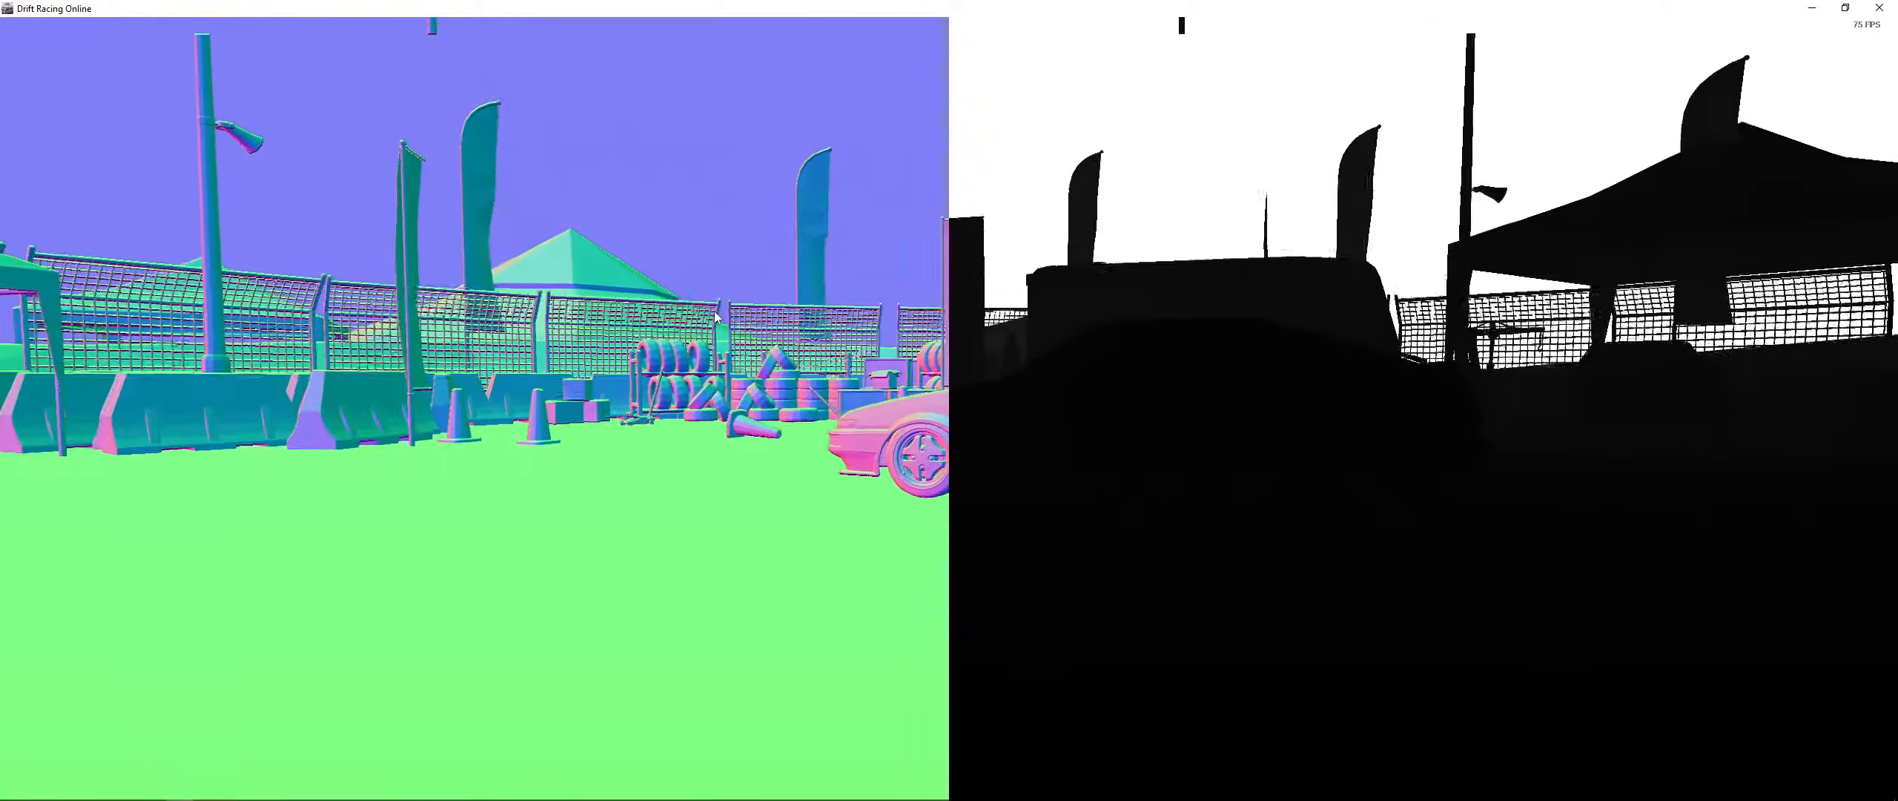
key(Home)
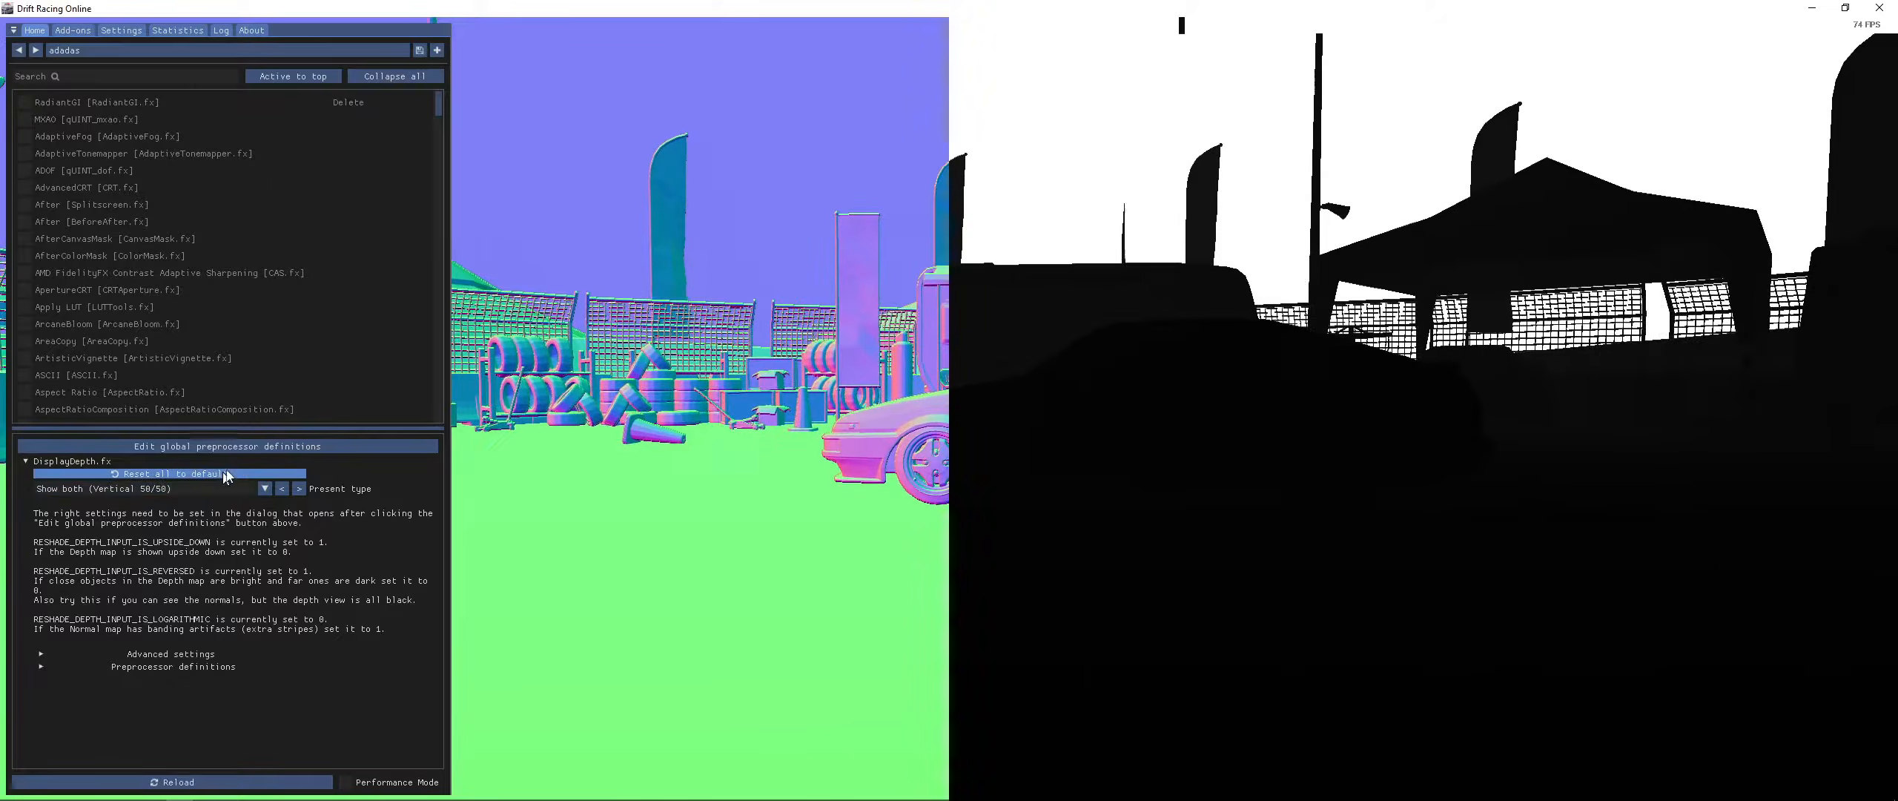
- Expand DisplayDepth's Advanced settings and enable blending the depth map into the image
click(250, 450)
click(196, 643)
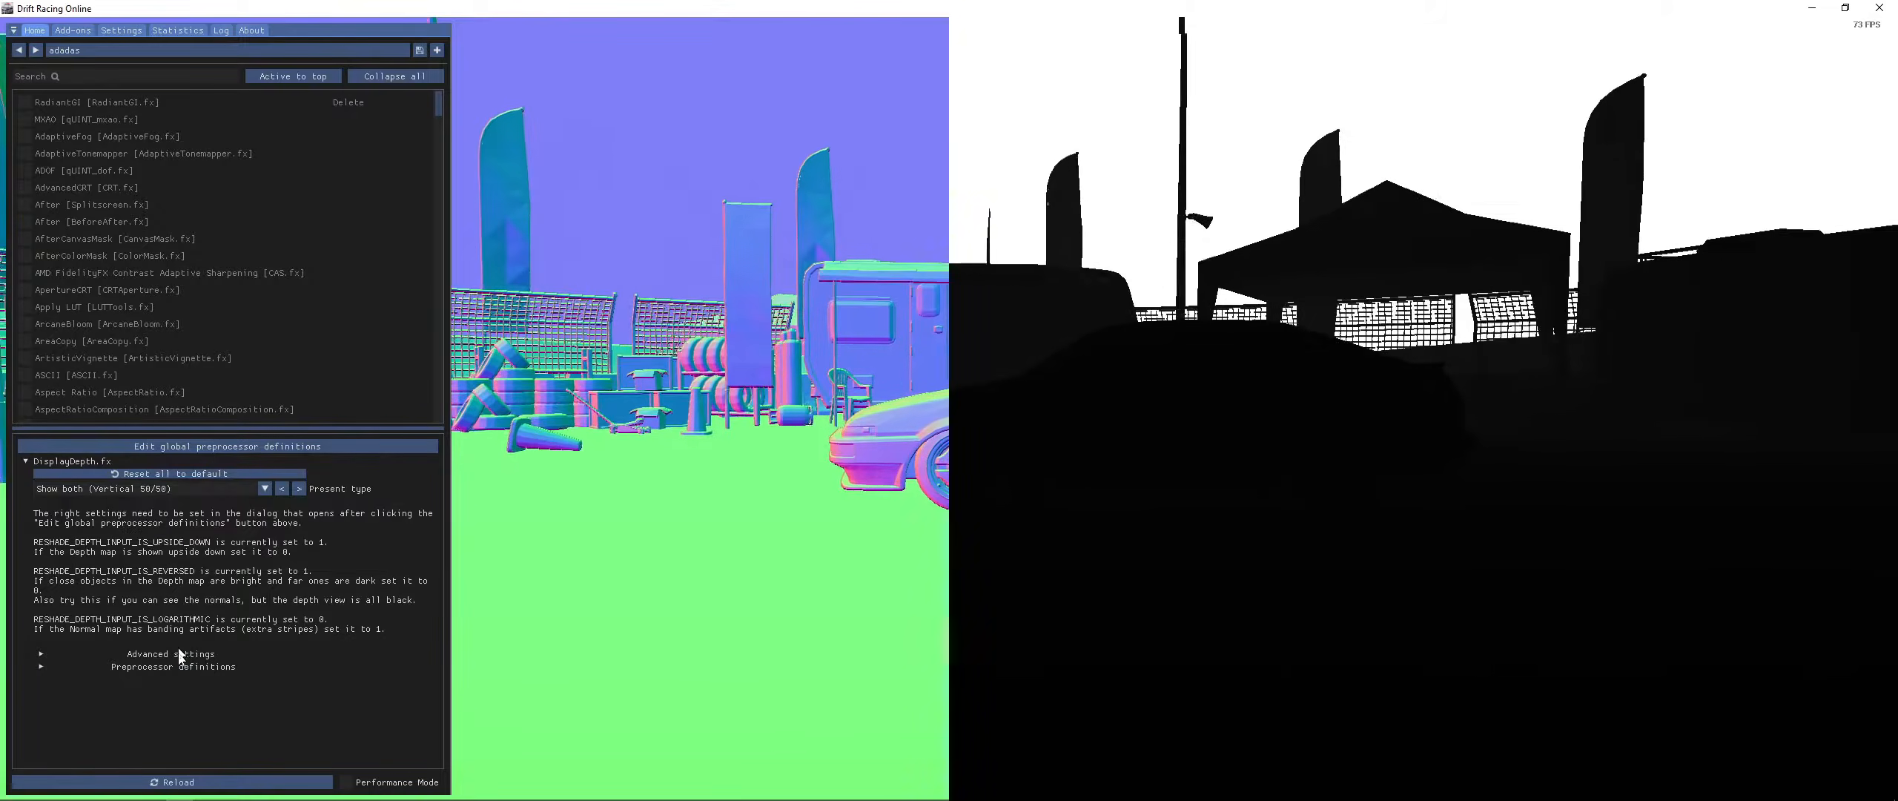
click(178, 654)
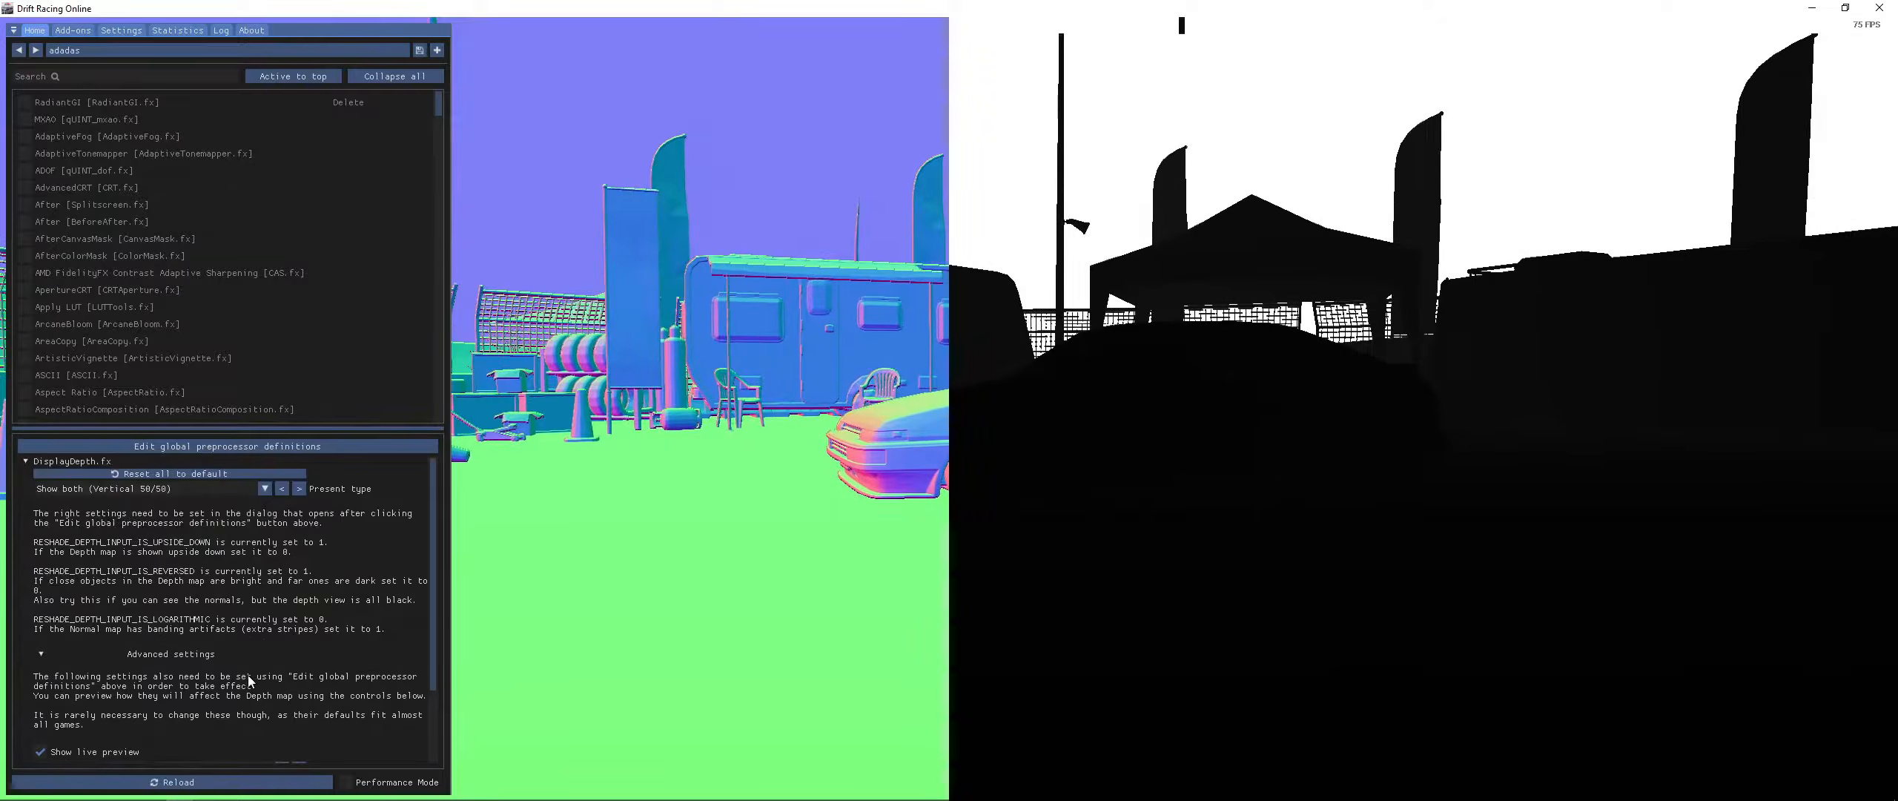
scroll(249, 664, down, 2)
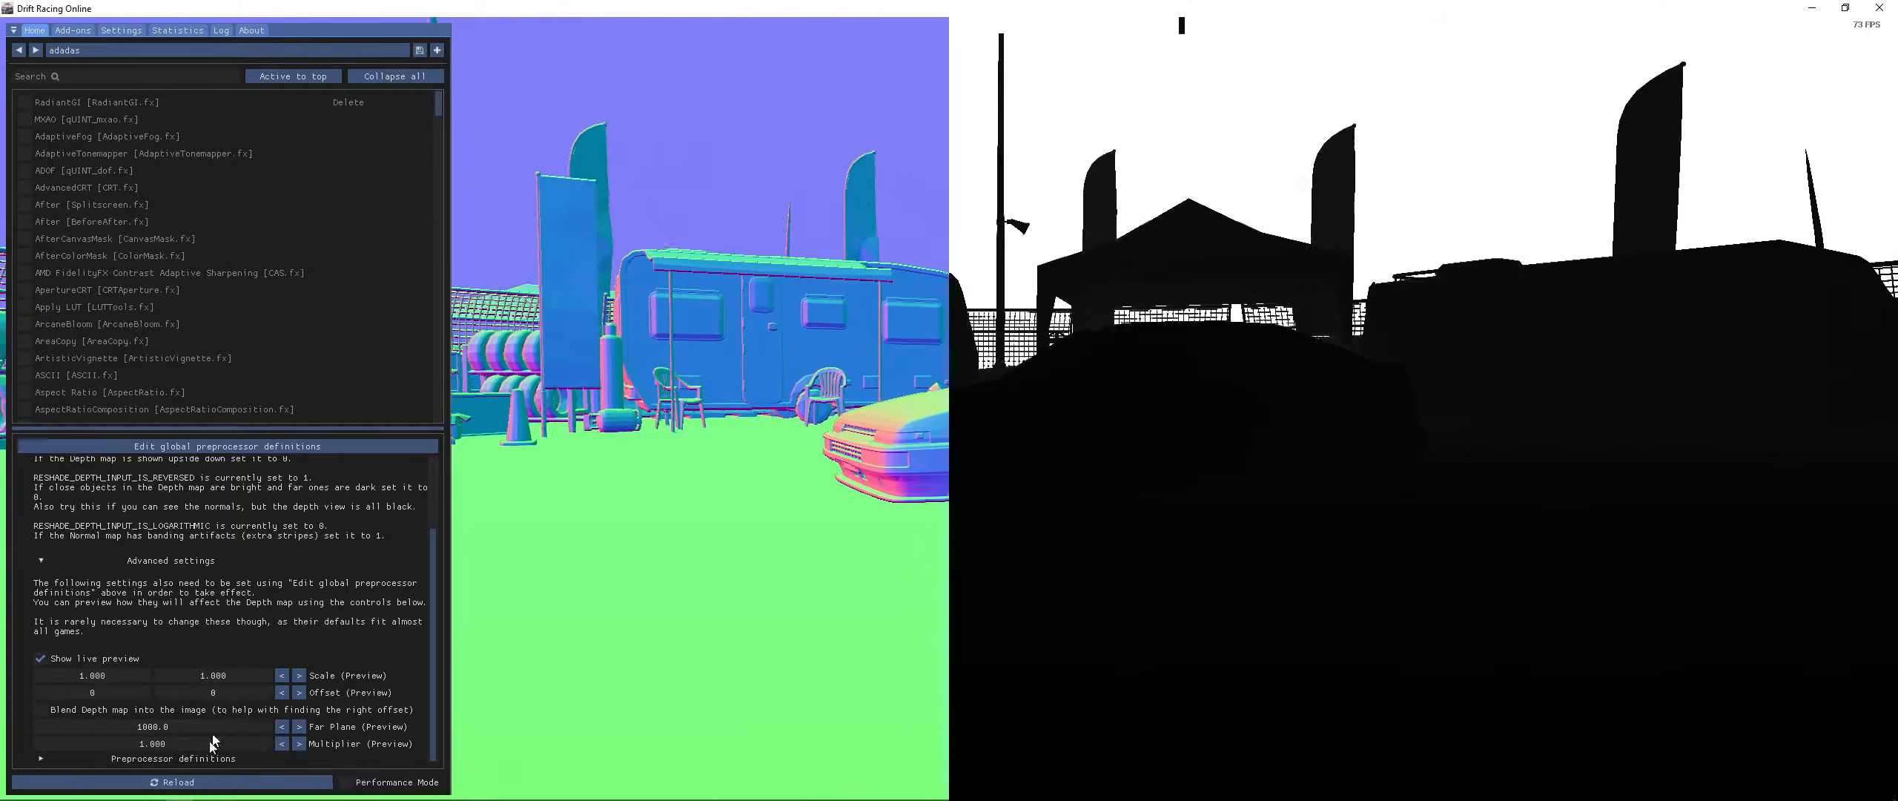
click(92, 712)
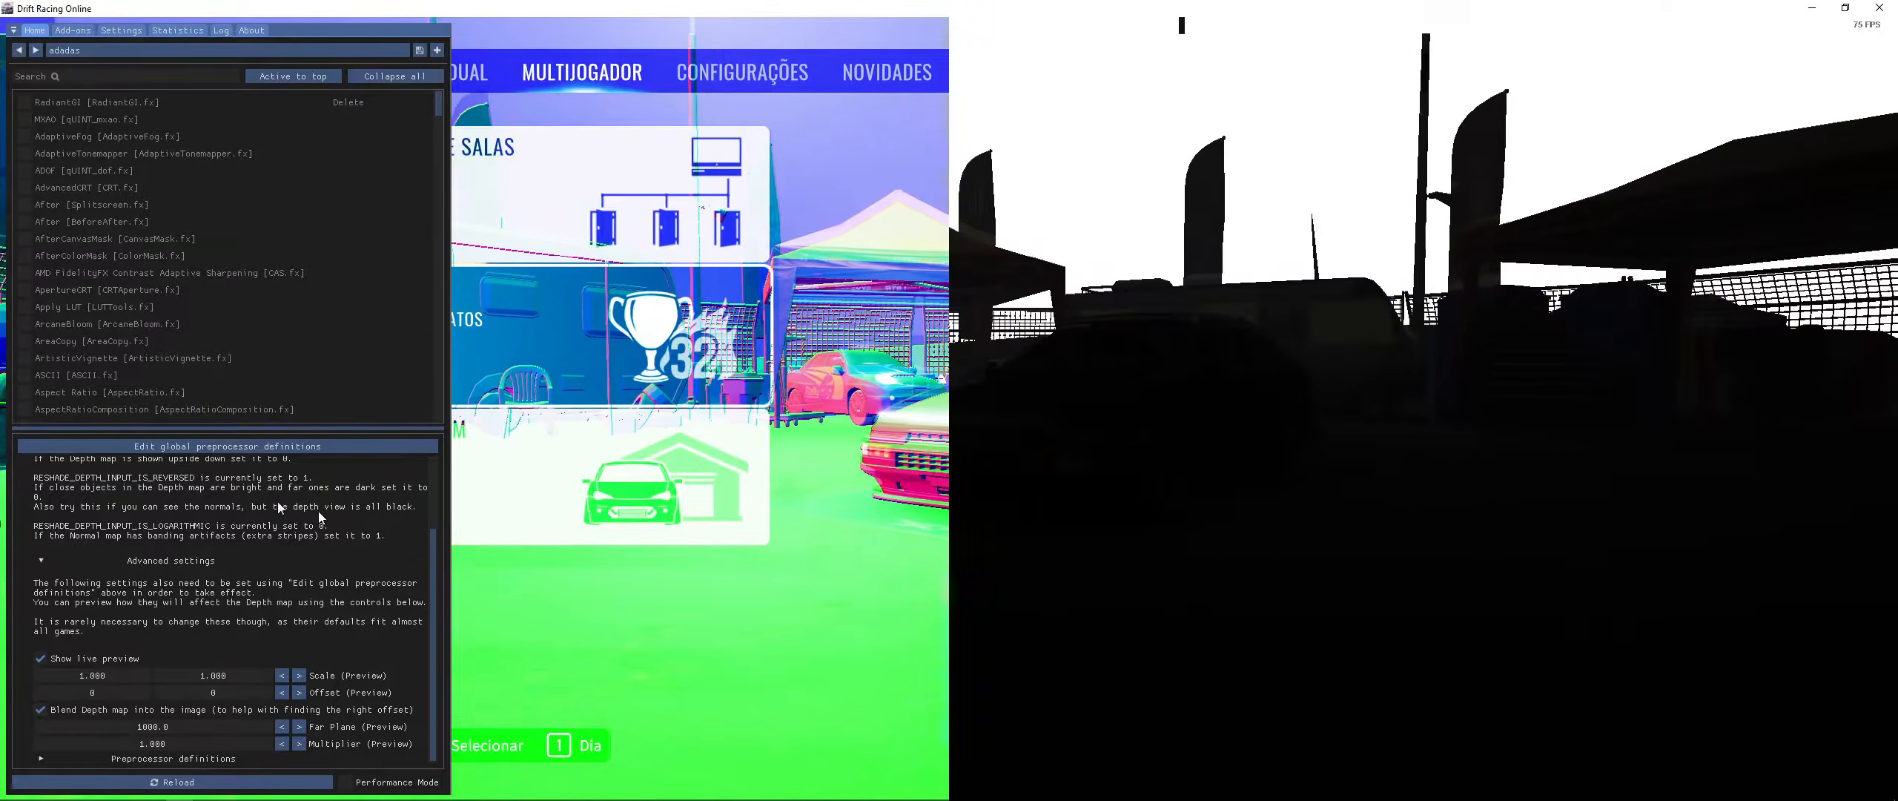
- Set RESHADE_DEPTH_LINEARIZATION_FAR_PLANE to 500 and check the depth view with the overlay hidden
click(266, 448)
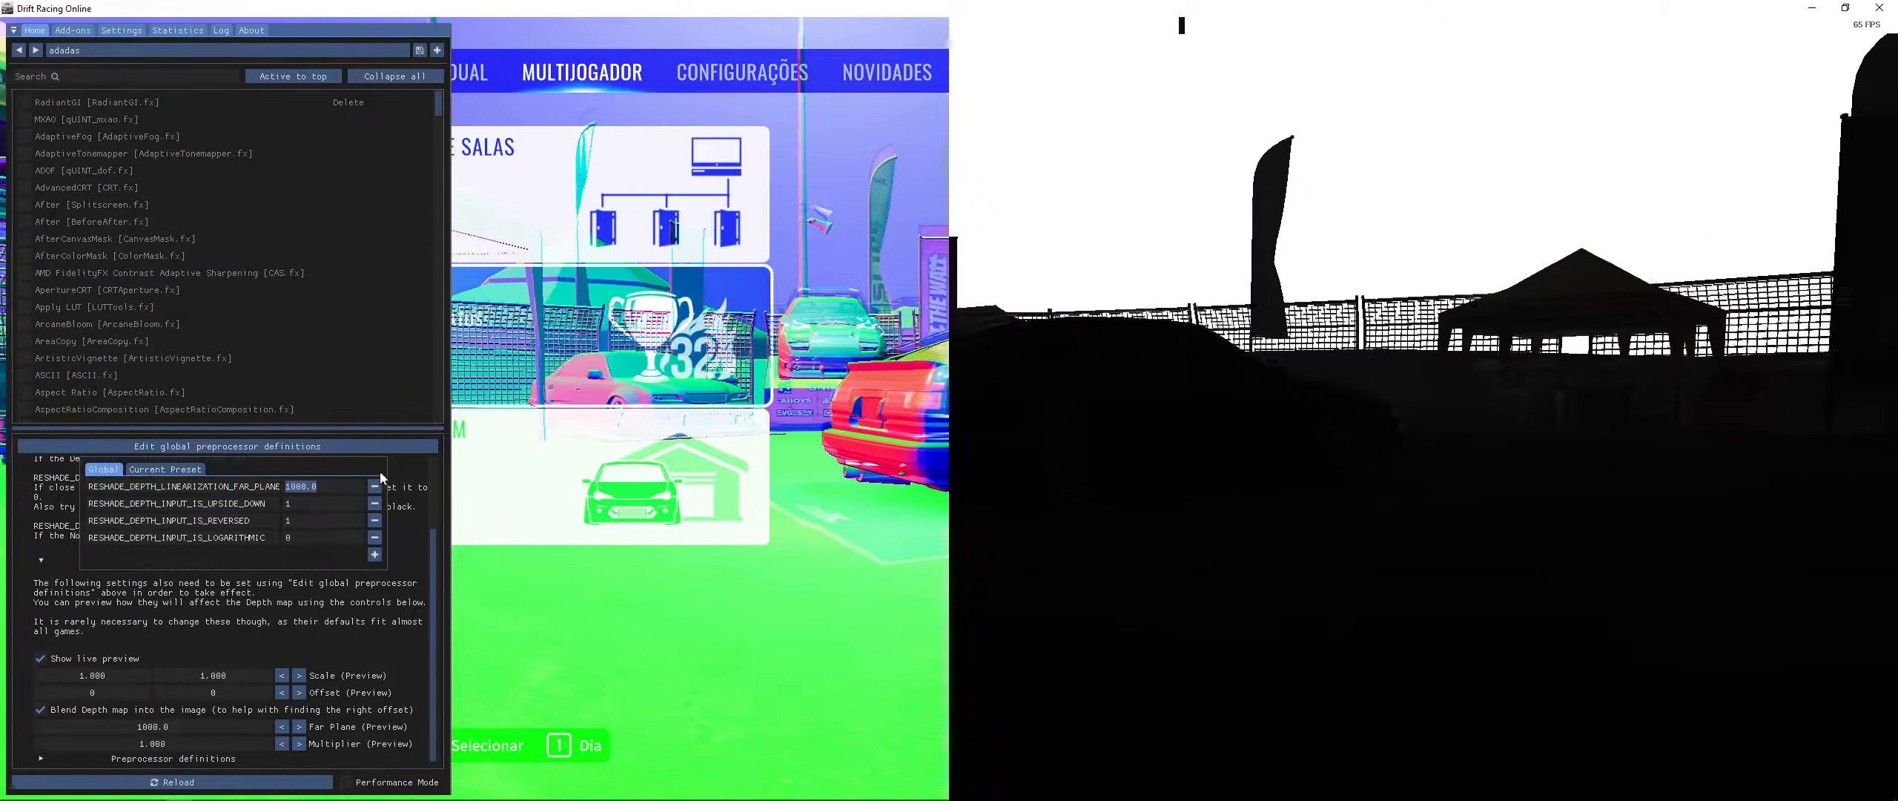
text(500)
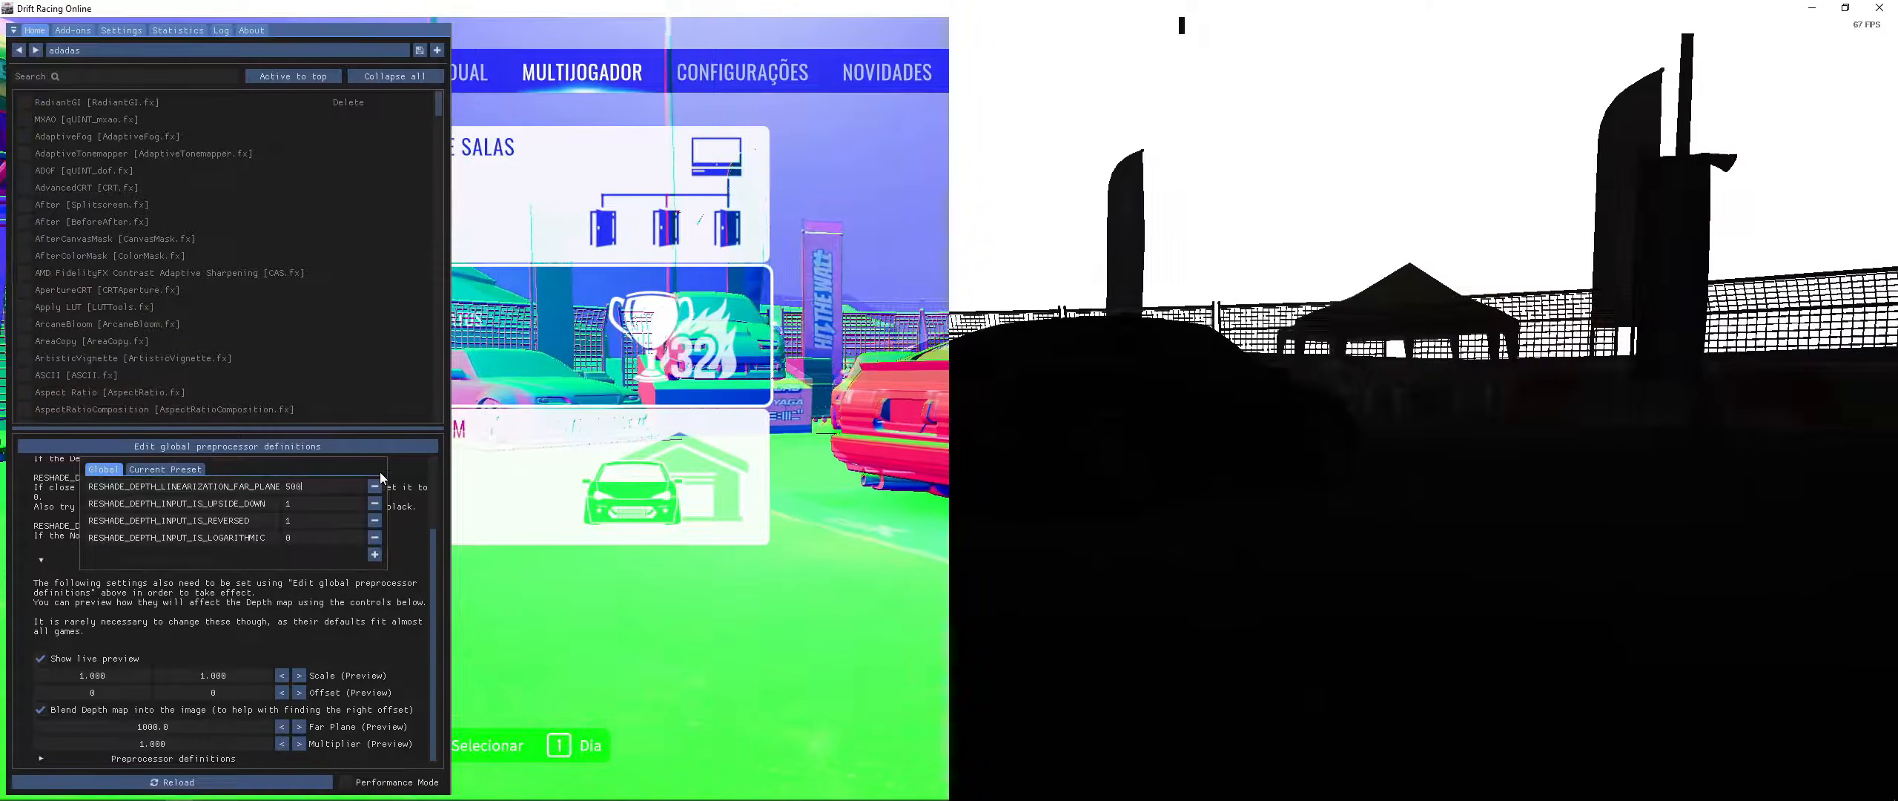
key(Return)
key(Home)
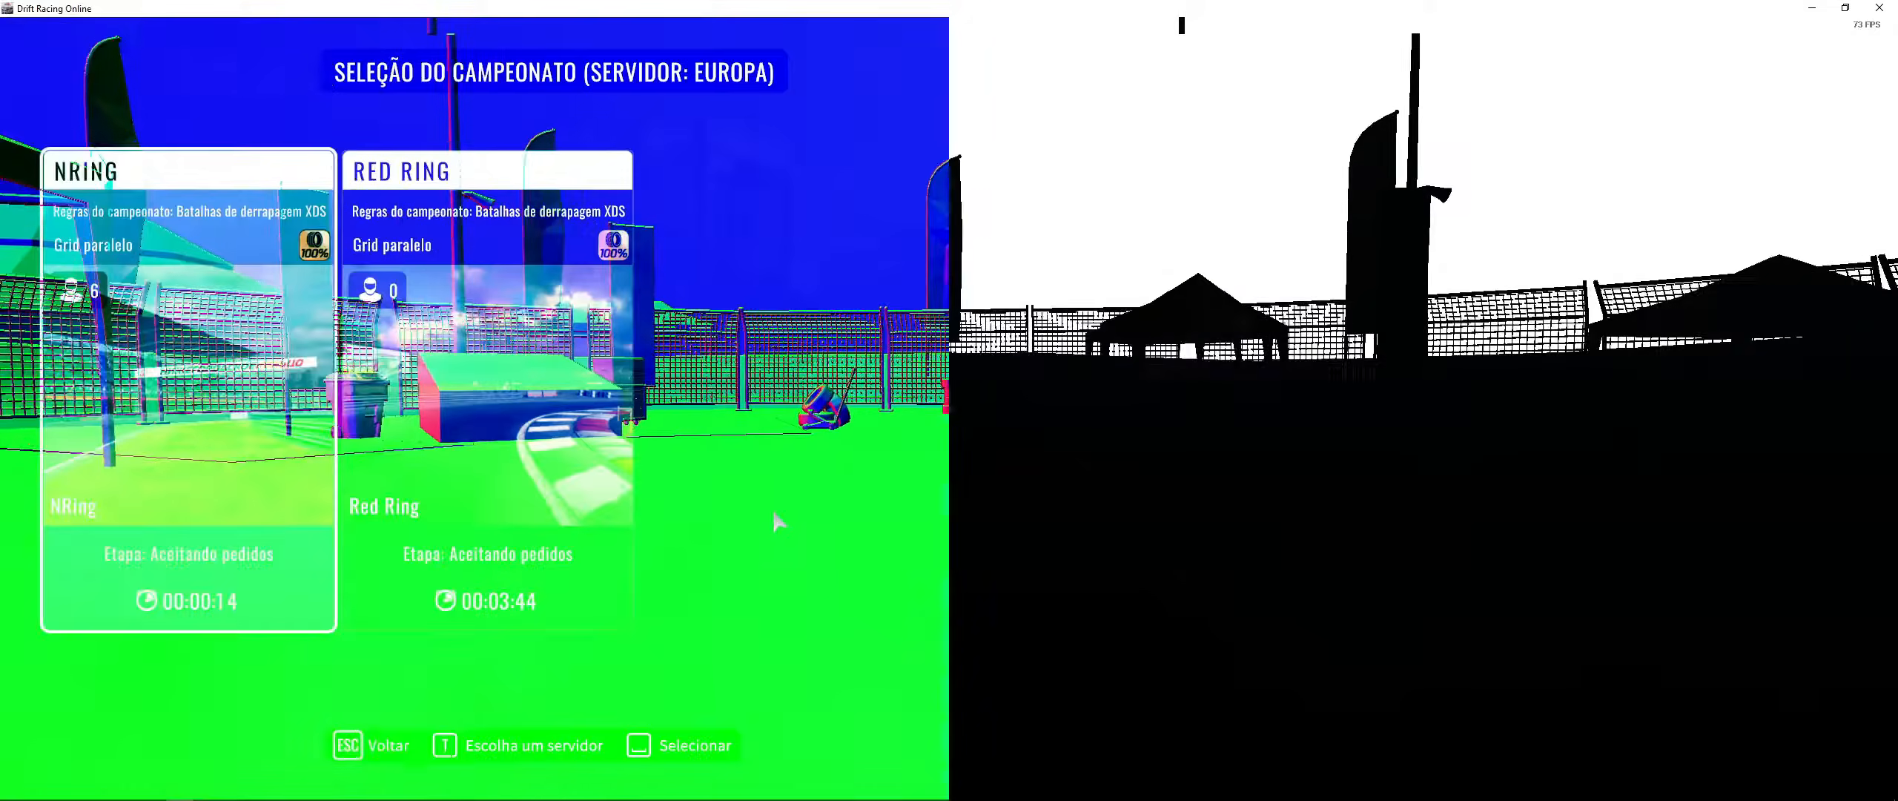
key(Escape)
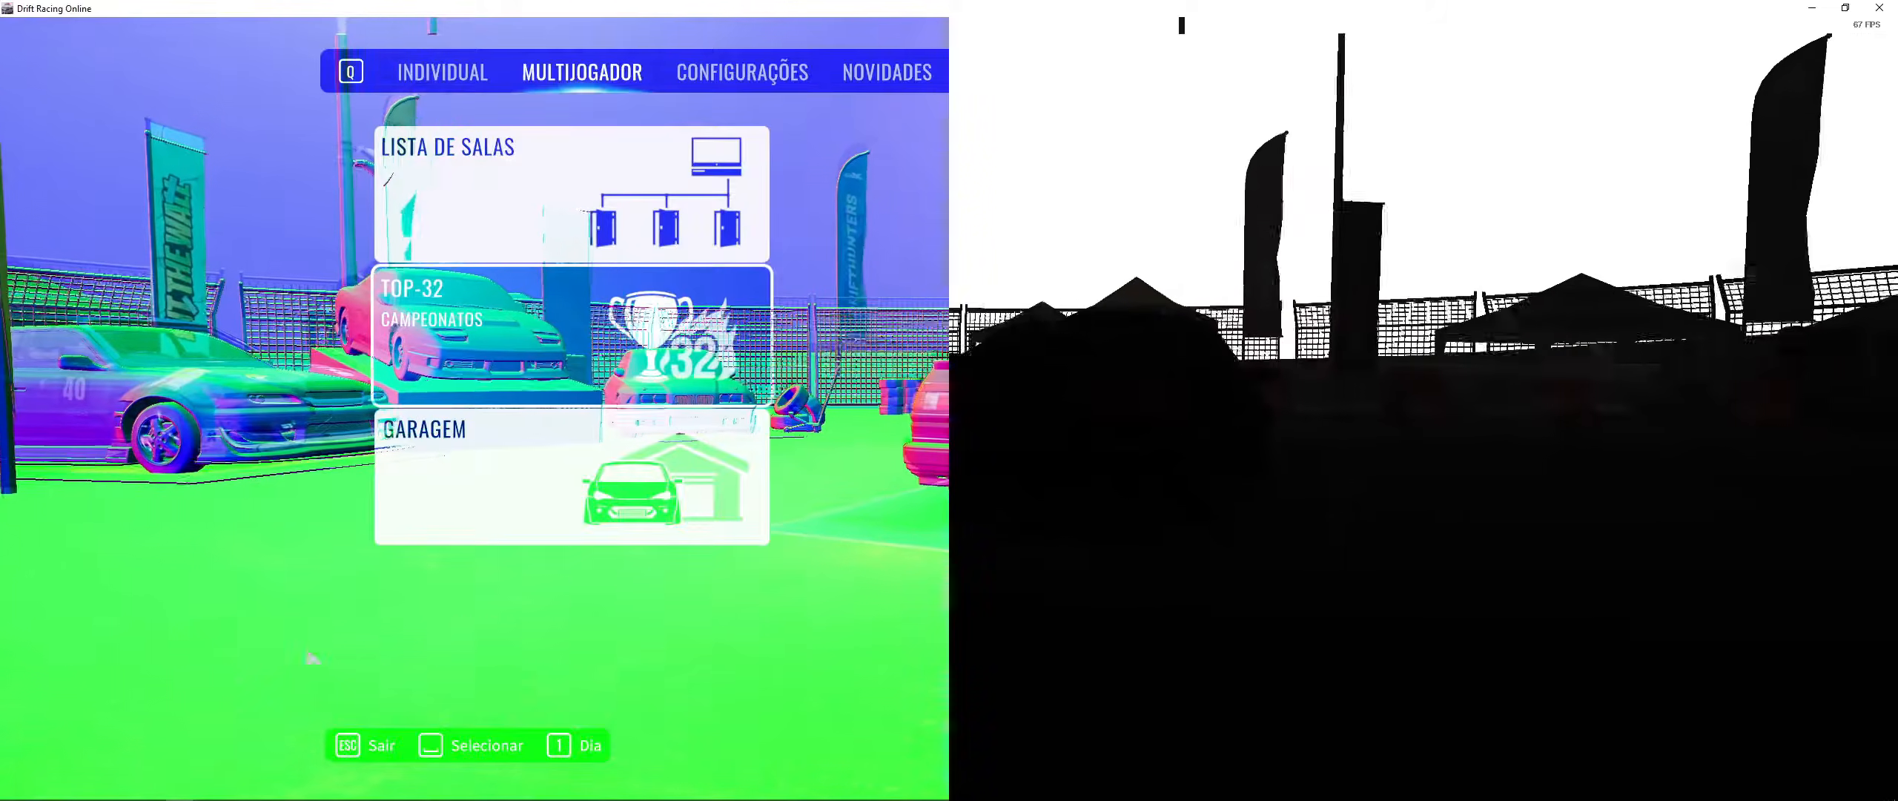
key(Home)
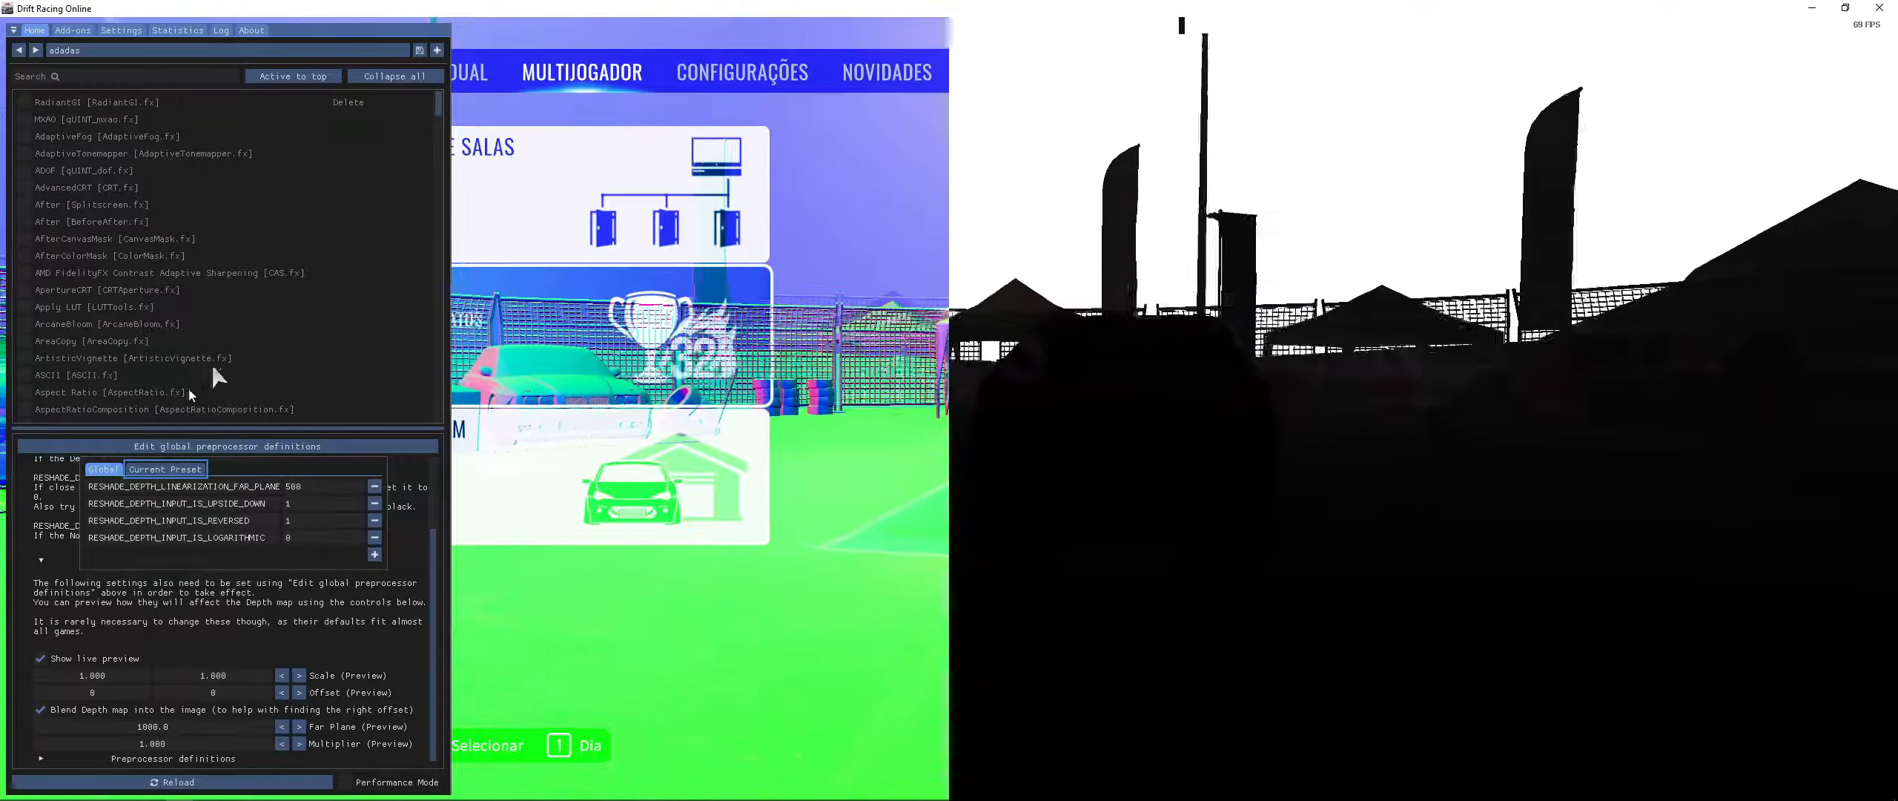
- Reopen the global preprocessor definitions to check the far plane value
click(52, 711)
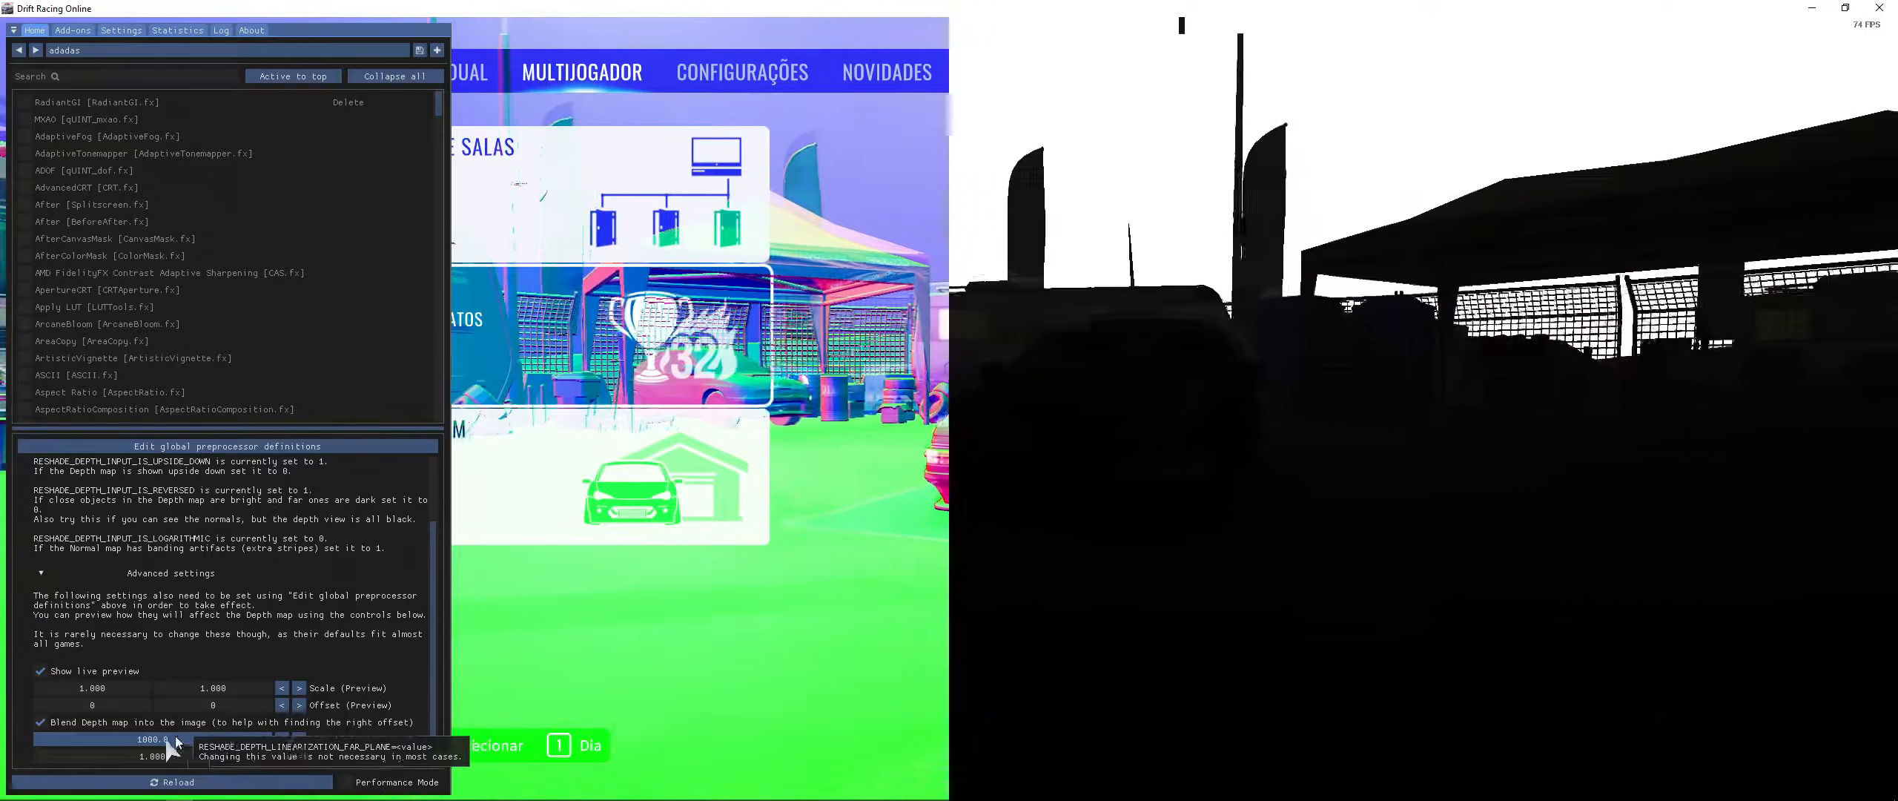
scroll(291, 505, up, 2)
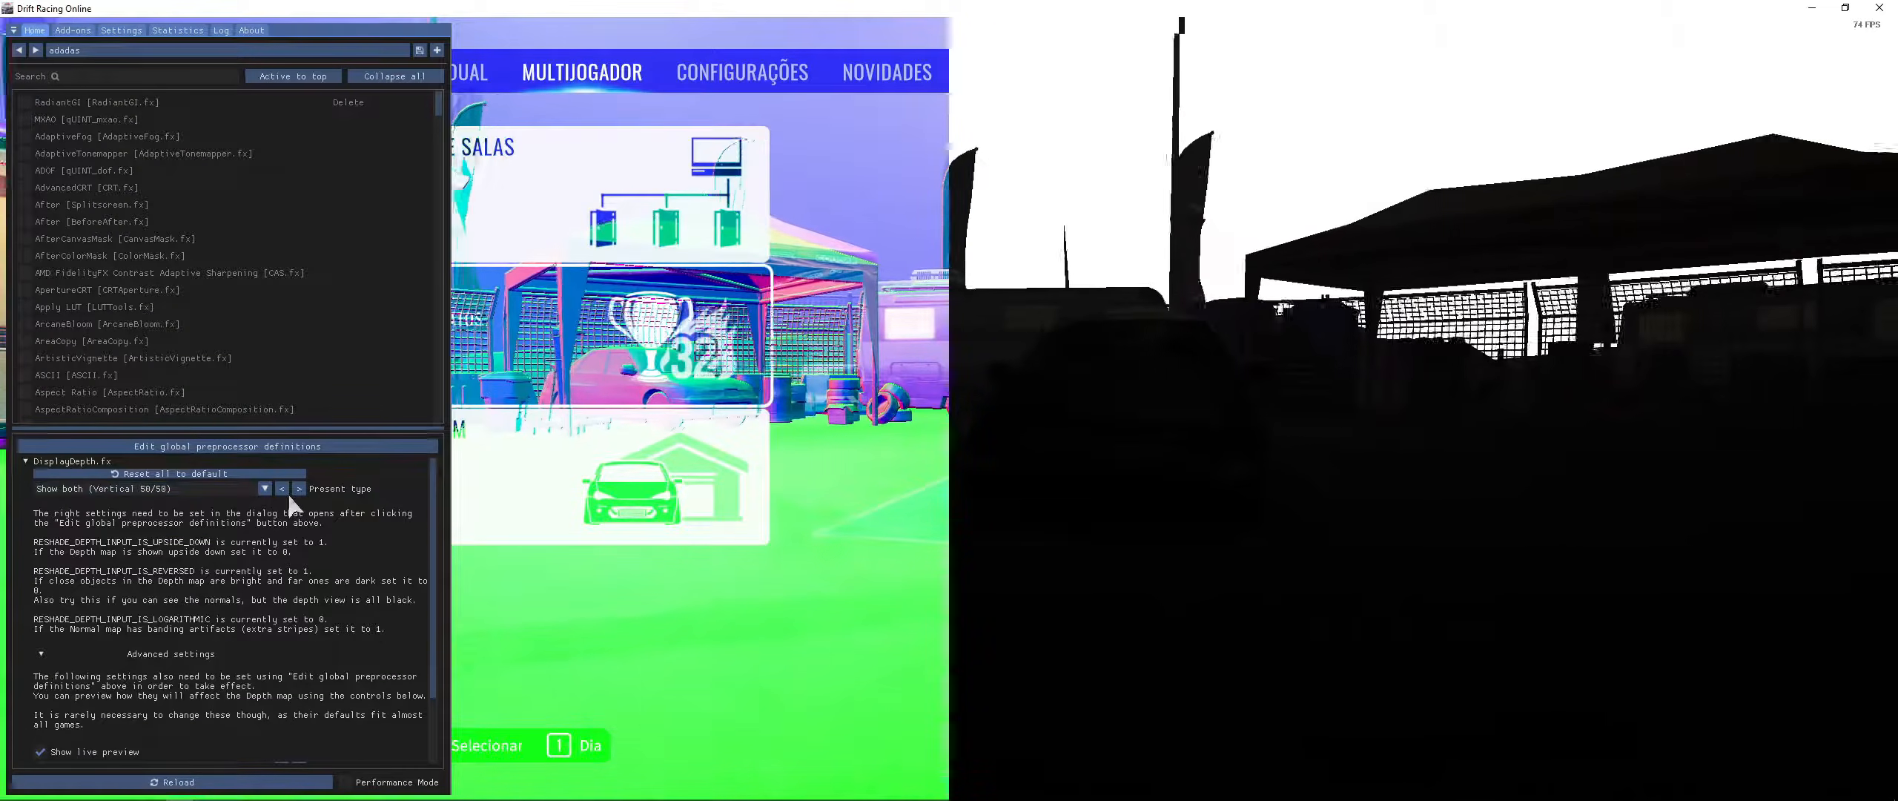
click(314, 447)
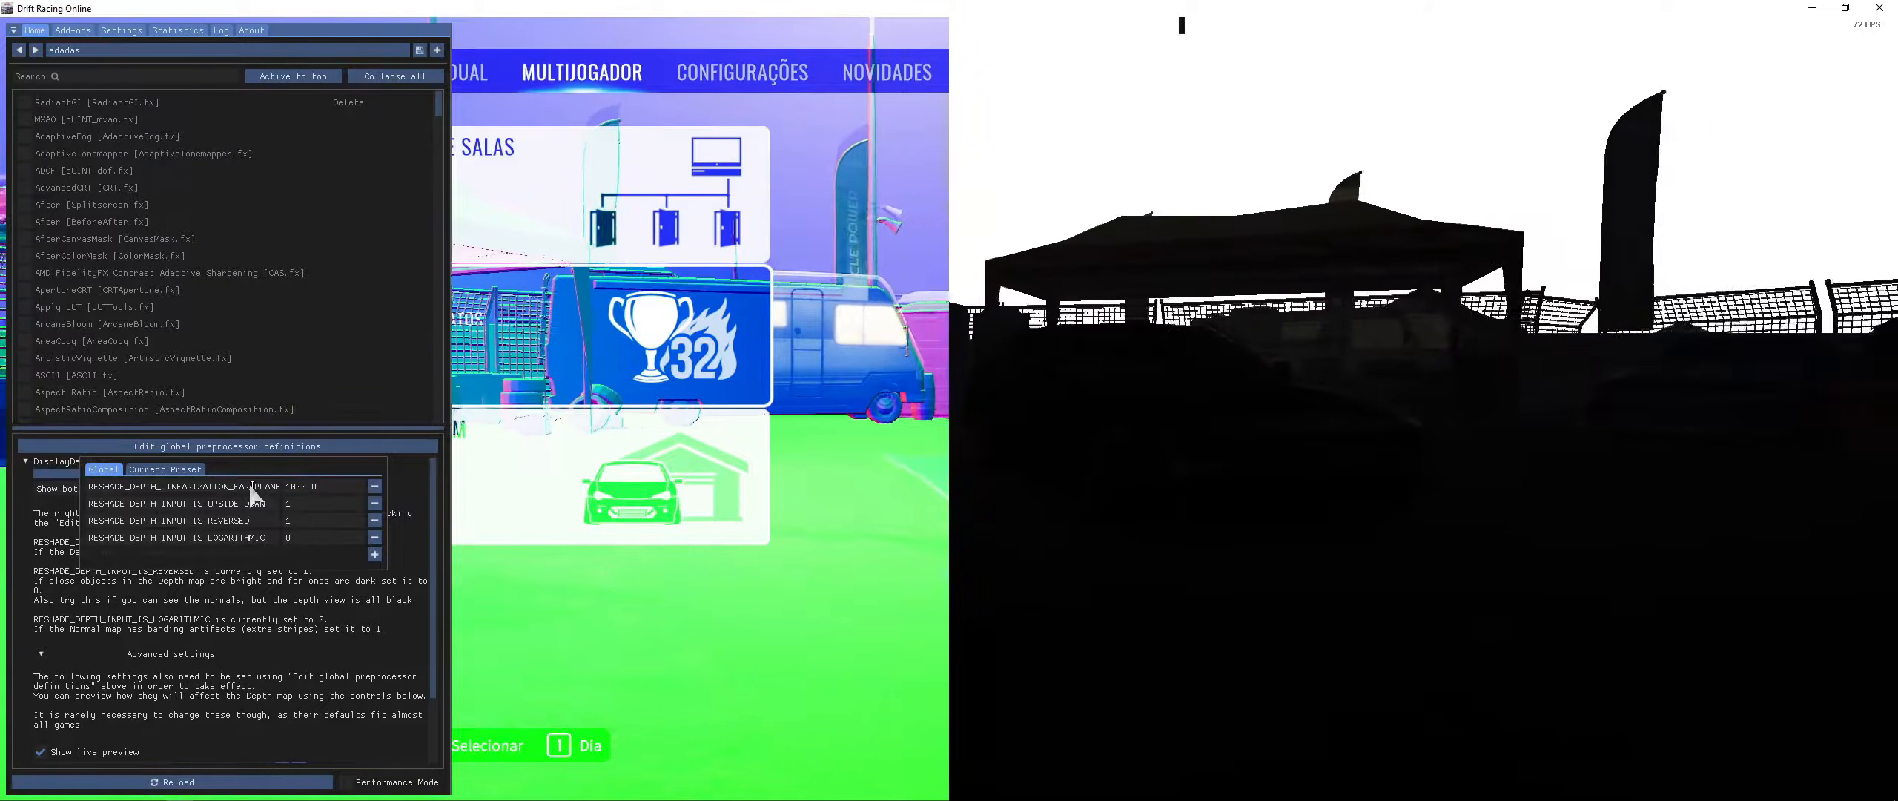
key(space)
key(Home)
key(Escape)
key(Escape)
key(Escape)
key(Home)
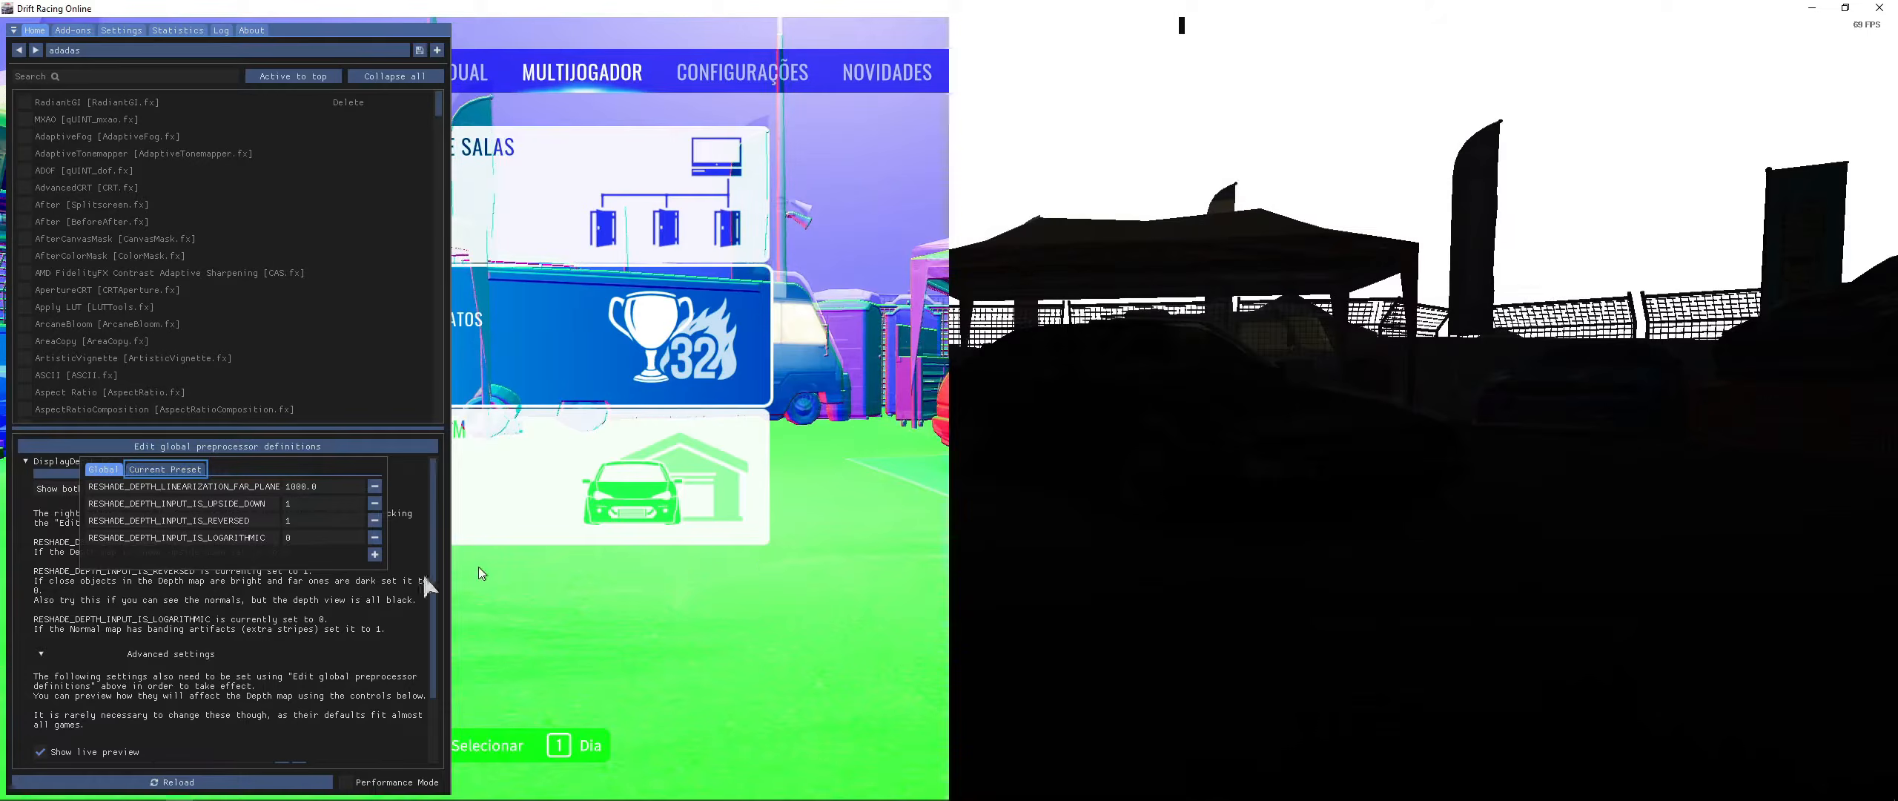
click(403, 523)
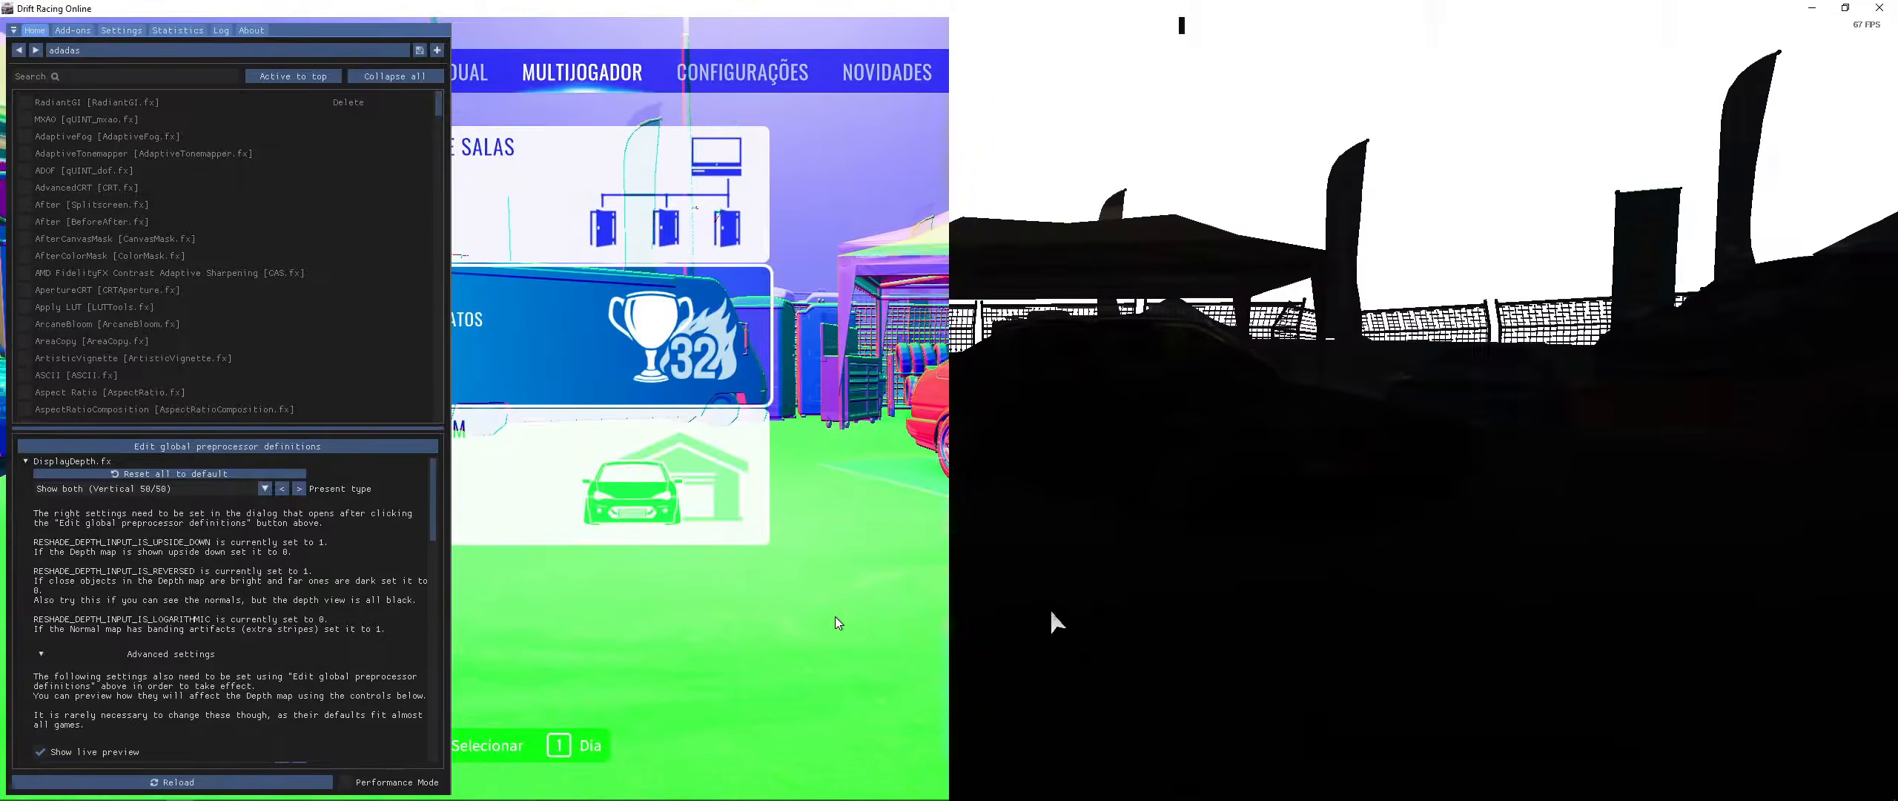
- Scroll through the effect settings below DisplayDepth and back to its advanced options
scroll(108, 672, down, 2)
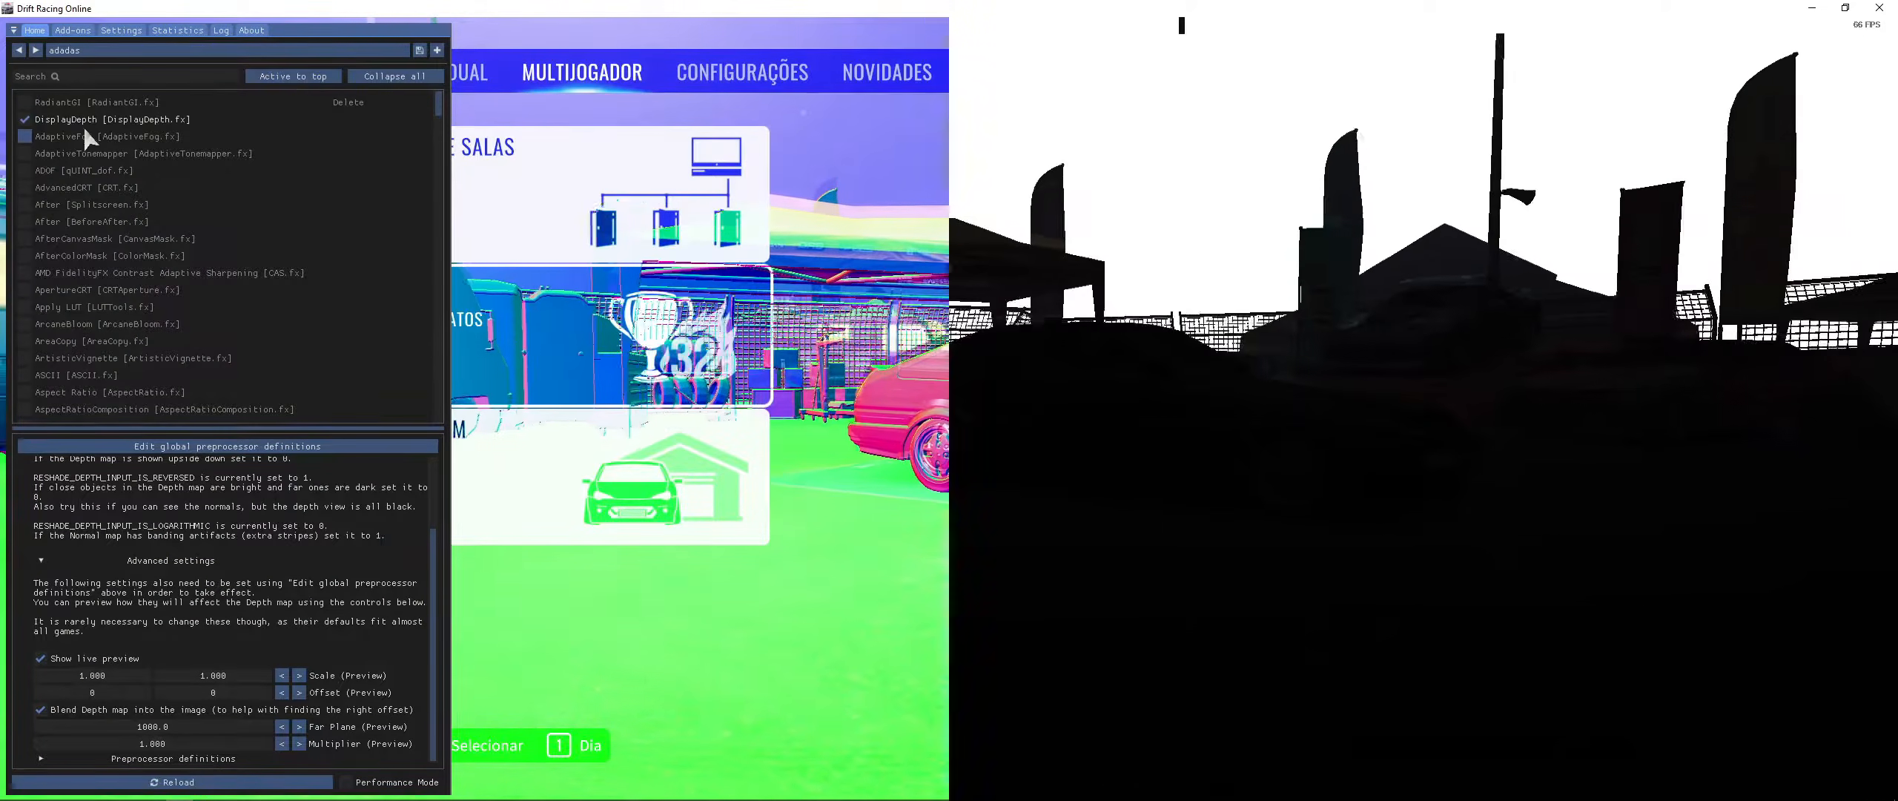
scroll(86, 137, down, 3)
scroll(207, 614, down, 4)
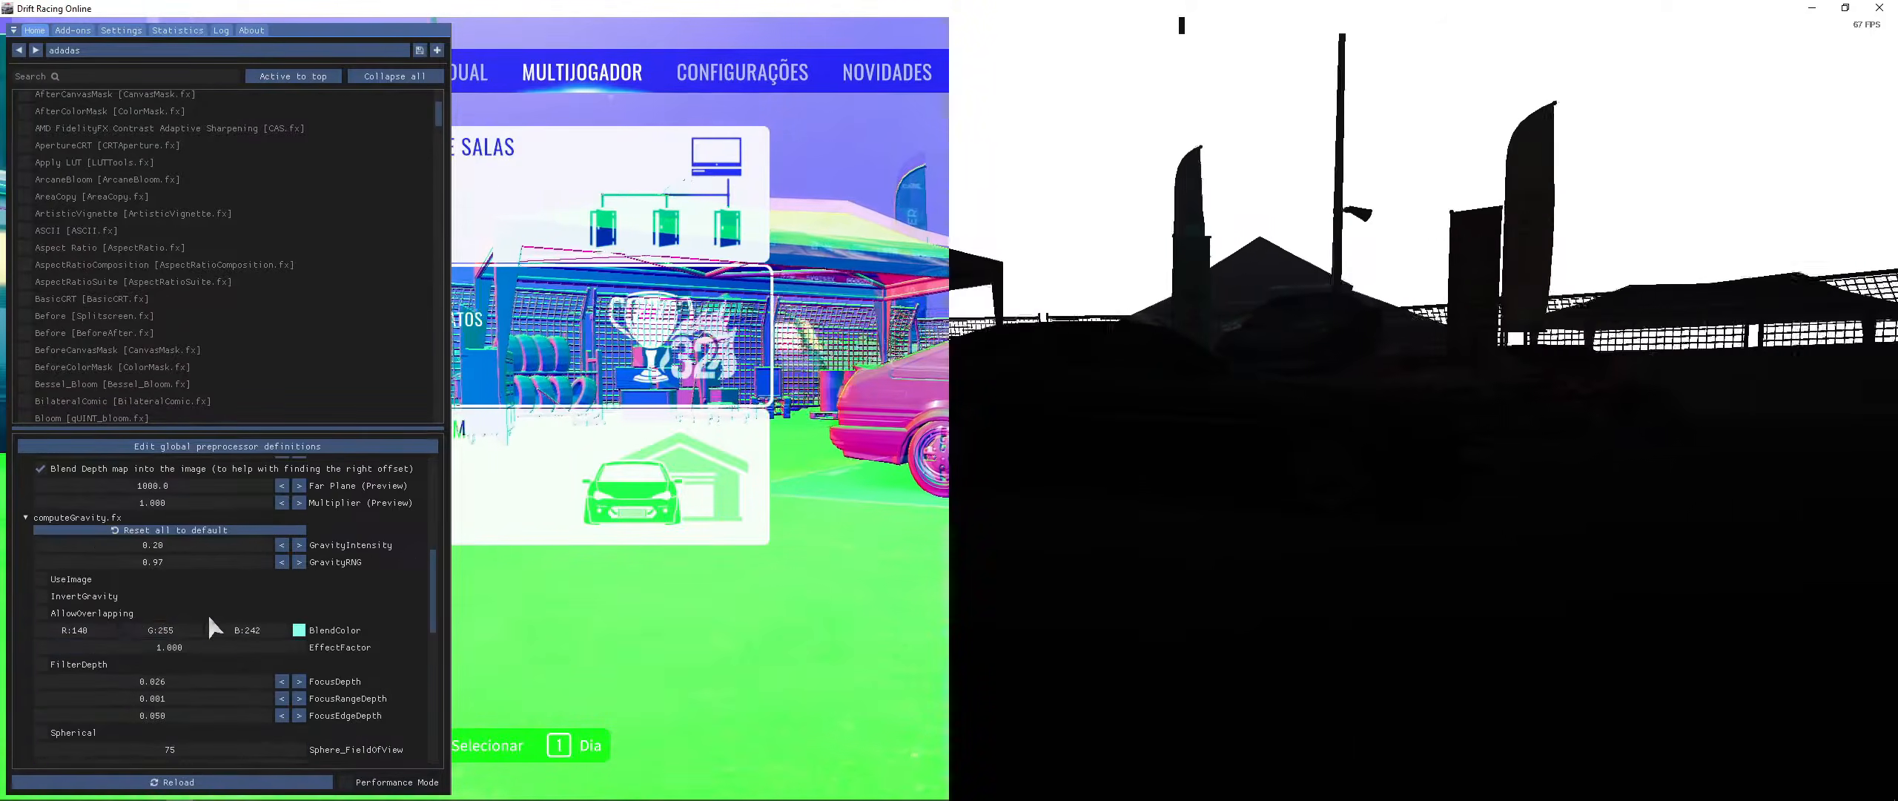
scroll(53, 577, up, 4)
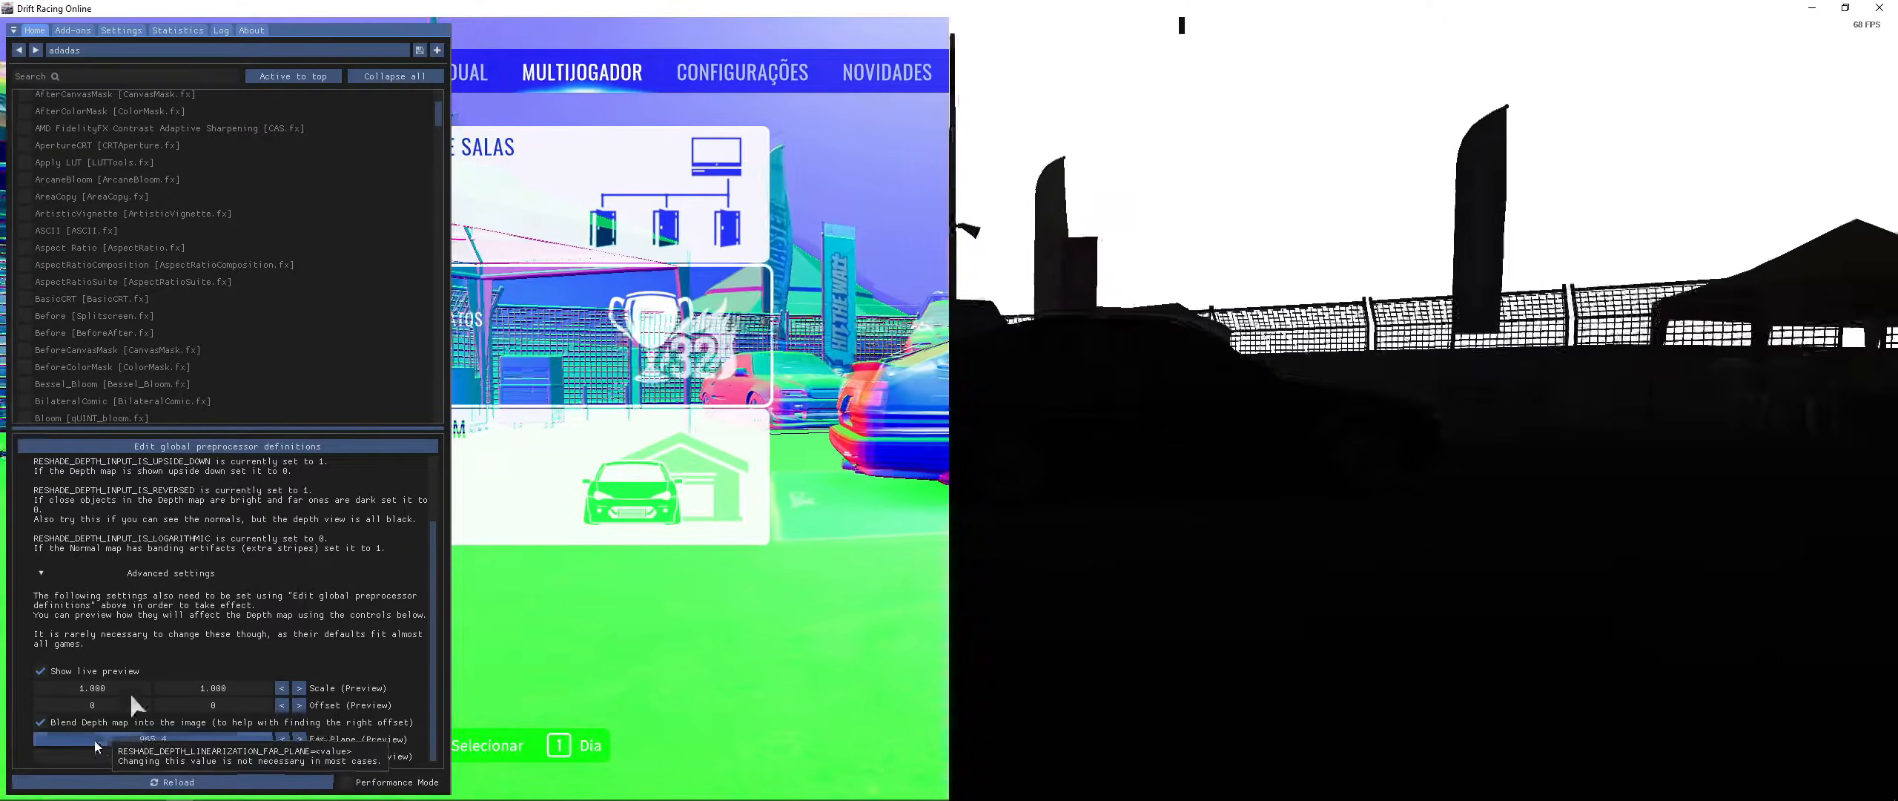
scroll(359, 460, up, 2)
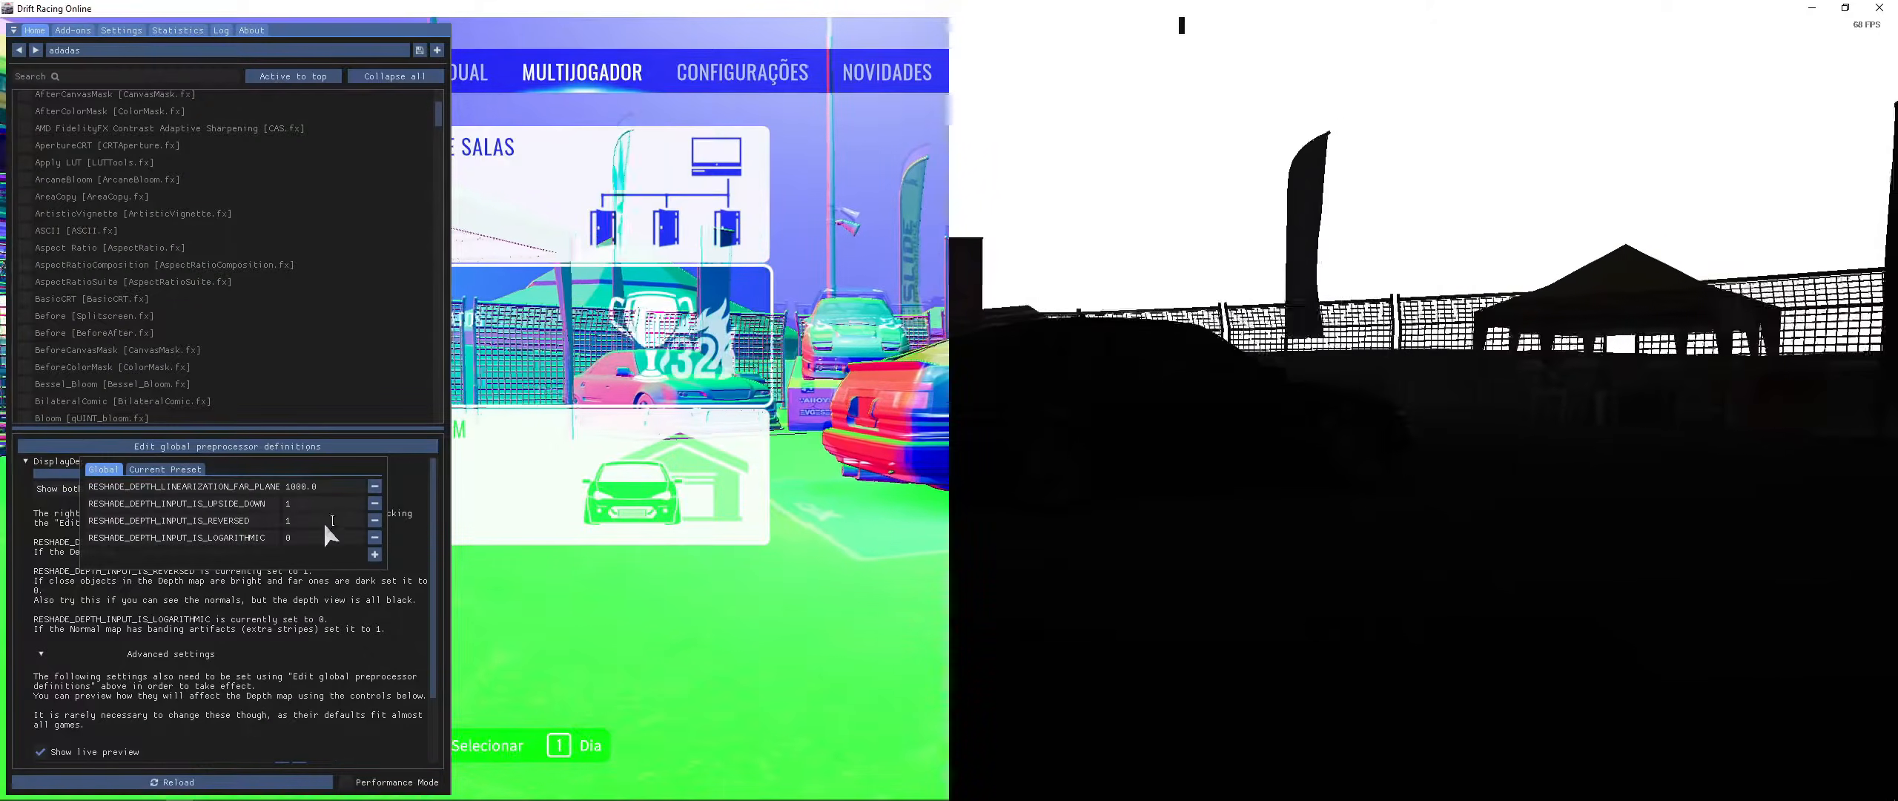
- Set DisplayDepth's Far Plane preview to 0 and hide the overlay to check the depth view
scroll(354, 753, down, 2)
click(193, 737)
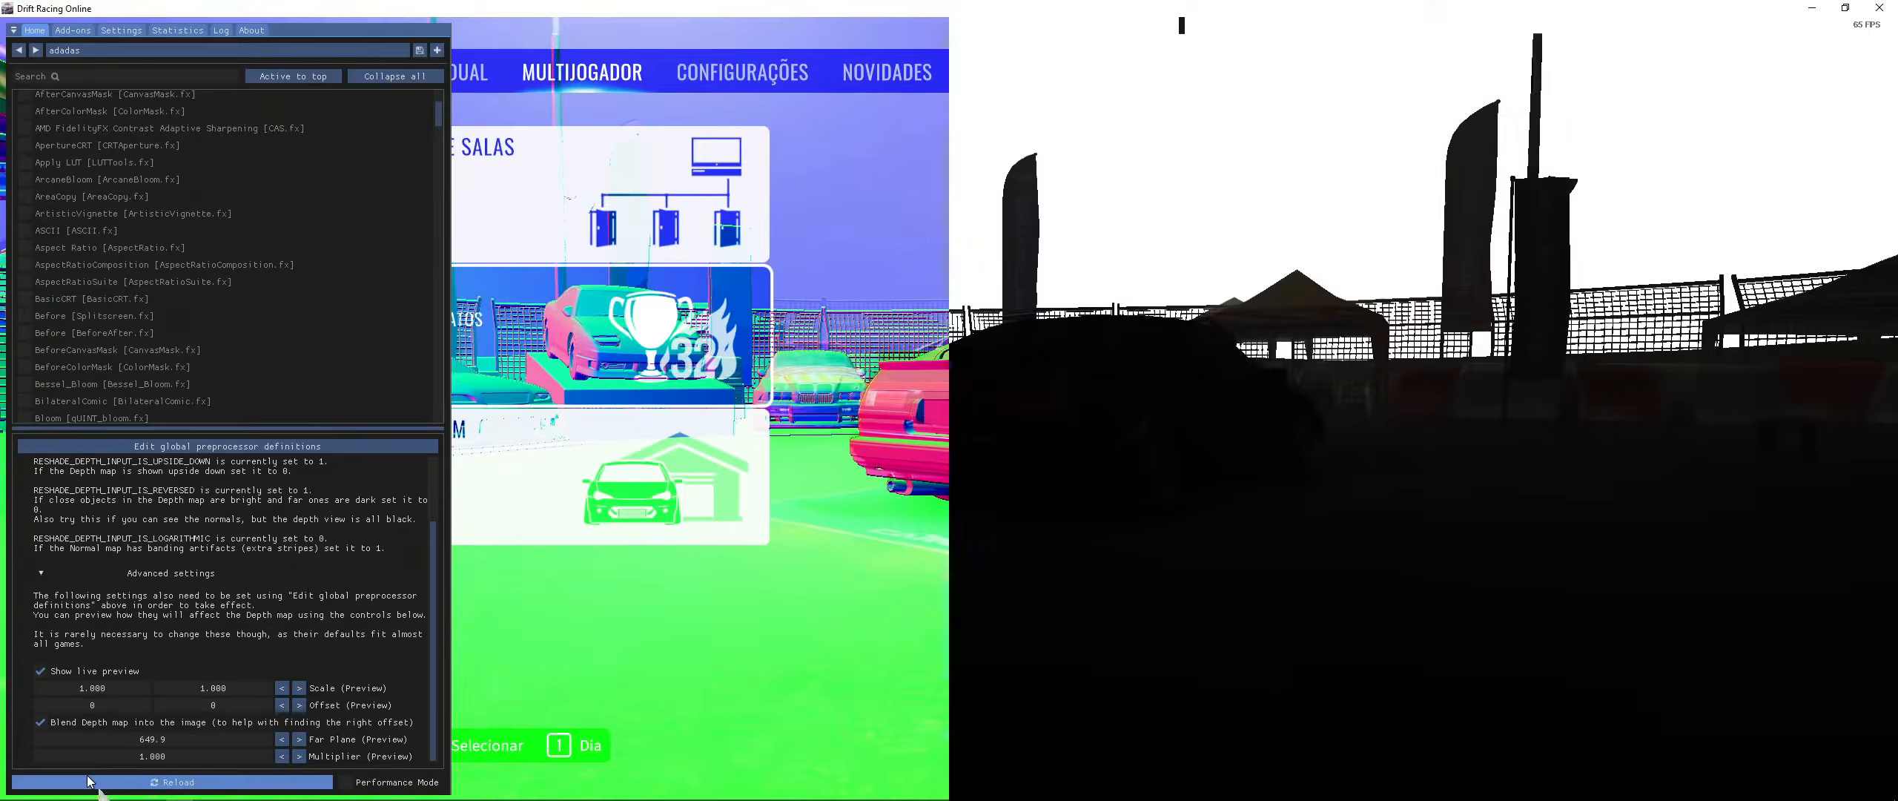
text(0)
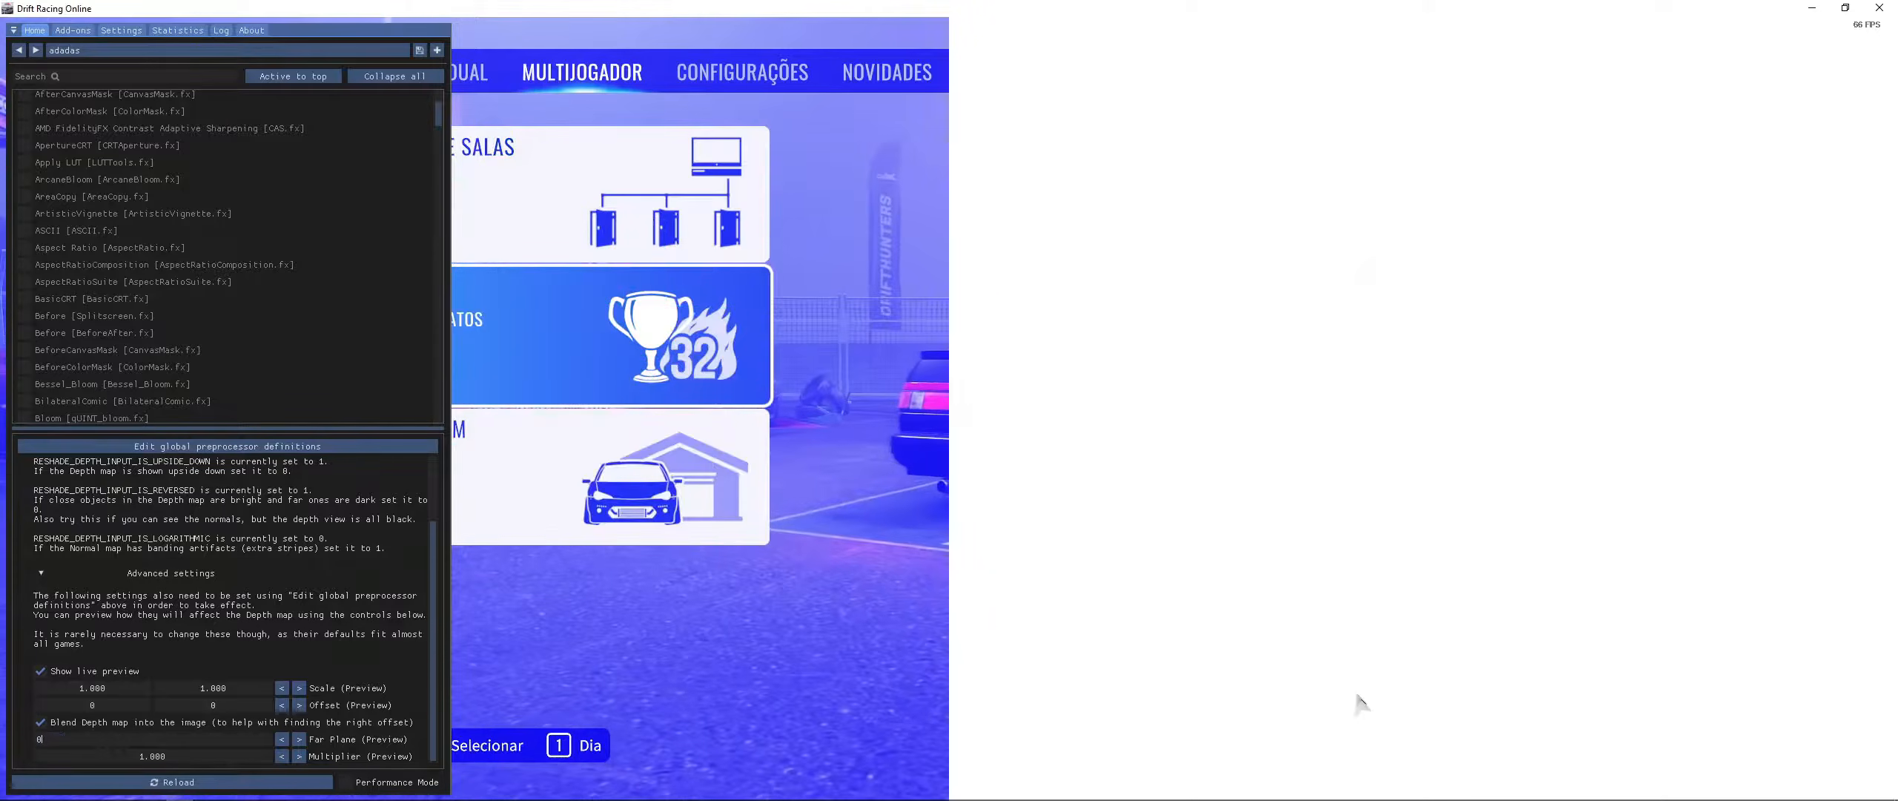
key(Return)
key(Escape)
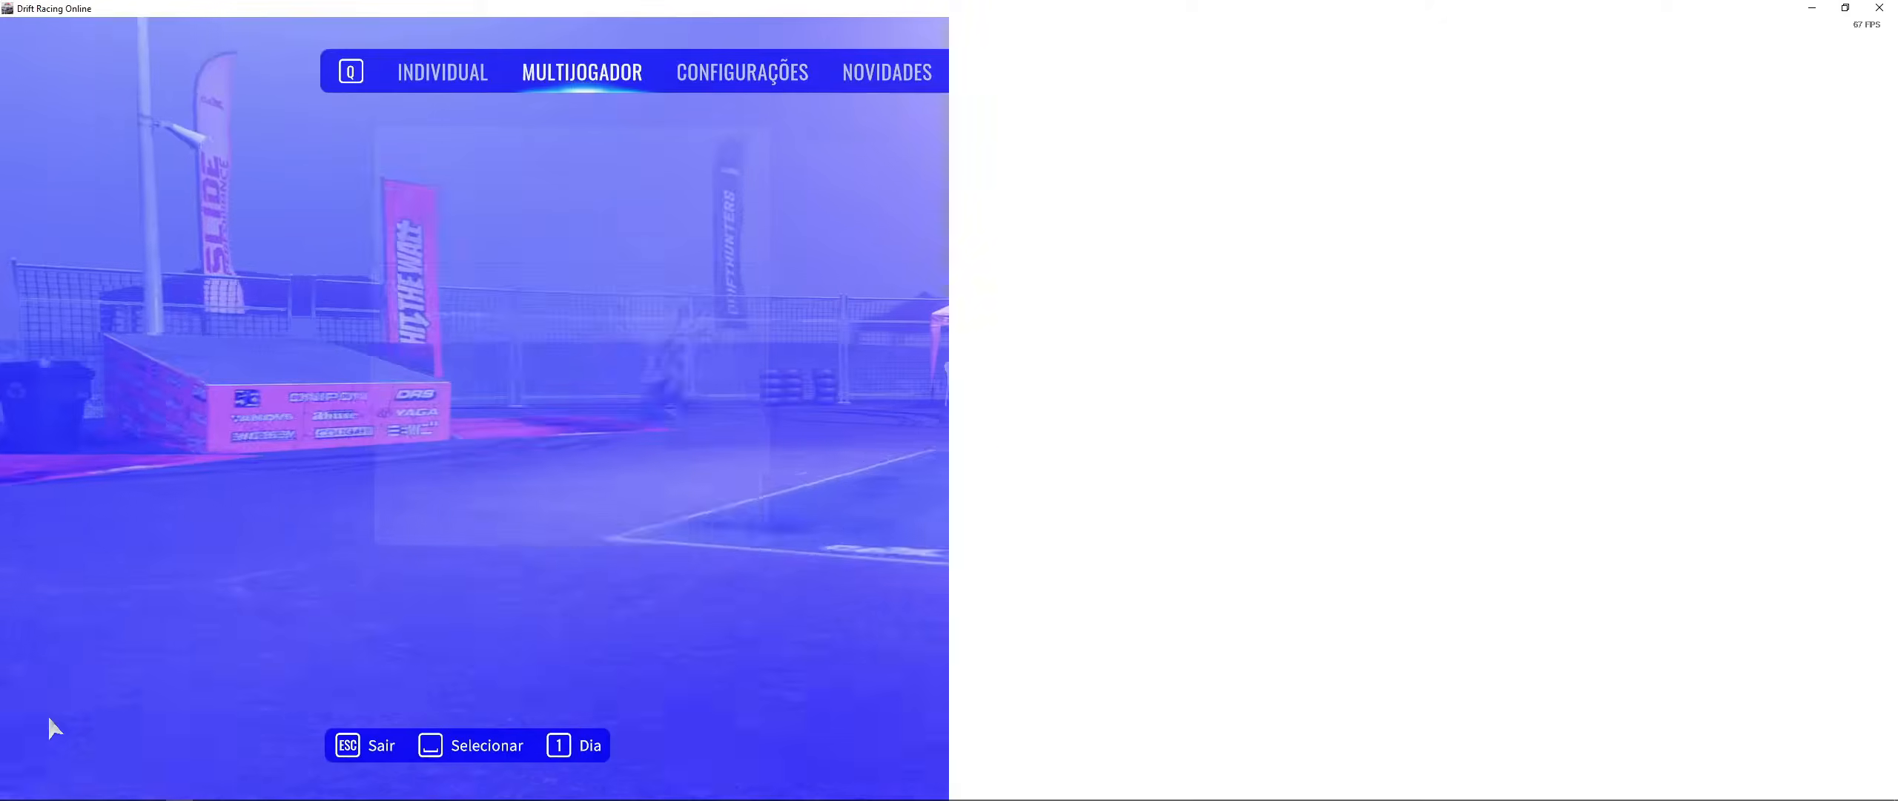
- Reopen the overlay, disable blending the depth map into the image, and drag the Far Plane preview to 1000
key(Home)
scroll(146, 657, down, 2)
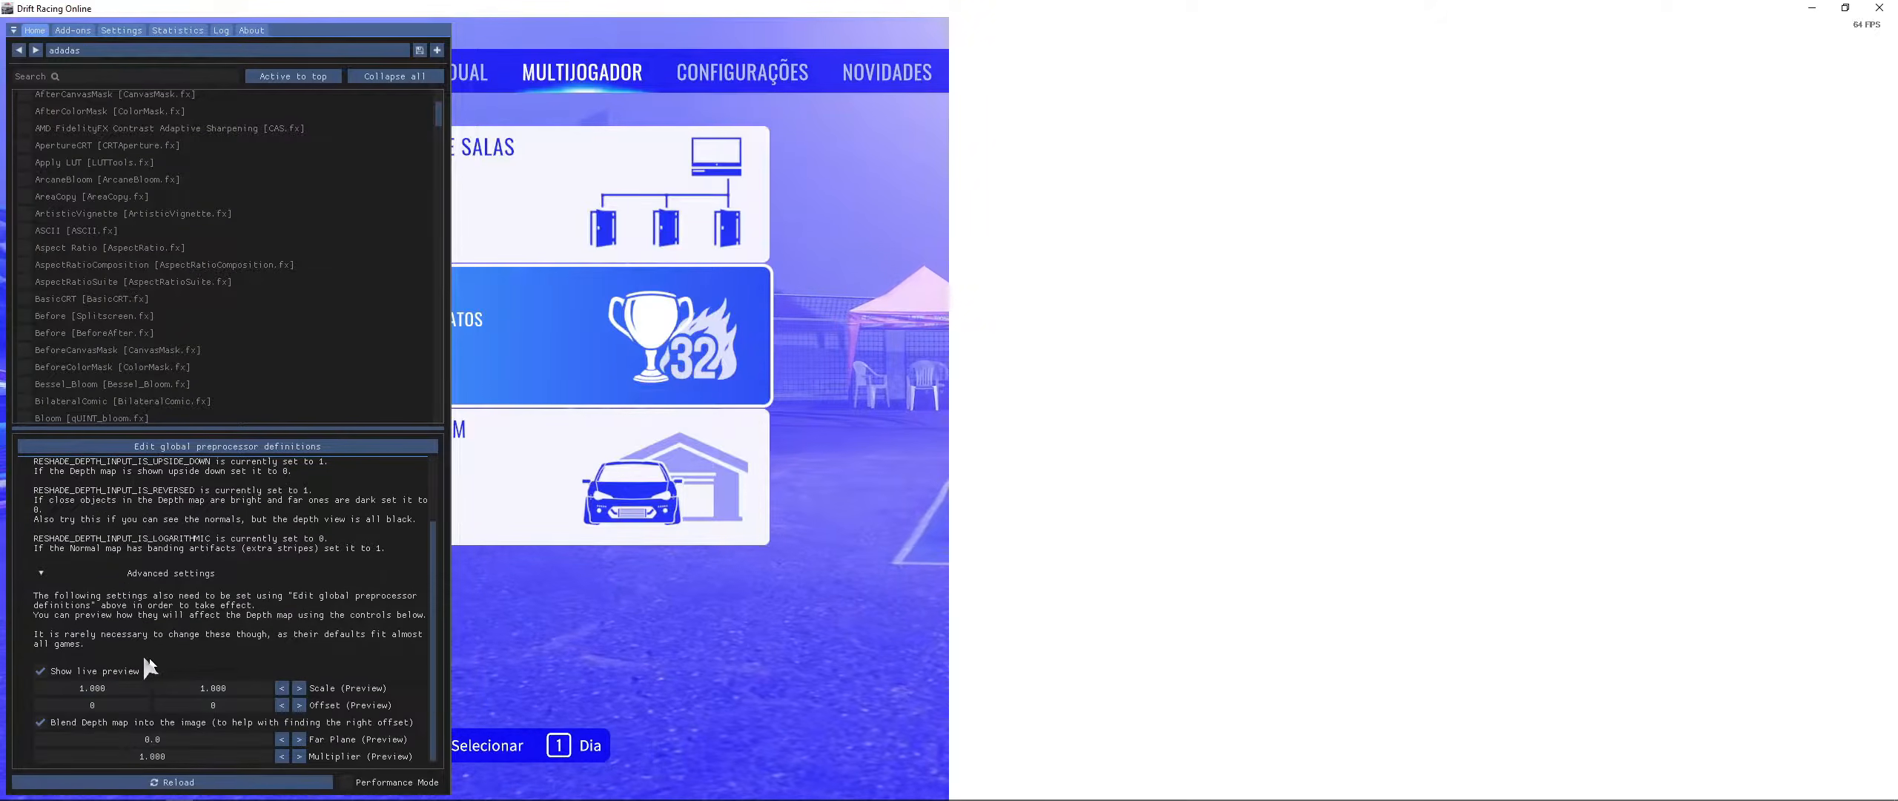
click(49, 723)
drag(147, 743, 584, 731)
drag(159, 740, 1743, 632)
right_click(220, 741)
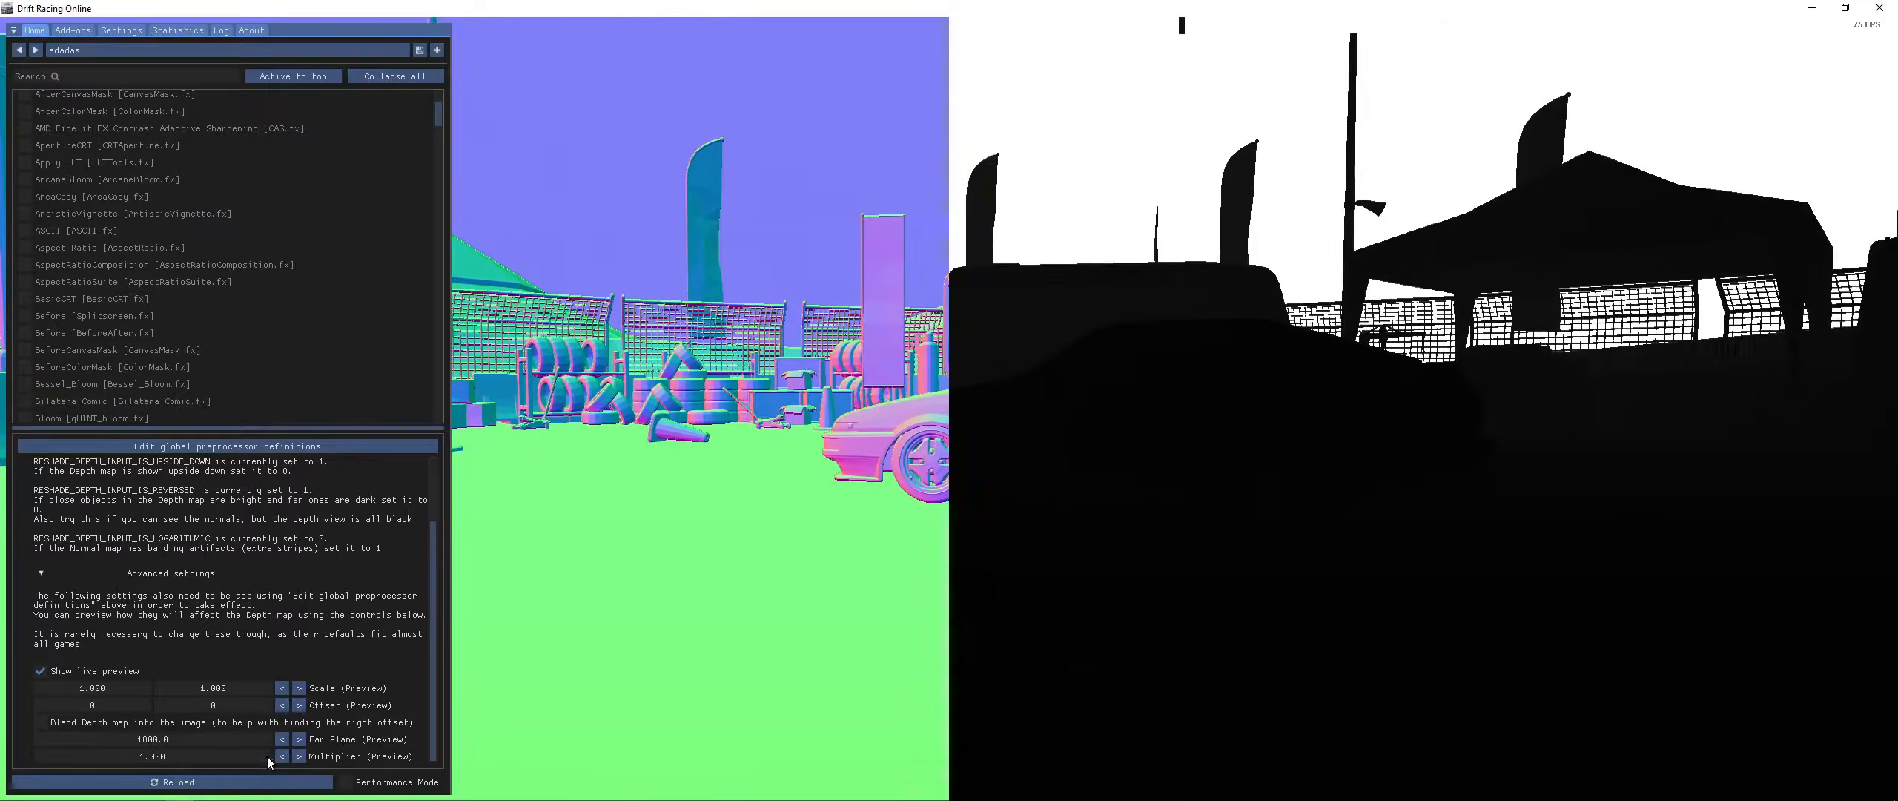
click(267, 753)
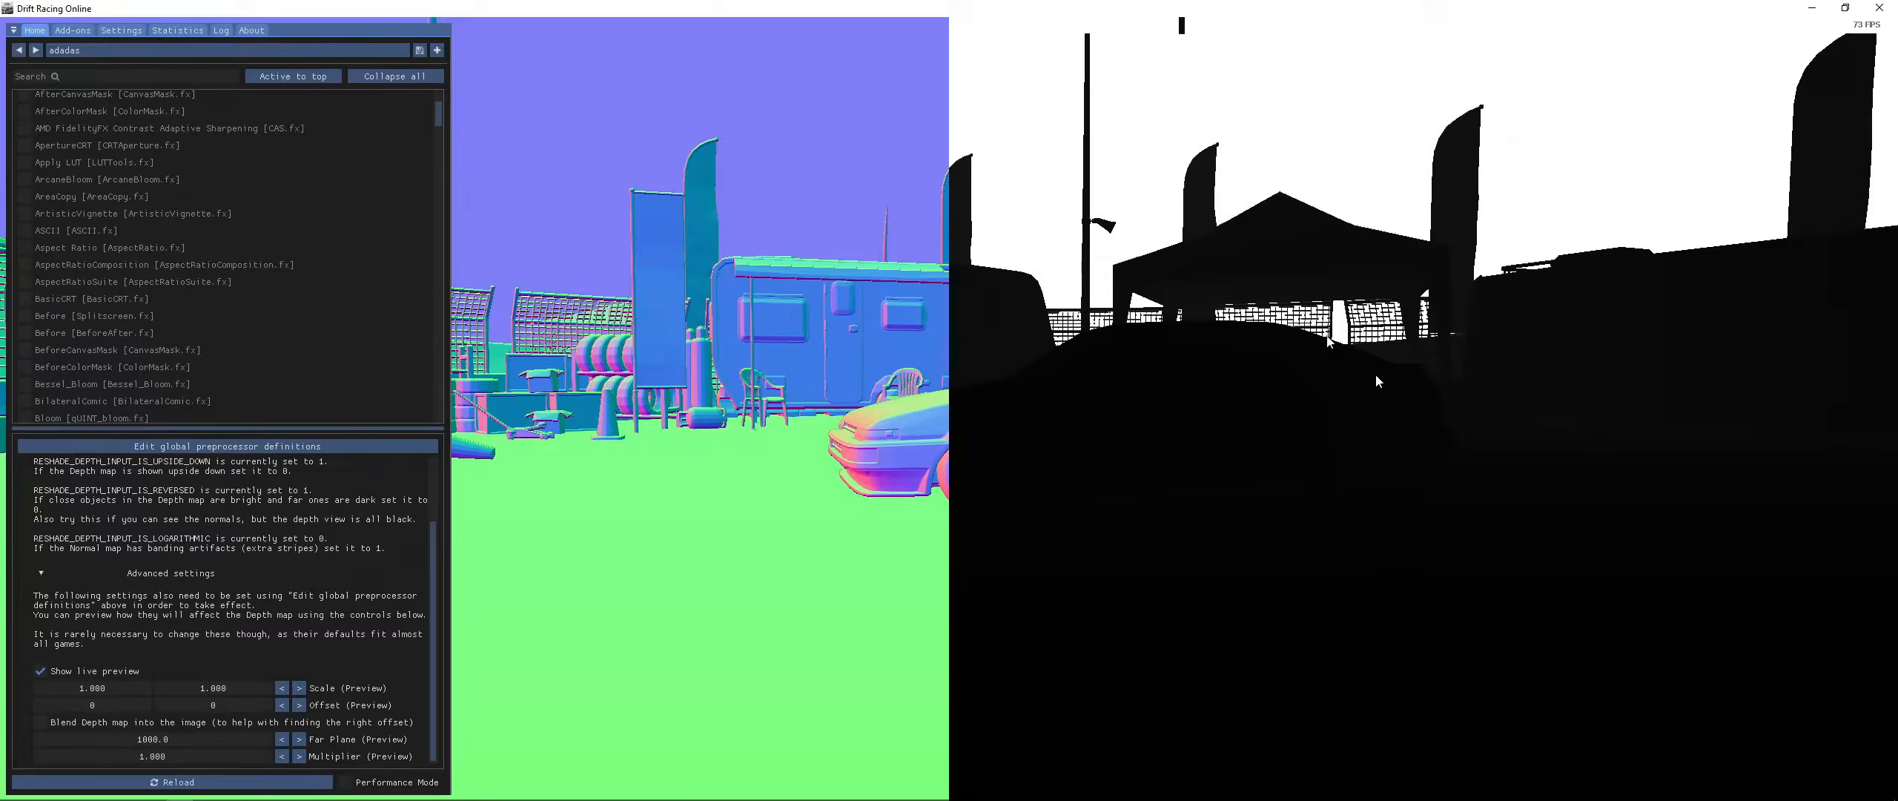
- Set the Far Plane preview to 100
double_click(157, 738)
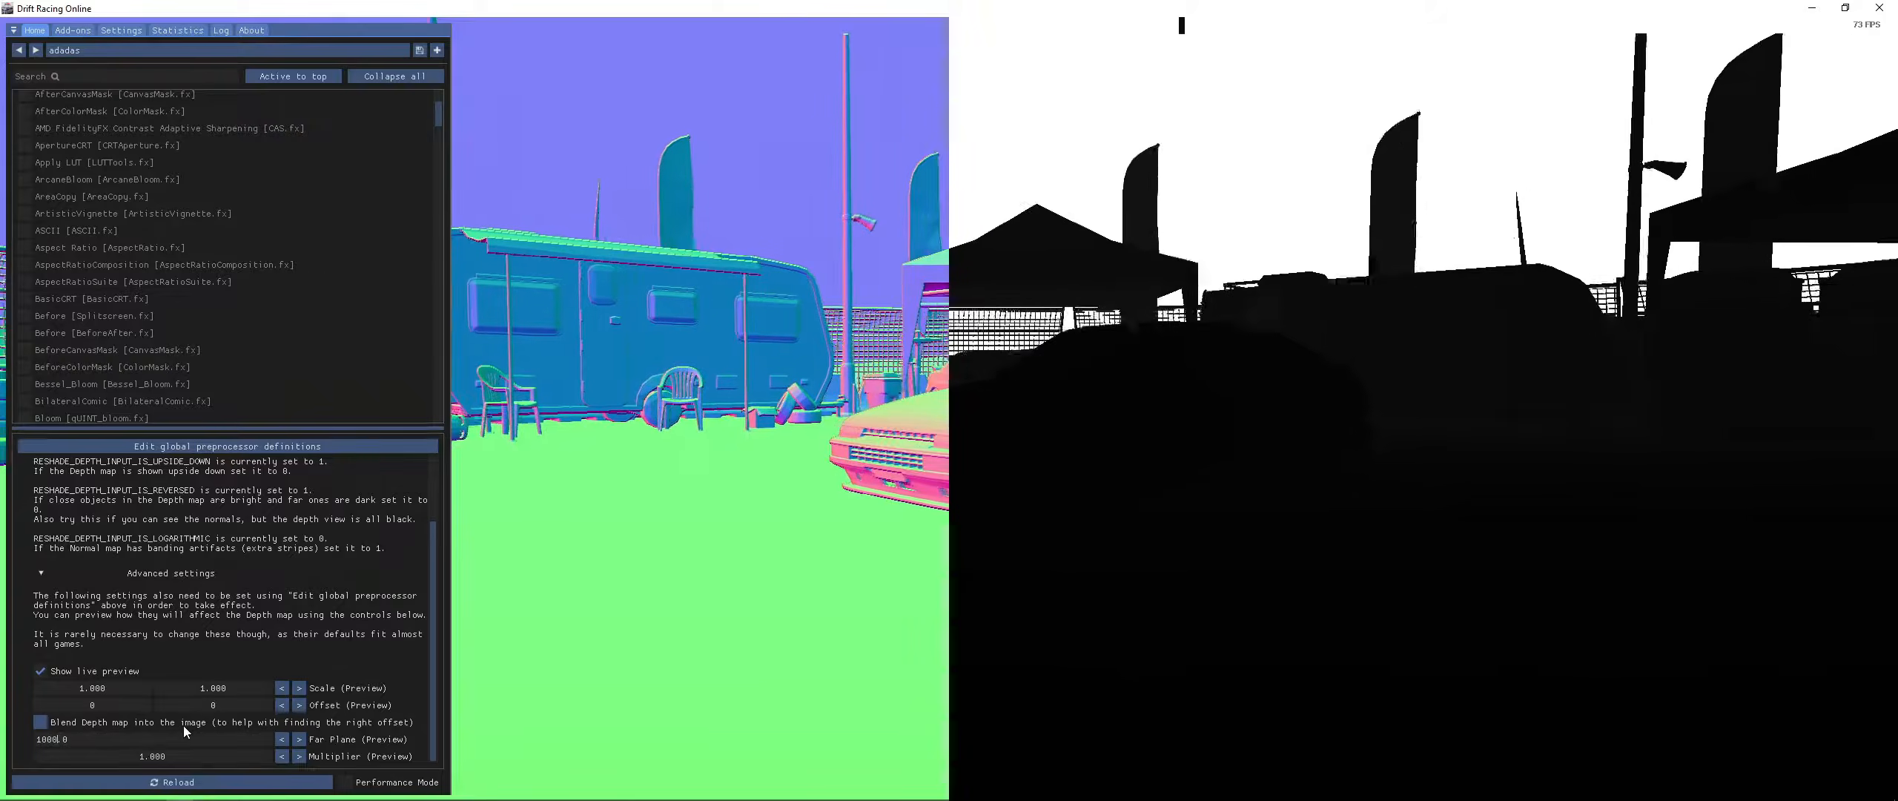
key(BackSpace)
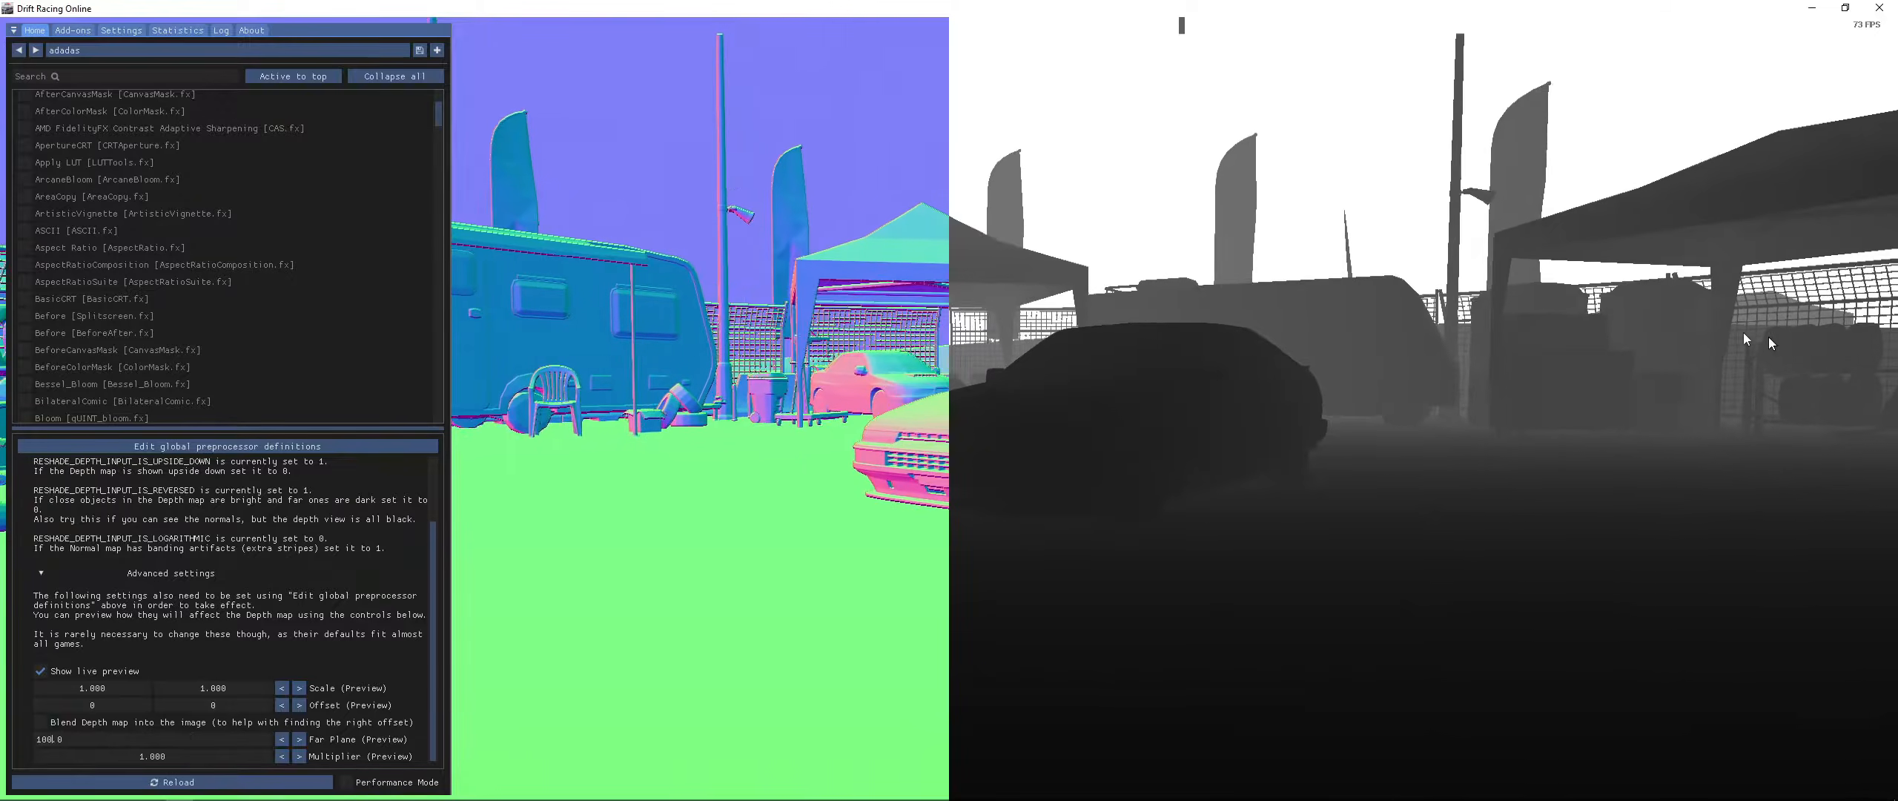
click(1429, 428)
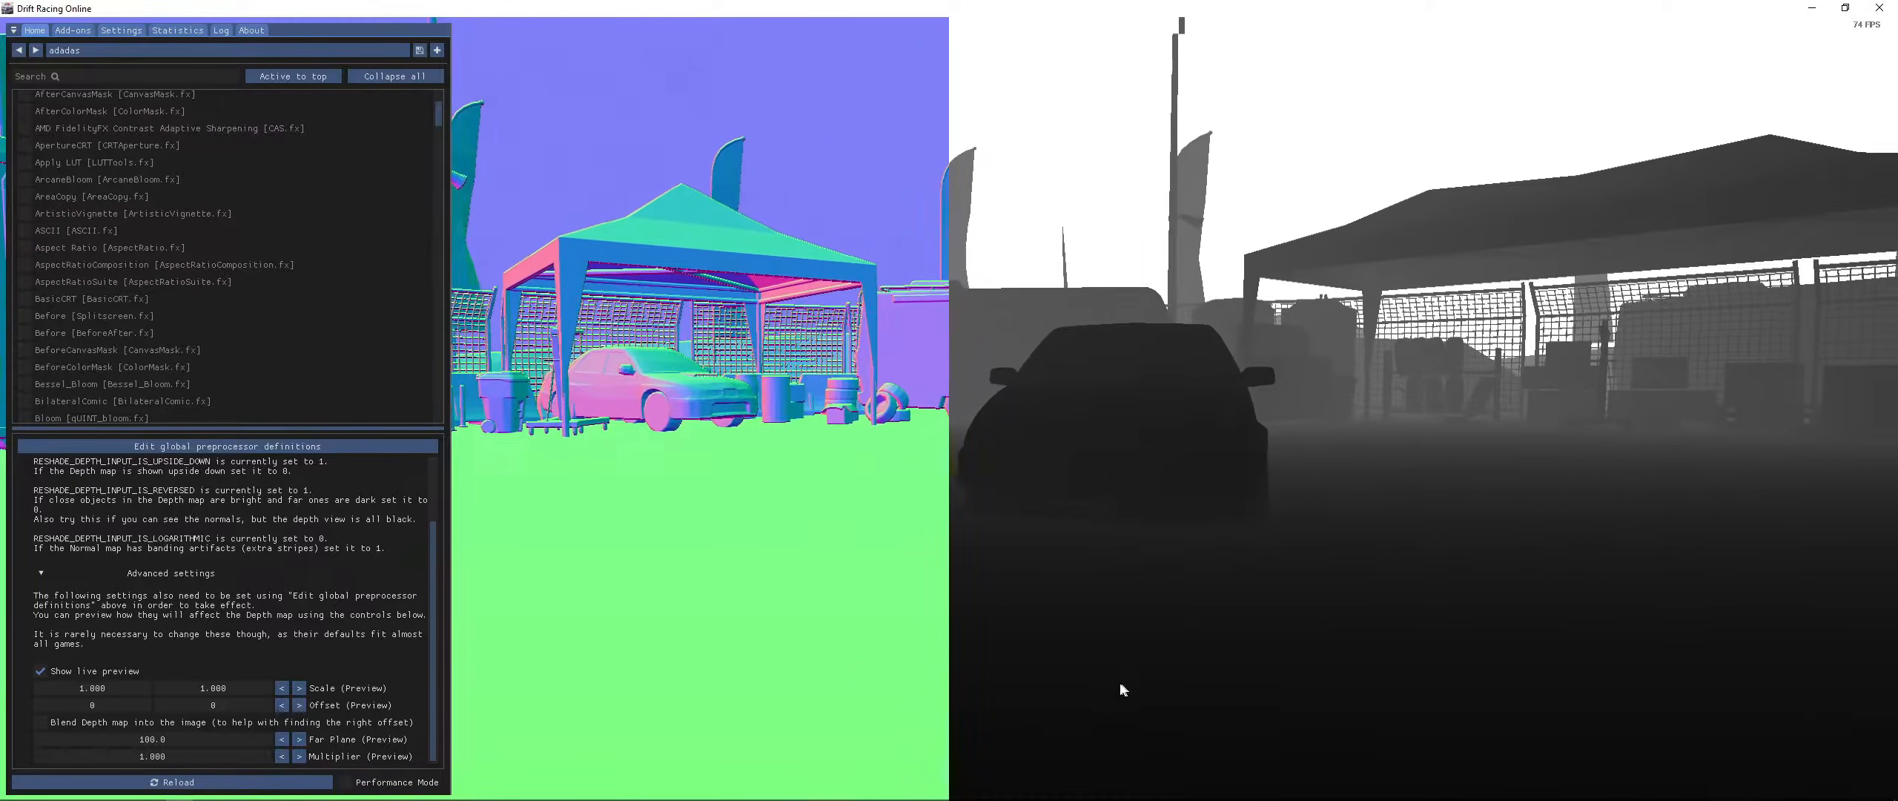
- Review the global preprocessor definitions and the DisplayDepth settings
scroll(318, 496, up, 3)
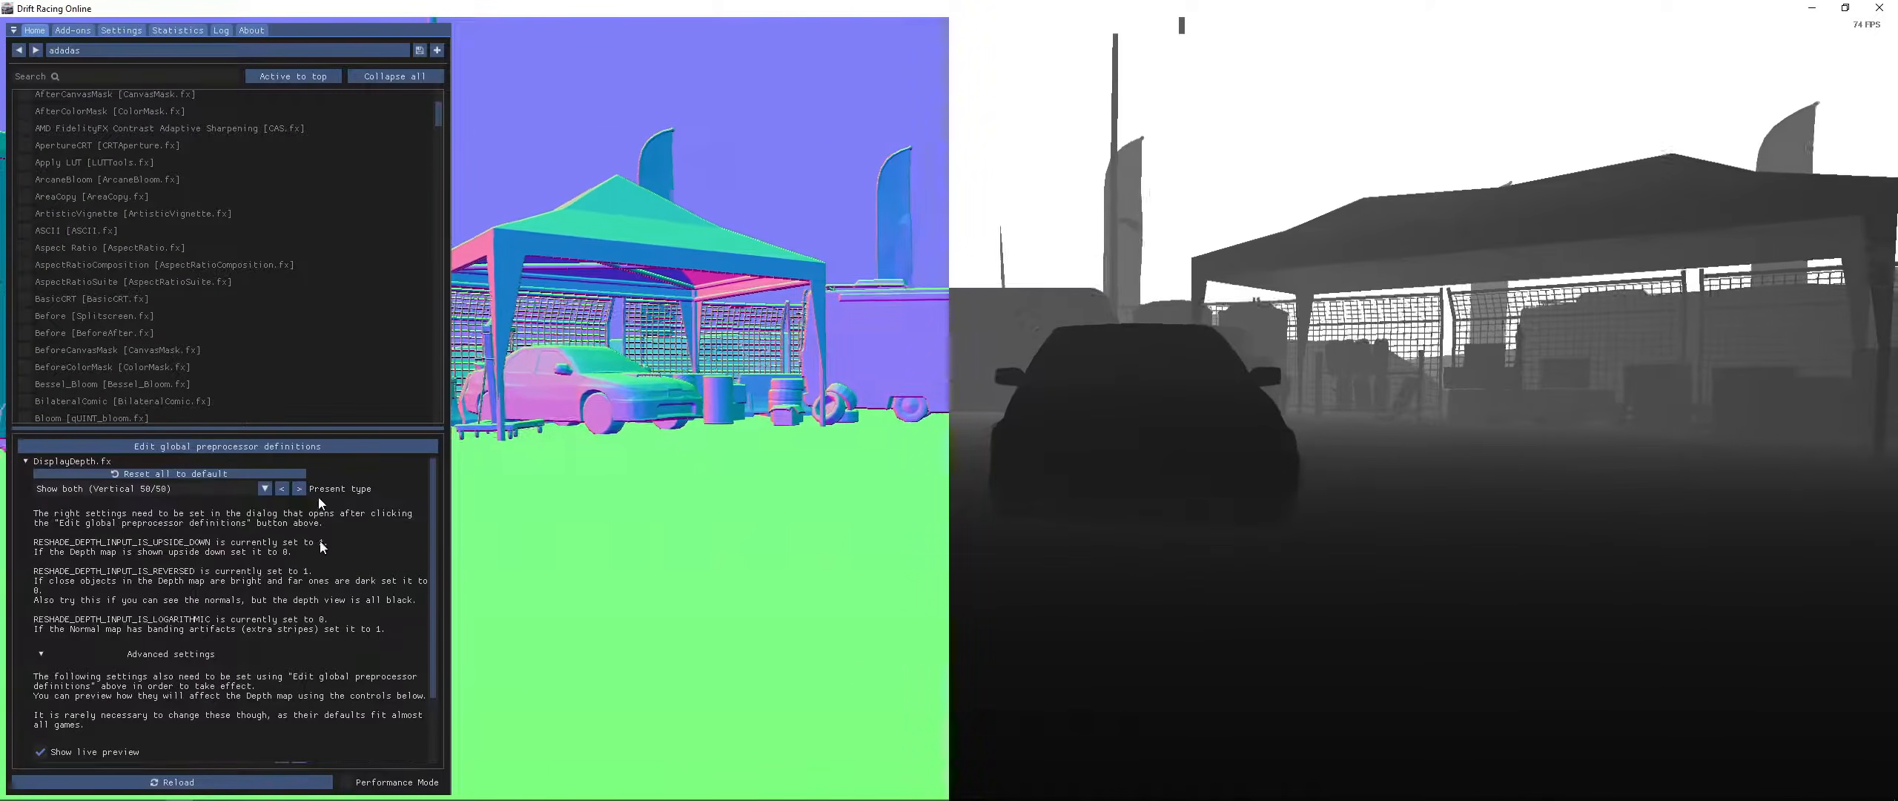
click(314, 445)
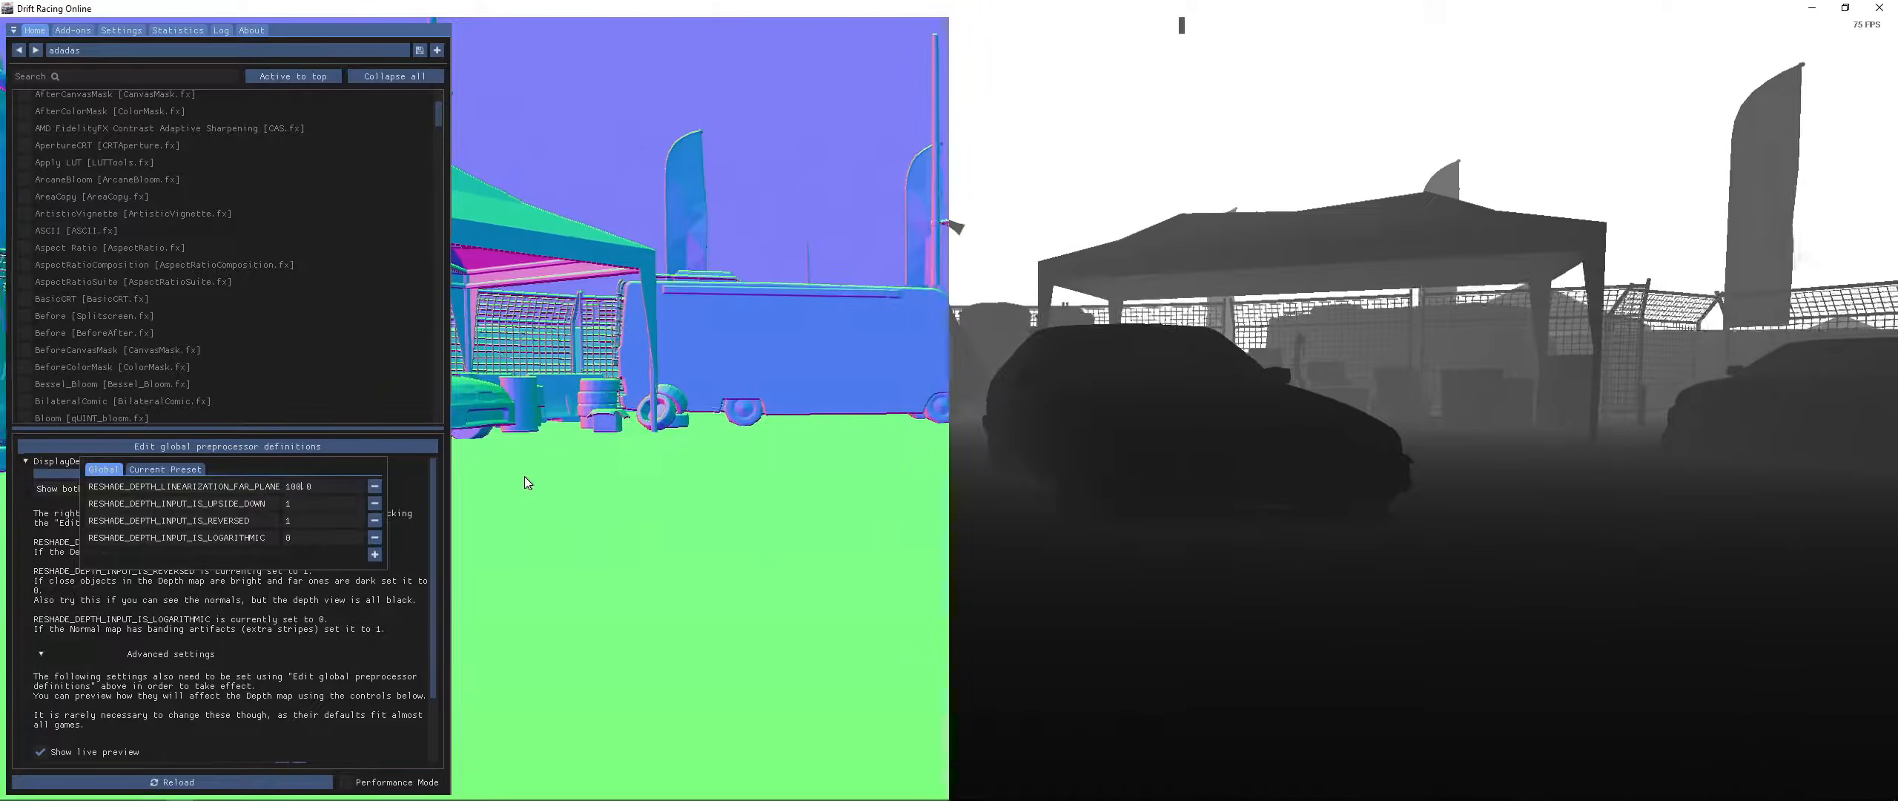
click(525, 476)
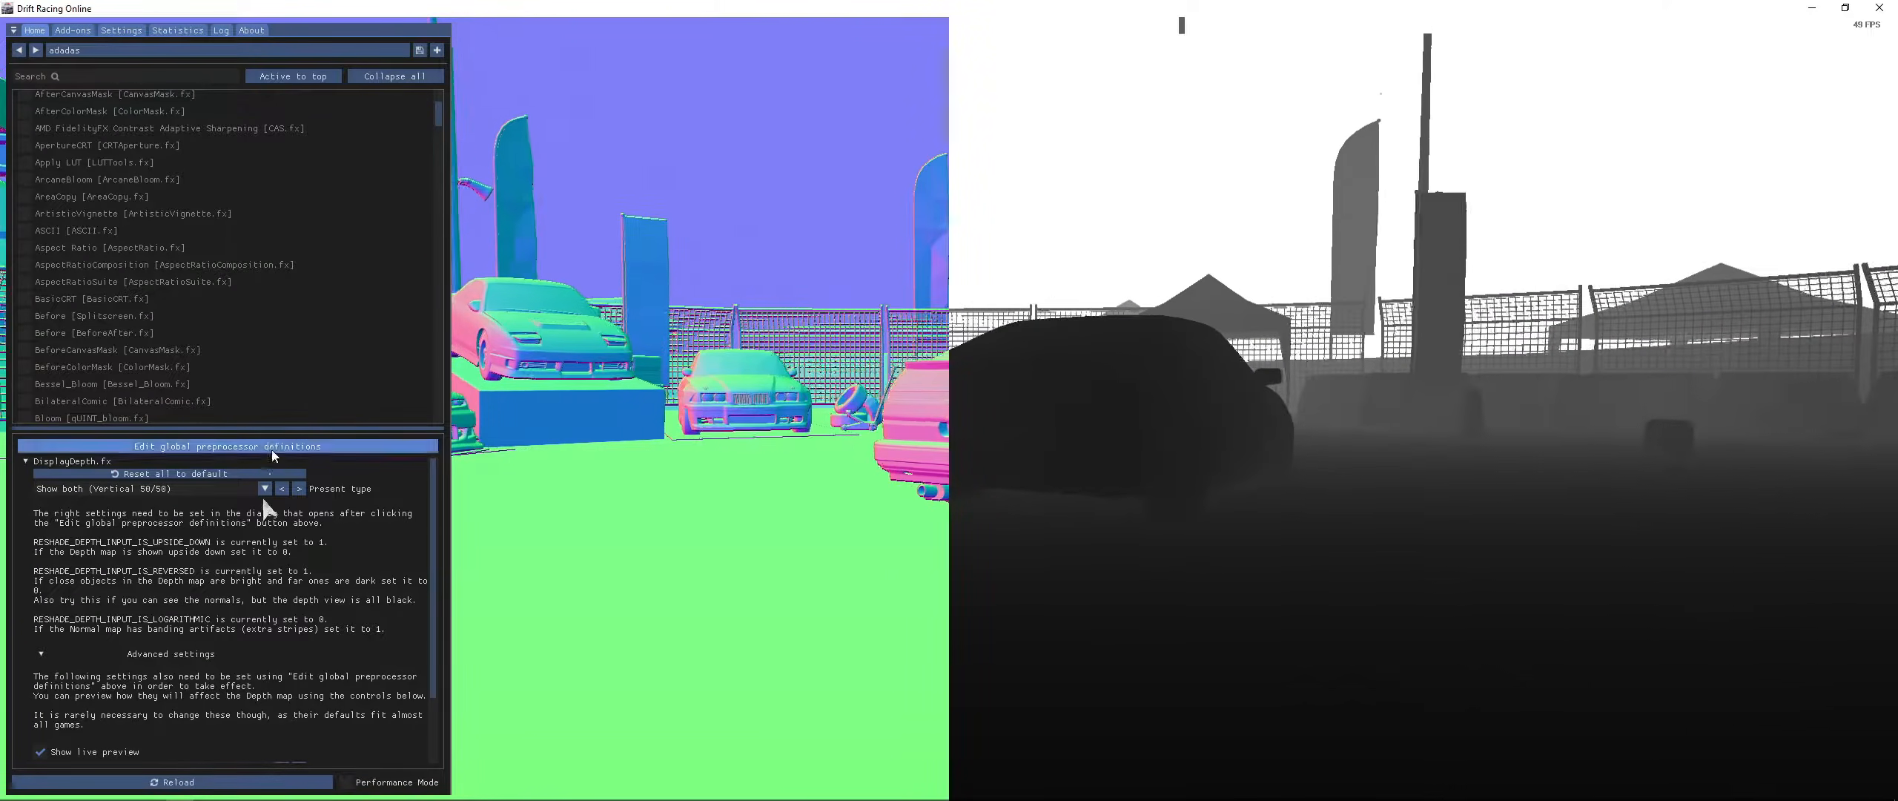
scroll(153, 654, down, 2)
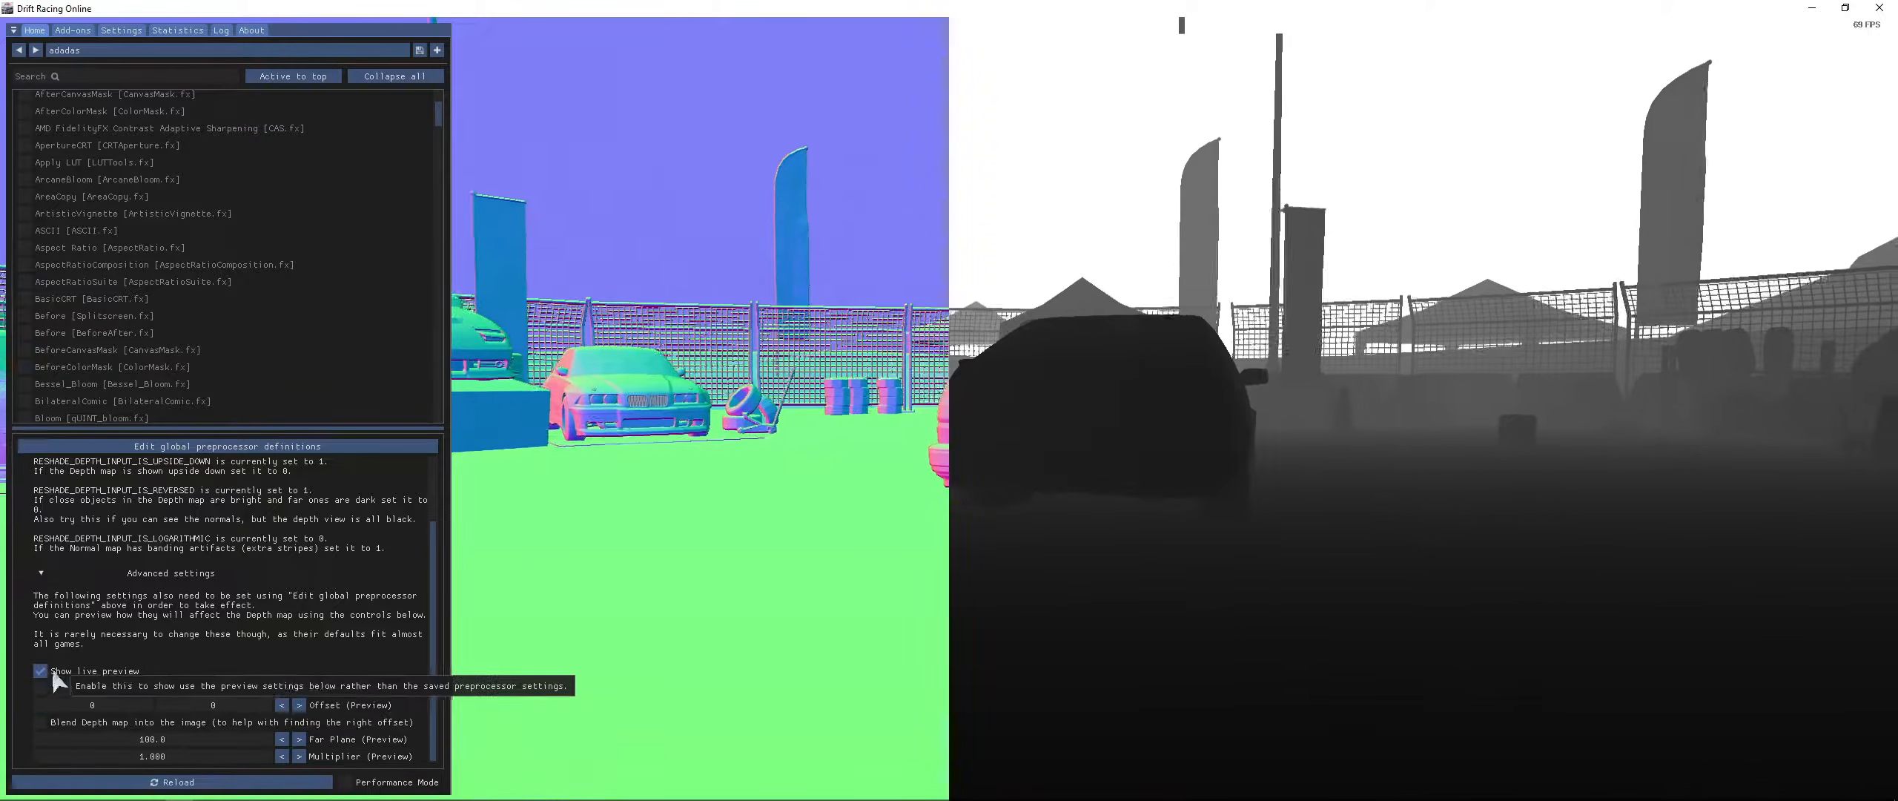
scroll(63, 673, up, 2)
scroll(163, 128, up, 3)
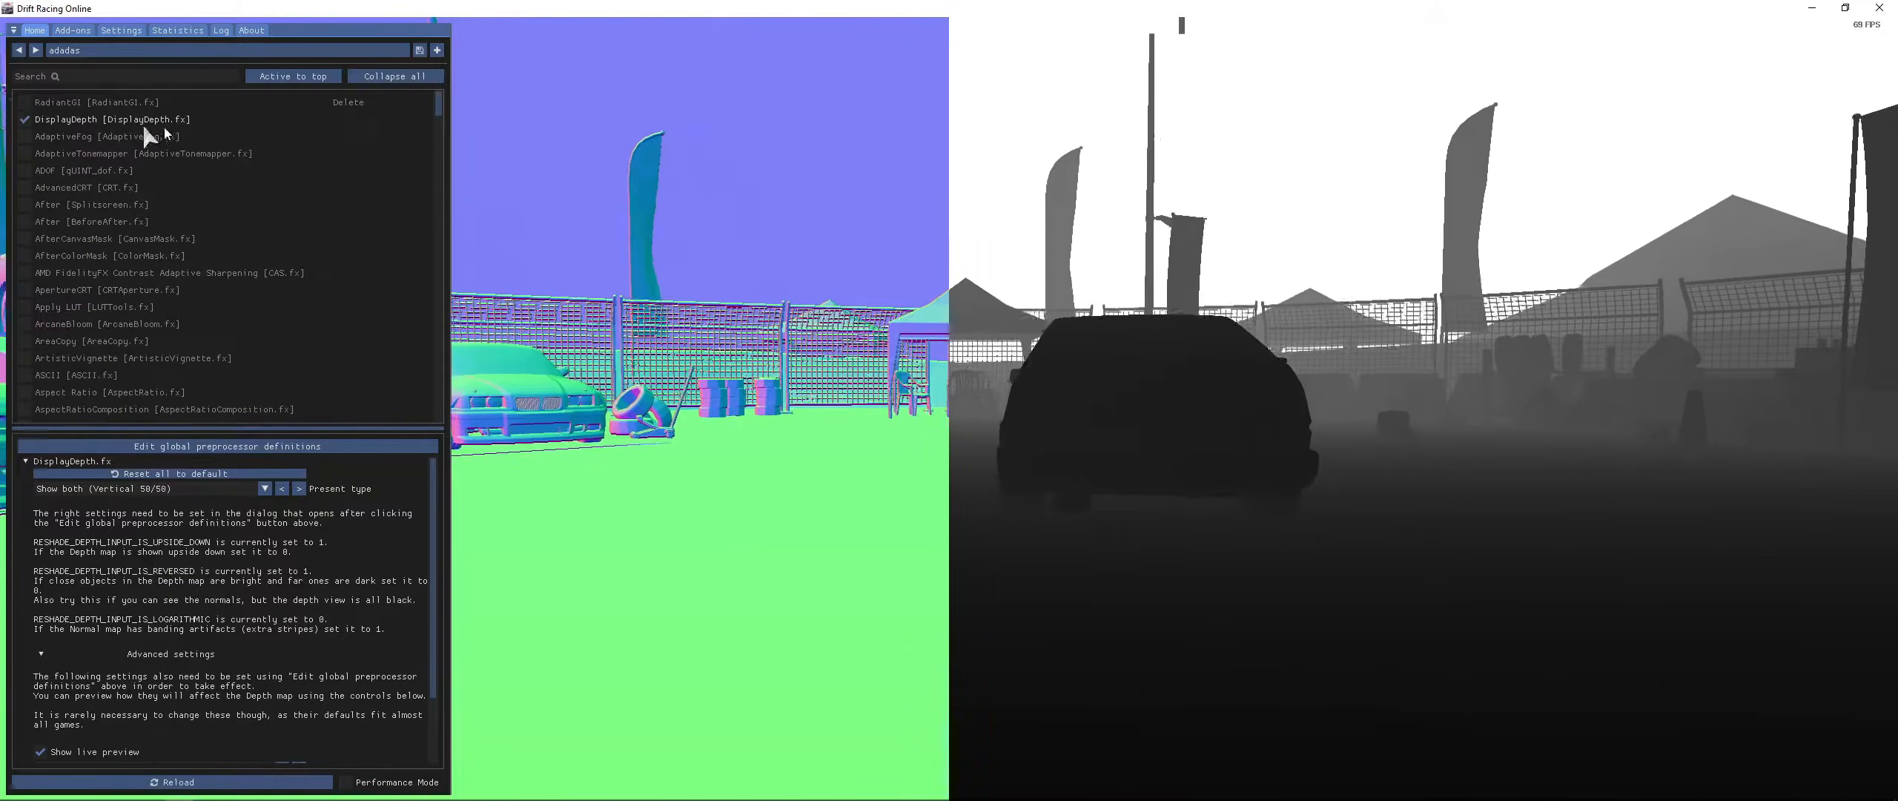
- Search the effect list for "mx", disable DisplayDepth and enable MXAO
click(113, 77)
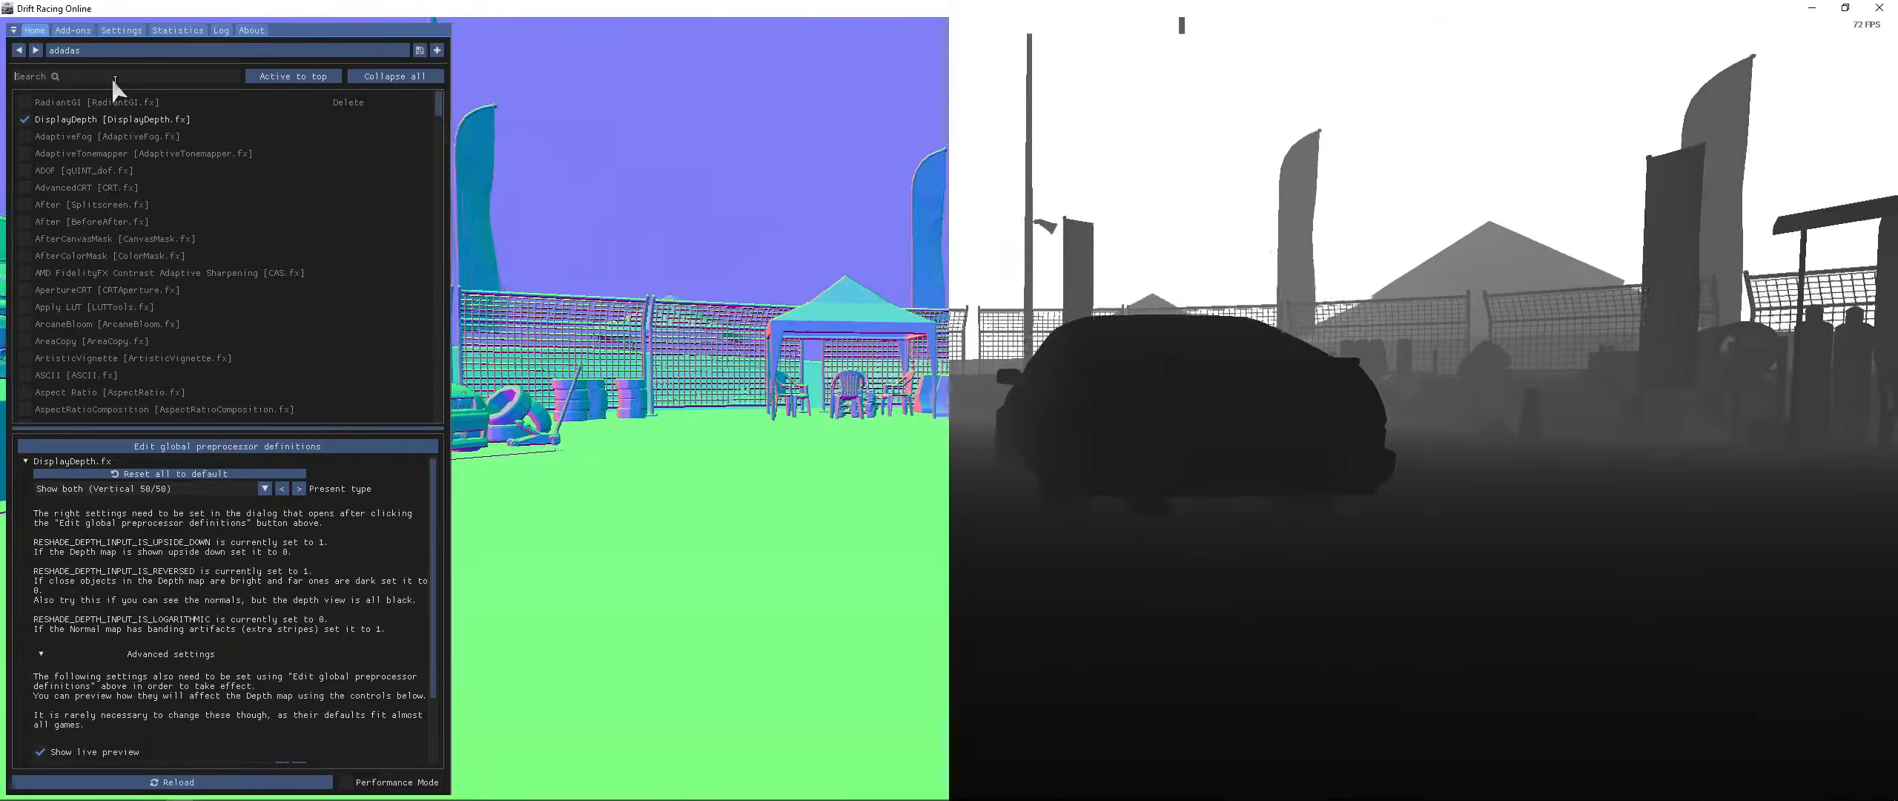
text(mx)
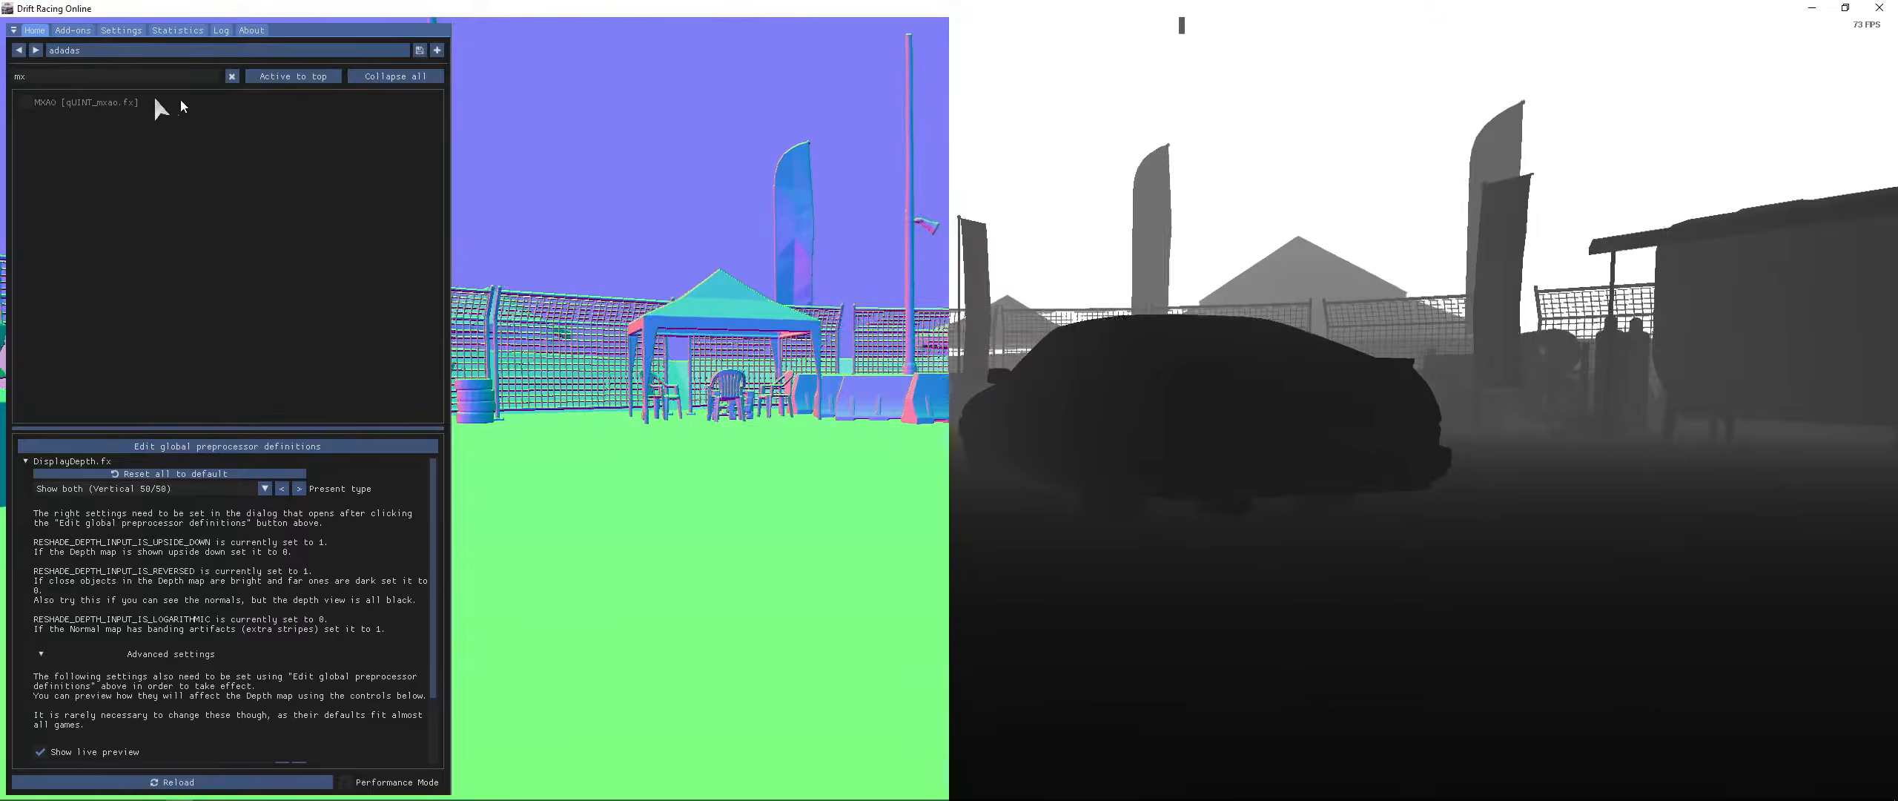
click(232, 77)
click(75, 117)
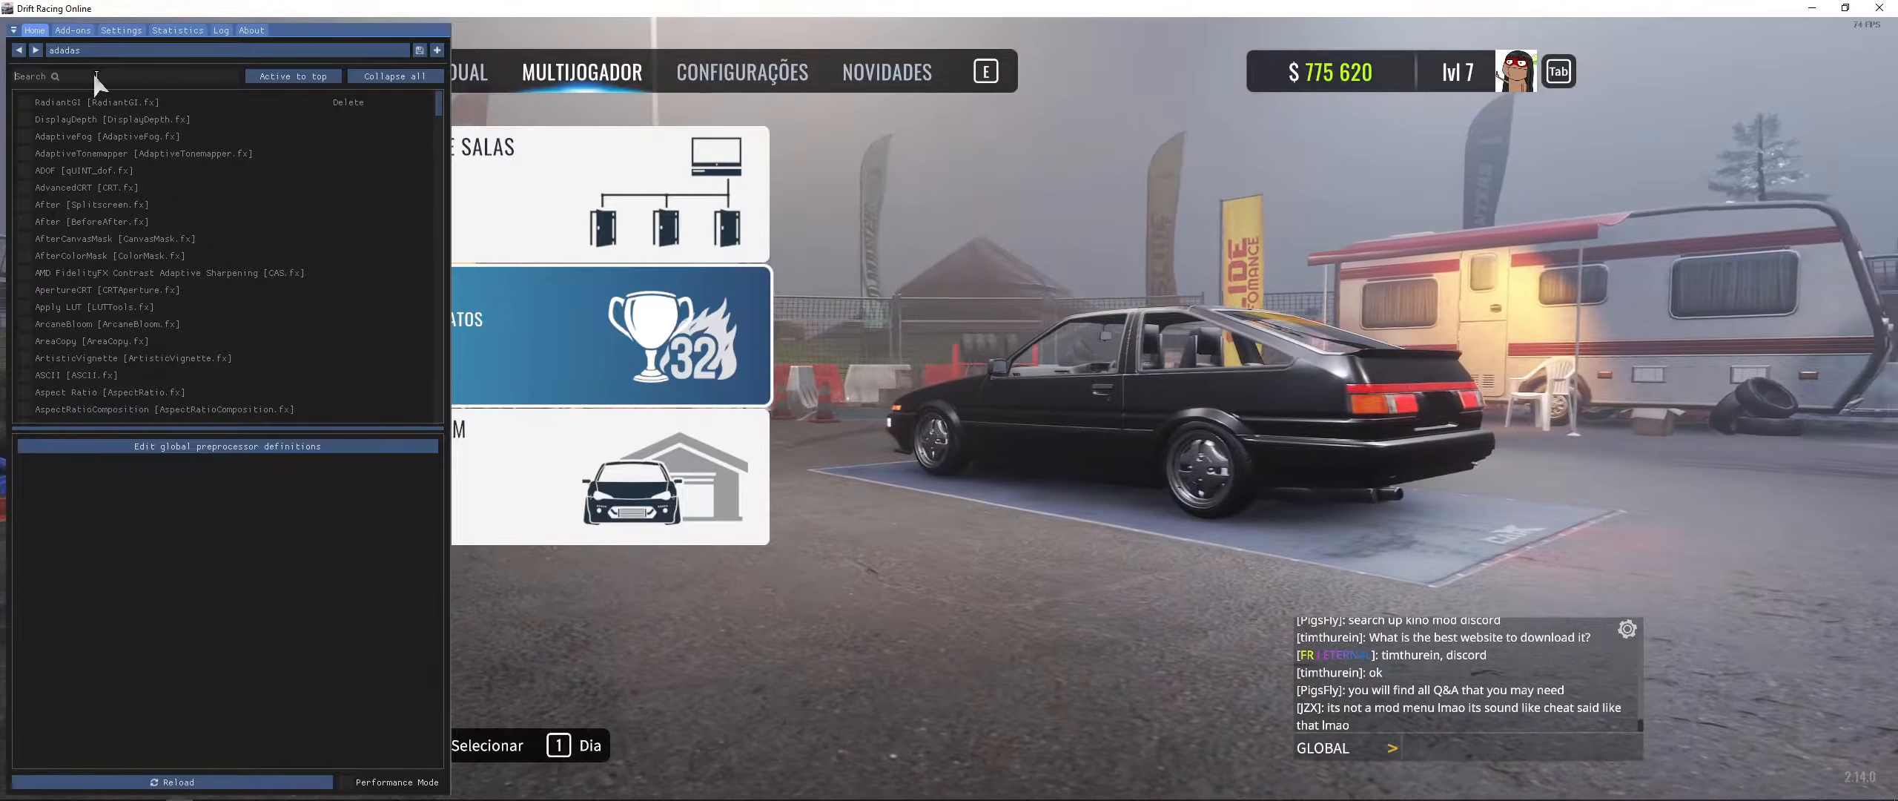
click(74, 104)
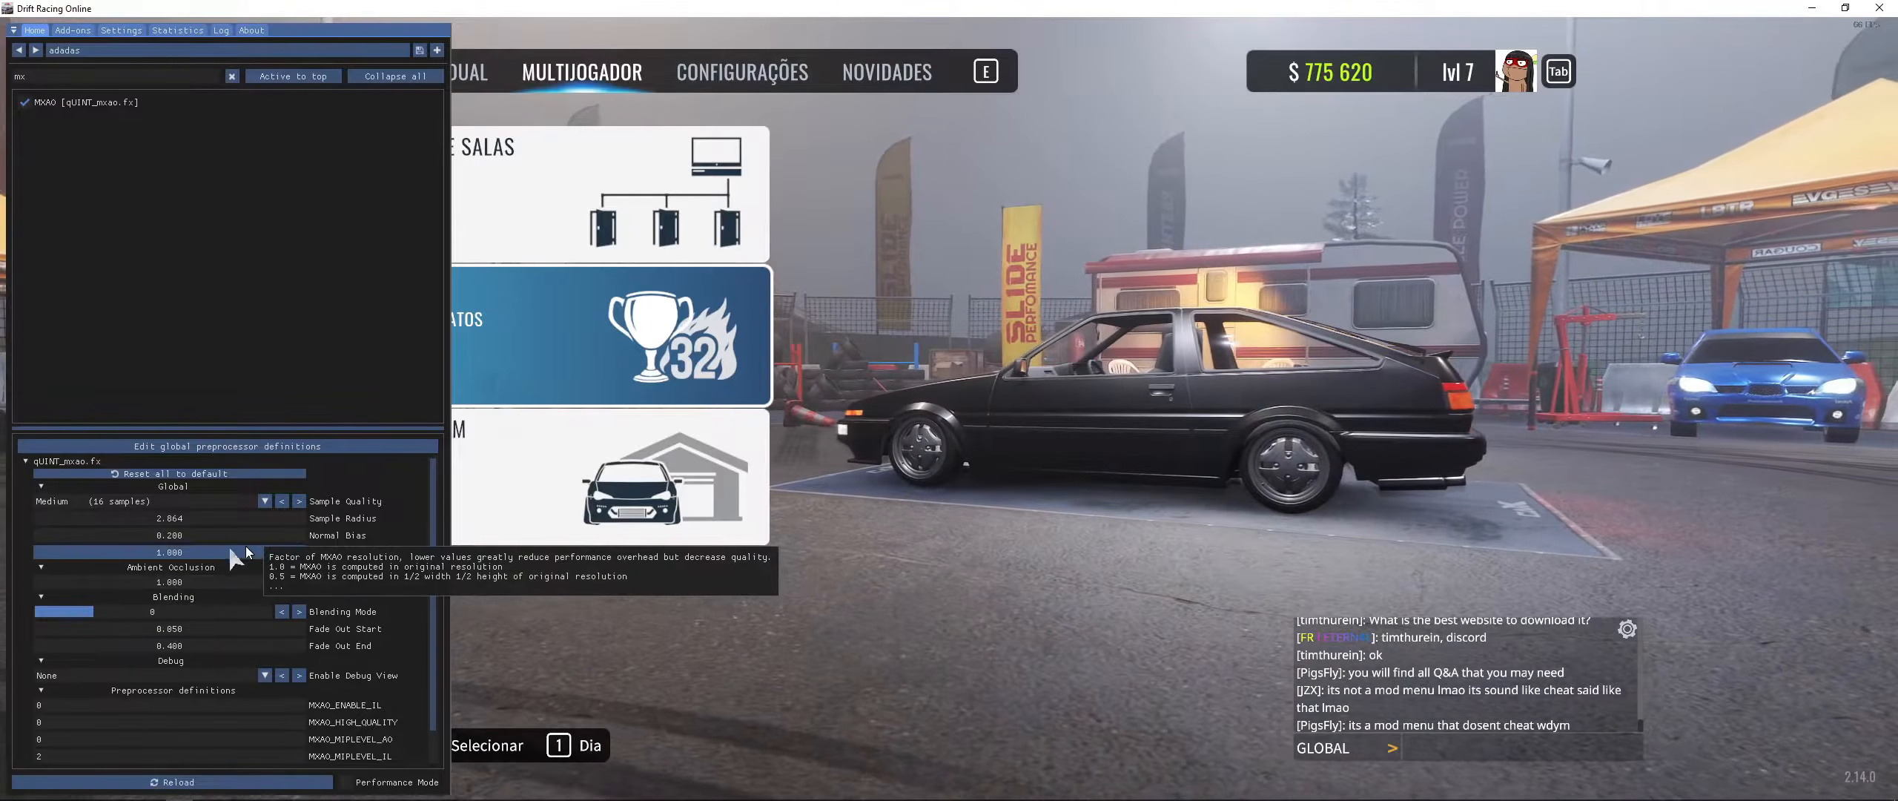
- Raise MXAO's Sample Radius to about 3.6 and review the global preprocessor definitions and MXAO settings
drag(186, 522, 152, 528)
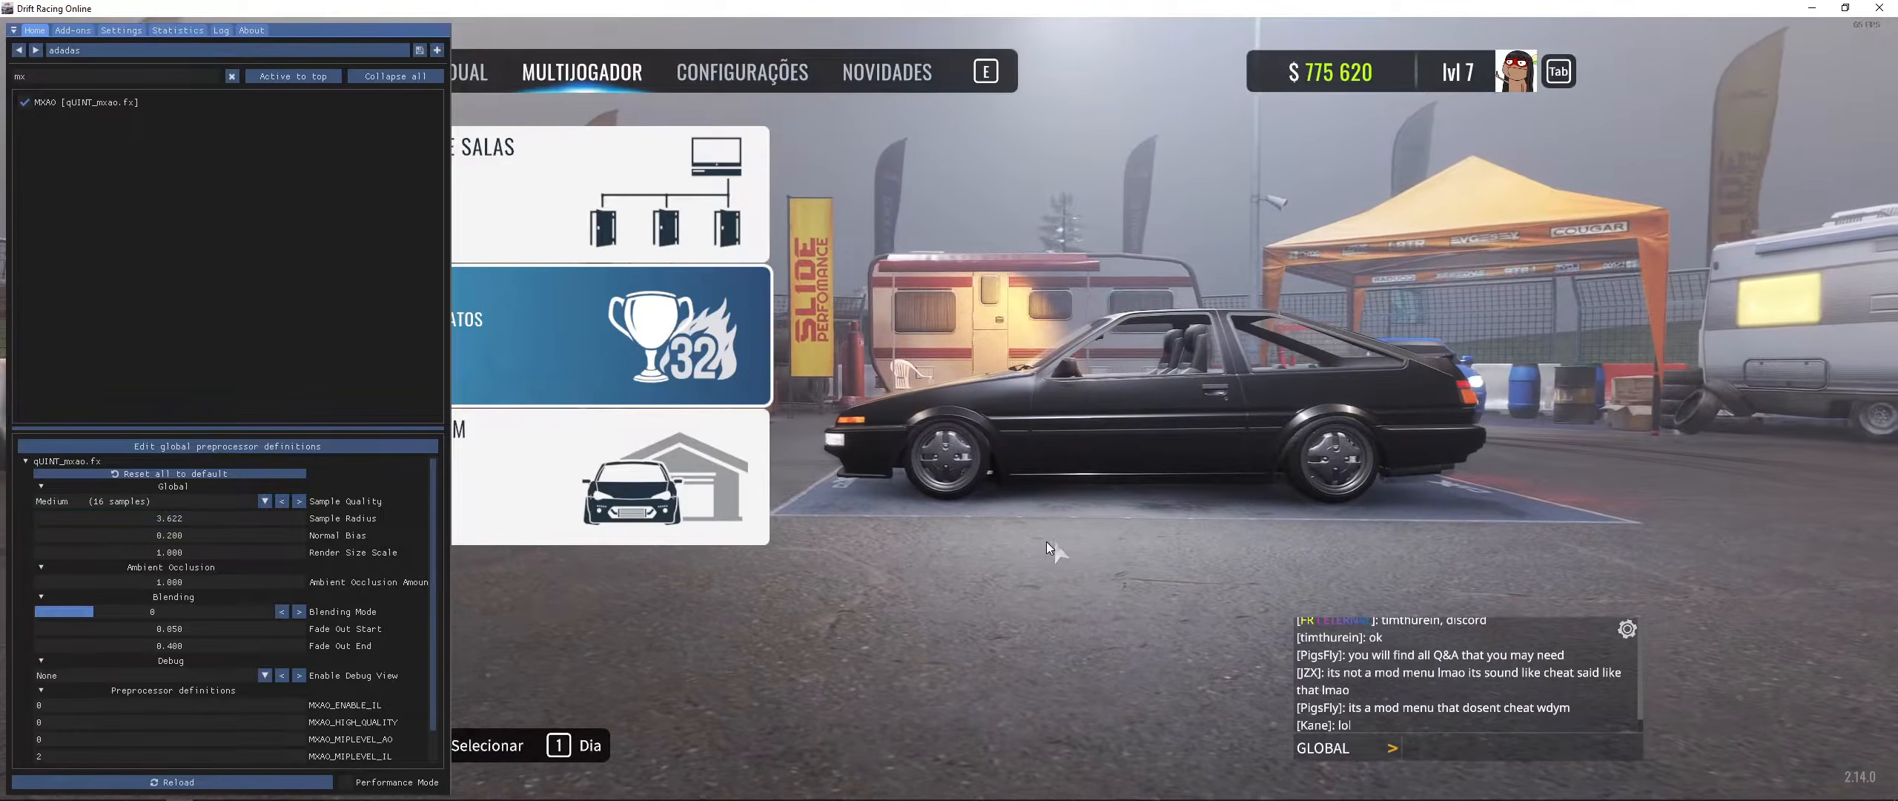
drag(118, 523, 246, 518)
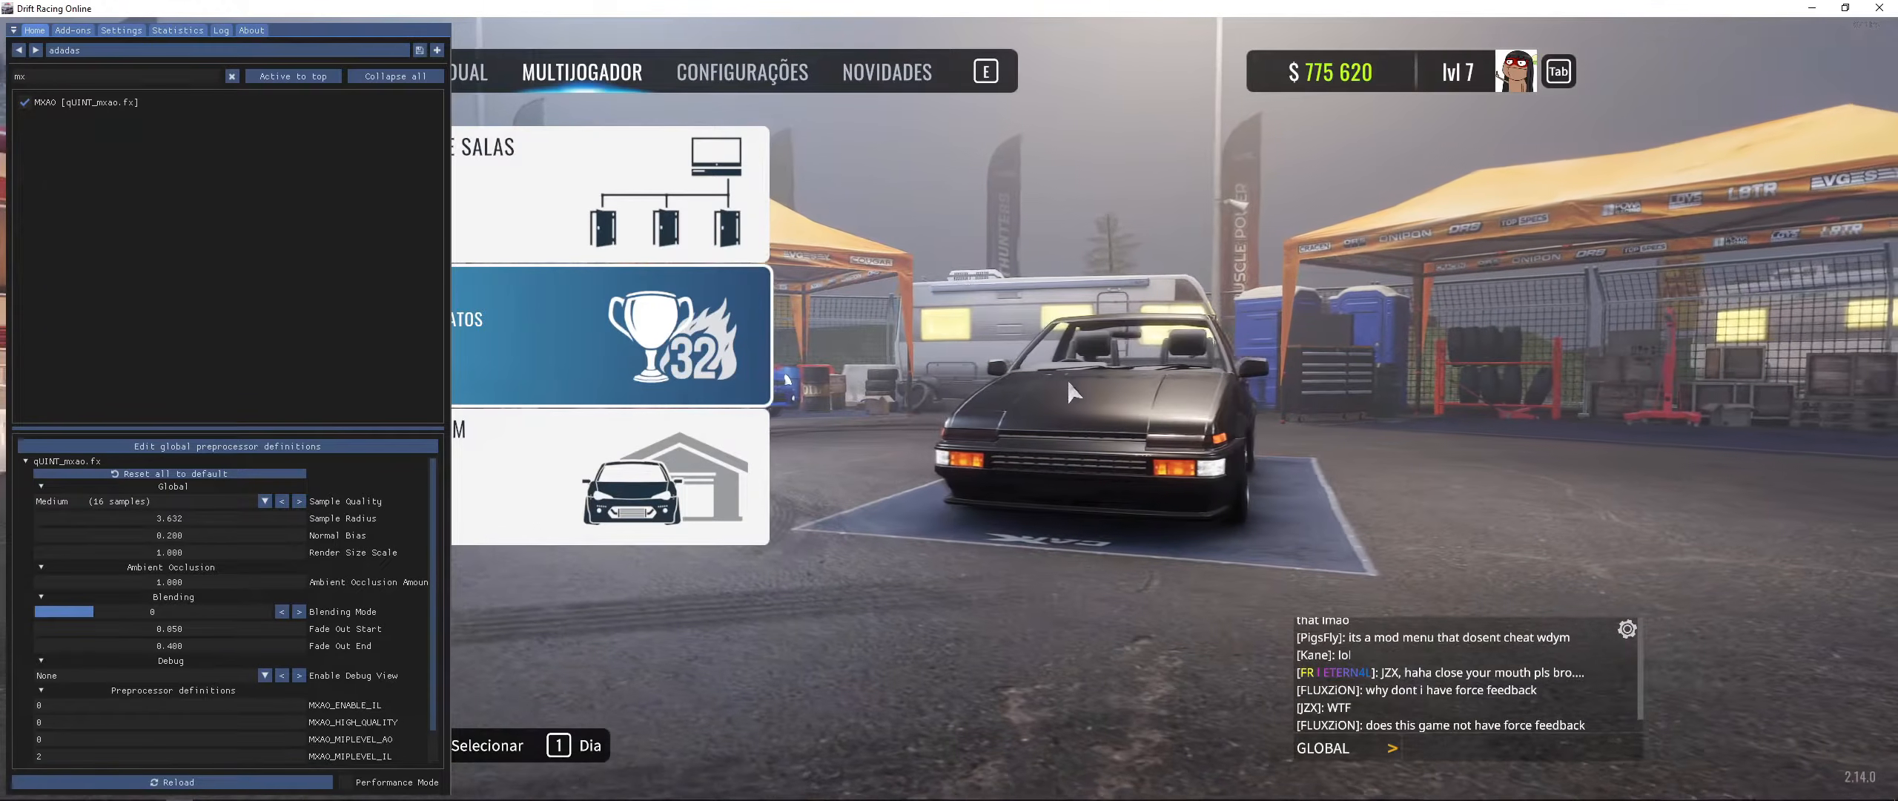
click(215, 446)
click(295, 448)
scroll(180, 704, down, 2)
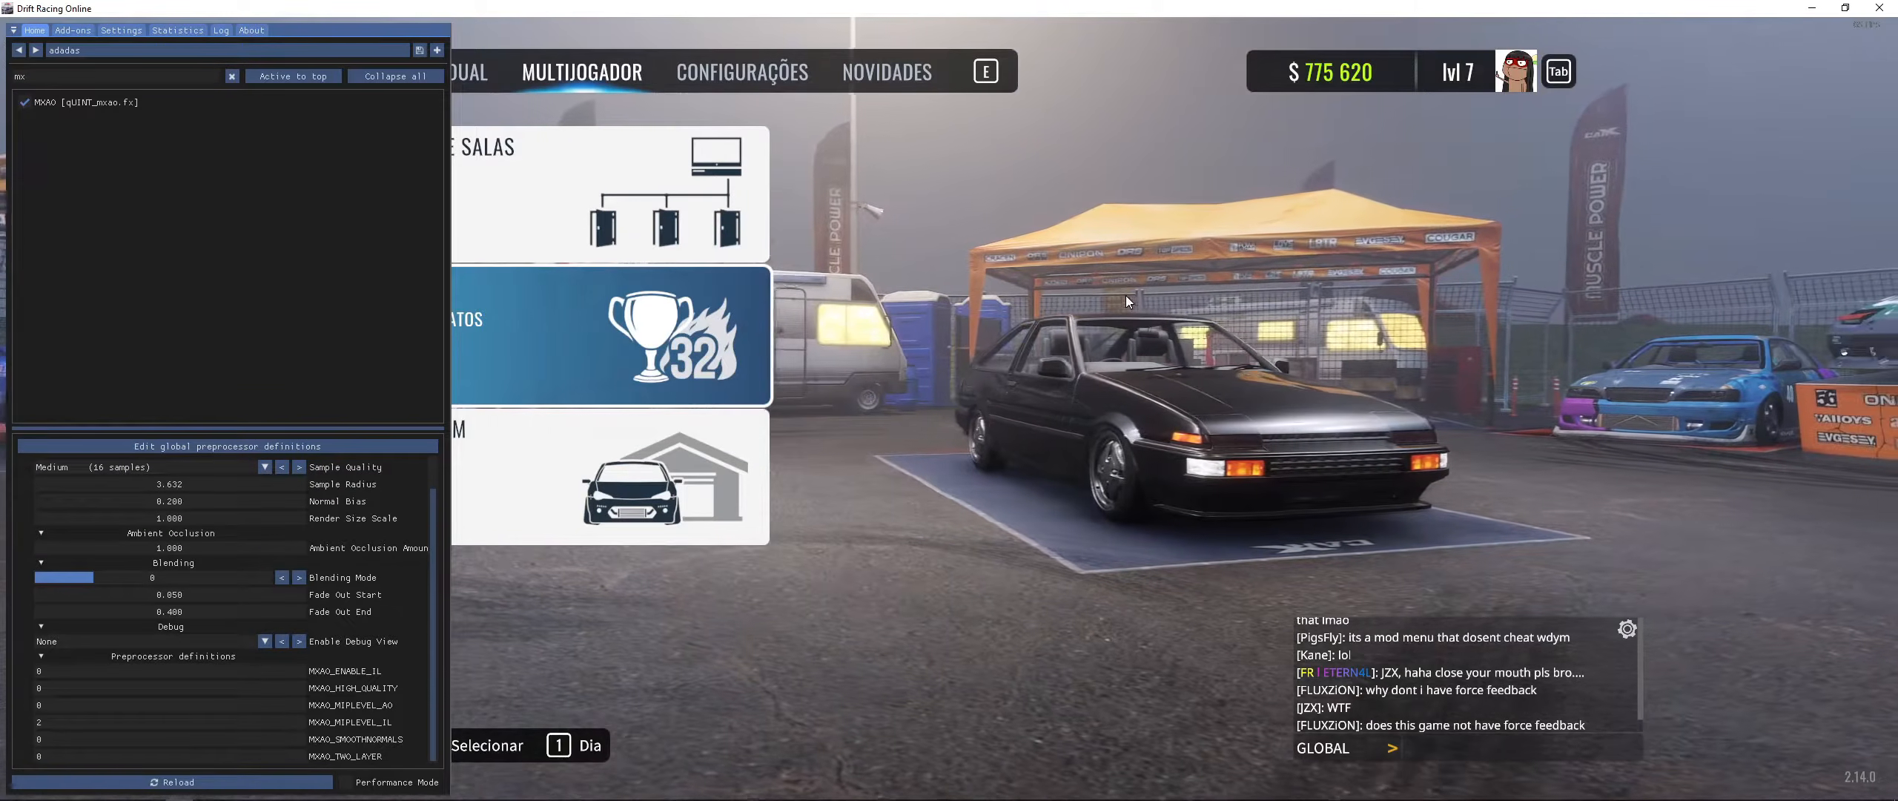
- Switch to ReShade.fxh in Notepad and move its window beside the game
key(alt+Tab)
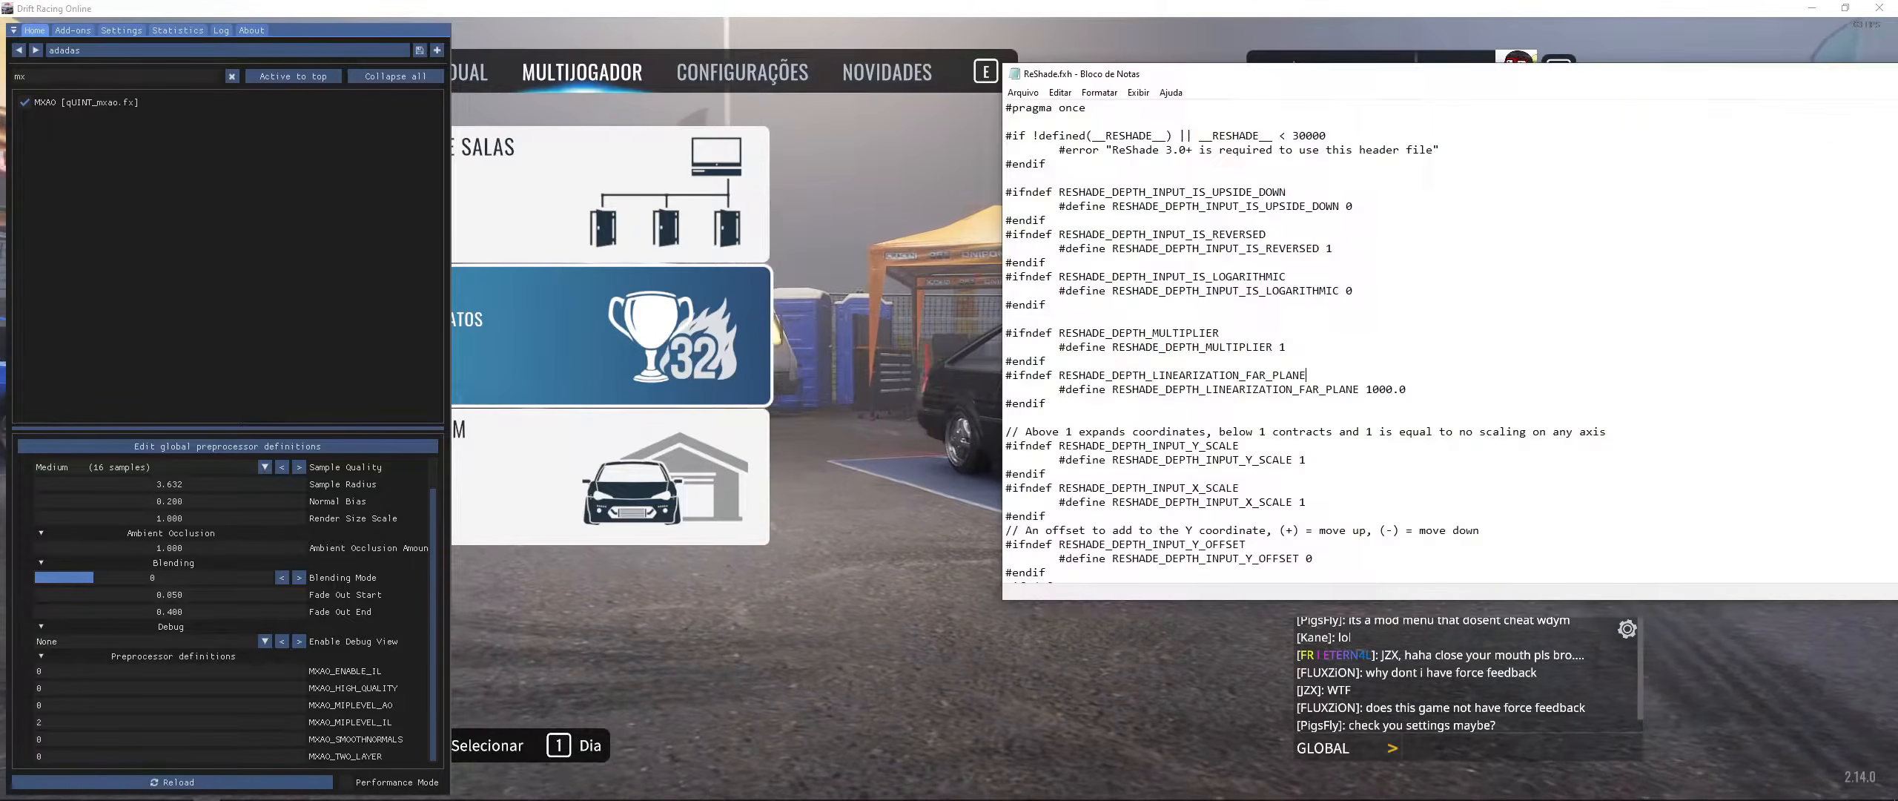
drag(1237, 77, 1092, 112)
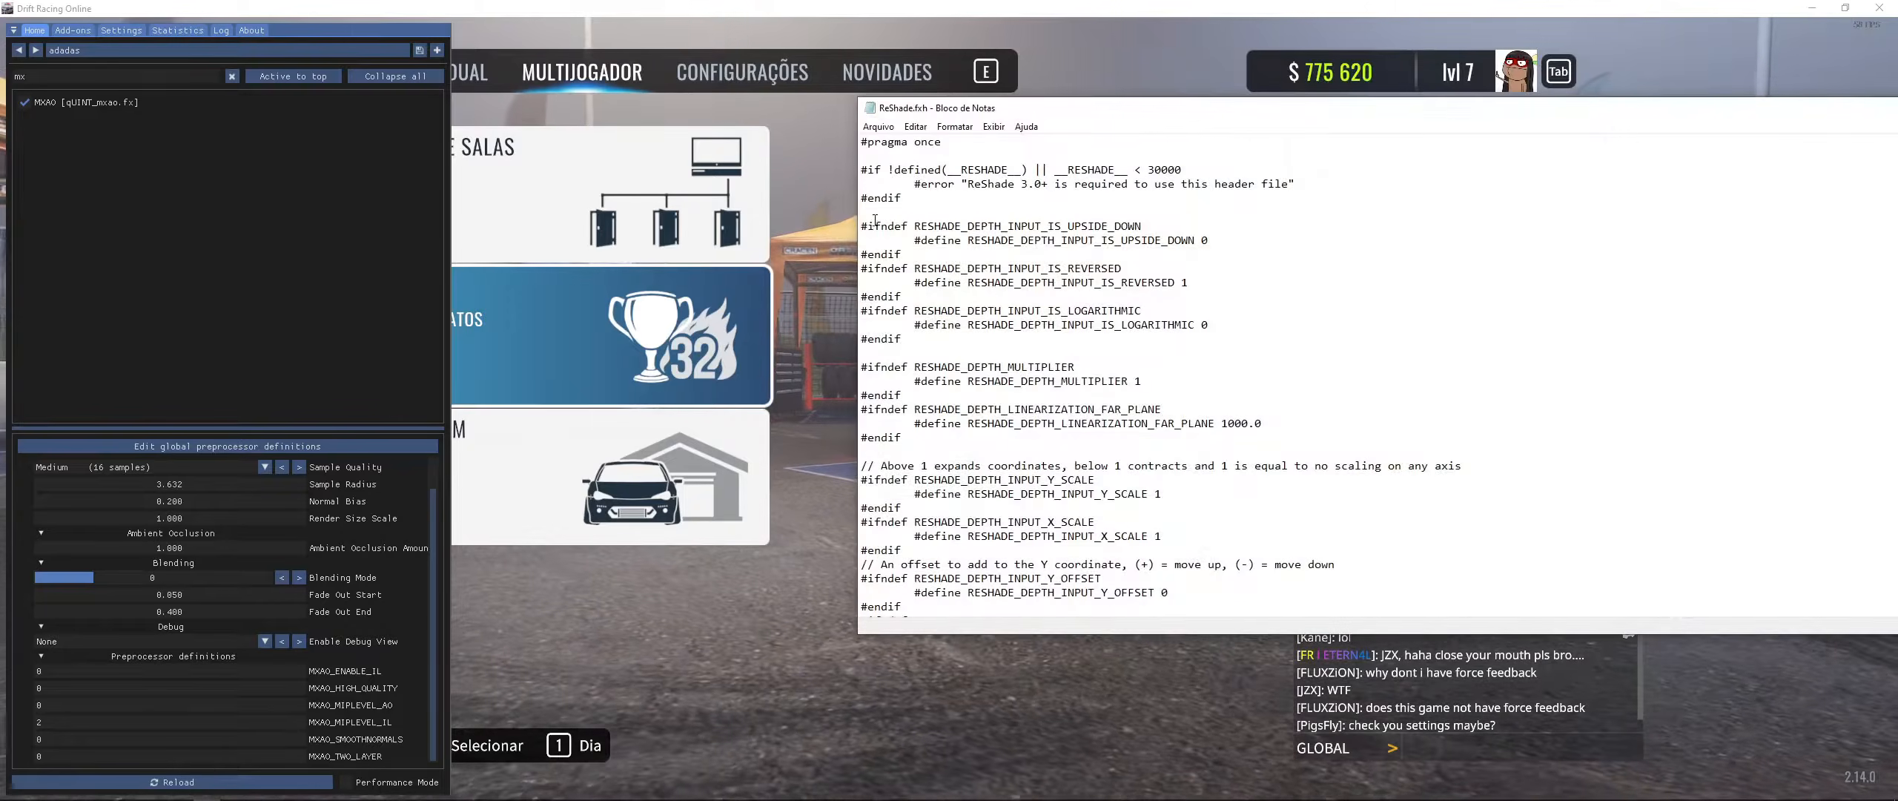
drag(855, 221, 1033, 222)
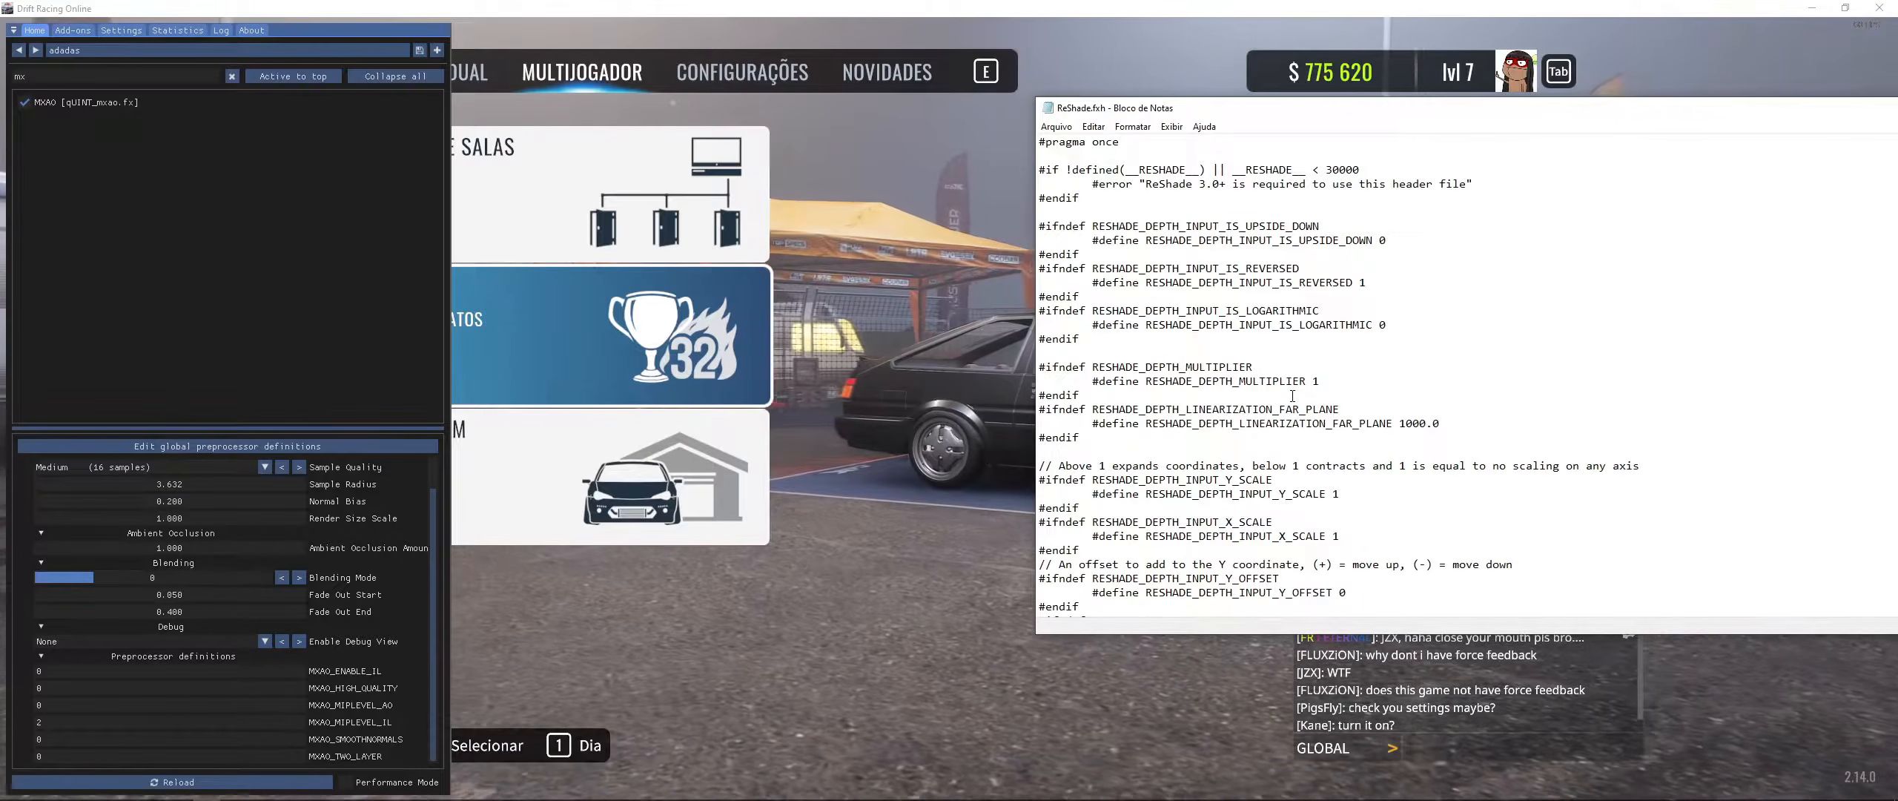
- Reopen the global preprocessor definitions and add a new empty definition row
click(318, 452)
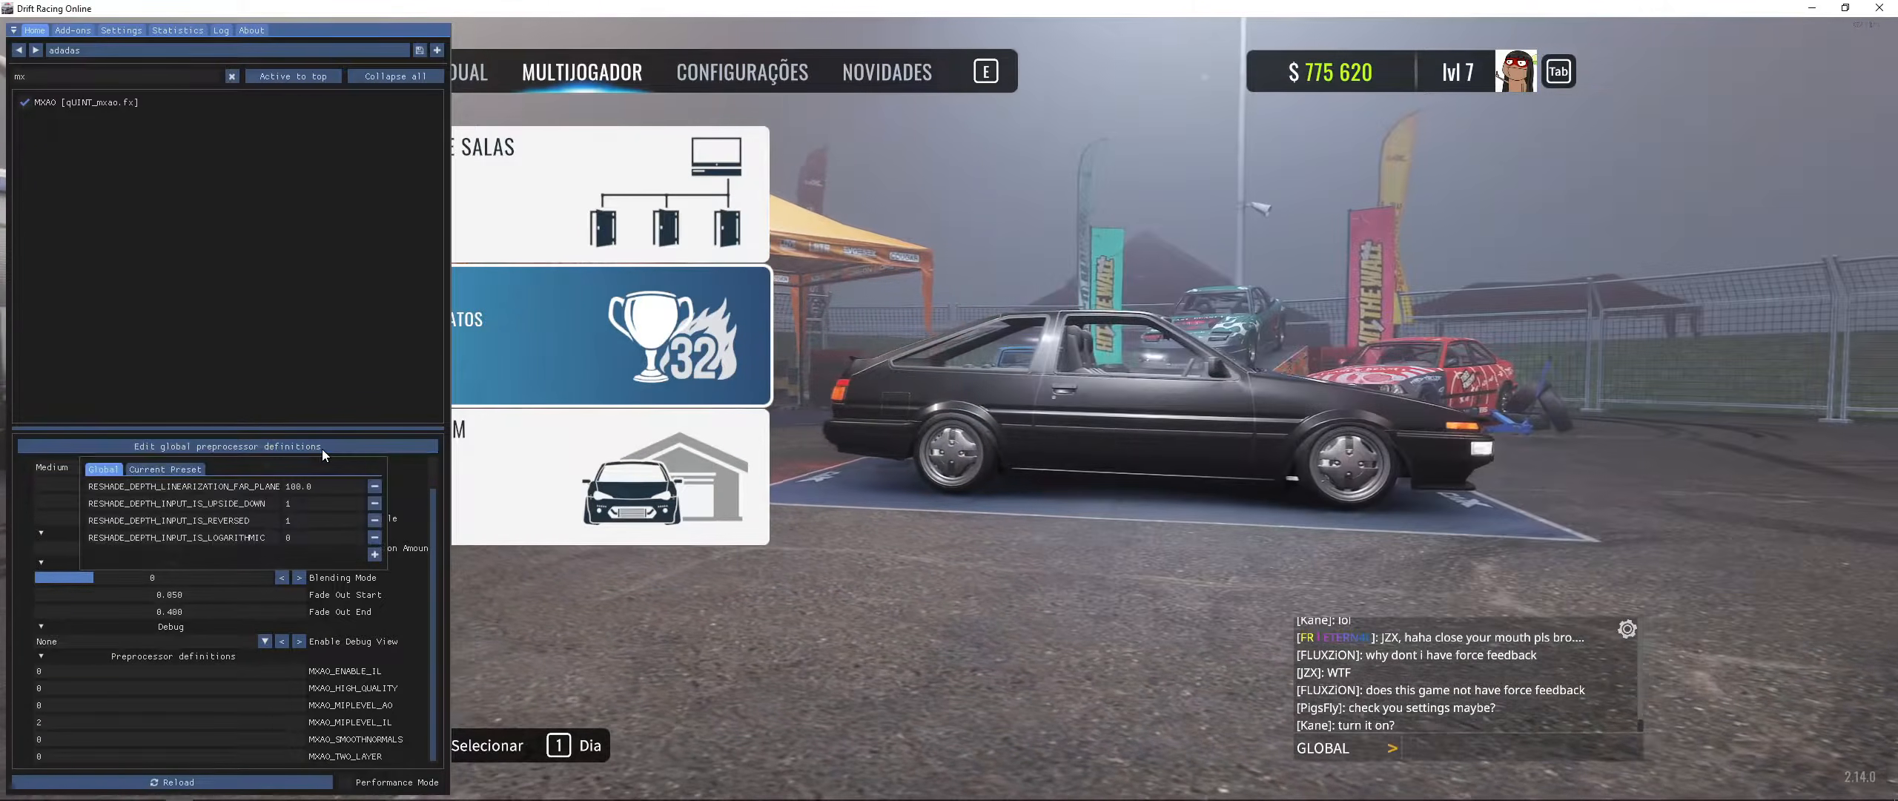
click(375, 554)
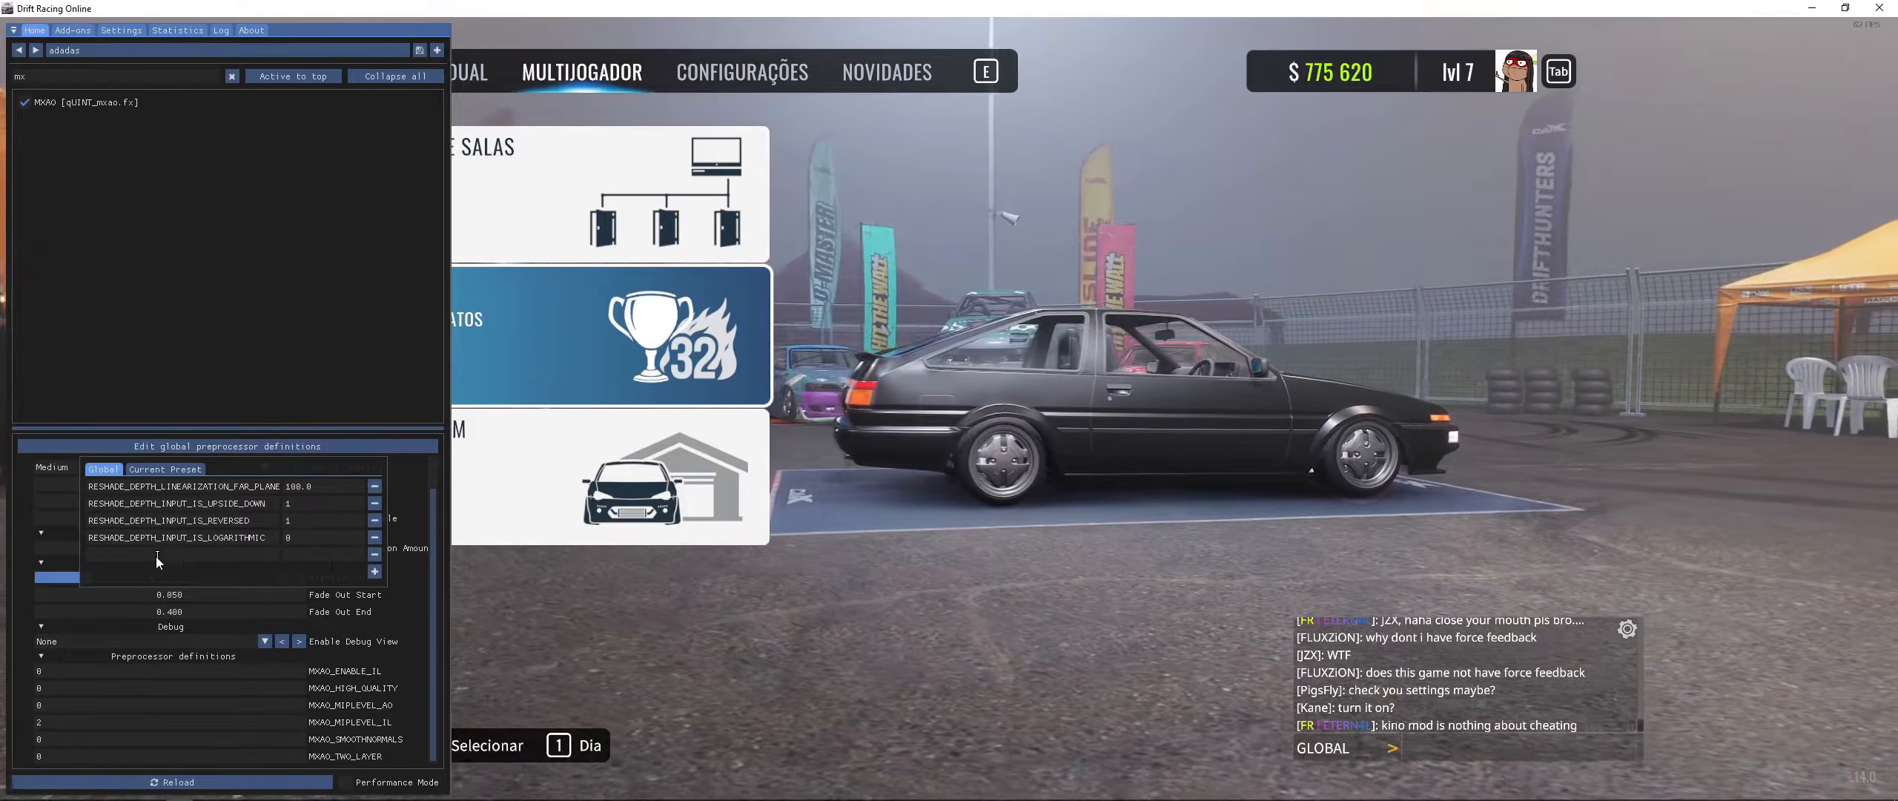
click(222, 555)
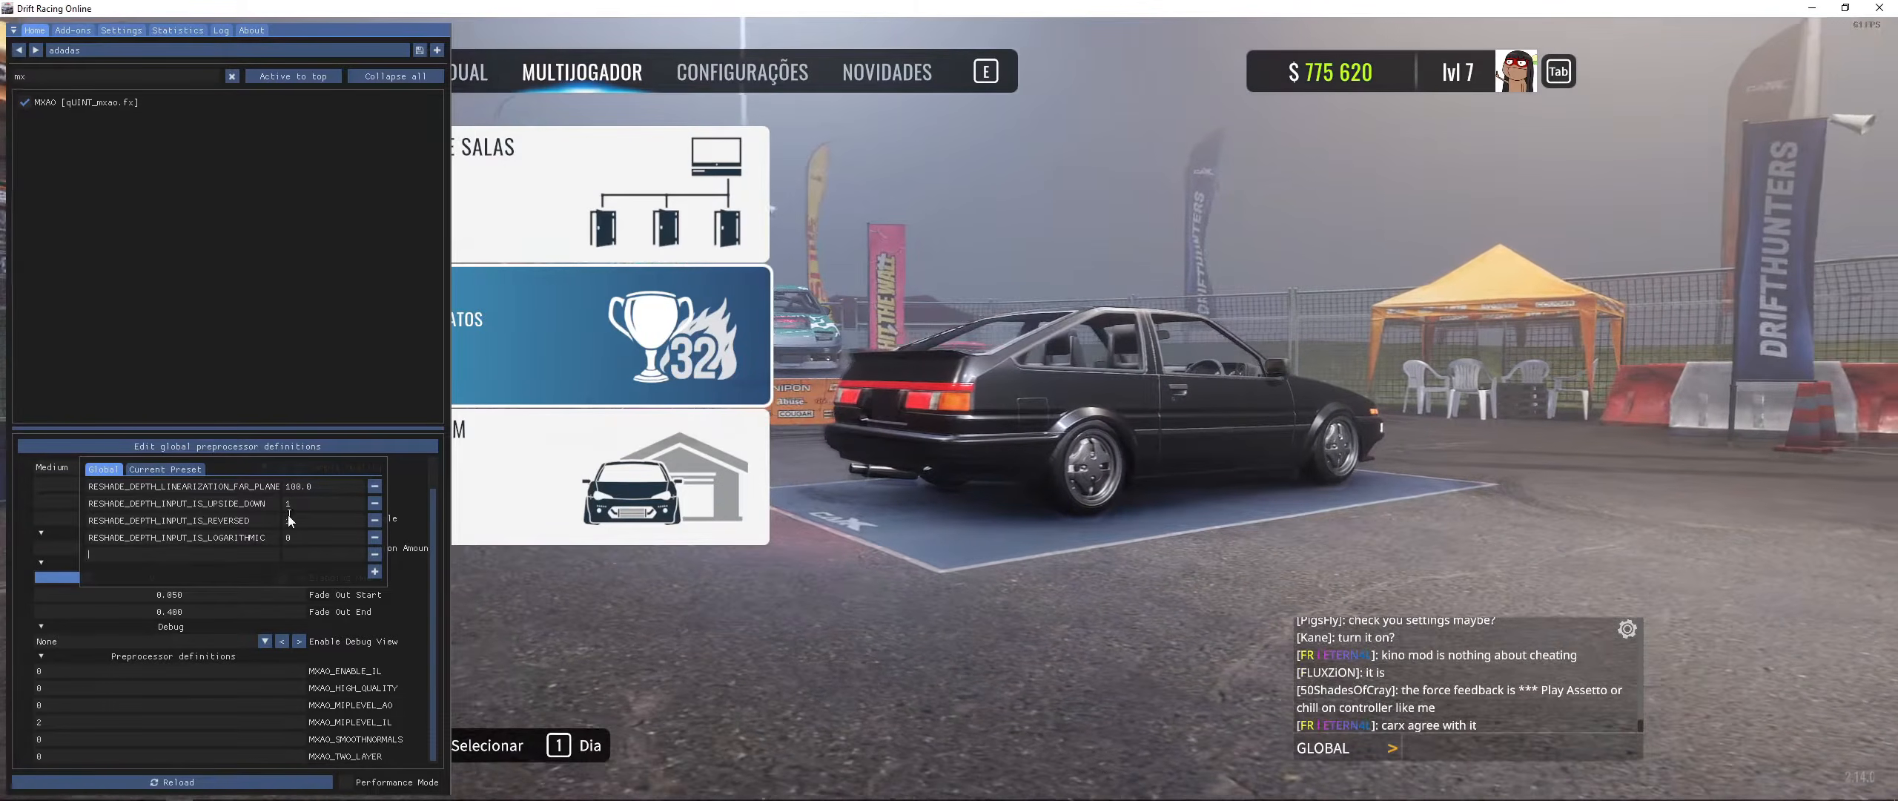
- Switch to ReShade.fxh and look through its depth input defines, selecting the text
key(alt+Tab)
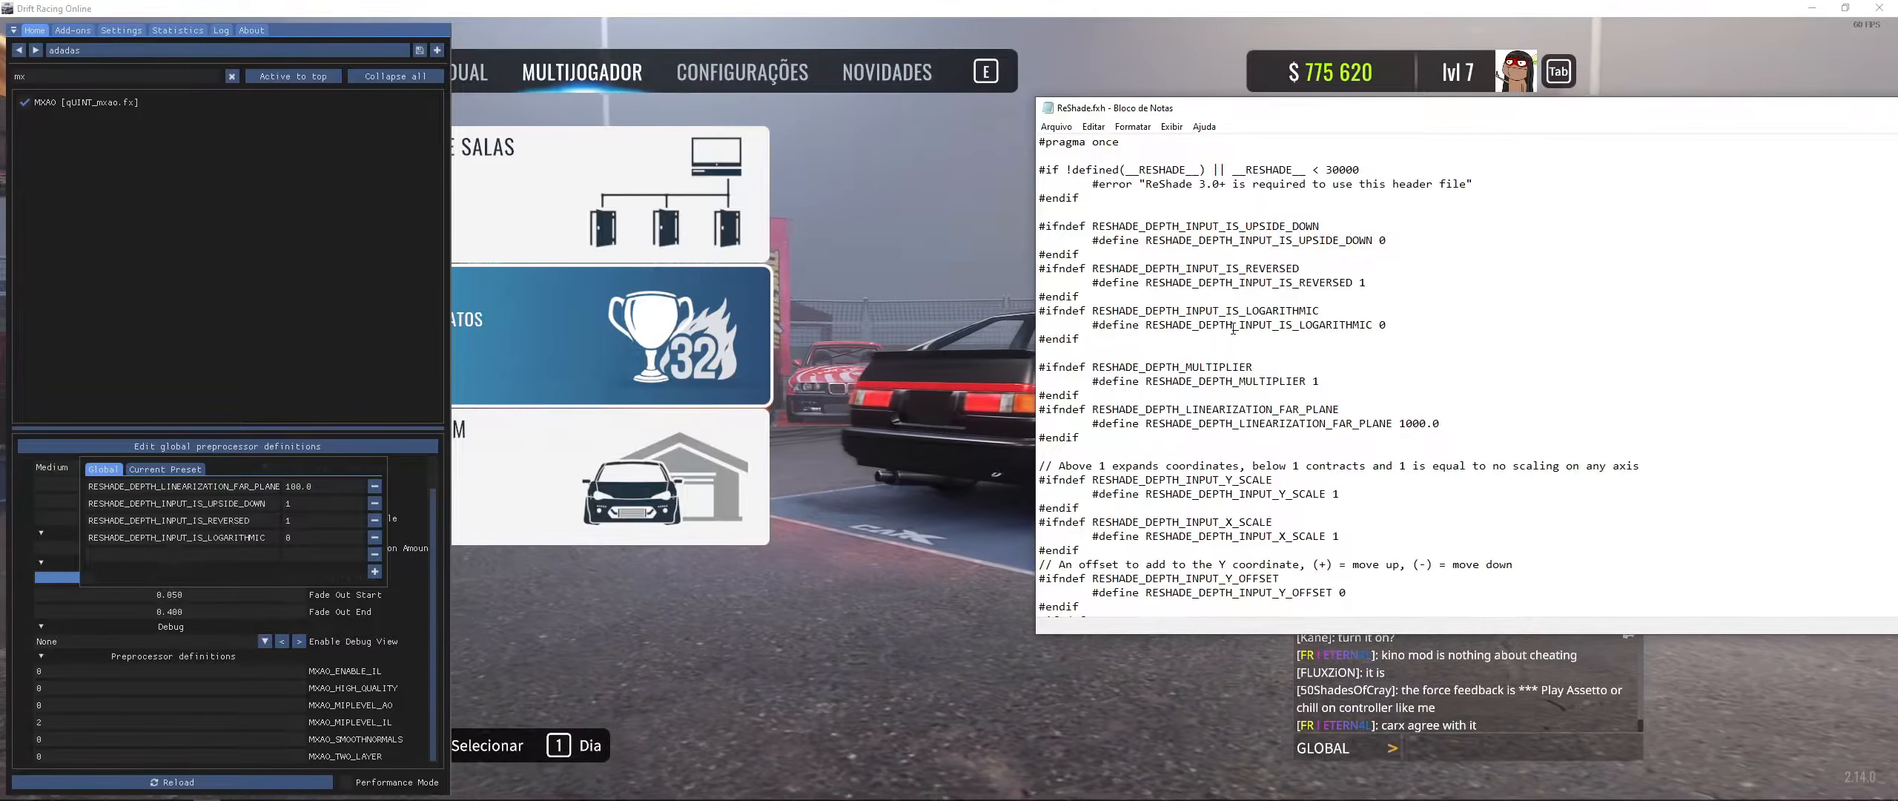
scroll(1324, 283, down, 20)
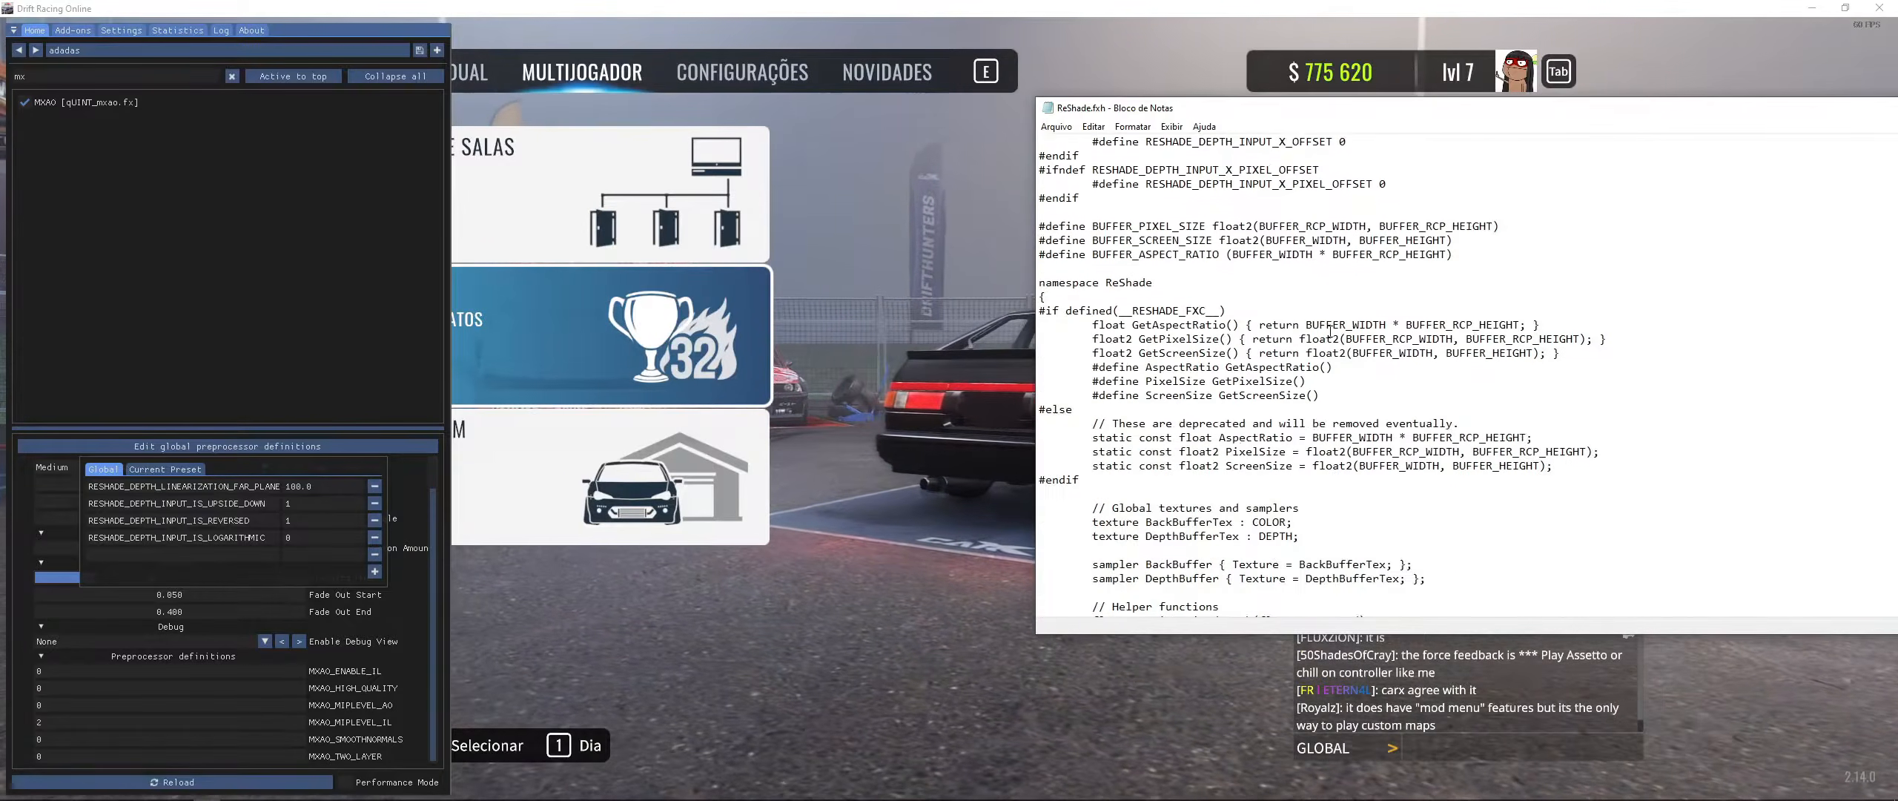
scroll(1334, 330, up, 12)
scroll(1334, 331, up, 4)
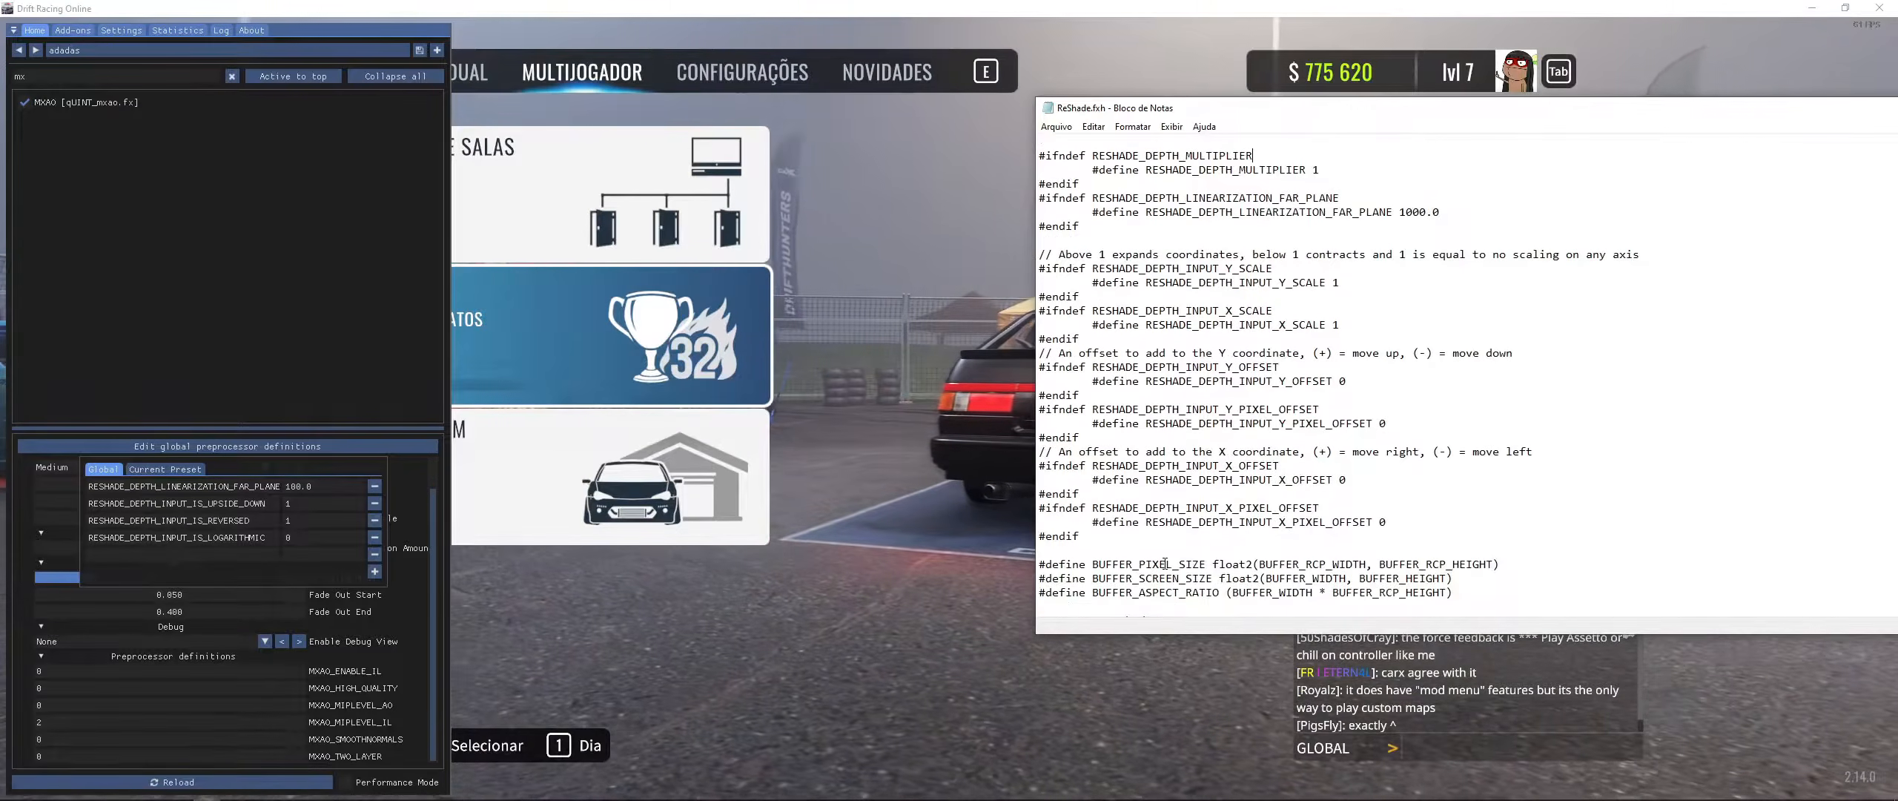
drag(1043, 505, 988, 9)
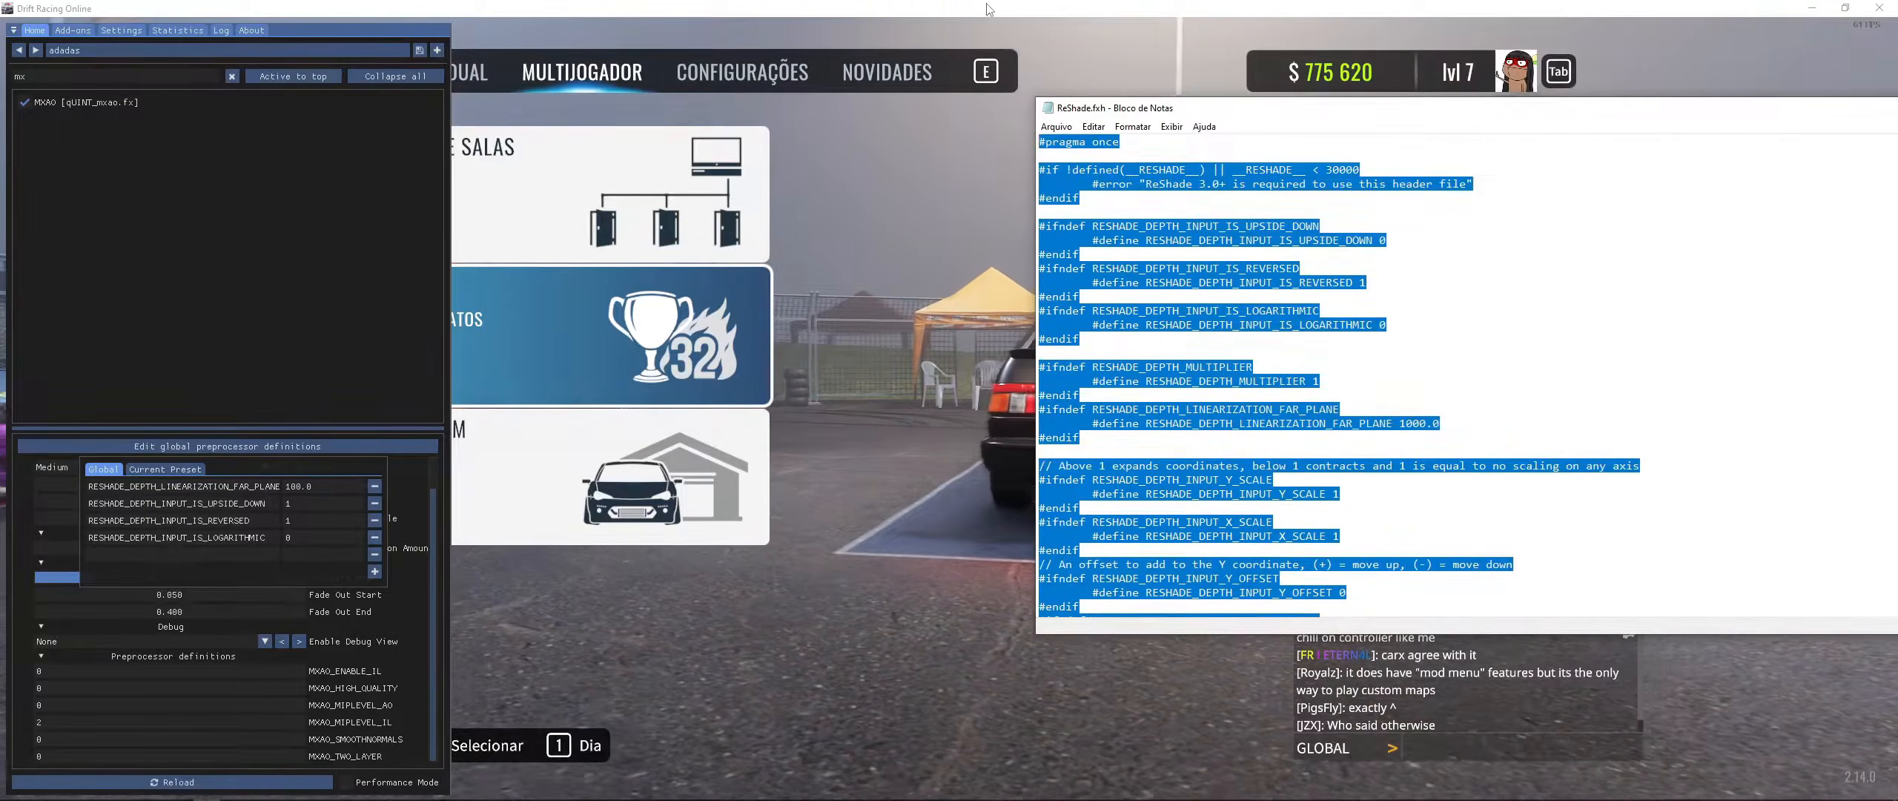
click(1386, 254)
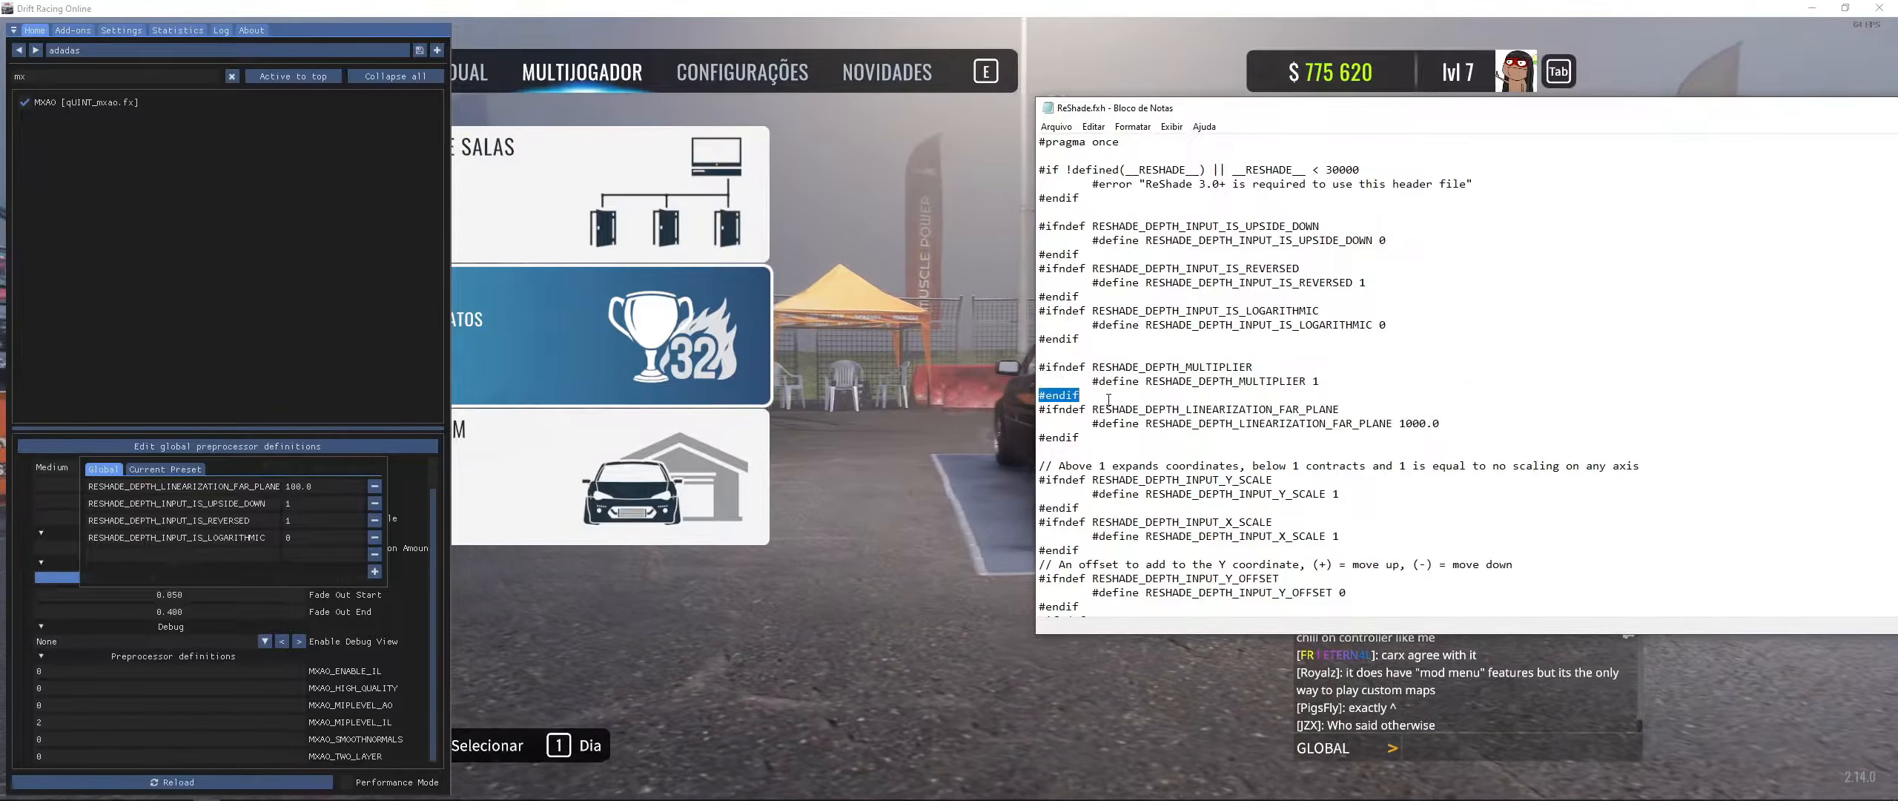
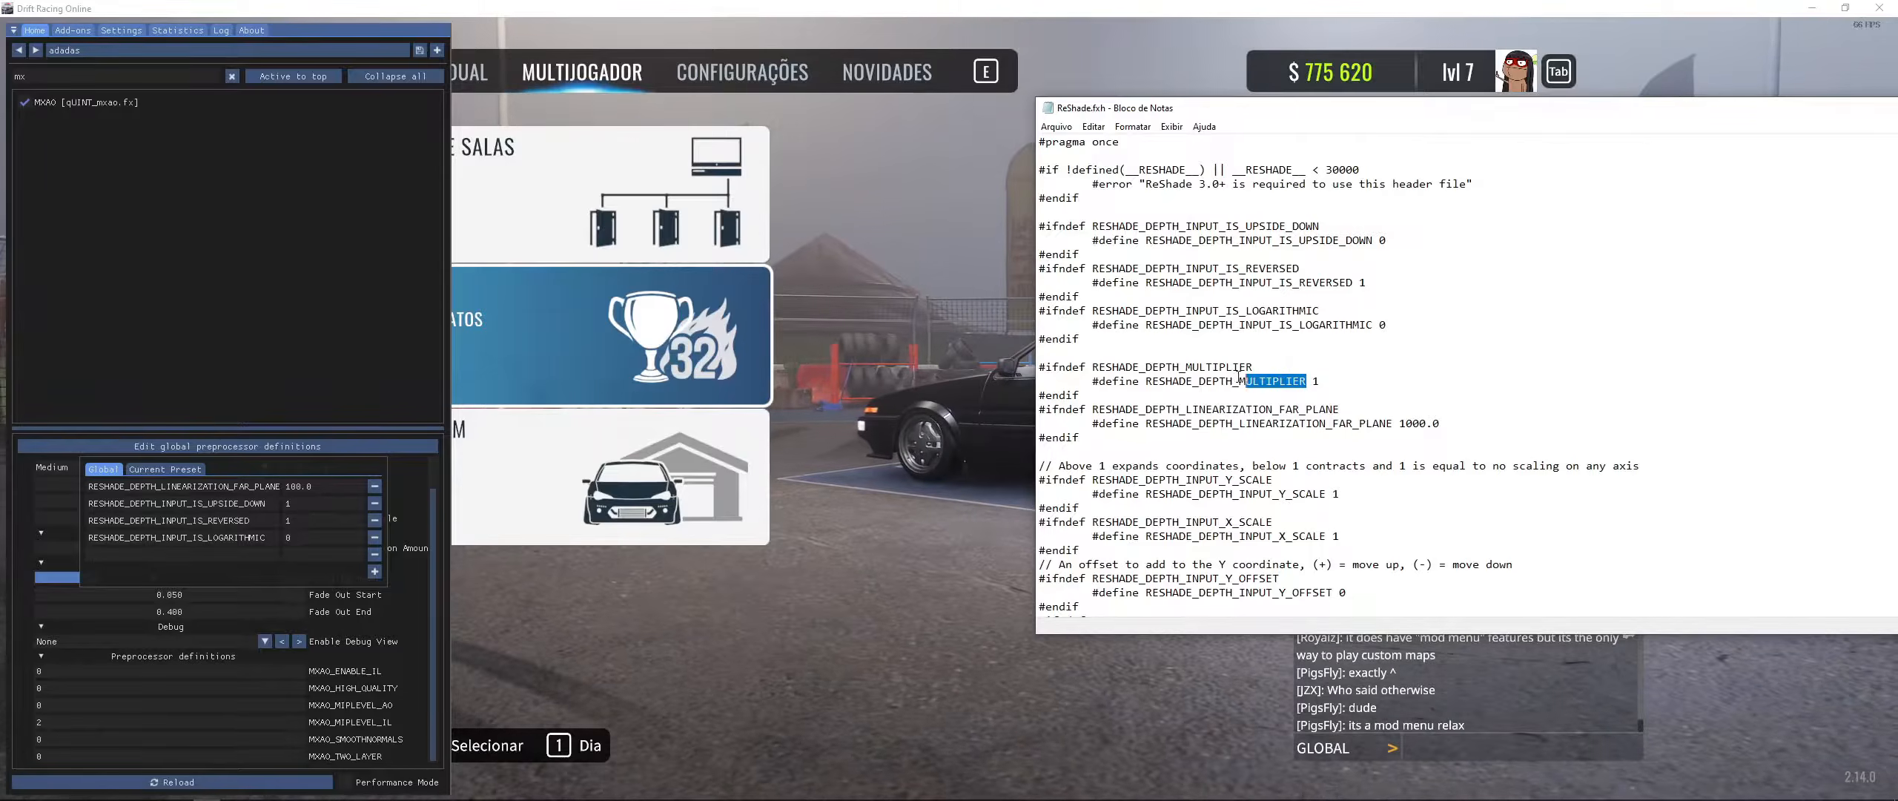
- Add a RESHADE_DEPTH_MULTIPLIER global preprocessor definition with value 1
click(196, 557)
text(RESHADE_DEPTH_MULTIPLIER)
click(309, 554)
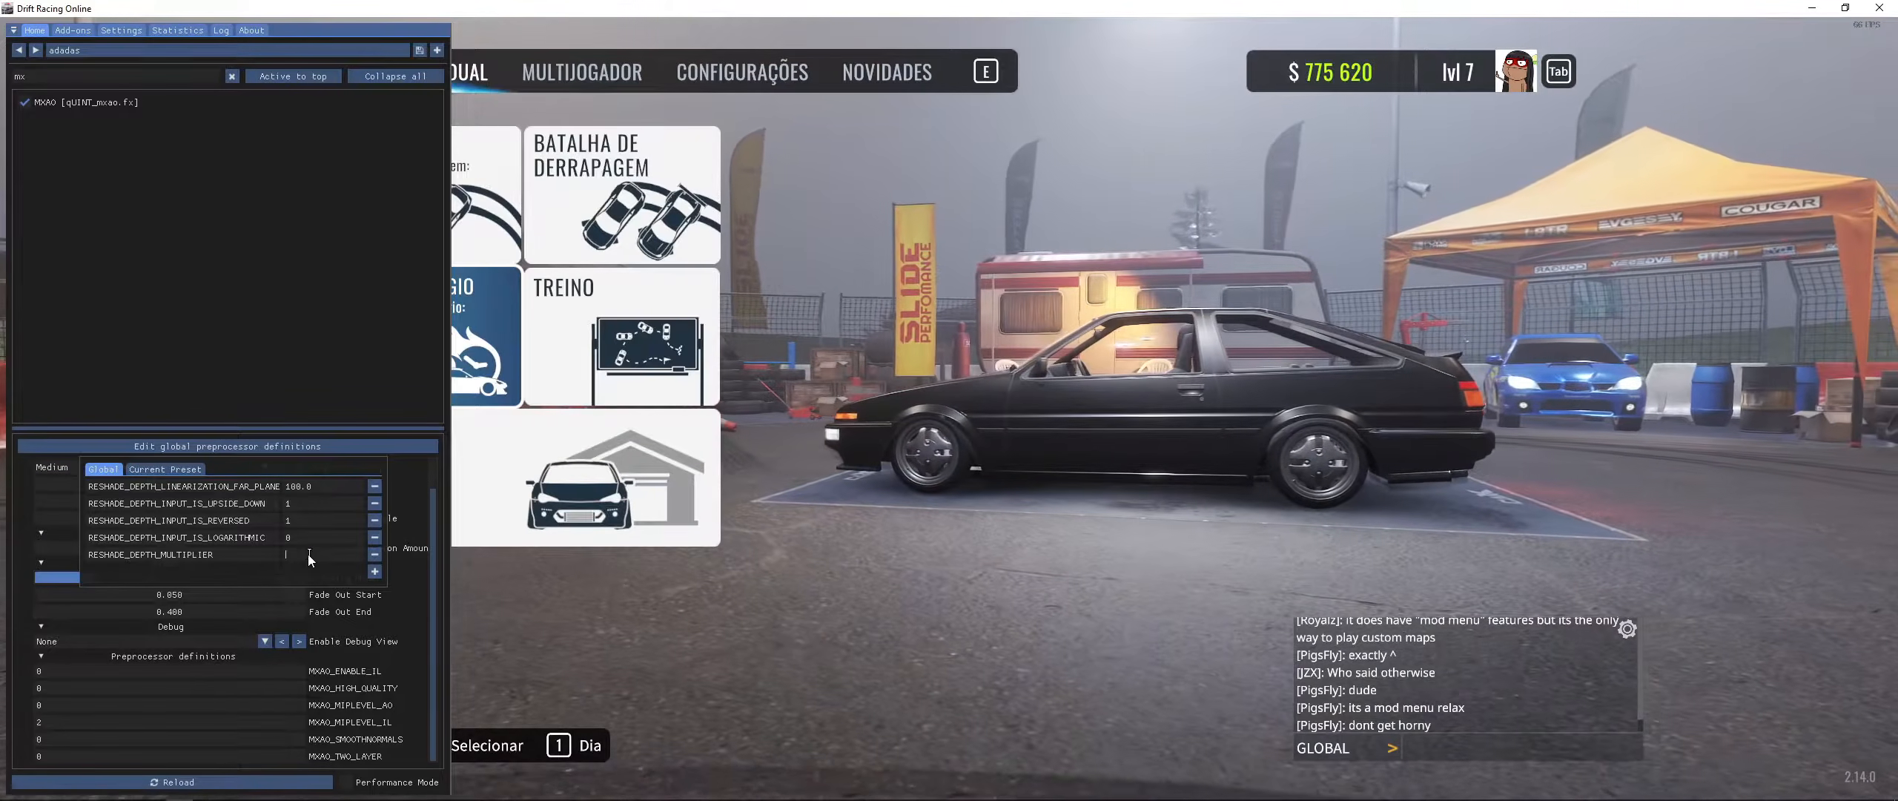
key(alt+Tab)
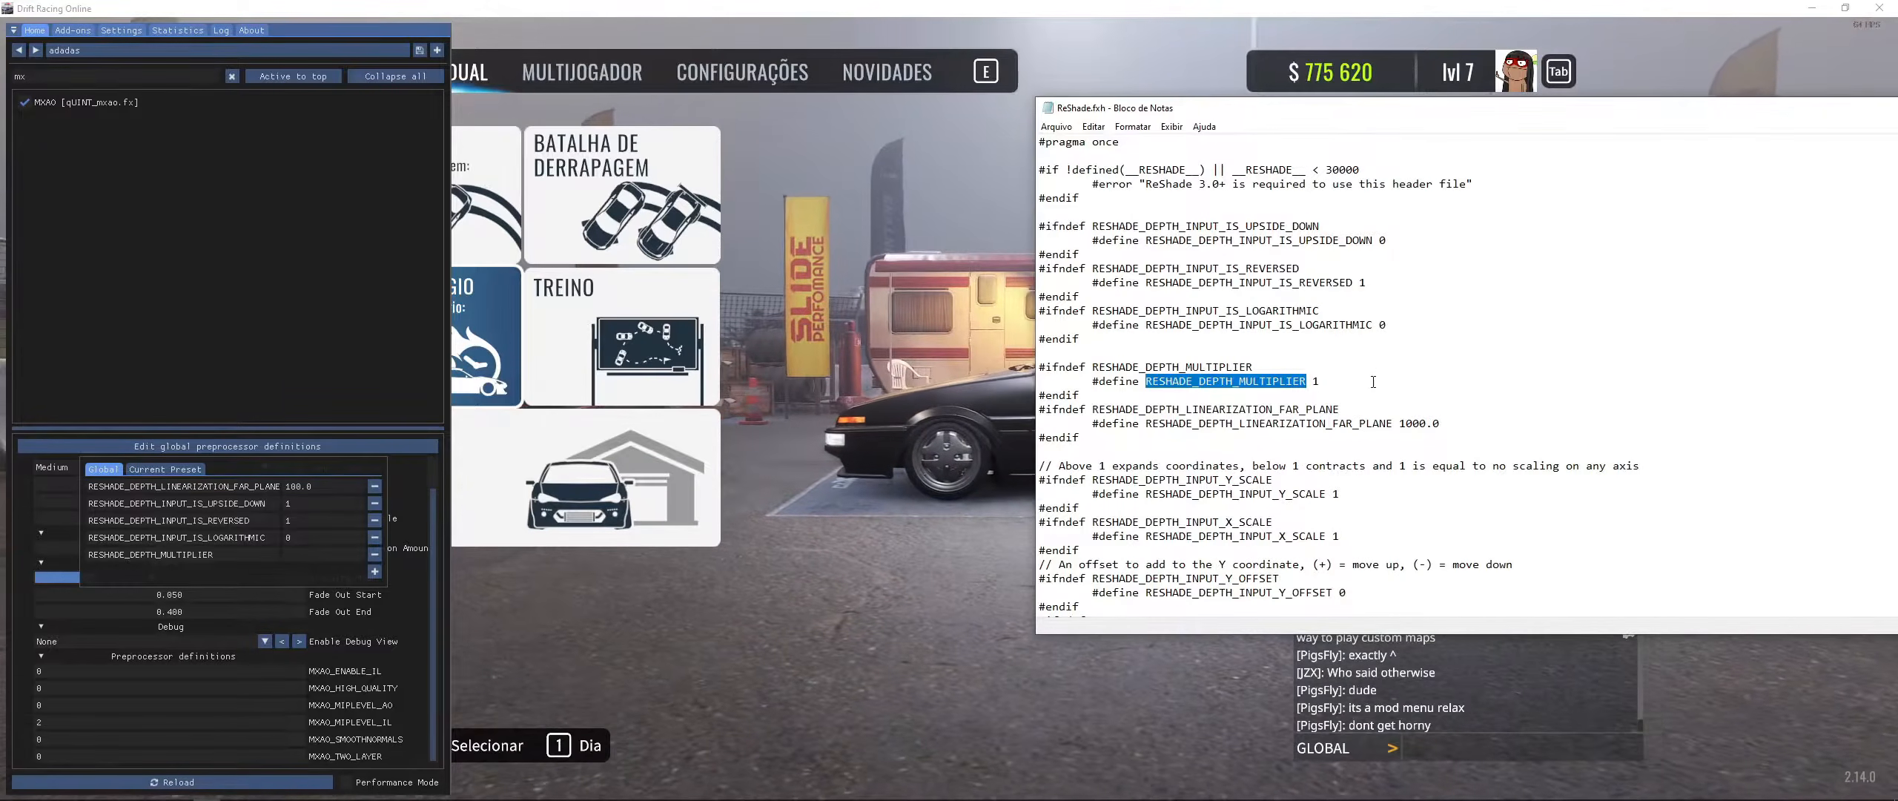
click(283, 553)
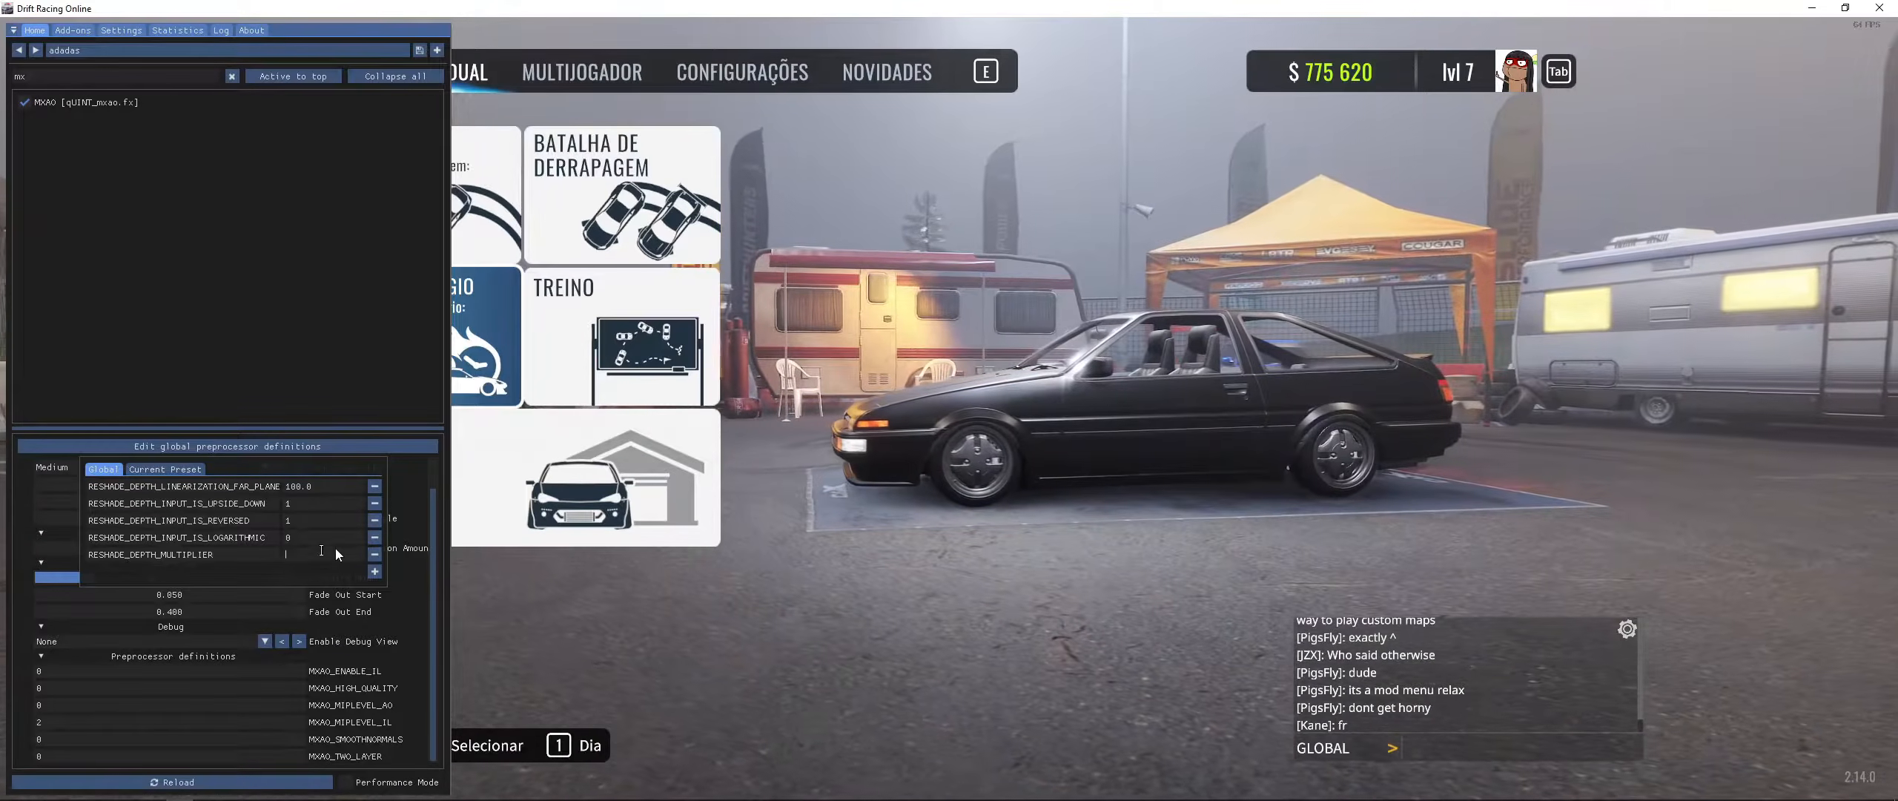
key(Return)
key(Escape)
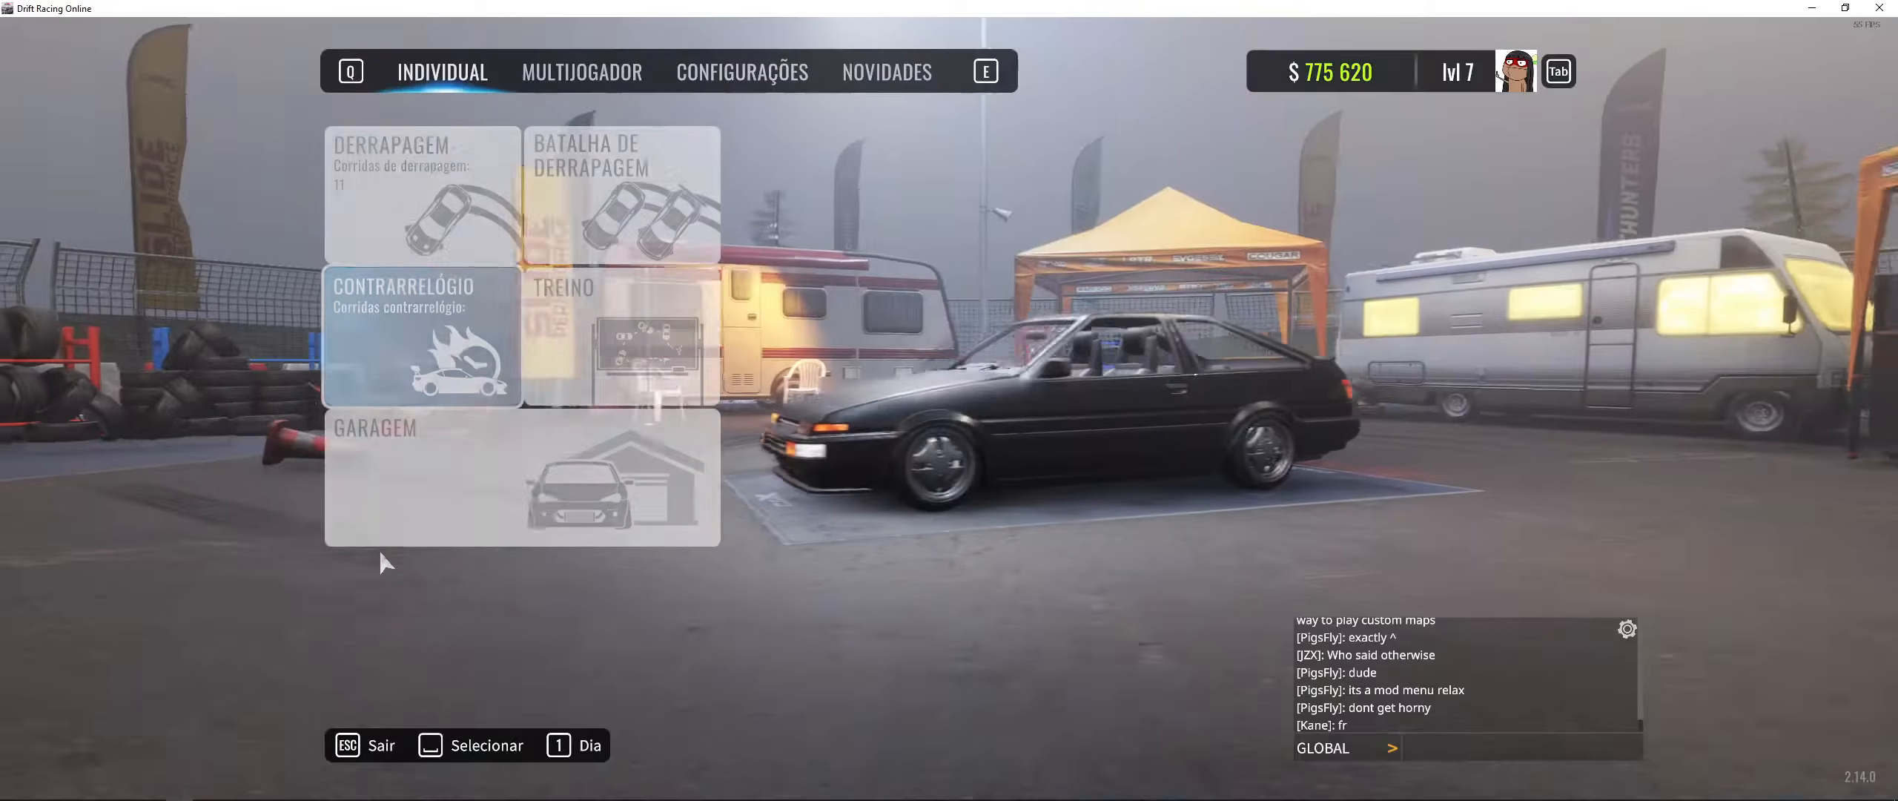
key(alt+Tab)
key(alt+Tab)
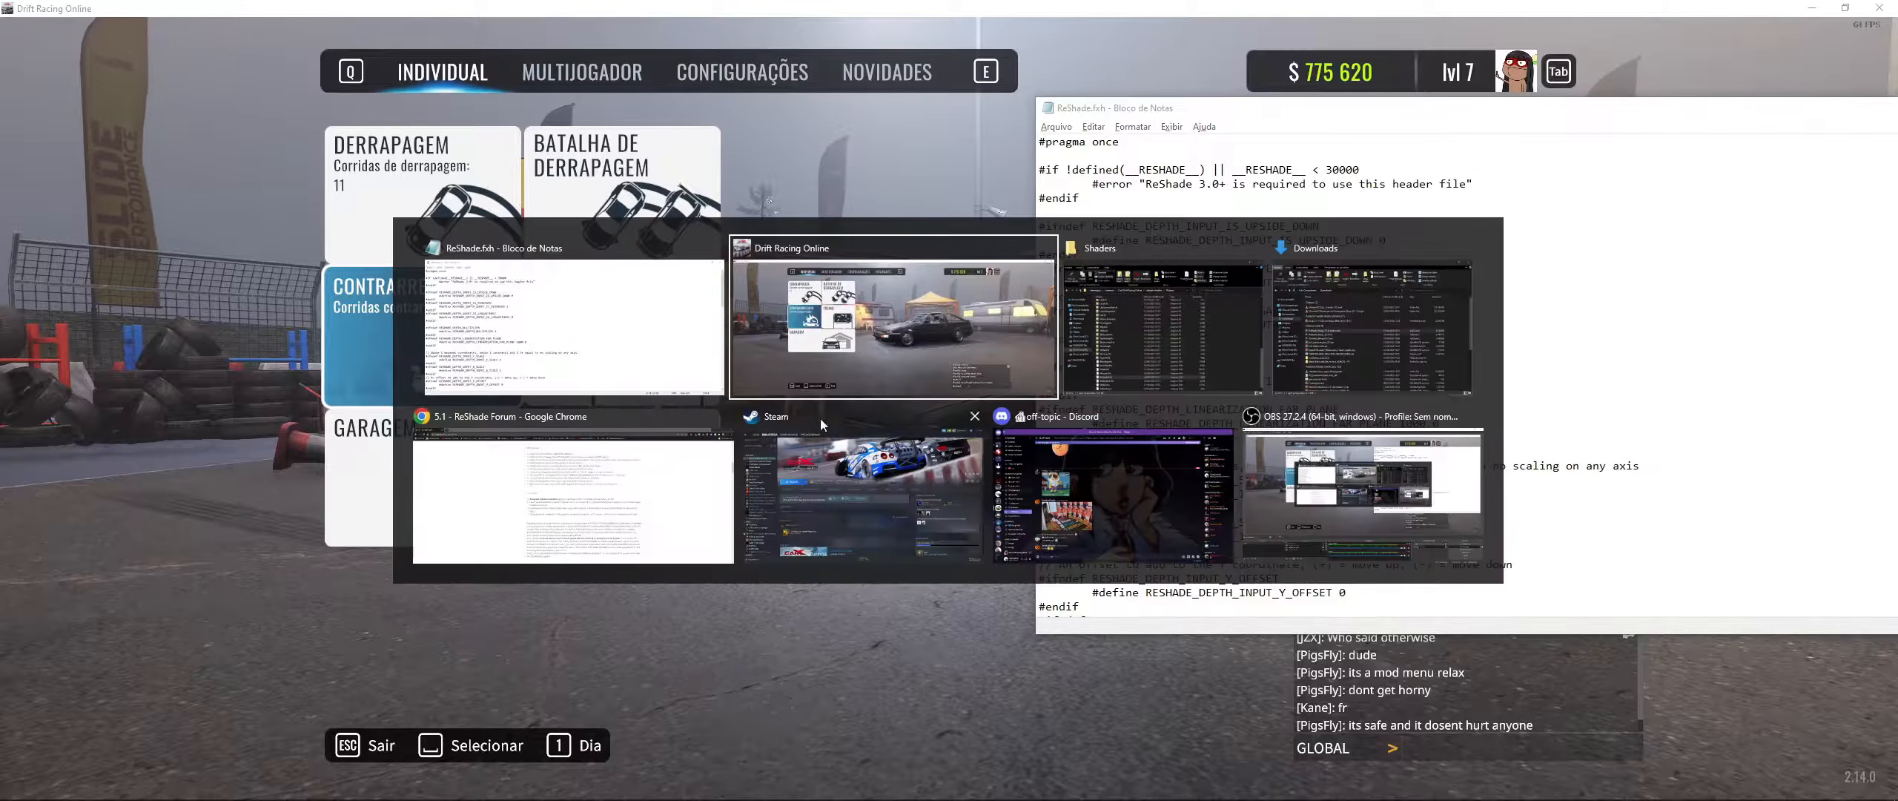
key(alt+Tab)
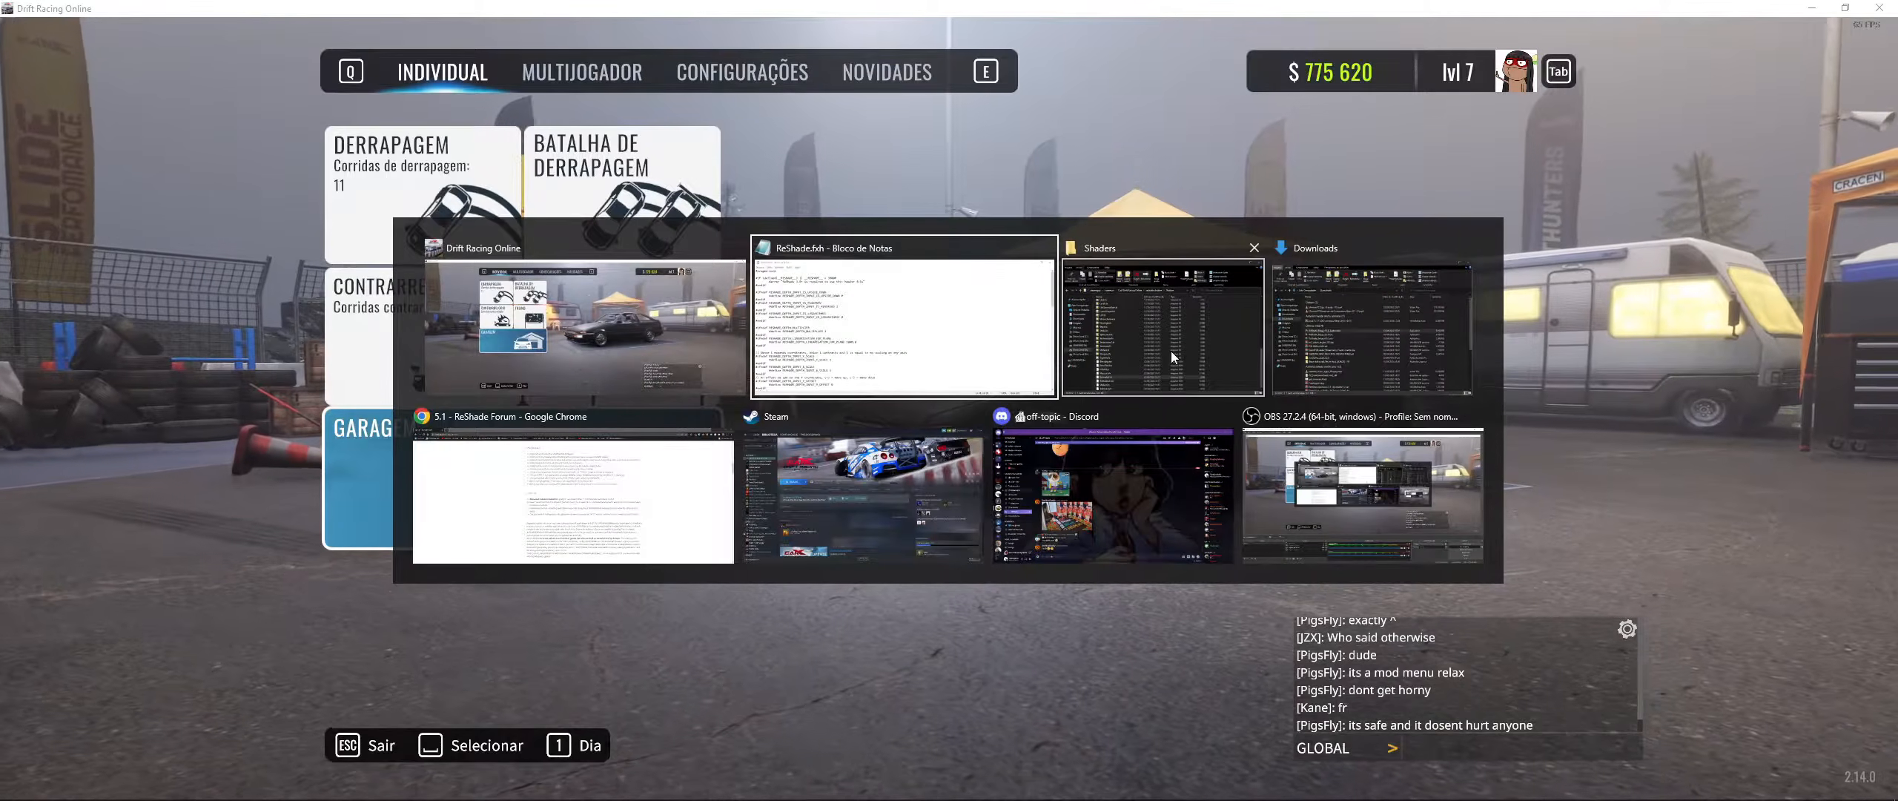
key(Escape)
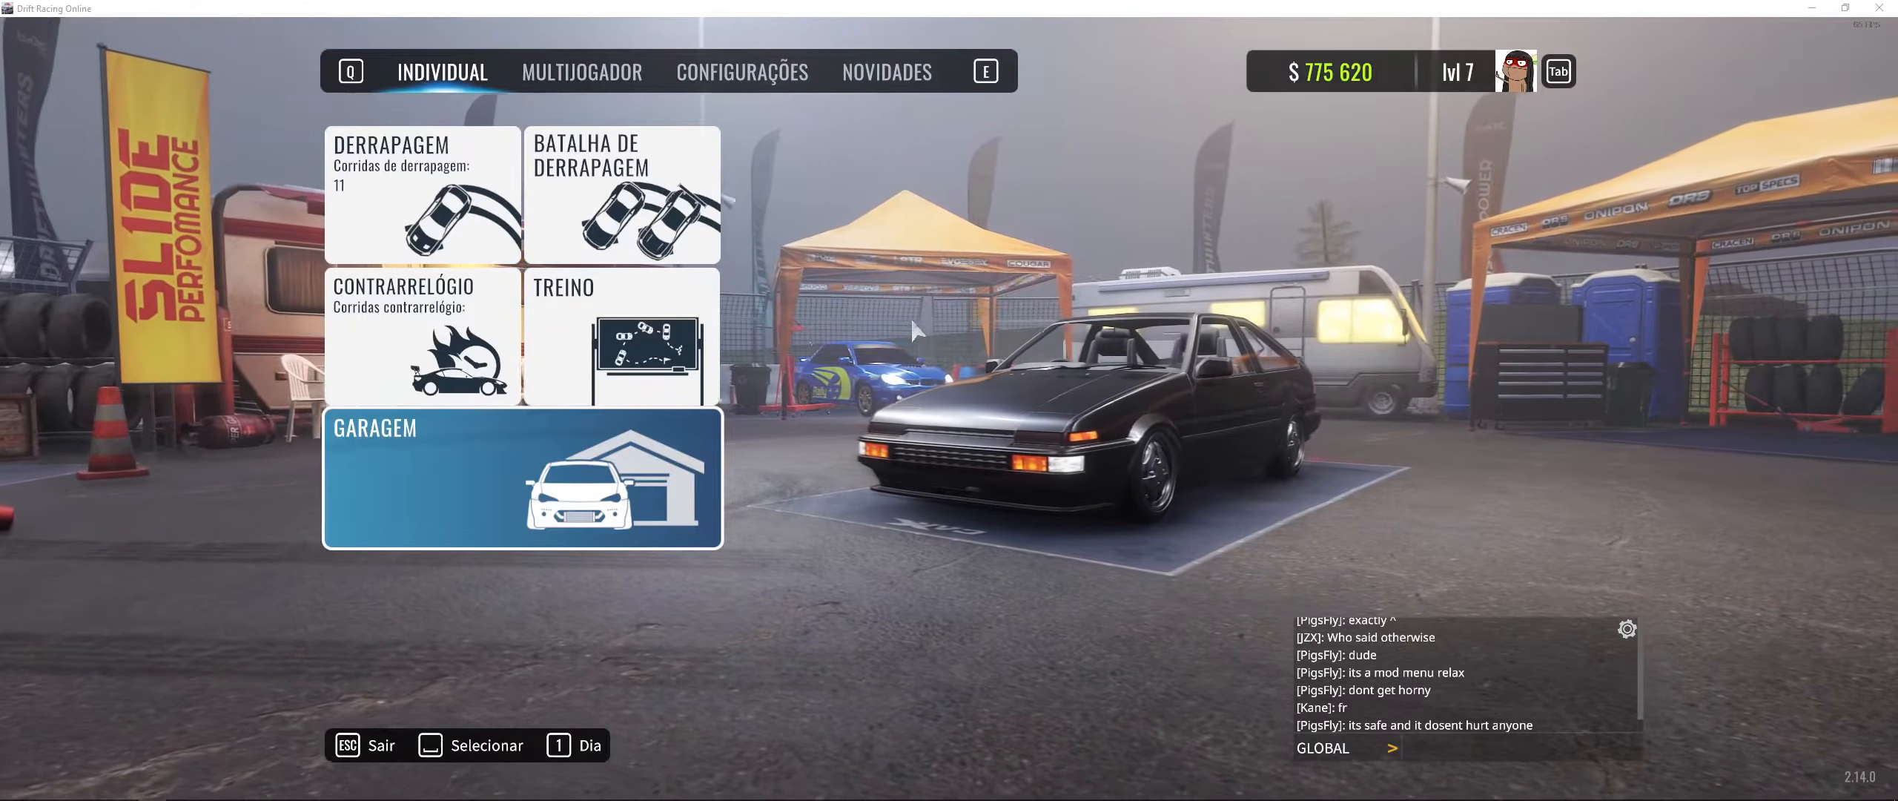
key(alt+Tab)
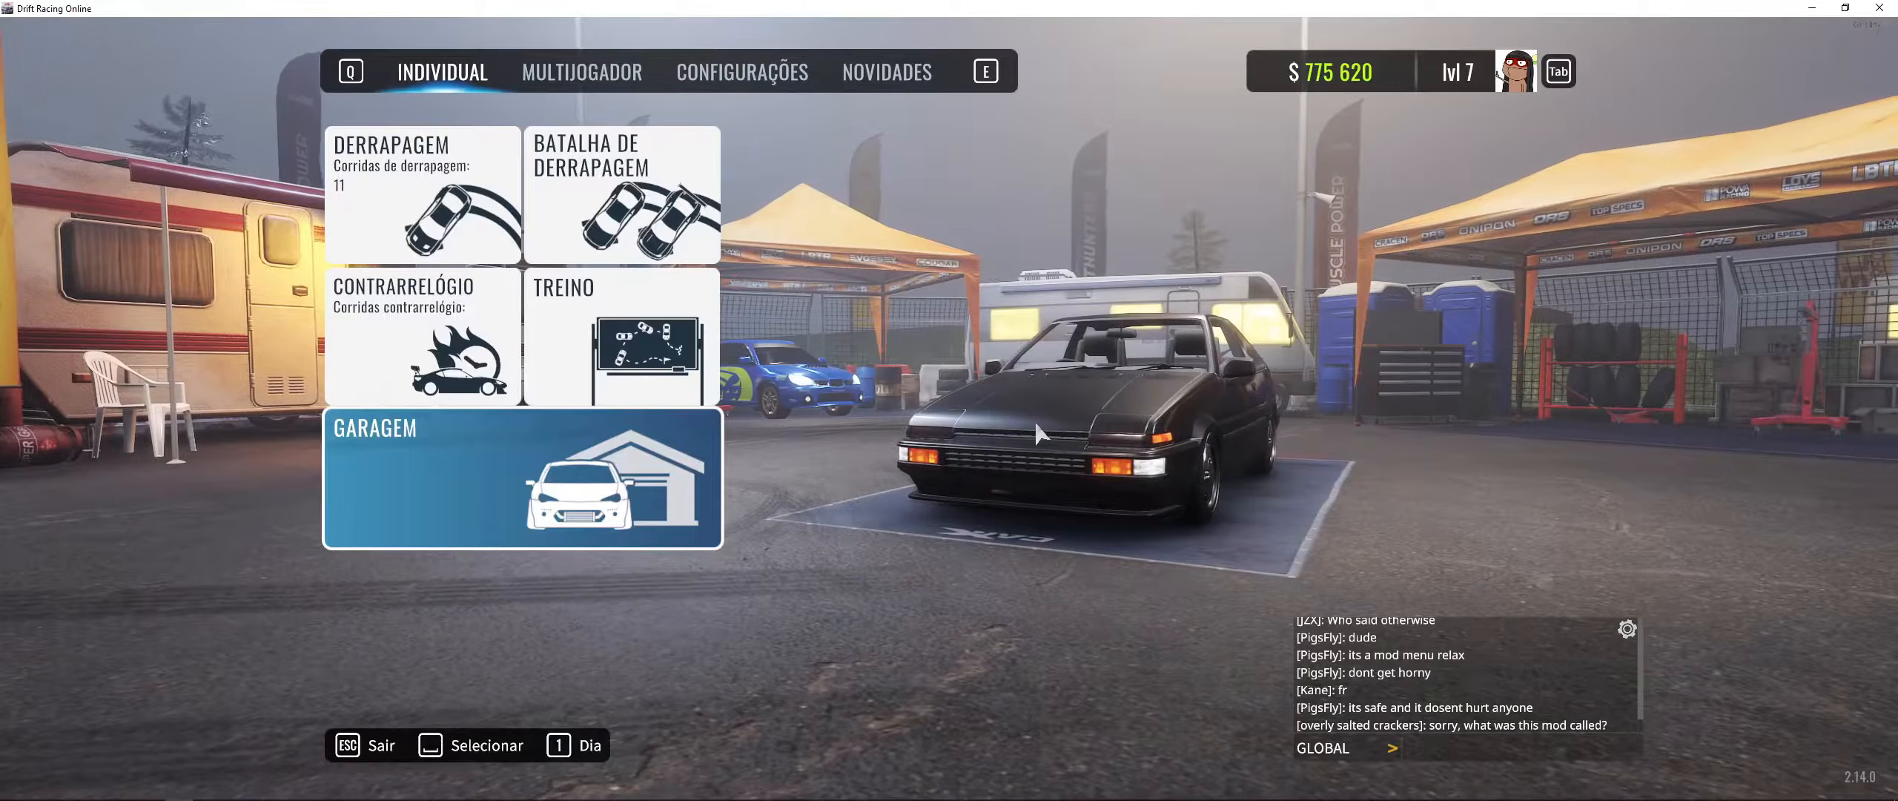
key(Escape)
key(Escape)
key(Home)
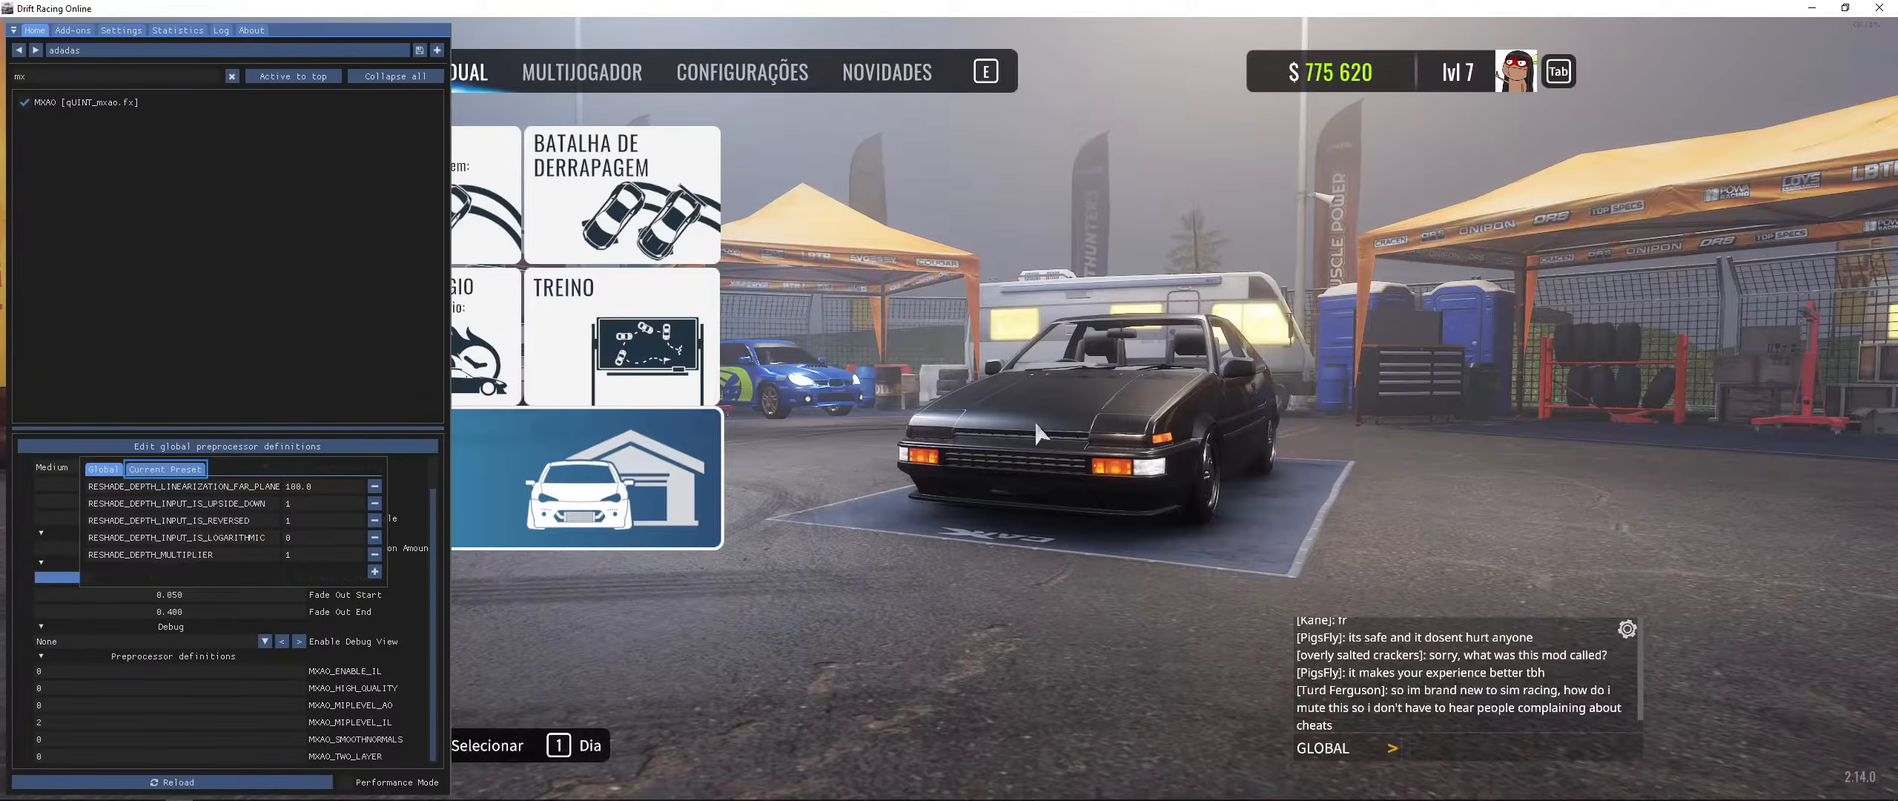
- Review the far plane and depth multiplier definition values in the global preprocessor list
click(298, 487)
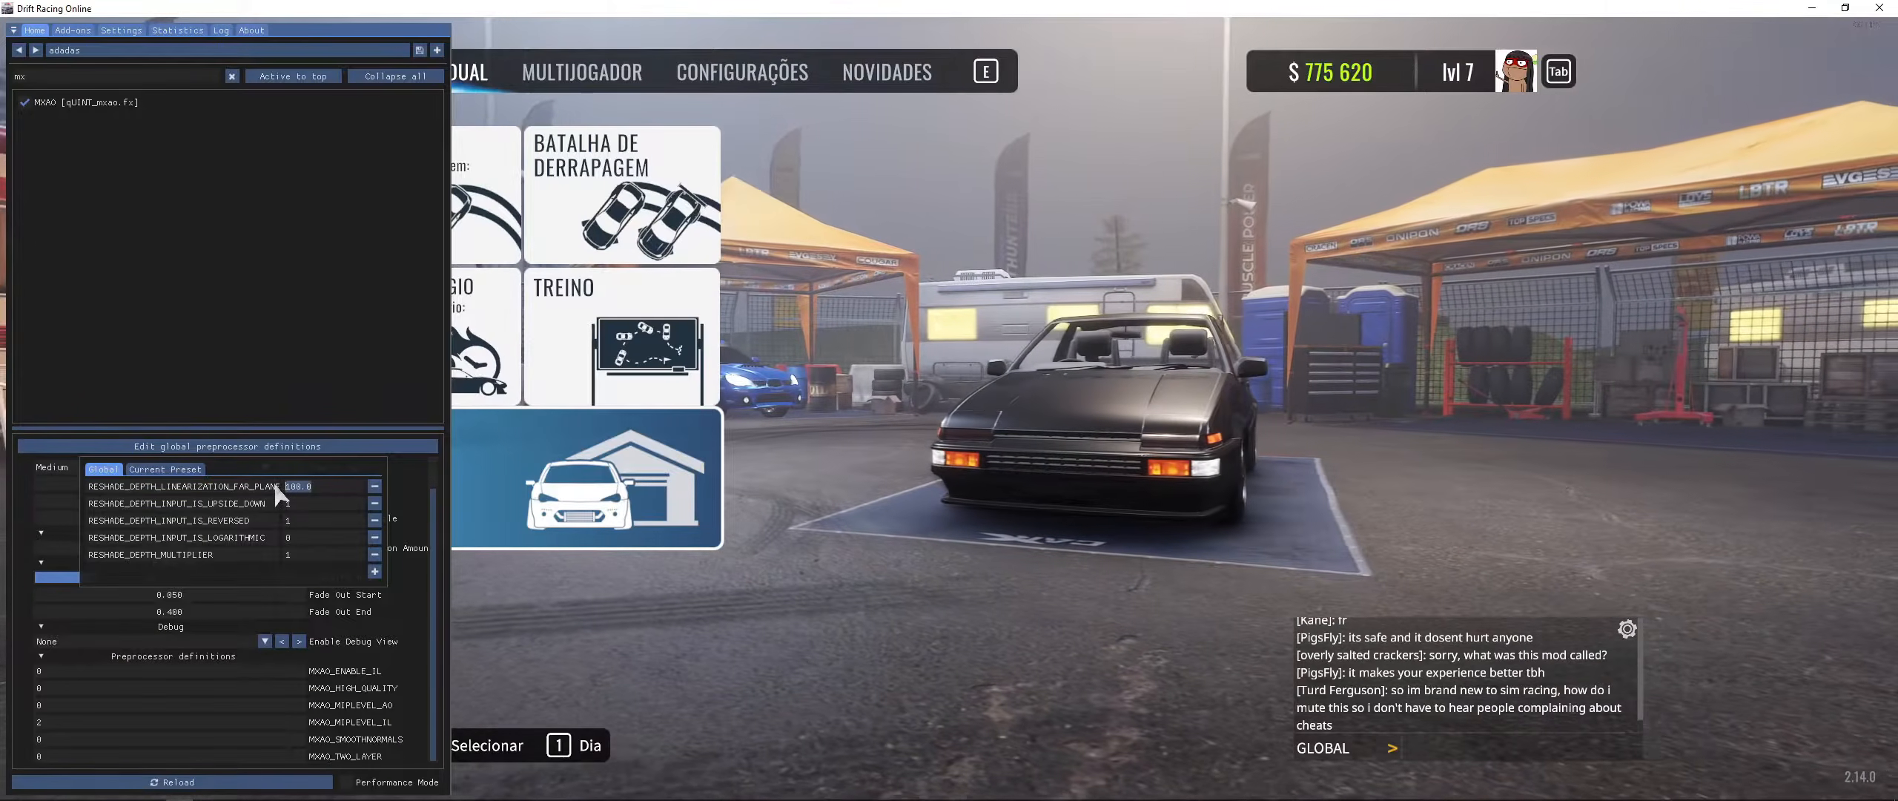
click(308, 554)
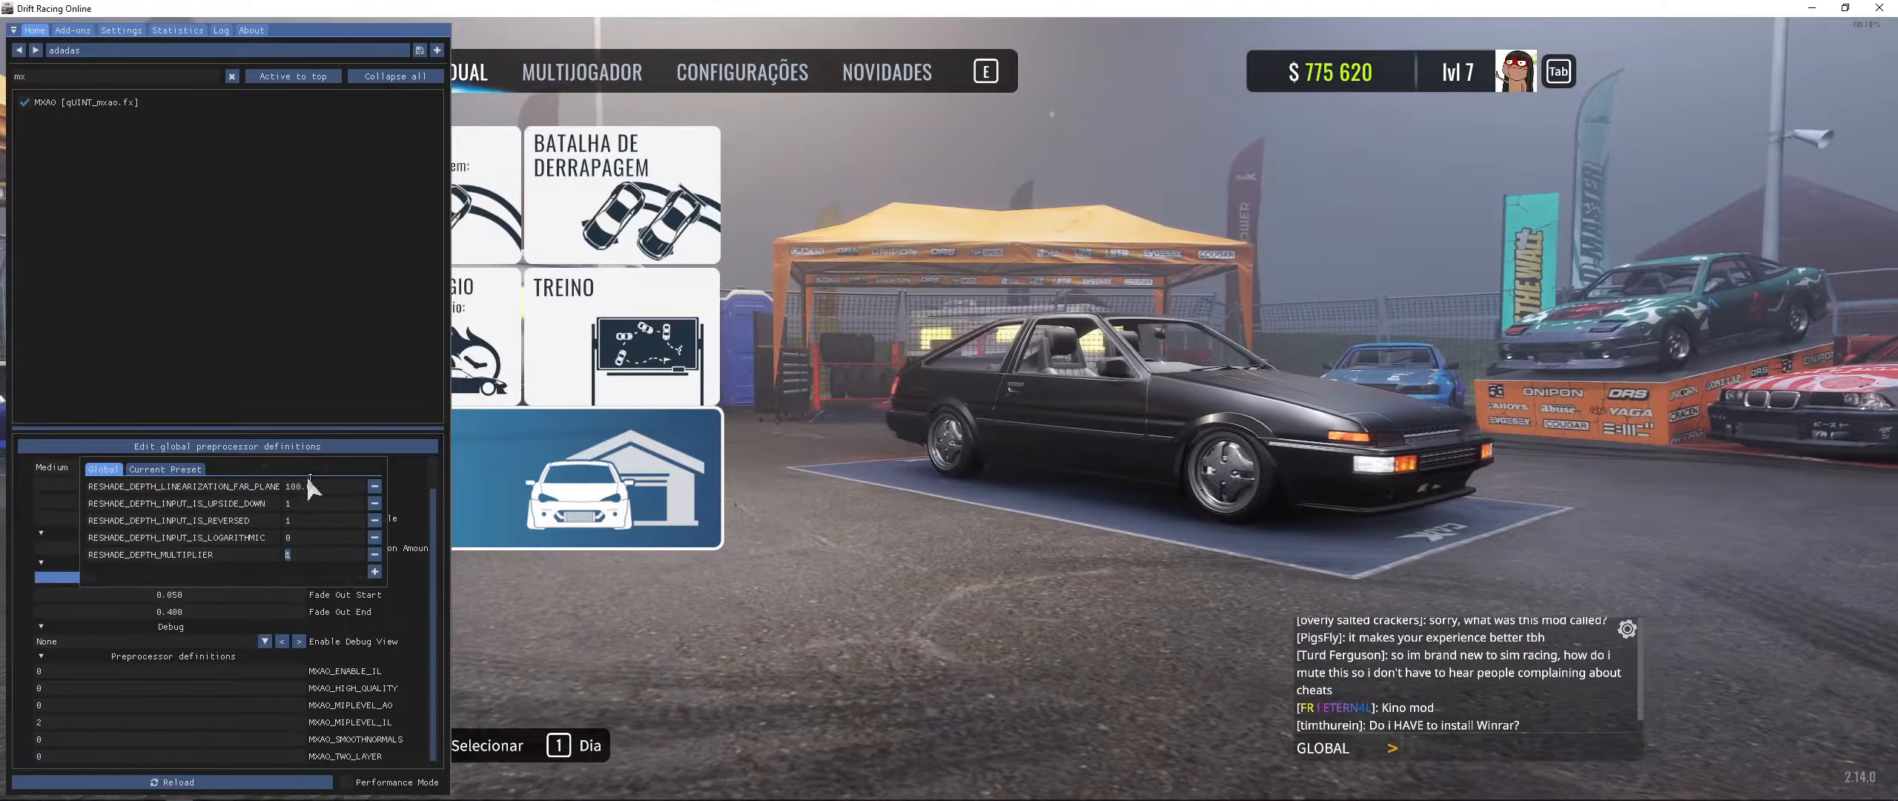
drag(316, 484, 279, 484)
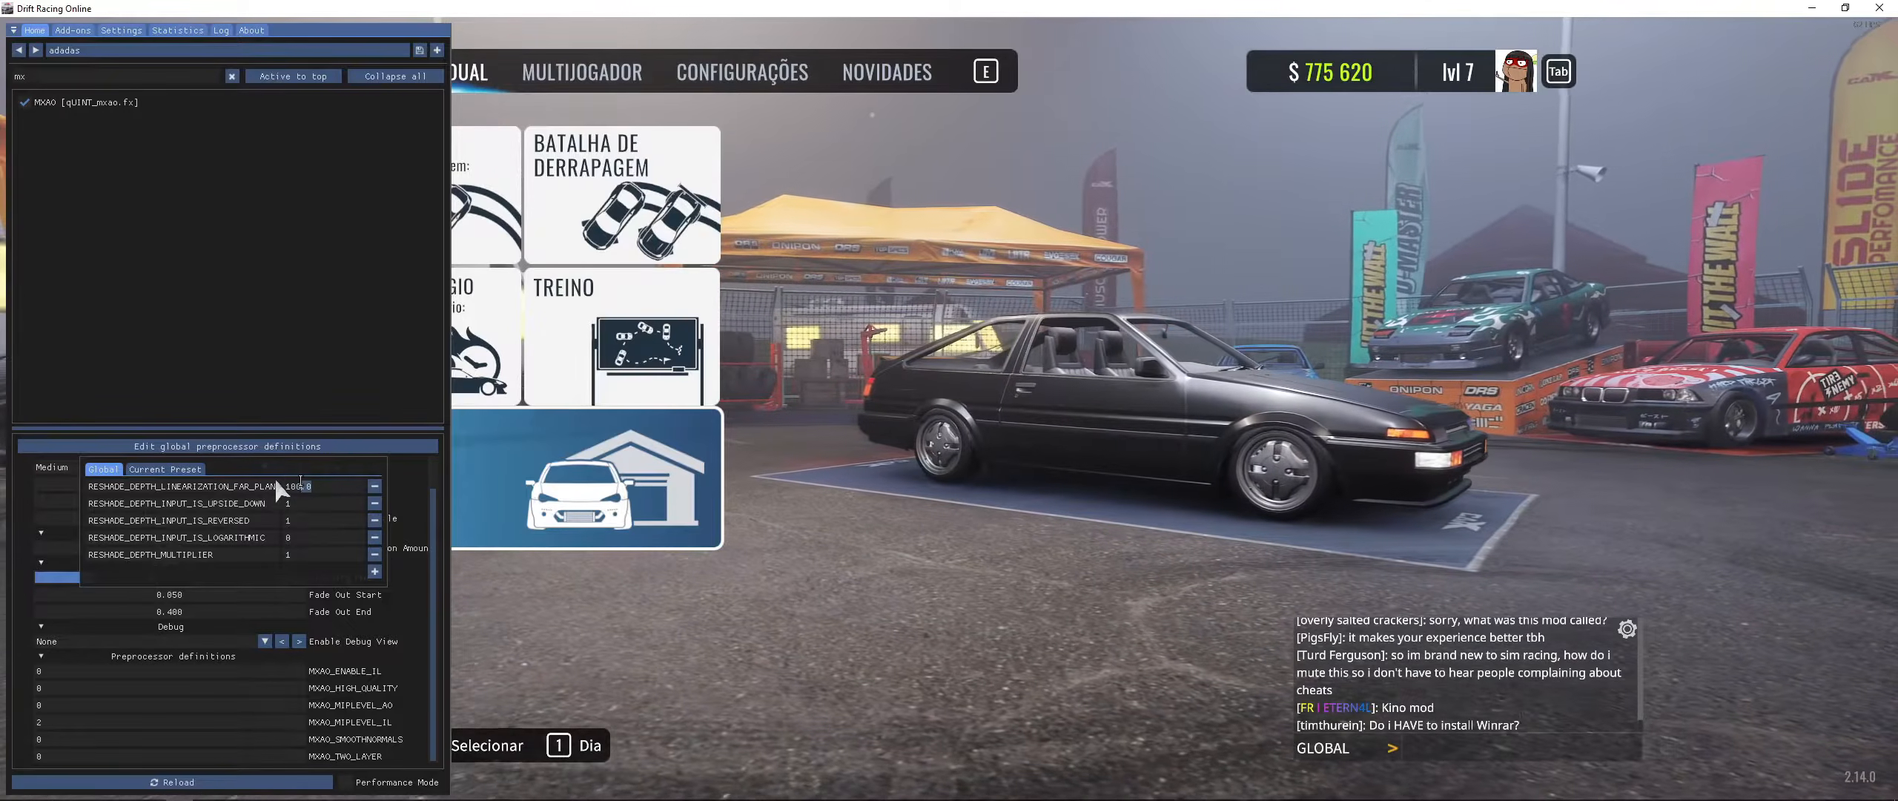
click(297, 484)
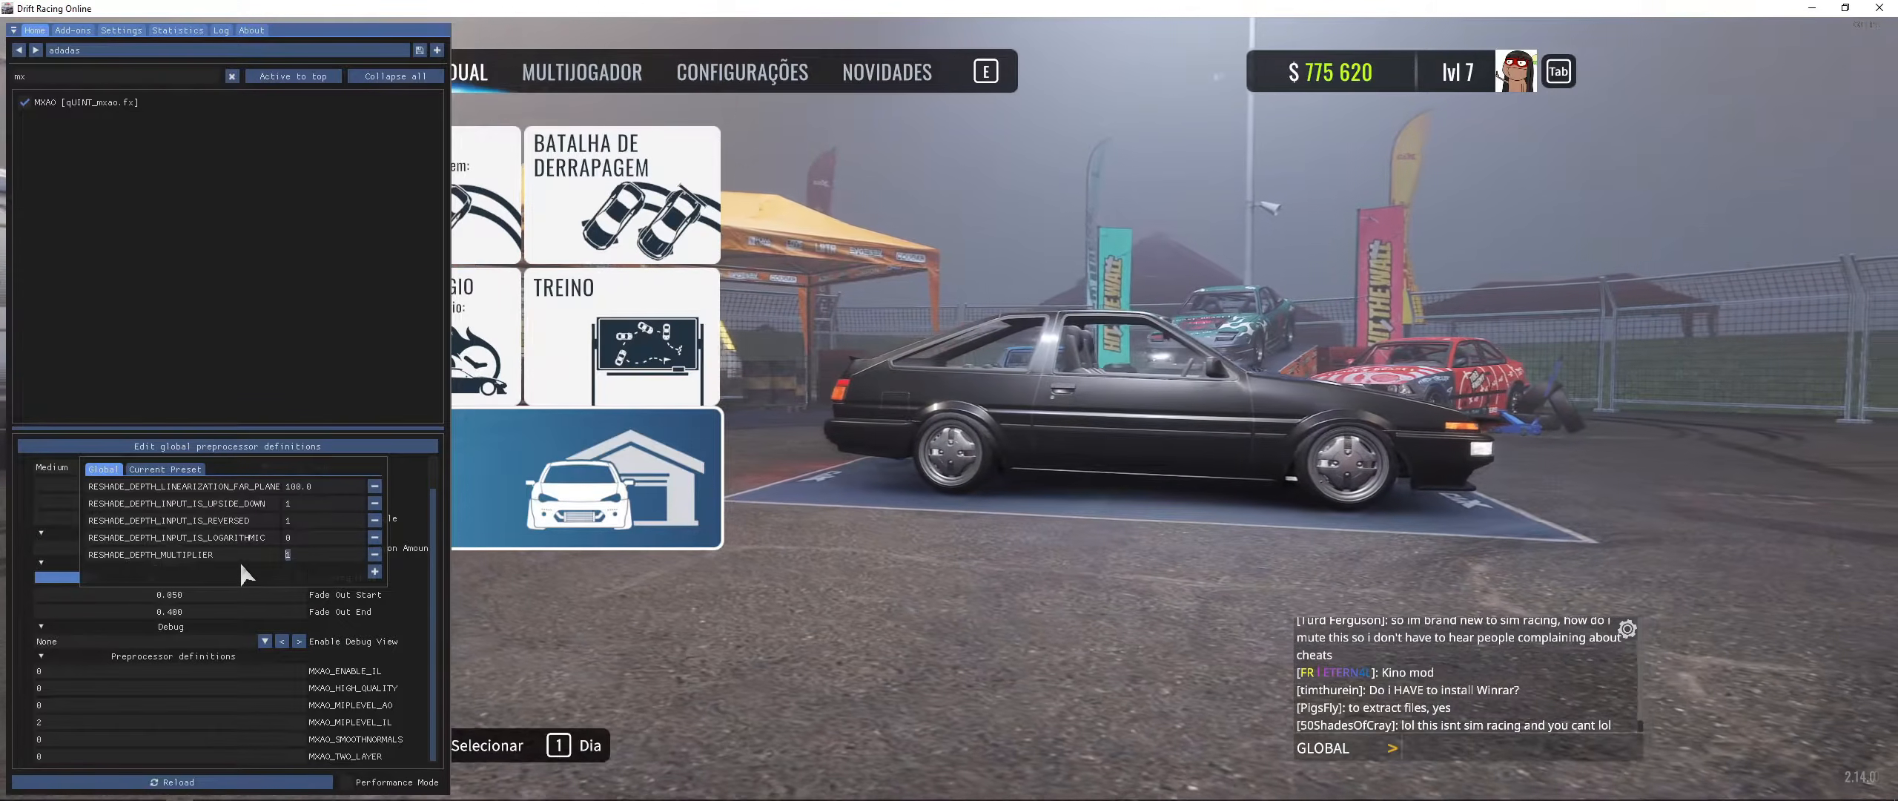
click(285, 558)
click(304, 555)
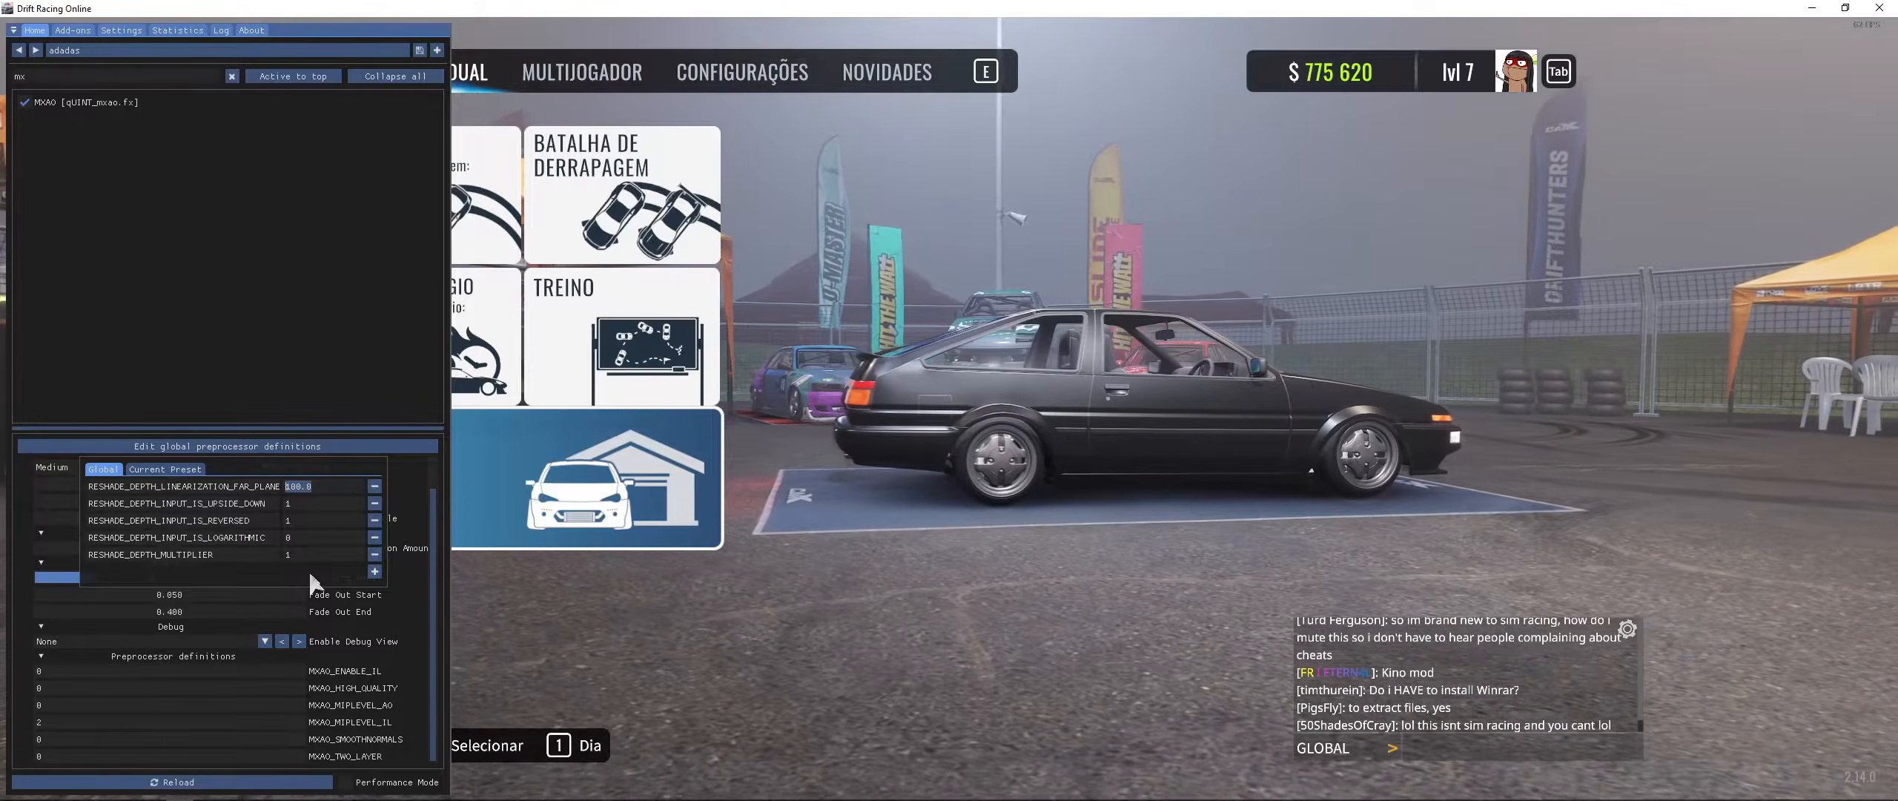
drag(302, 554, 38, 534)
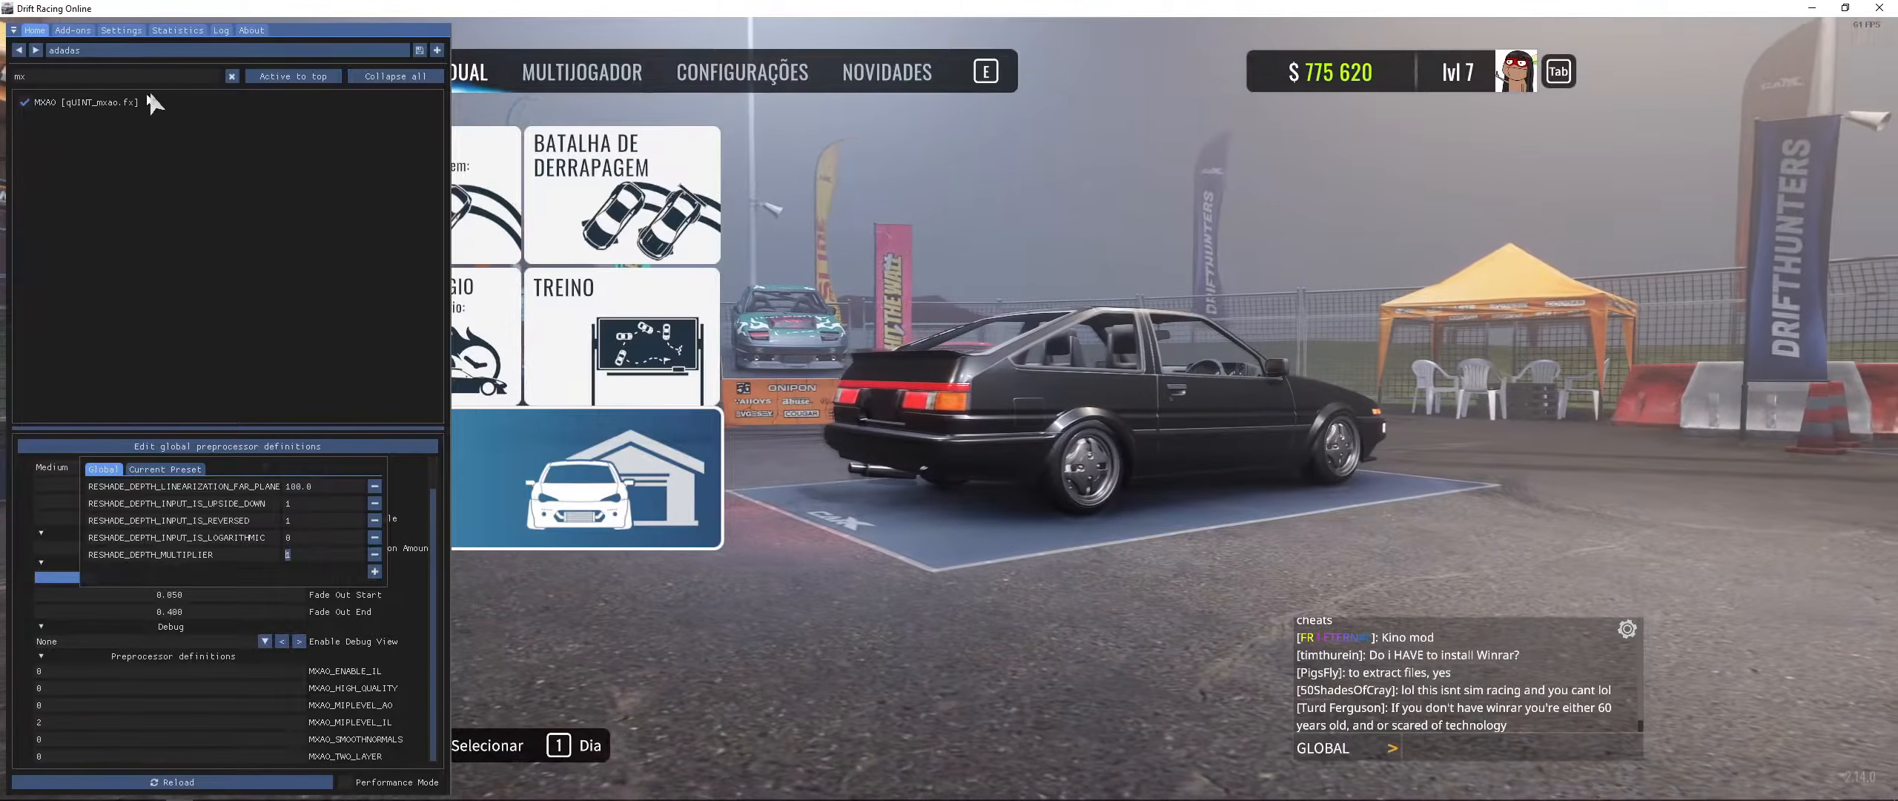
- Search the effect list for "dis" and enable the DisplayDepth effect
key(alt+Tab)
click(1148, 304)
click(136, 124)
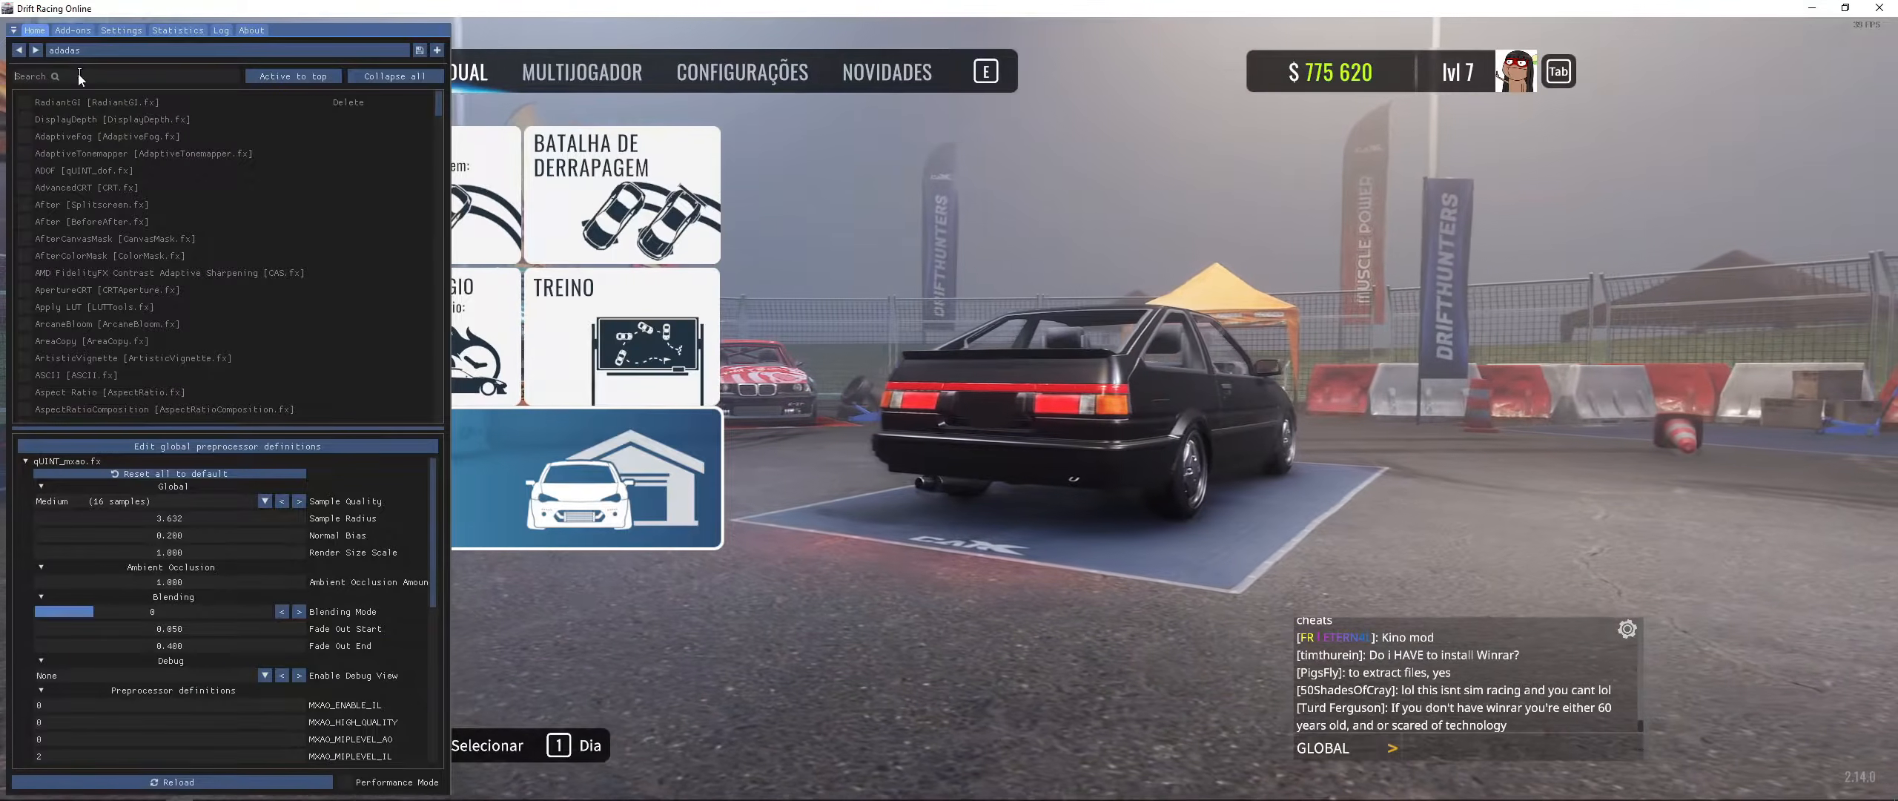
click(74, 76)
text(disl)
key(BackSpace)
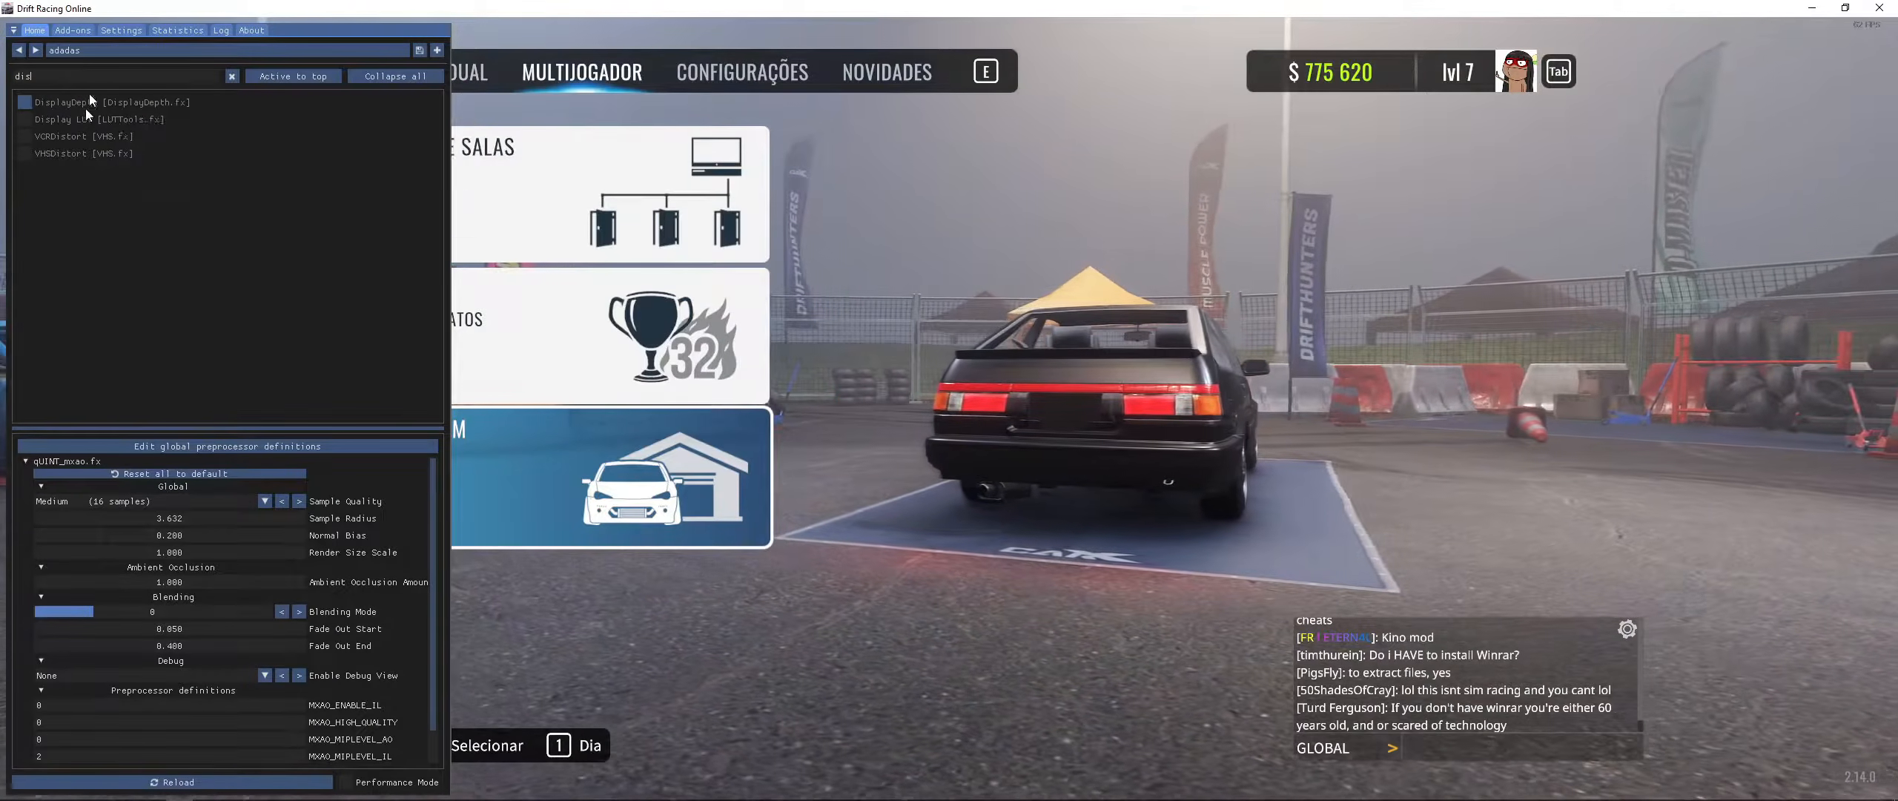
click(88, 101)
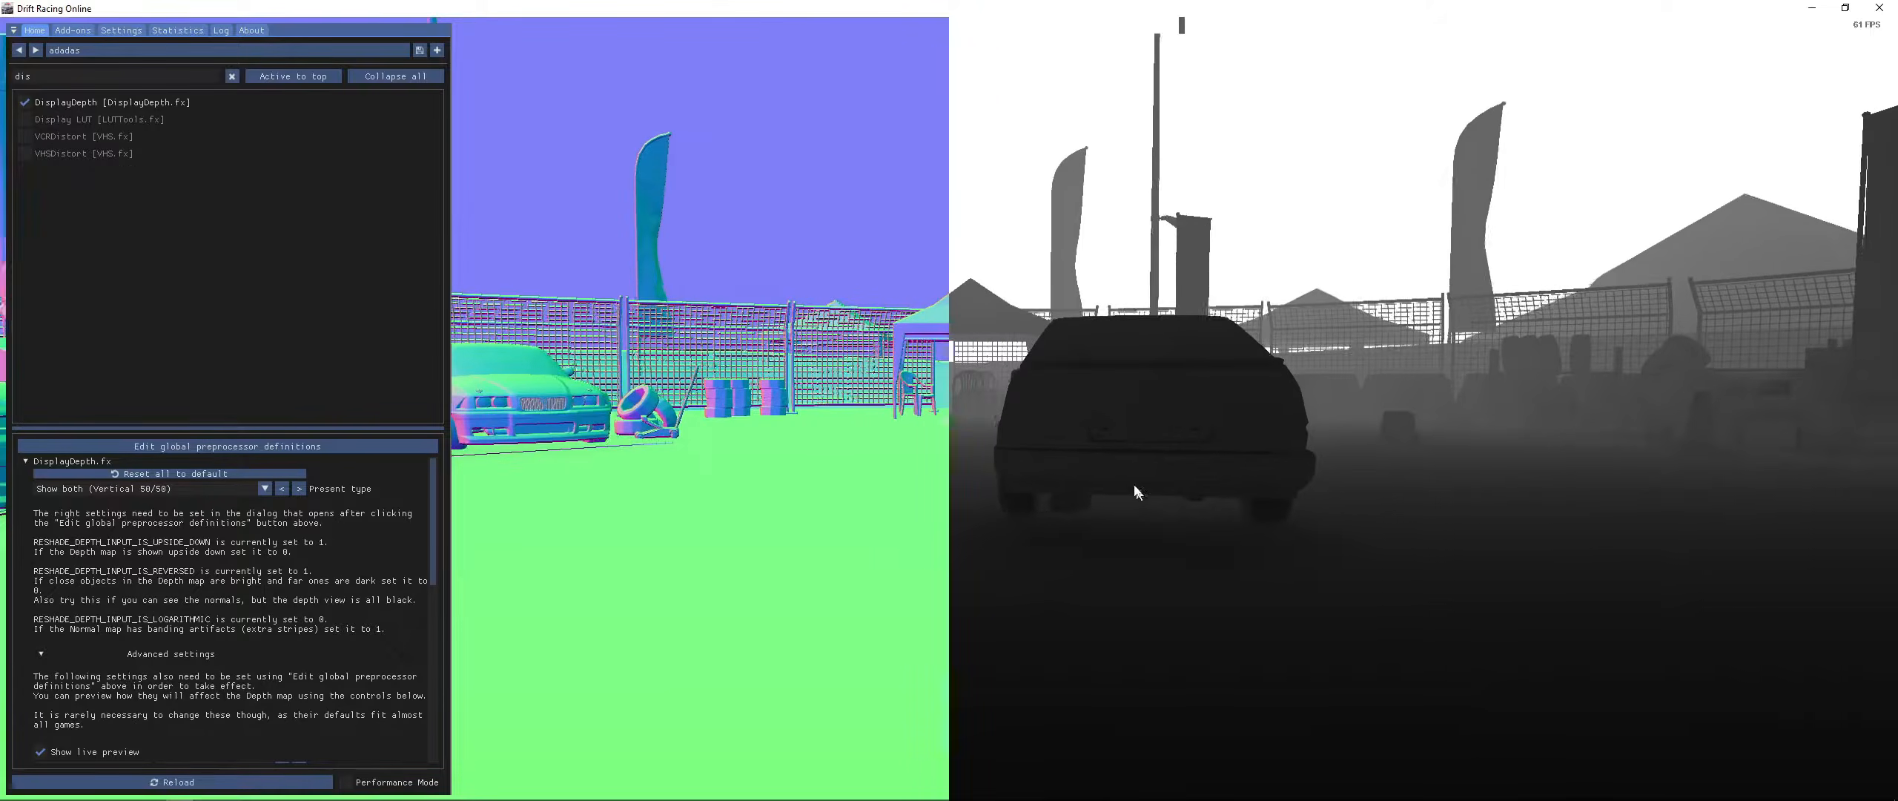
- Clear the effect search and toggle MXAO on and off again
click(300, 75)
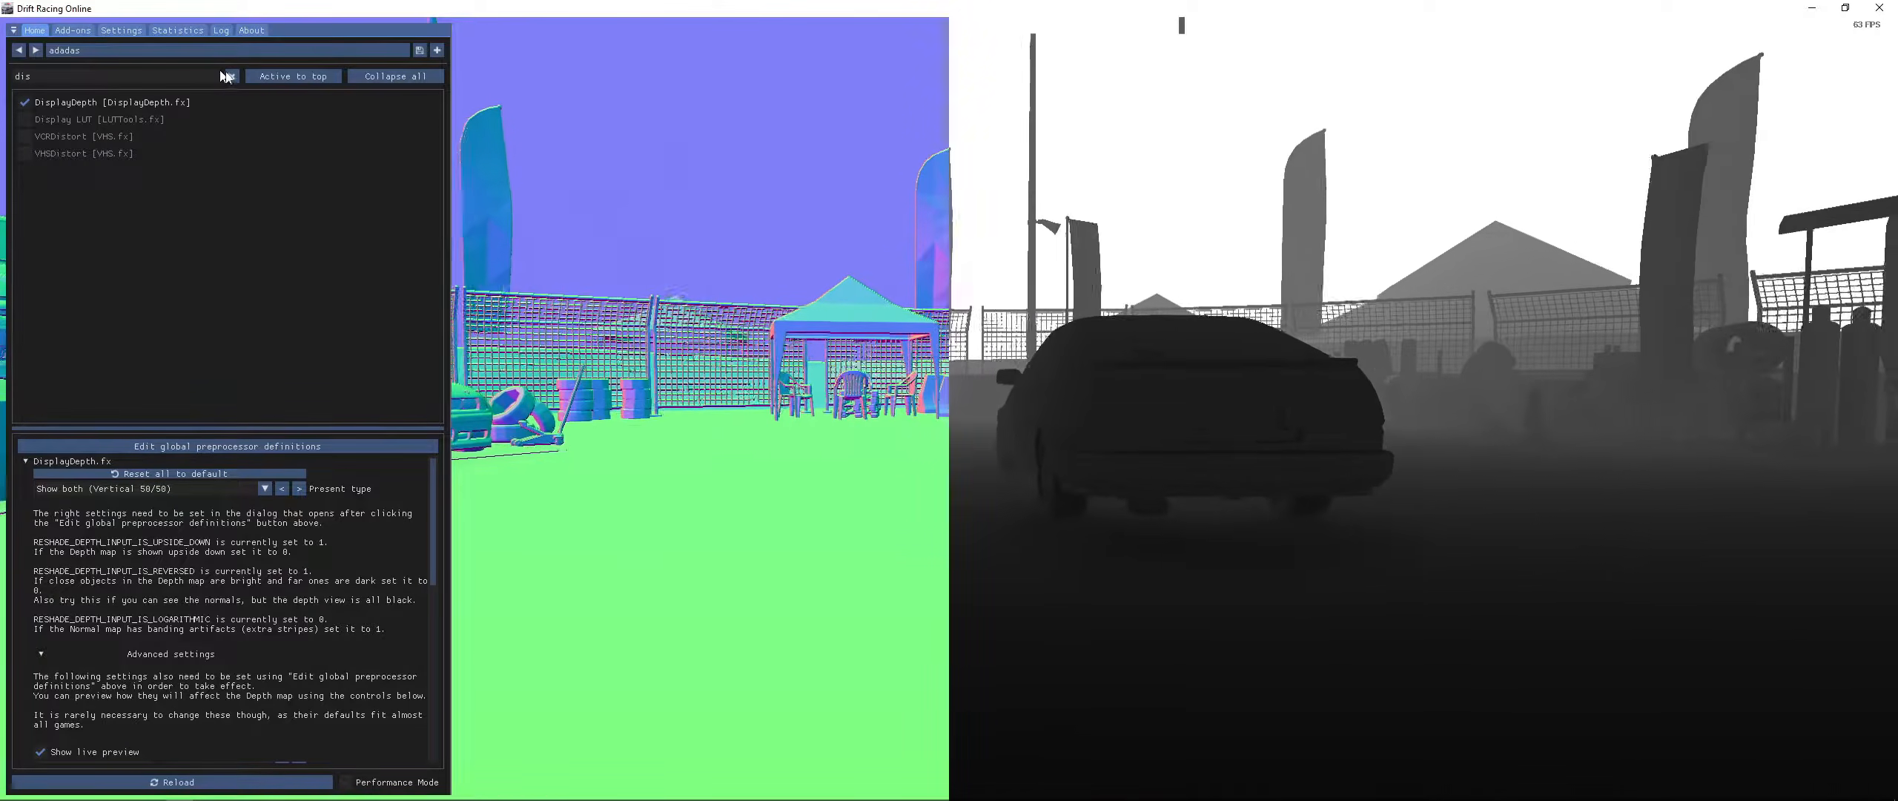
click(231, 76)
click(60, 139)
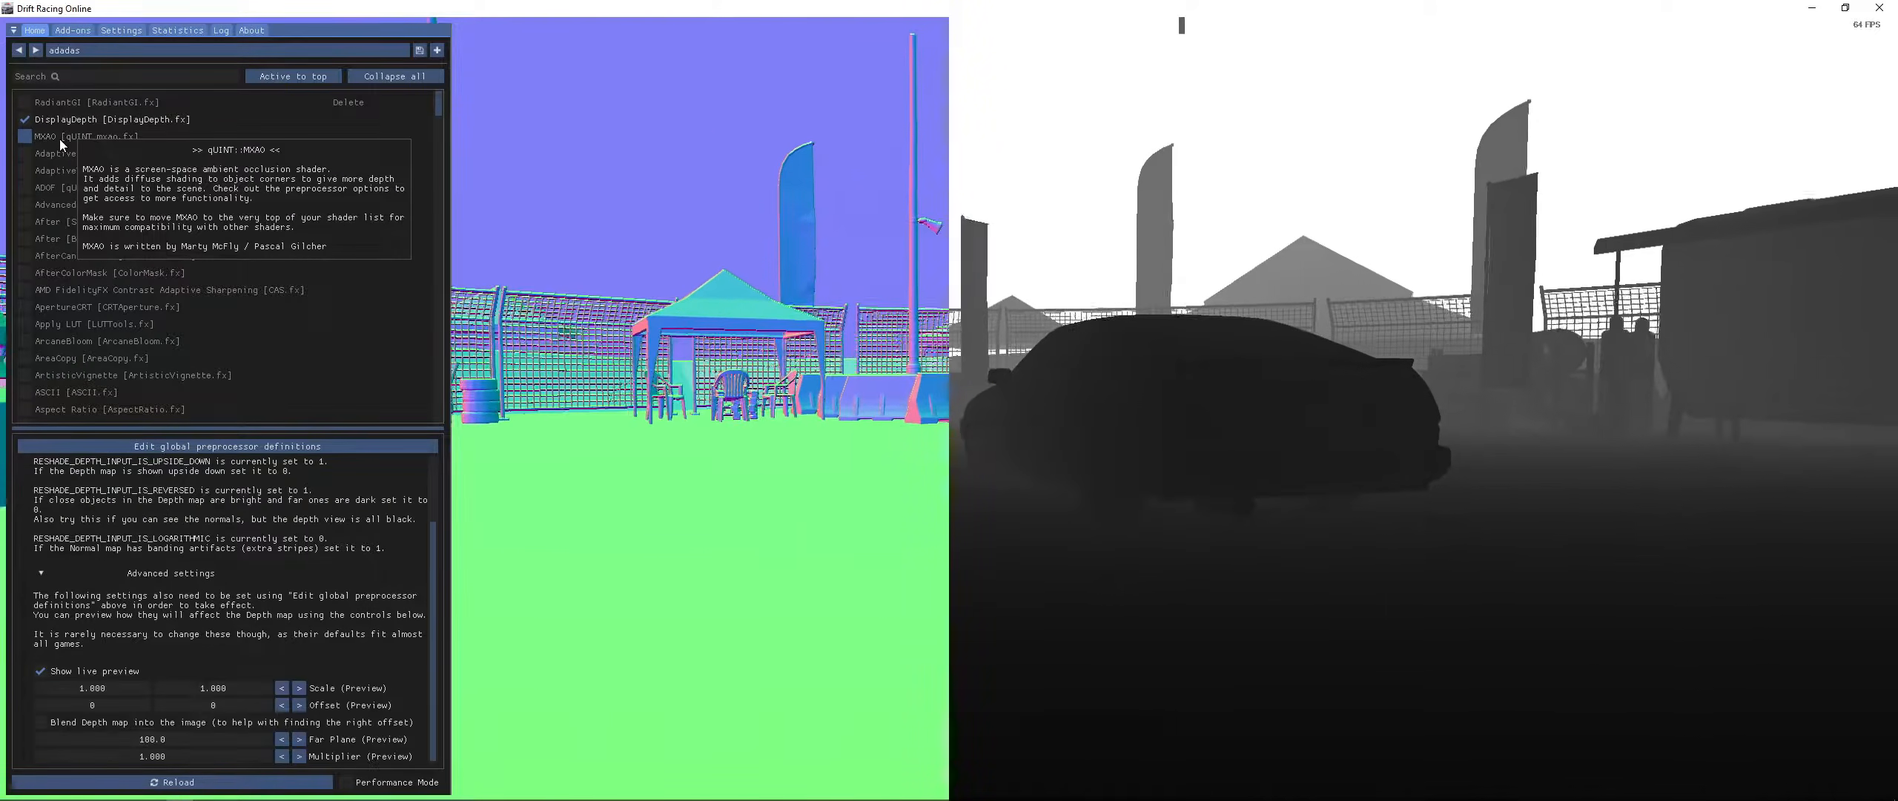
click(59, 138)
- Switch to ReShade.fxh, scroll to the scale defines and copy the RESHADE_DEPTH_INPUT_Y_SCALE name
key(alt+Tab)
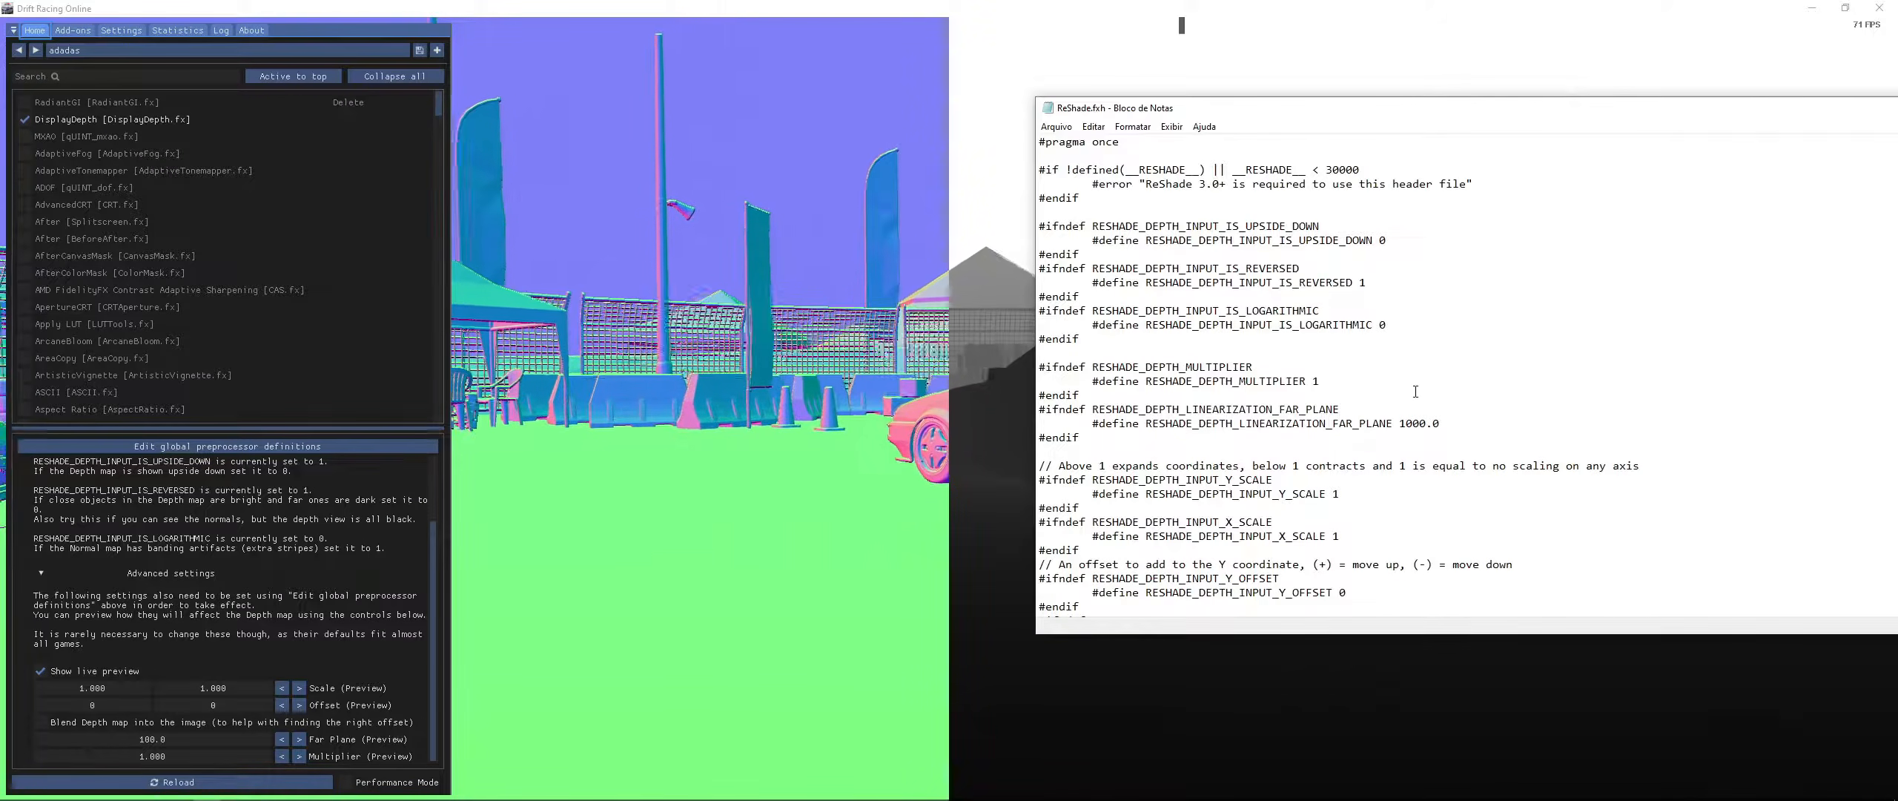
scroll(1357, 438, down, 2)
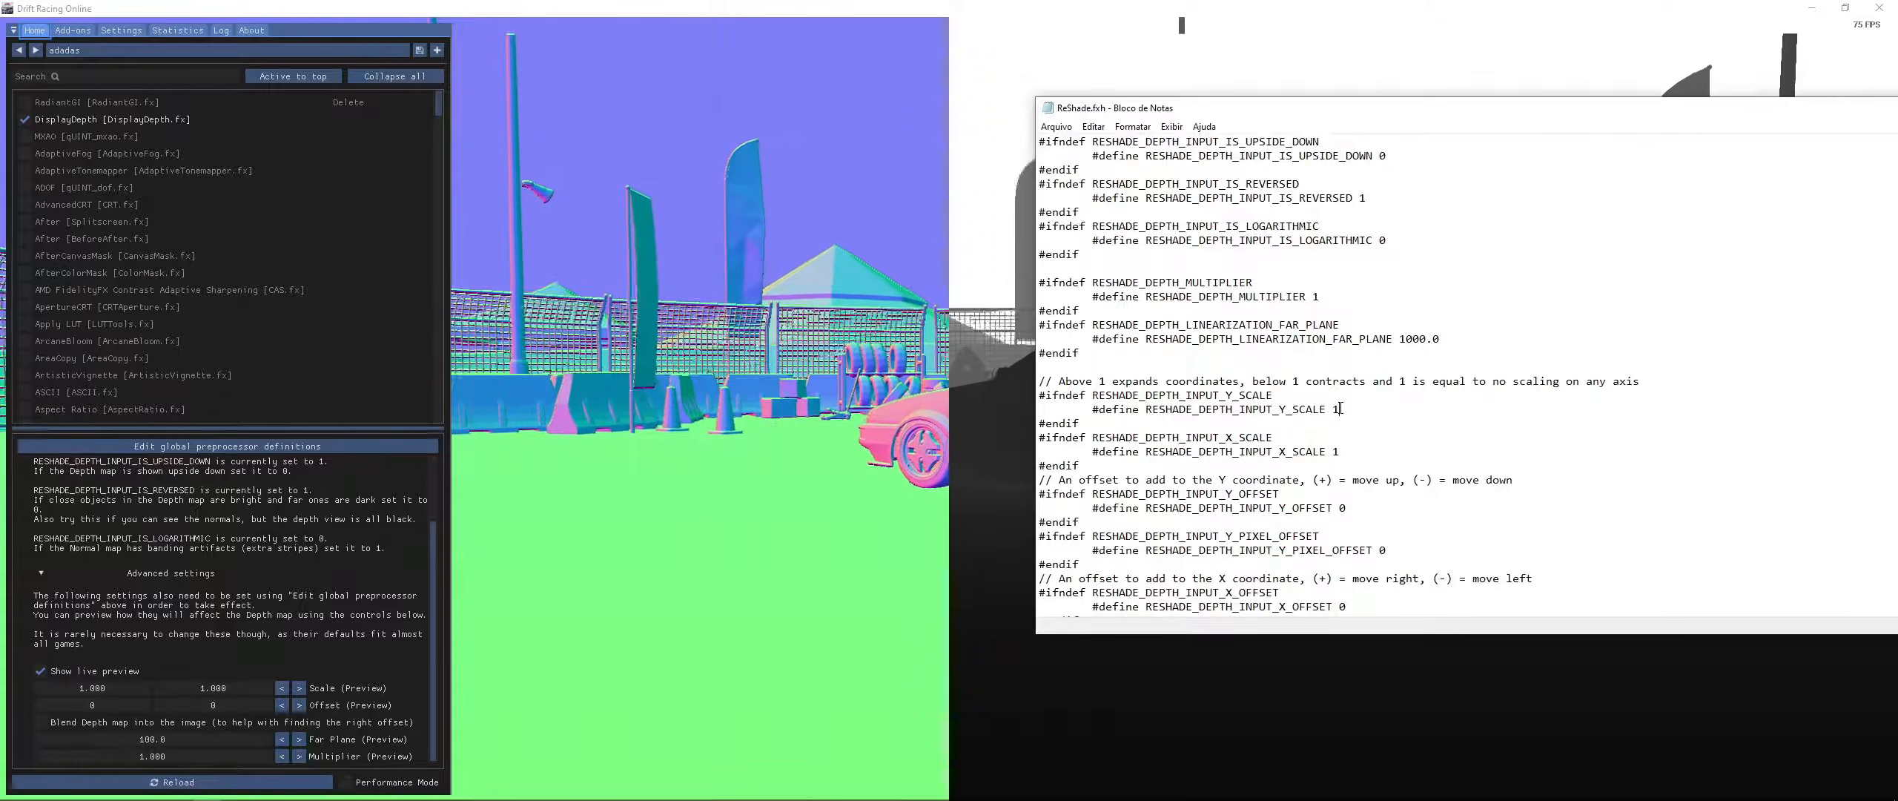
scroll(1350, 430, down, 2)
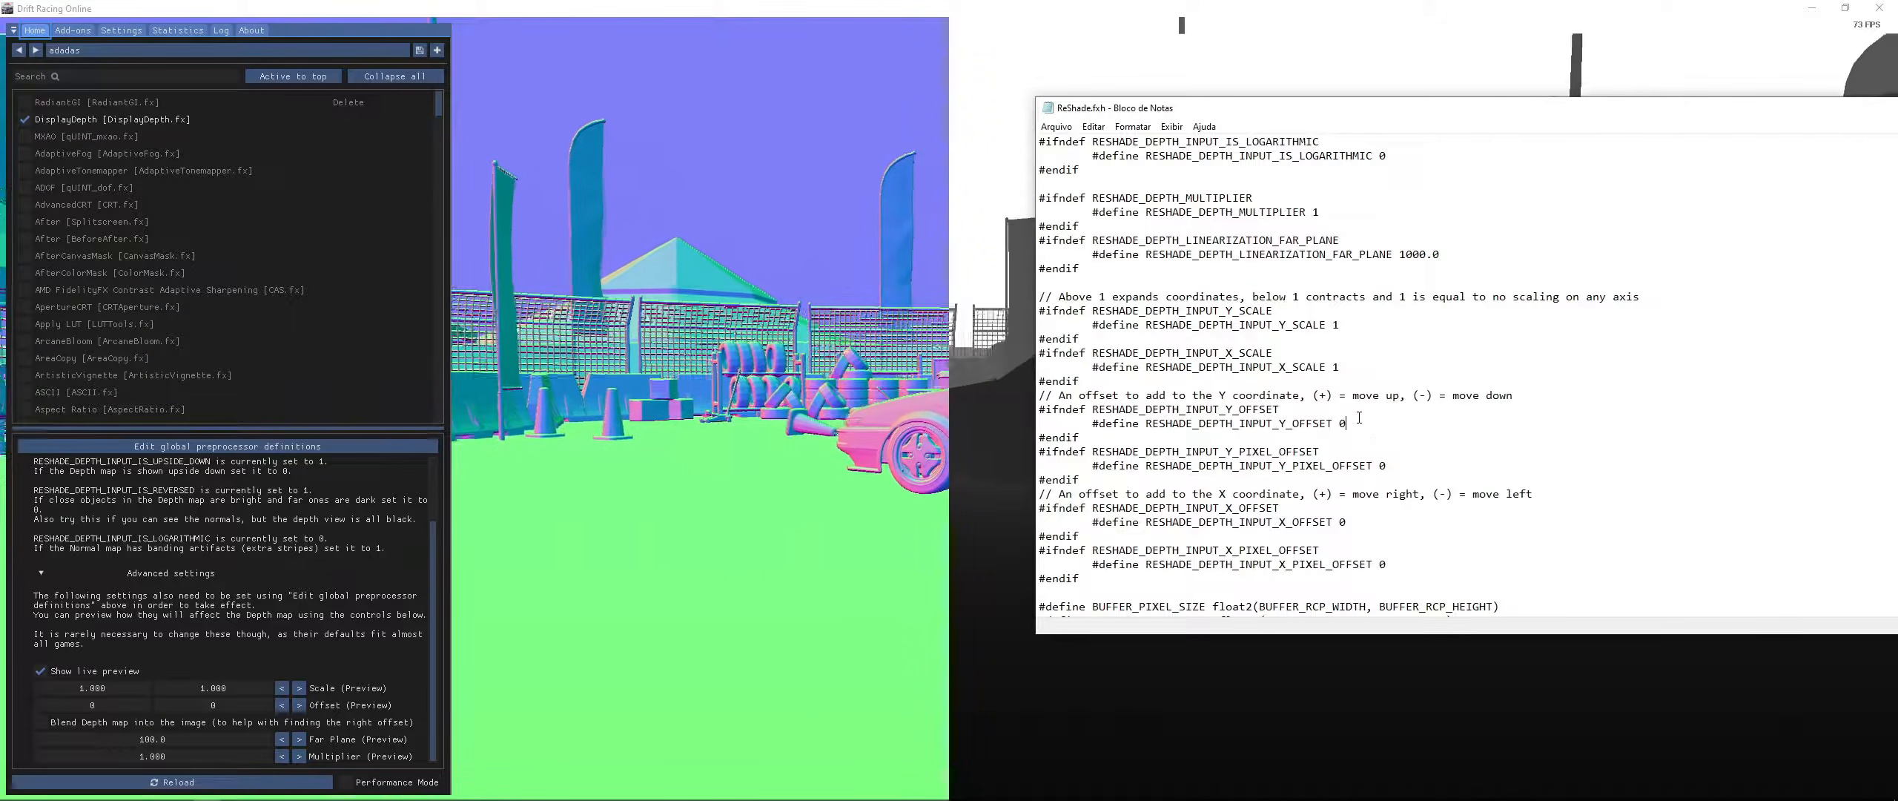
drag(1326, 325, 1143, 324)
key(ctrl+c)
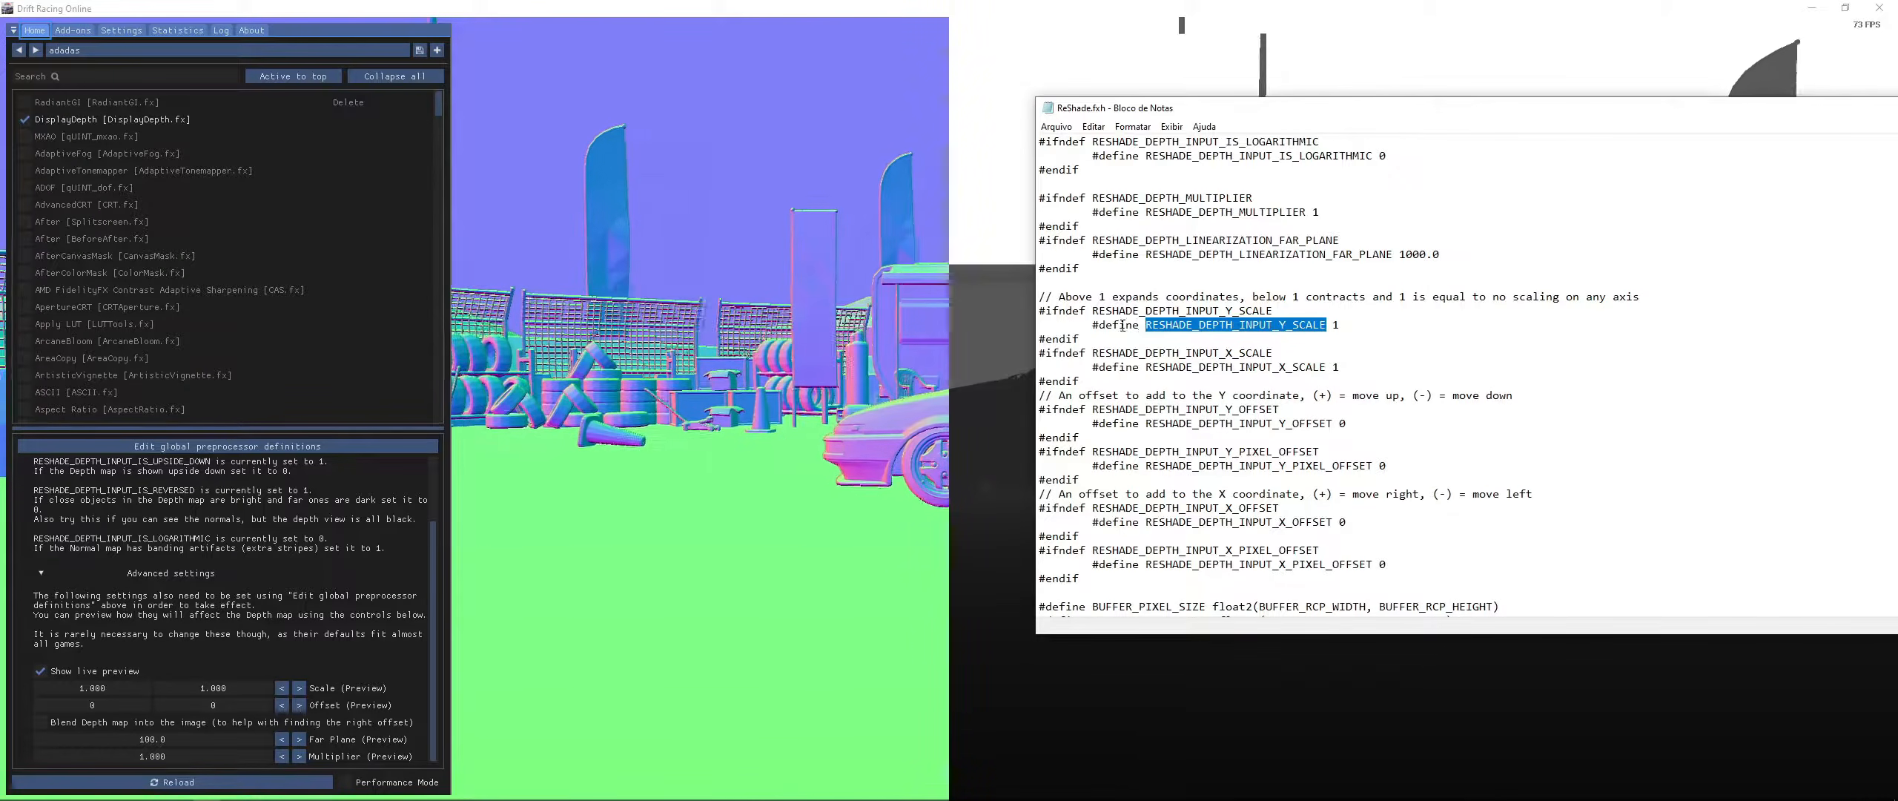
- Add a RESHADE_DEPTH_INPUT_Y_SCALE global preprocessor definition with value 1
click(238, 440)
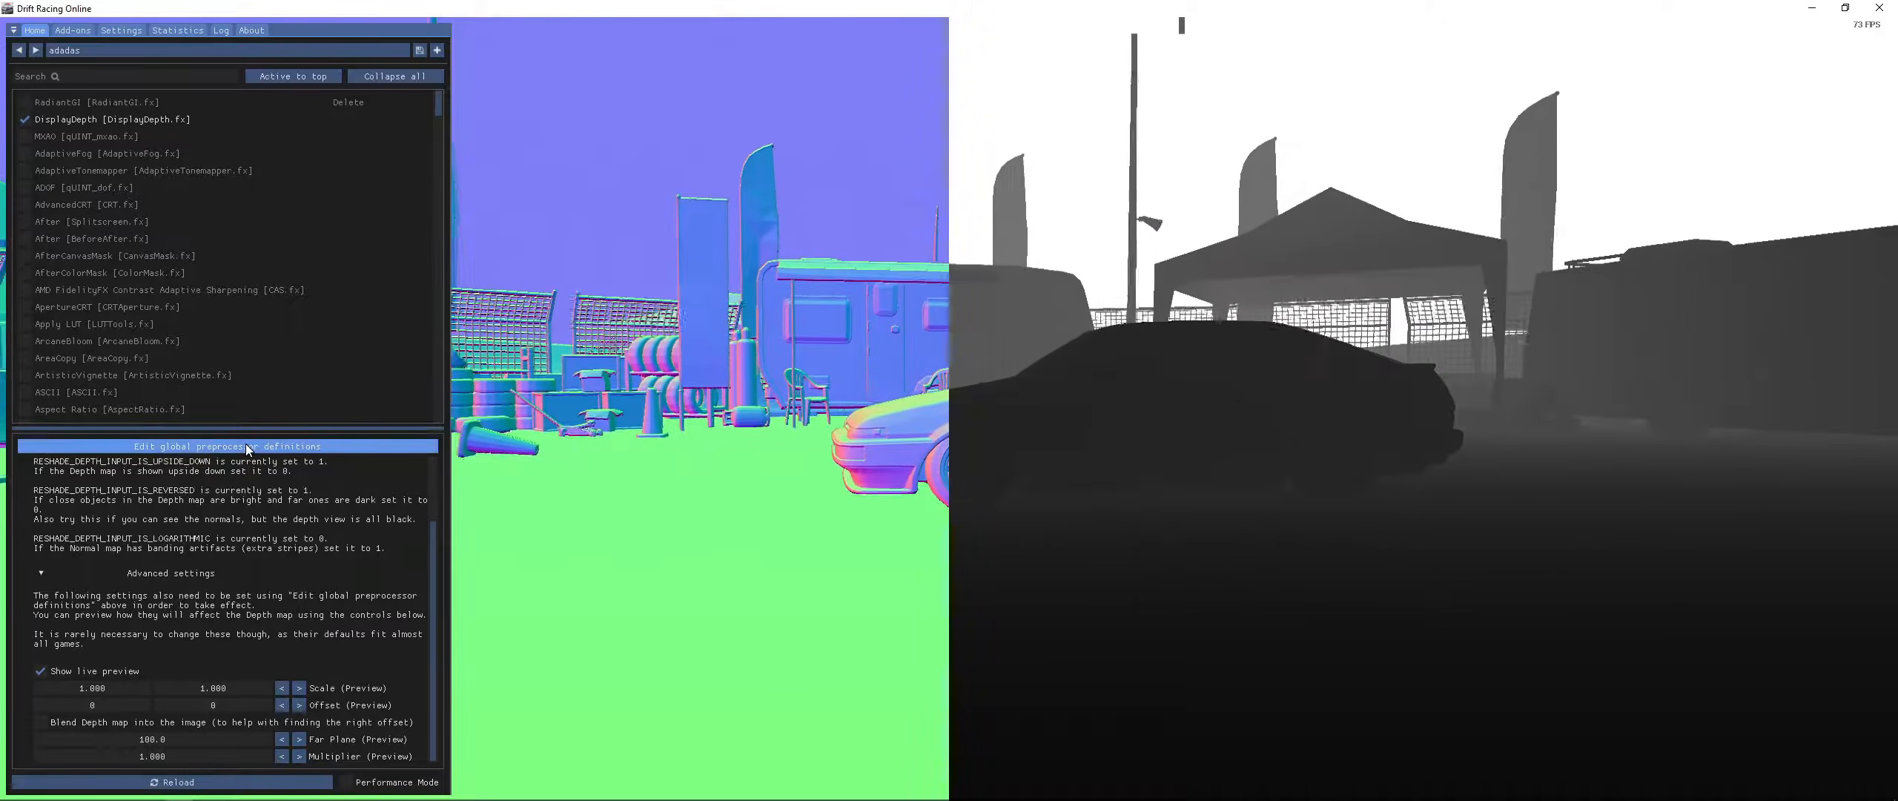
click(242, 445)
click(373, 570)
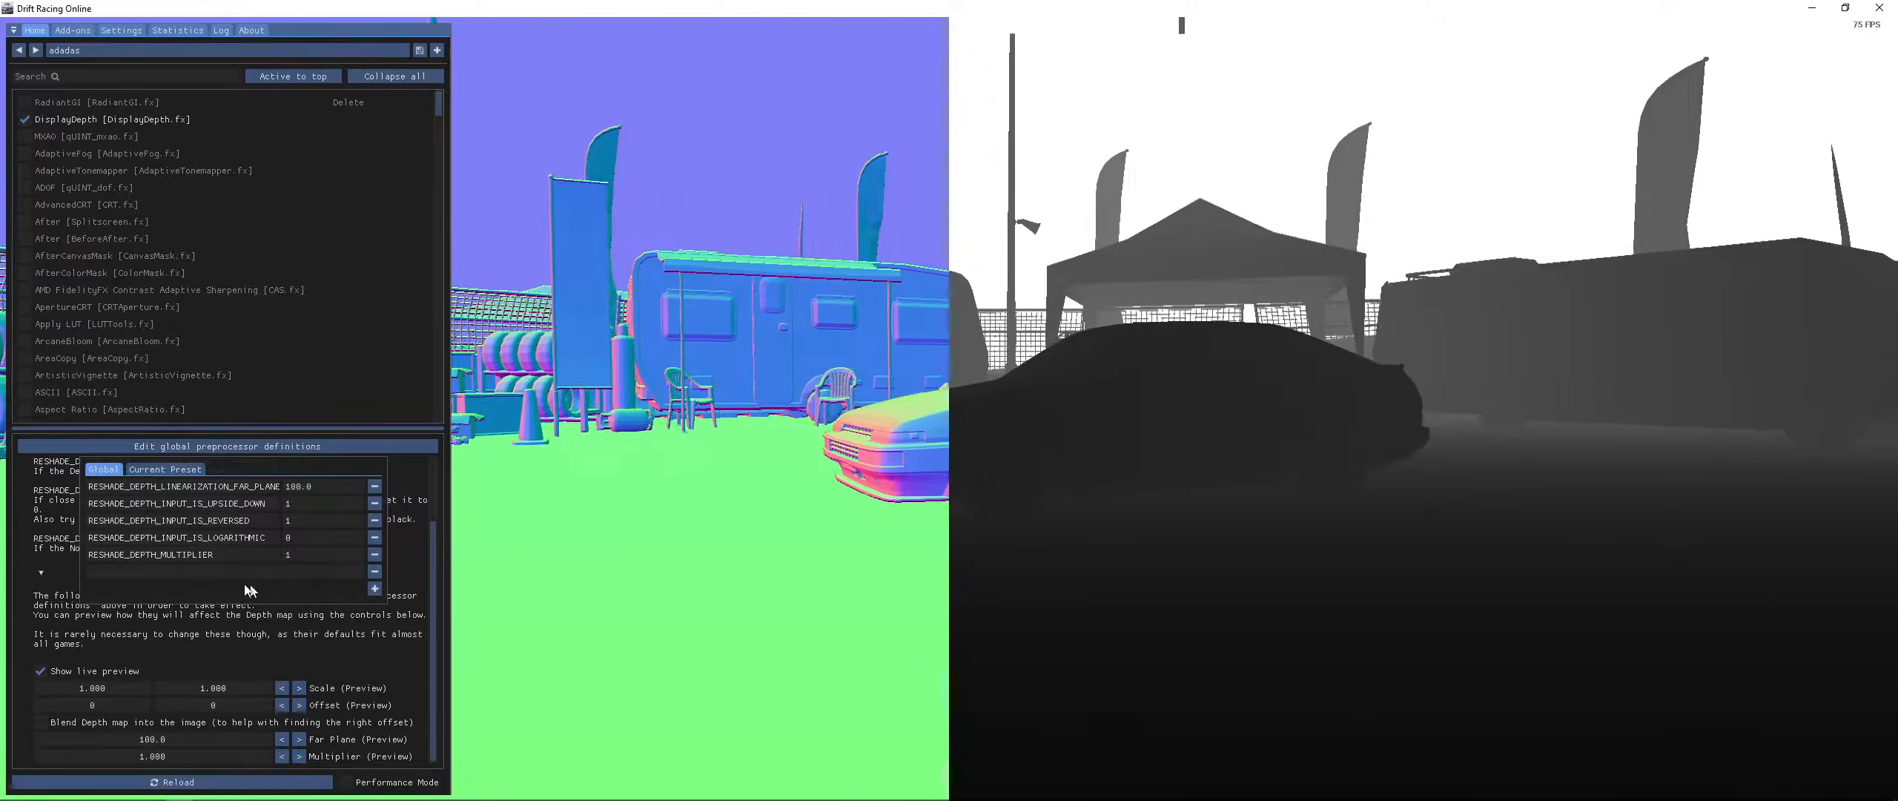
click(219, 570)
key(ctrl+v)
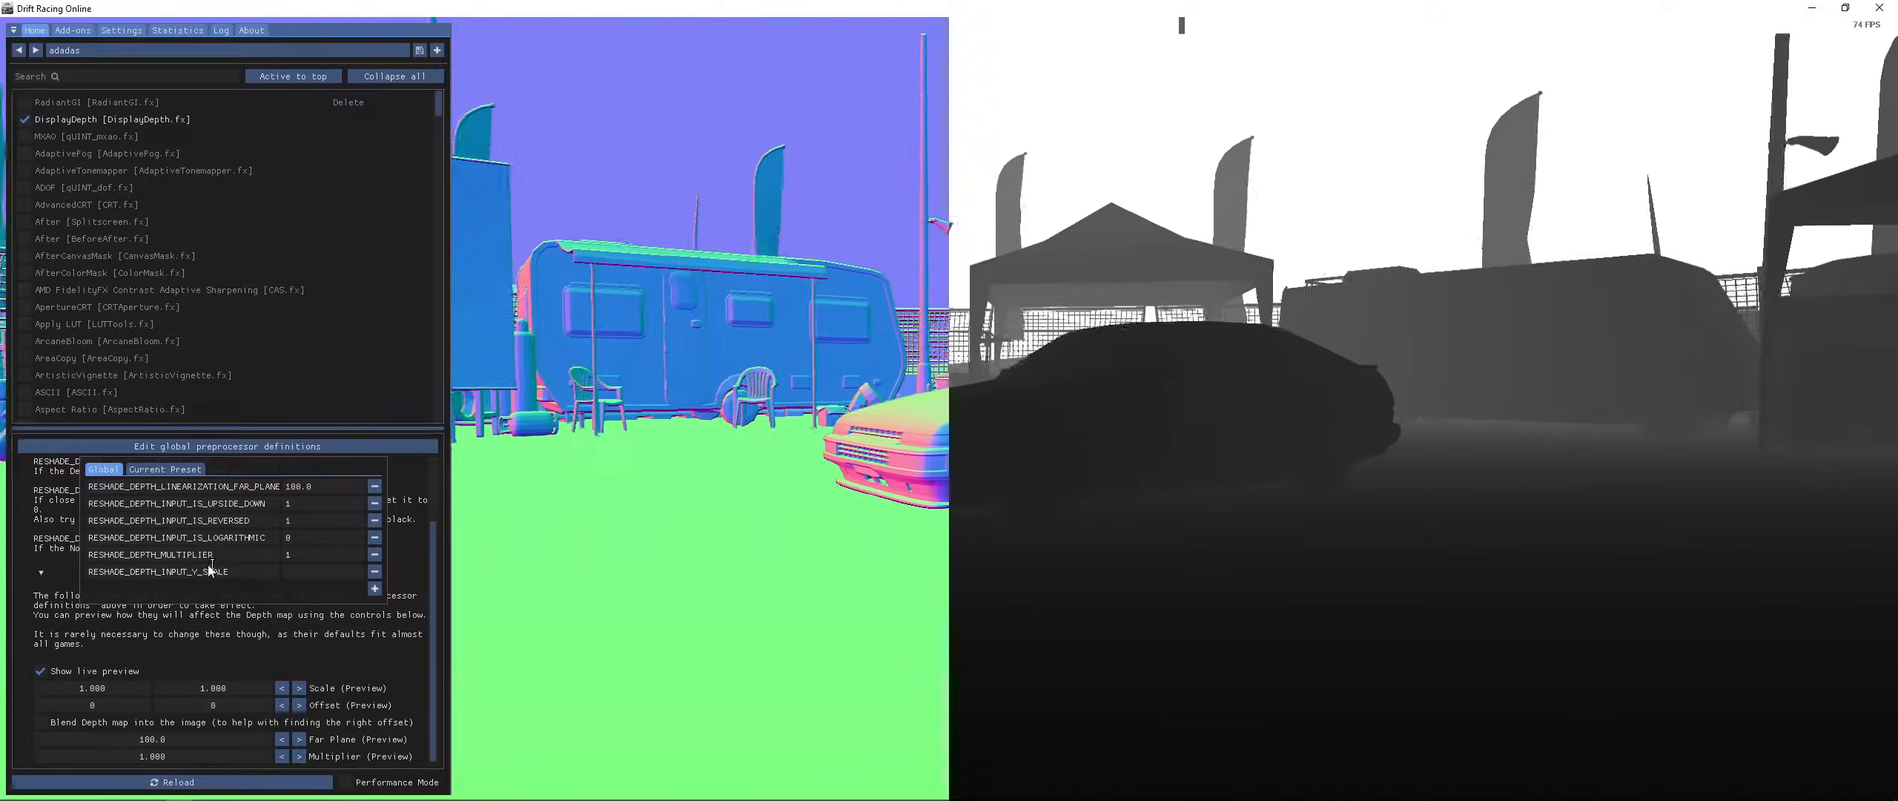
click(312, 570)
text(1)
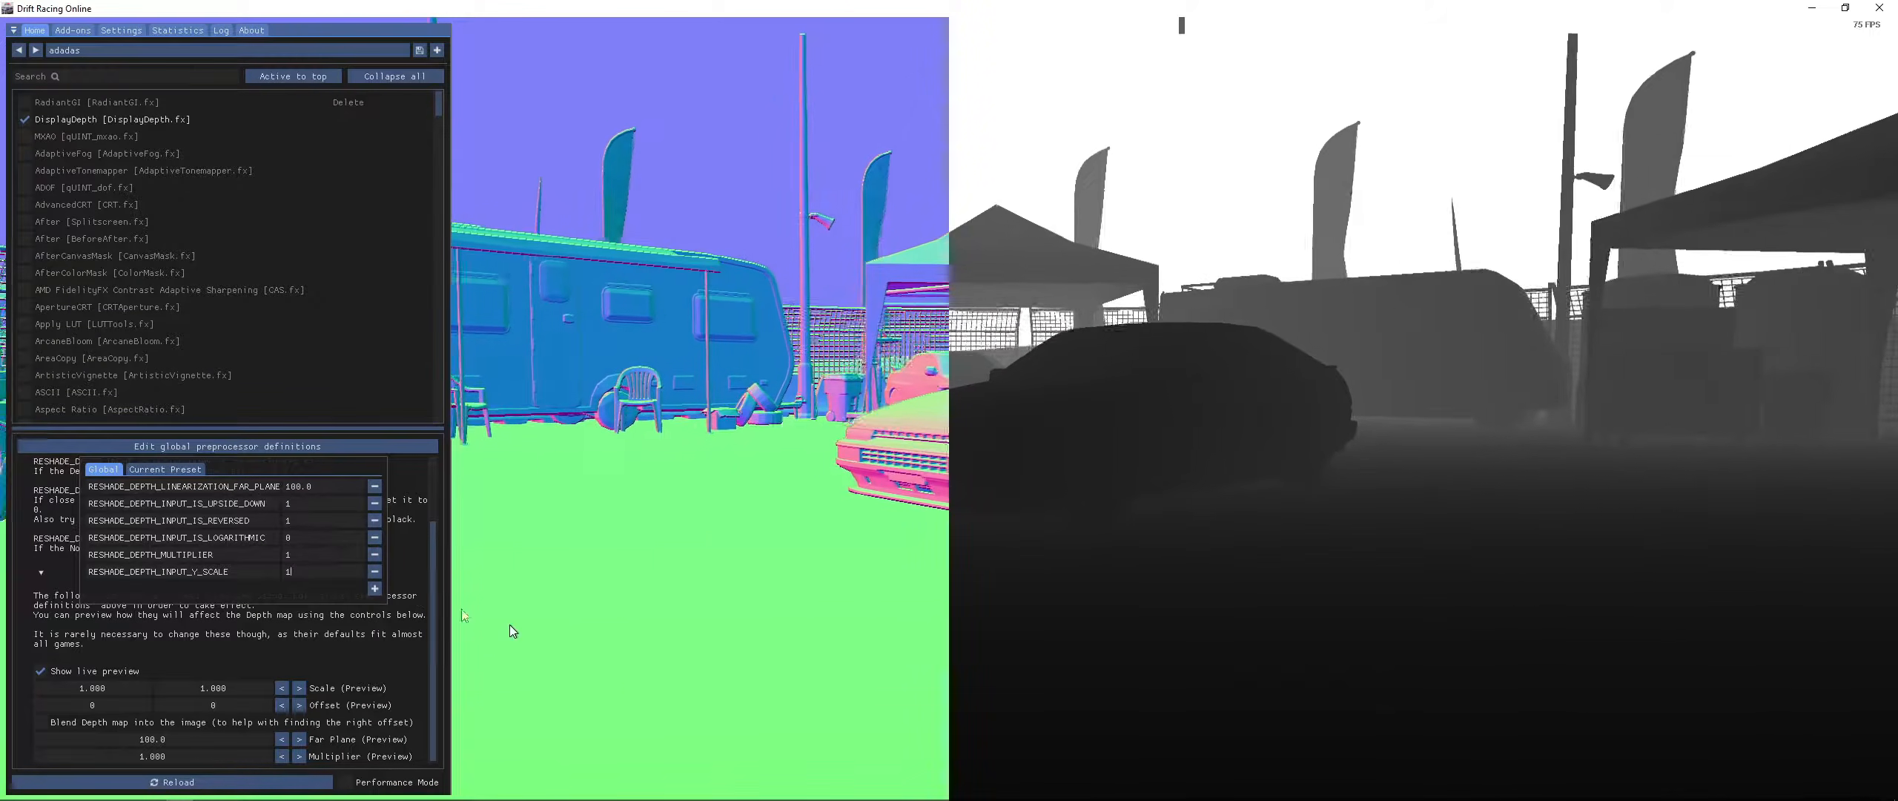
- Add a RESHADE_DEPTH_INPUT_X_SCALE global preprocessor definition with value 1
click(374, 588)
click(191, 590)
key(ctrl+v)
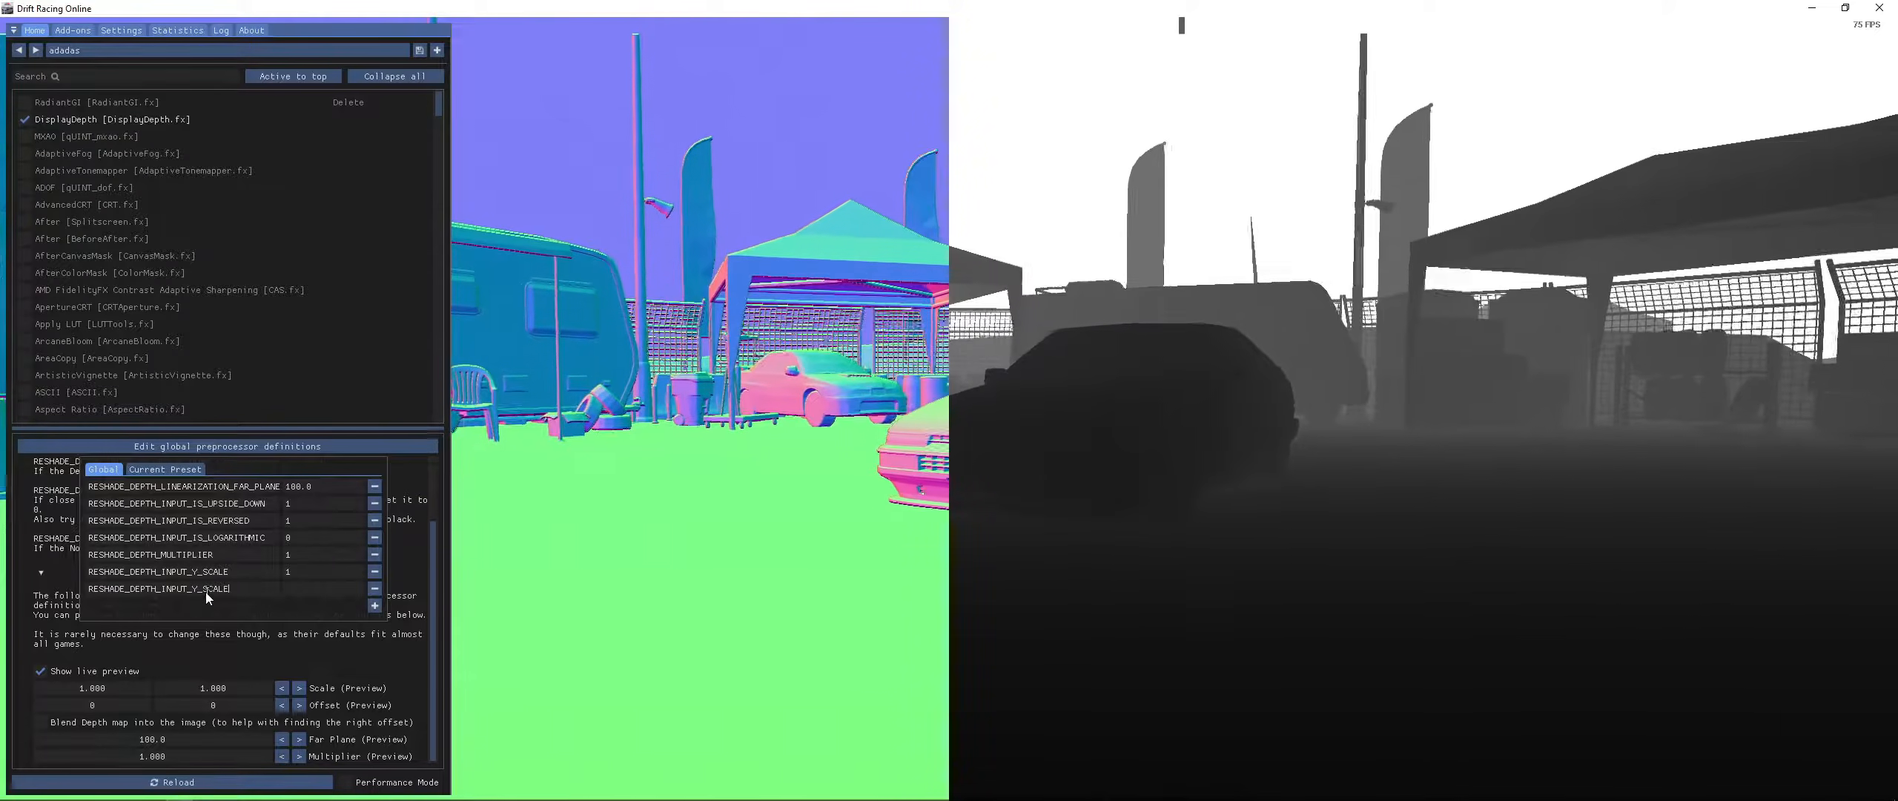
drag(198, 590, 191, 589)
text(X)
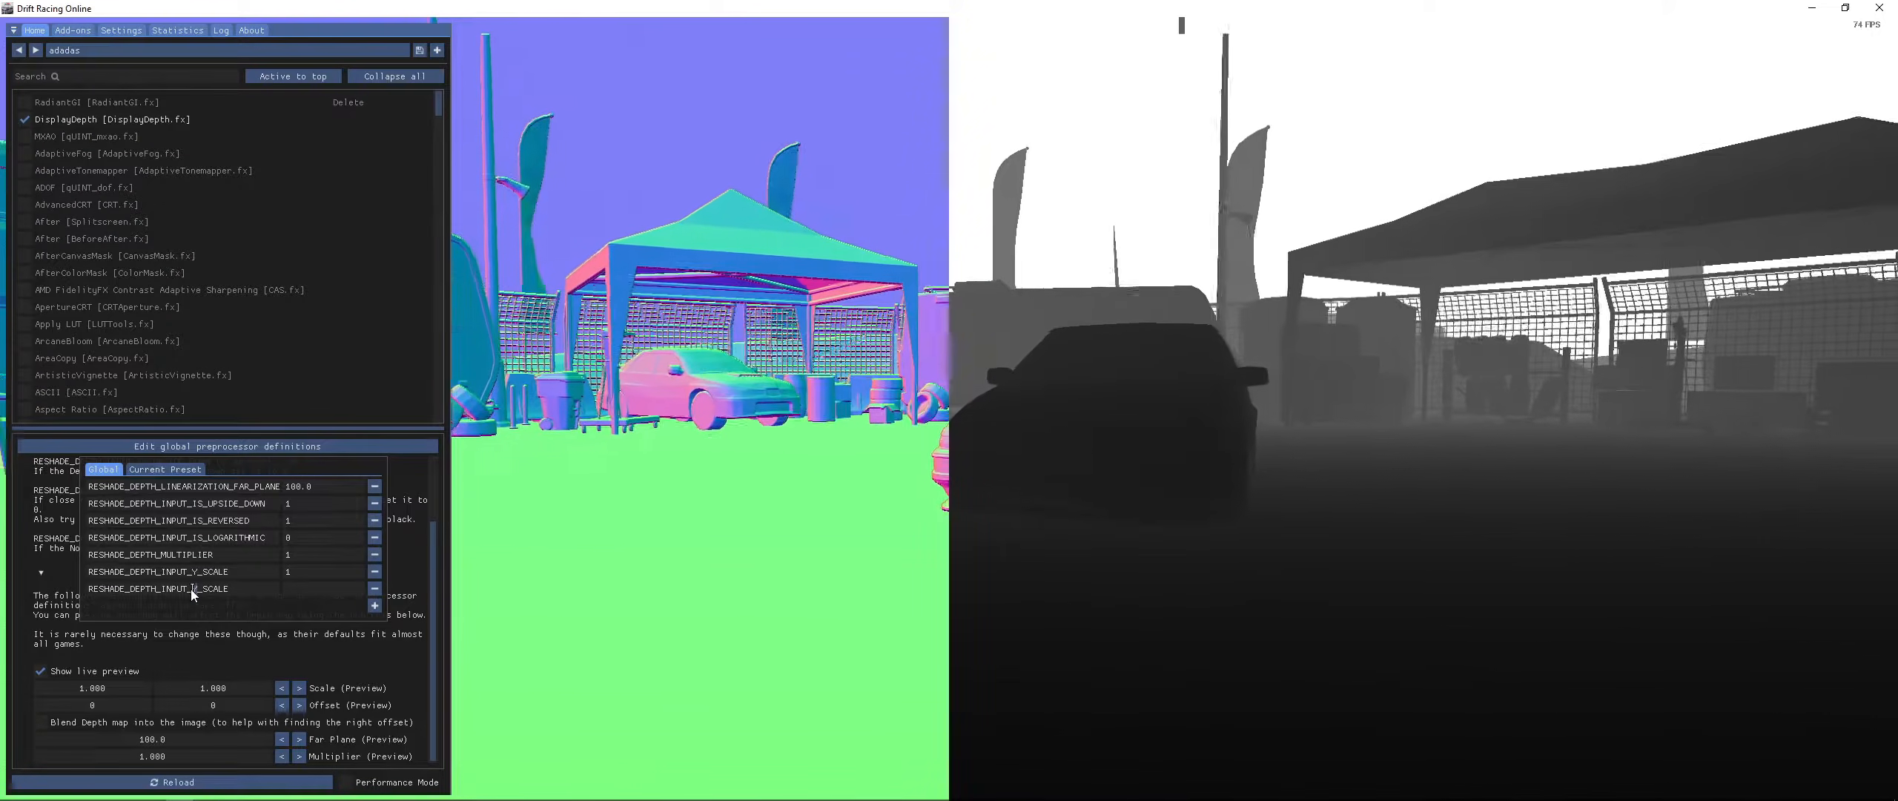
click(301, 590)
text(1)
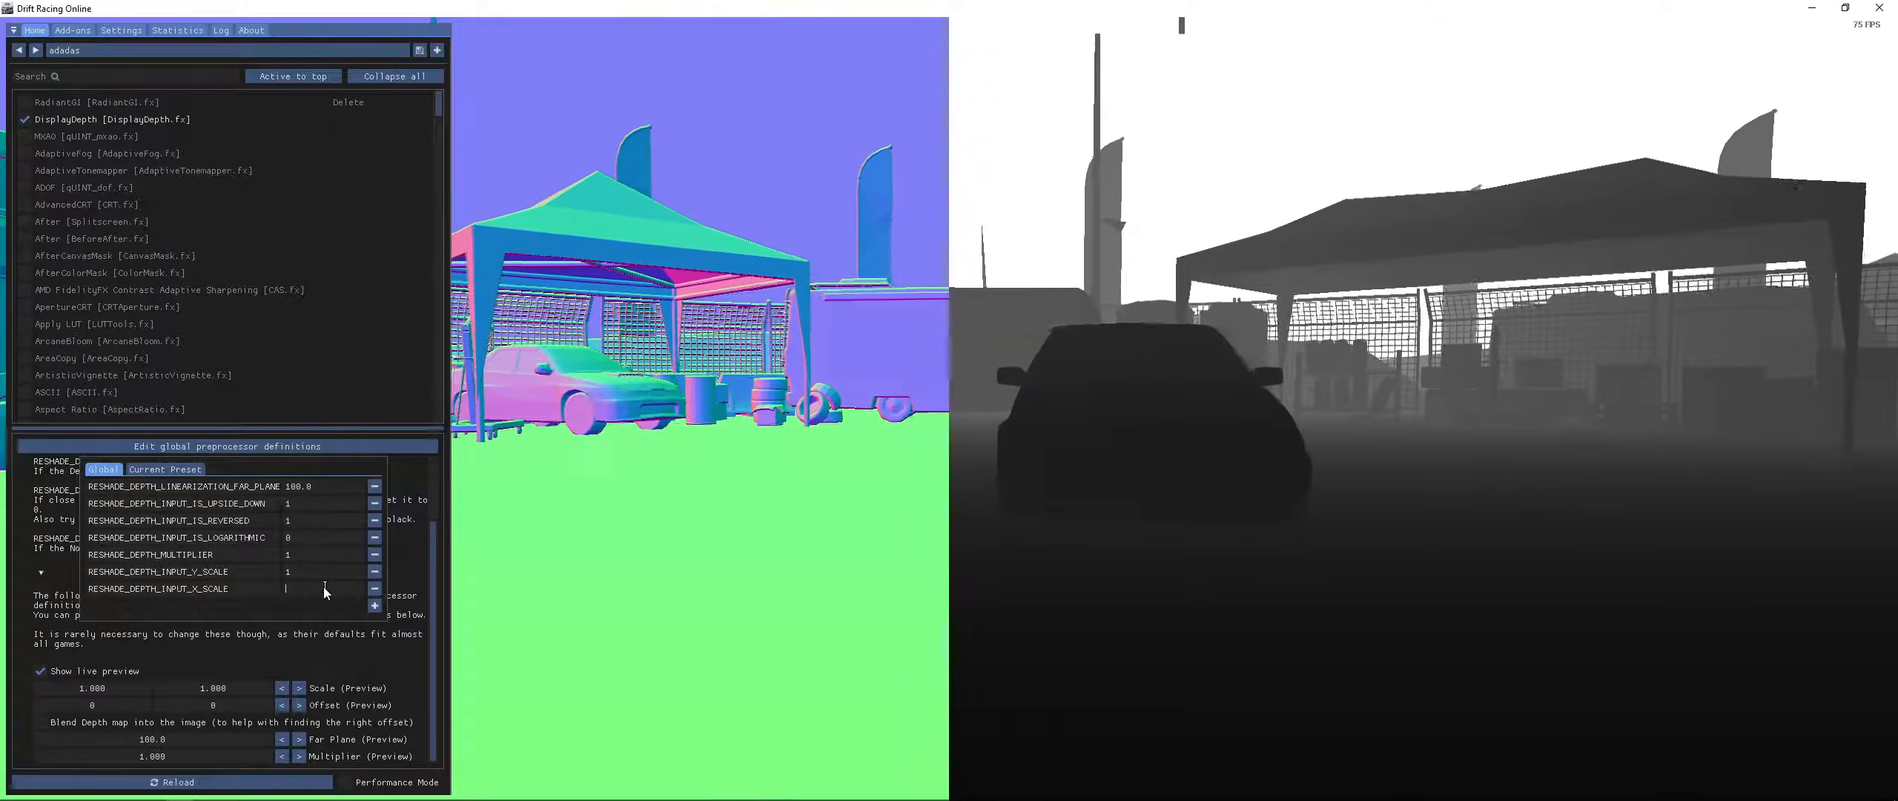
- Add a RESHADE_DEPTH_INPUT_Y_PIXEL_OFFSET global preprocessor definition with value 1
key(alt+Tab)
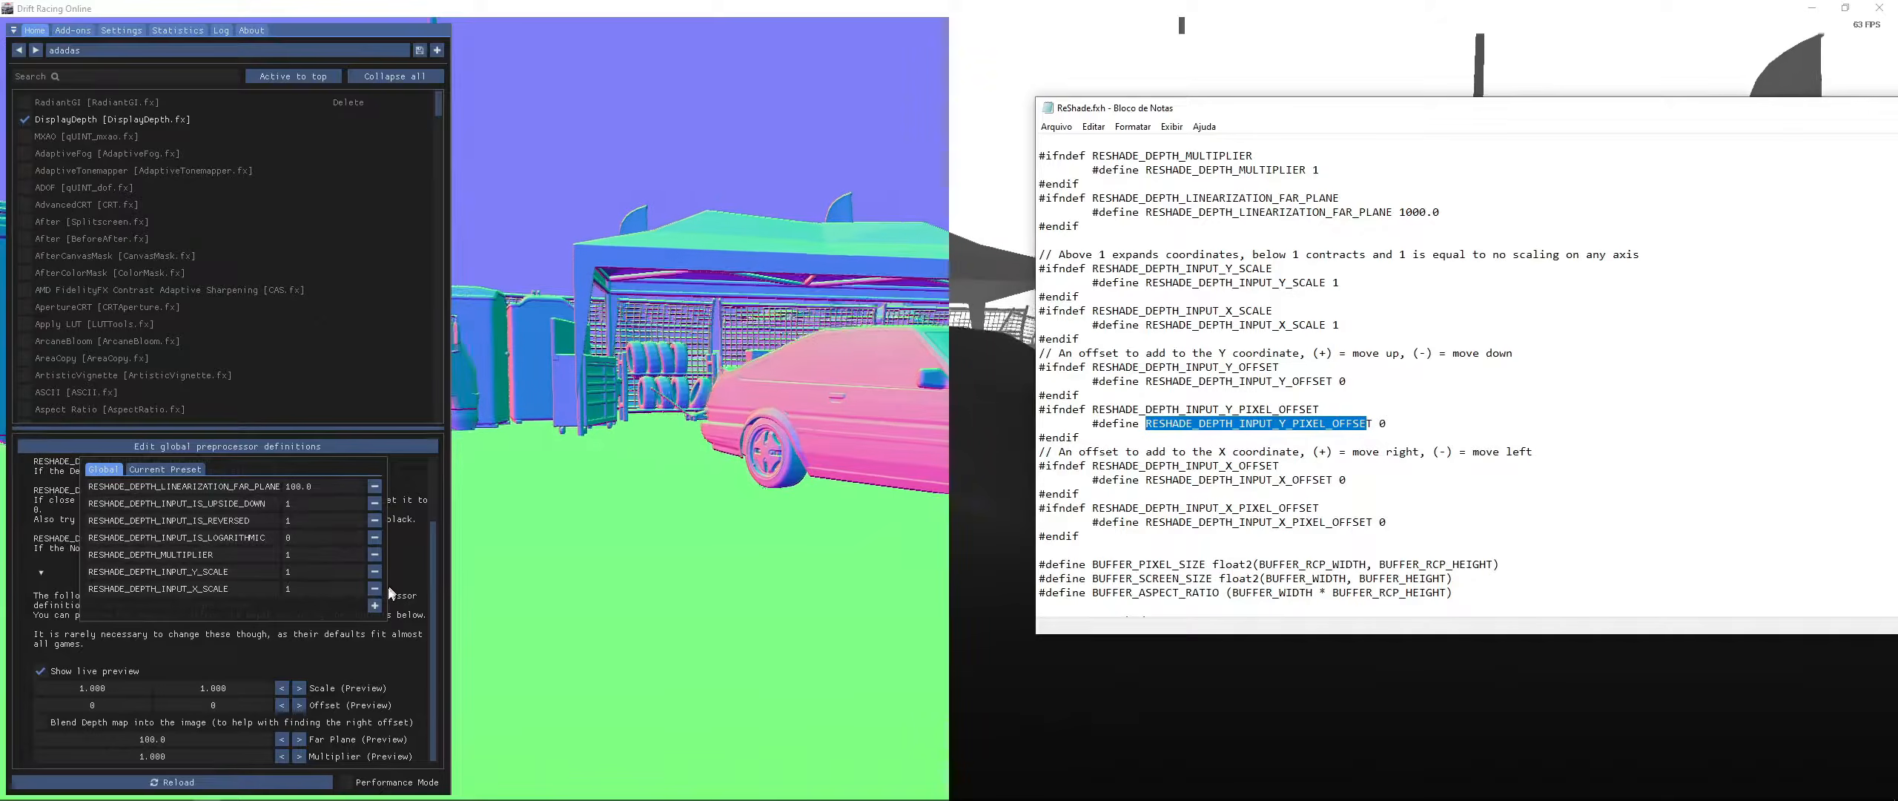
click(375, 605)
click(156, 607)
text(RESHADE_DEPTH_INPUT_Y_PIXEL_OFFSE)
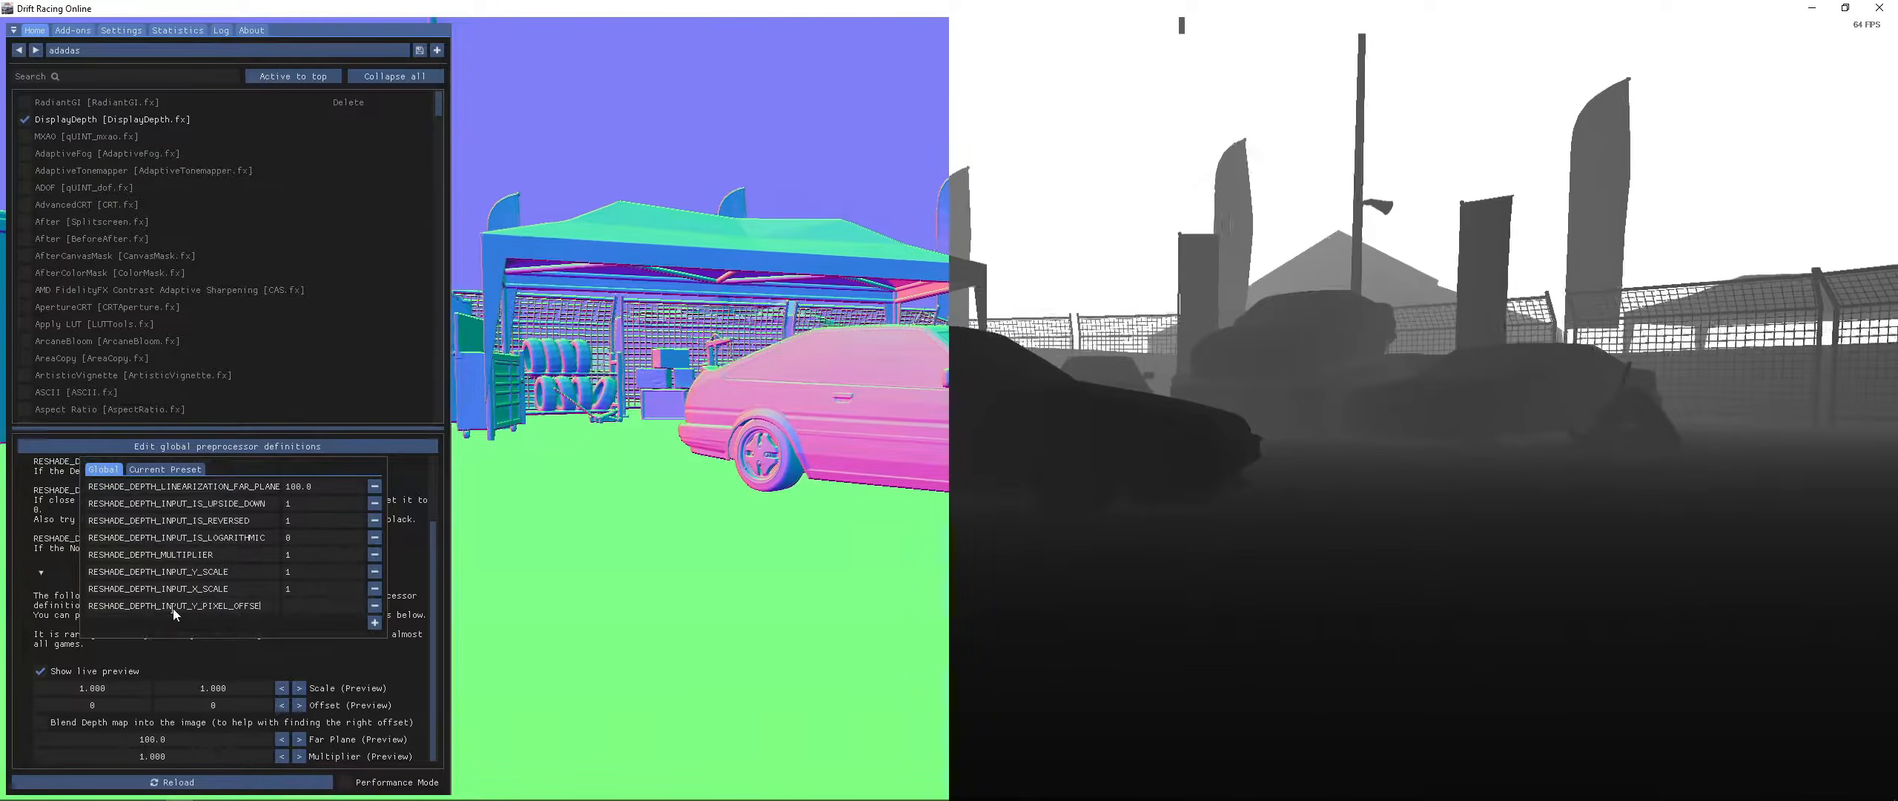
click(304, 605)
text(1)
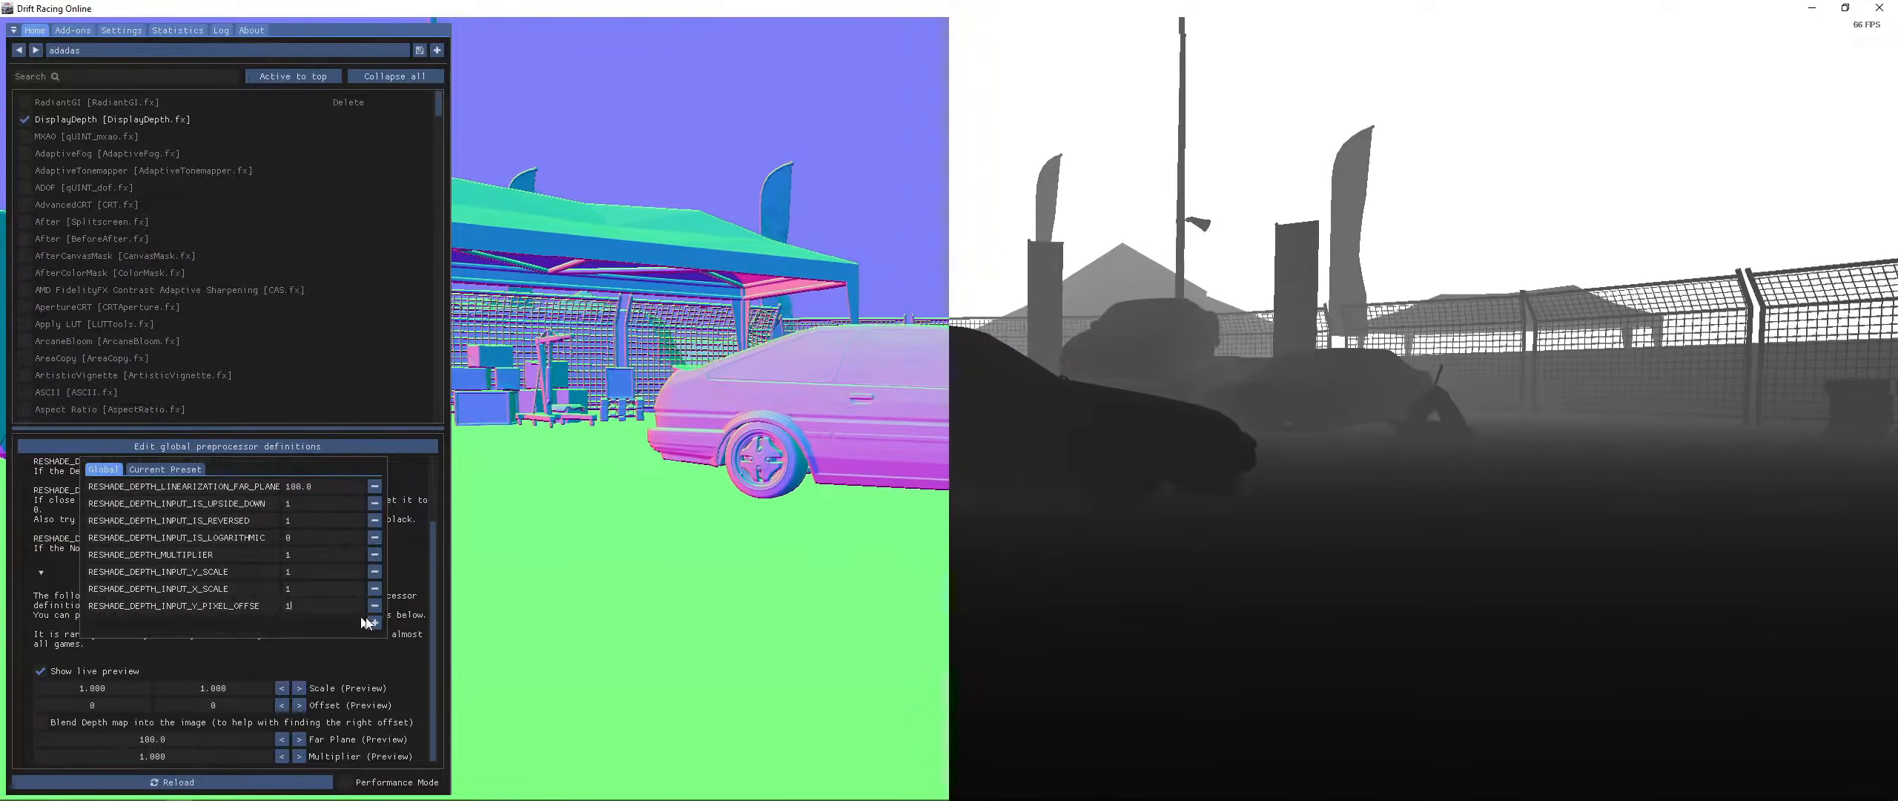
- Add a RESHADE_DEPTH_INPUT_X_PIXEL_OFFSET global preprocessor definition with value 1 and close the definitions dialog
click(375, 622)
click(194, 623)
text(RESHADE_DEPTH_INPUT_Y_PIXEL_OFFSE)
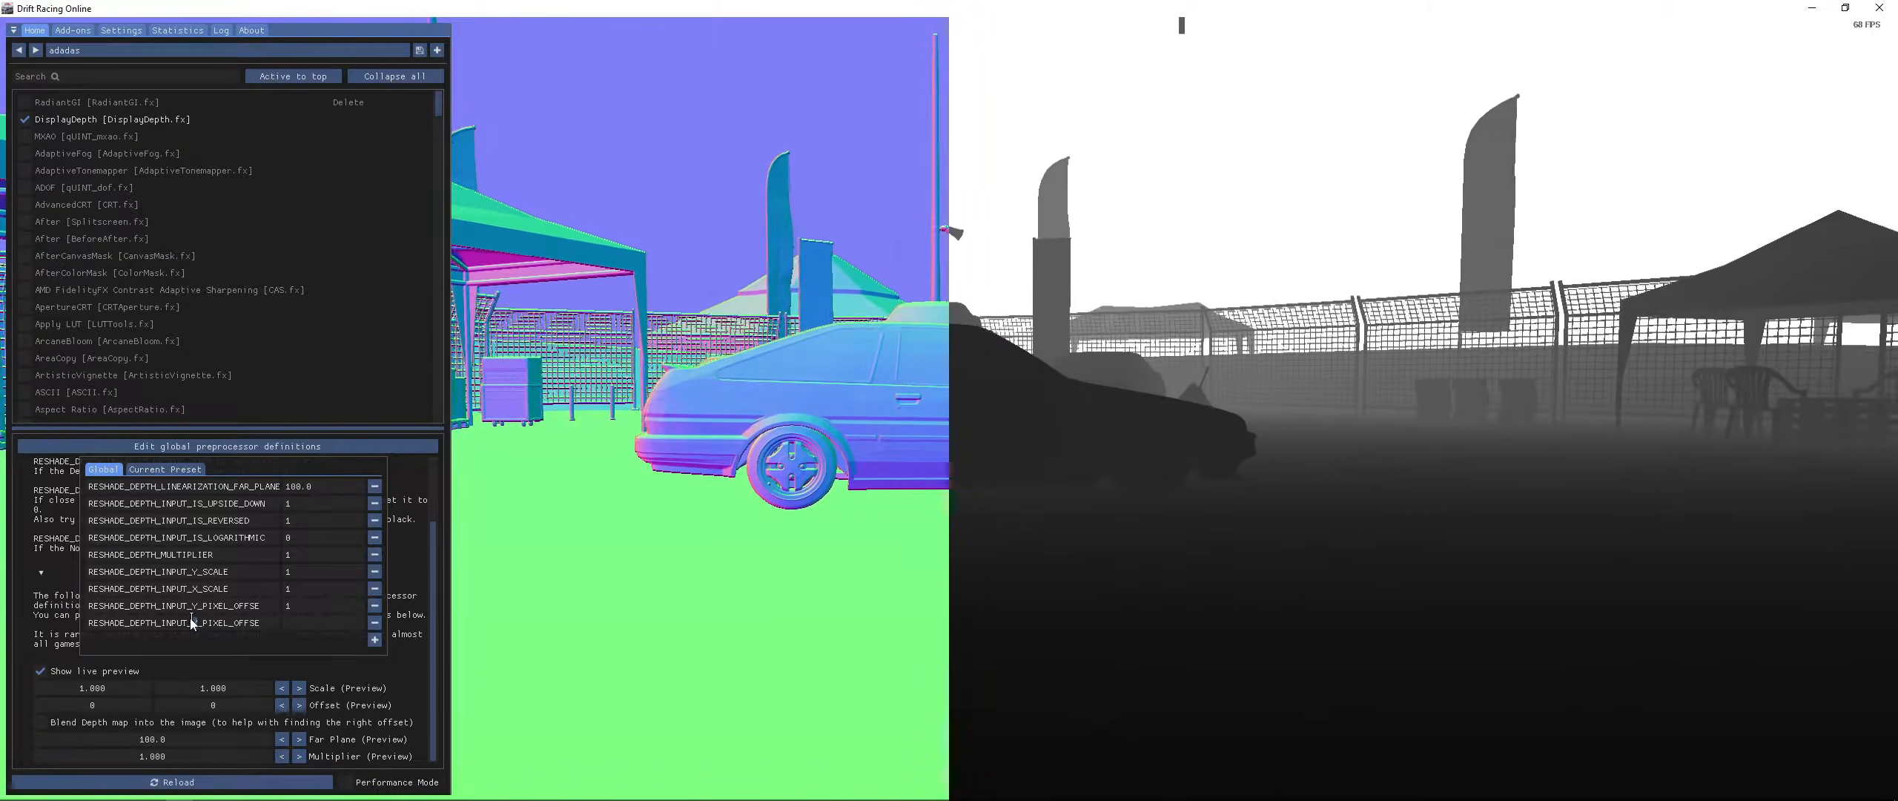
click(307, 623)
text(1)
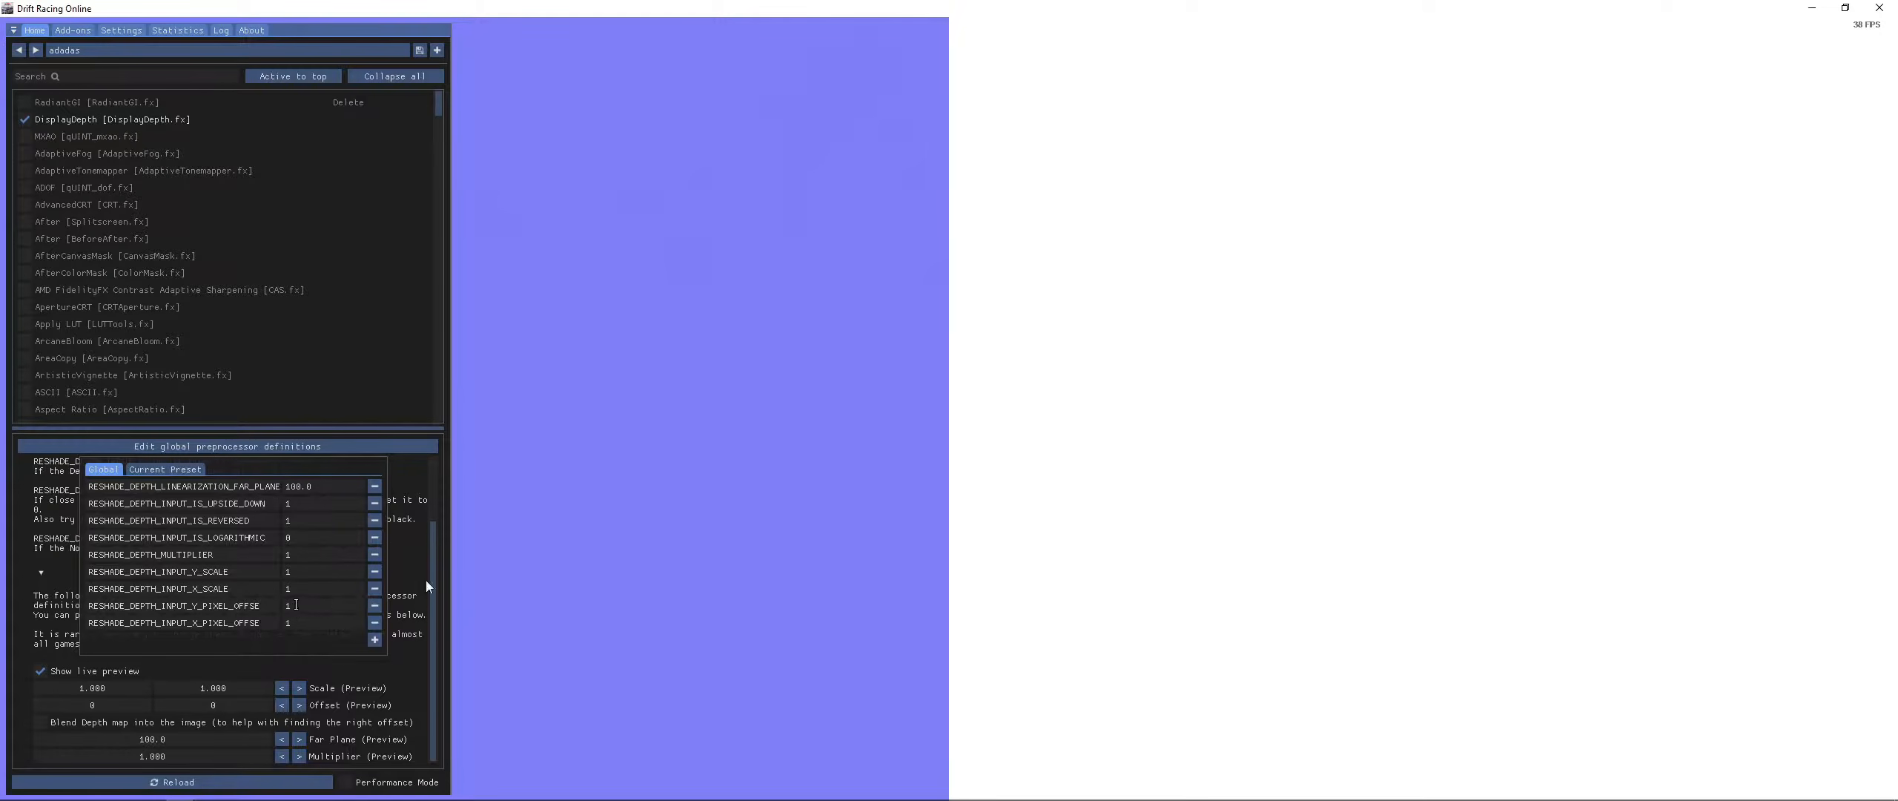
click(832, 484)
key(Home)
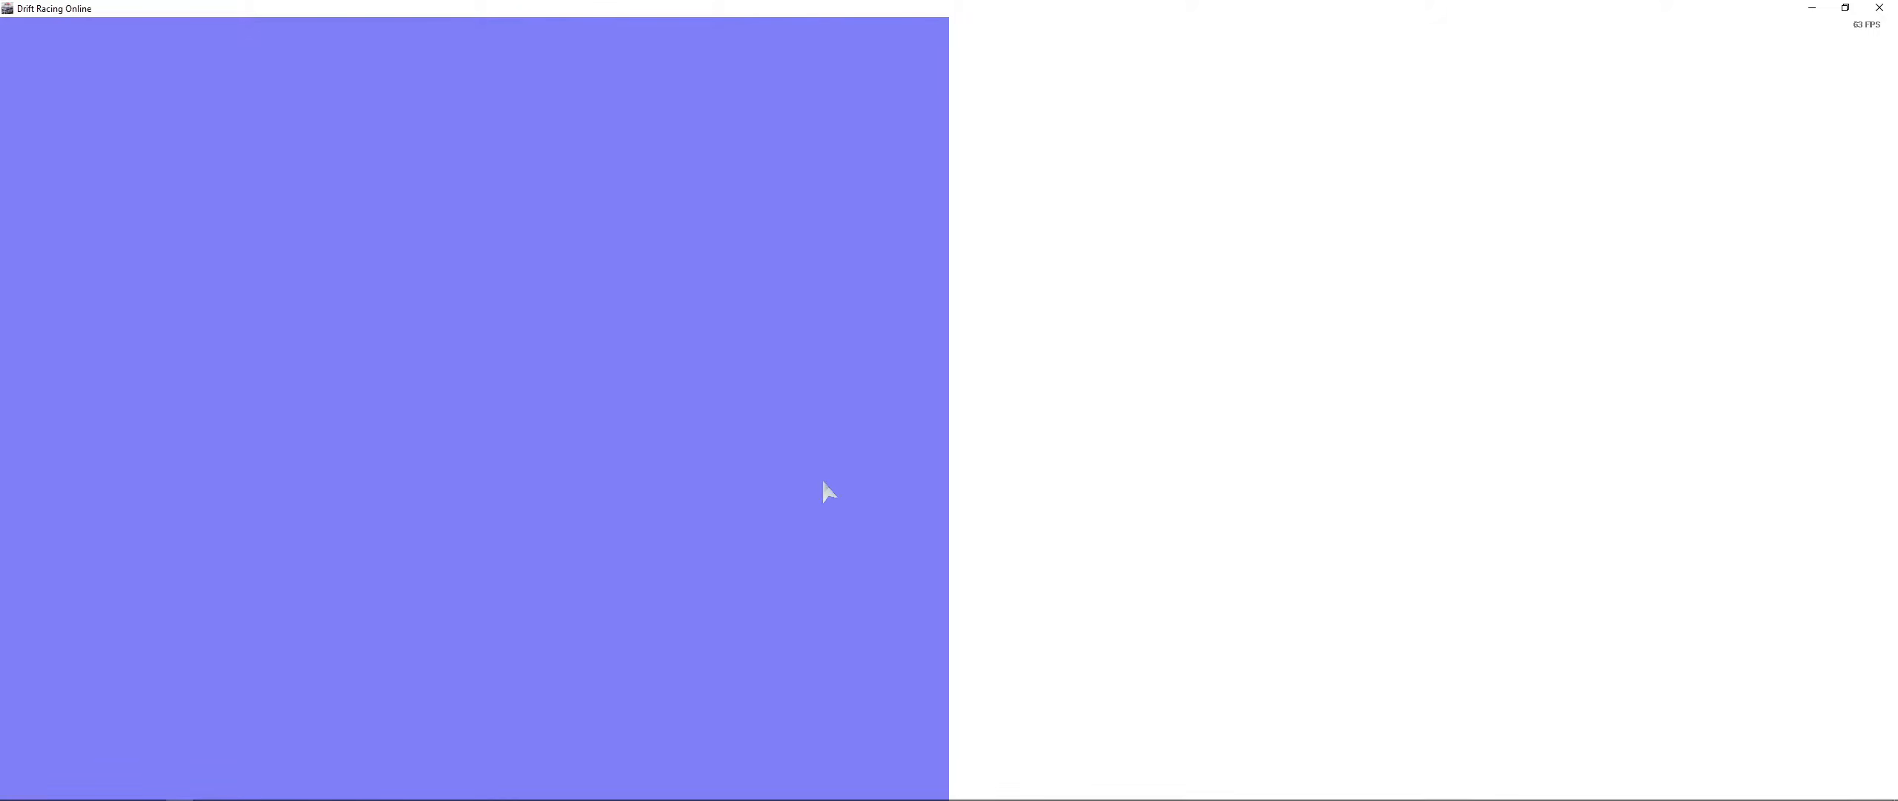
key(Home)
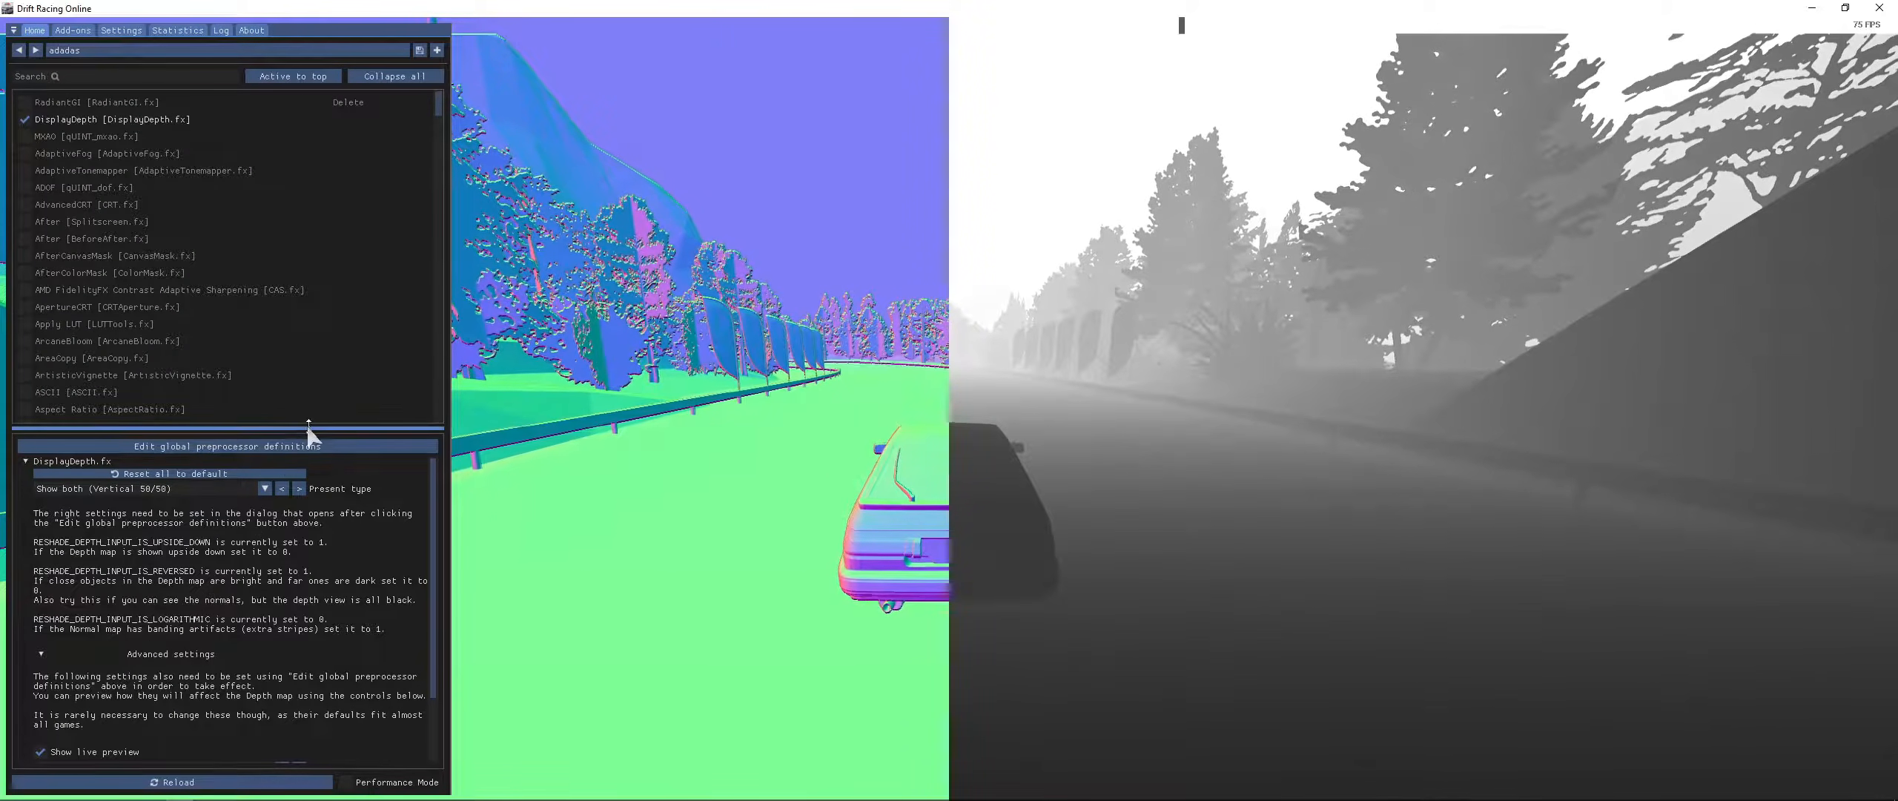
- Experiment with the preview Y scale and Y offset values in DisplayDepth's advanced settings
click(341, 447)
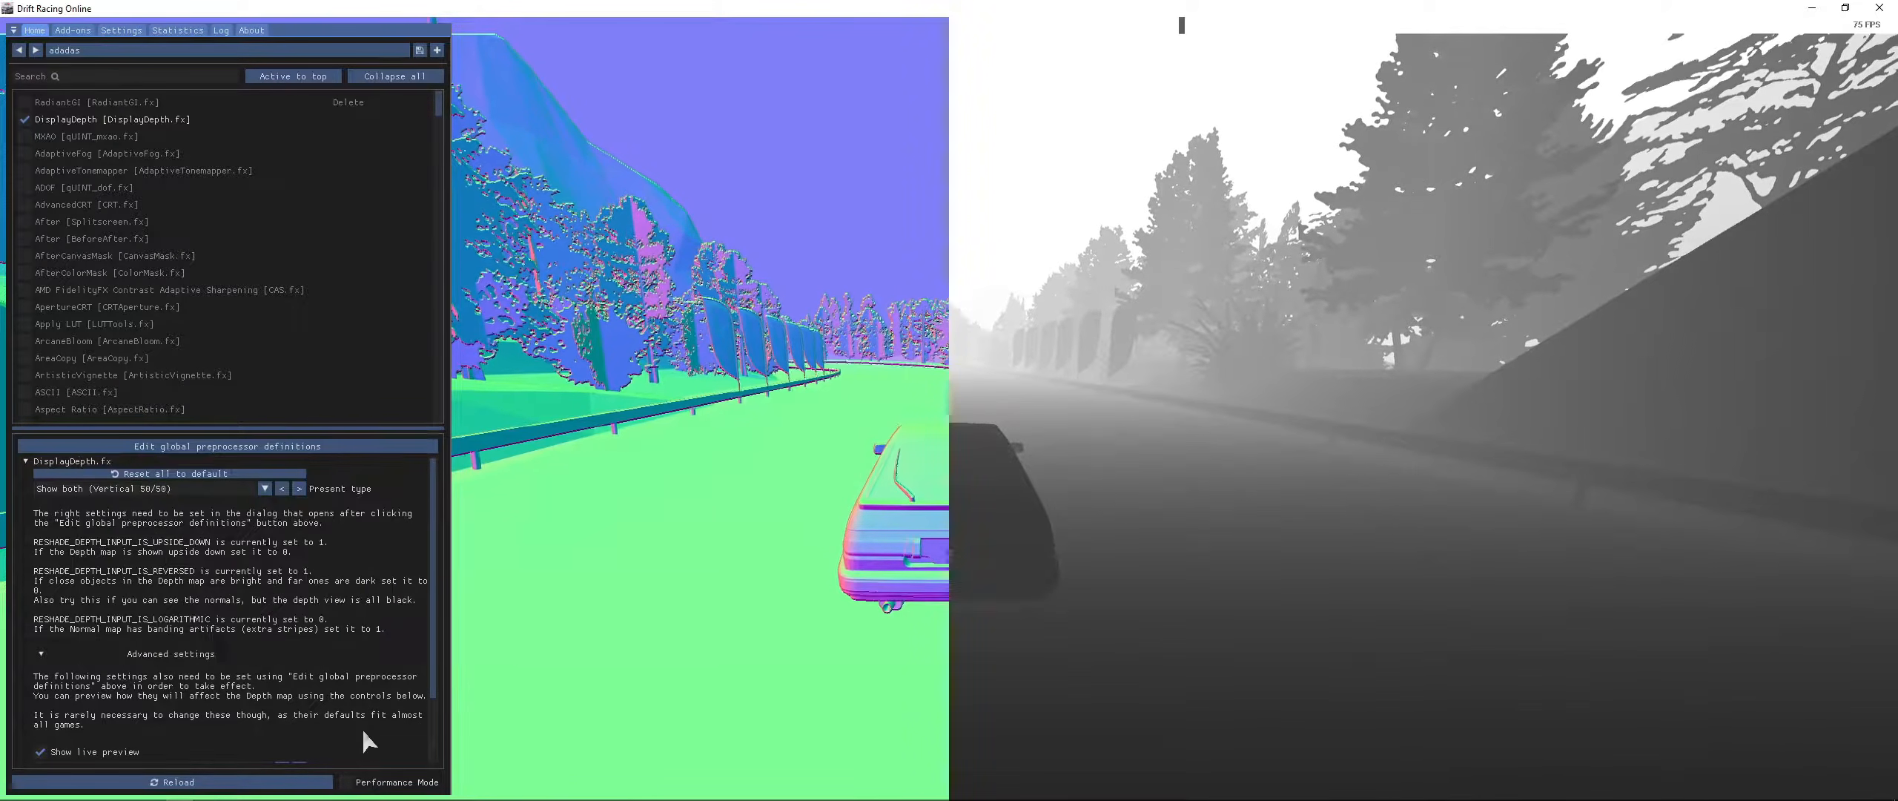
scroll(158, 557, down, 3)
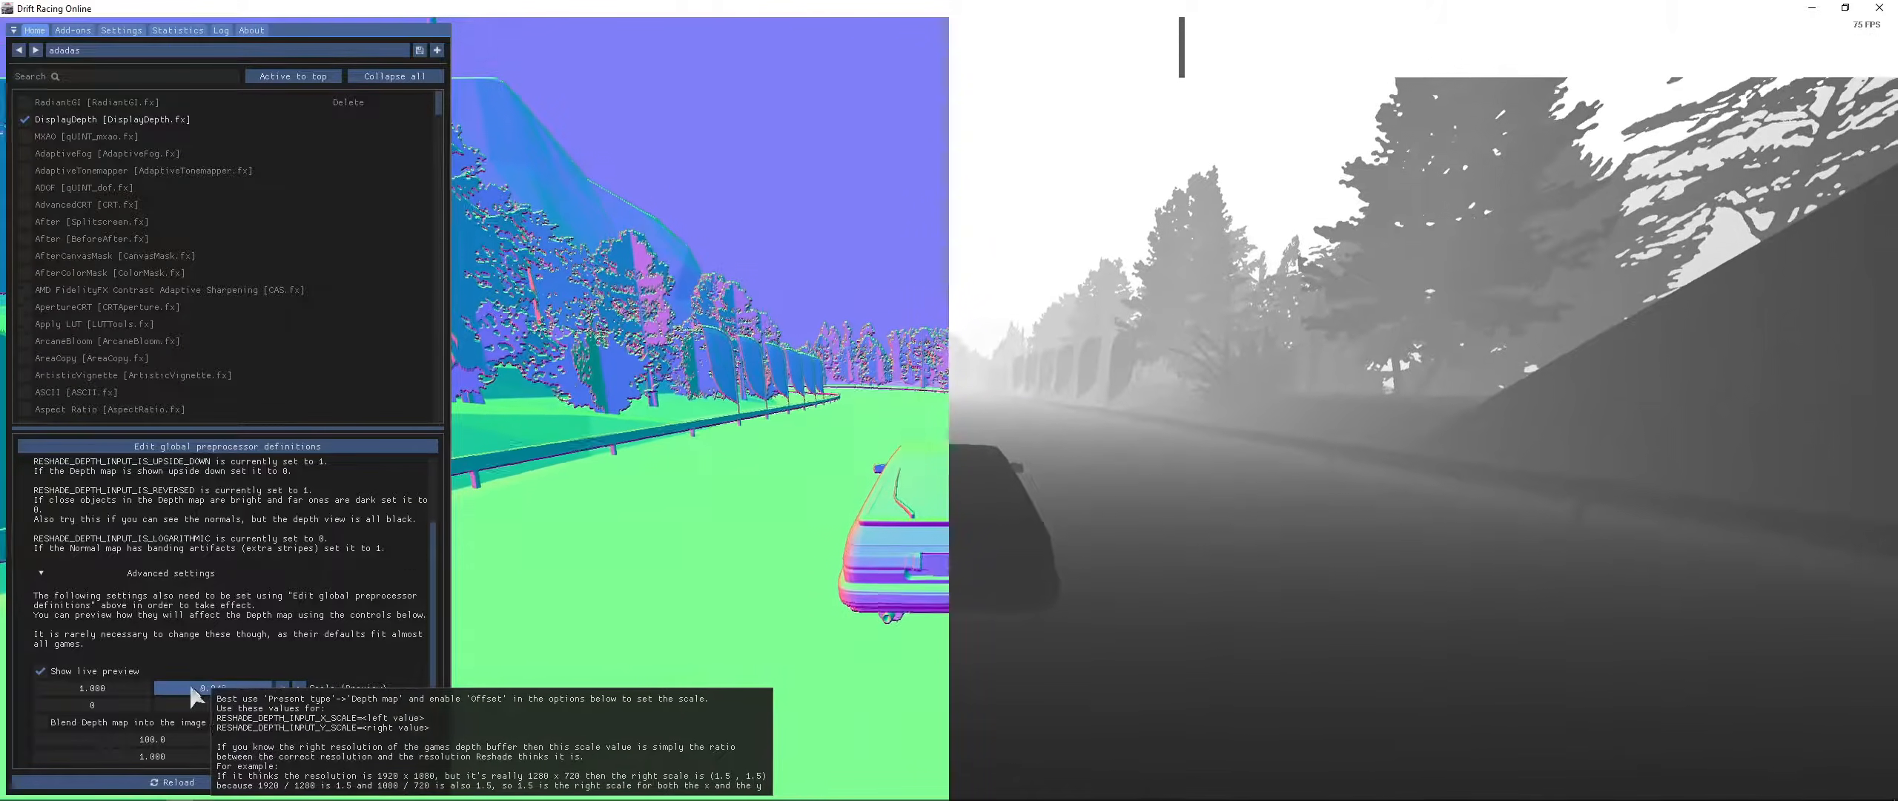
drag(230, 688, 315, 638)
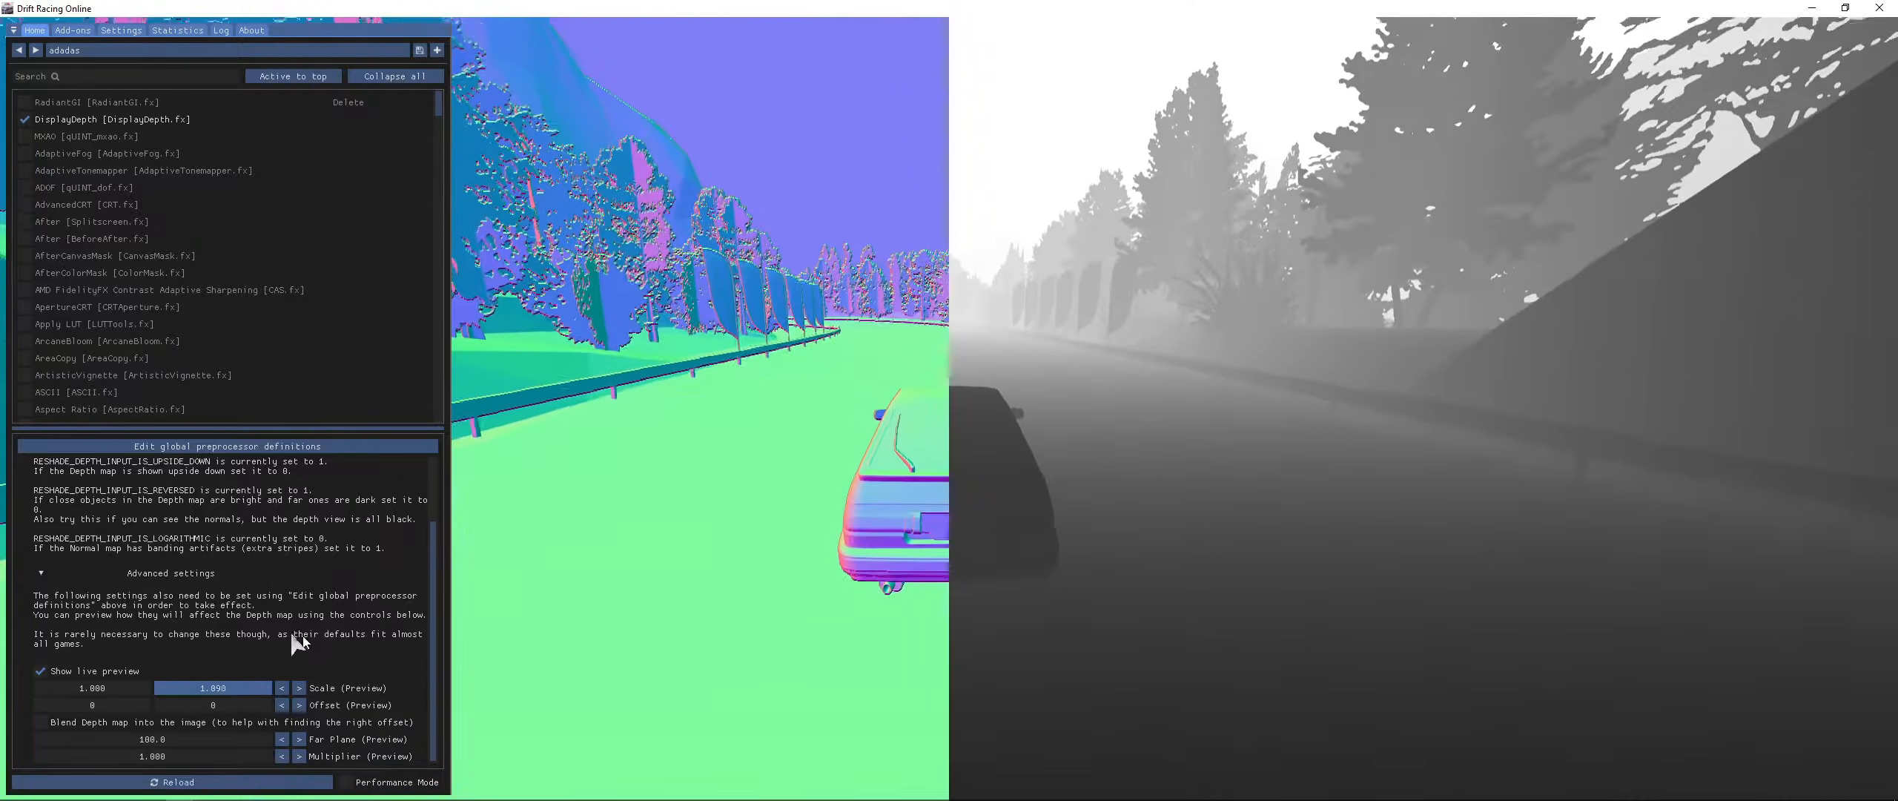
right_click(238, 687)
click(275, 699)
mouse_move(261, 706)
mouse_down()
mouse_move(2, 643)
mouse_move(508, 653)
mouse_move(250, 725)
mouse_up()
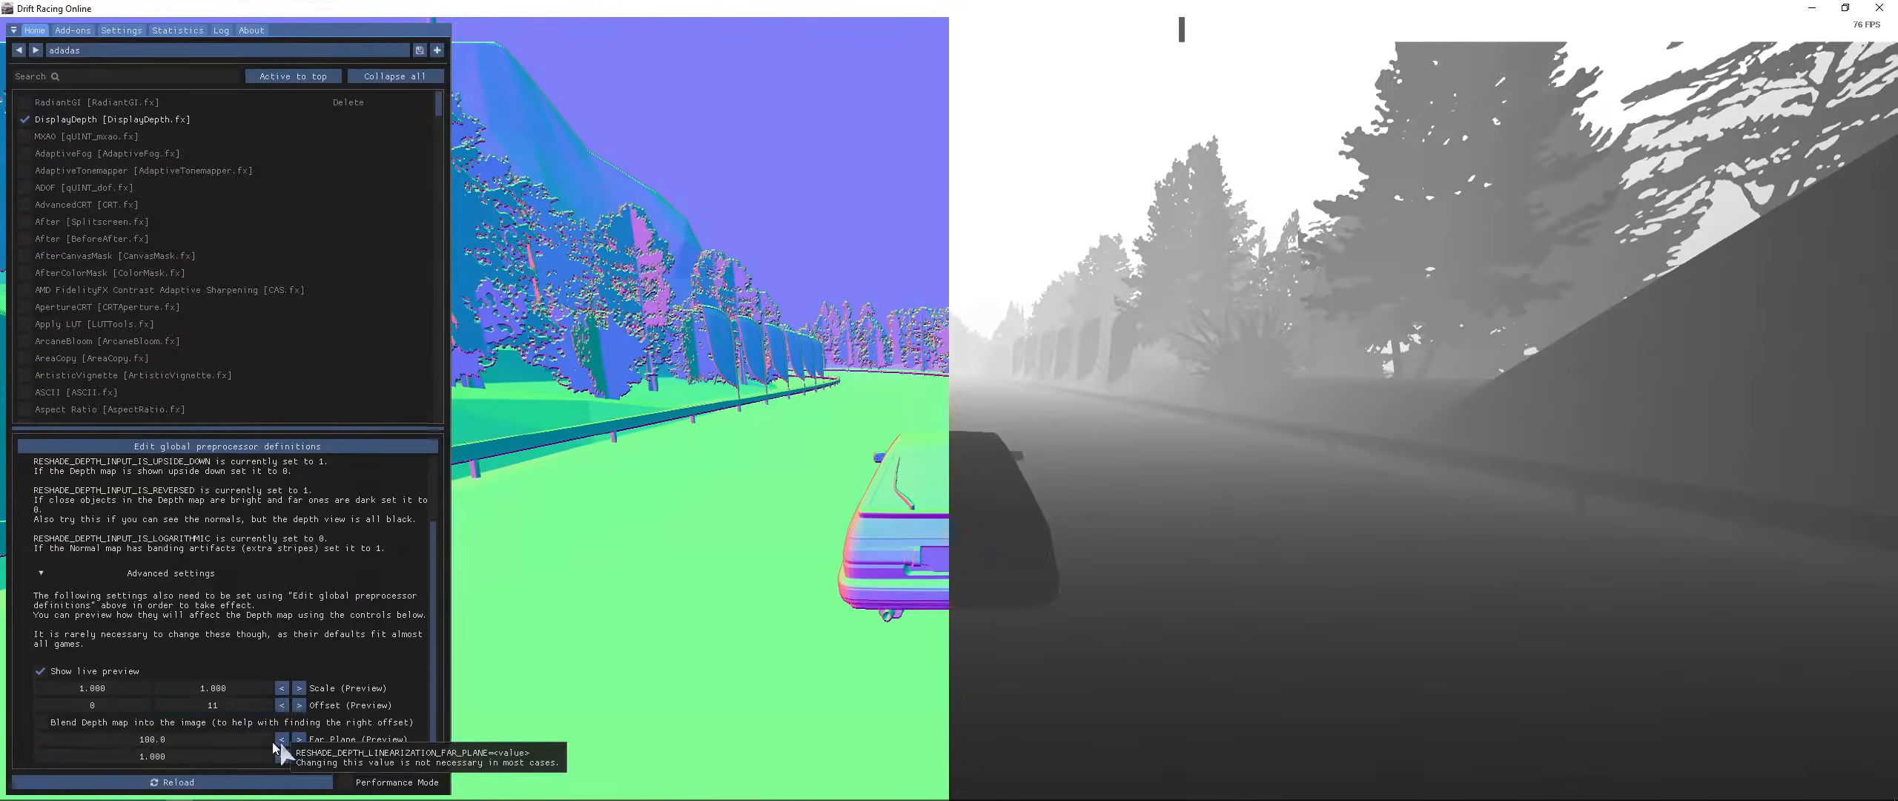
- Drag the preview scale and offset sliders through a range of values to test the depth alignment
drag(117, 687, 2, 675)
right_click(135, 691)
click(181, 703)
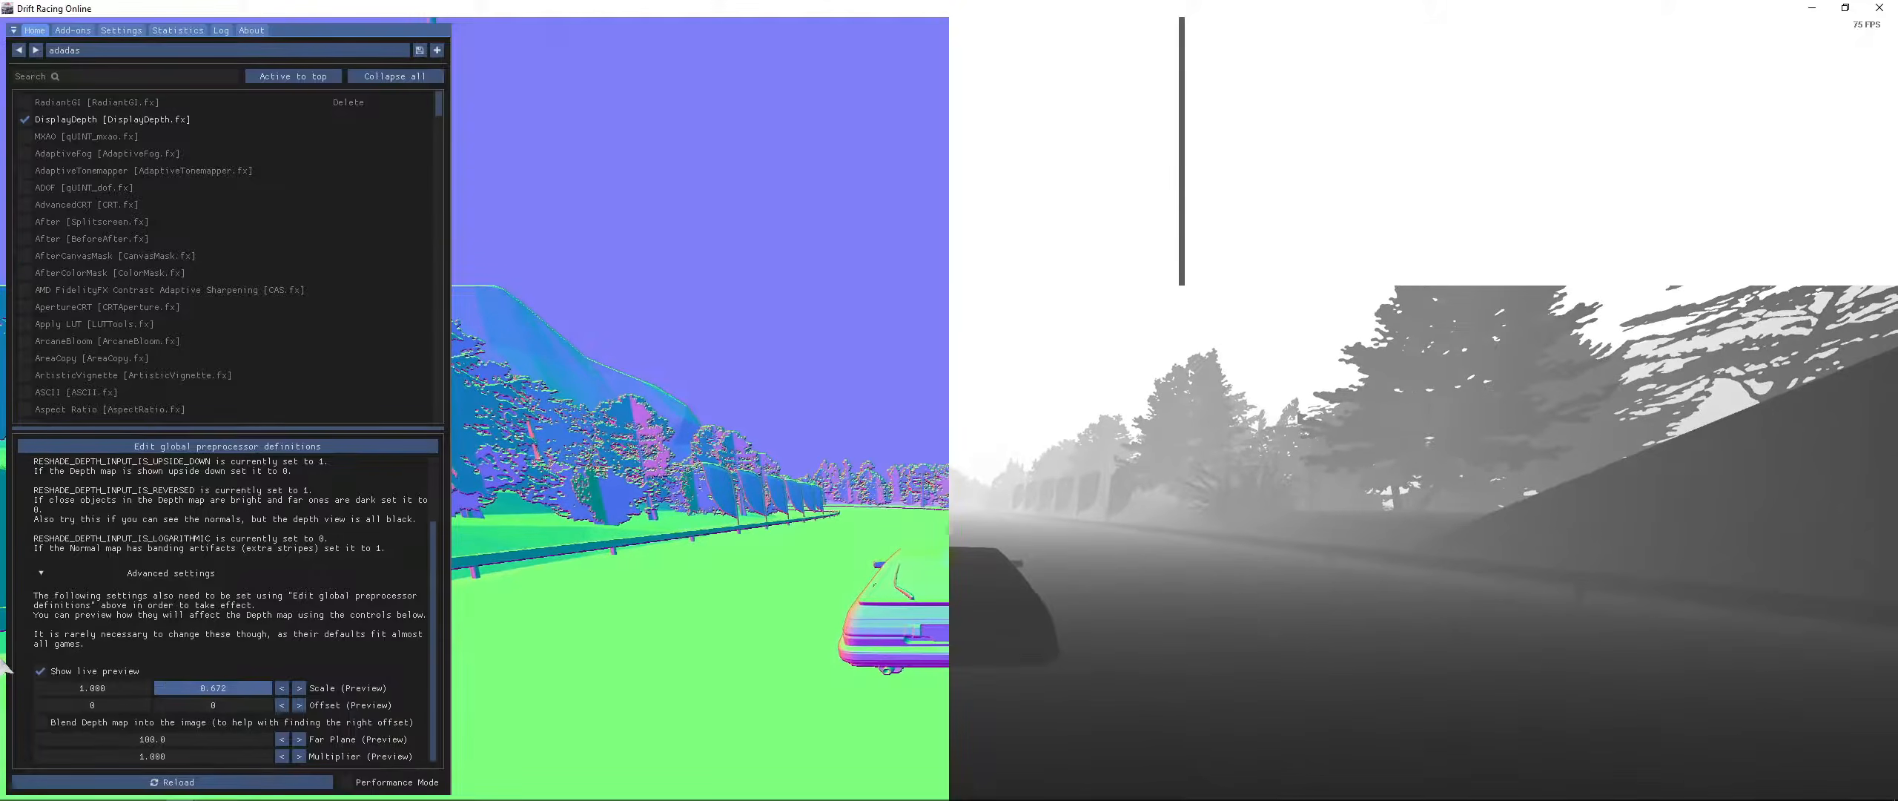
drag(253, 690, 98, 685)
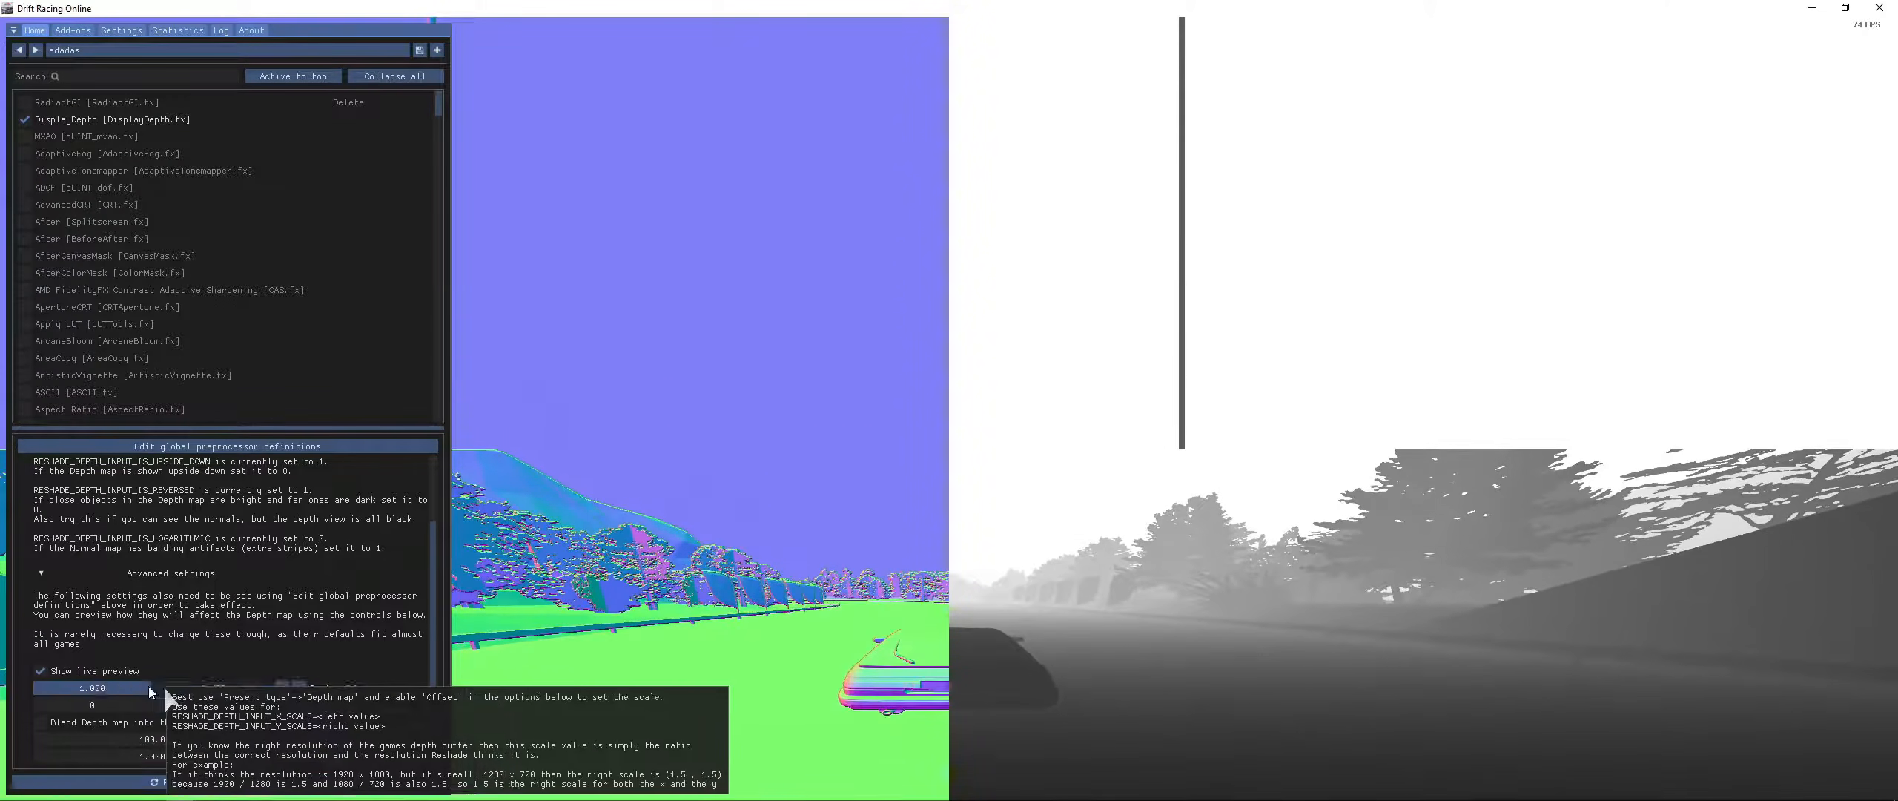
drag(244, 686, 3, 686)
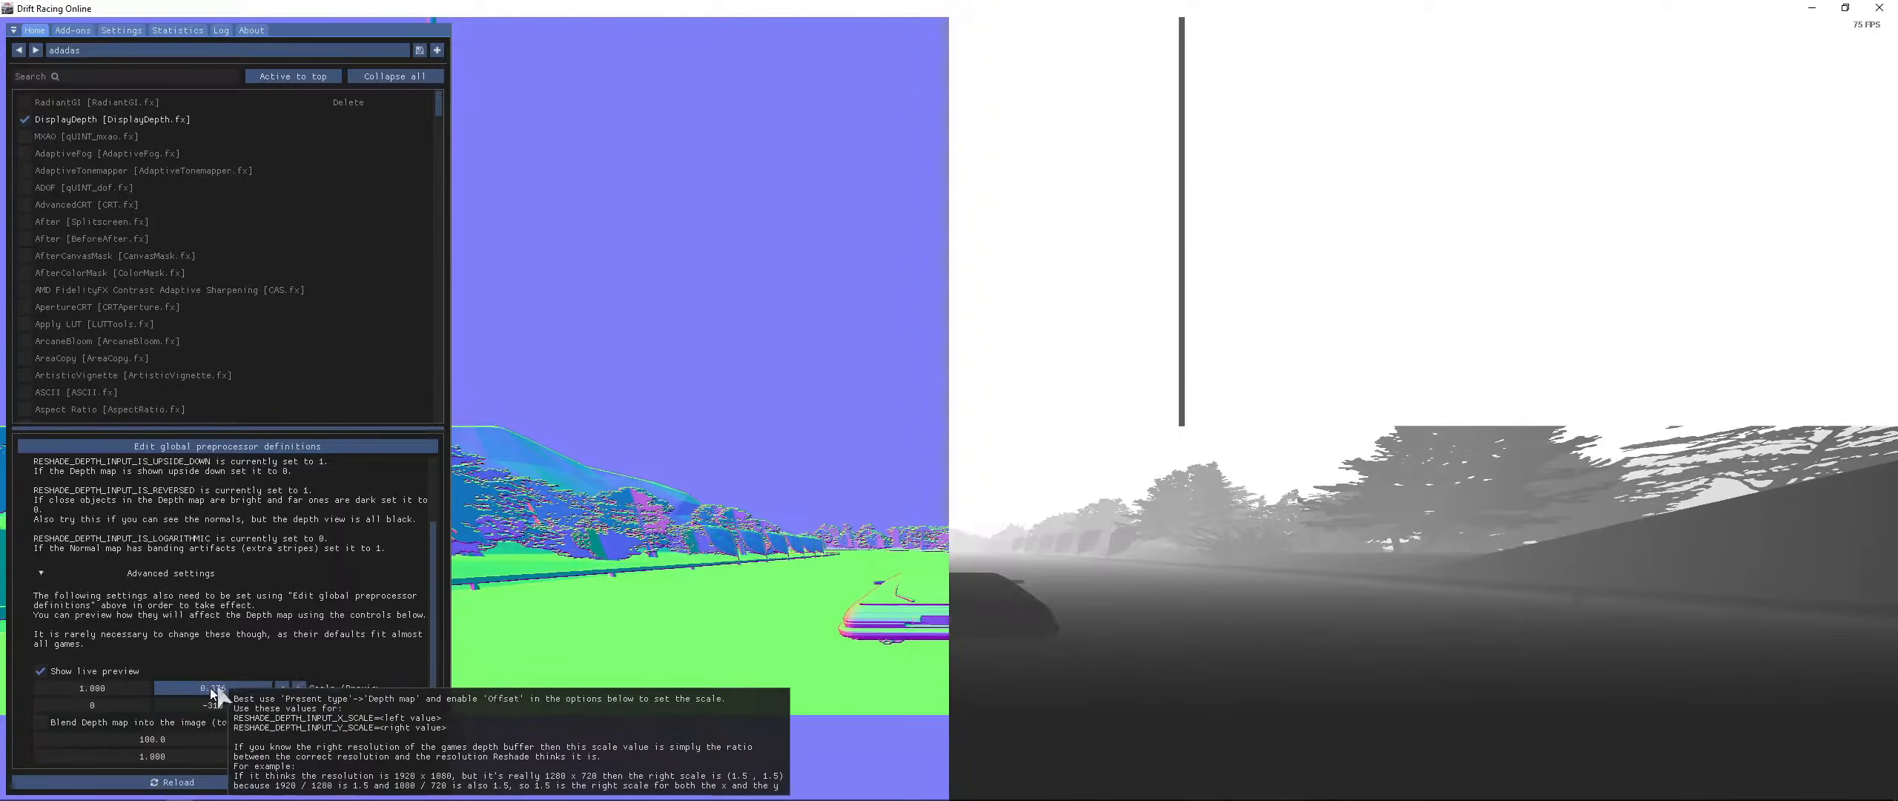
drag(220, 704, 90, 698)
double_click(250, 703)
click(480, 694)
drag(261, 702, 176, 703)
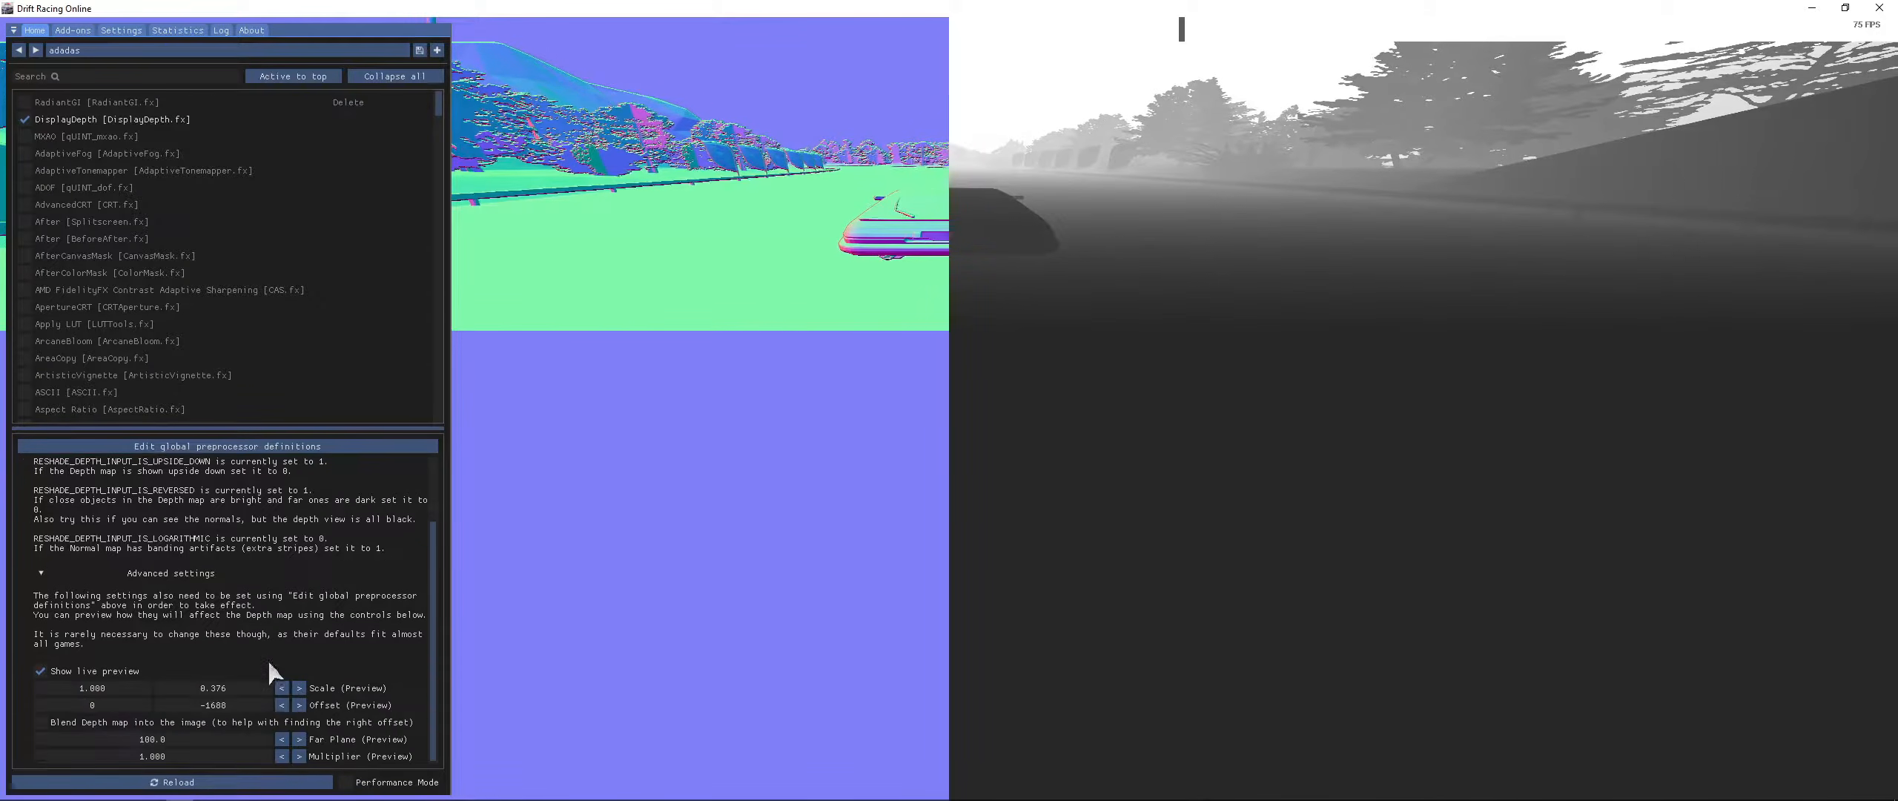
- Set the preview Y offset back to 0 and reset the preview Y scale to its default
drag(211, 712, 282, 710)
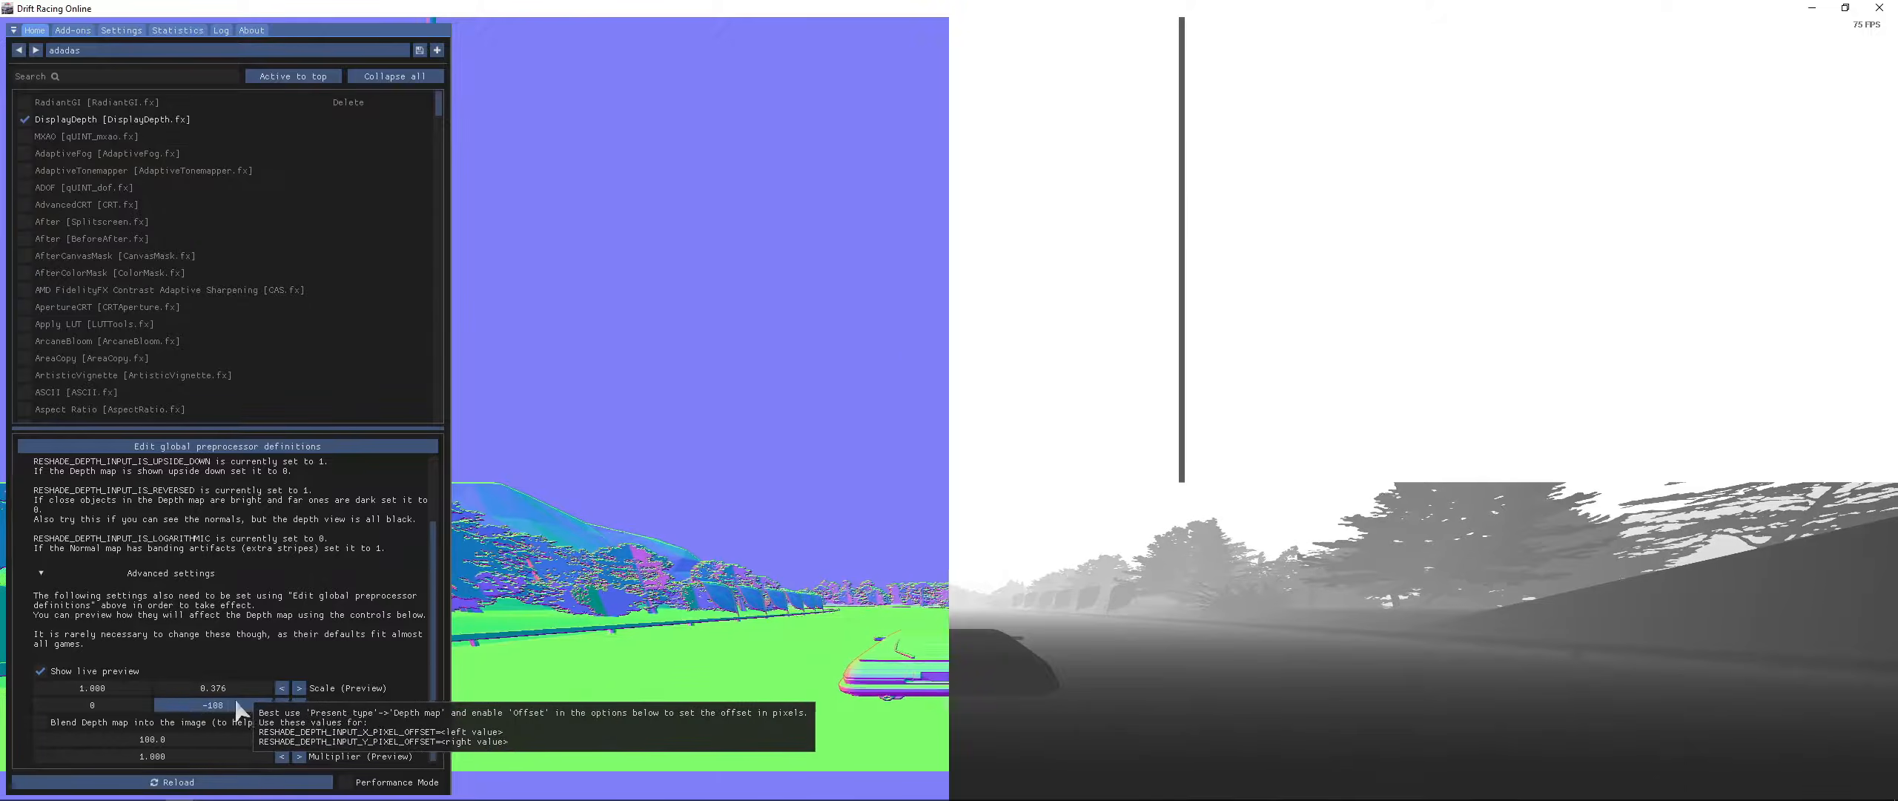
drag(230, 706, 242, 703)
double_click(243, 703)
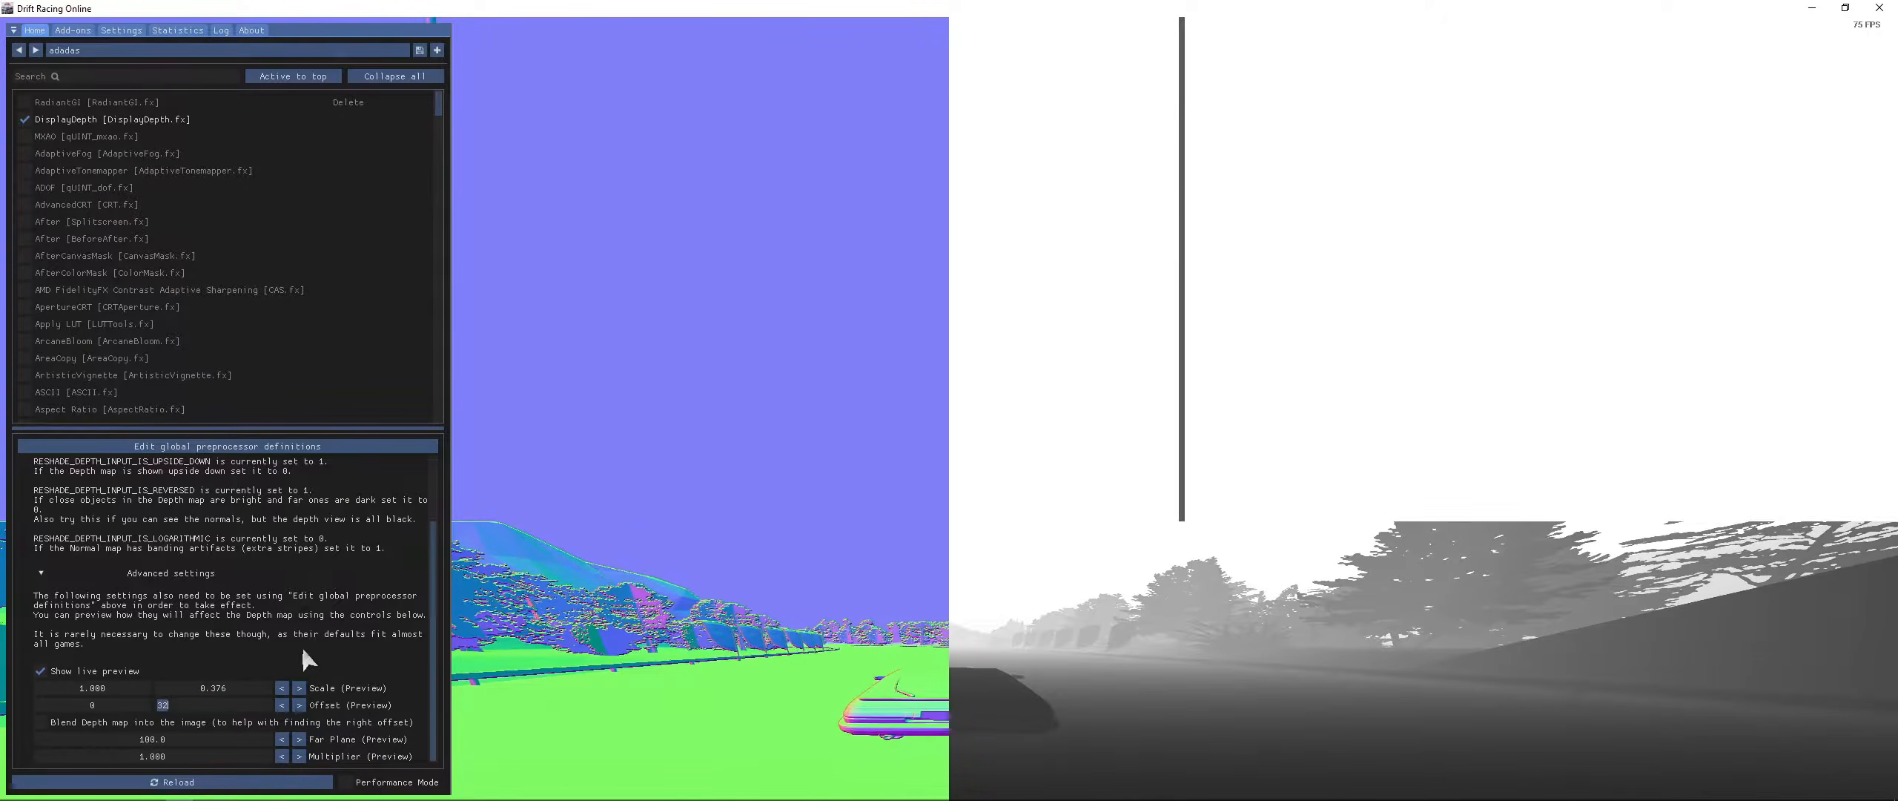
text(0)
key(Return)
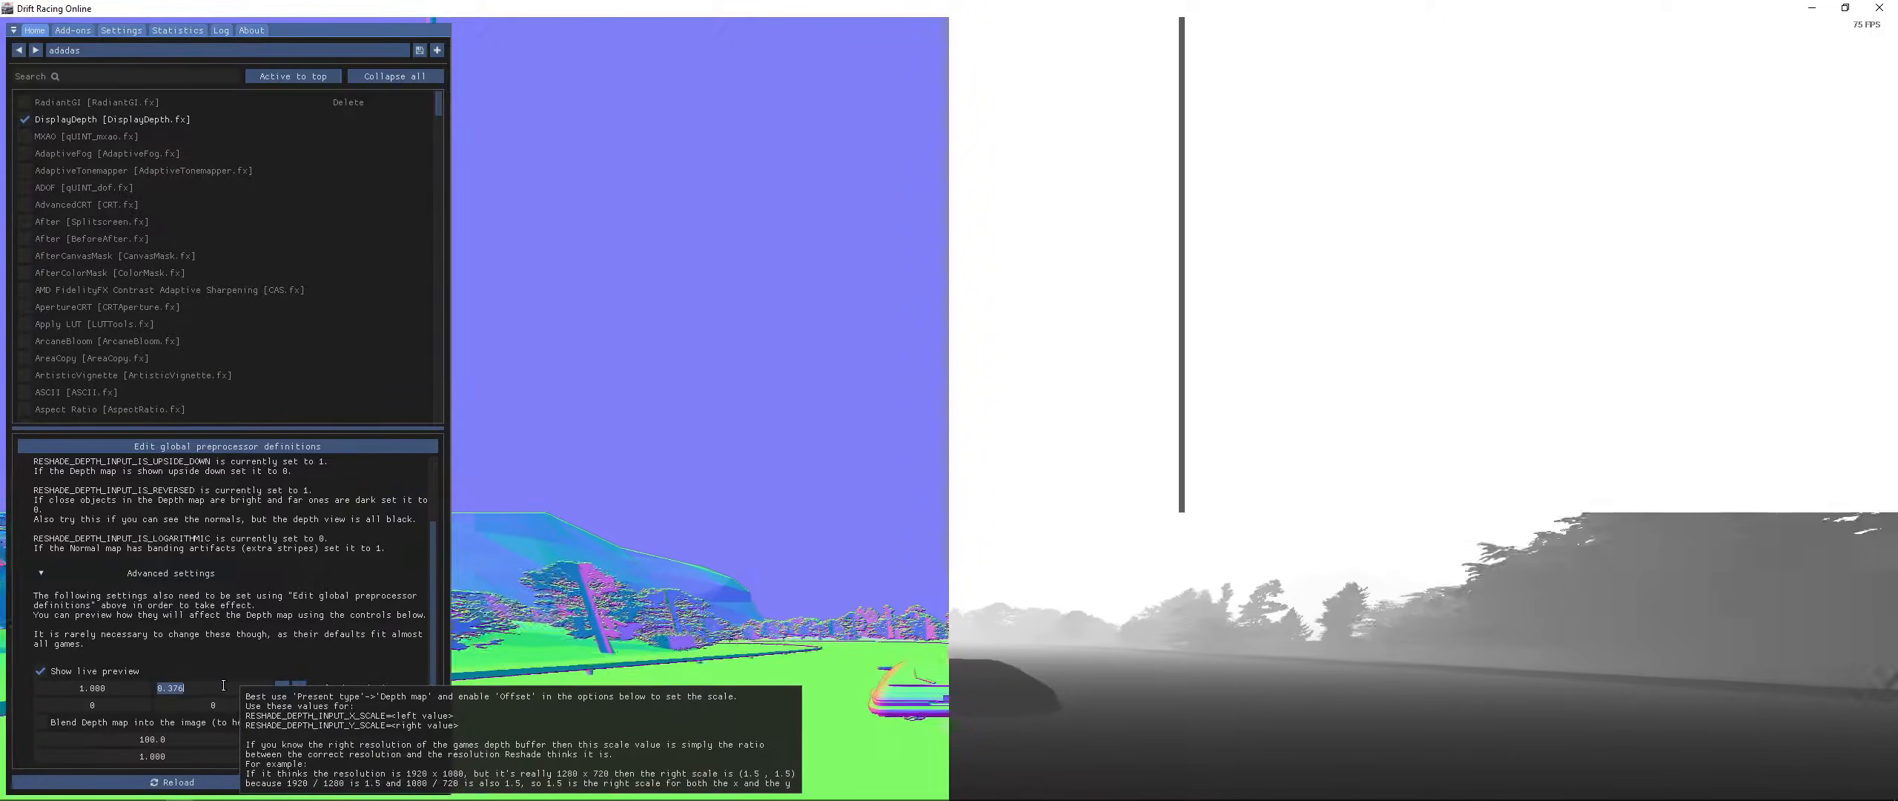
right_click(254, 691)
click(261, 687)
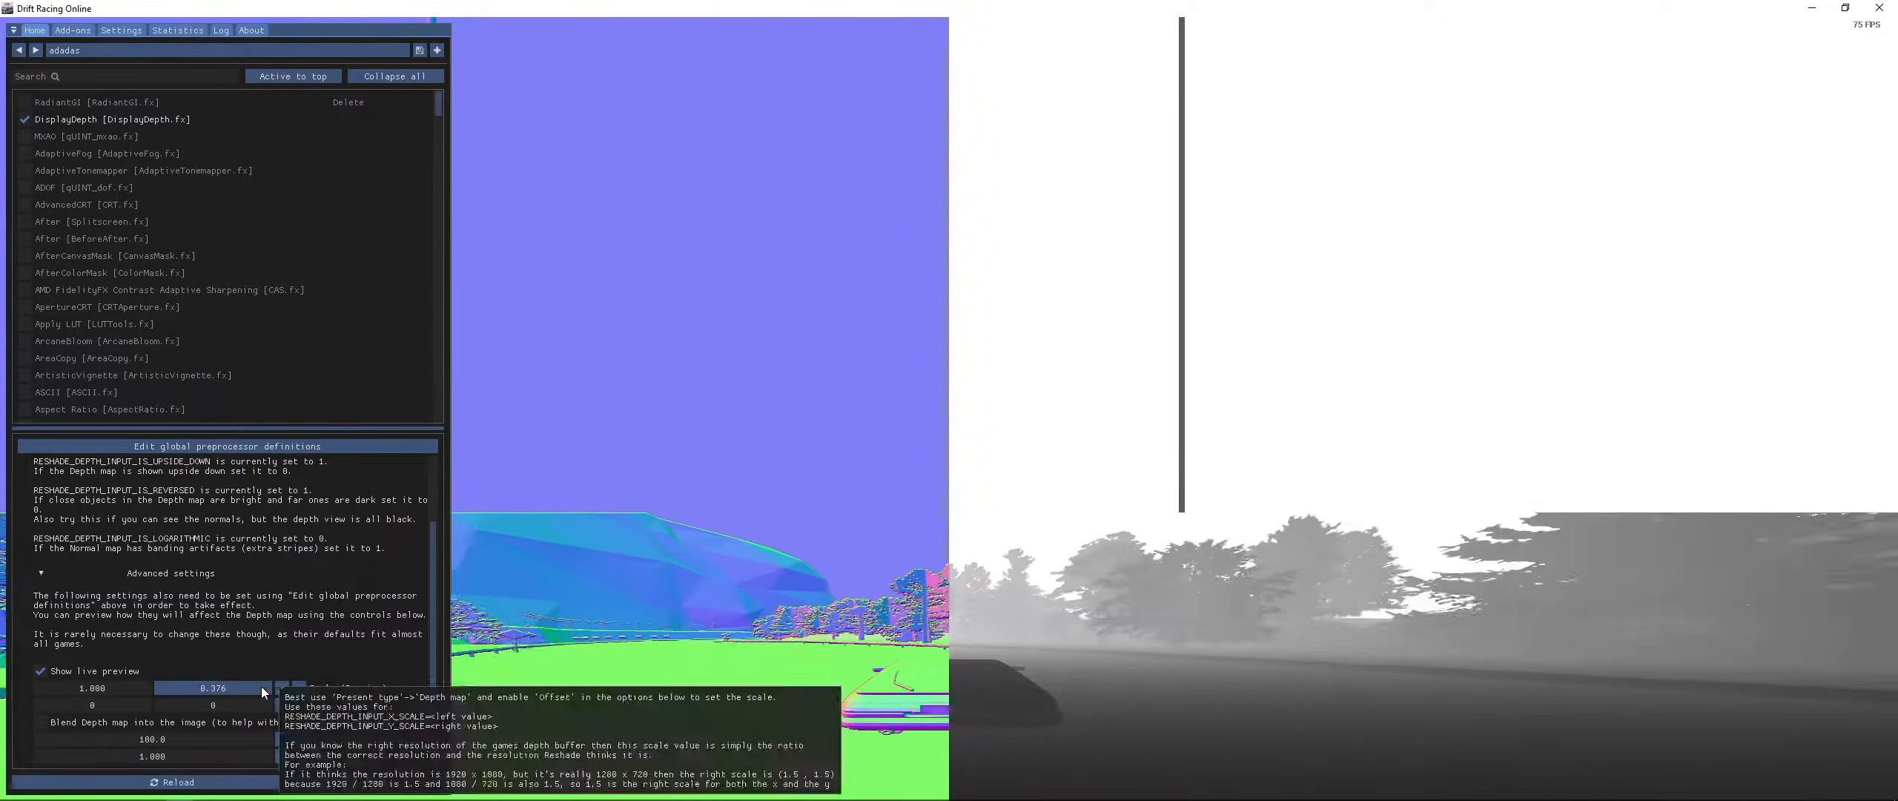
right_click(266, 687)
click(295, 701)
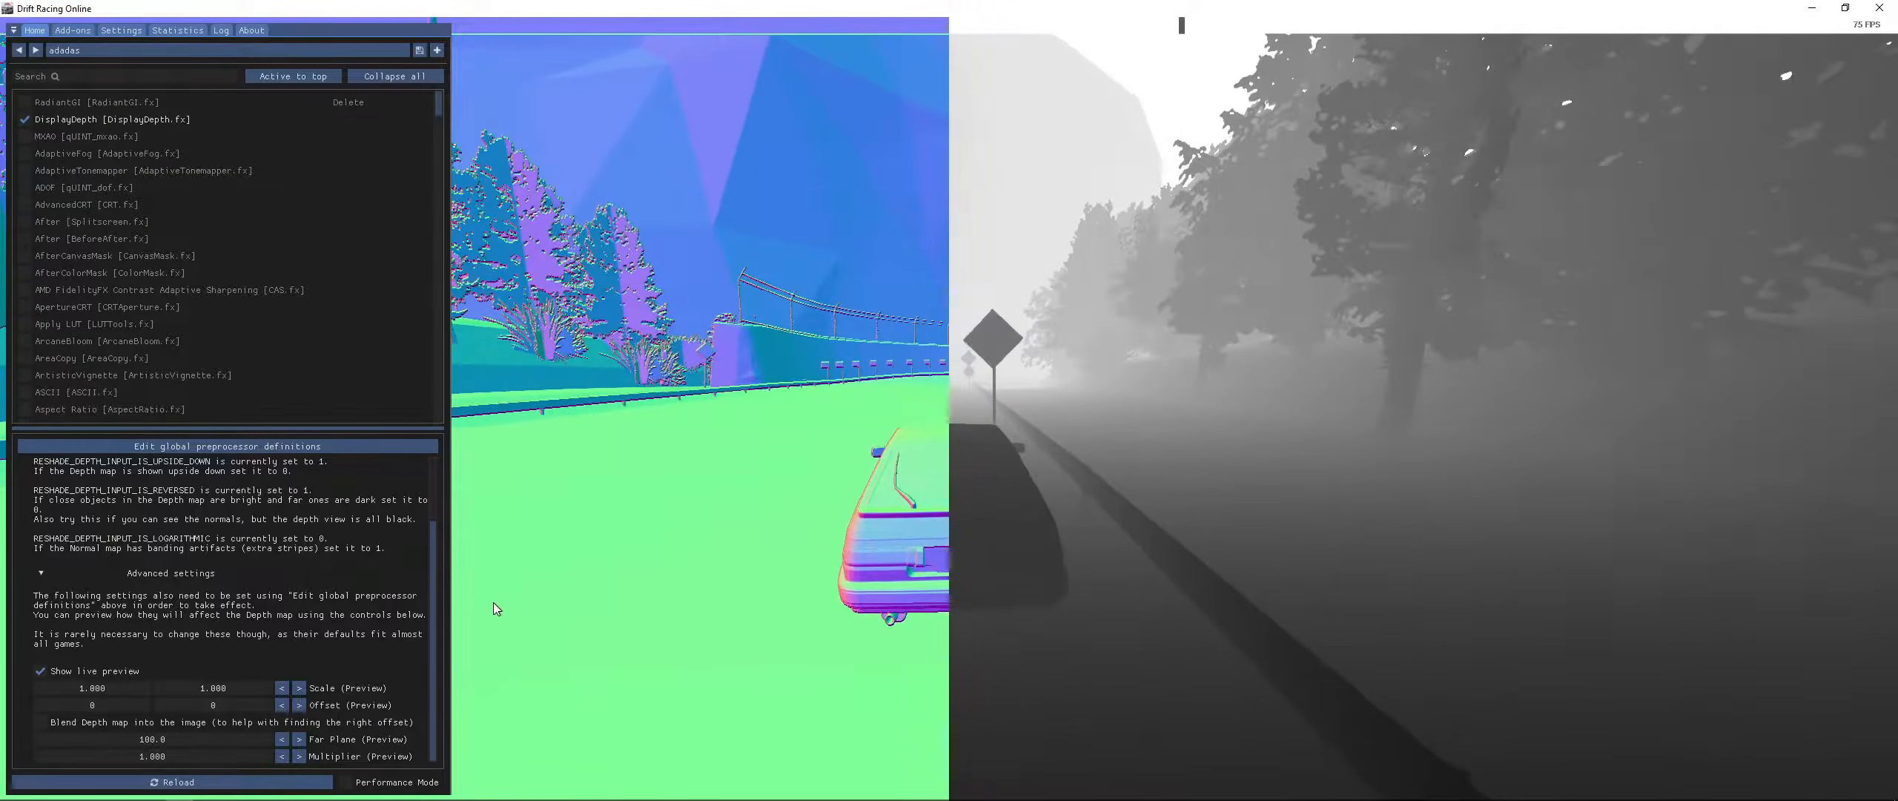
- Set both preview scale values to 0.5
double_click(232, 690)
text(.)
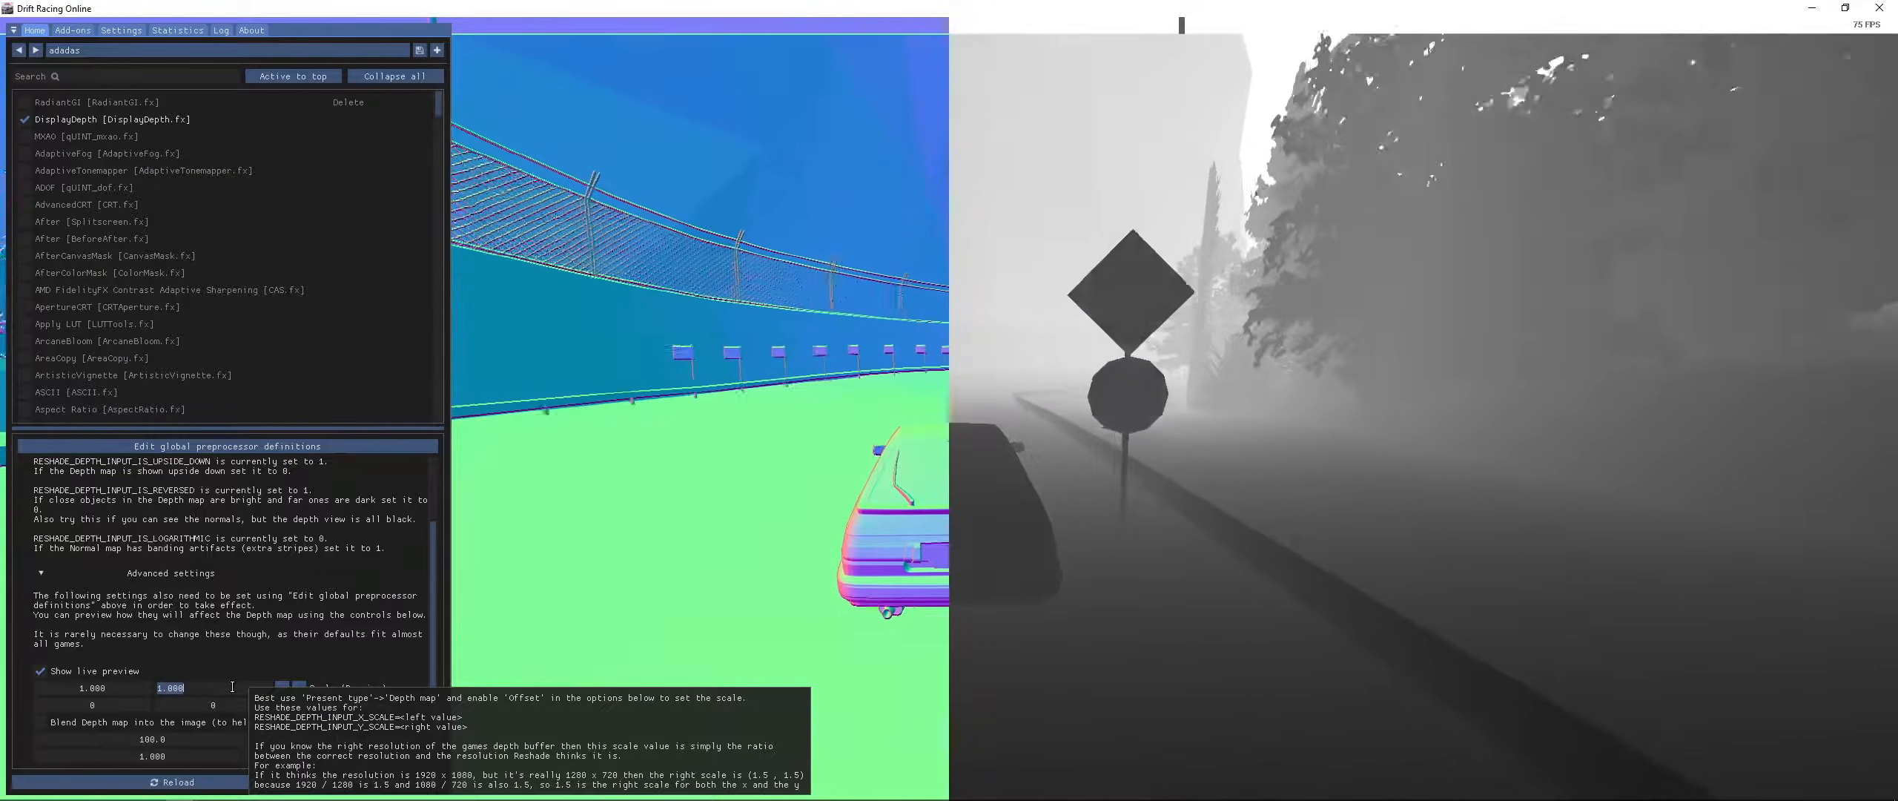
text(5)
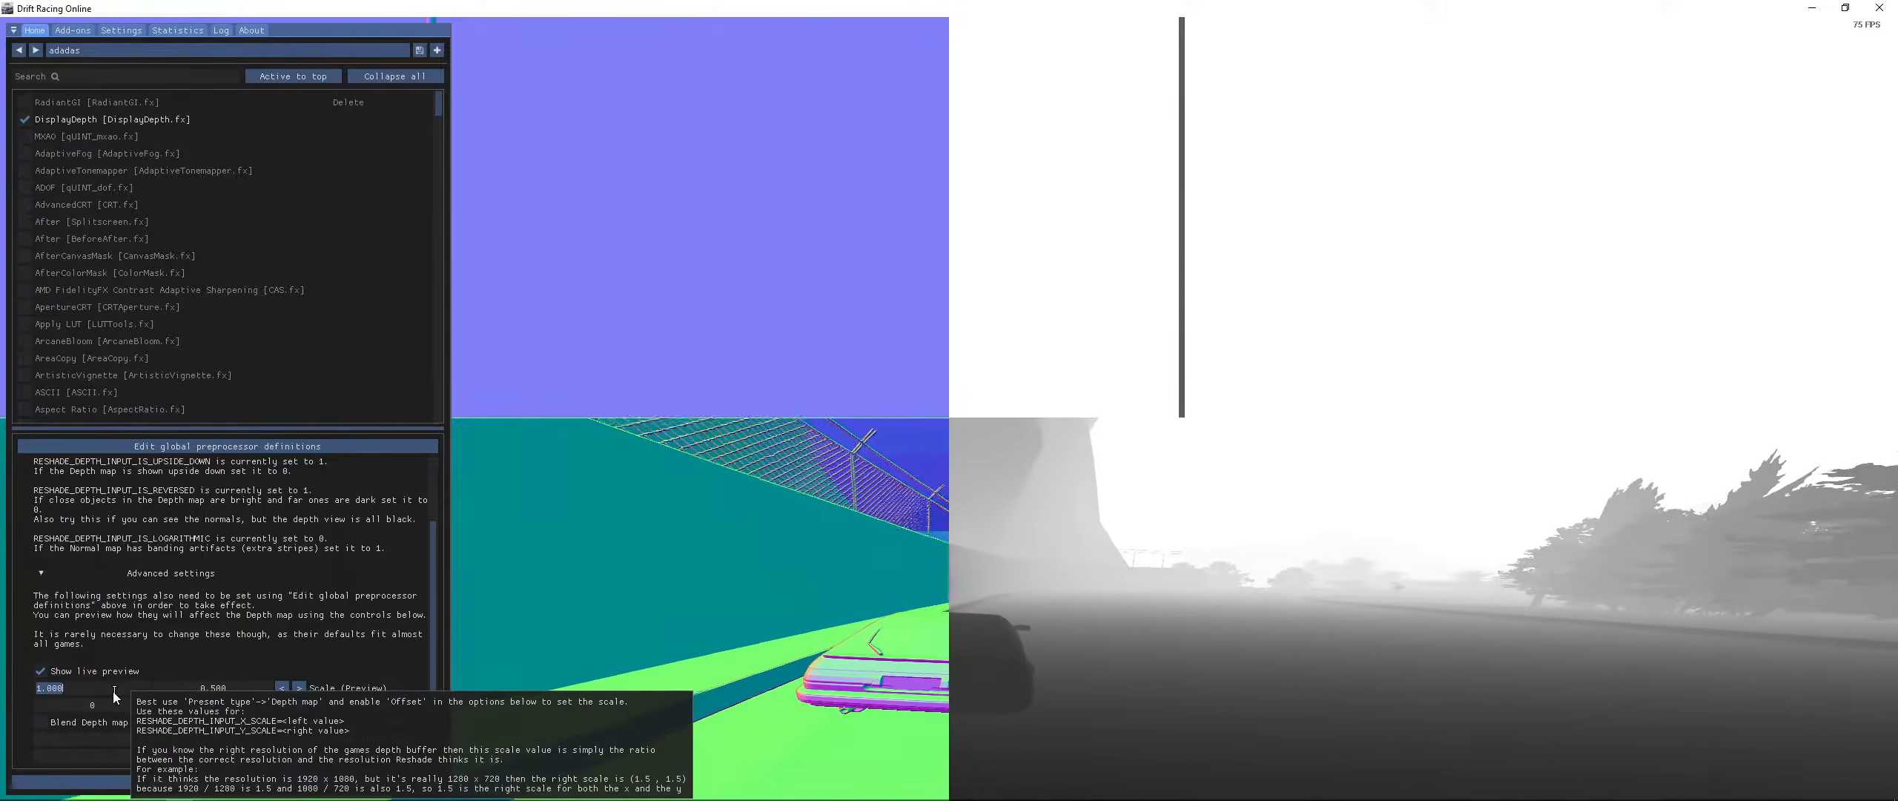
double_click(113, 691)
text(5)
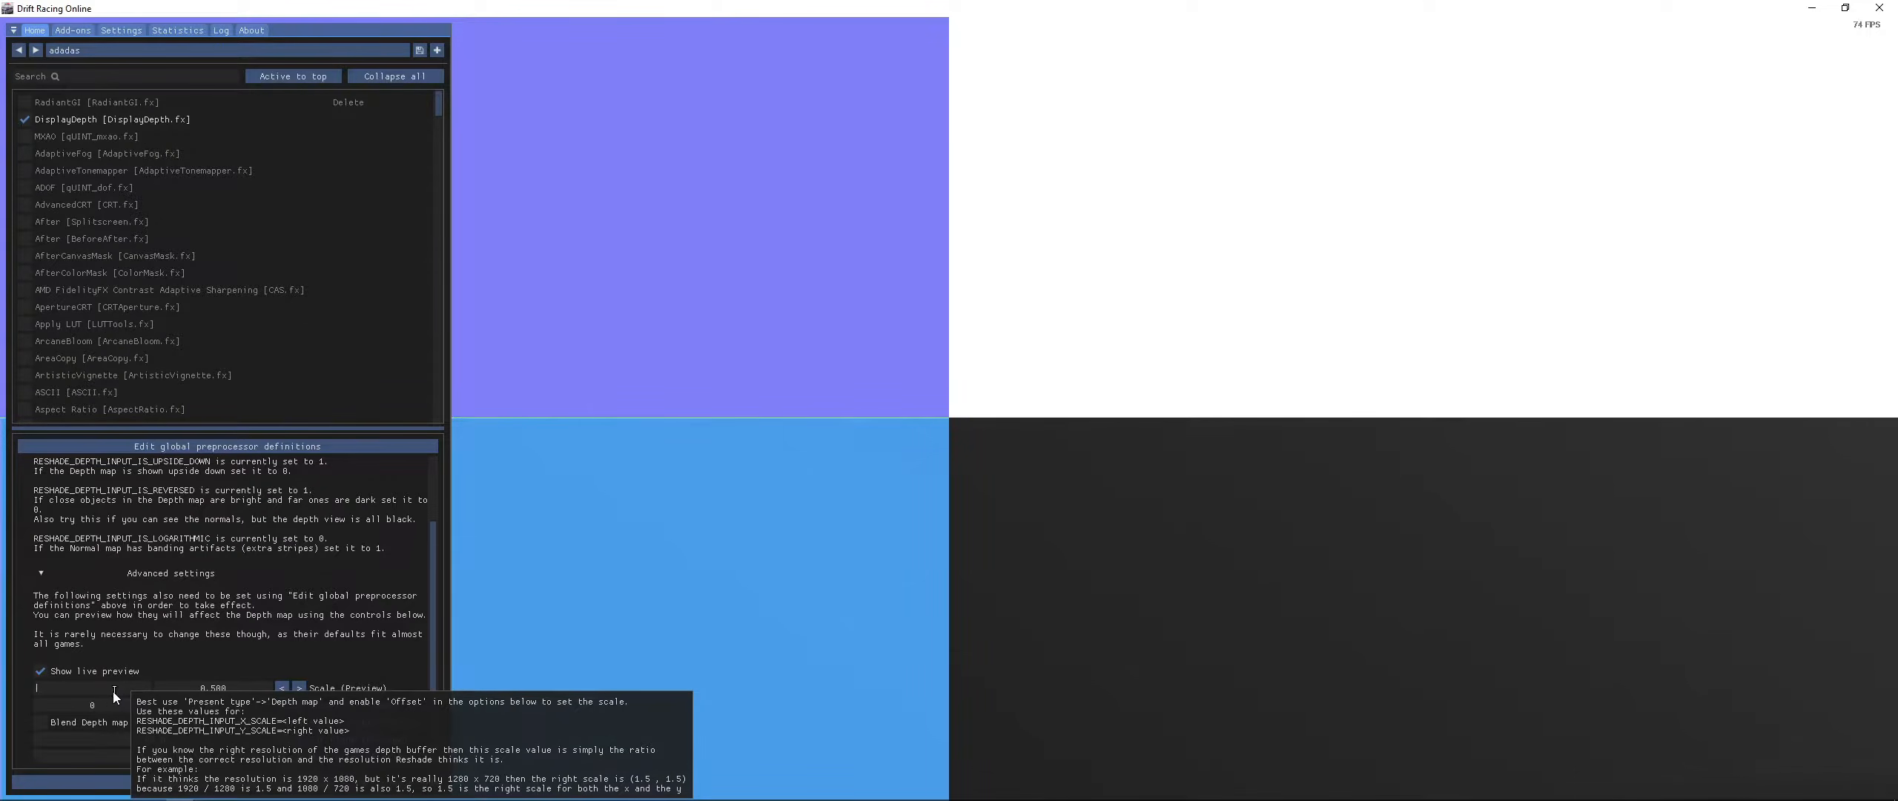
text(.5)
key(Return)
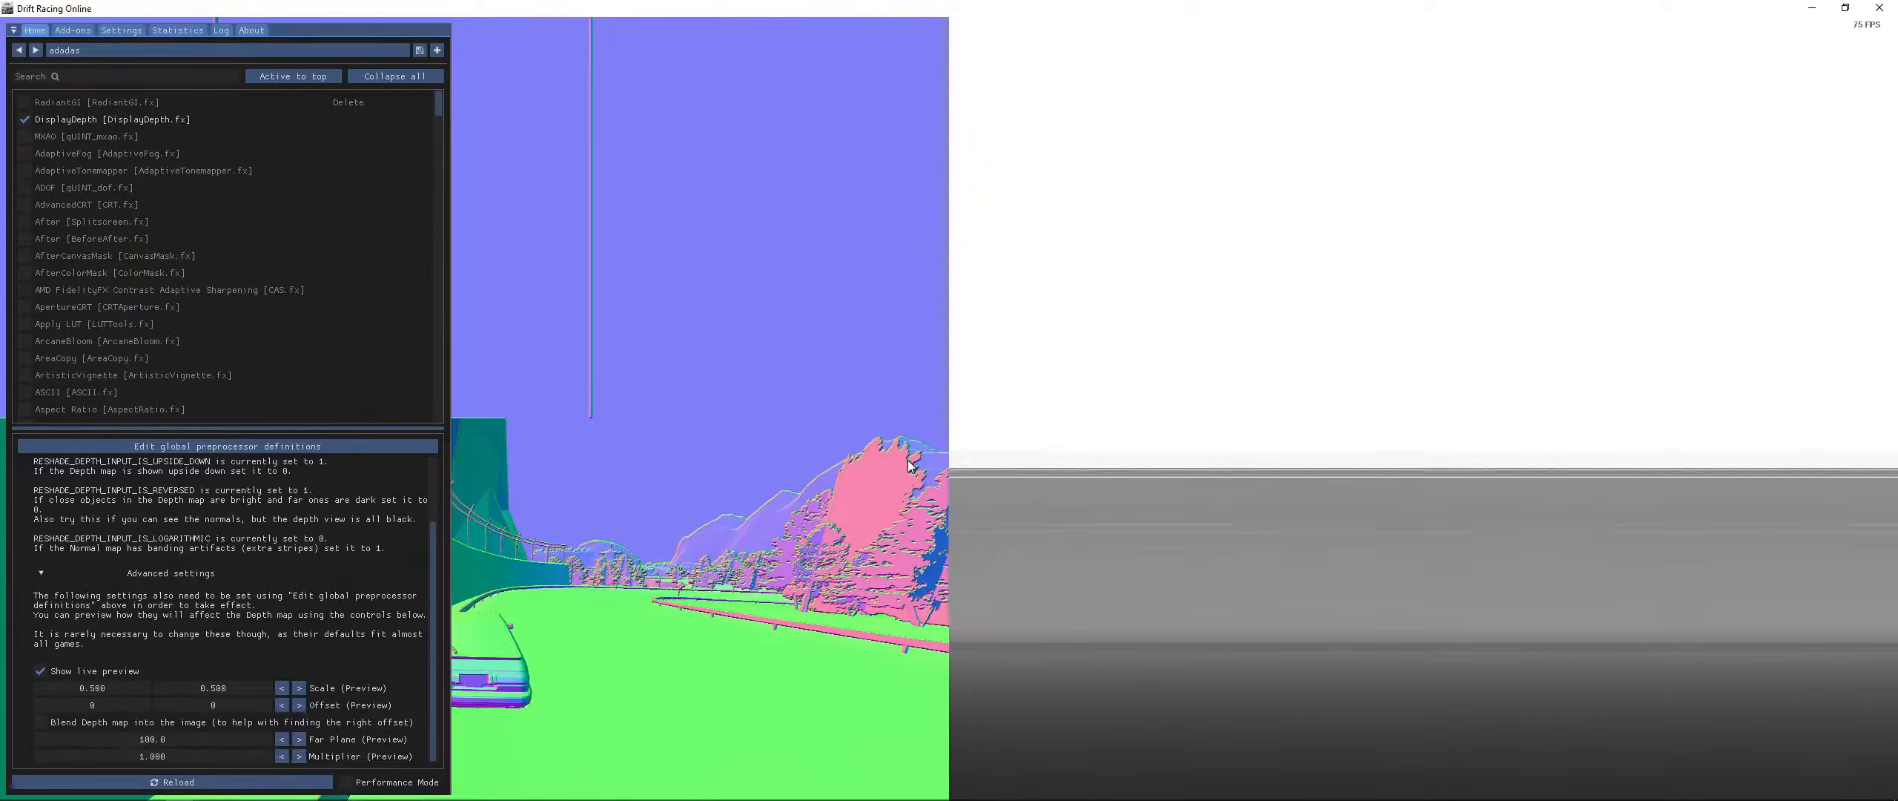
- Set the preview X offset to 0 and enter .5 as the preview Y offset
mouse_move(146, 706)
mouse_down()
mouse_move(102, 691)
mouse_move(140, 703)
mouse_up()
double_click(115, 706)
text(0)
key(Return)
double_click(227, 709)
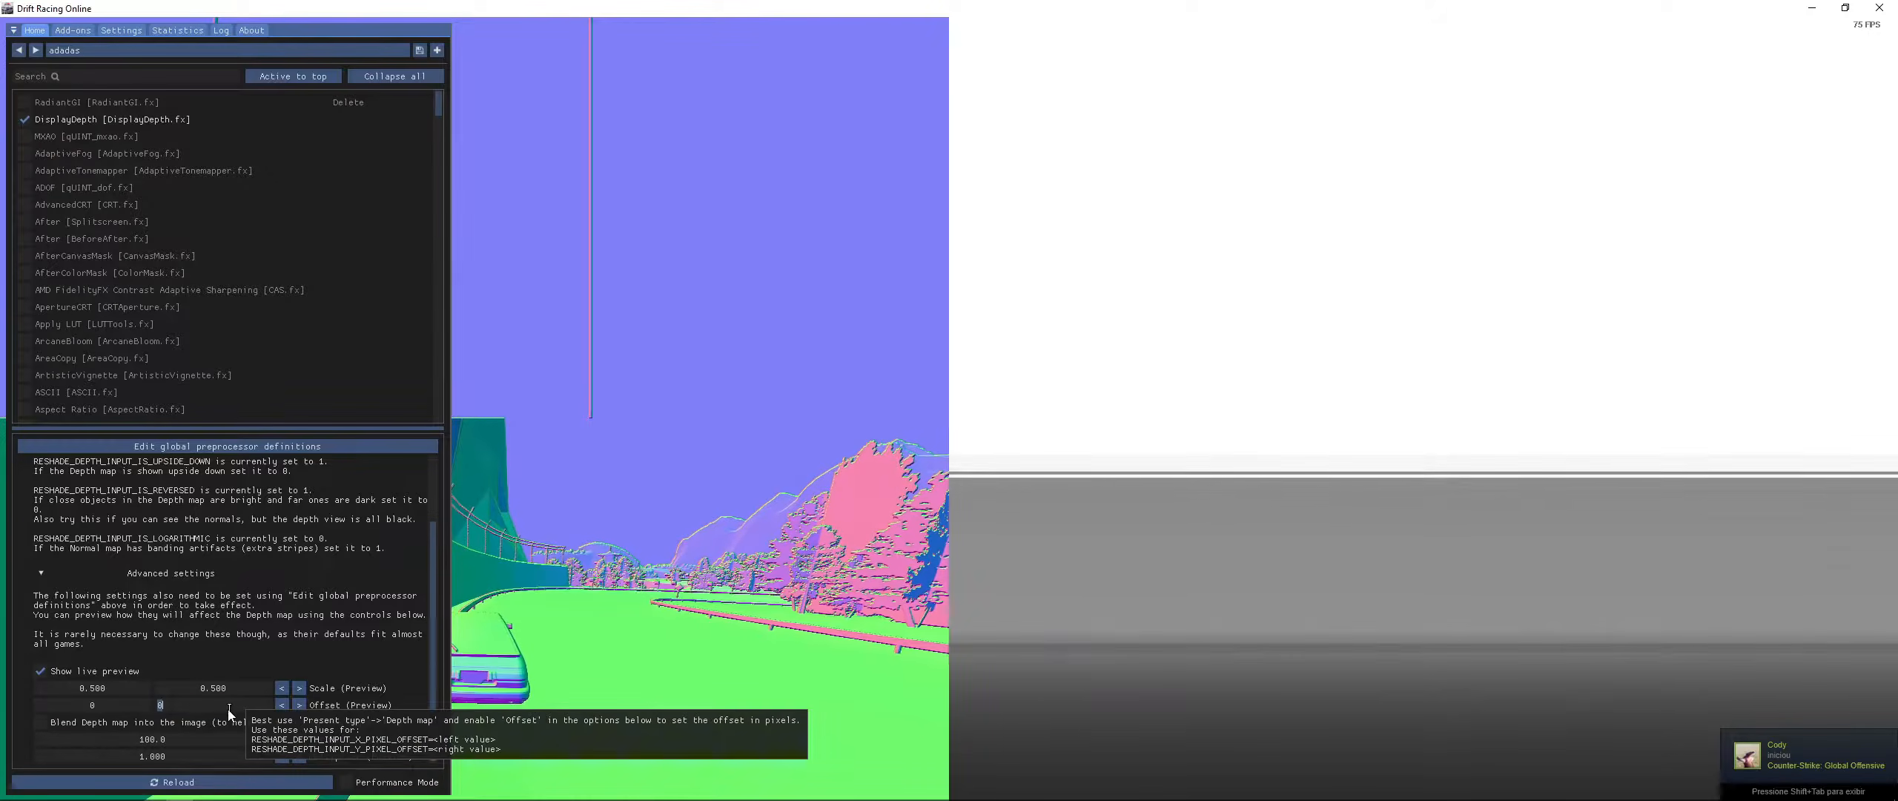
text(.5)
key(Return)
- Set the preview Y offset to -1600 and nudge it slightly
drag(229, 709, 1, 721)
double_click(196, 706)
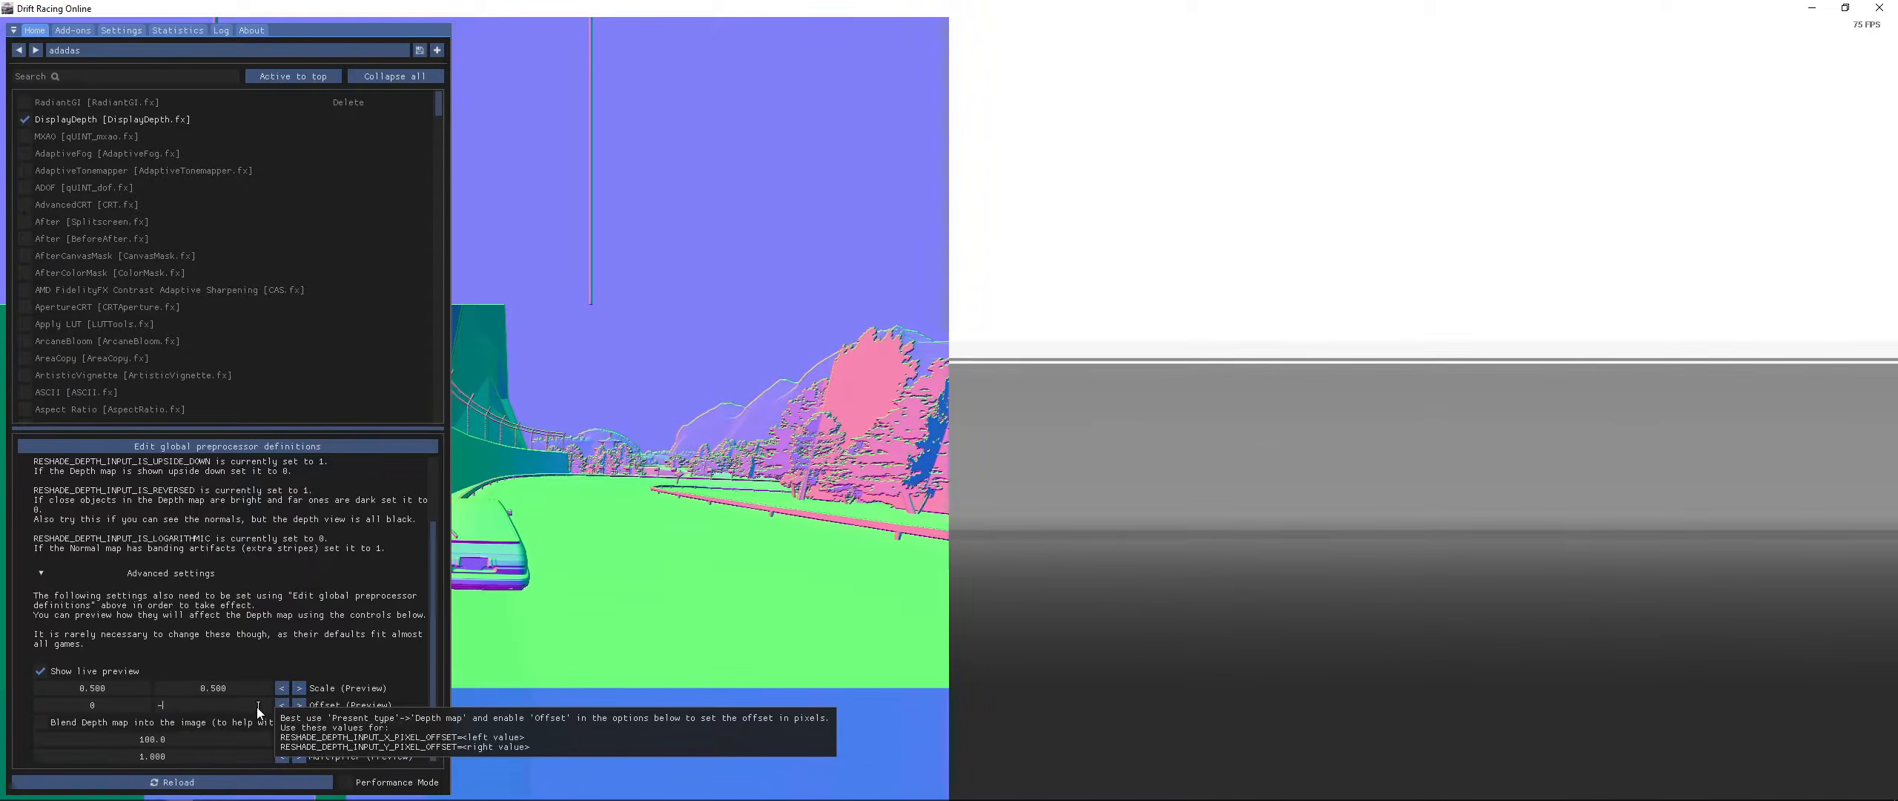
text(-1600)
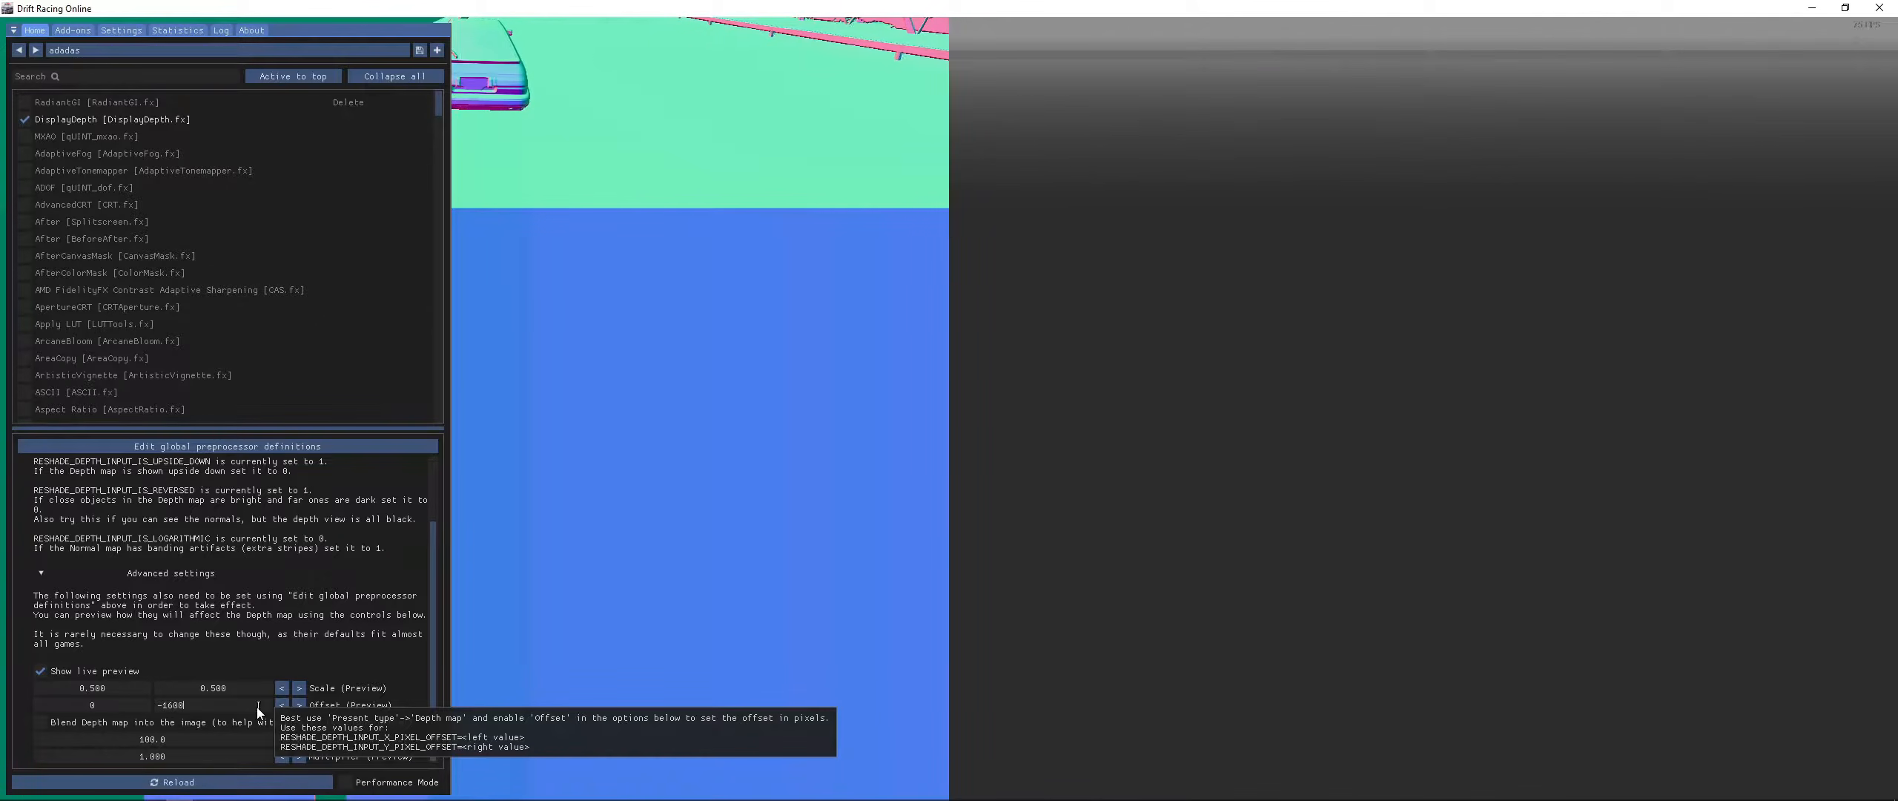
key(Return)
drag(222, 705, 622, 708)
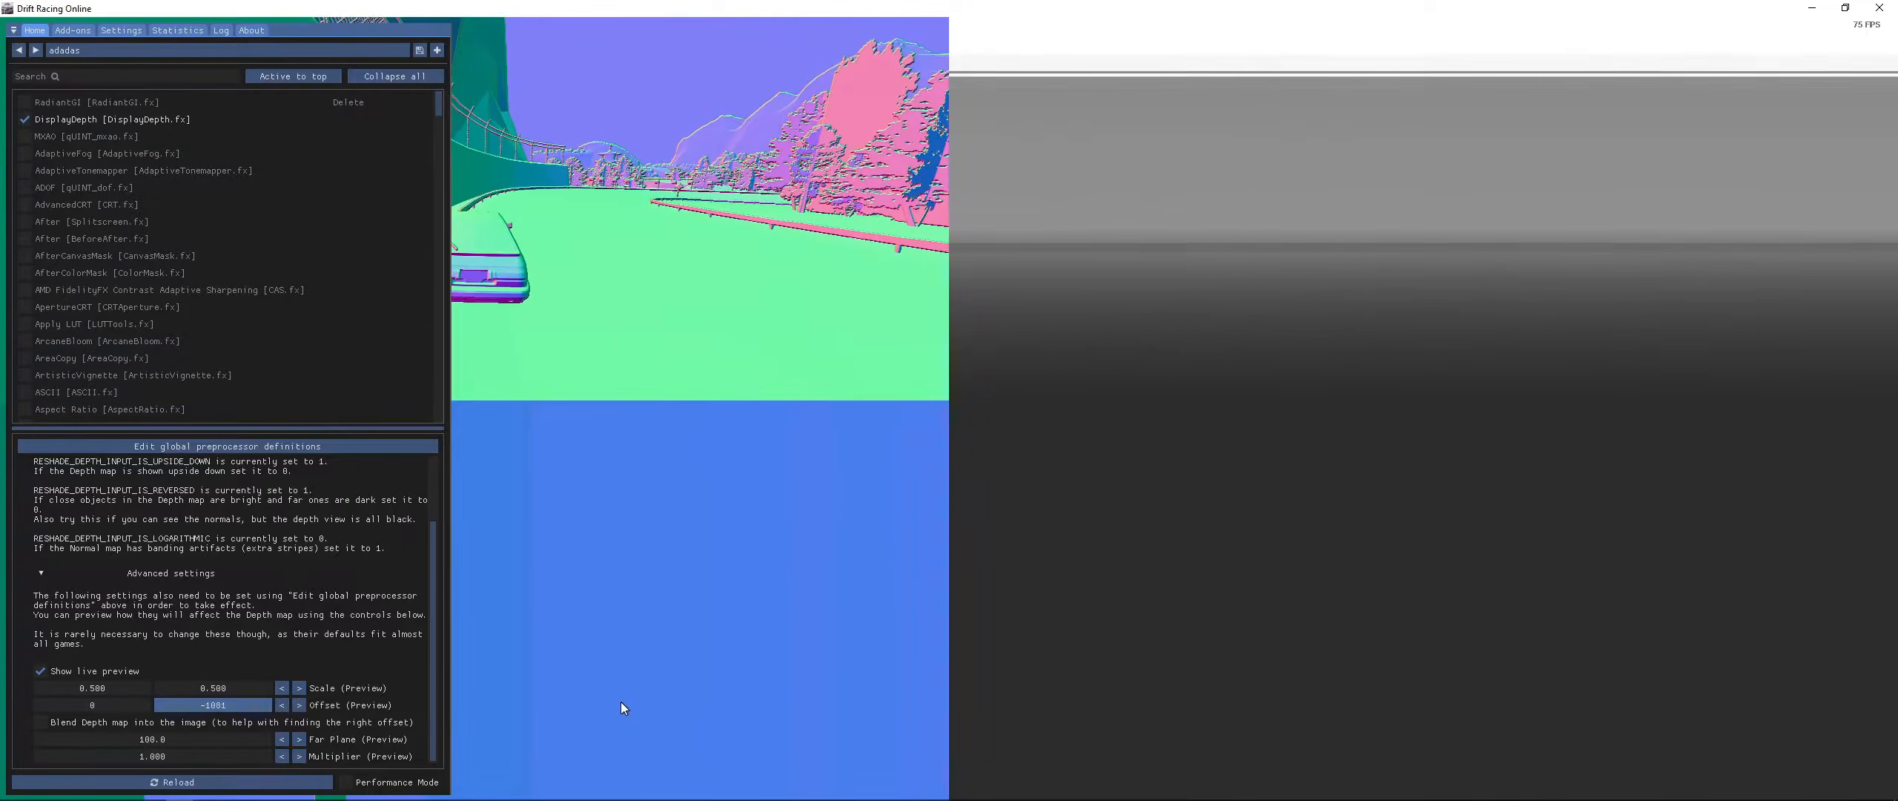
- Move the ReShade overlay window over the depth-view half of the game screen
drag(364, 30, 1729, 33)
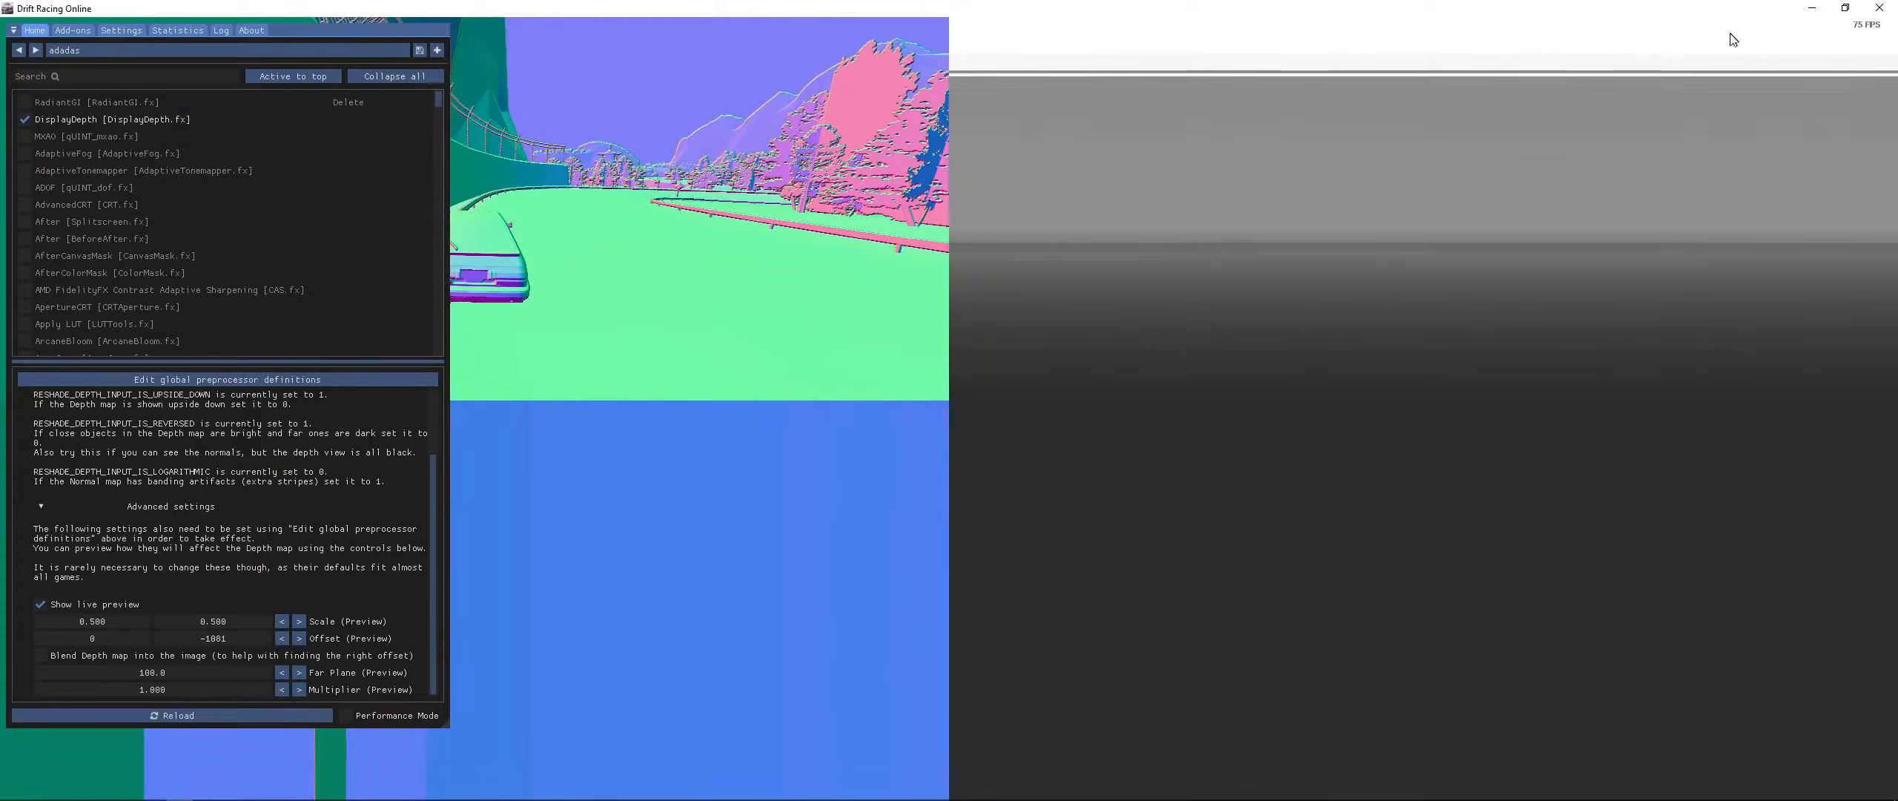
drag(364, 32, 1601, 110)
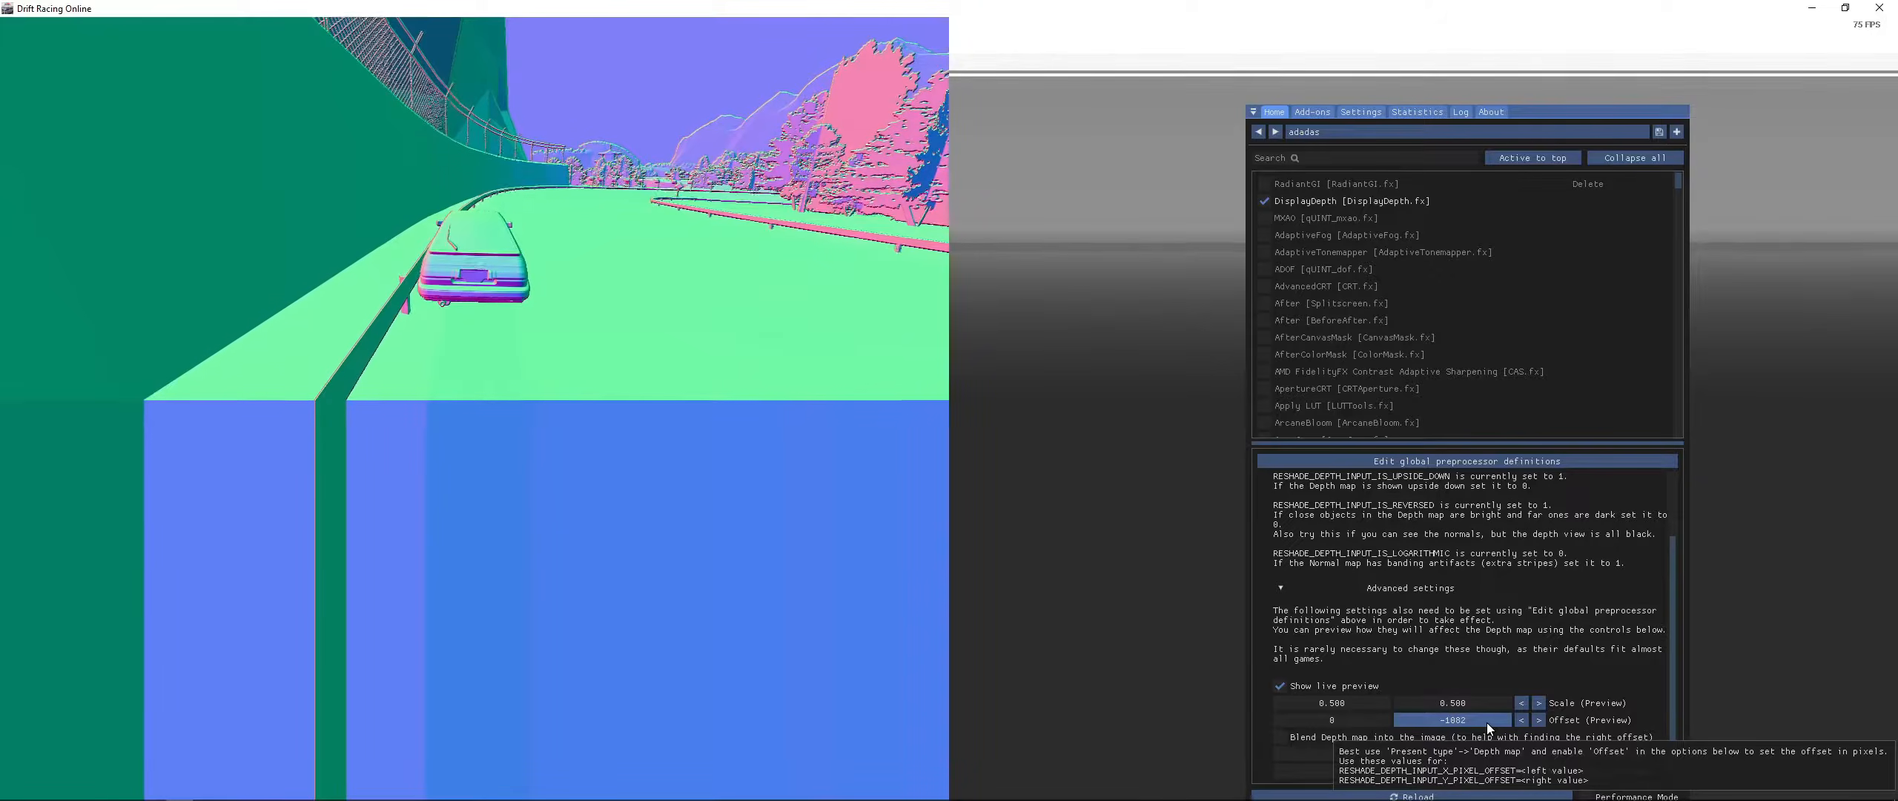
- Drag the preview offset and X scale sliders to test further alignment values
drag(1486, 723, 1486, 721)
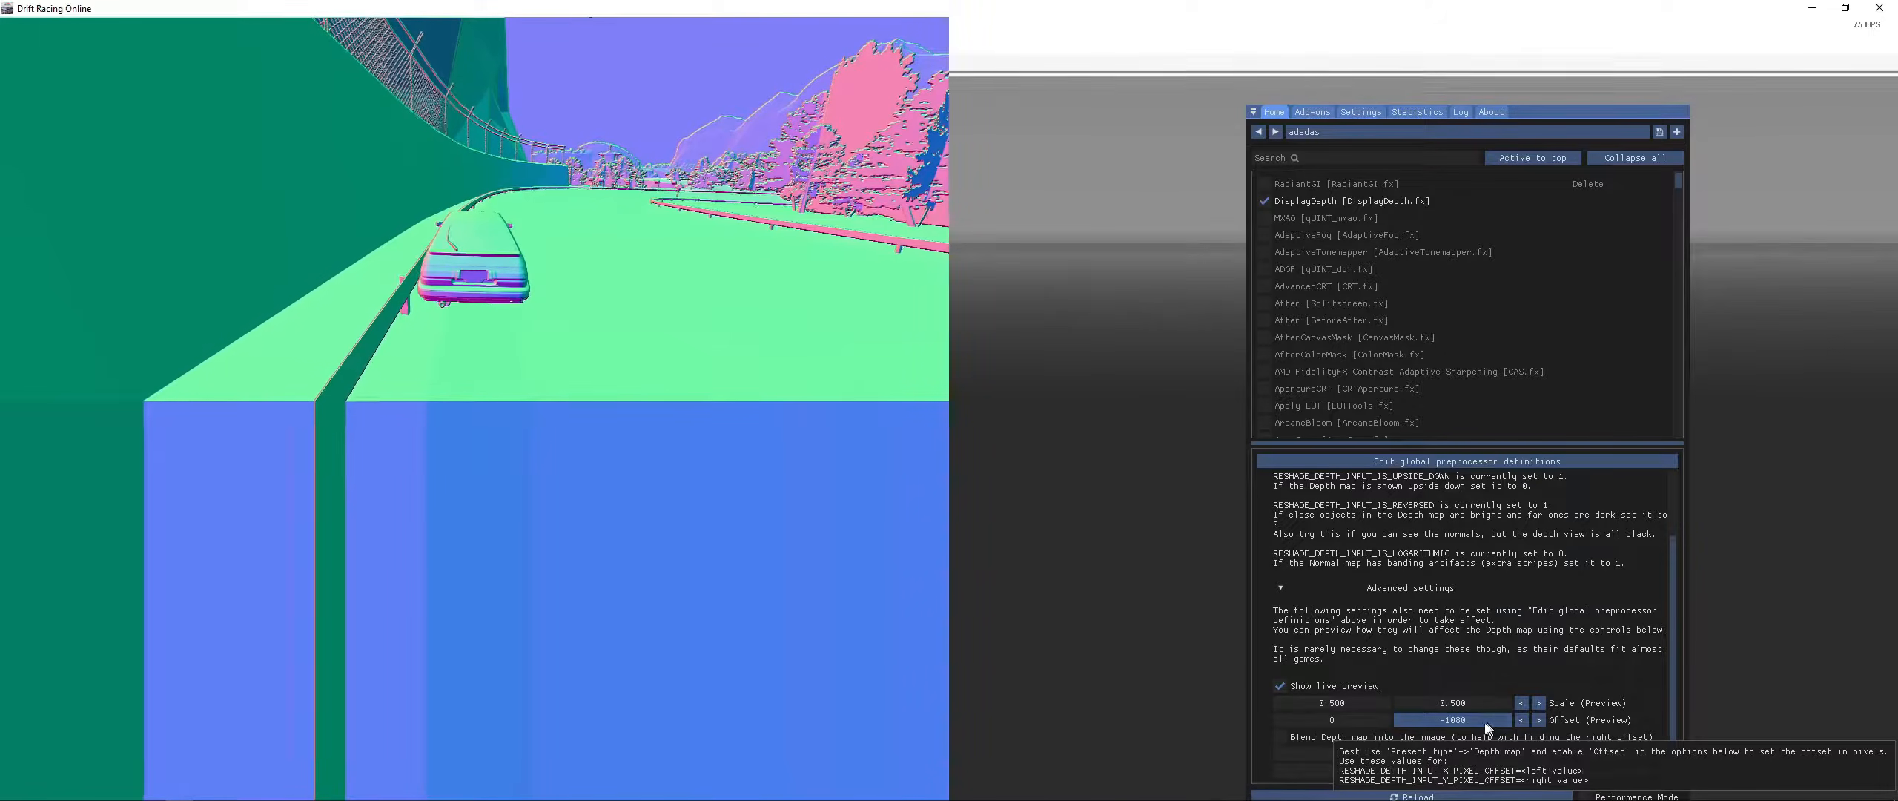
click(1308, 686)
click(1308, 687)
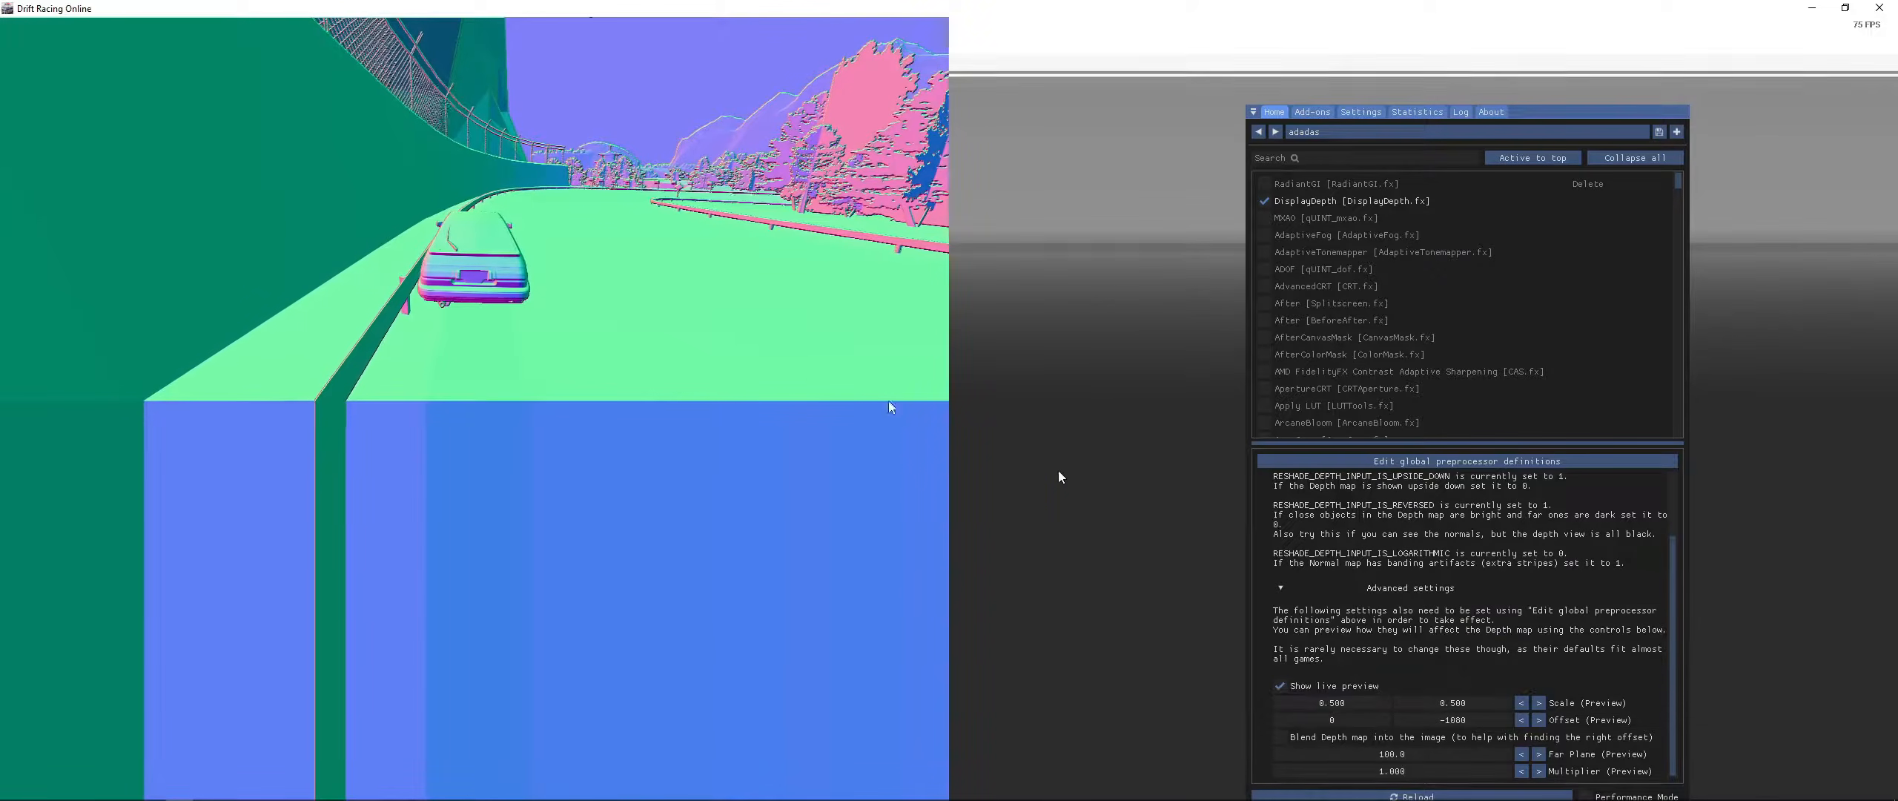
drag(1344, 702, 1661, 667)
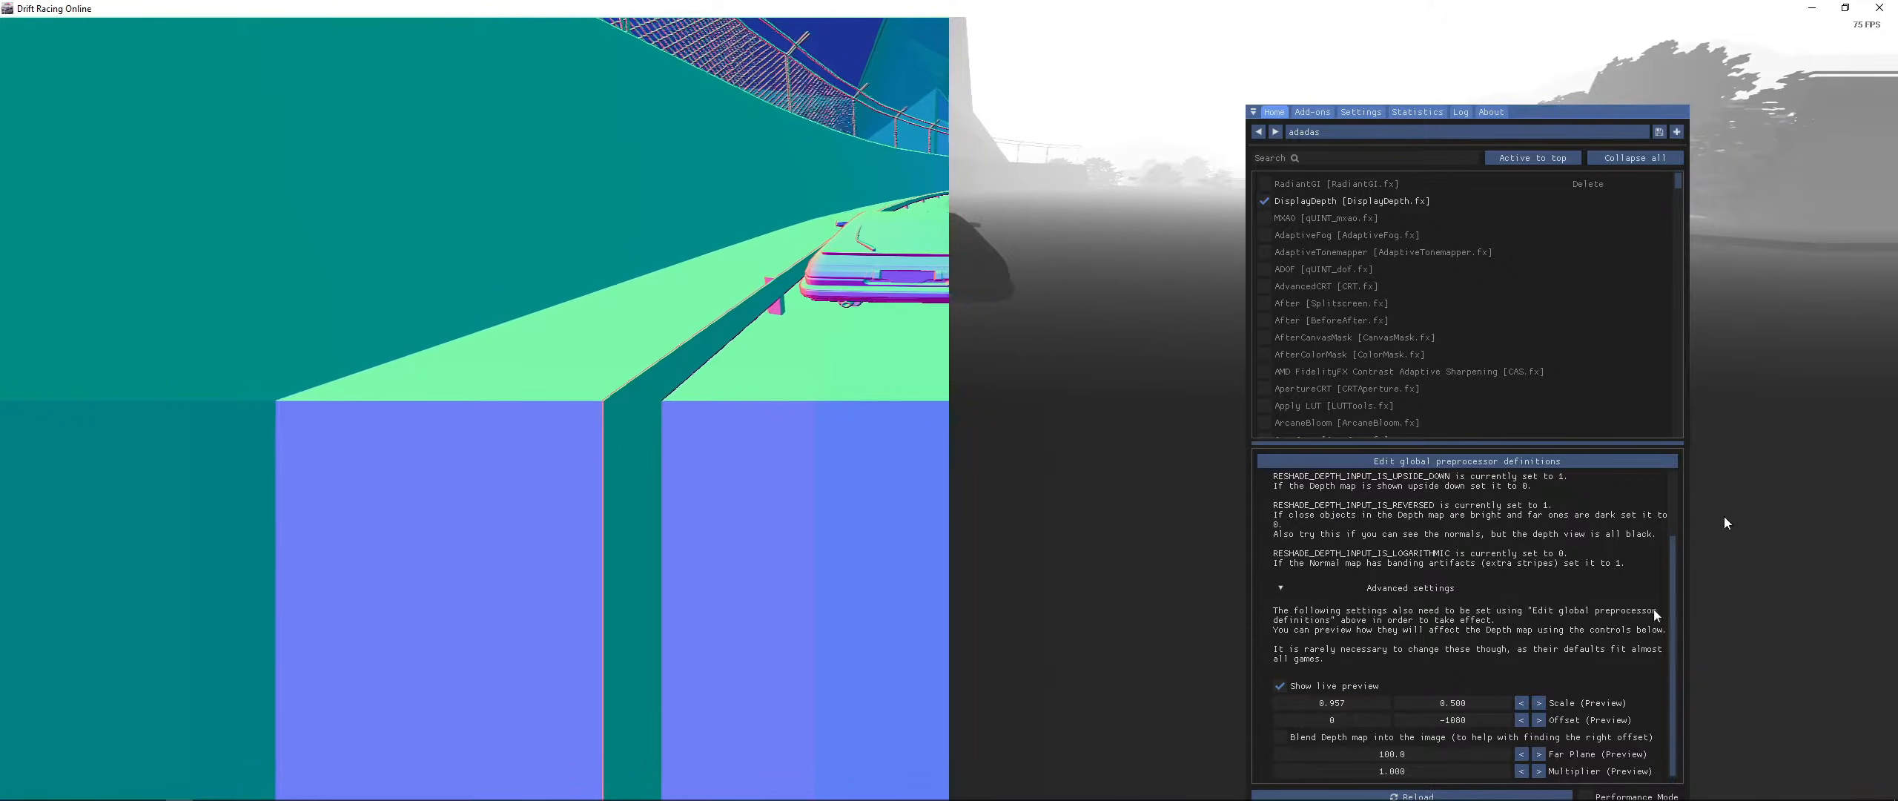
drag(1364, 704, 1403, 703)
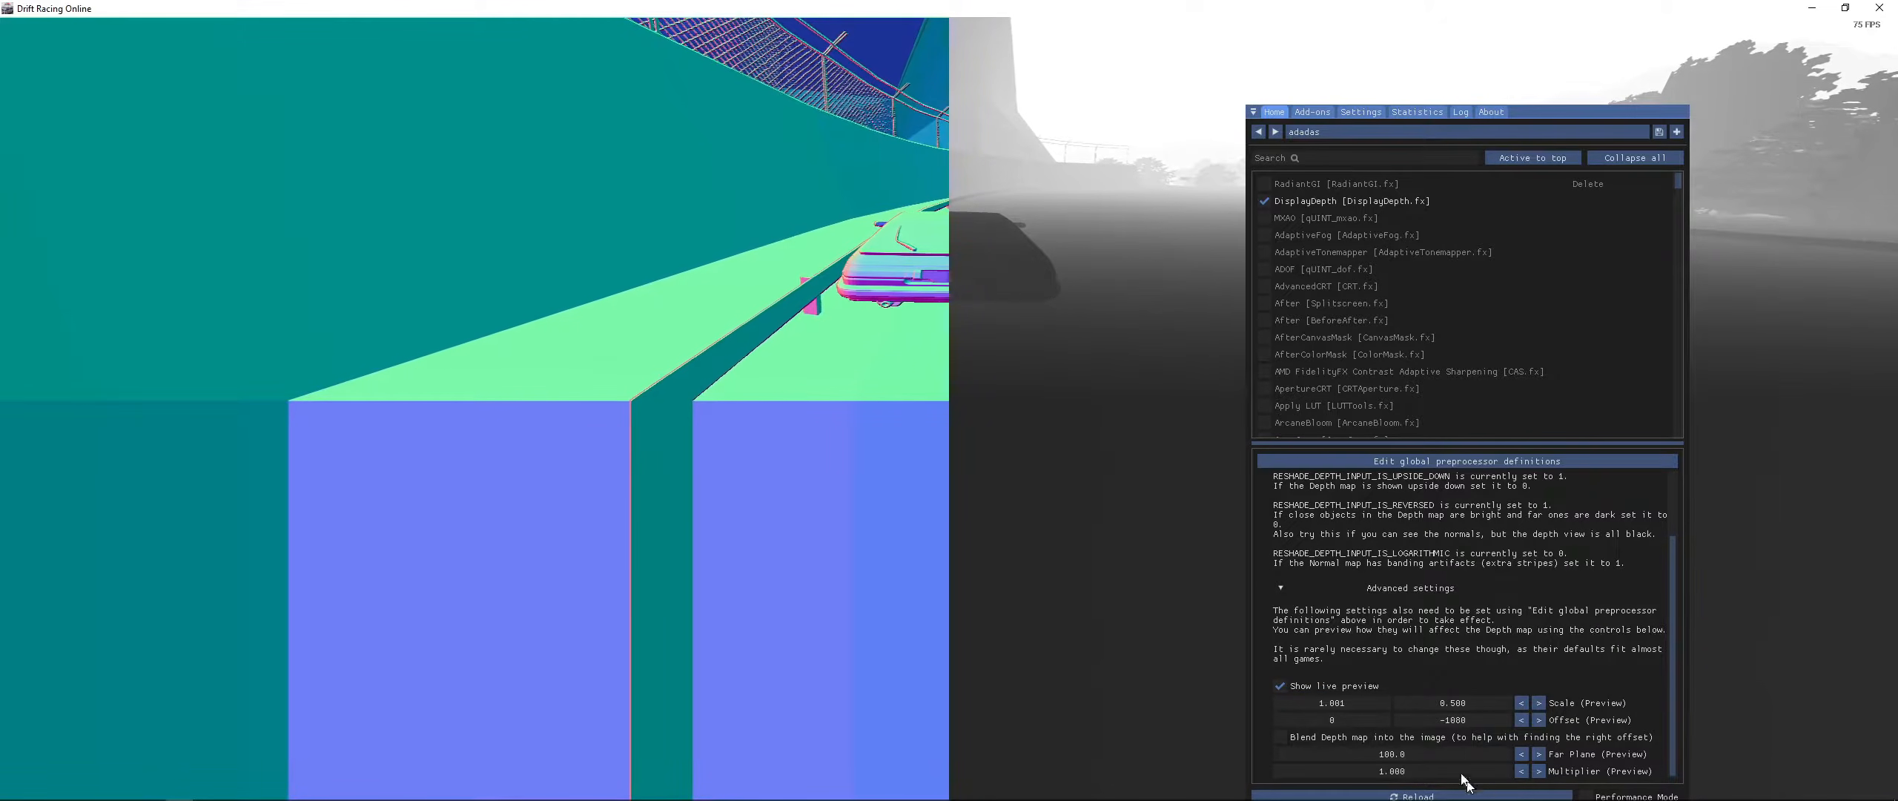
drag(1471, 706, 1644, 739)
drag(1489, 722, 1891, 729)
drag(1442, 721, 1882, 710)
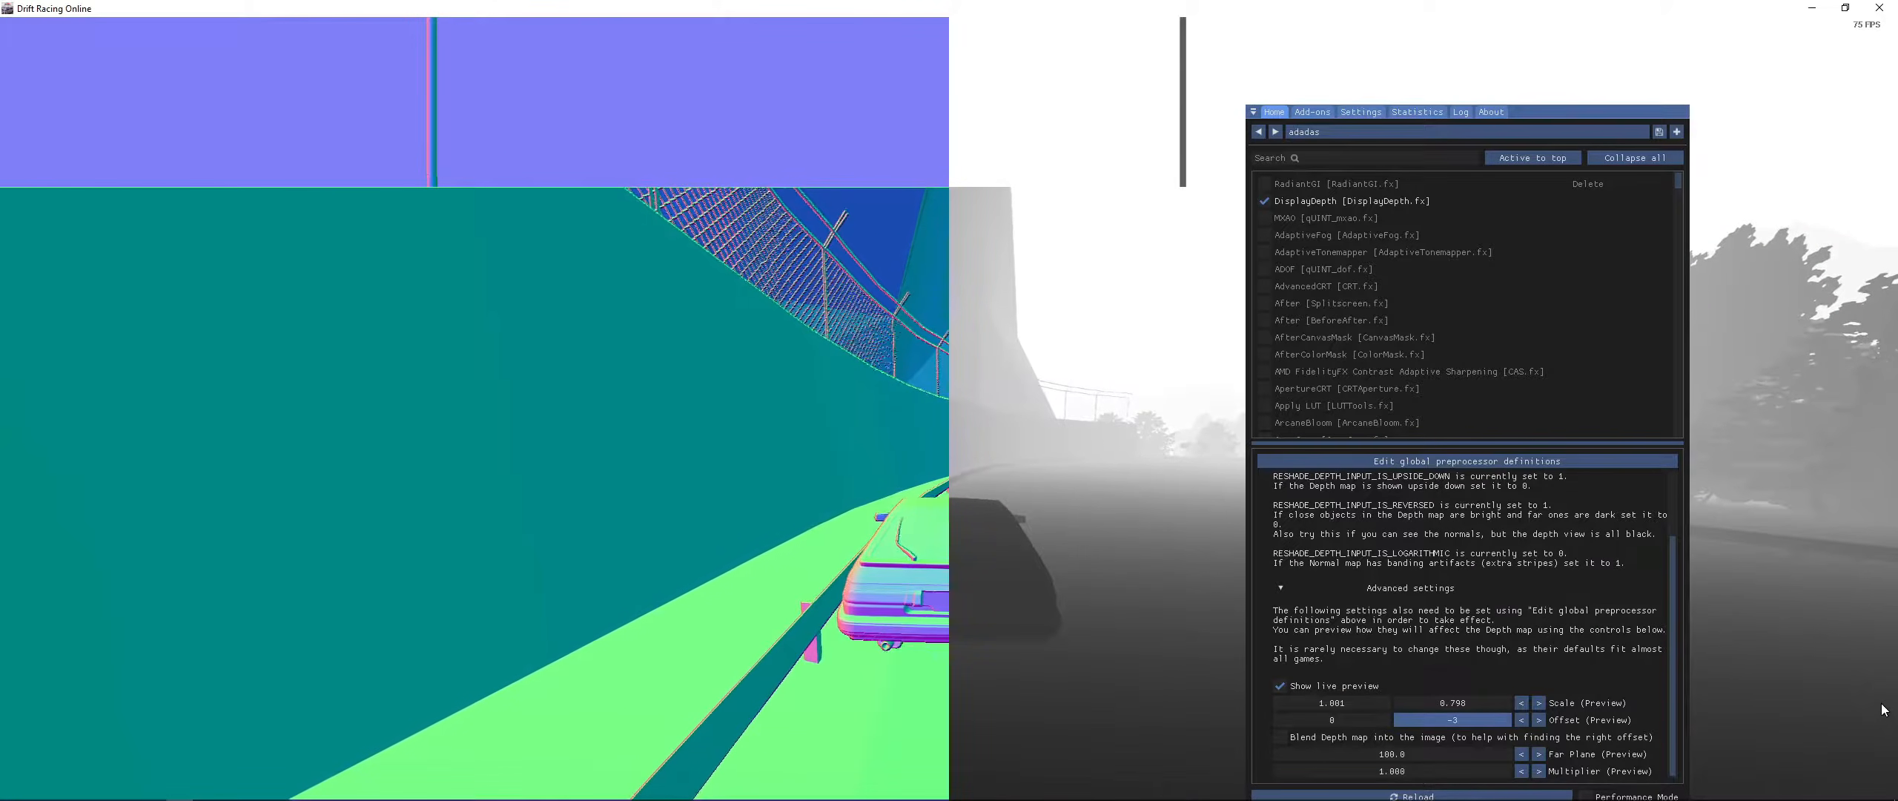
- Reset the preview scale and Y offset to their defaults, then nudge the preview Y scale to about 1.021
right_click(1456, 704)
click(1480, 715)
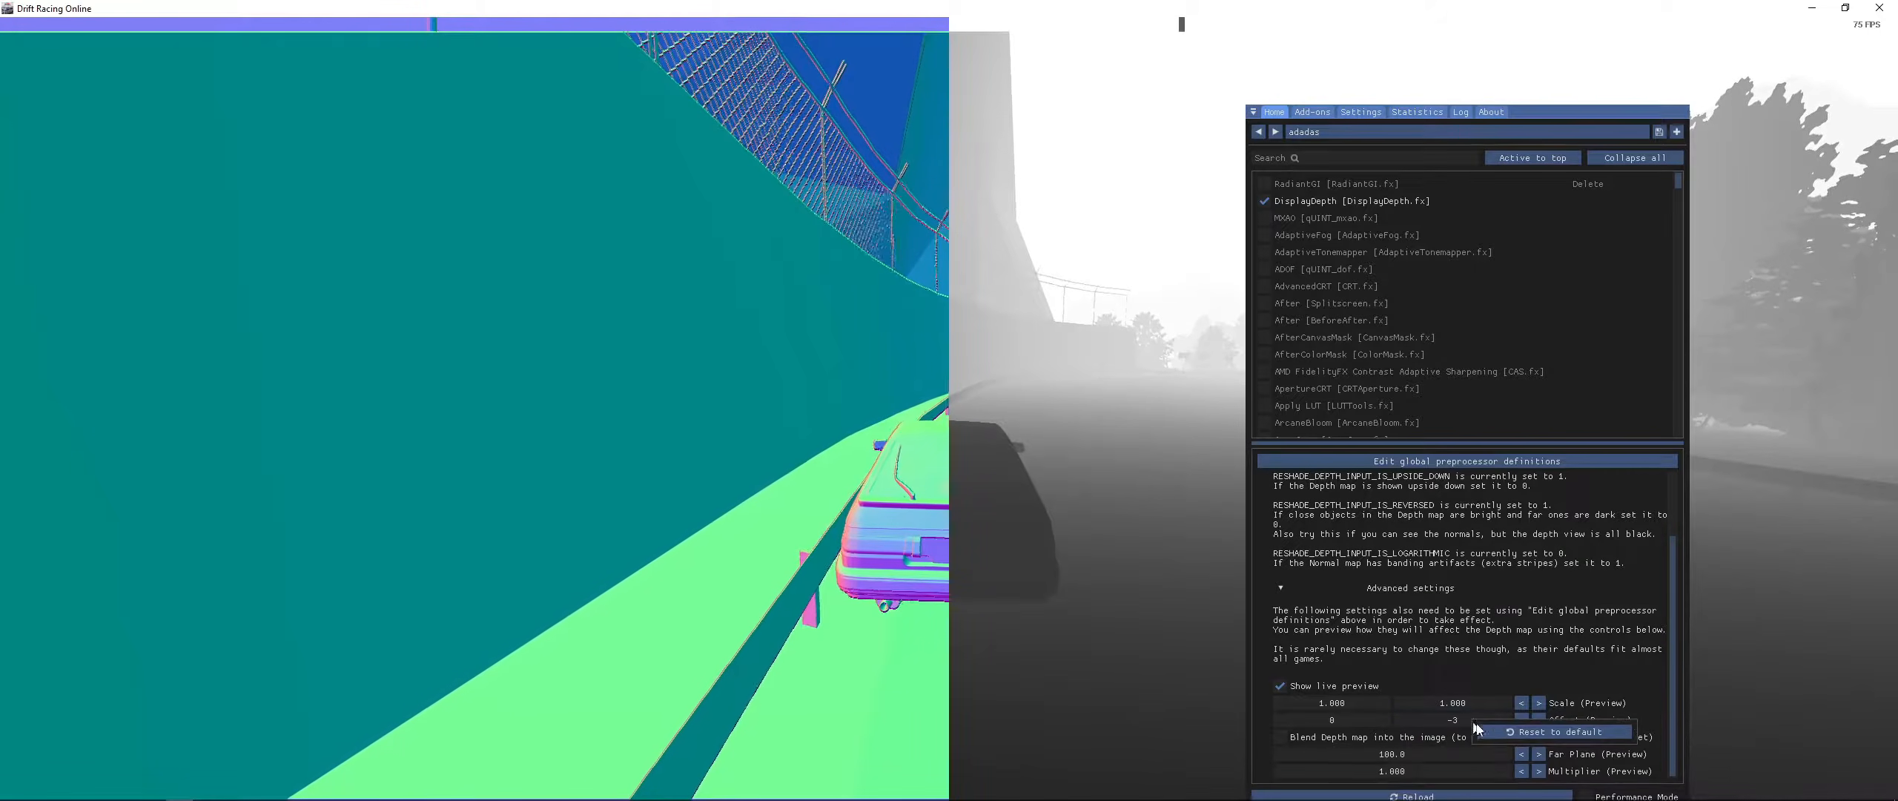
right_click(1482, 721)
click(1534, 738)
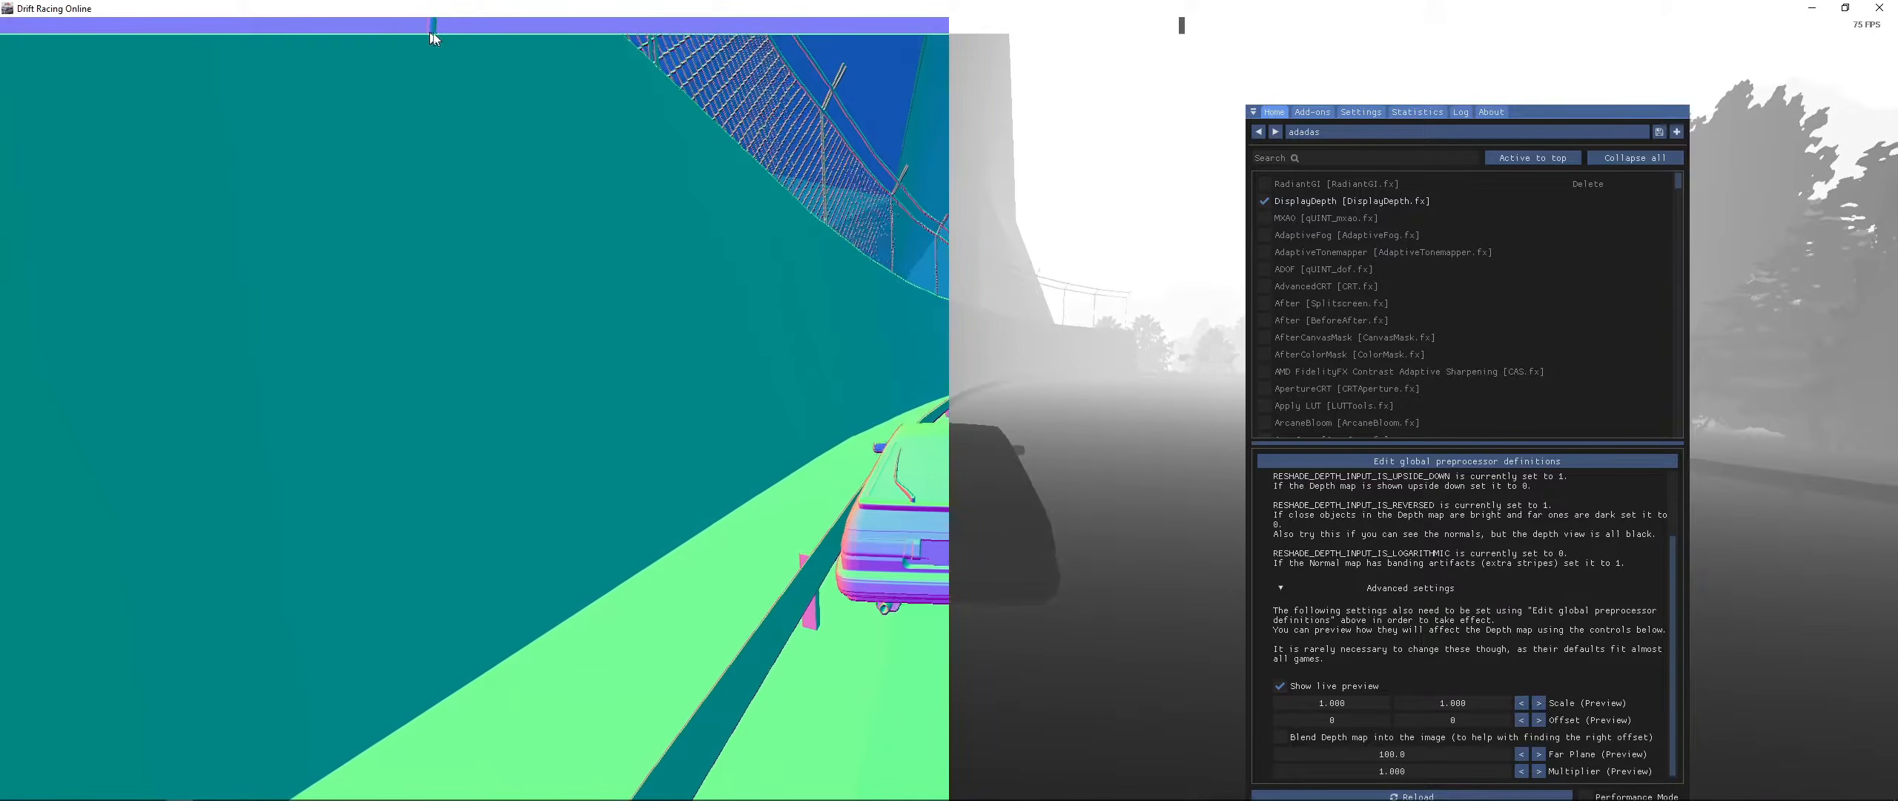
drag(1491, 706, 1464, 721)
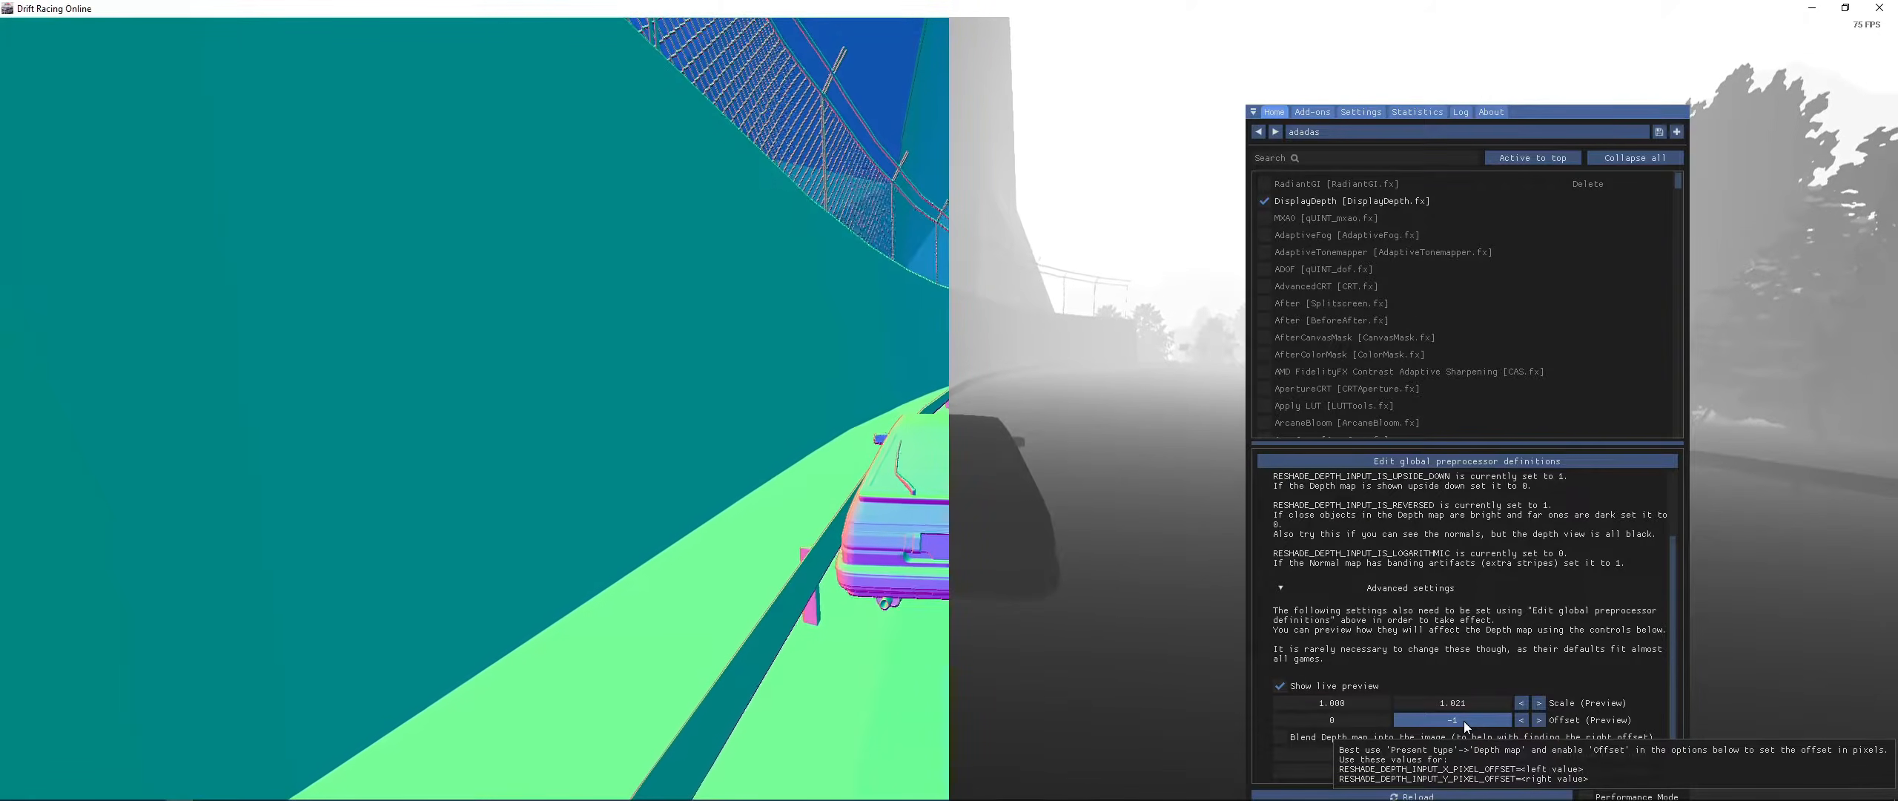
- Nudge the preview Y offset to -2 and set the global RESHADE_DEPTH_INPUT_Y_SCALE definition to 1.021
drag(1463, 720, 1464, 721)
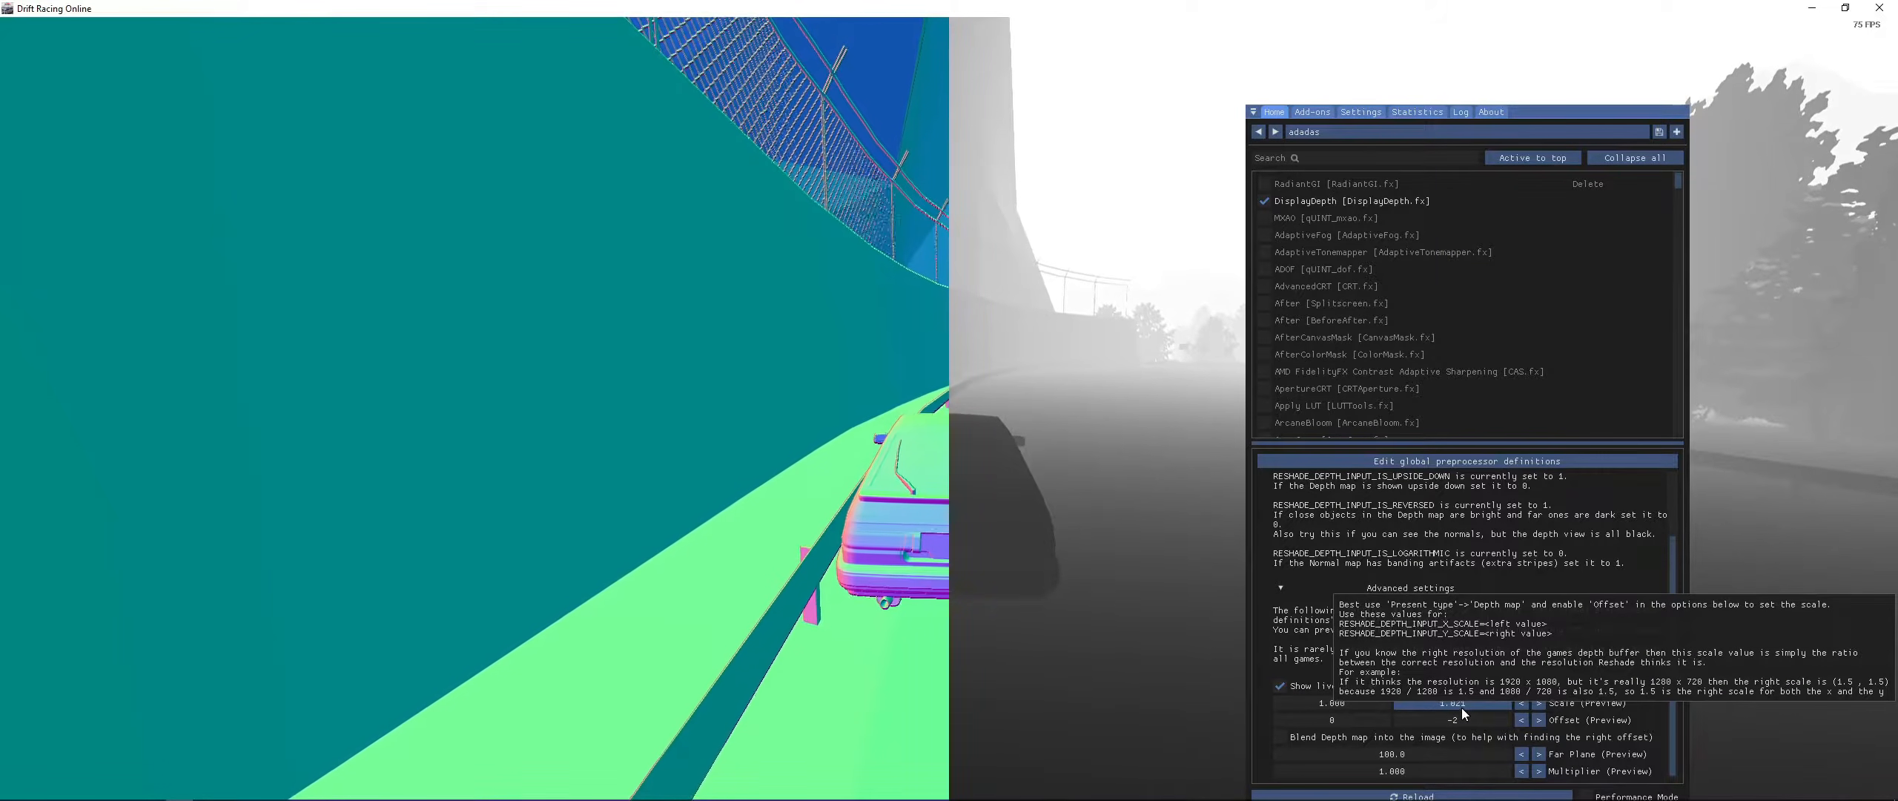
click(1555, 463)
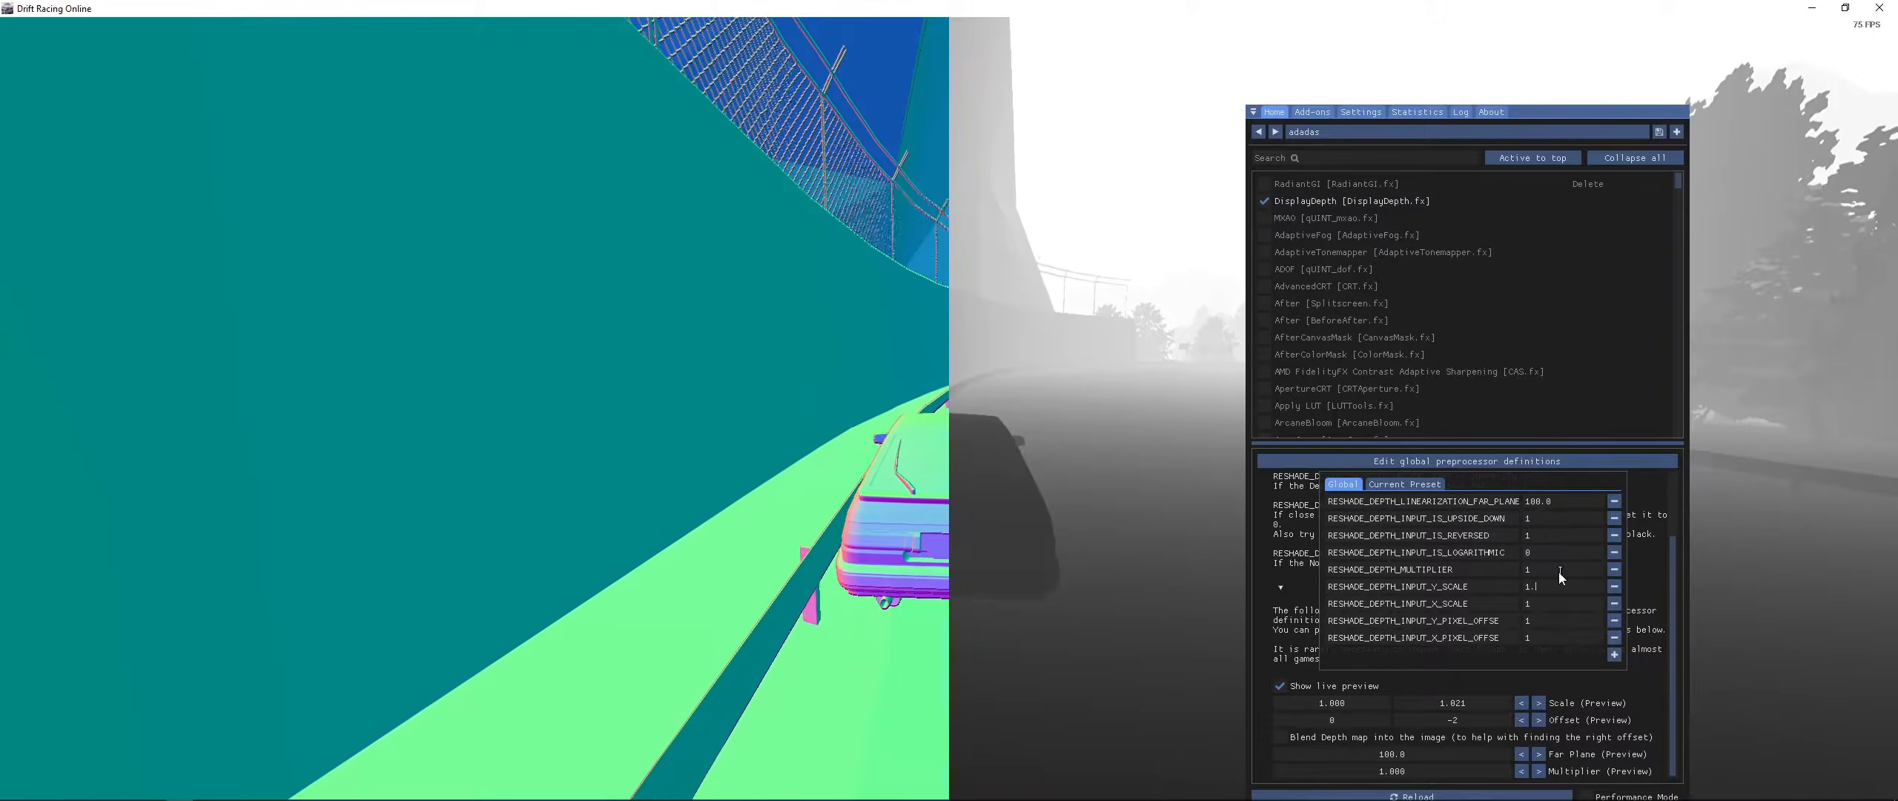
text(021)
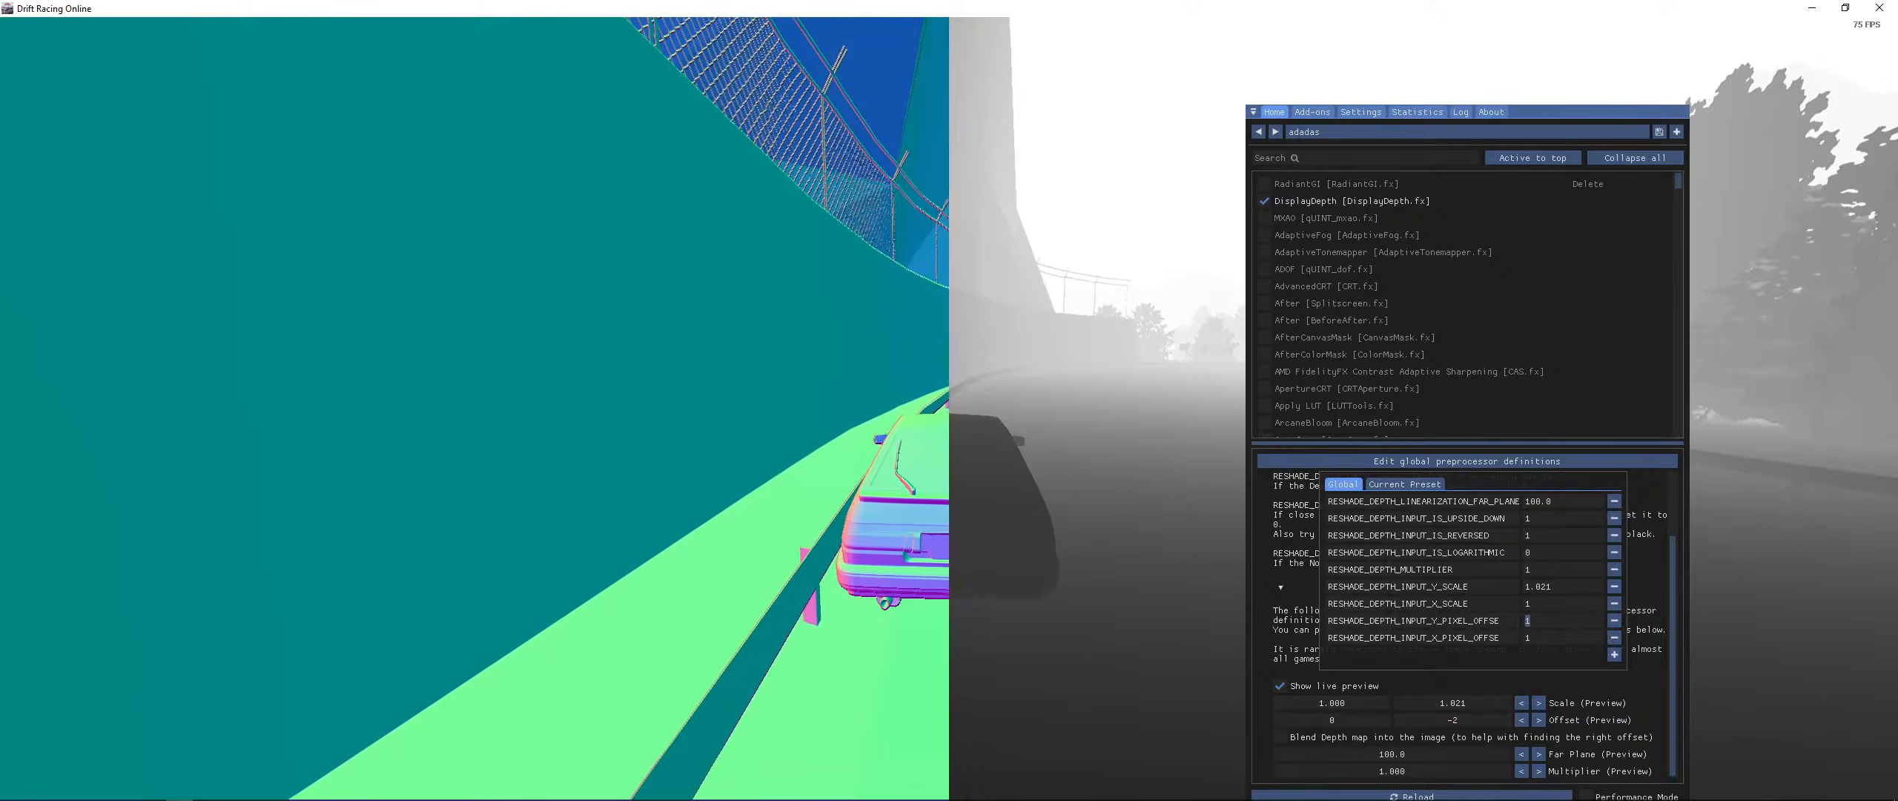
- Close the preprocessor definitions dialog and toggle the Show live preview option
click(1284, 687)
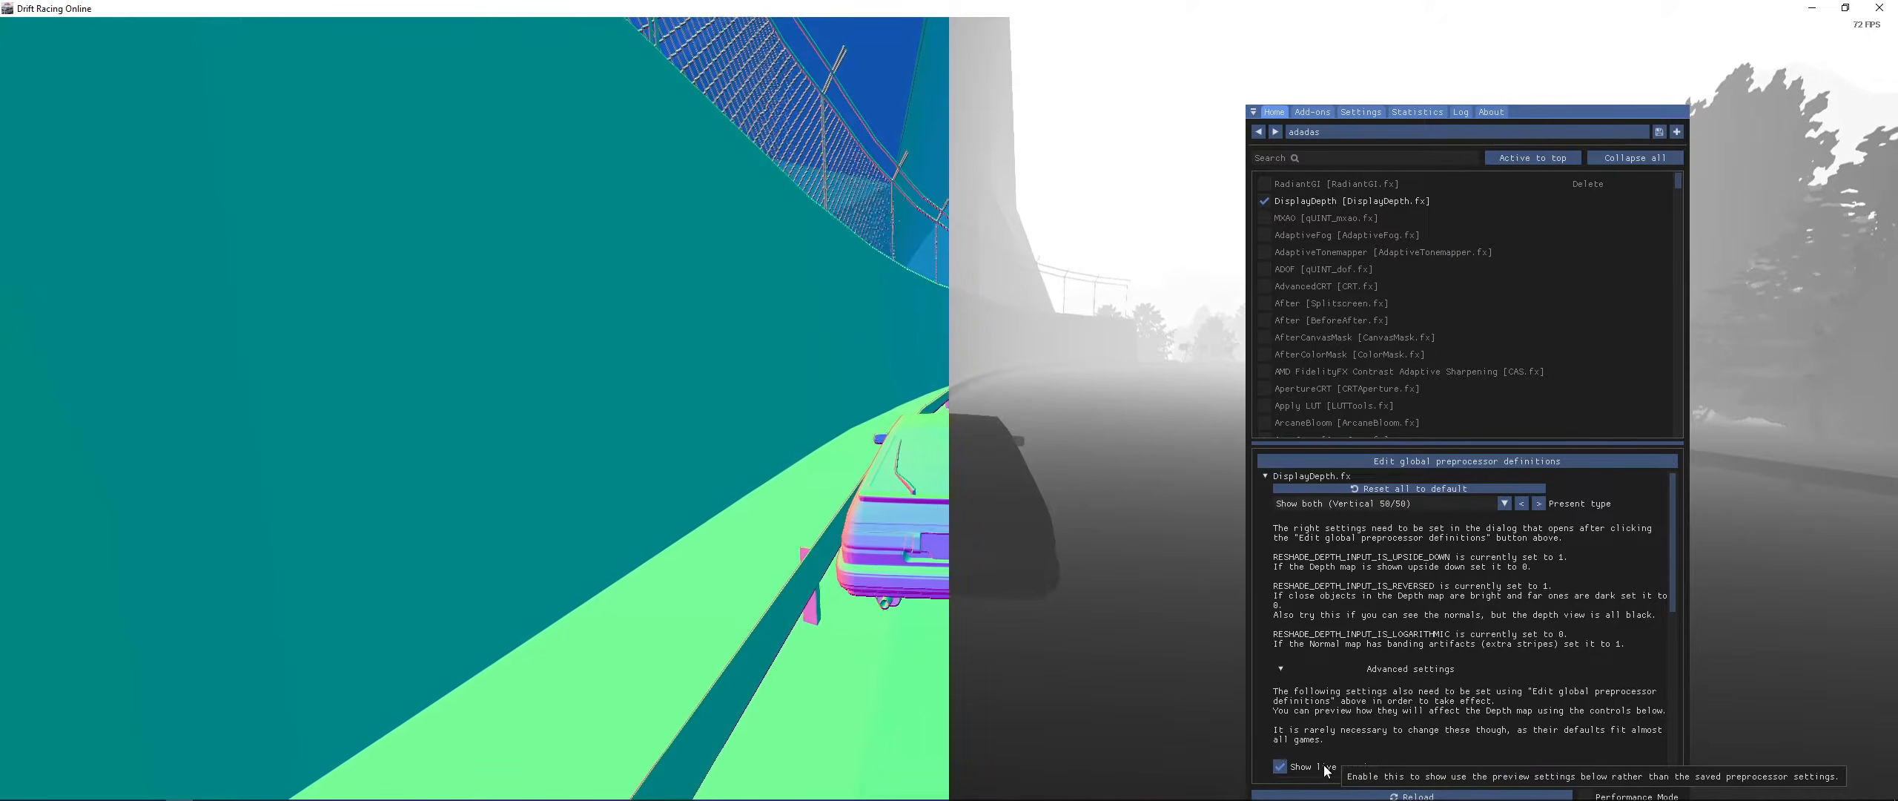
click(1325, 770)
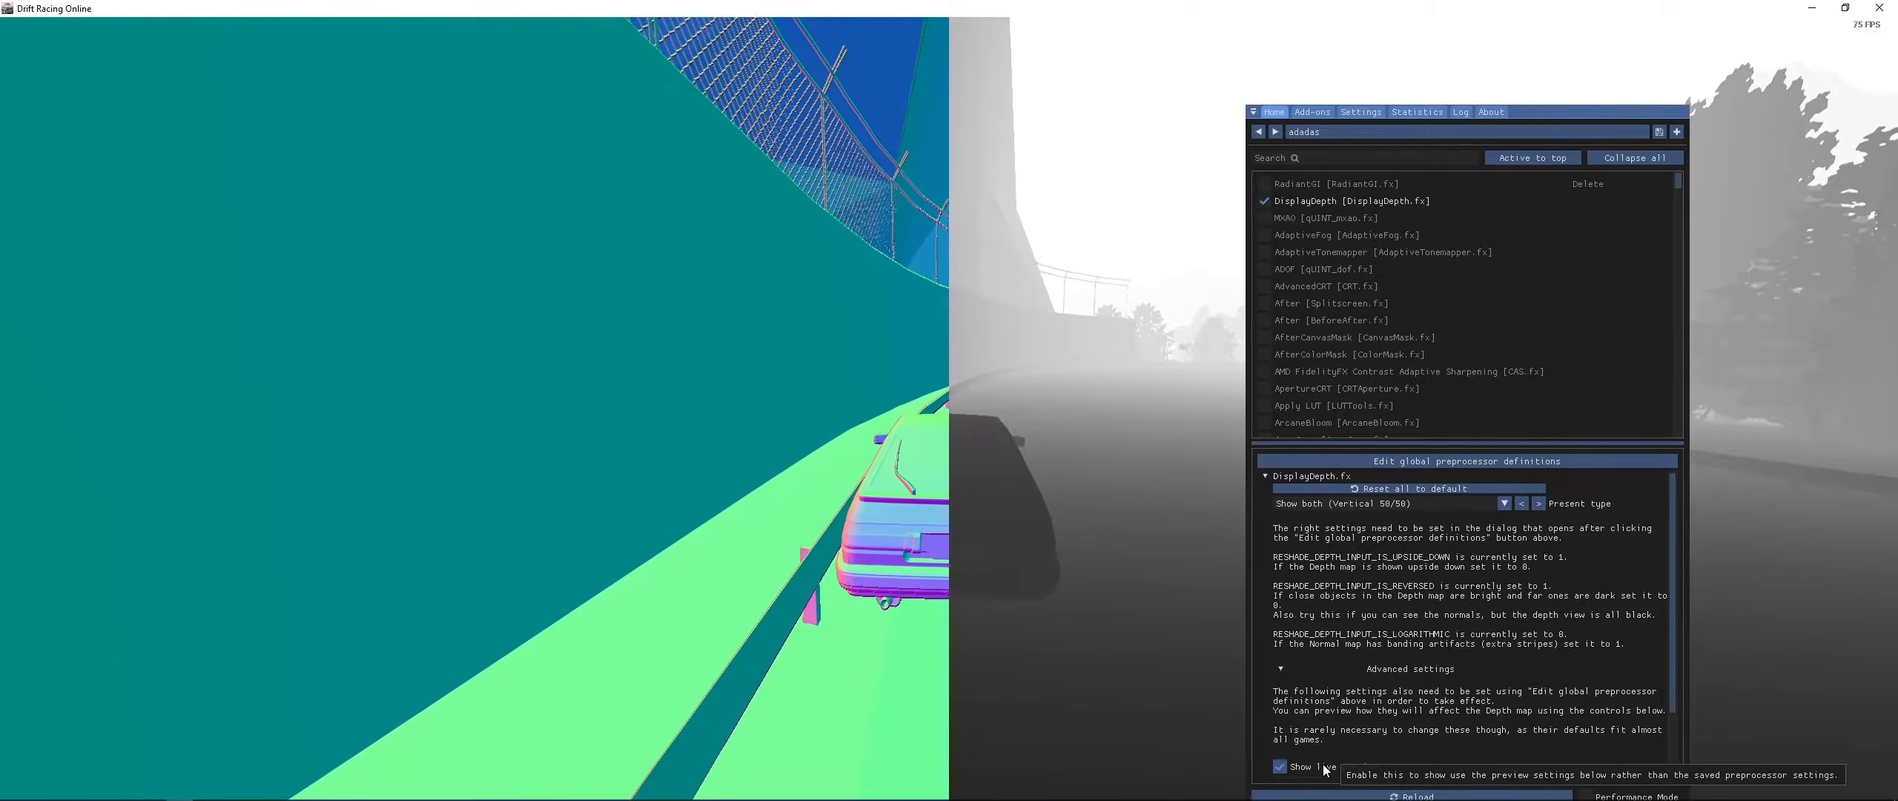
scroll(1512, 673, down, 2)
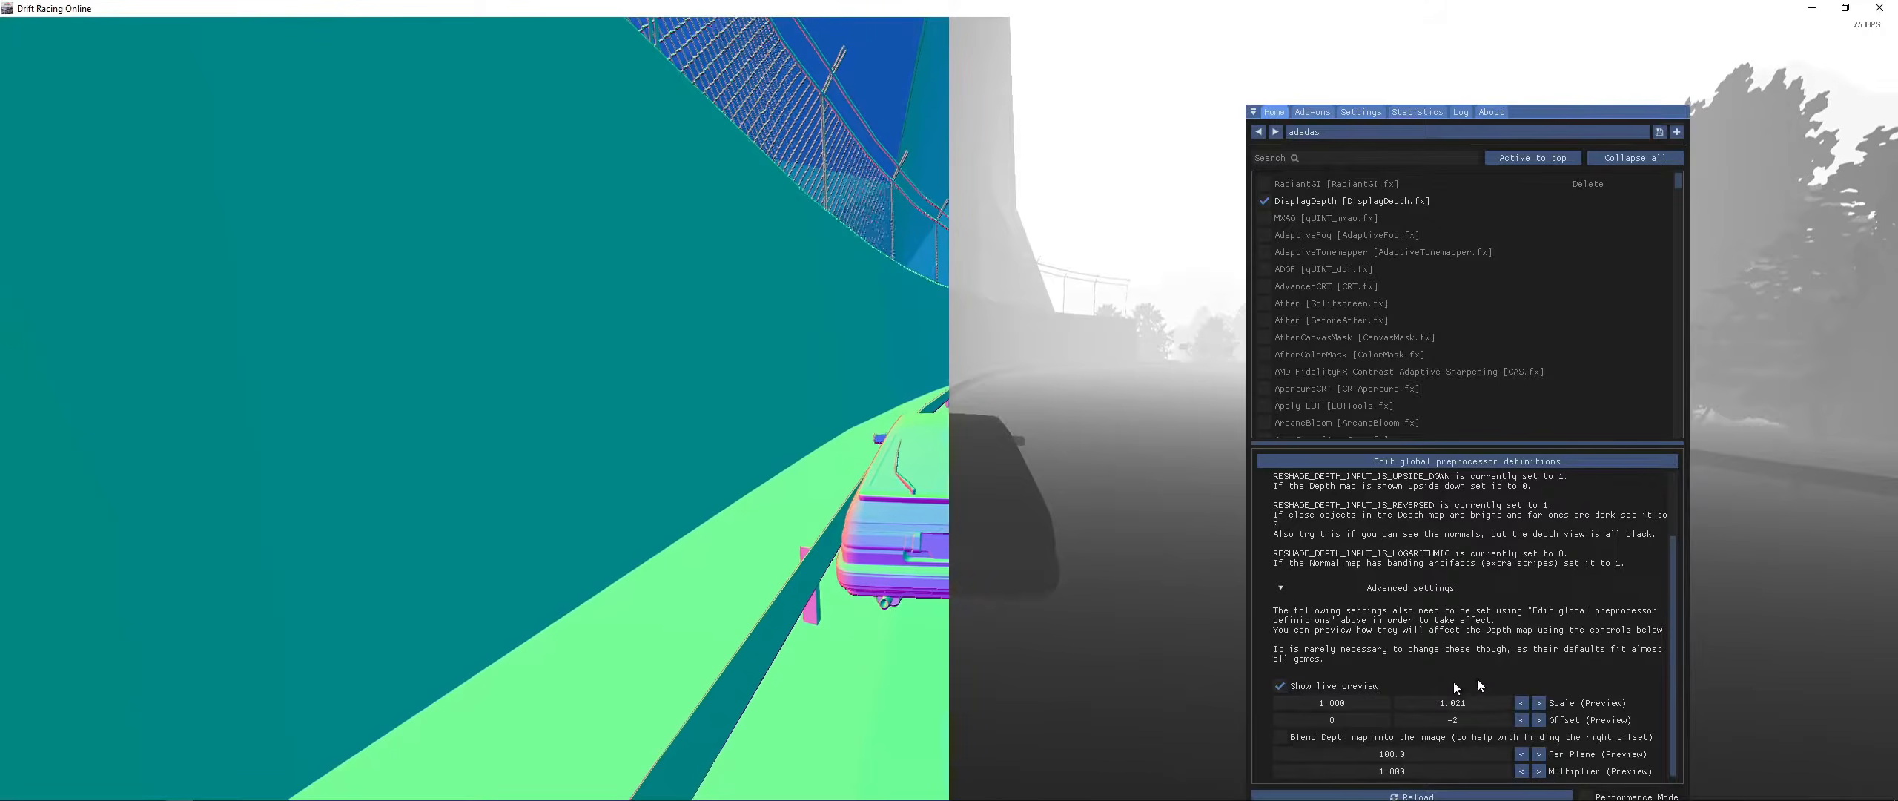
click(1604, 467)
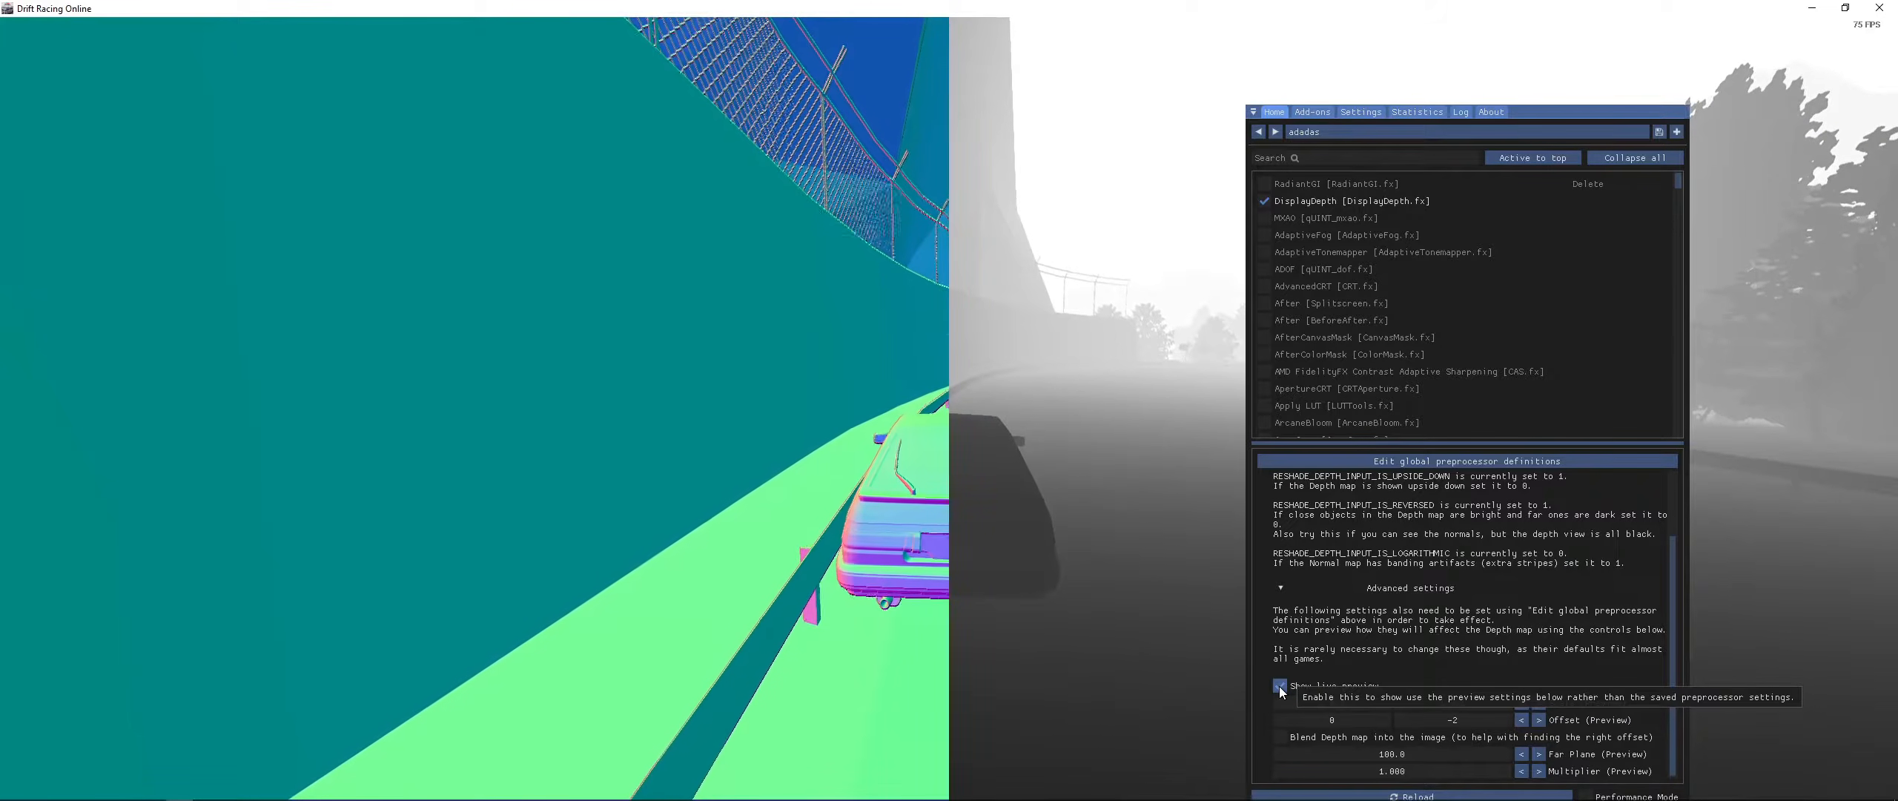
click(1279, 685)
- Rename the -2 offset definition to RESHADE_DEPTH_INPUT_Y_PIXEL_OFFSET, checking the name against ReShade.fxh in Notepad
click(1483, 461)
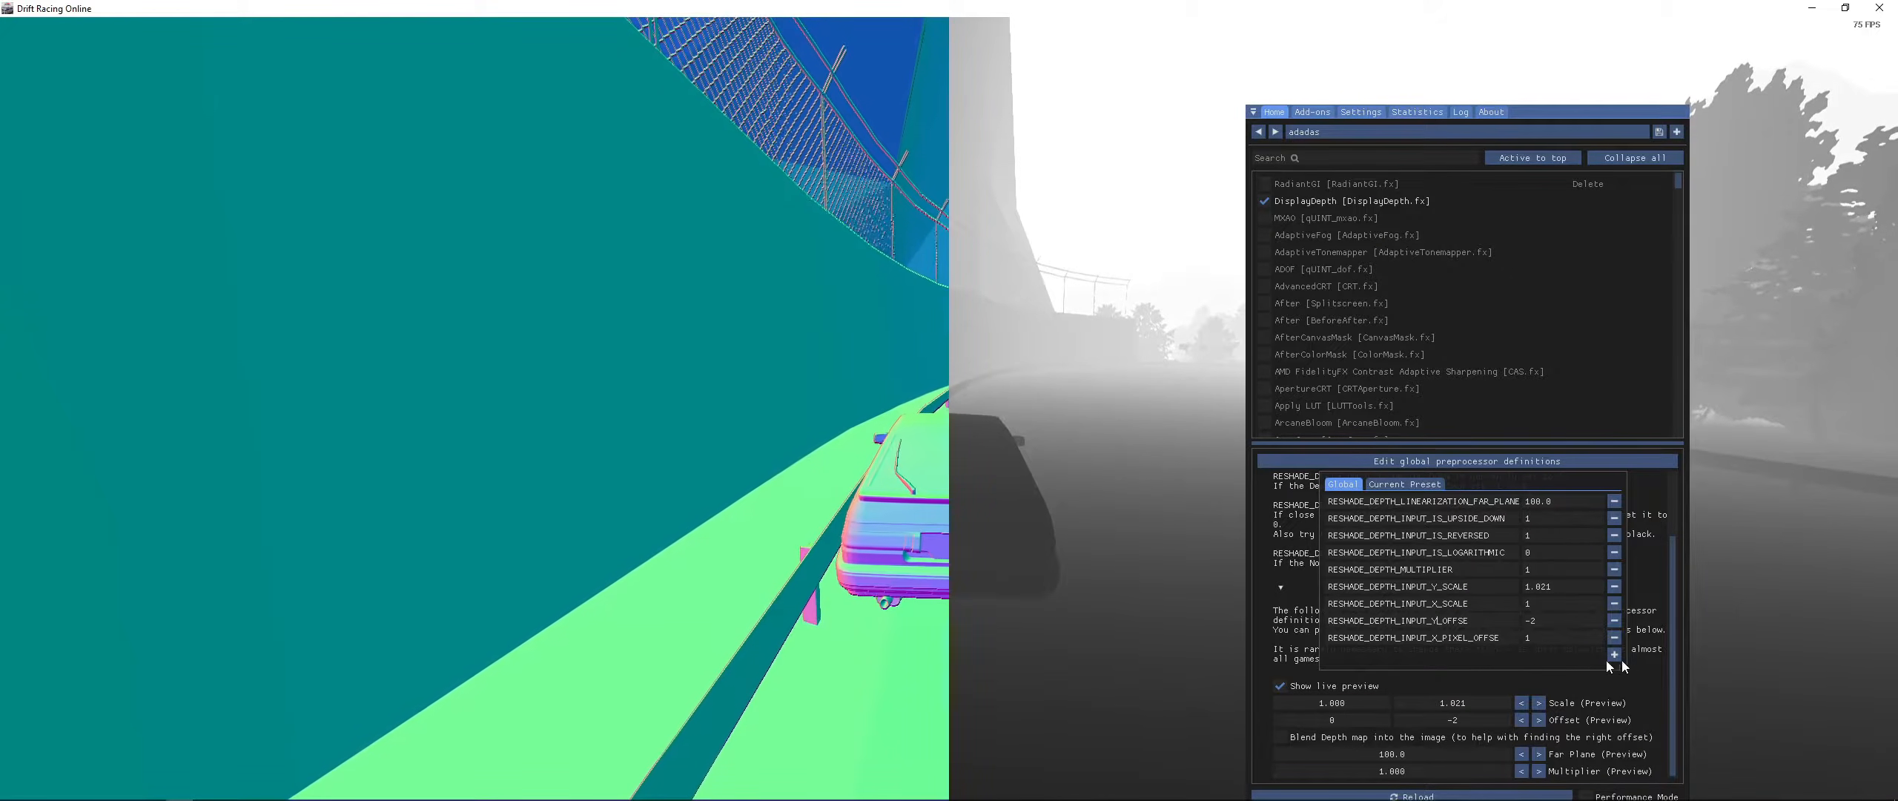
click(1667, 676)
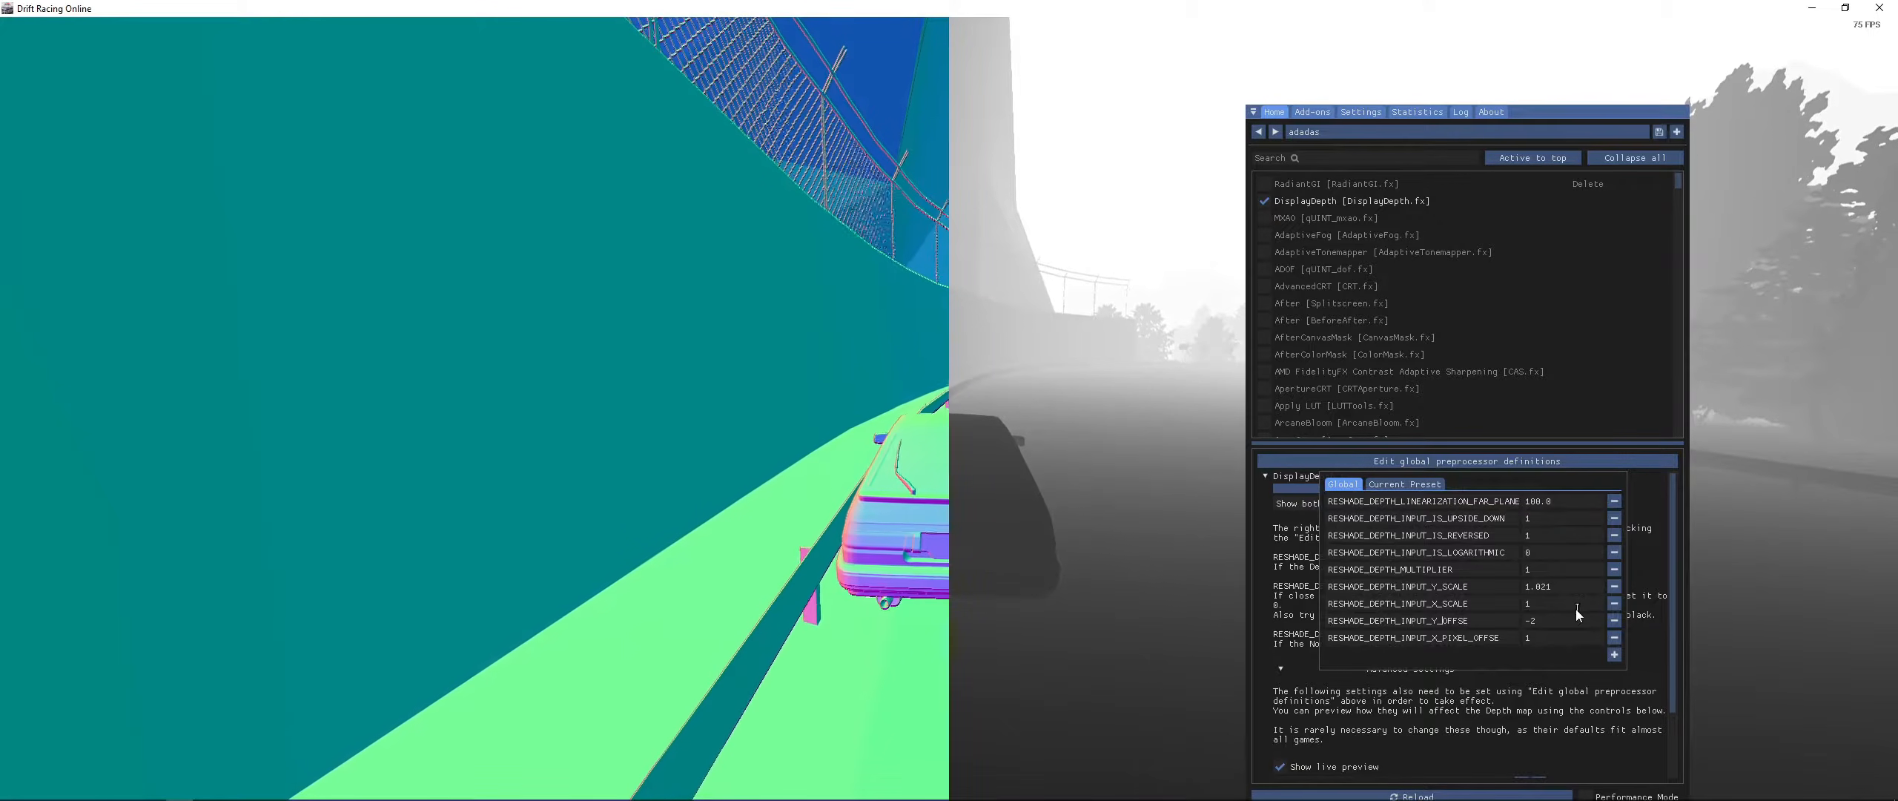
text(PIXEL)
text(_)
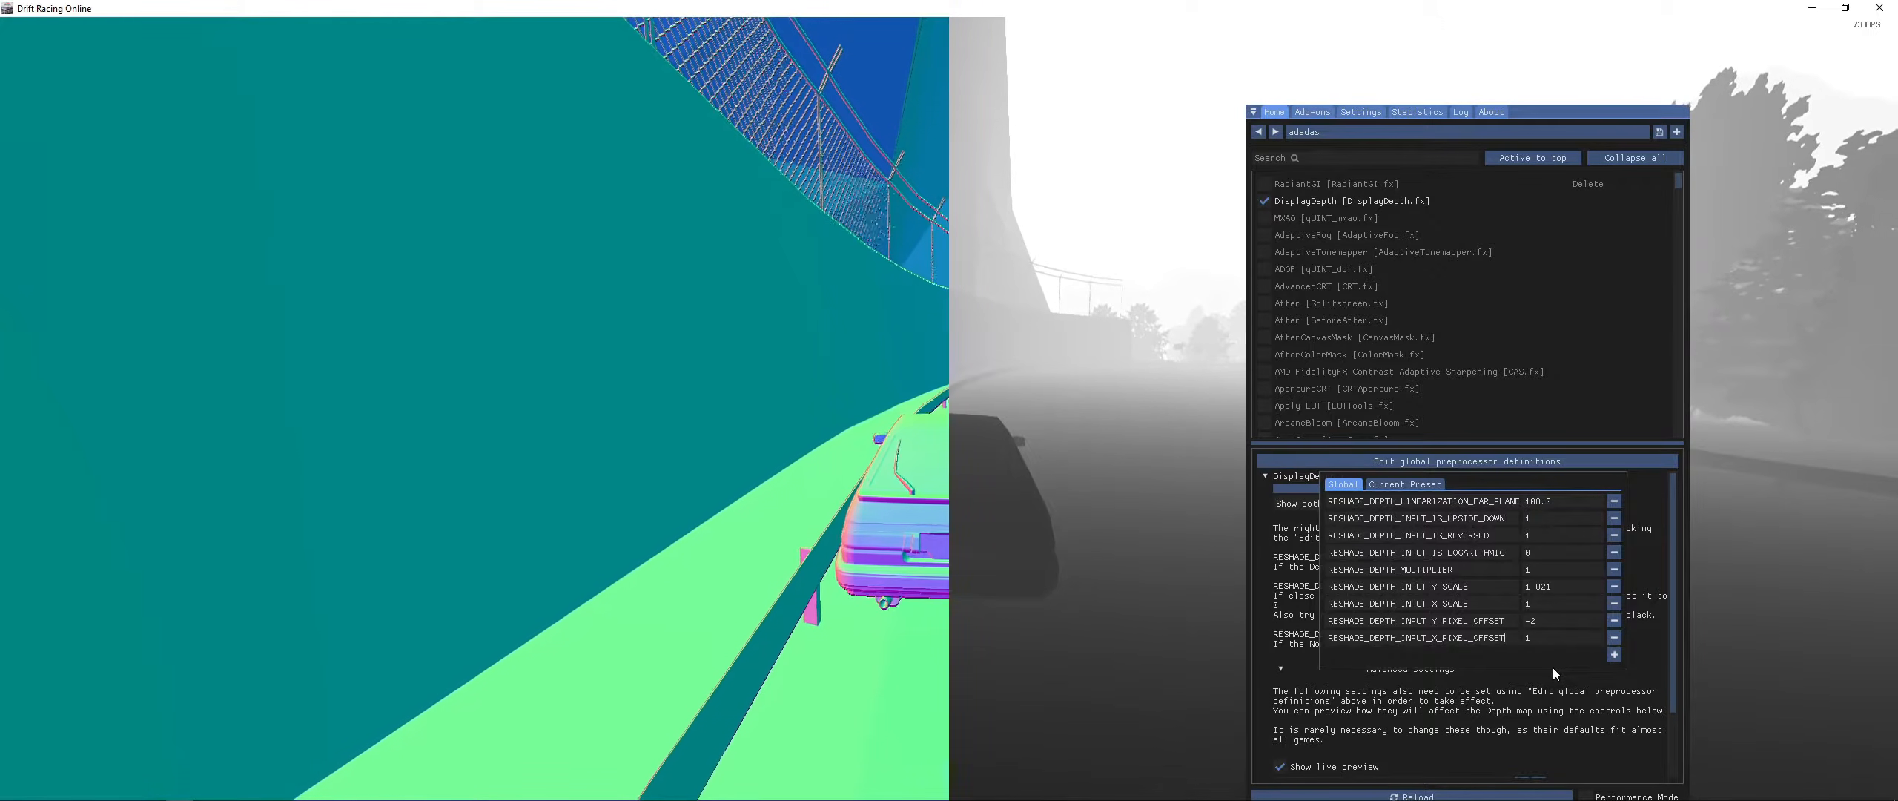
click(1776, 643)
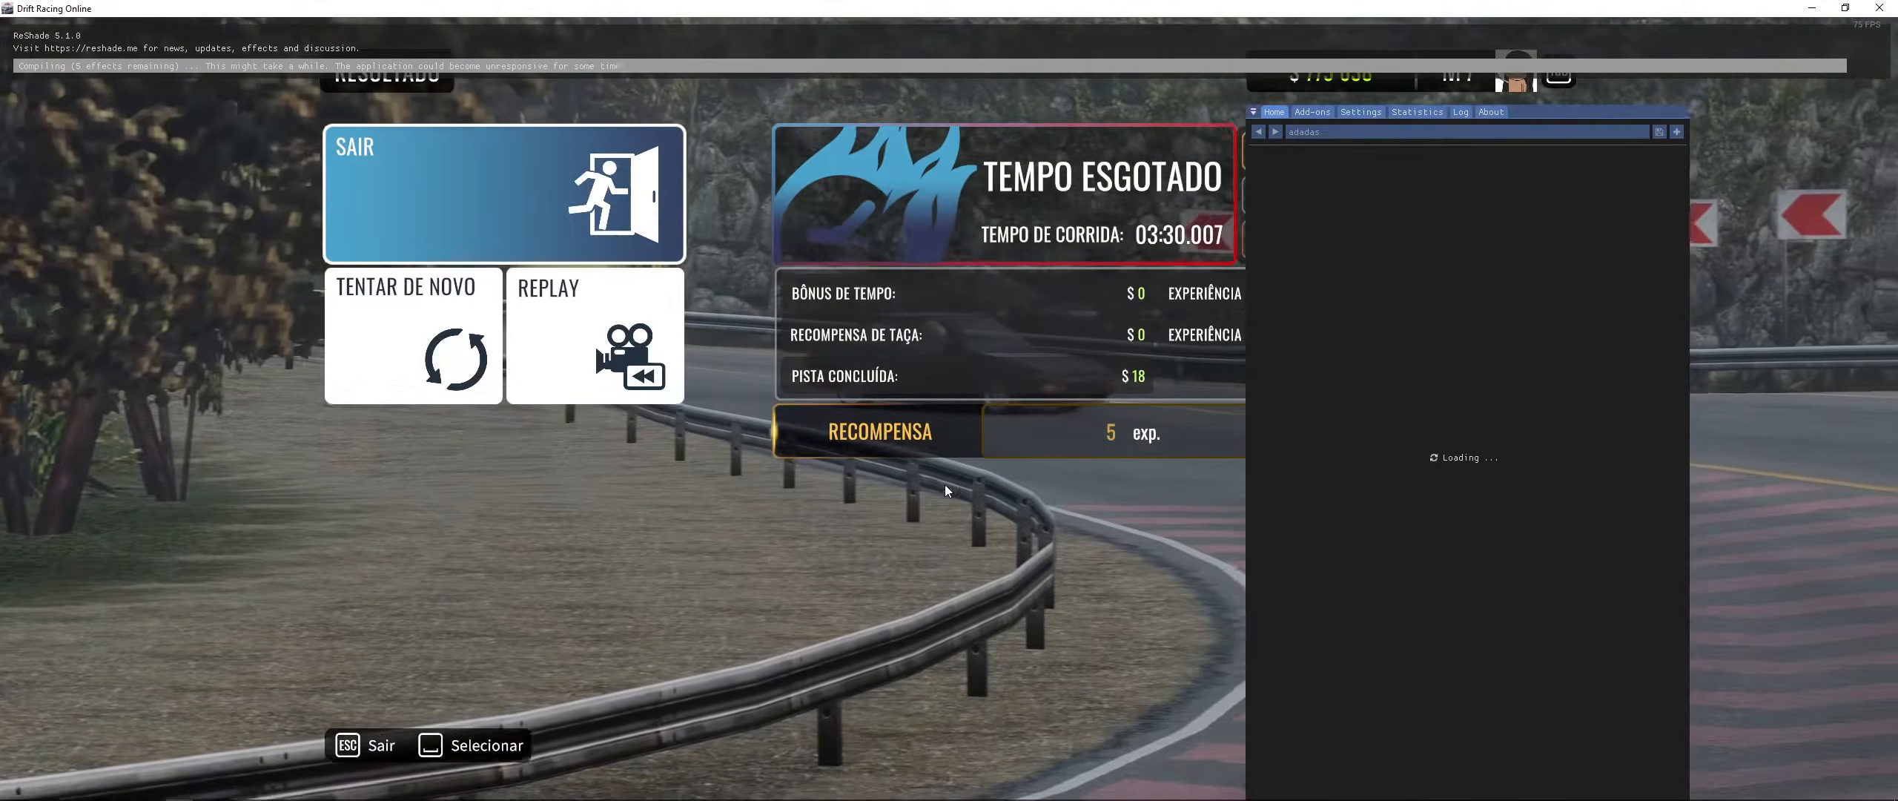
key(alt+Tab)
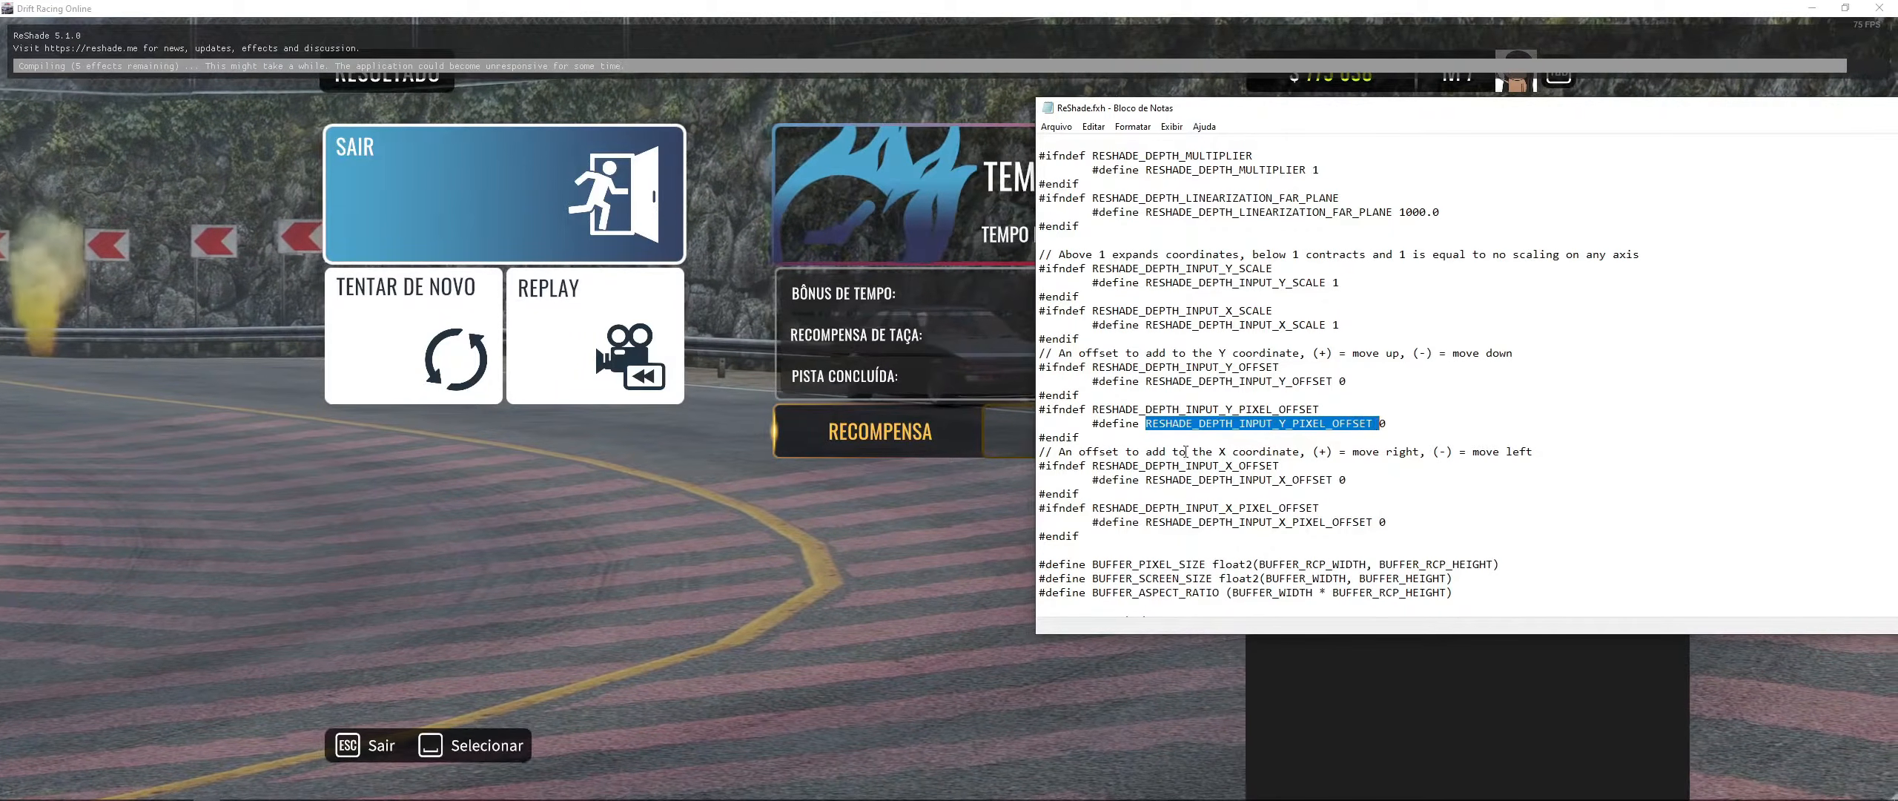
click(700, 466)
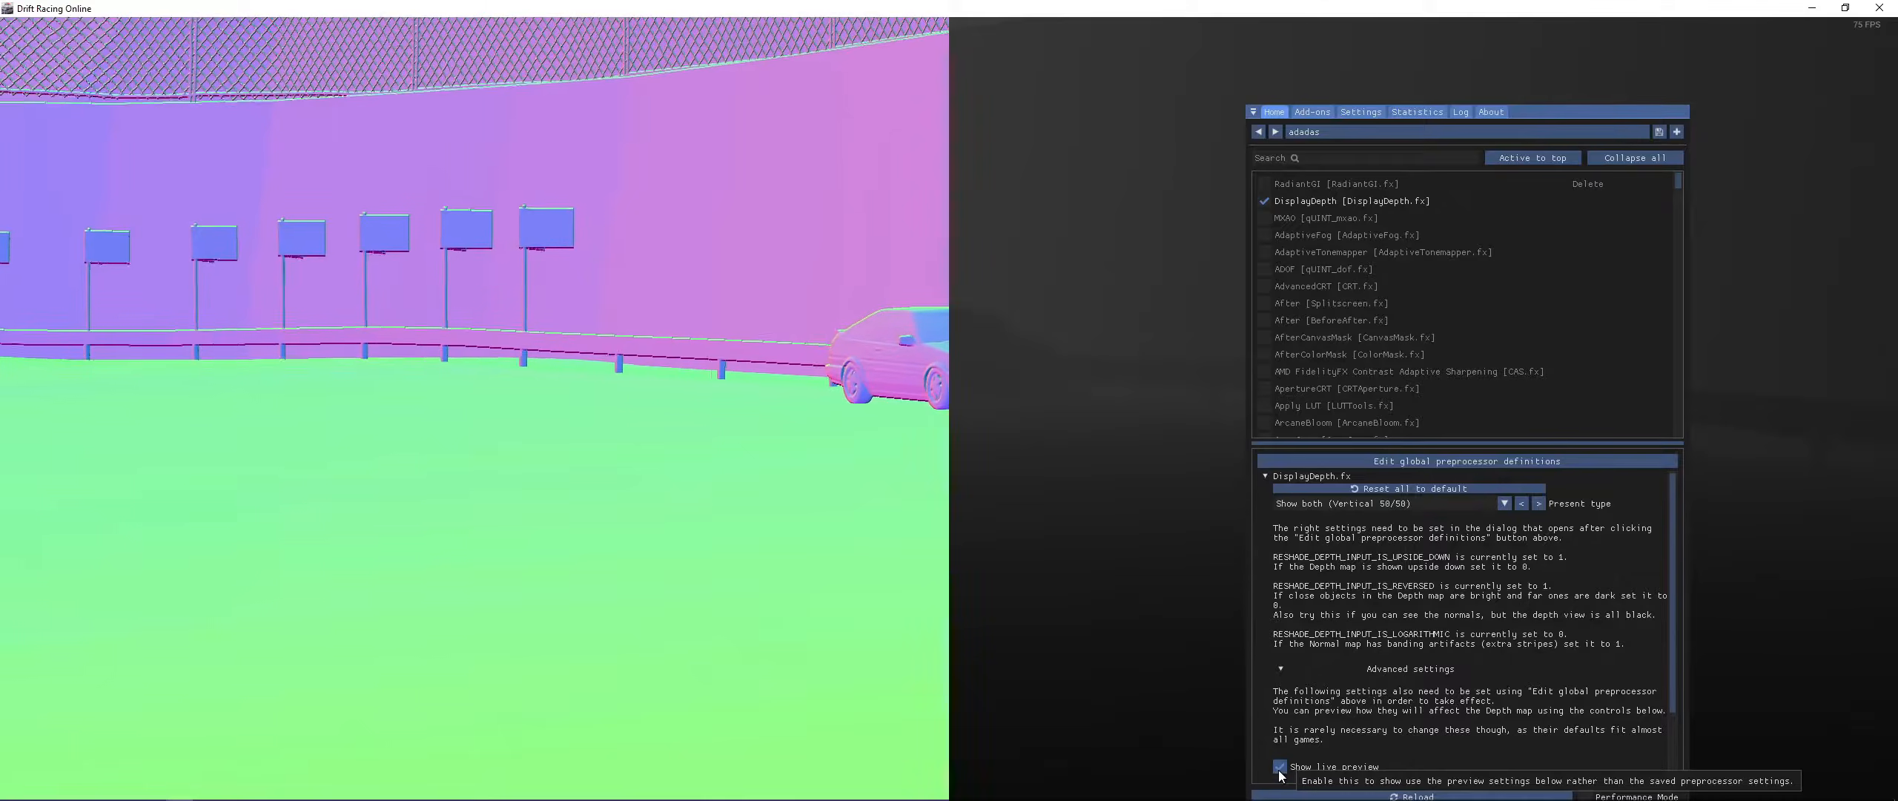
- Hide the overlay to inspect the depth view with the saved definitions, then reopen it
scroll(1424, 593, down, 1)
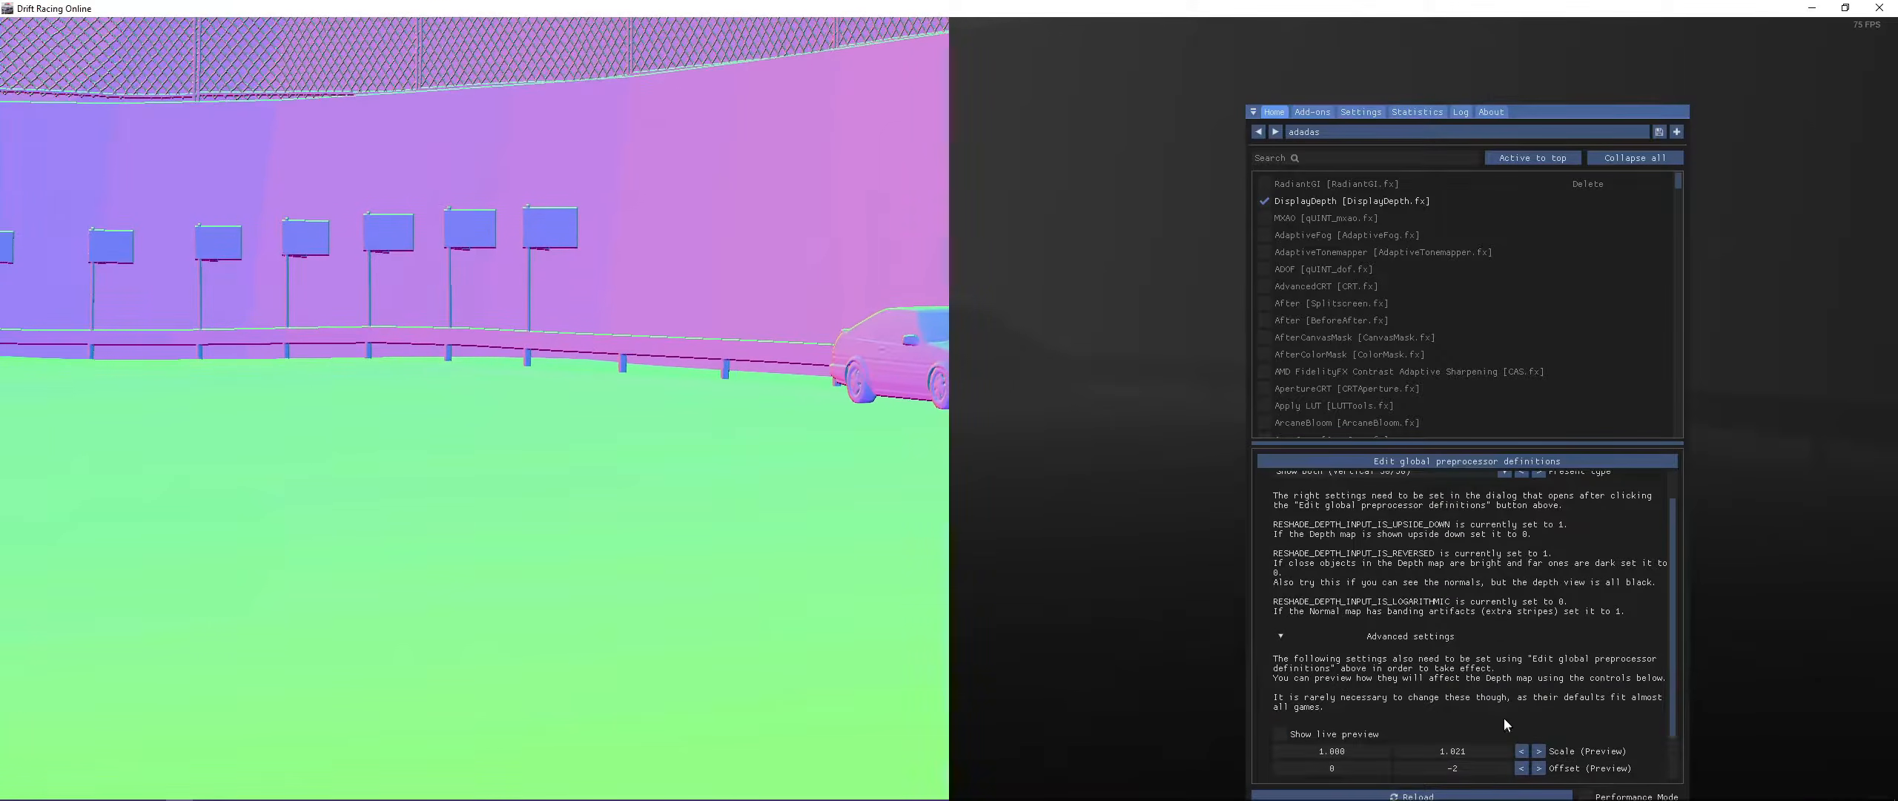
scroll(1504, 718, down, 2)
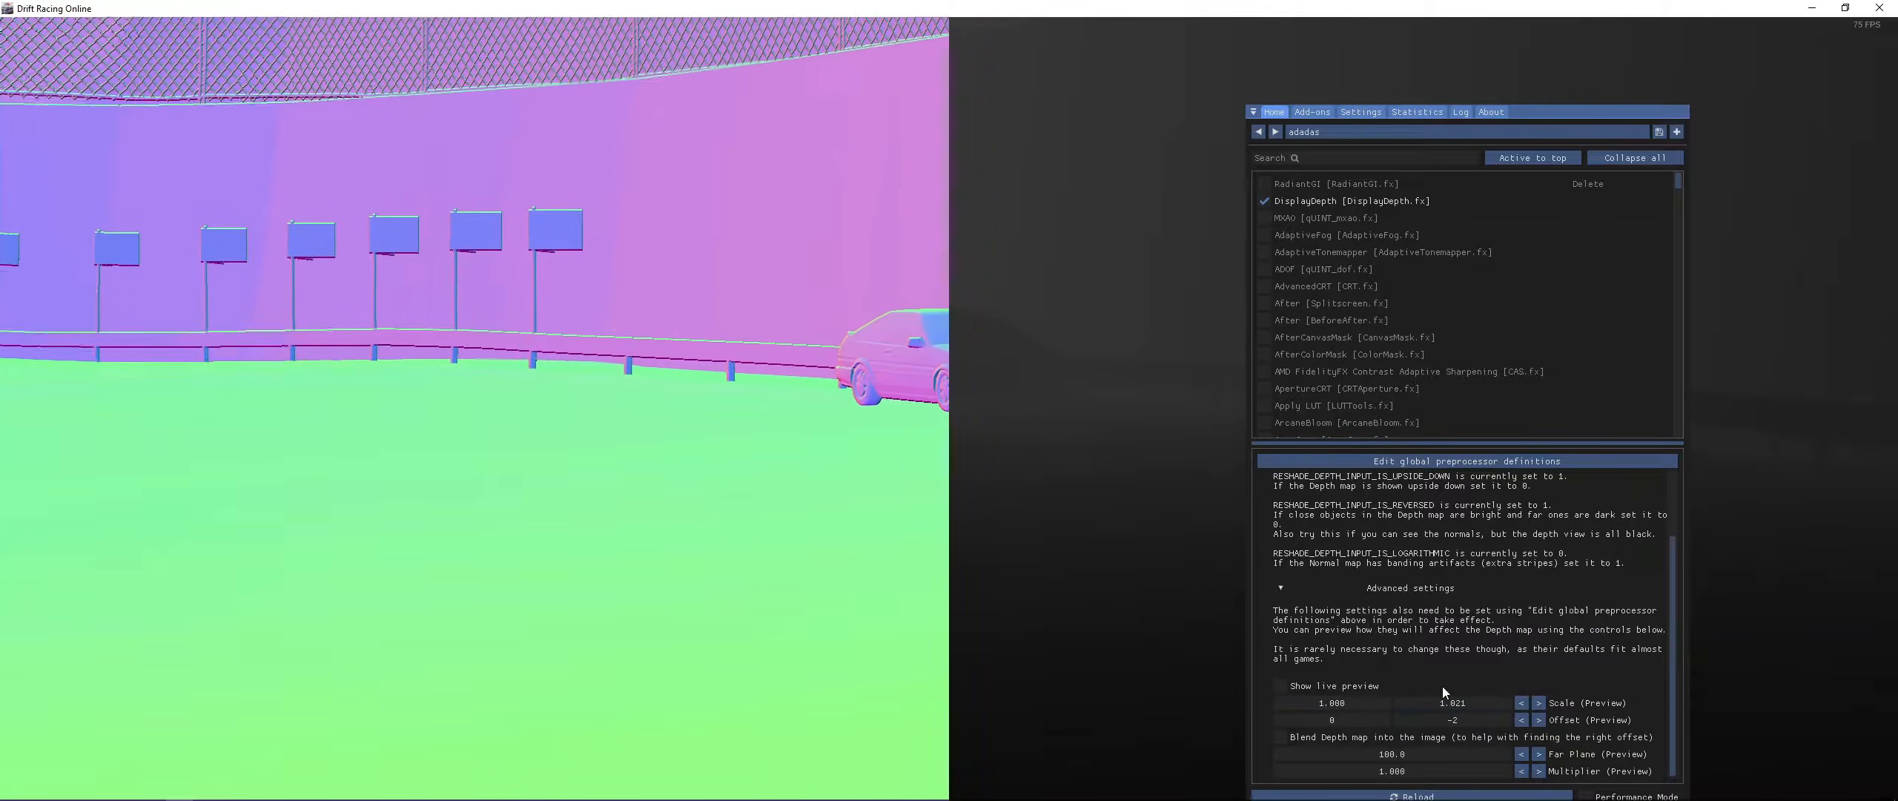
key(Home)
click(1104, 383)
key(Home)
key(Home)
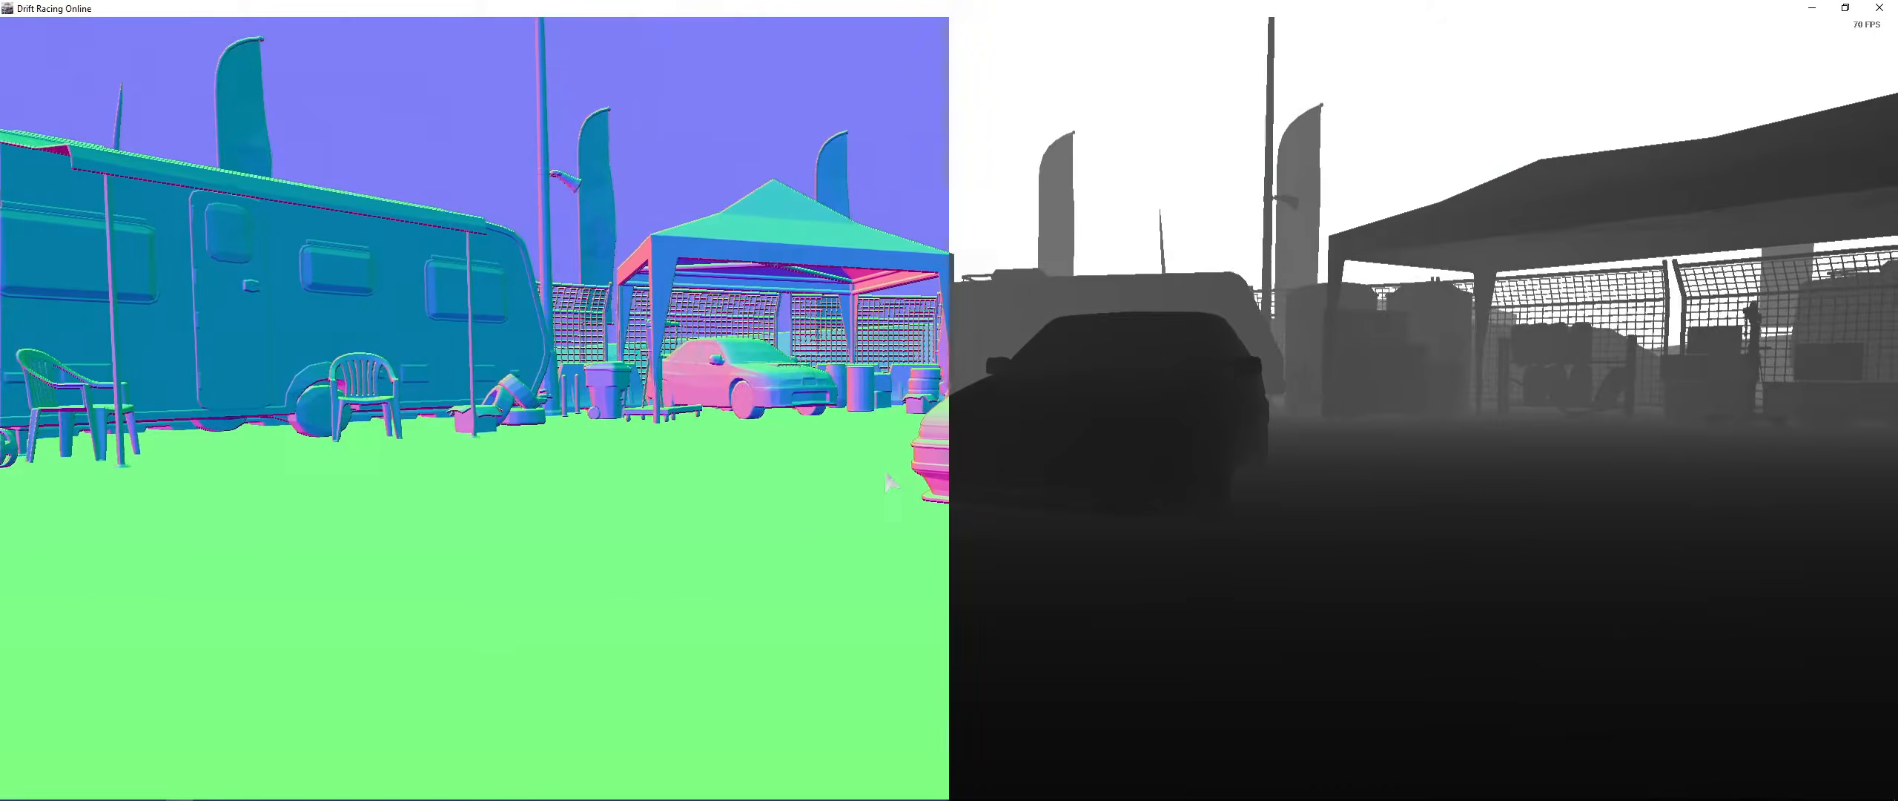
key(Home)
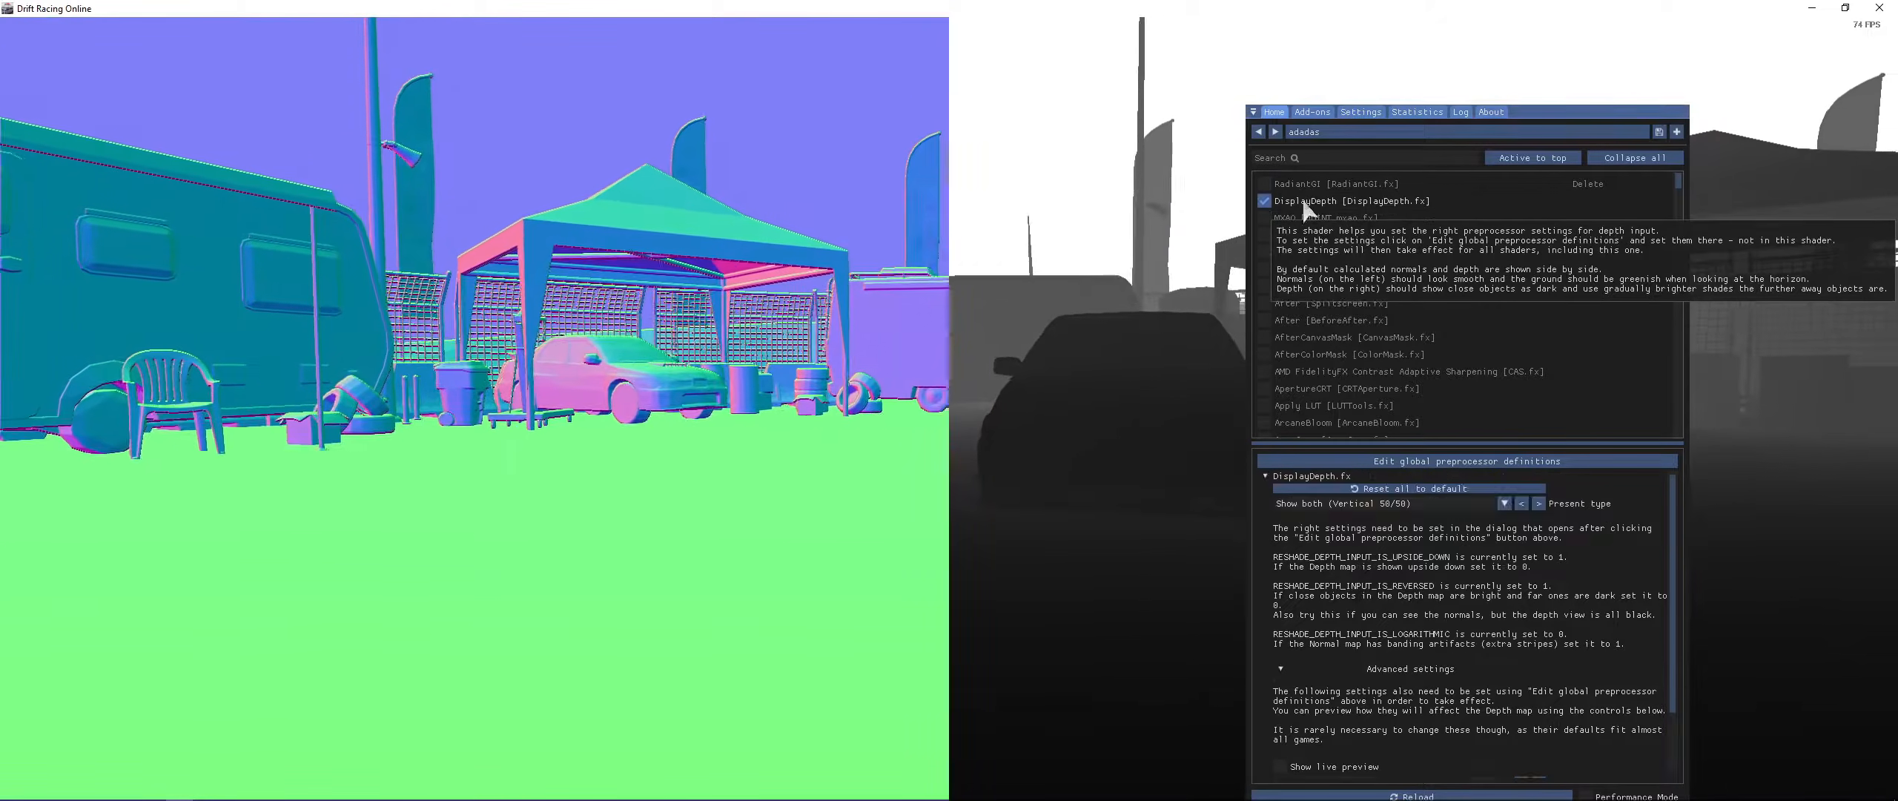
- Switch from the DisplayDepth effect to MXAO and move the overlay window to the left edge
click(1304, 201)
click(1310, 218)
drag(1569, 110, 373, 115)
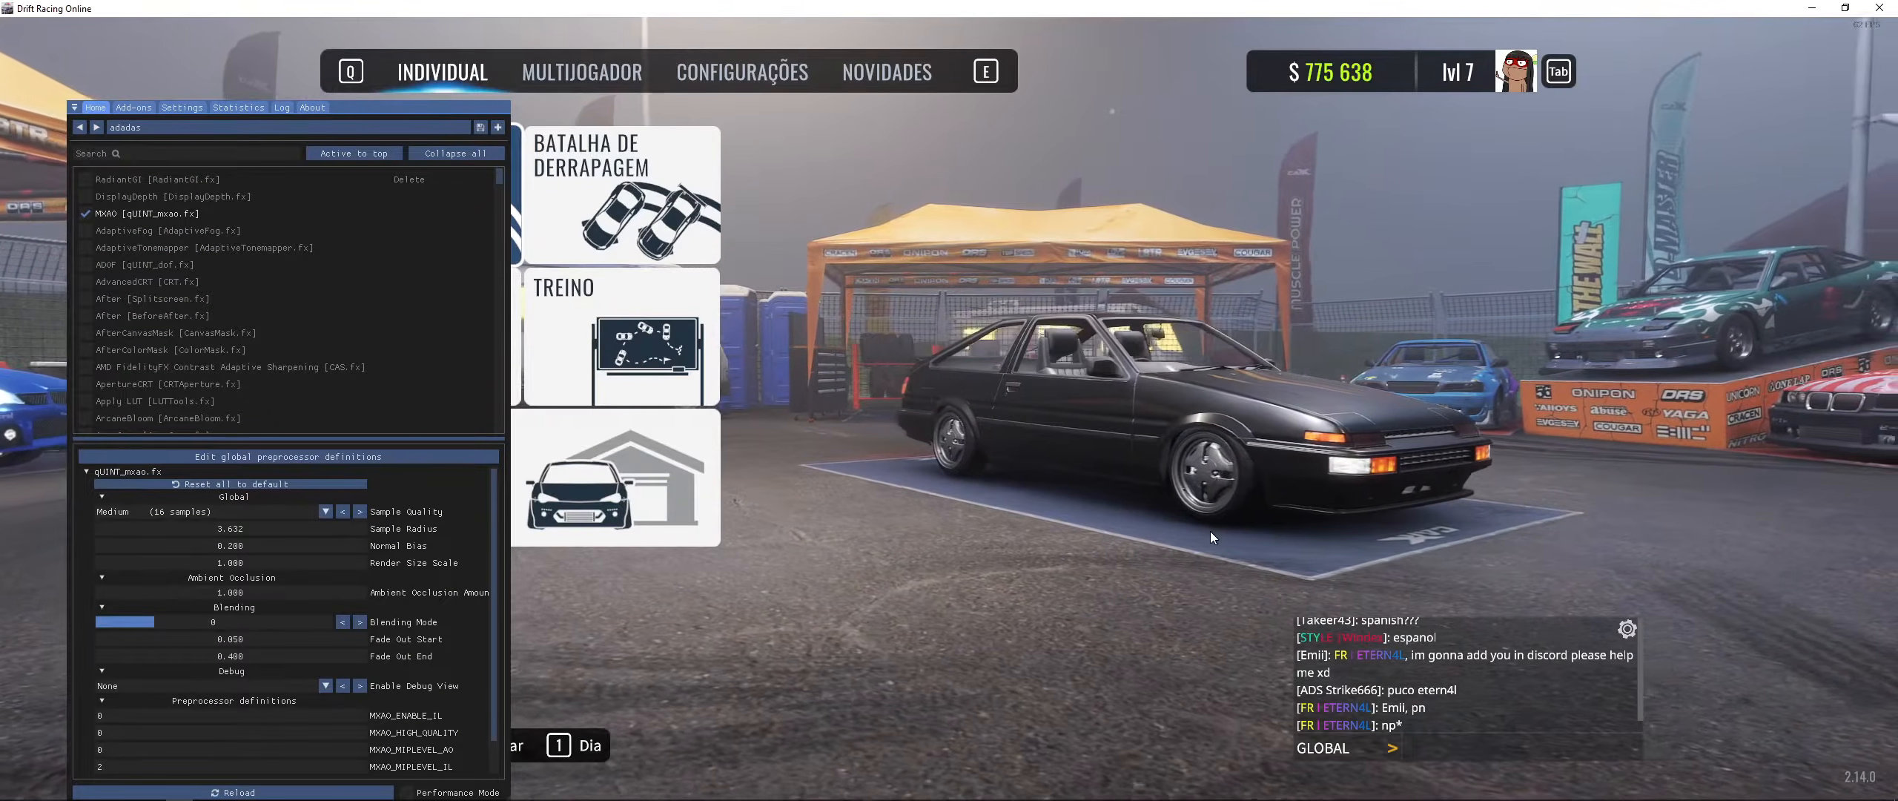
- Reset the RESHADE_DEPTH_INPUT_Y_SCALE definition to 1.0 and RESHADE_DEPTH_INPUT_Y_PIXEL_OFFSET to 0 to test MXAO
drag(252, 531, 393, 457)
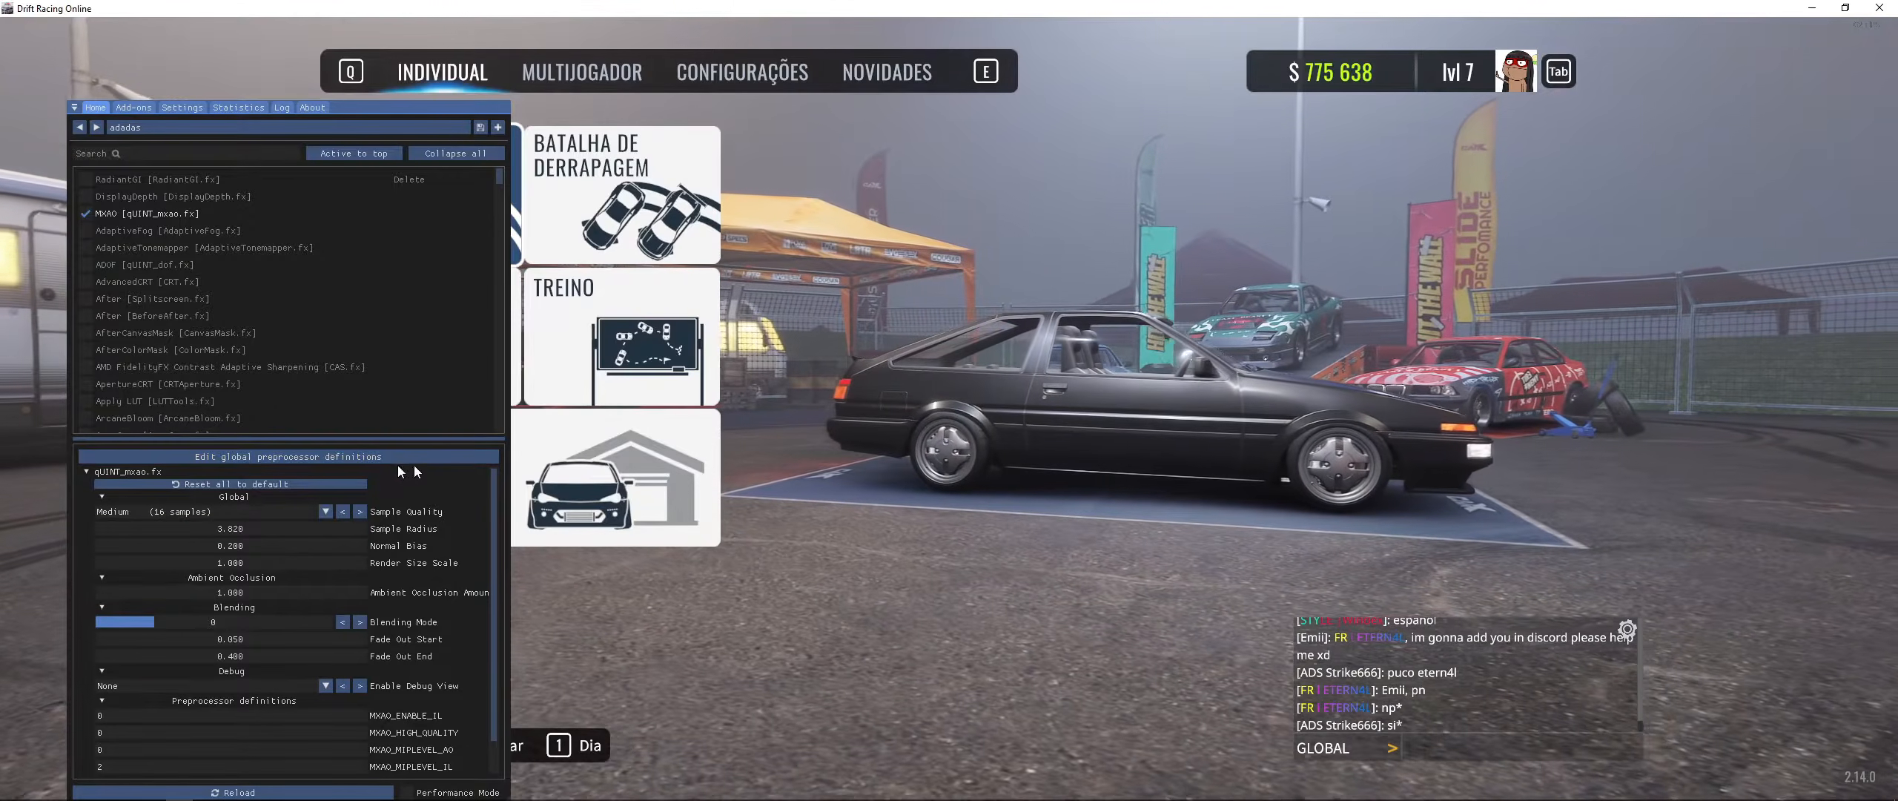
click(398, 457)
drag(376, 586, 359, 585)
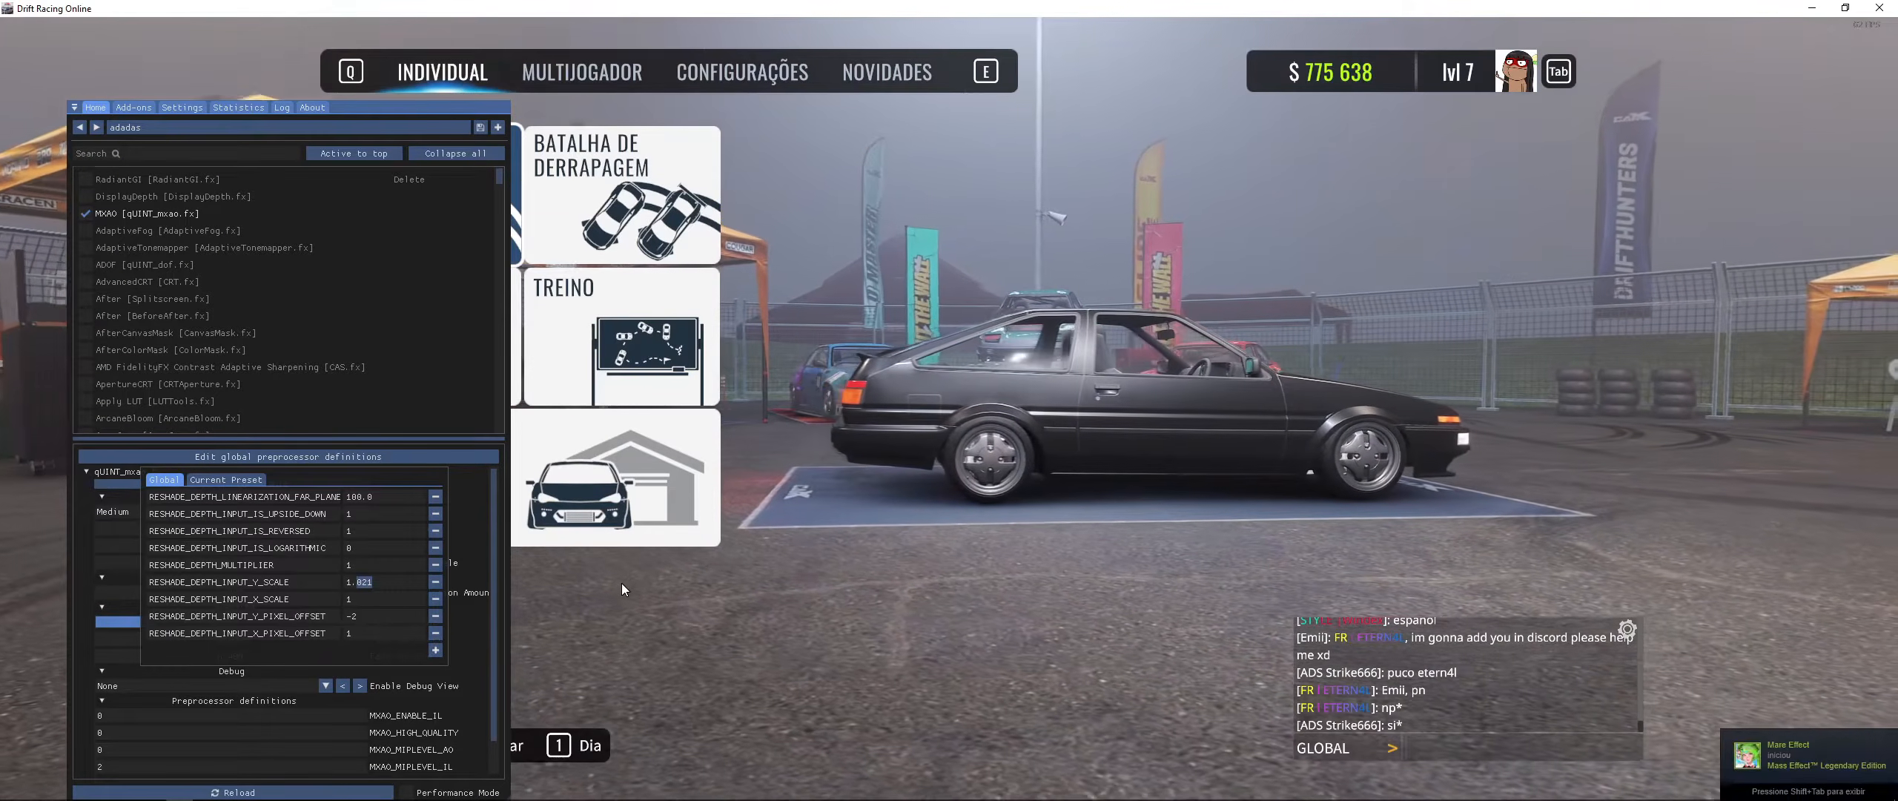
text(0)
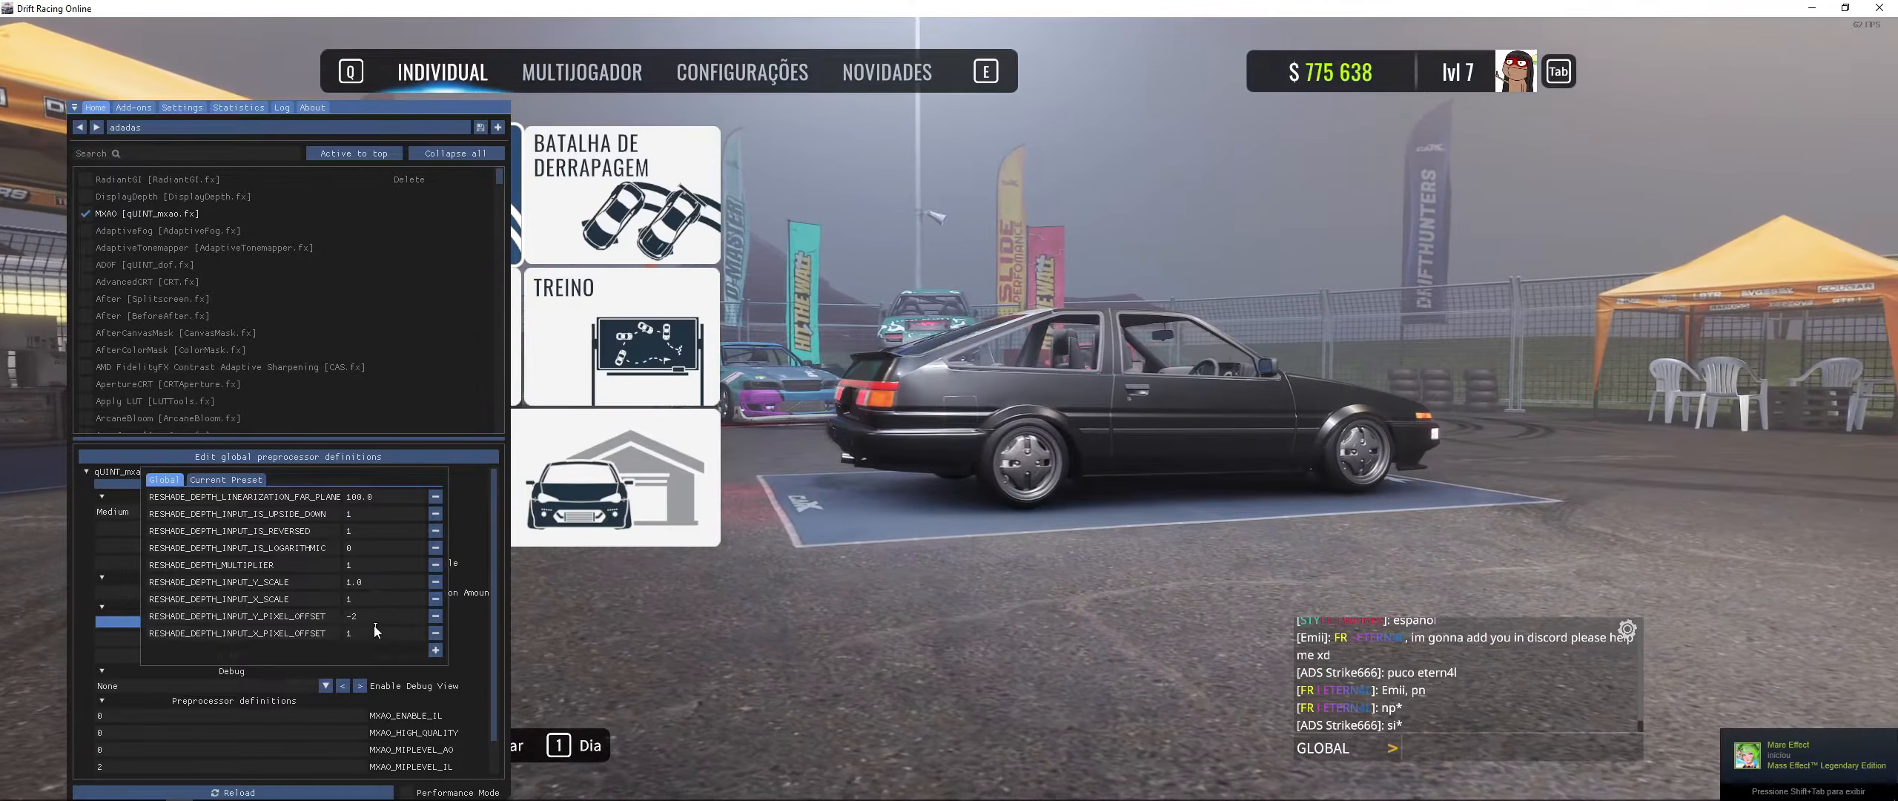
drag(371, 617, 301, 616)
text(0)
key(Return)
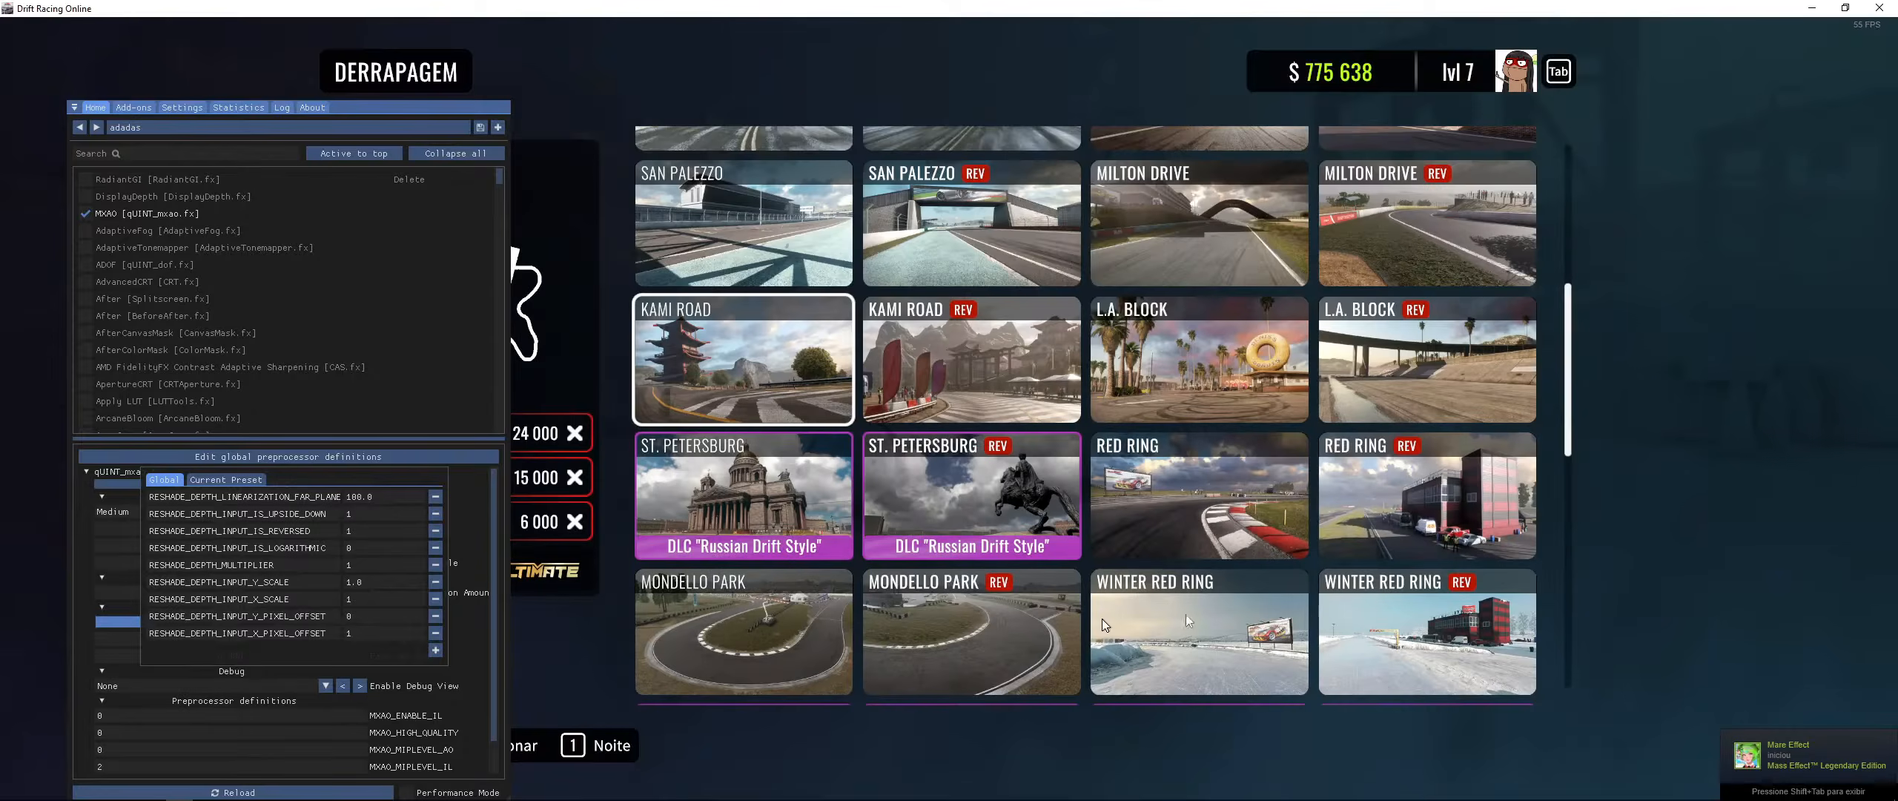
key(Escape)
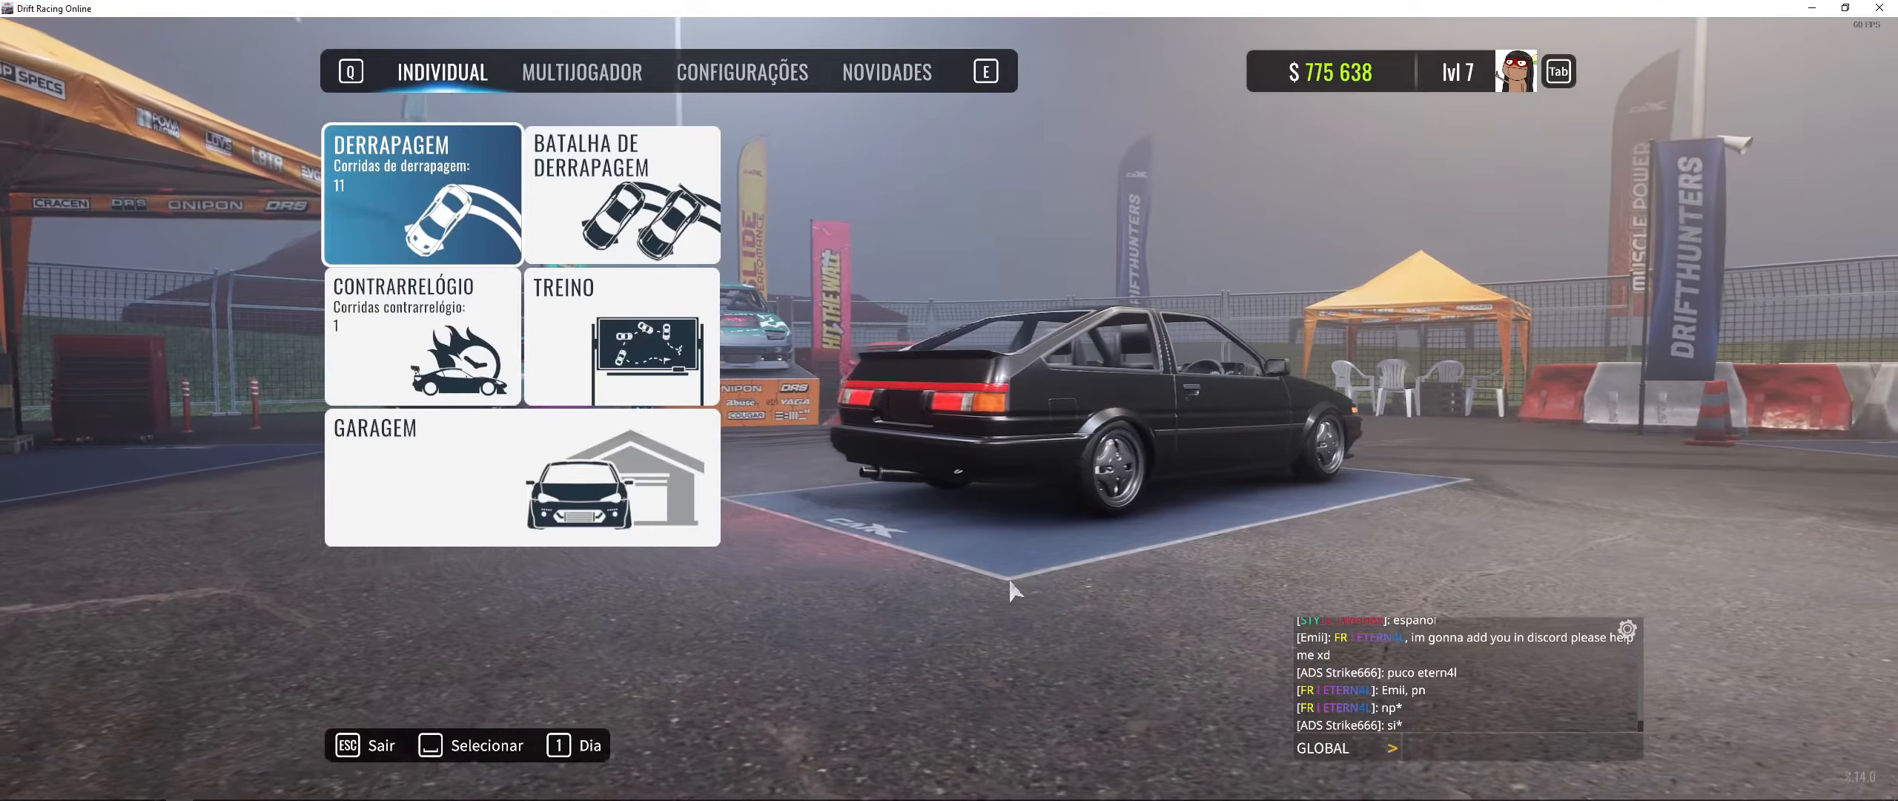
- Close and reopen the global preprocessor definitions to compare the MXAO result in the game
click(482, 645)
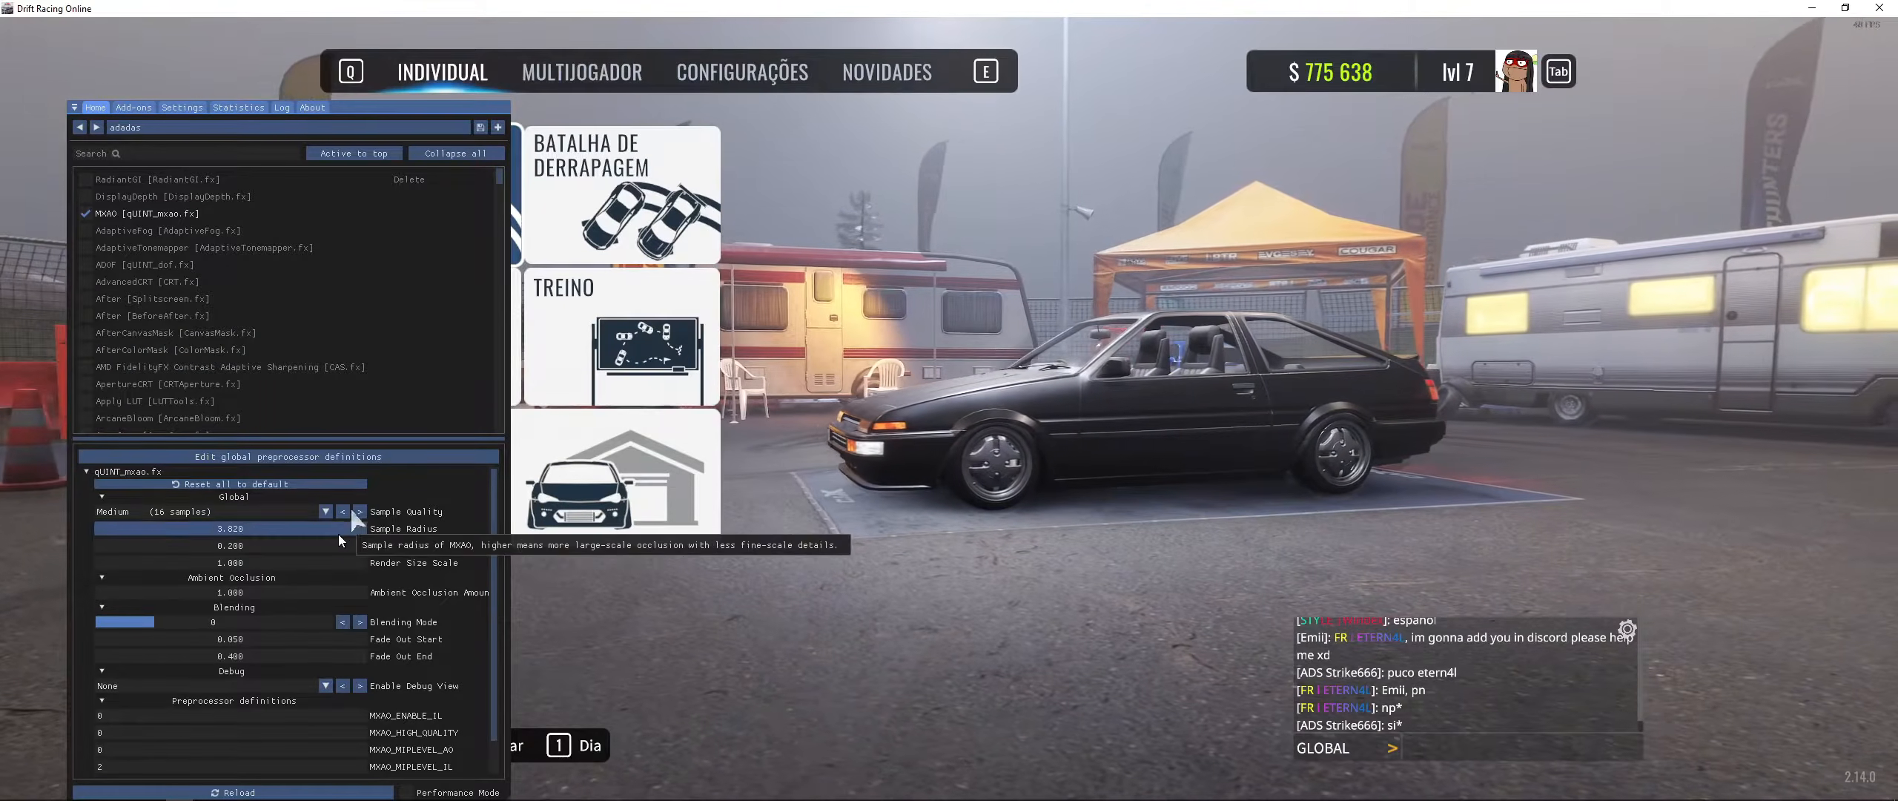
click(379, 456)
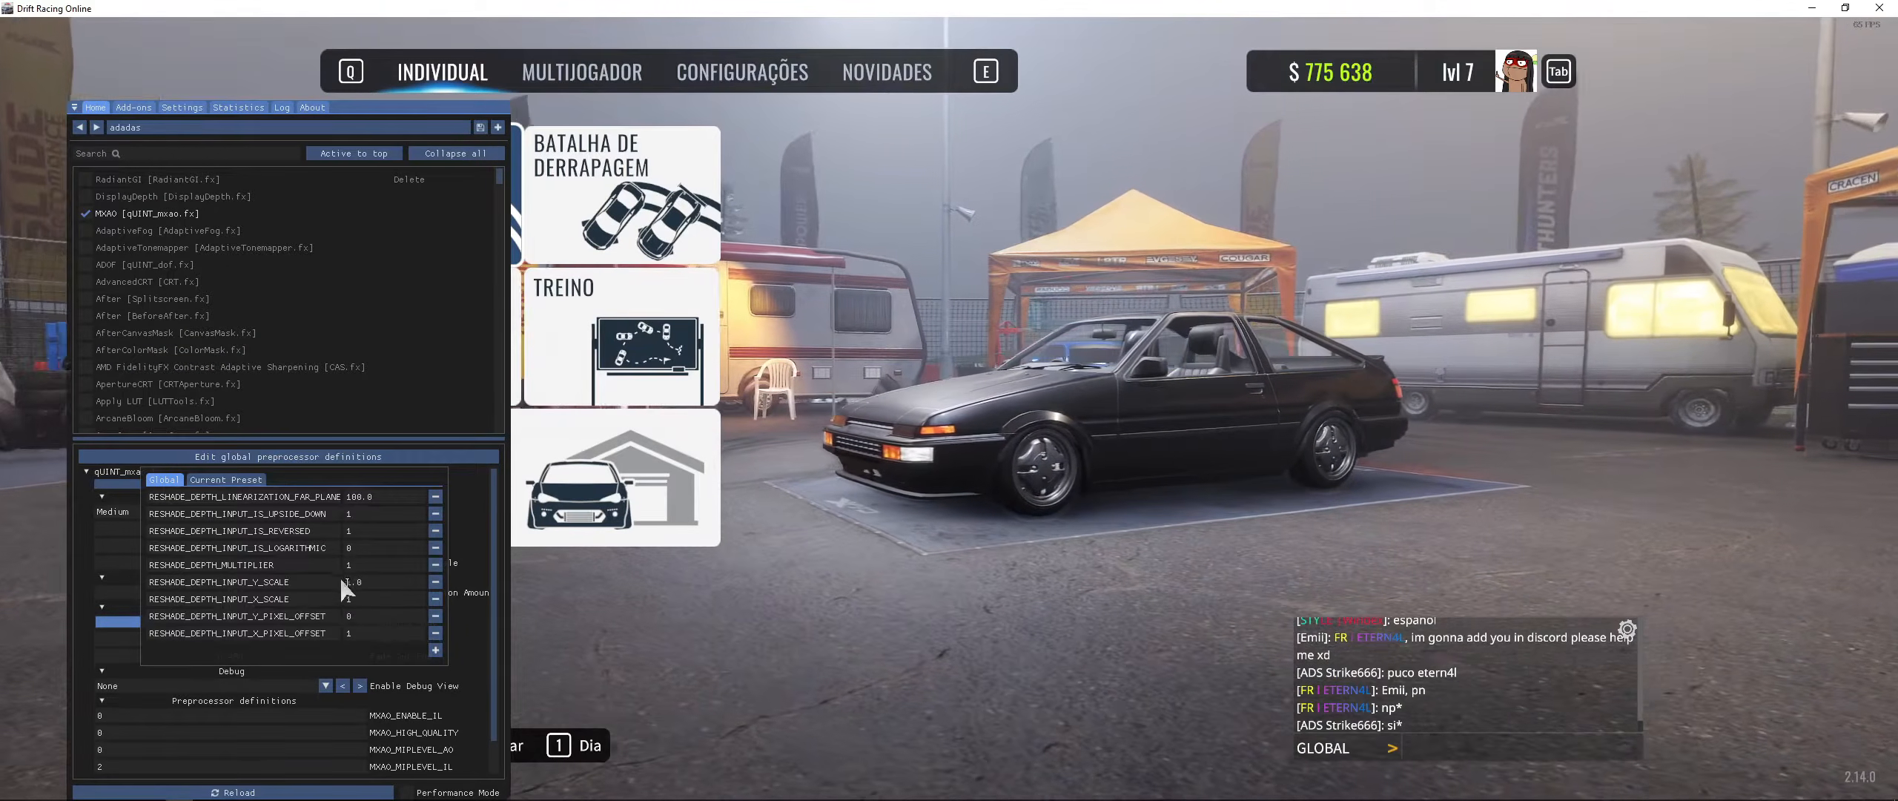
drag(355, 617, 344, 617)
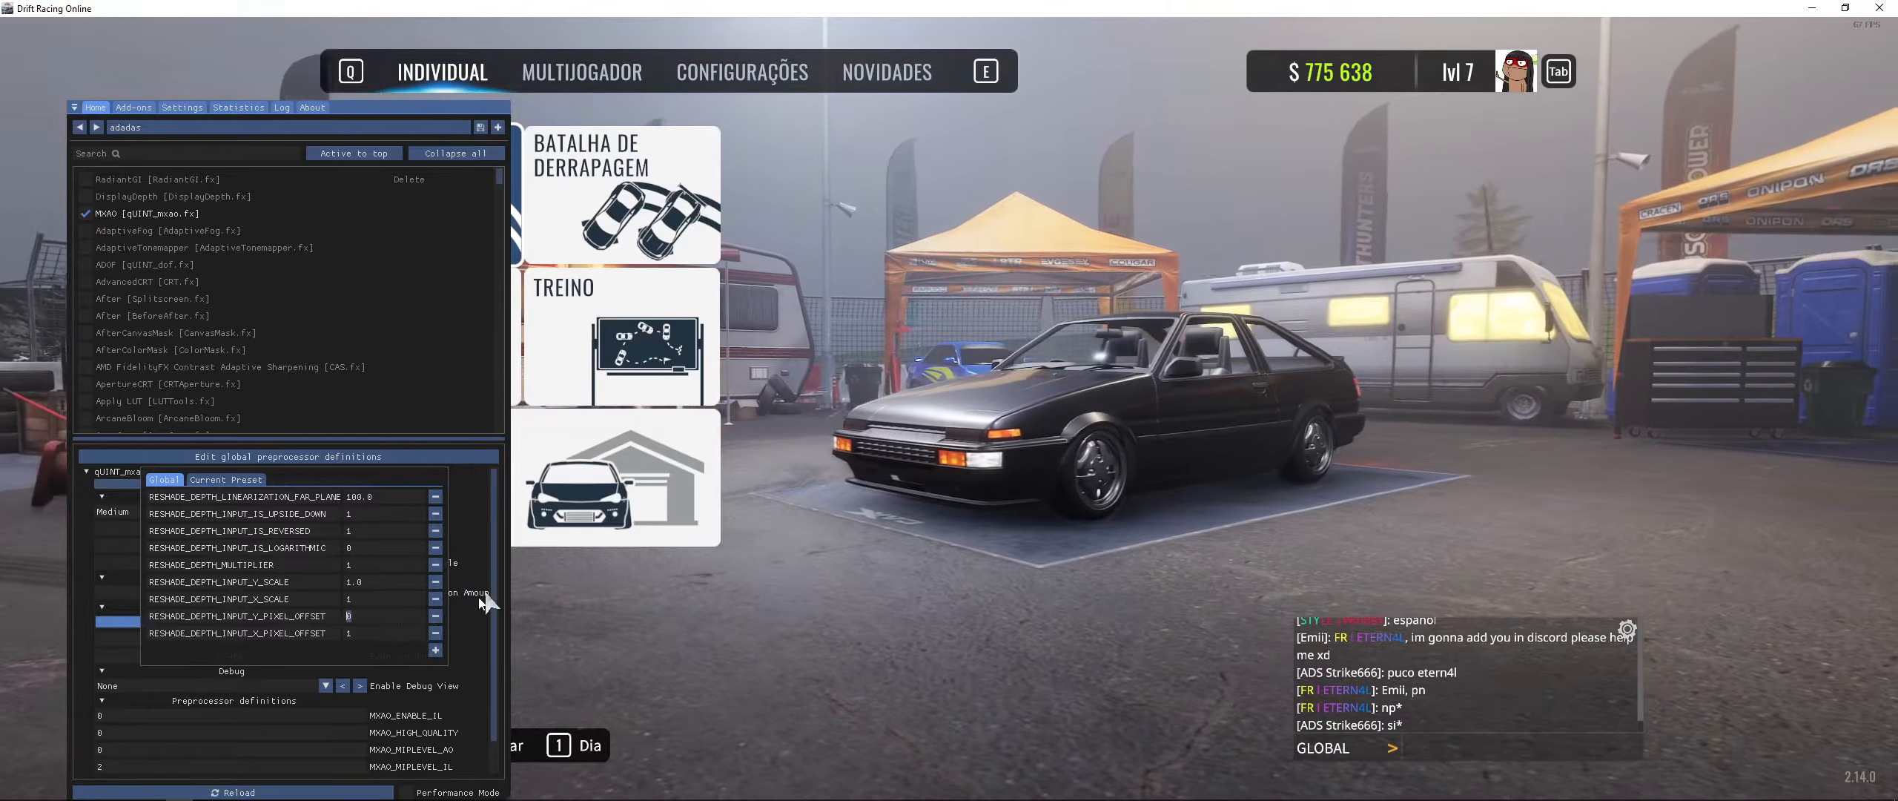
click(726, 593)
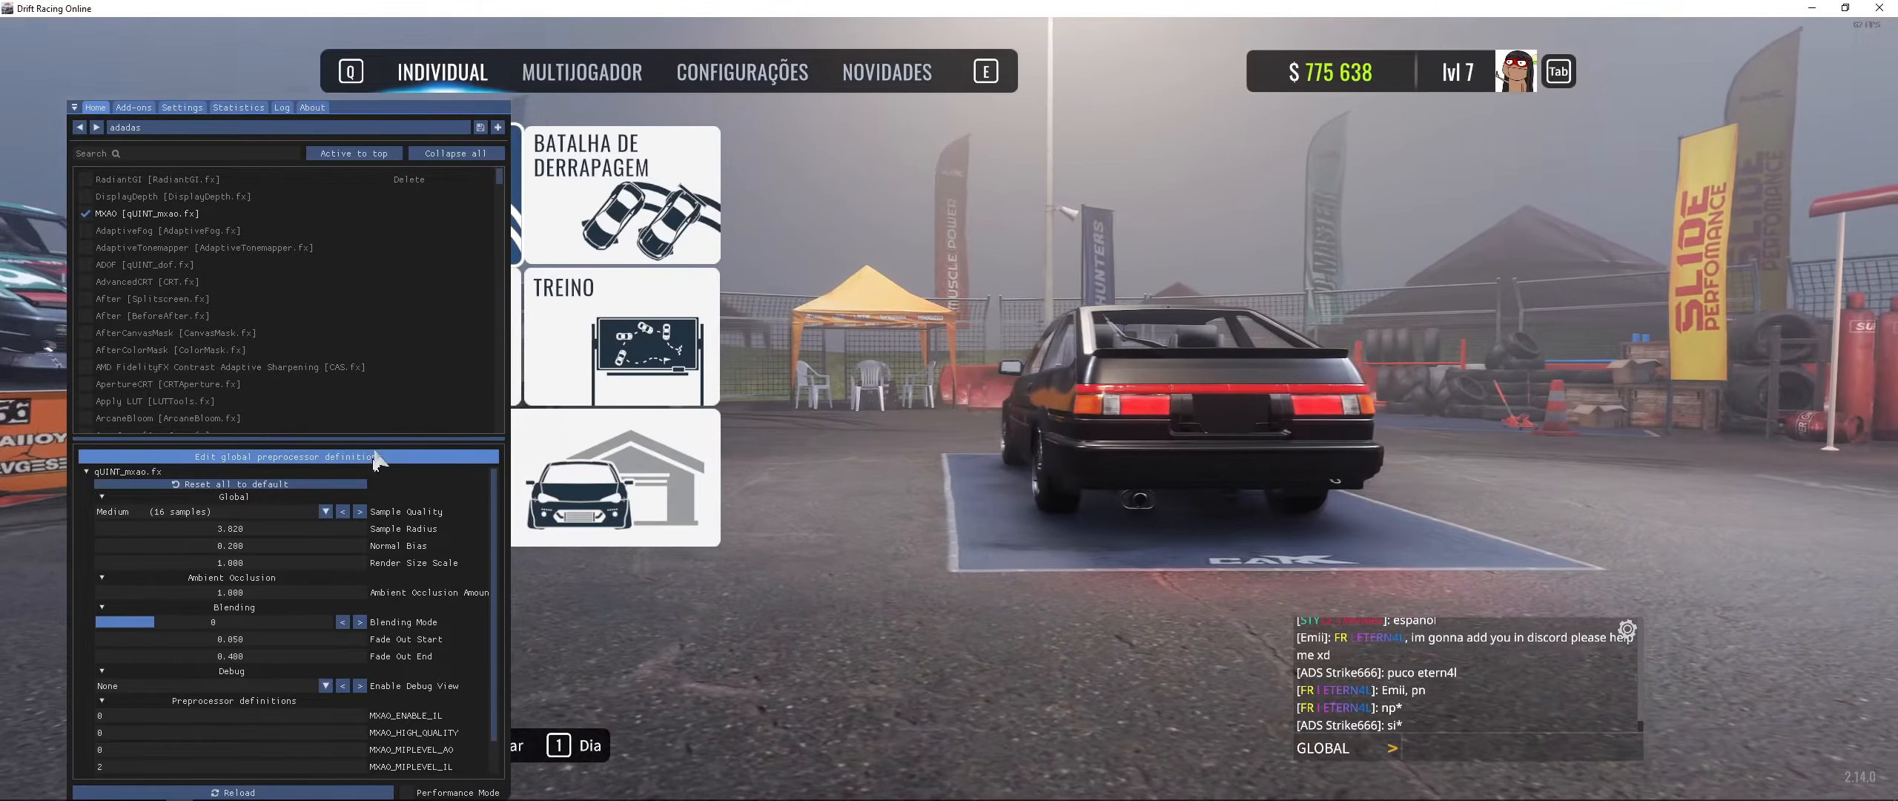
- Set RESHADE_DEPTH_INPUT_Y_SCALE back to 1.021 and RESHADE_DEPTH_INPUT_Y_PIXEL_OFFSET to -2, then close the dialog
click(375, 456)
click(376, 582)
text(.0)
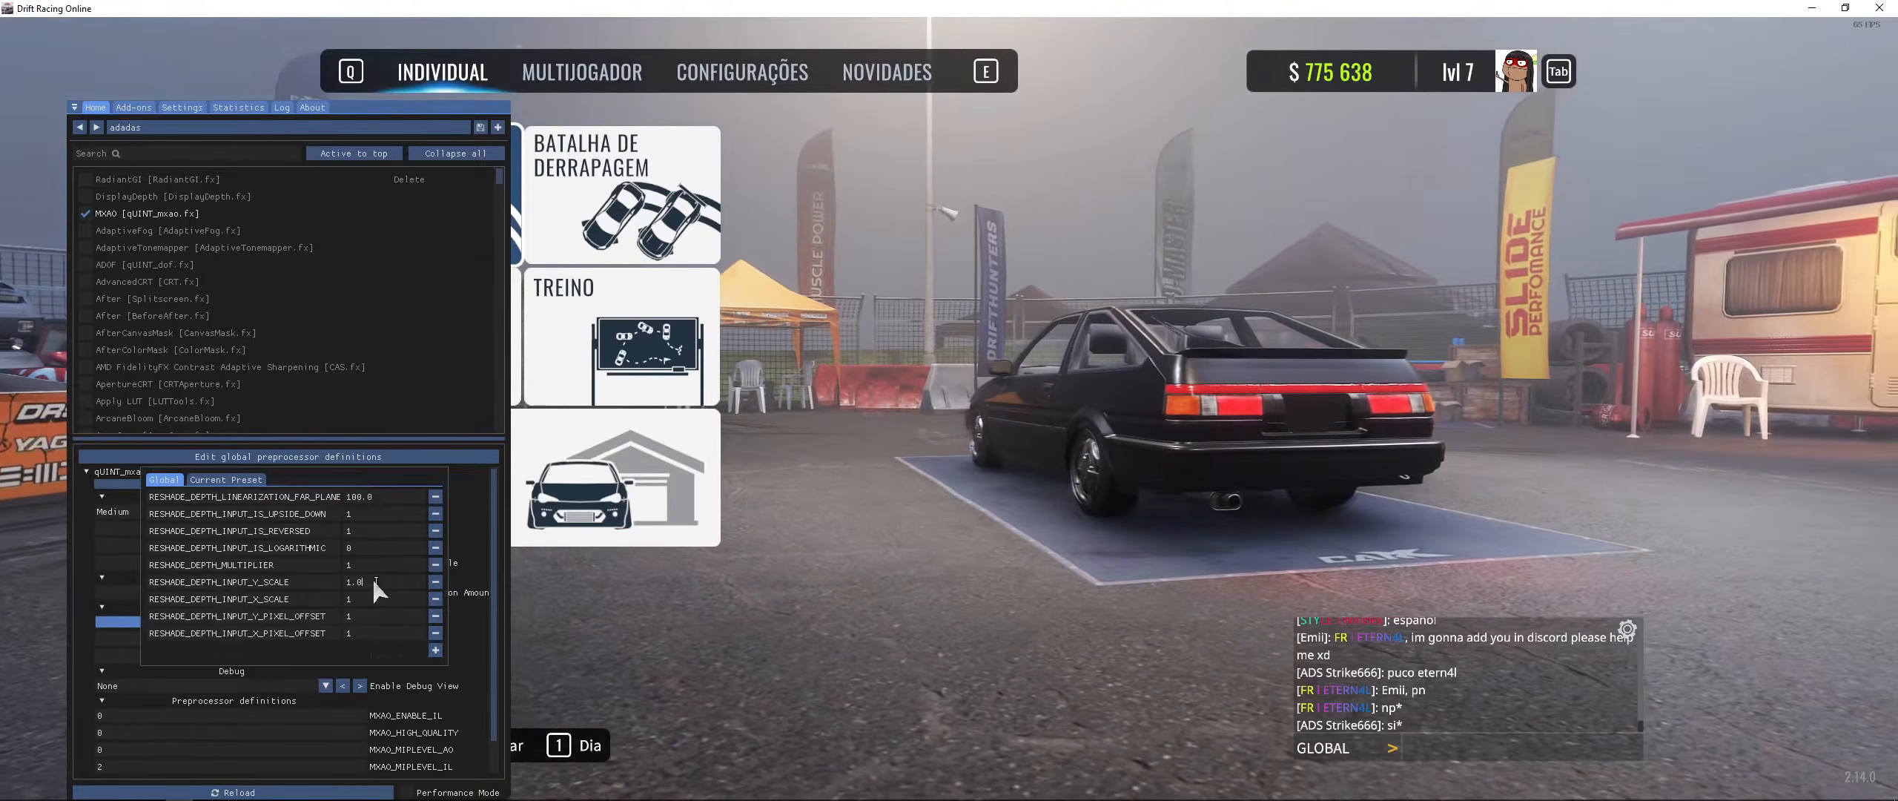
text(21)
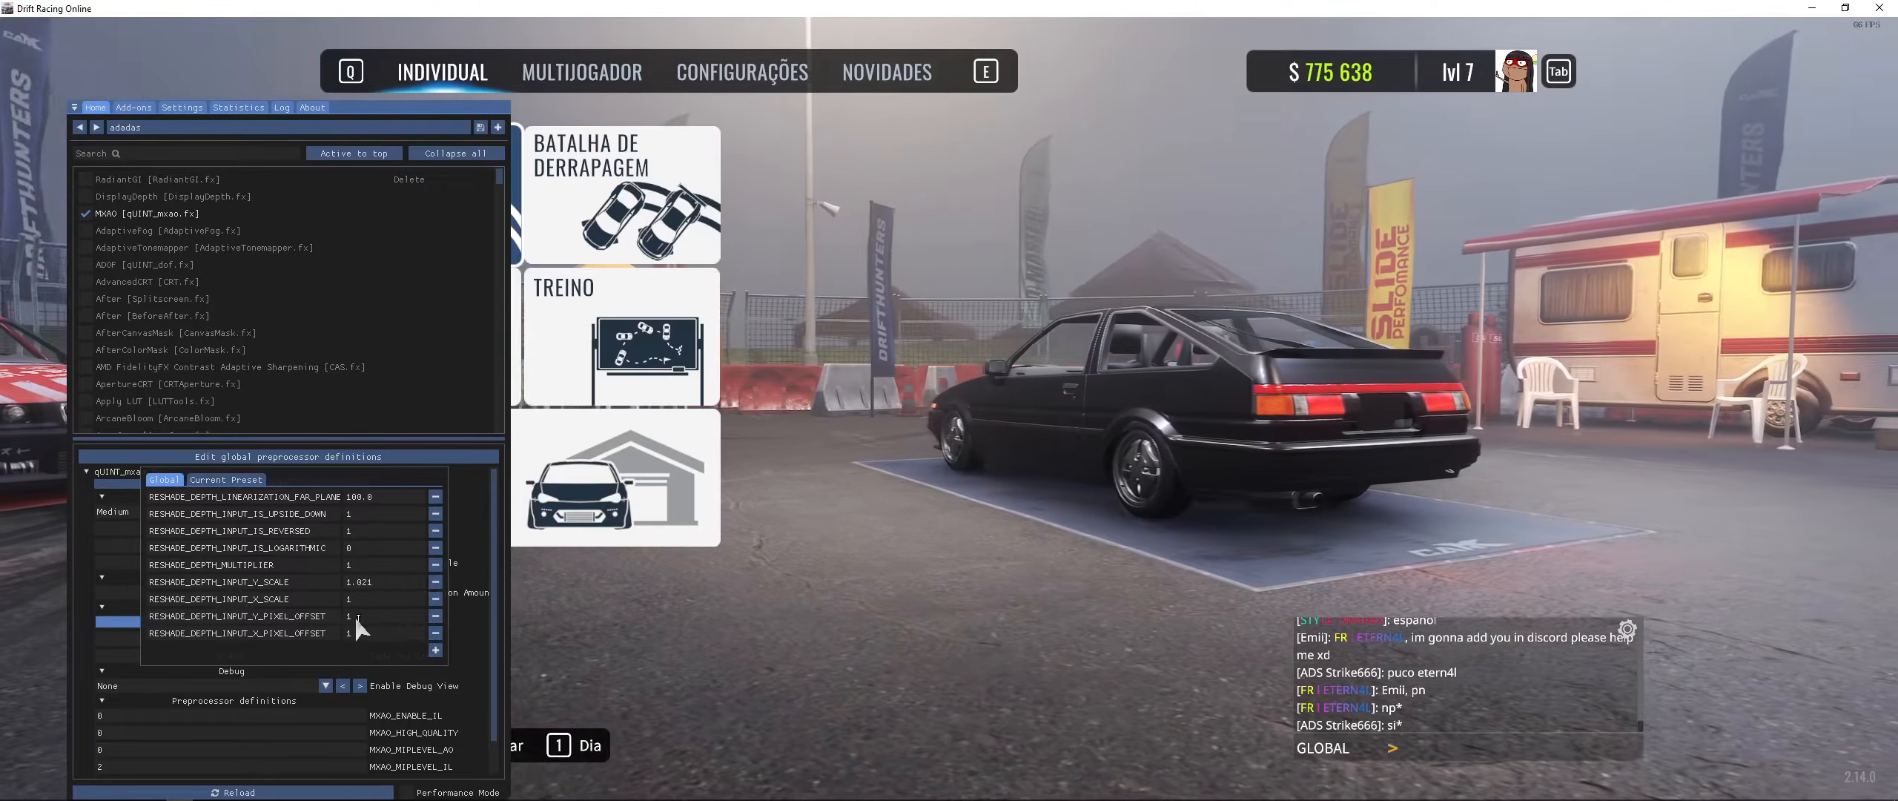
click(358, 616)
key(BackSpace)
text(-2)
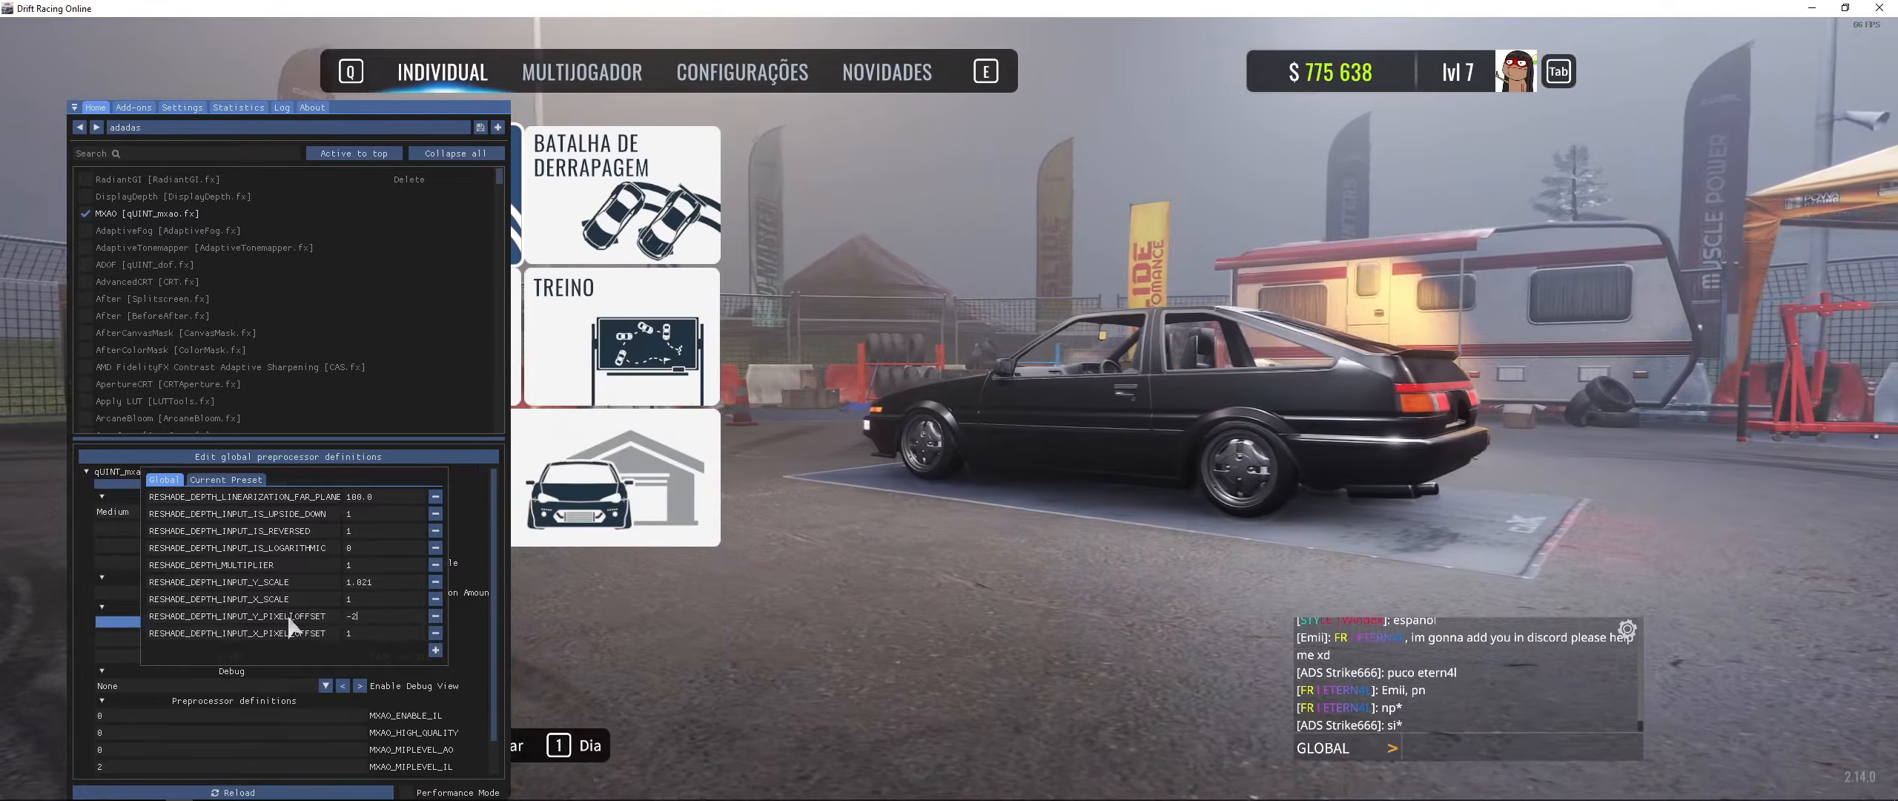
click(1011, 703)
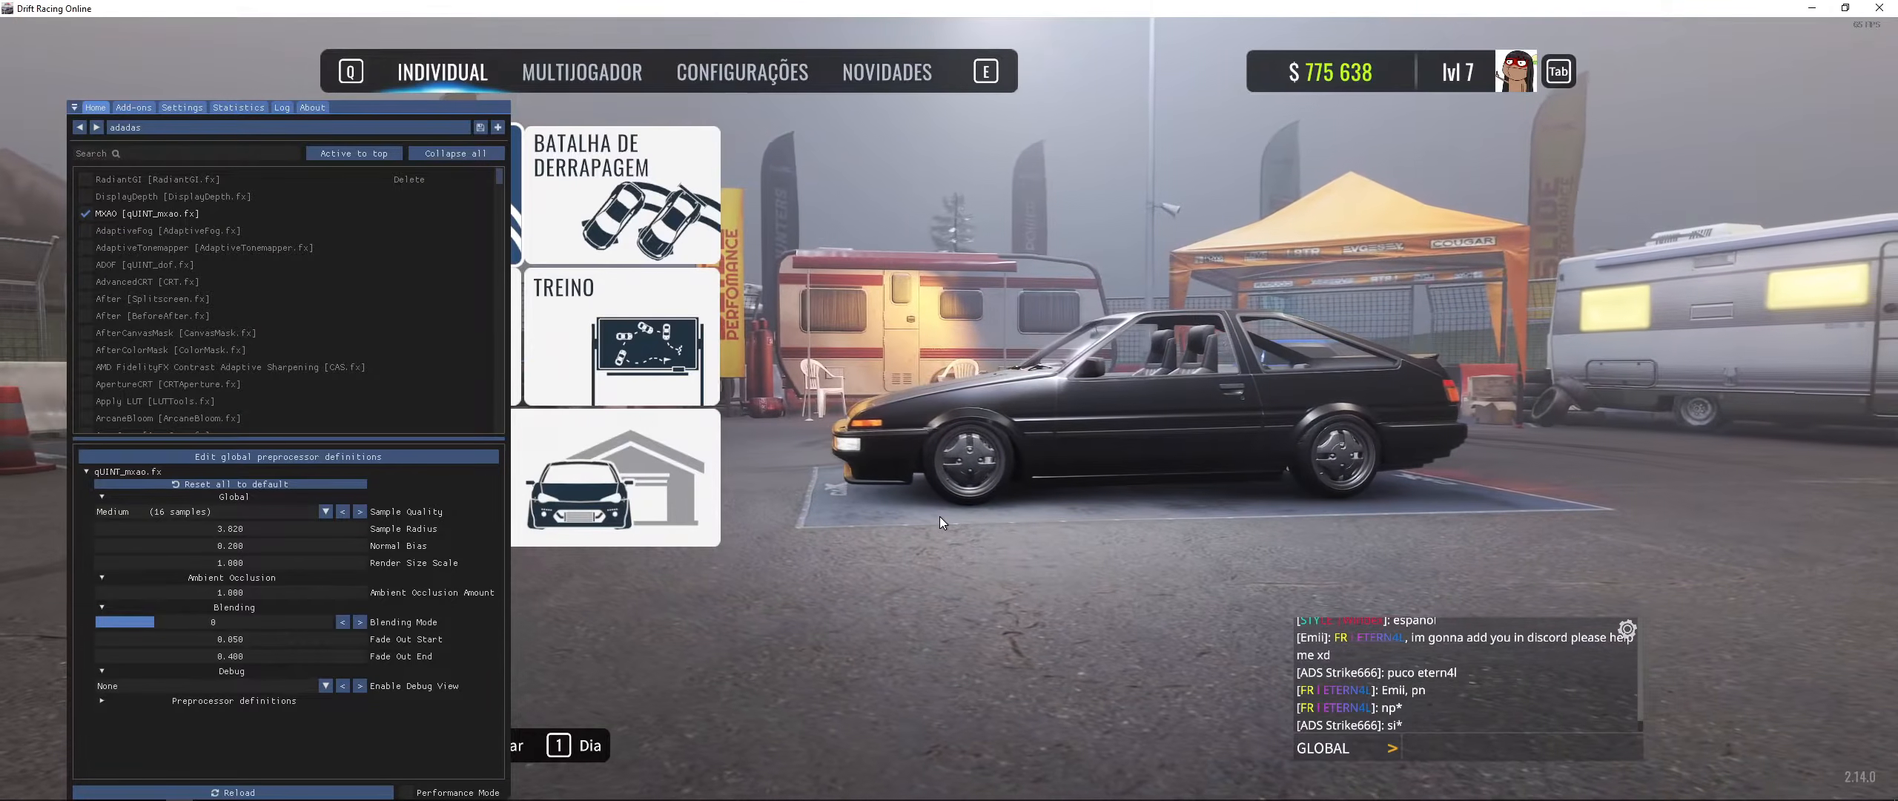
- Browse the overlay's Log, About and Add-ons tabs to examine the Generic Depth add-on's depth buffer list
key(Home)
key(Home)
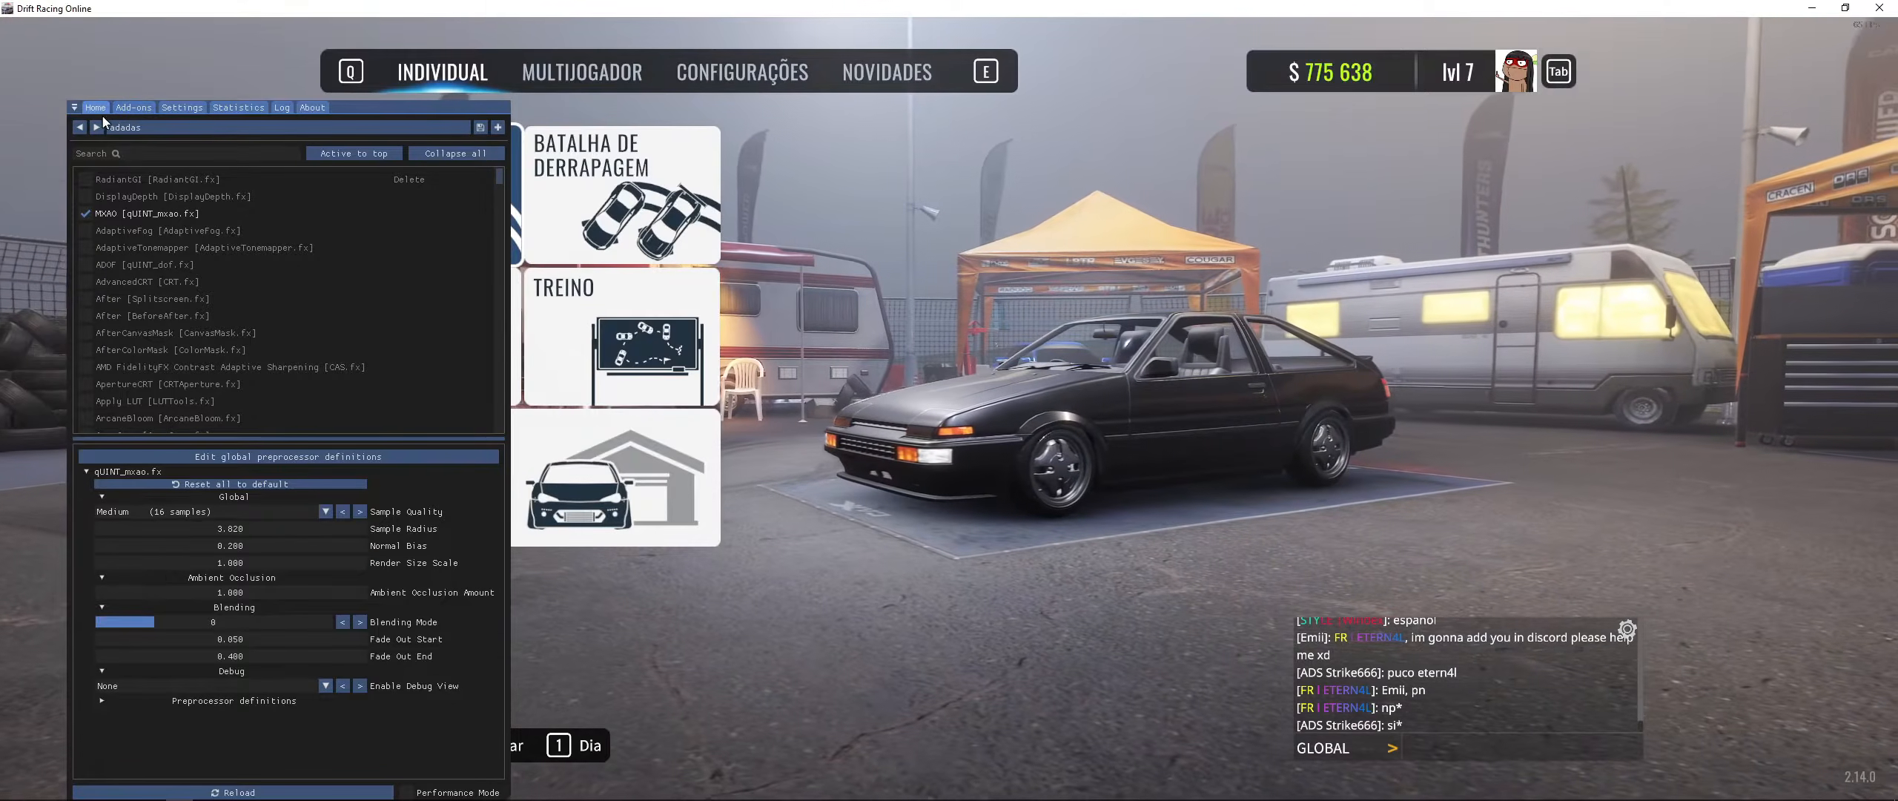
click(282, 109)
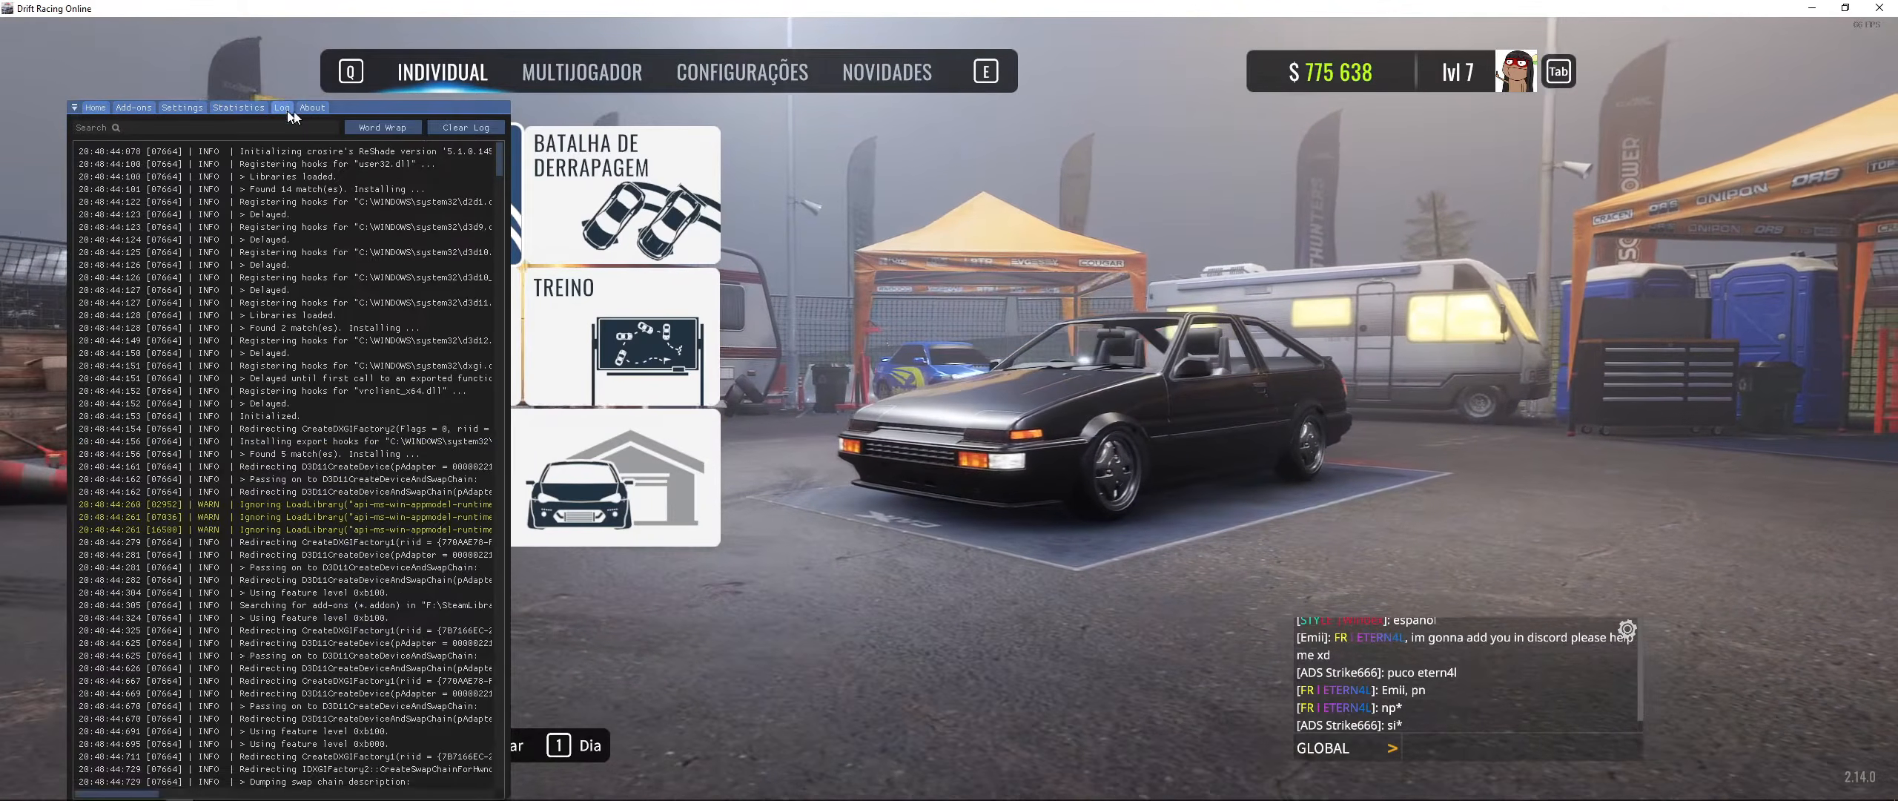
click(311, 108)
drag(145, 123, 208, 129)
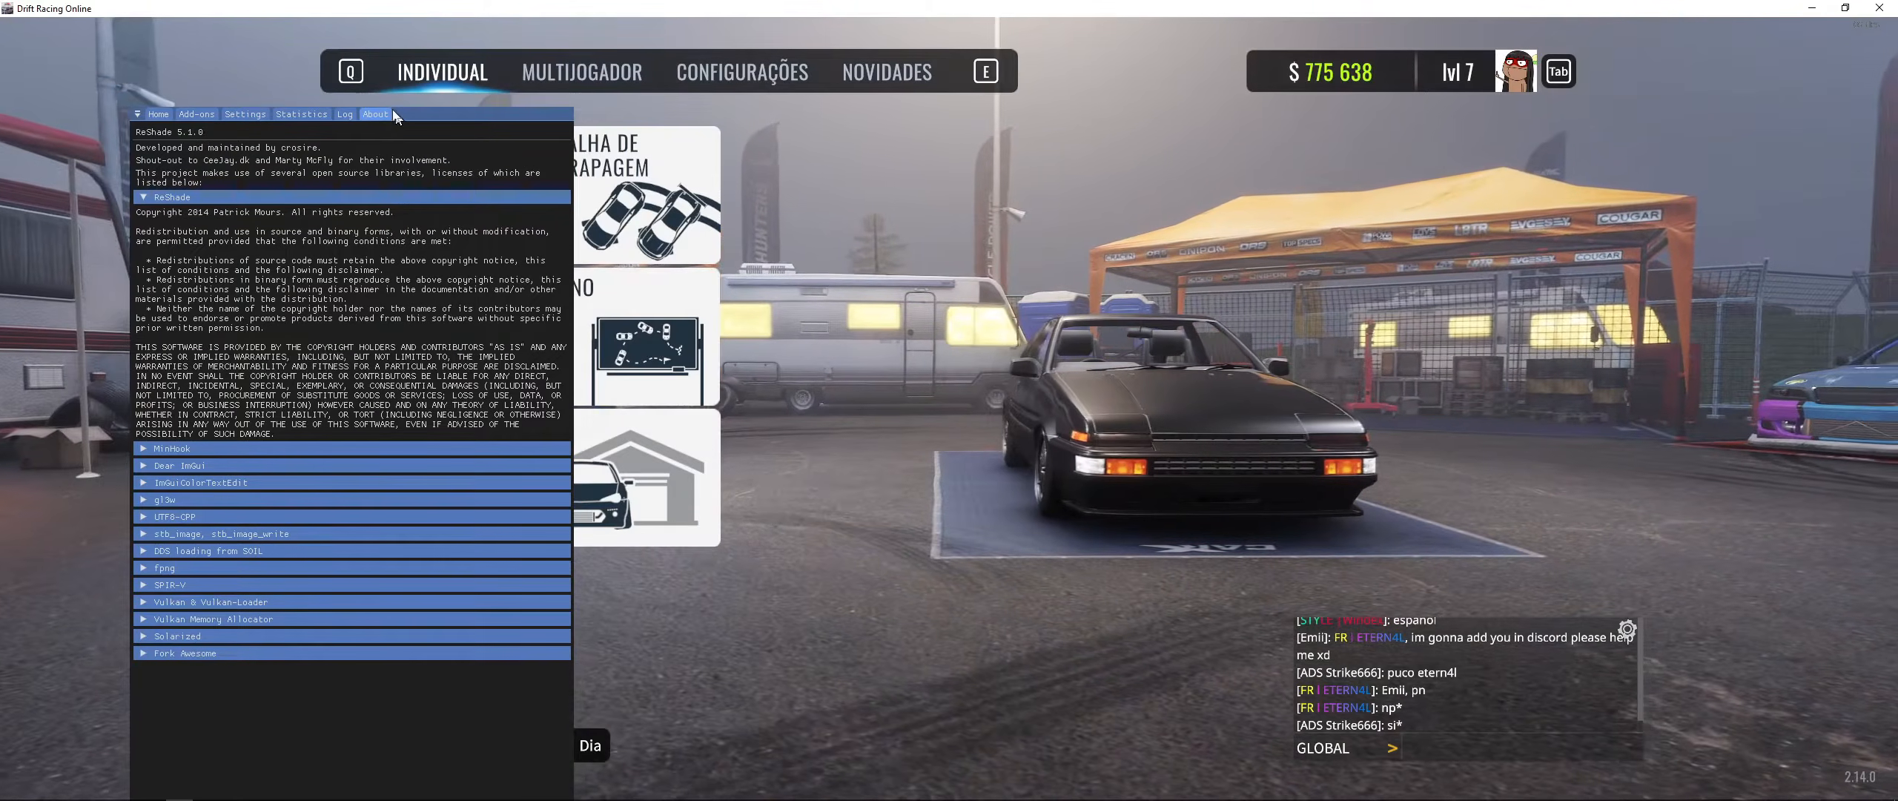
click(195, 115)
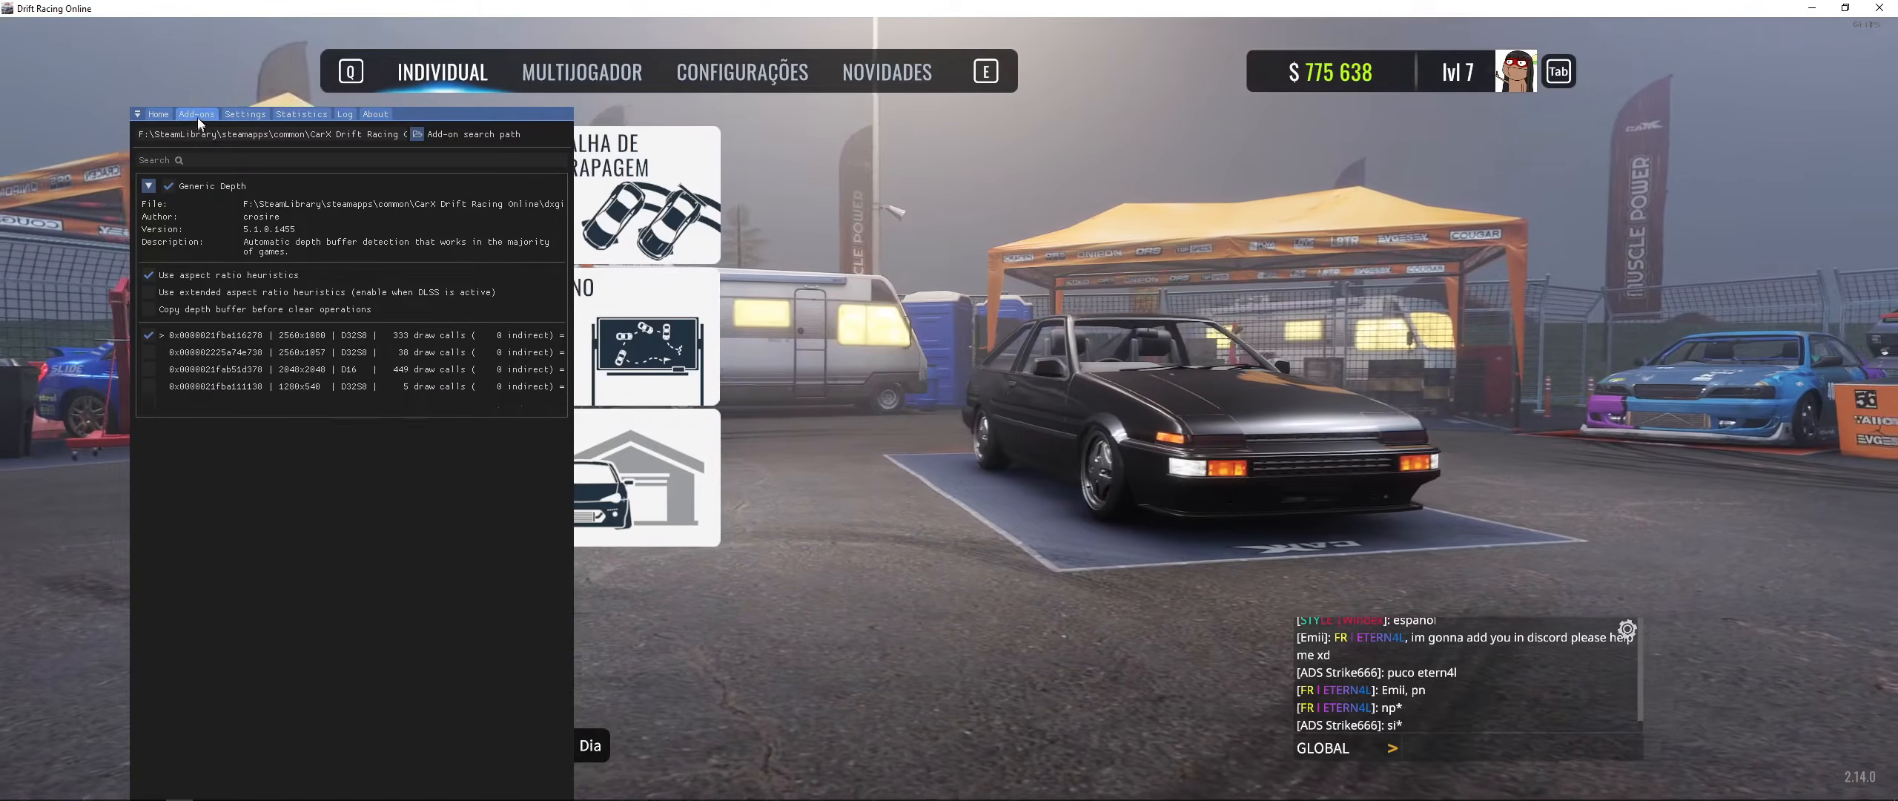
click(382, 116)
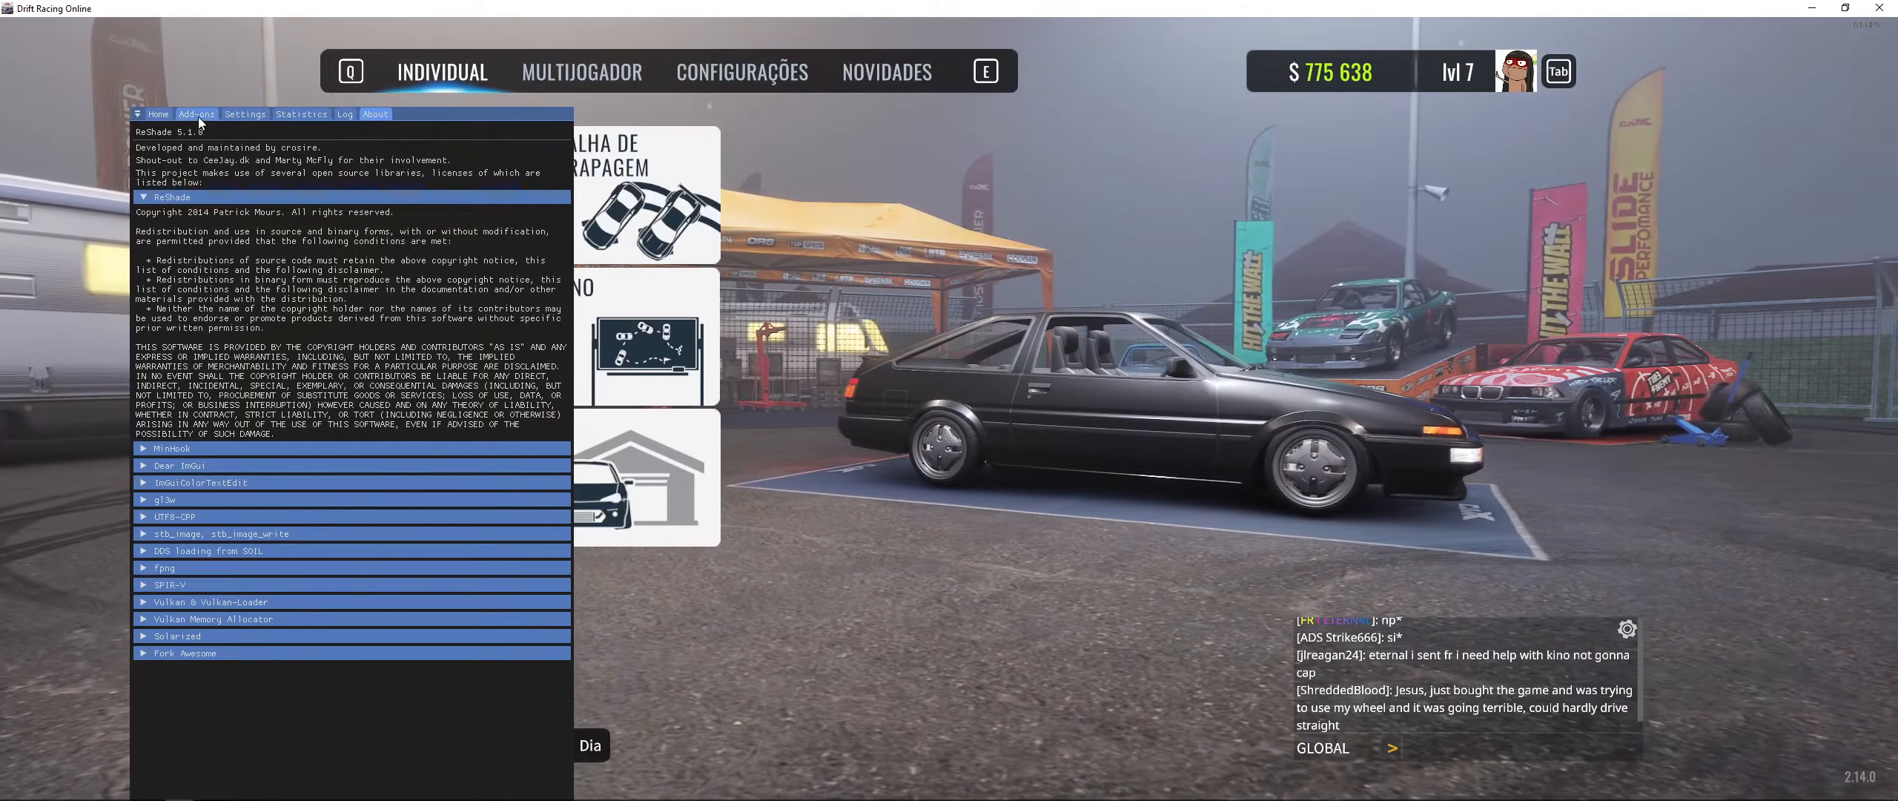
click(197, 114)
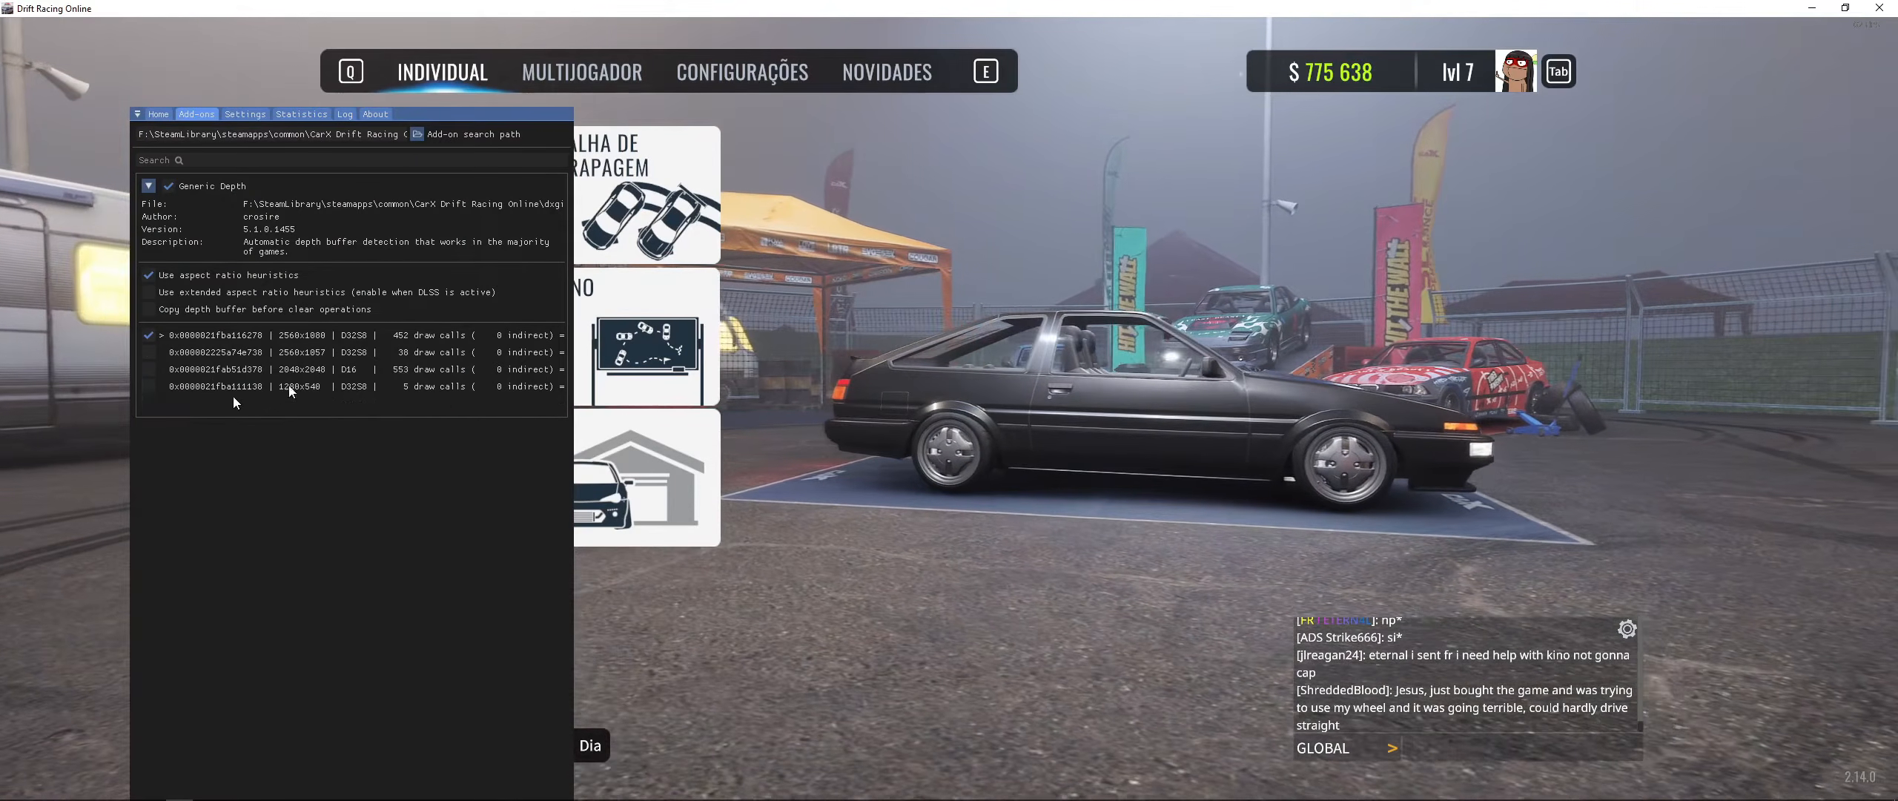
click(165, 115)
click(199, 115)
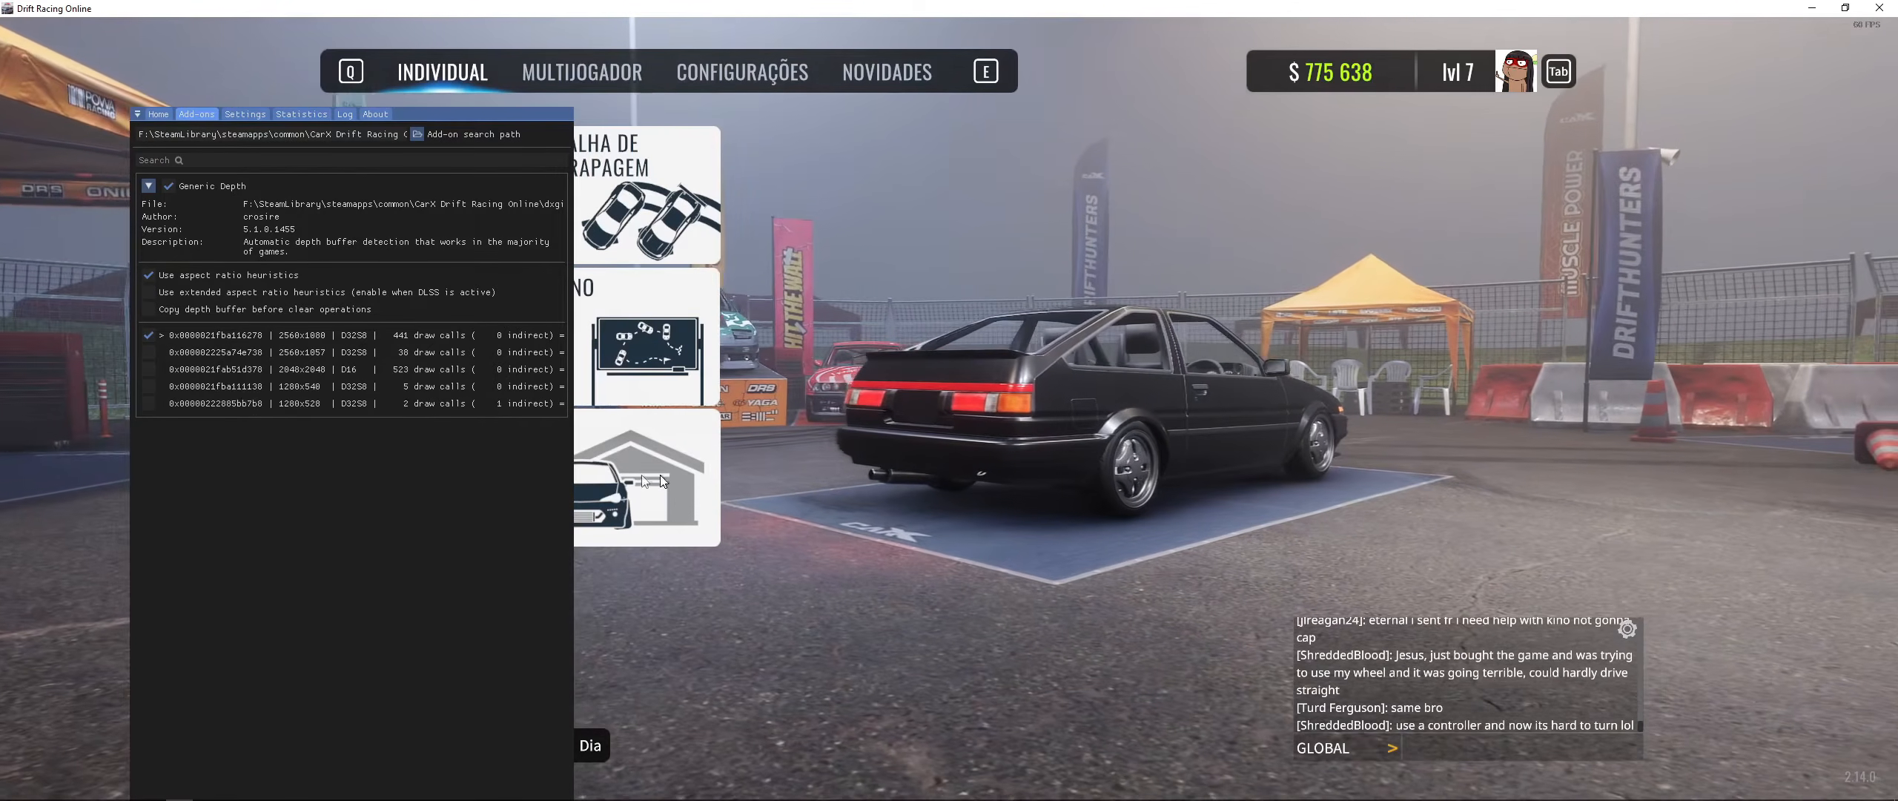
- Return to the effects list and toggle the MXAO effect
click(169, 114)
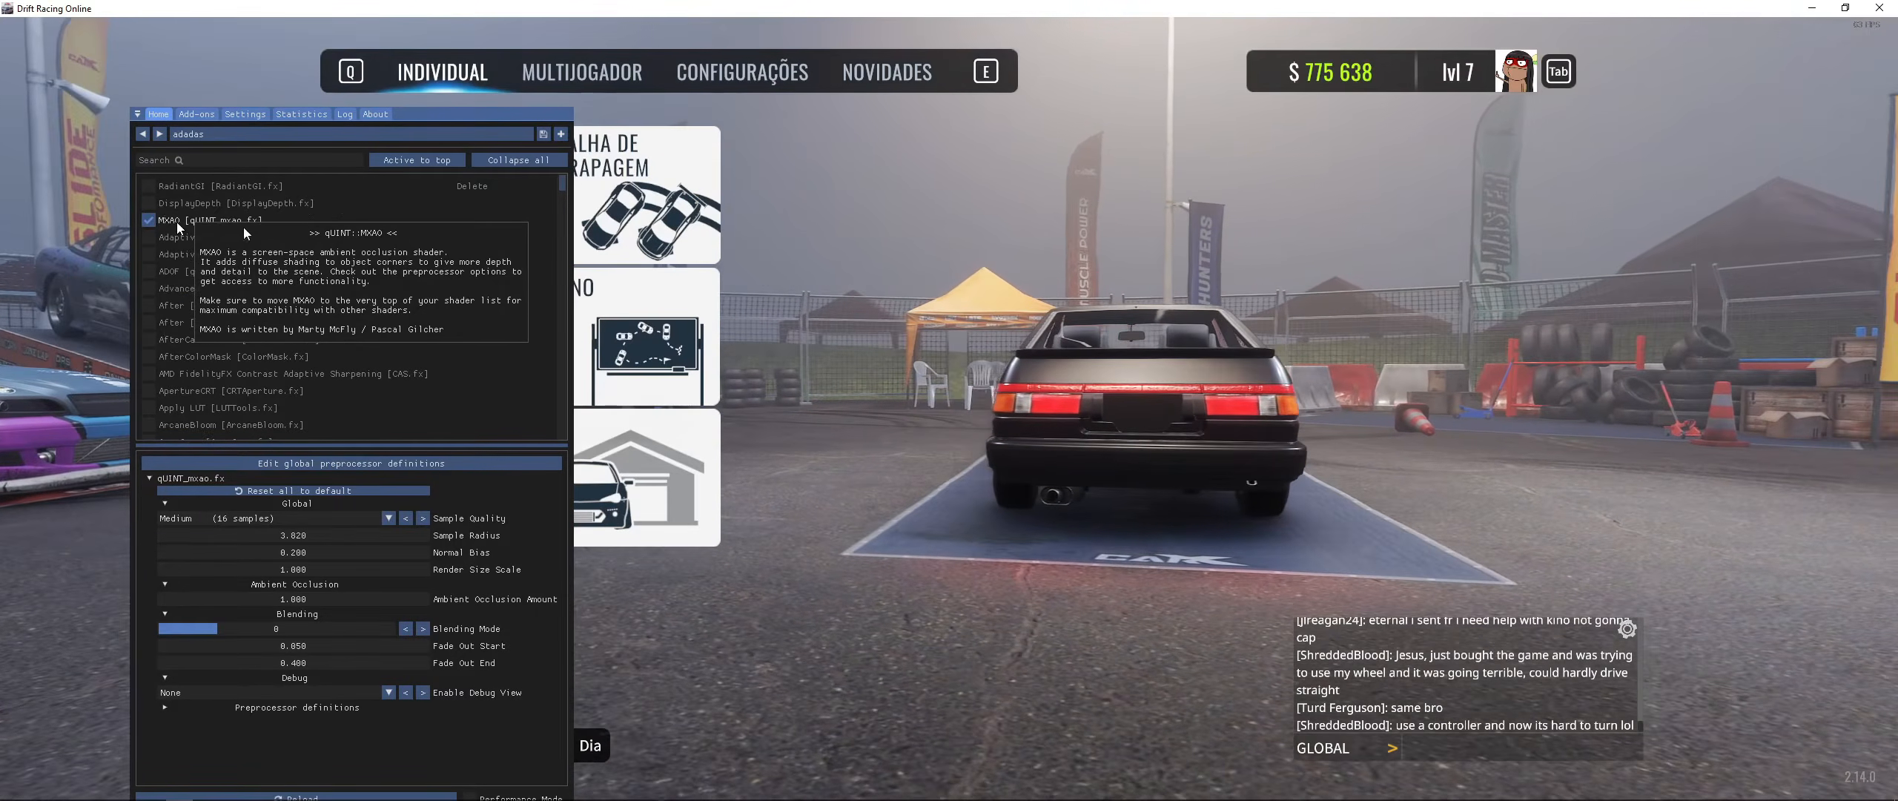
click(149, 221)
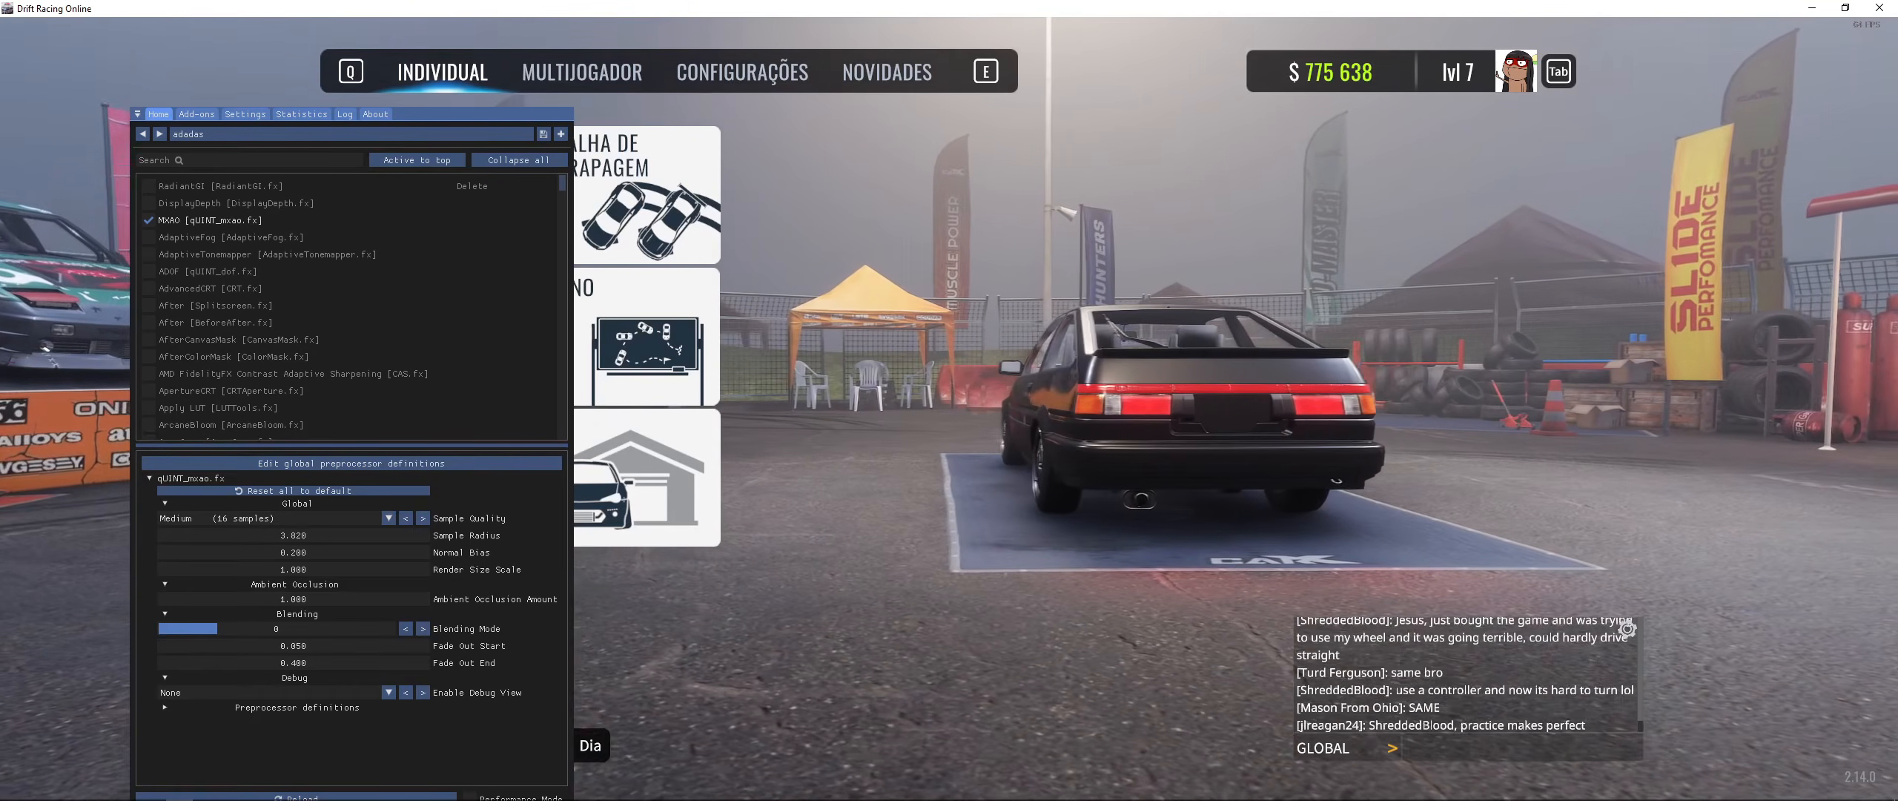